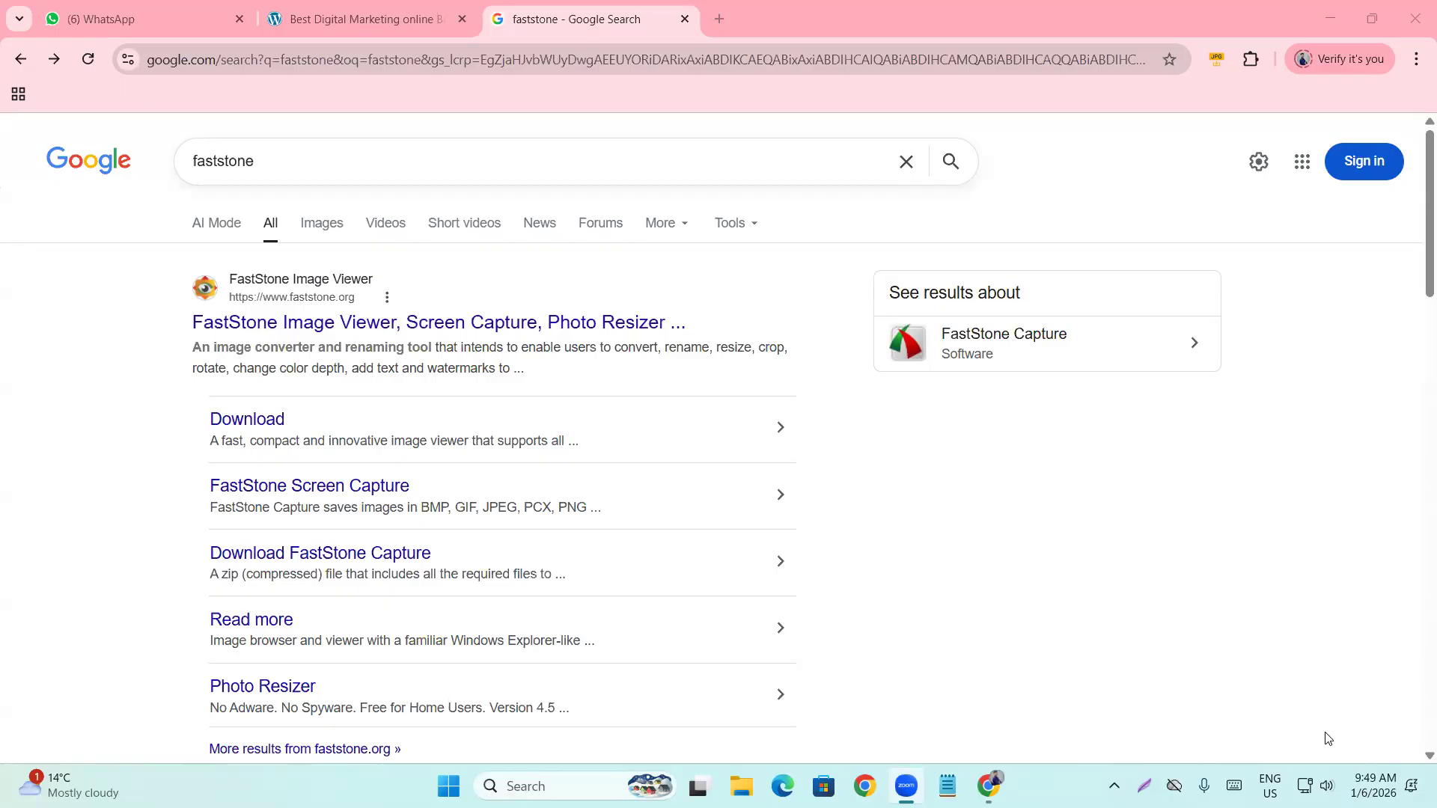
Raise the Windows system volume to 74 from Quick Settings.
{"action": "left_click", "coordinate": [1316, 786]}
{"action": "left_click_drag", "start_coordinate": [1268, 676], "coordinate": [1312, 686]}
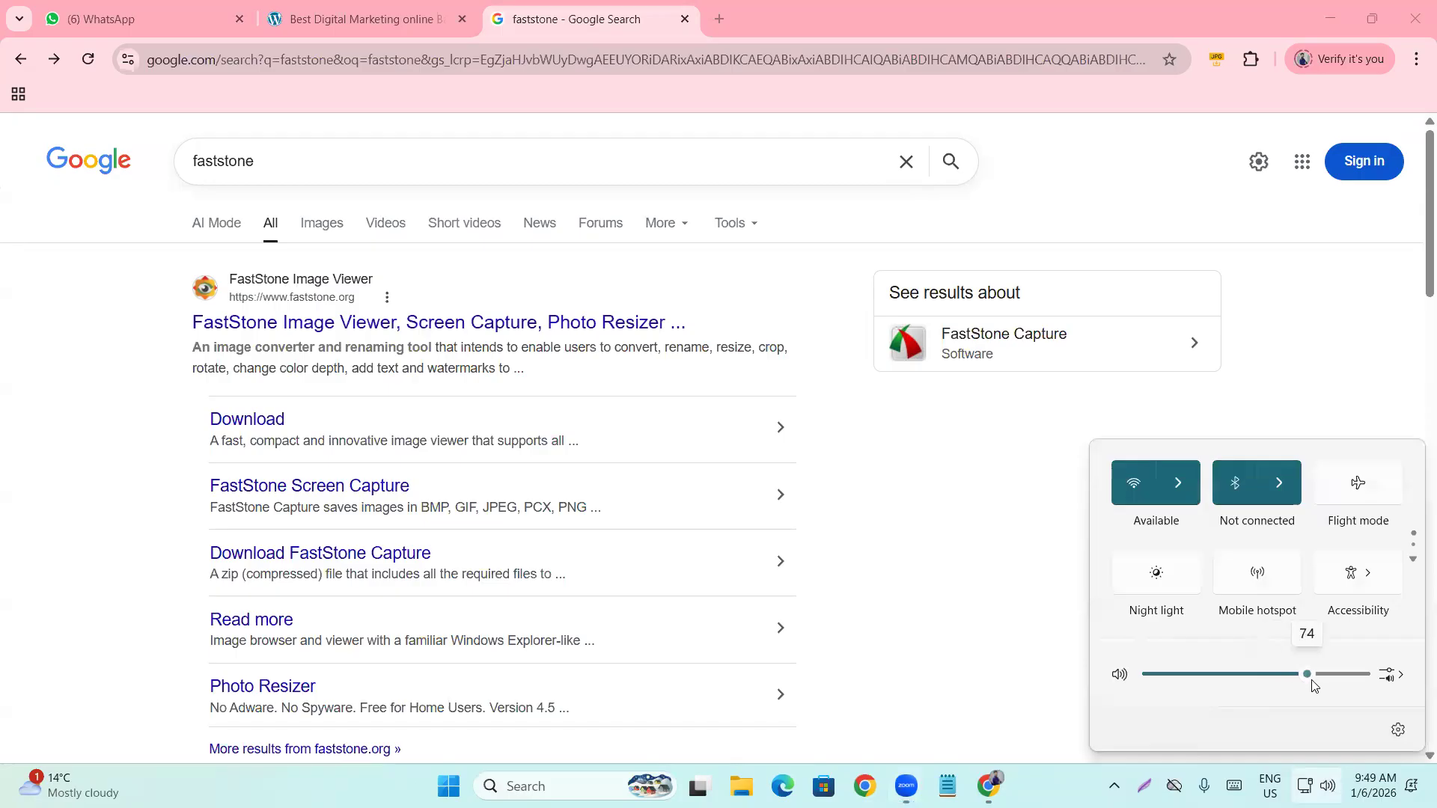
{"action": "left_click", "coordinate": [1055, 620]}
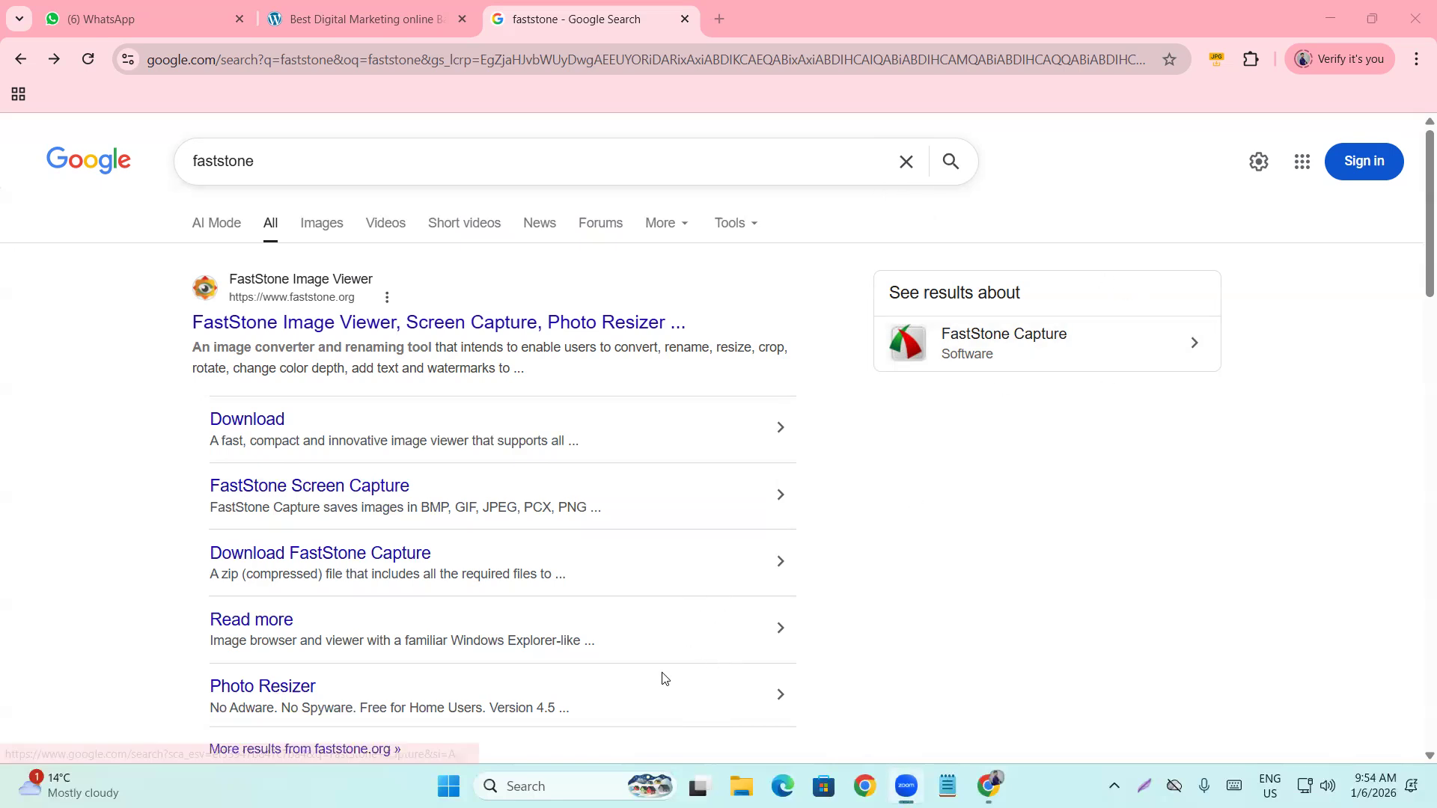
Open the FastStone website and highlight the FastStone Capture 11.2 title and description.
{"action": "left_click", "coordinate": [358, 323]}
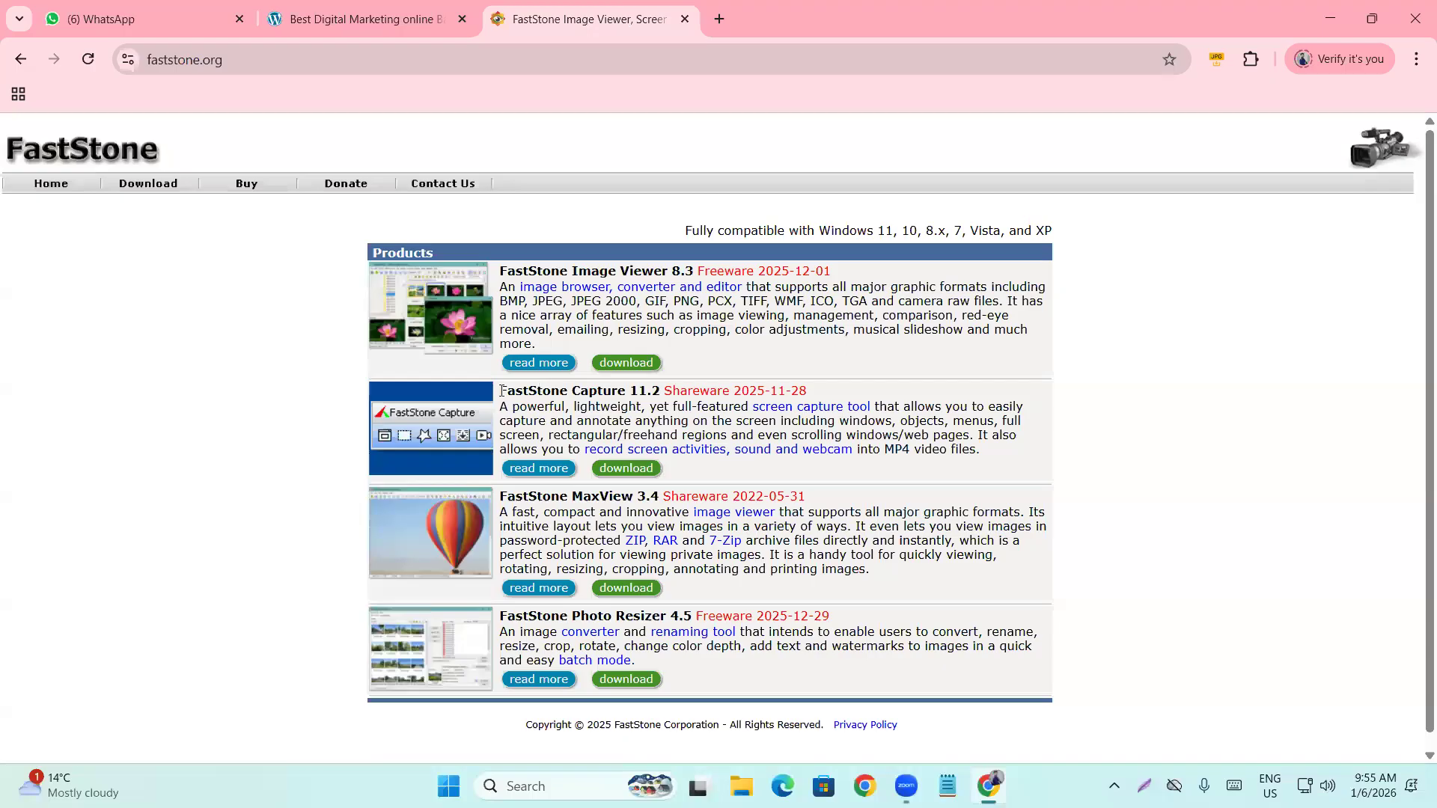
{"action": "left_click_drag", "start_coordinate": [500, 392], "coordinate": [663, 392]}
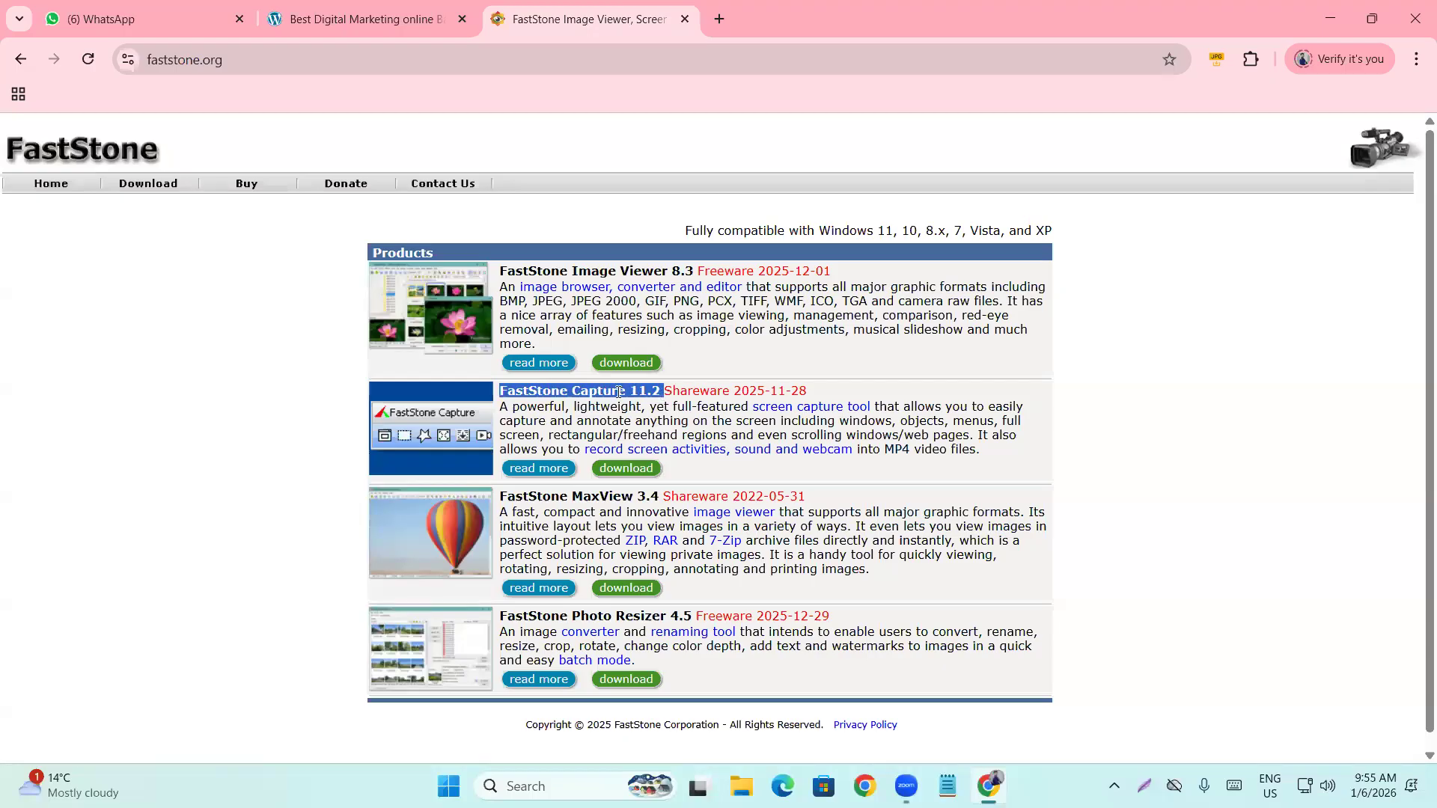
{"action": "left_click", "coordinate": [578, 473]}
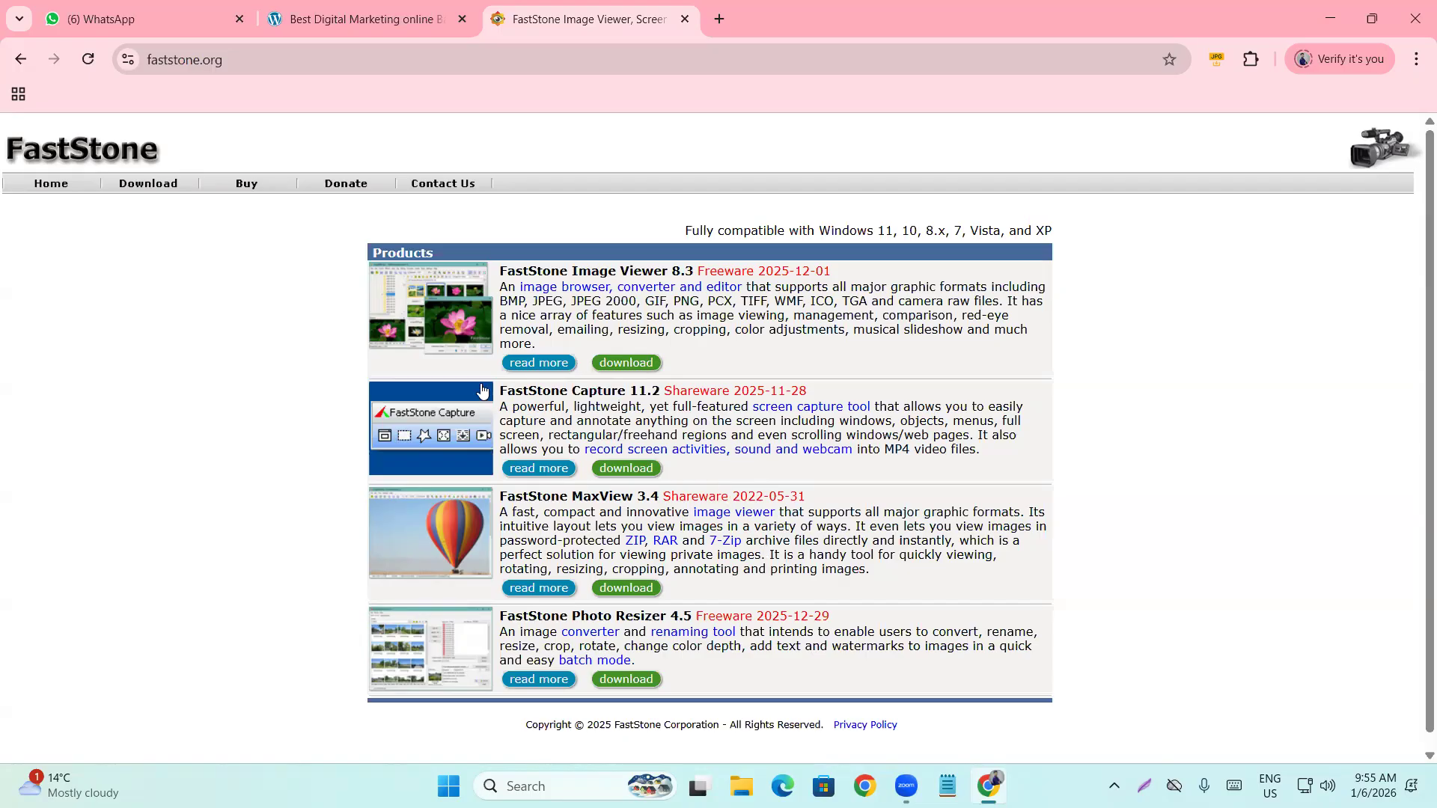
{"action": "left_click_drag", "start_coordinate": [502, 389], "coordinate": [715, 460]}
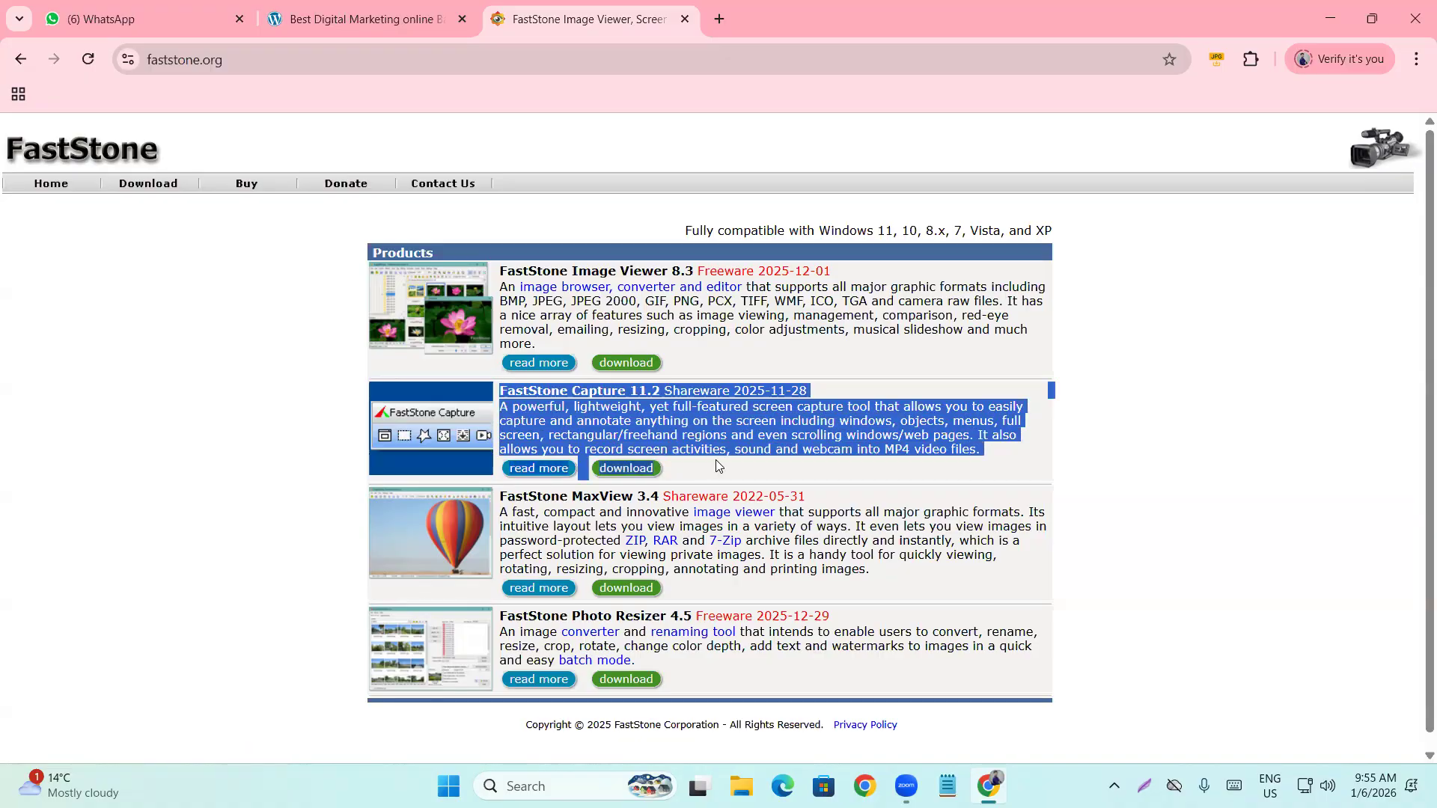
{"action": "left_click", "coordinate": [1131, 438]}
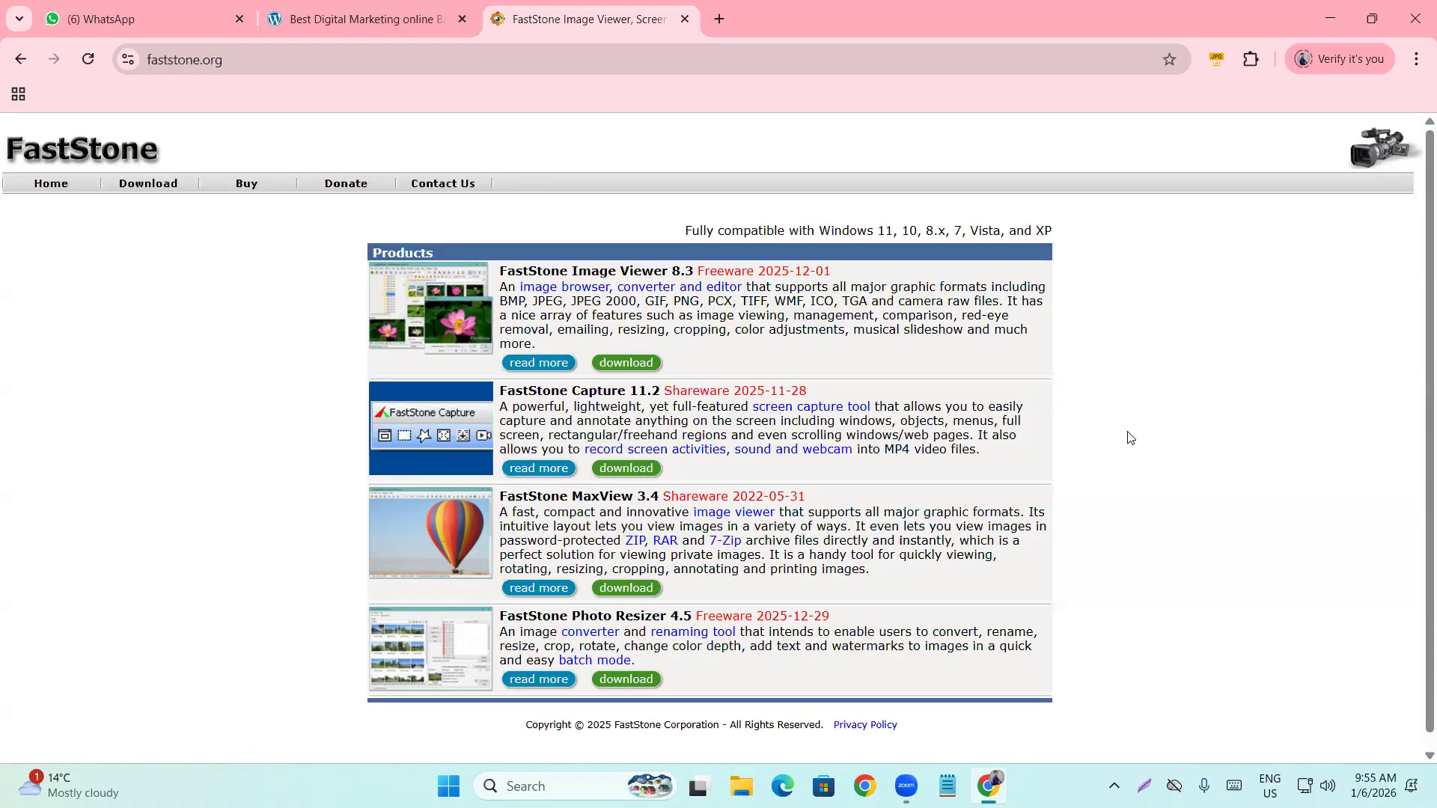
{"action": "left_click_drag", "start_coordinate": [888, 463], "coordinate": [1134, 476]}
{"action": "left_click", "coordinate": [1133, 477]}
Switch to the Zoom app, then close the FastStone site tab.
{"action": "left_click", "coordinate": [502, 735]}
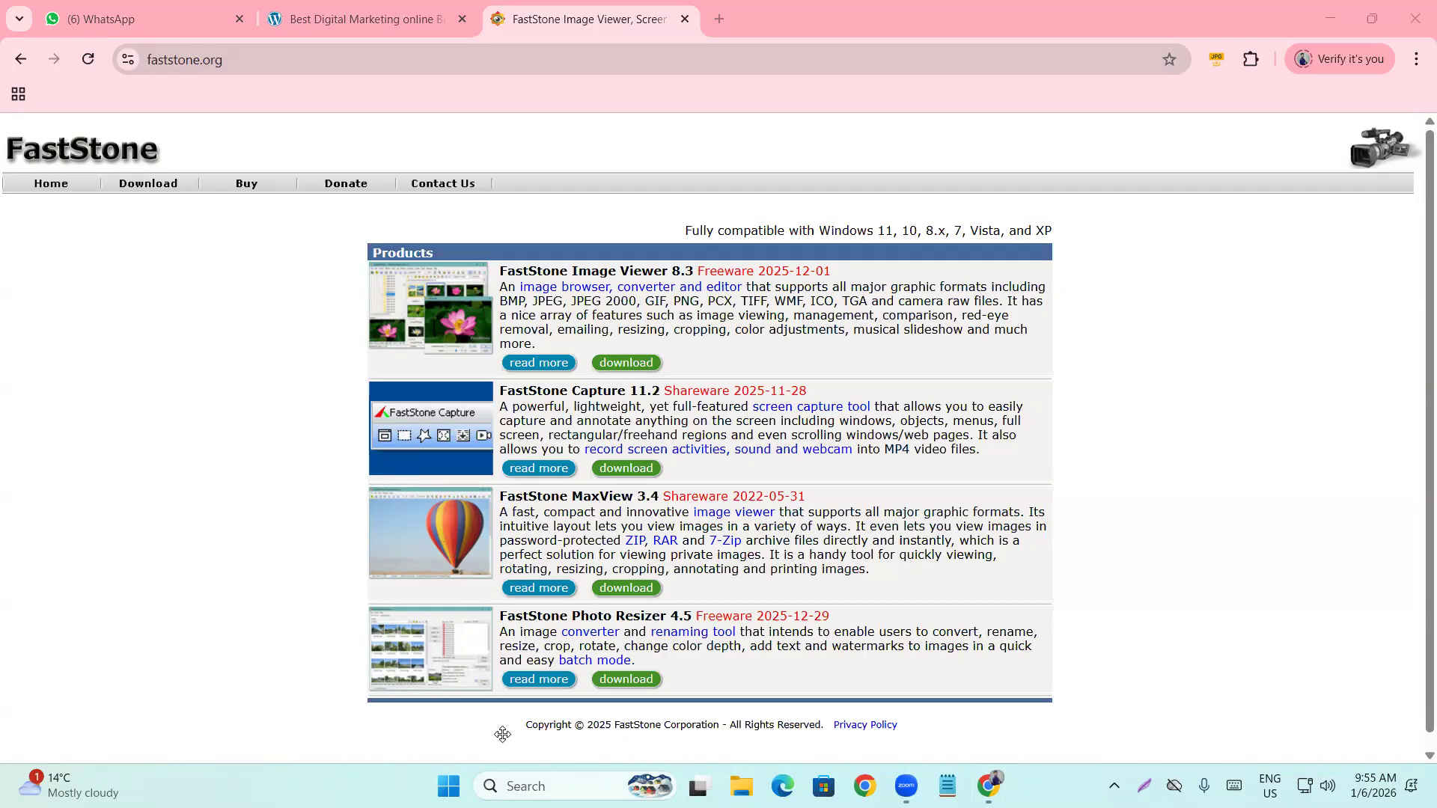
{"action": "left_click", "coordinate": [828, 631]}
{"action": "left_click", "coordinate": [683, 21]}
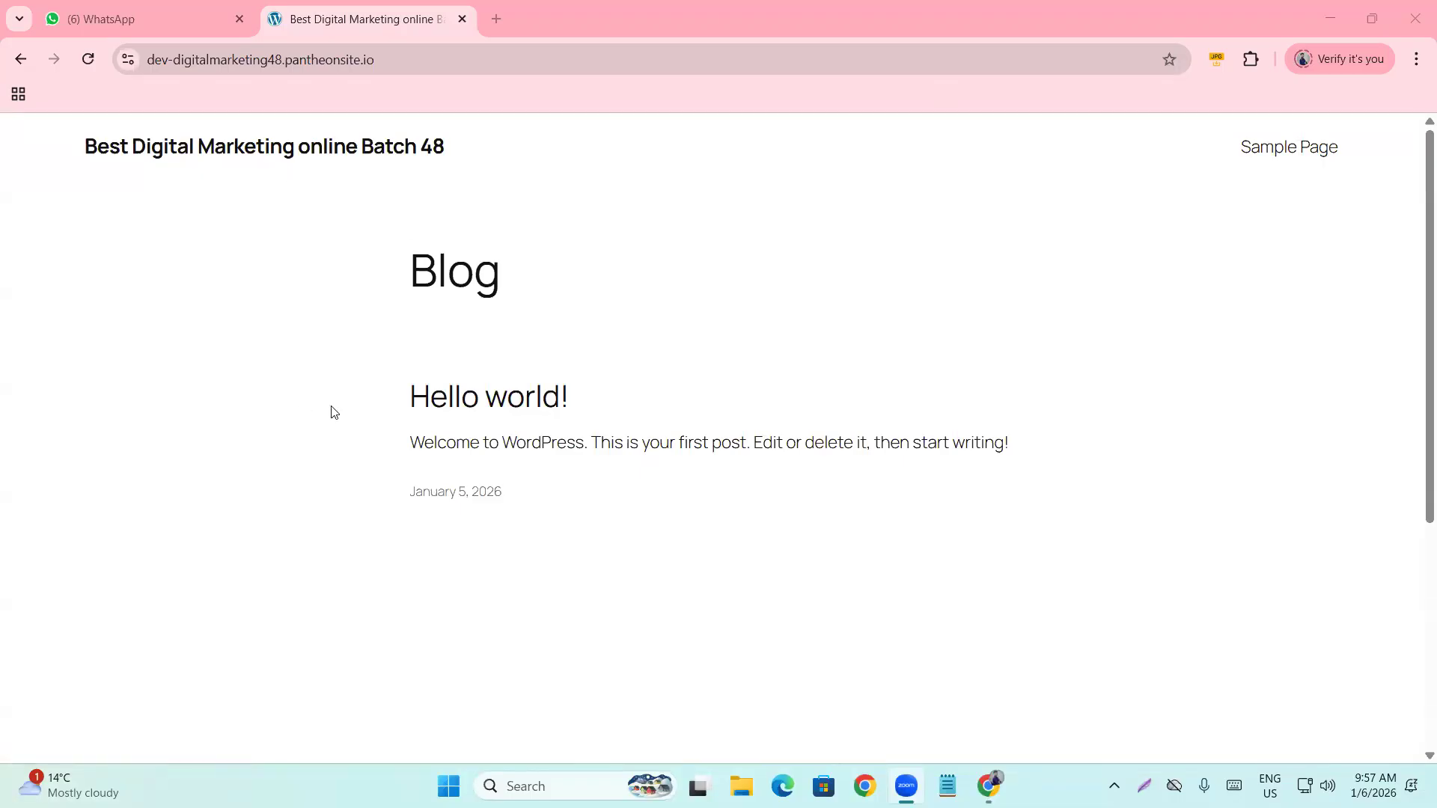
{"action": "scroll", "coordinate": [337, 431], "scroll_direction": "down", "scroll_amount": 3}
{"action": "scroll", "coordinate": [340, 442], "scroll_direction": "up", "scroll_amount": 3}
{"action": "left_click", "coordinate": [180, 64]}
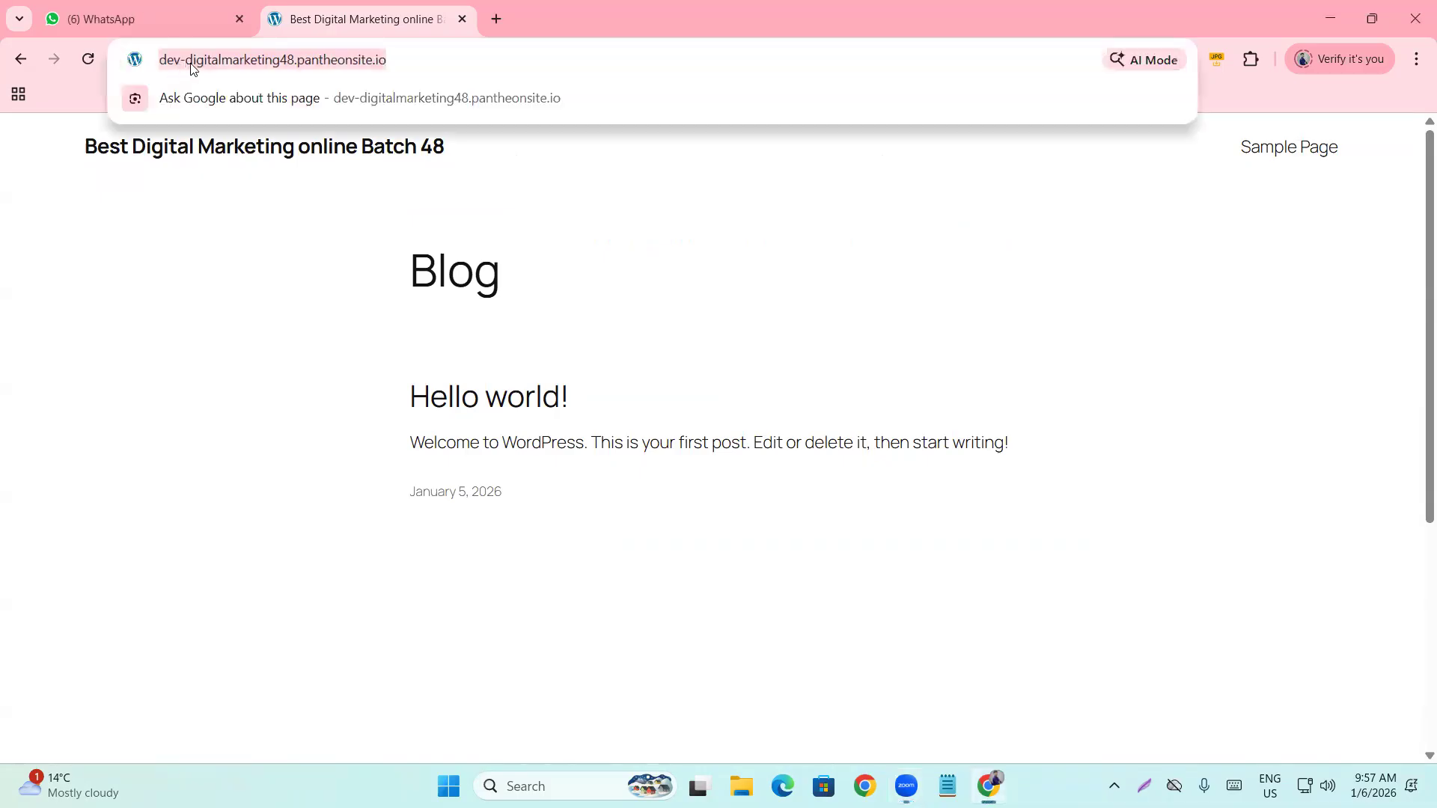
{"action": "left_click", "coordinate": [195, 66]}
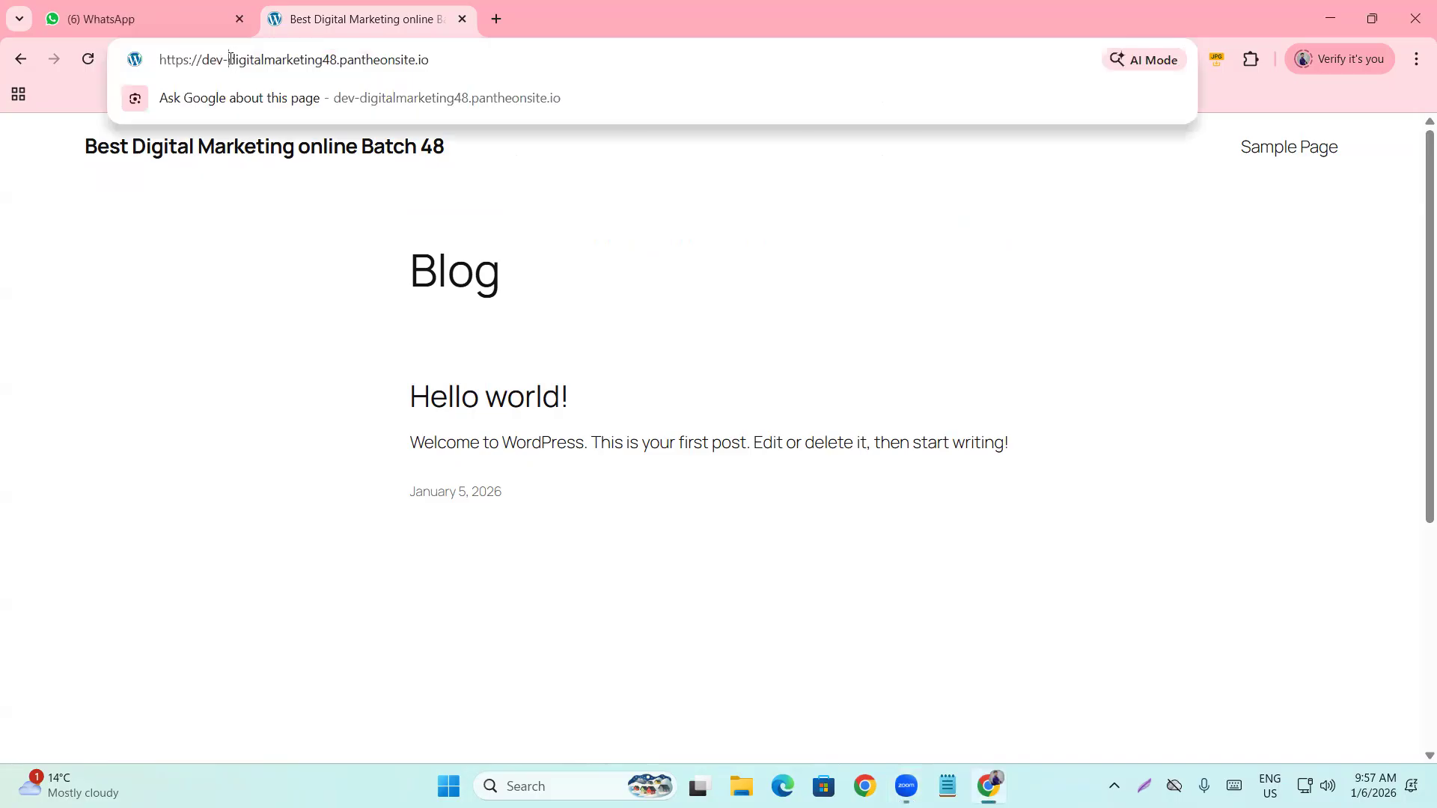
{"action": "left_click_drag", "start_coordinate": [228, 64], "coordinate": [345, 64]}
{"action": "left_click", "coordinate": [511, 64]}
{"action": "left_click_drag", "start_coordinate": [510, 64], "coordinate": [7, 65]}
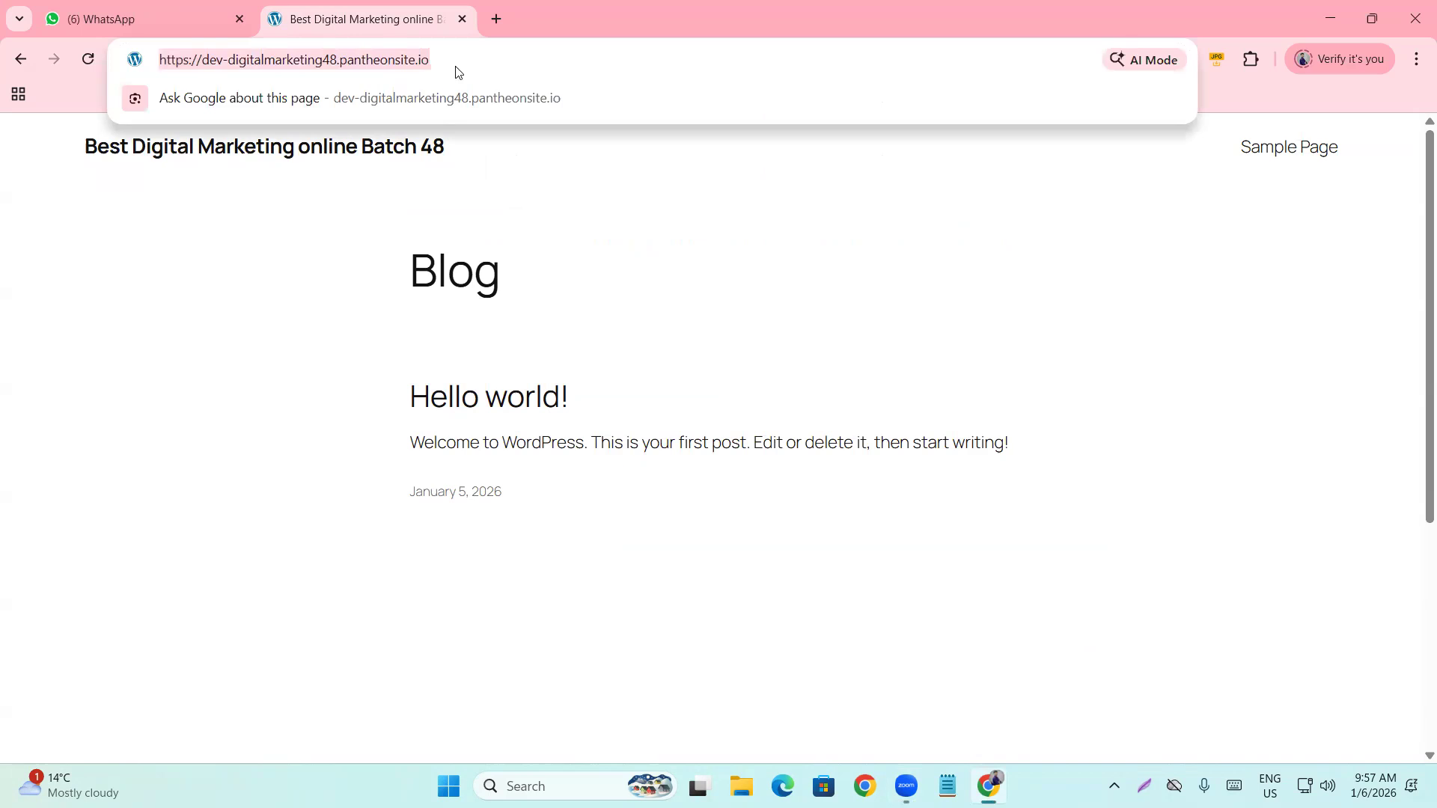
{"action": "left_click", "coordinate": [298, 293]}
{"action": "scroll", "coordinate": [116, 386], "scroll_direction": "down", "scroll_amount": 5}
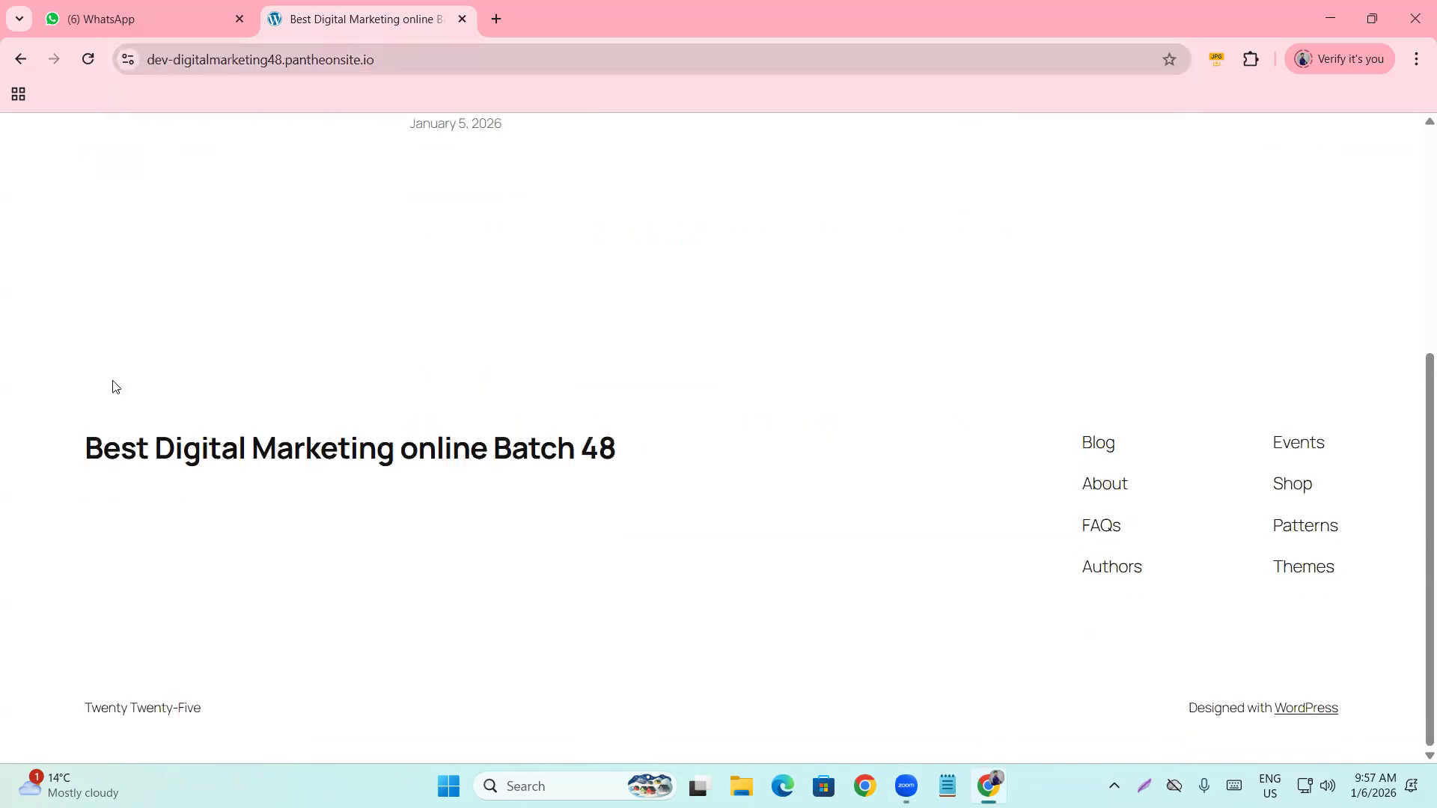
{"action": "scroll", "coordinate": [112, 378], "scroll_direction": "up", "scroll_amount": 5}
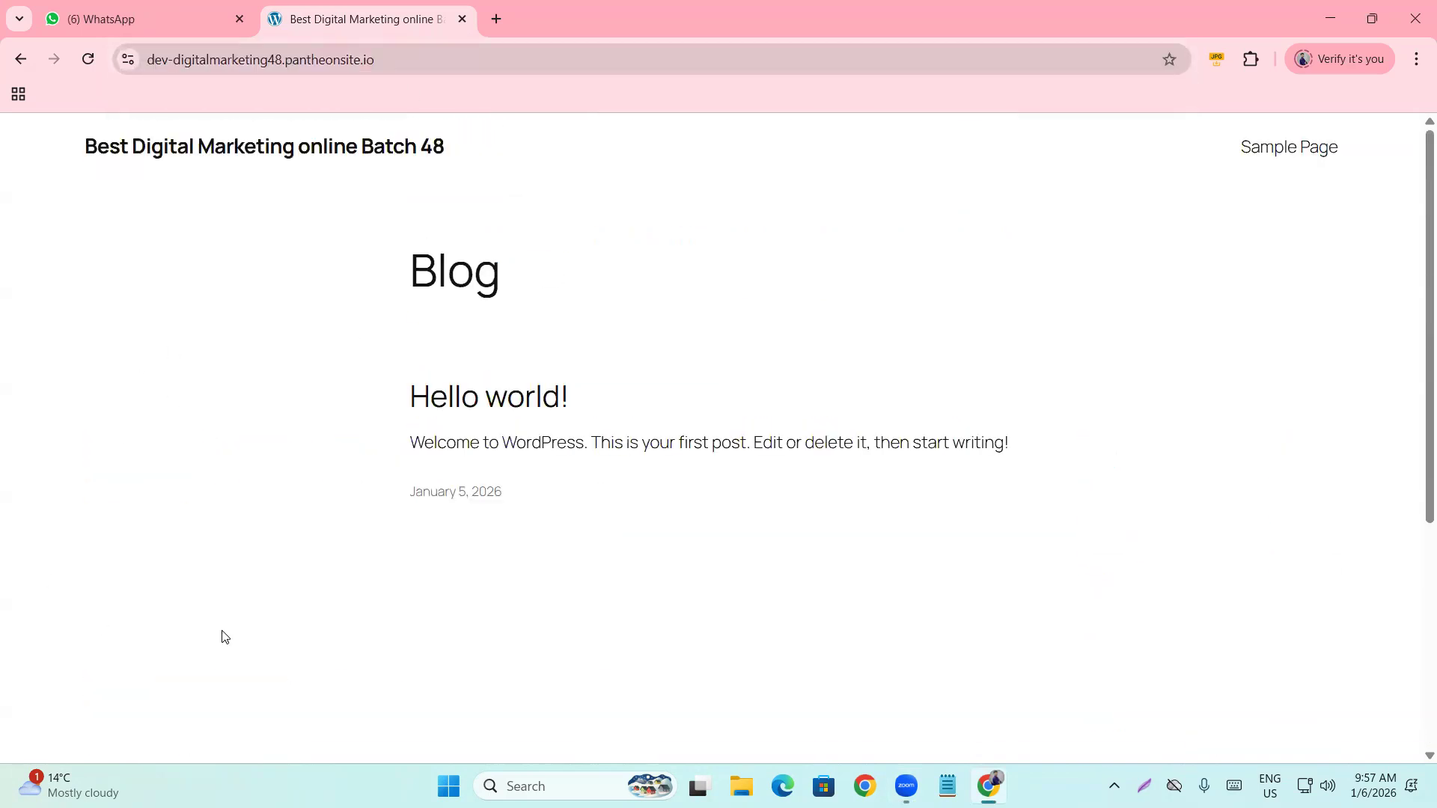
{"action": "scroll", "coordinate": [272, 570], "scroll_direction": "down", "scroll_amount": 5}
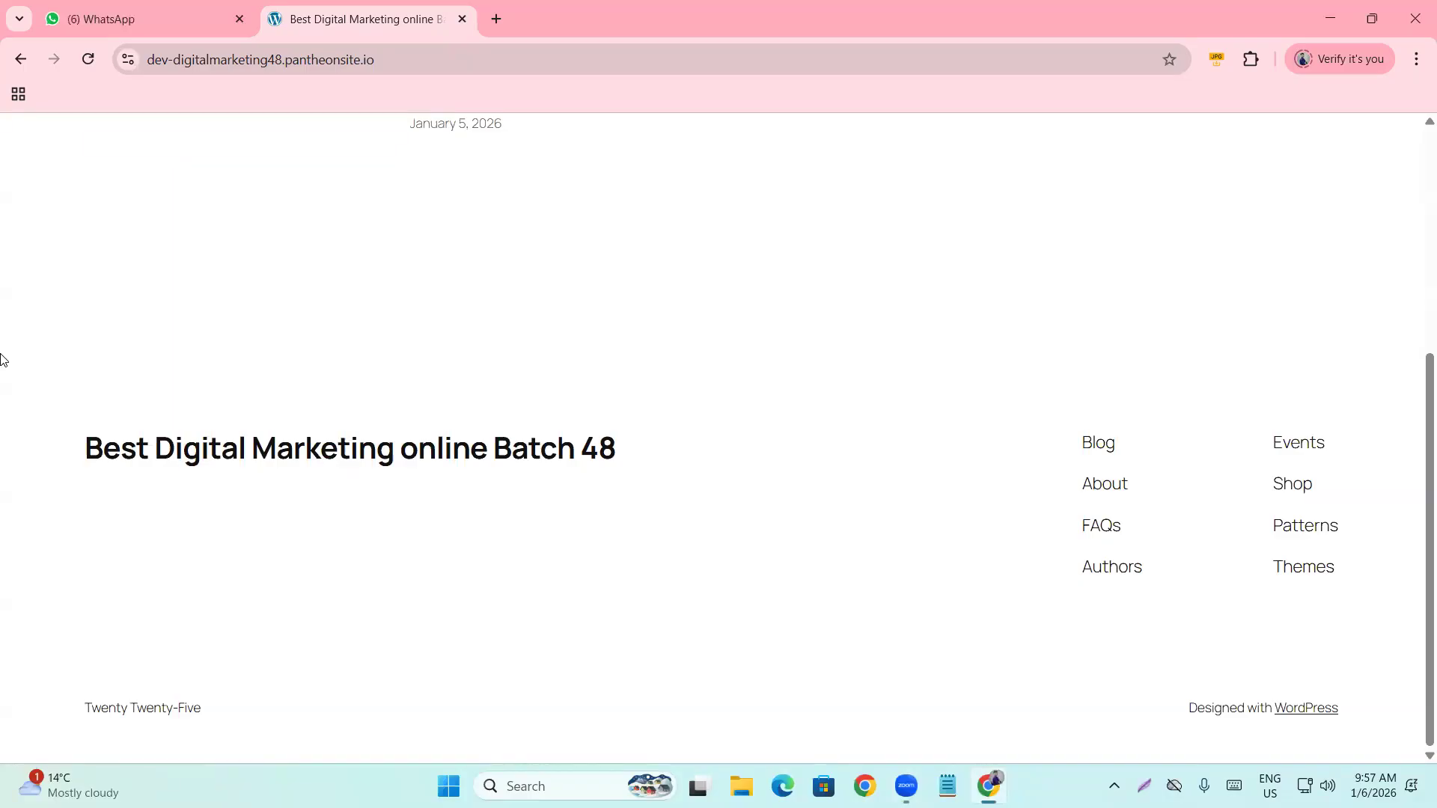
{"action": "scroll", "coordinate": [283, 471], "scroll_direction": "up", "scroll_amount": 5}
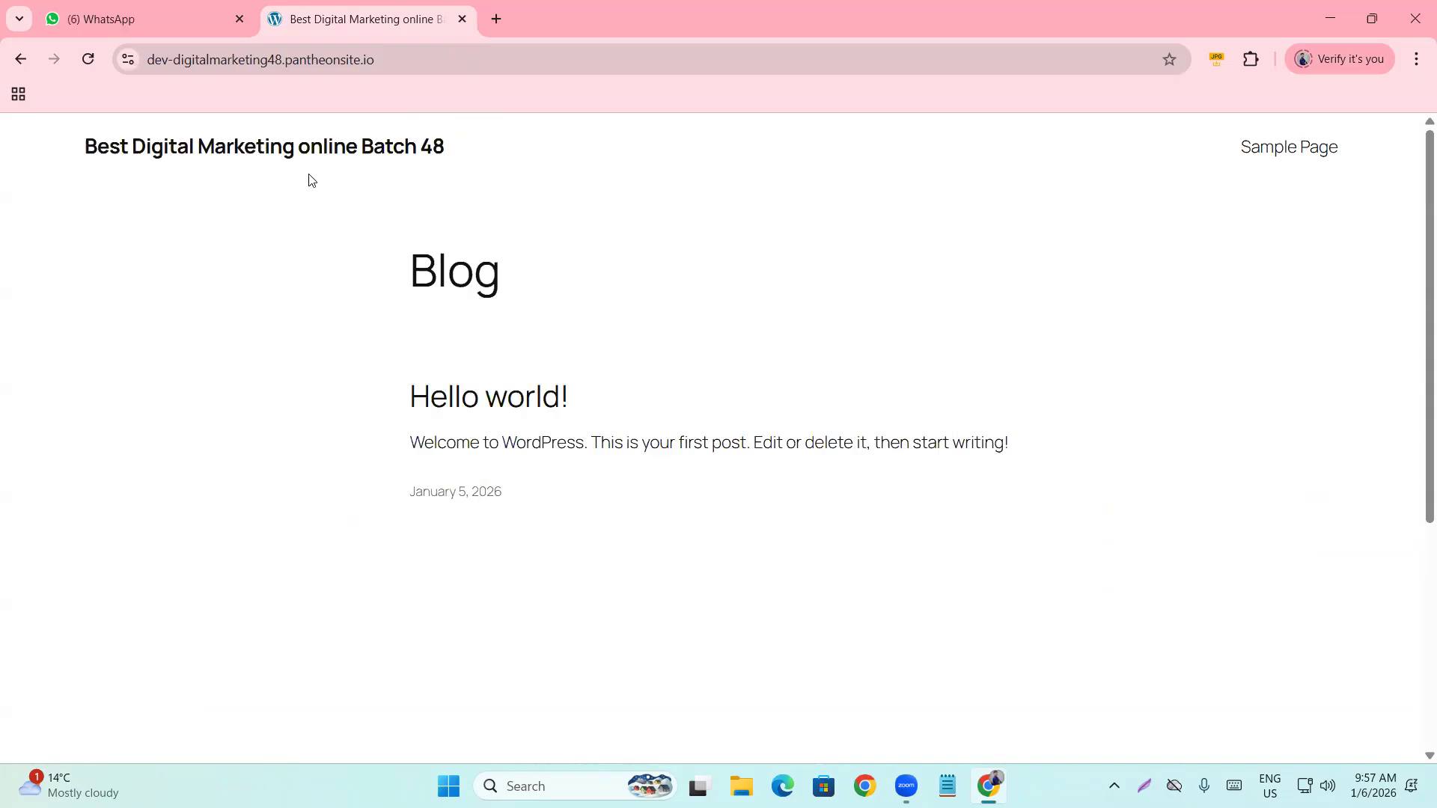
{"action": "scroll", "coordinate": [333, 357], "scroll_direction": "down", "scroll_amount": 5}
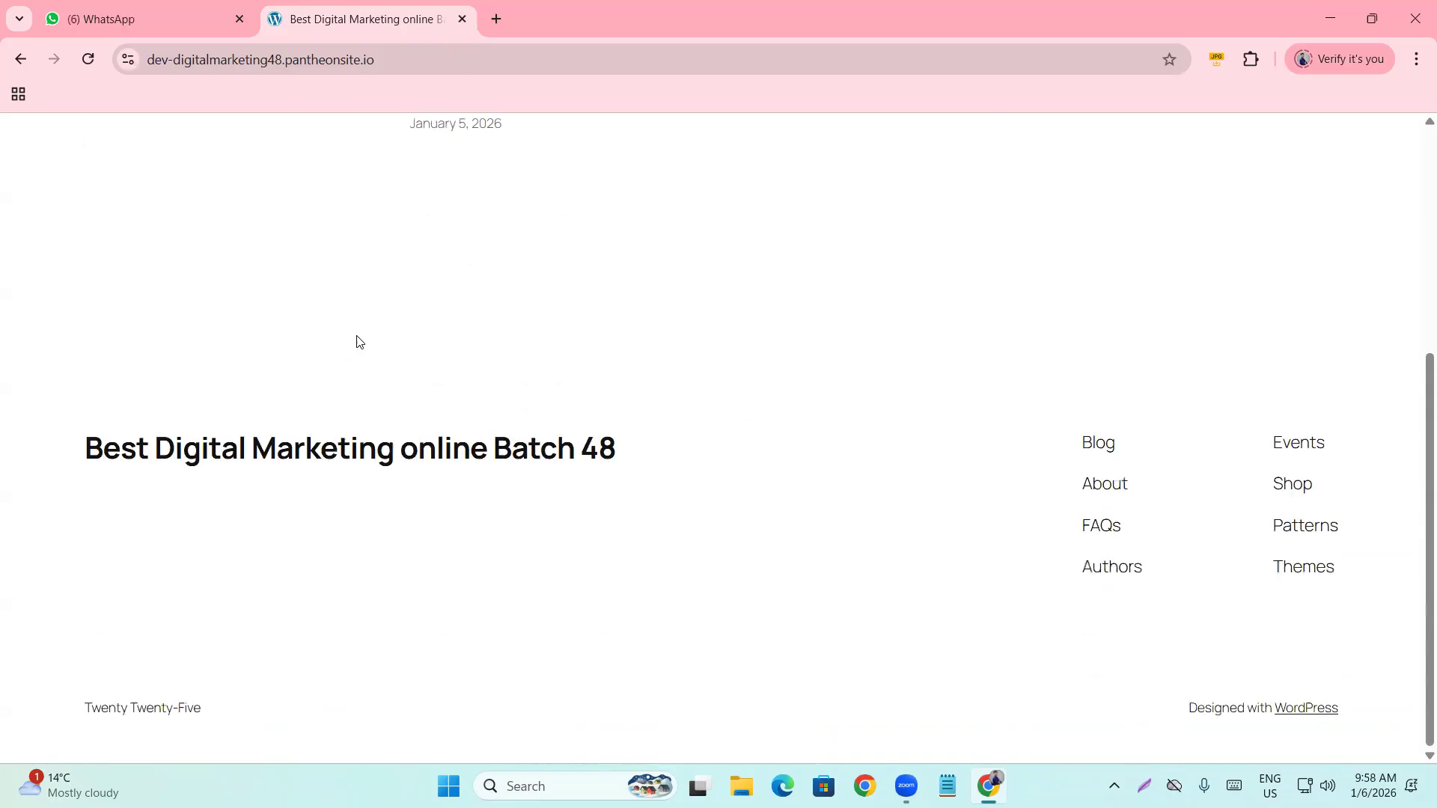
{"action": "left_click", "coordinate": [320, 449]}
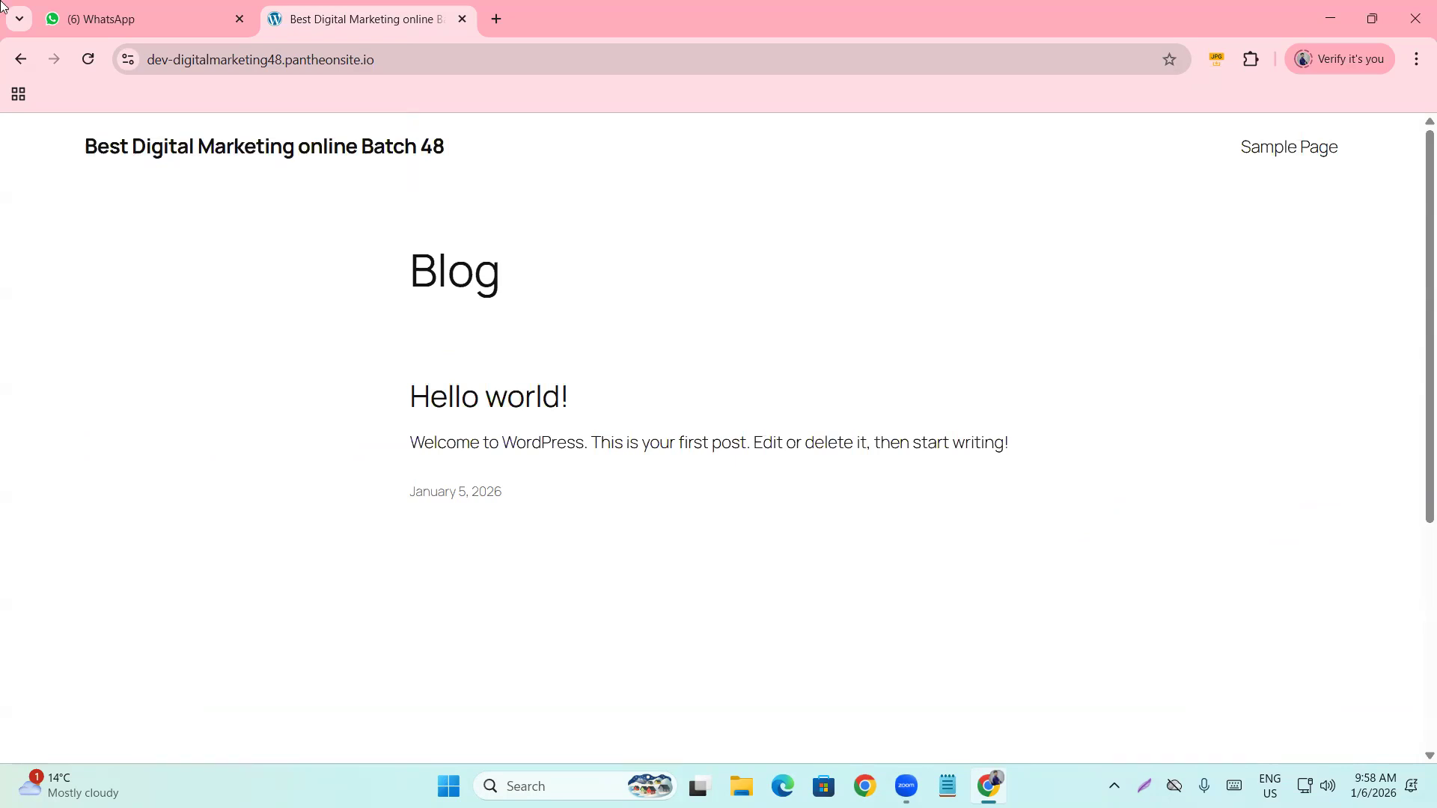
Append '/wp-admin' to the site address, fixing the 'wp-amin' typo, and load it.
{"action": "left_click", "coordinate": [171, 59]}
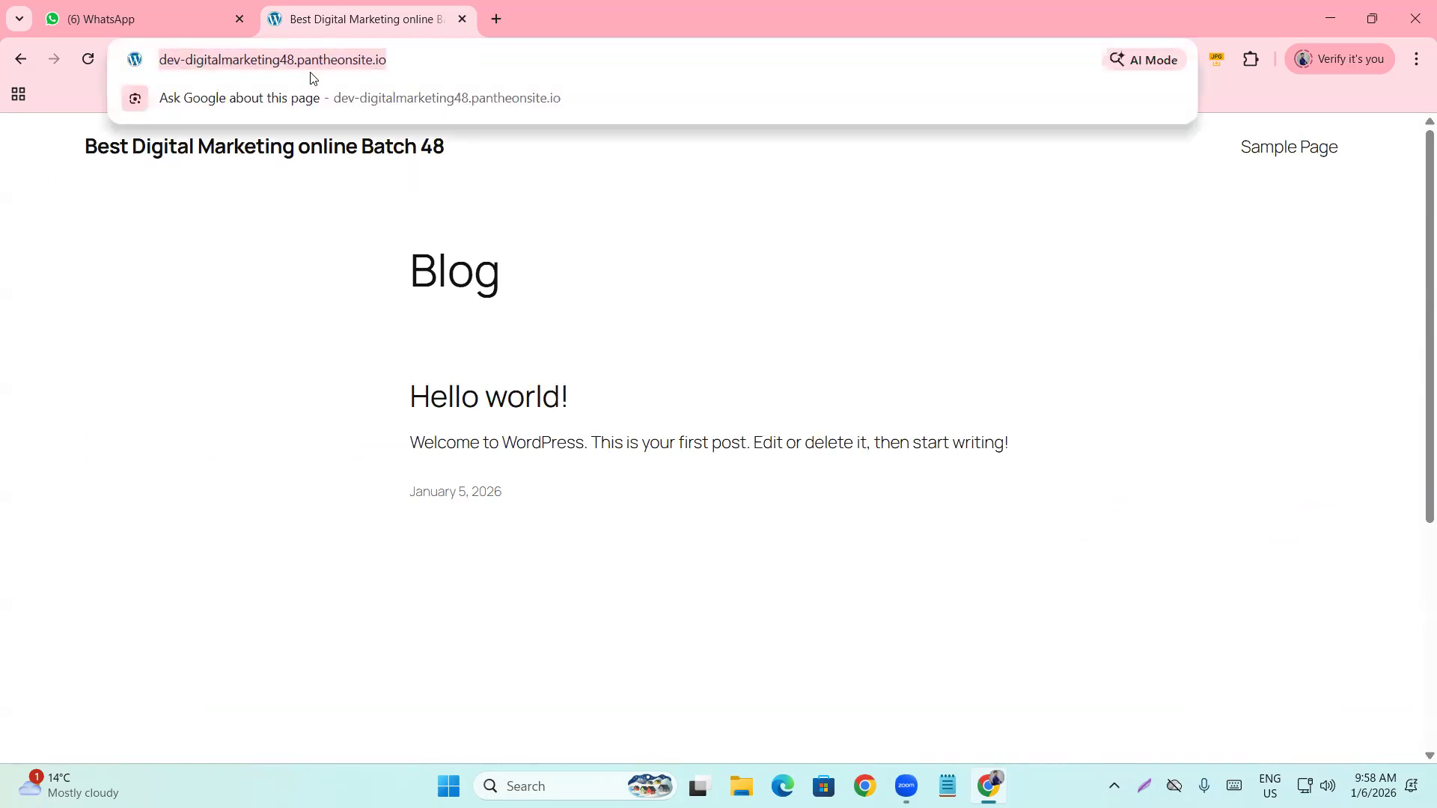
{"action": "left_click", "coordinate": [389, 67]}
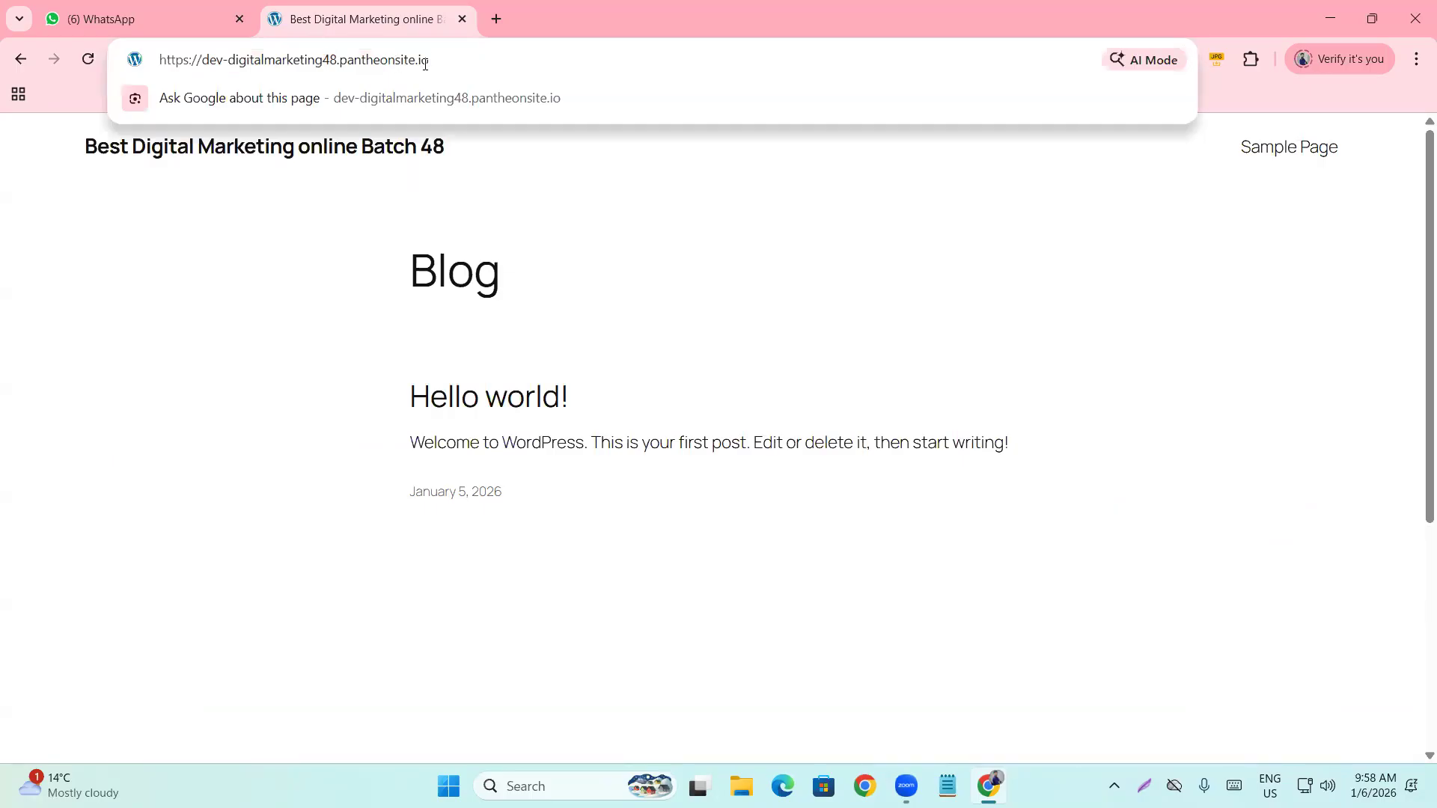
{"action": "type", "text": "/"}
{"action": "type", "text": "w"}
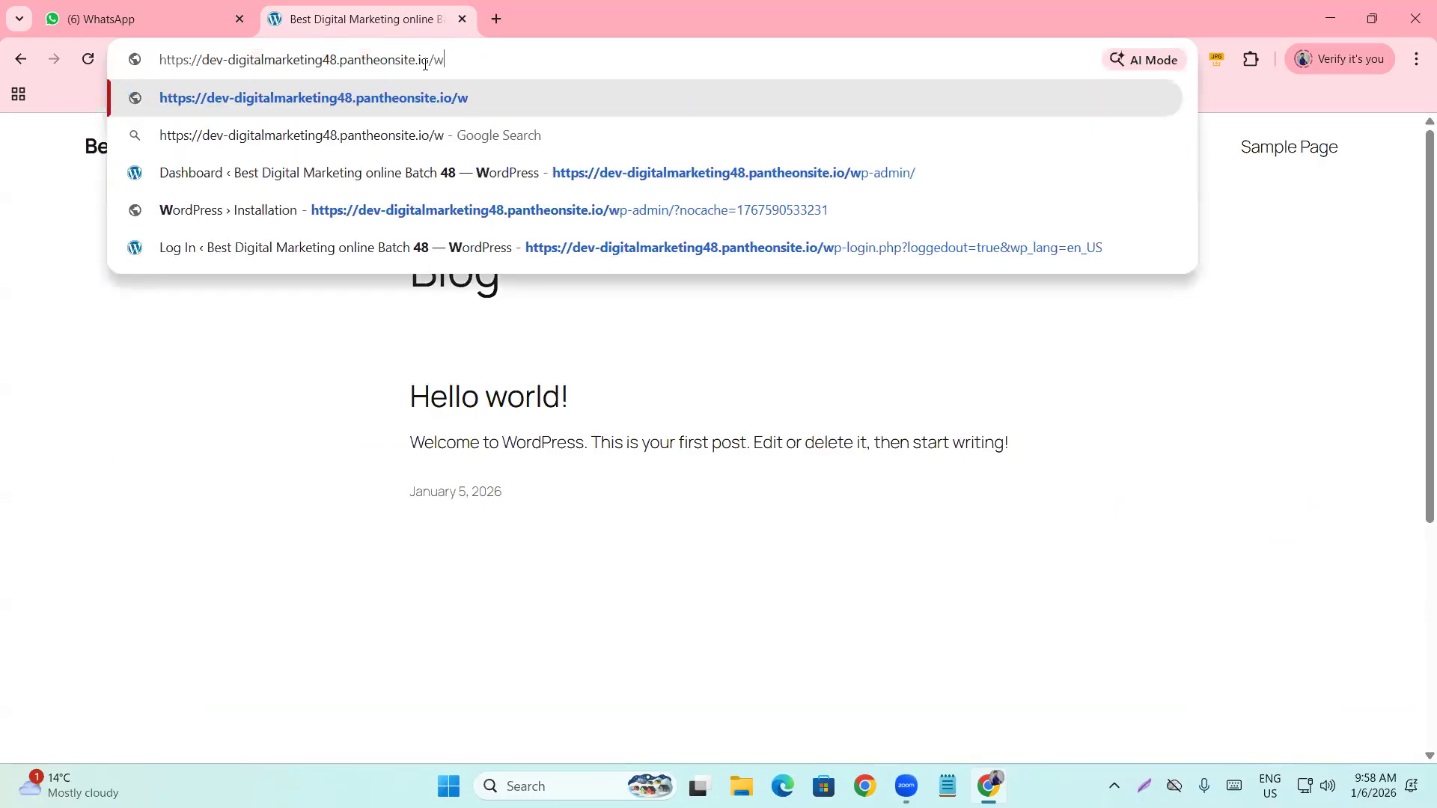
{"action": "type", "text": "p-amin"}
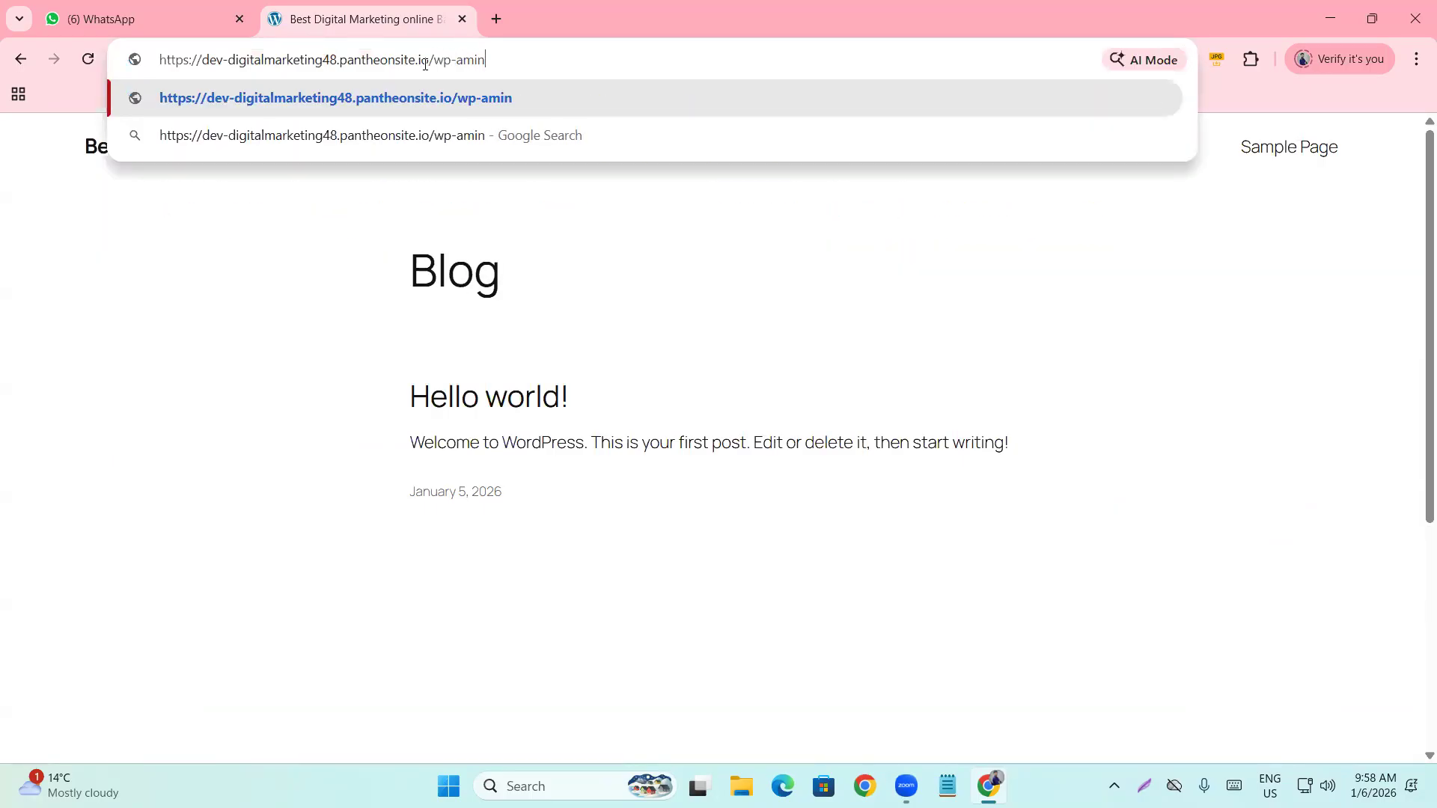
{"action": "key", "text": "Return"}
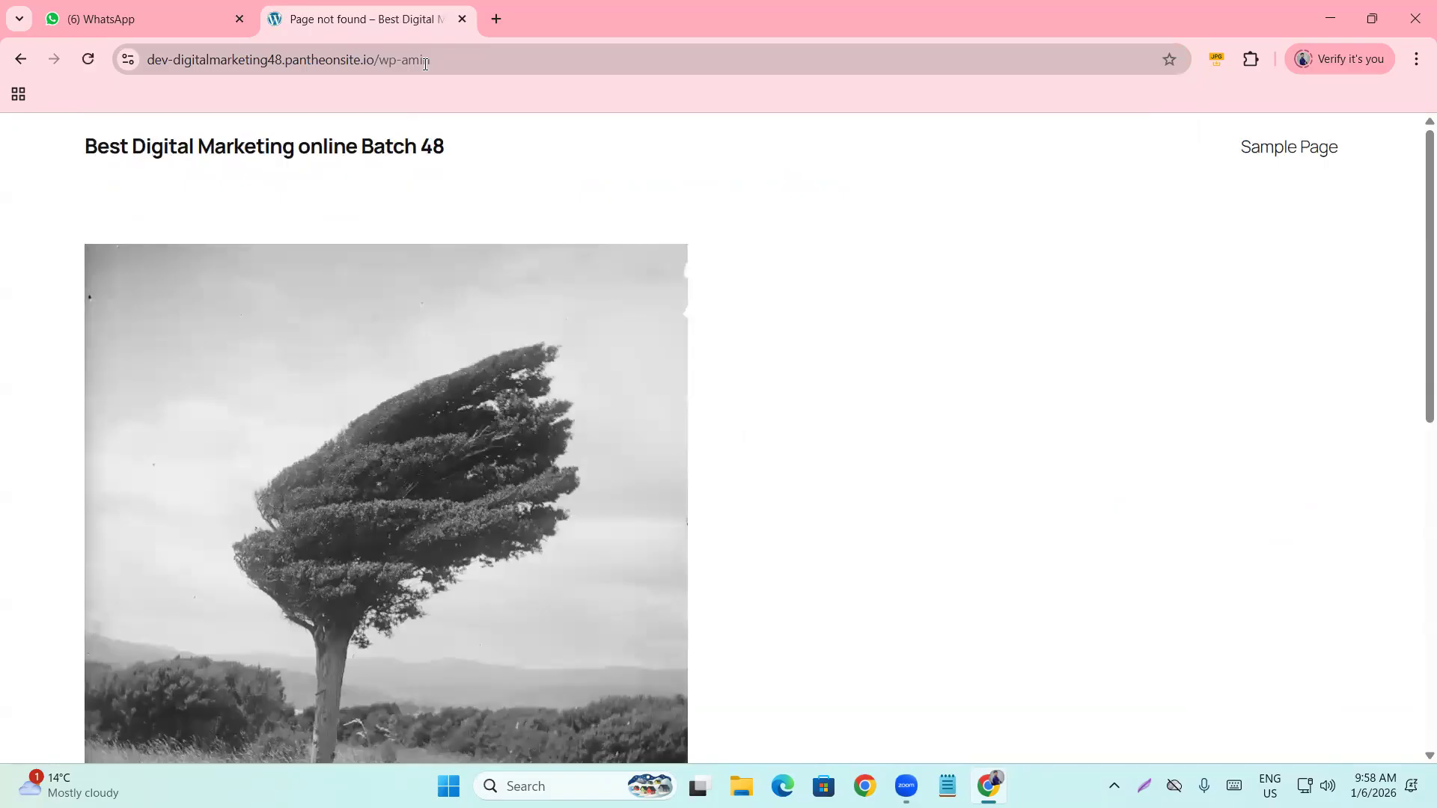
{"action": "left_click", "coordinate": [439, 59]}
{"action": "left_click", "coordinate": [463, 59]}
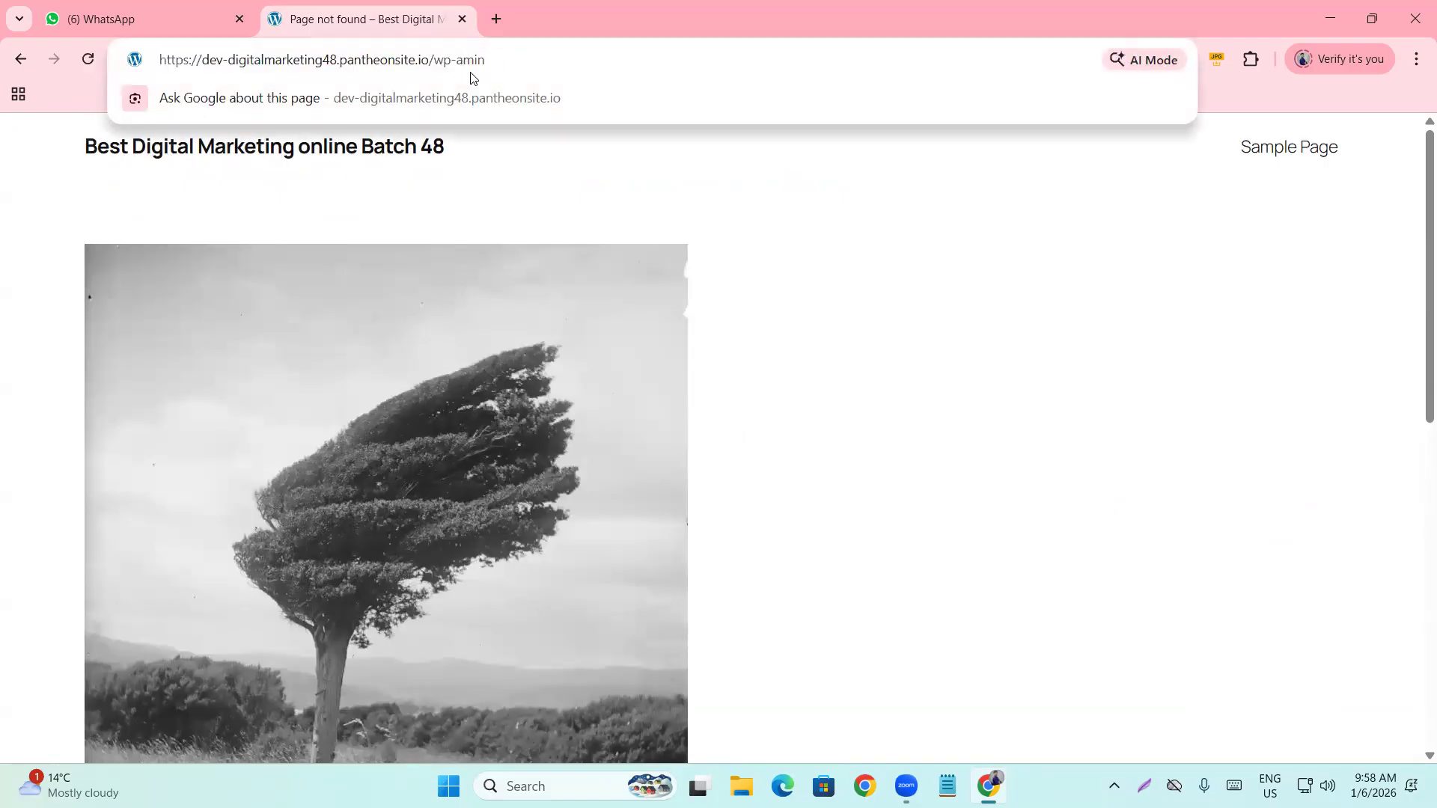
{"action": "type", "text": "d"}
{"action": "key", "text": "Return"}
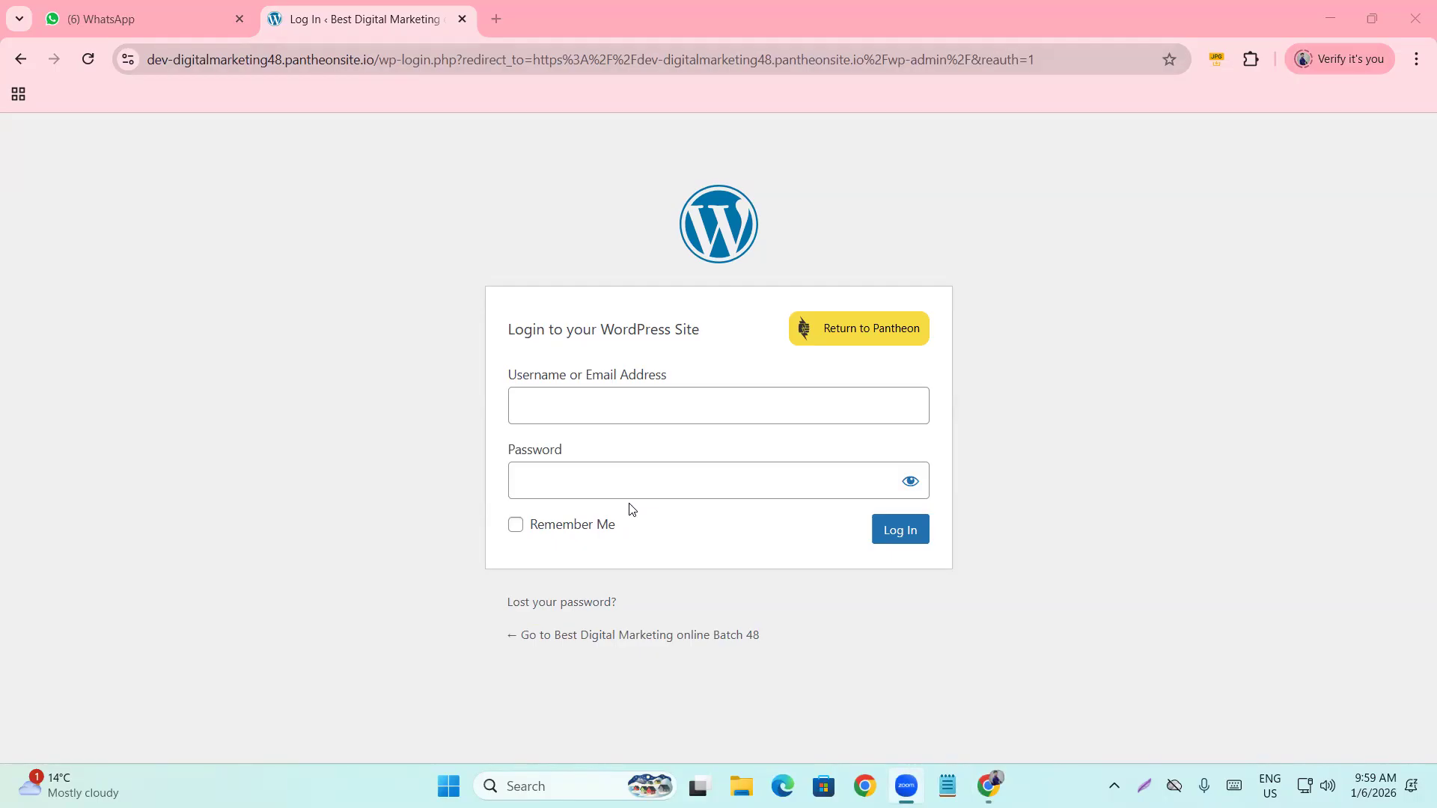
Select the site's domain in the login page address.
{"action": "left_click", "coordinate": [277, 53]}
{"action": "left_click_drag", "start_coordinate": [276, 53], "coordinate": [125, 50]}
{"action": "left_click", "coordinate": [463, 58]}
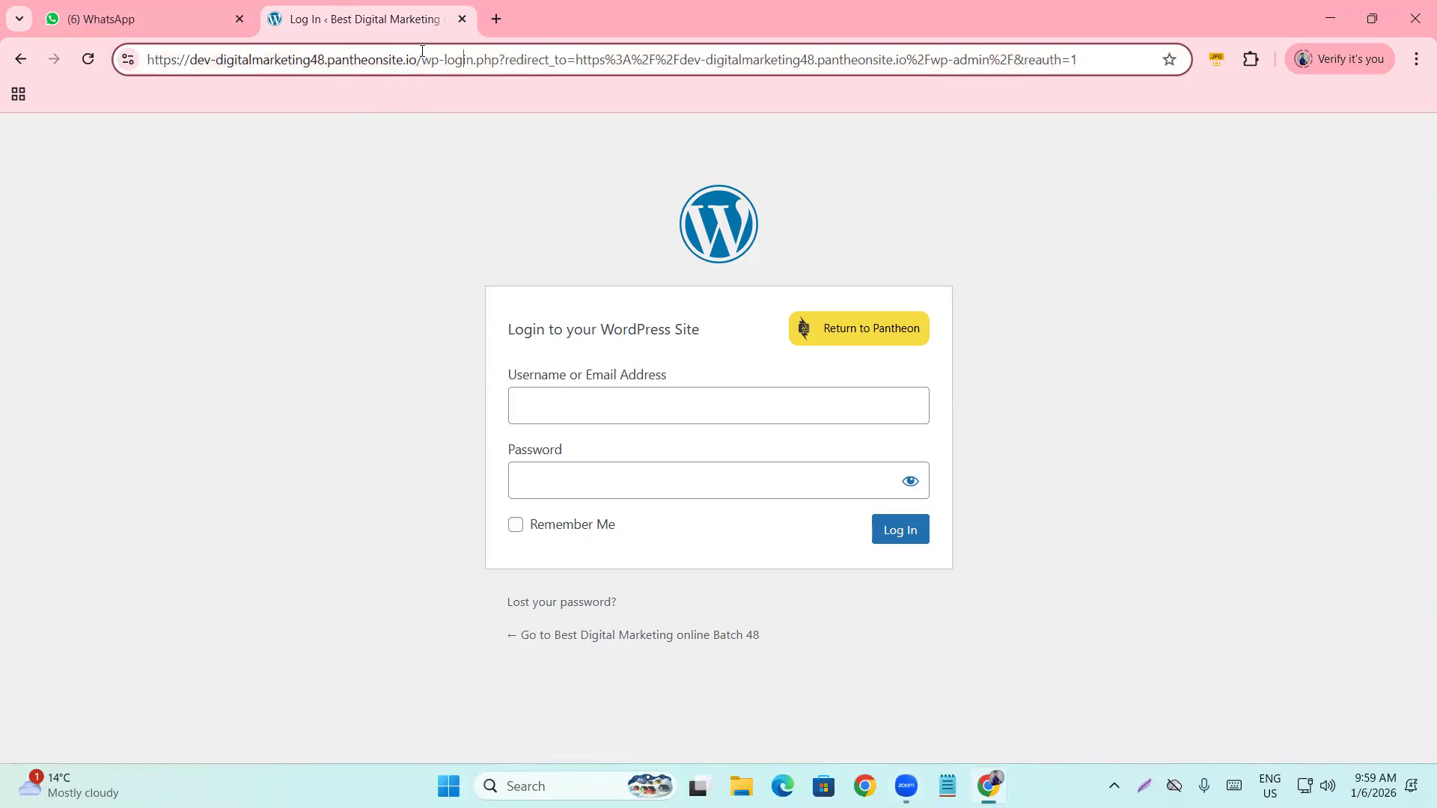
{"action": "left_click_drag", "start_coordinate": [422, 59], "coordinate": [75, 30]}
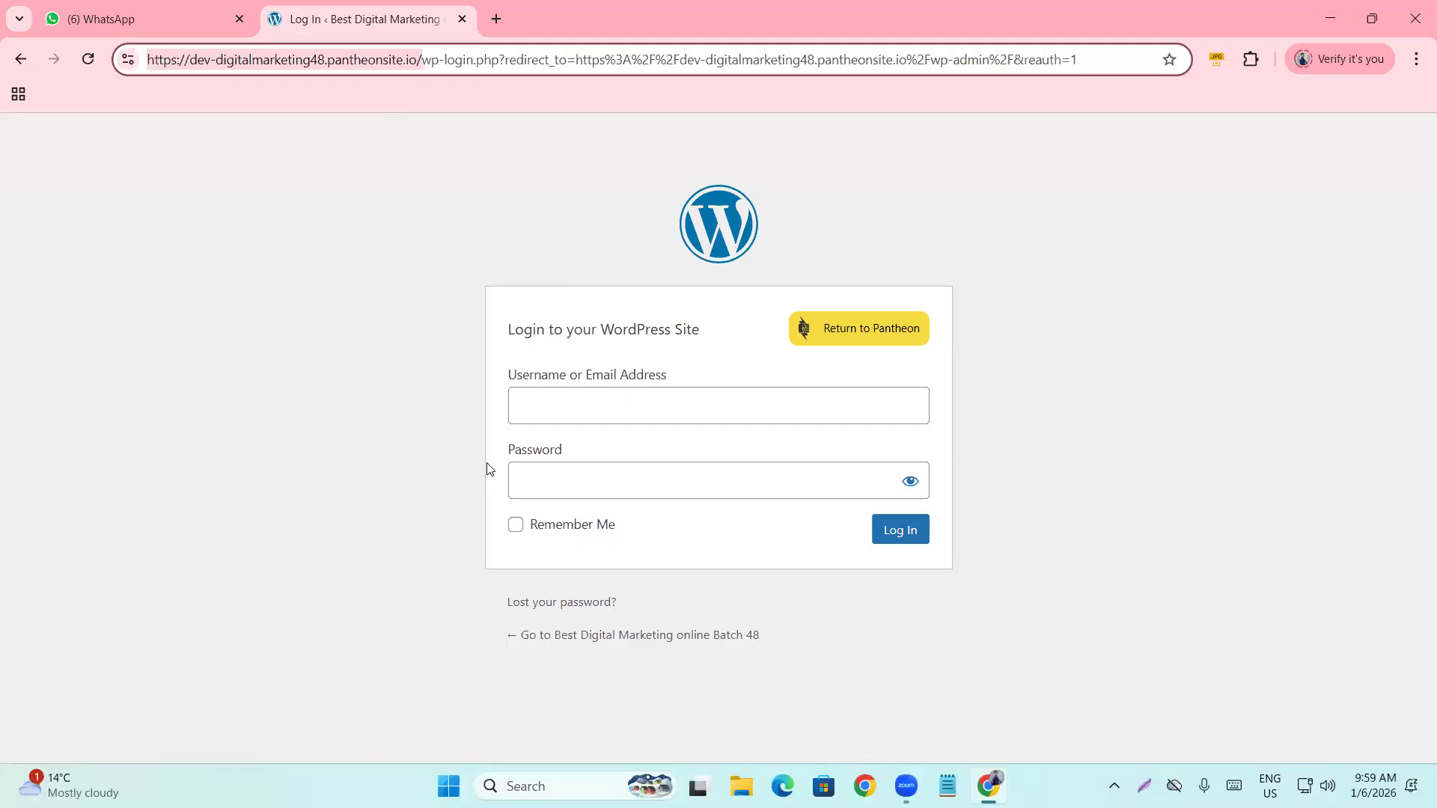
Log in with the administrator username and password.
{"action": "left_click", "coordinate": [590, 408]}
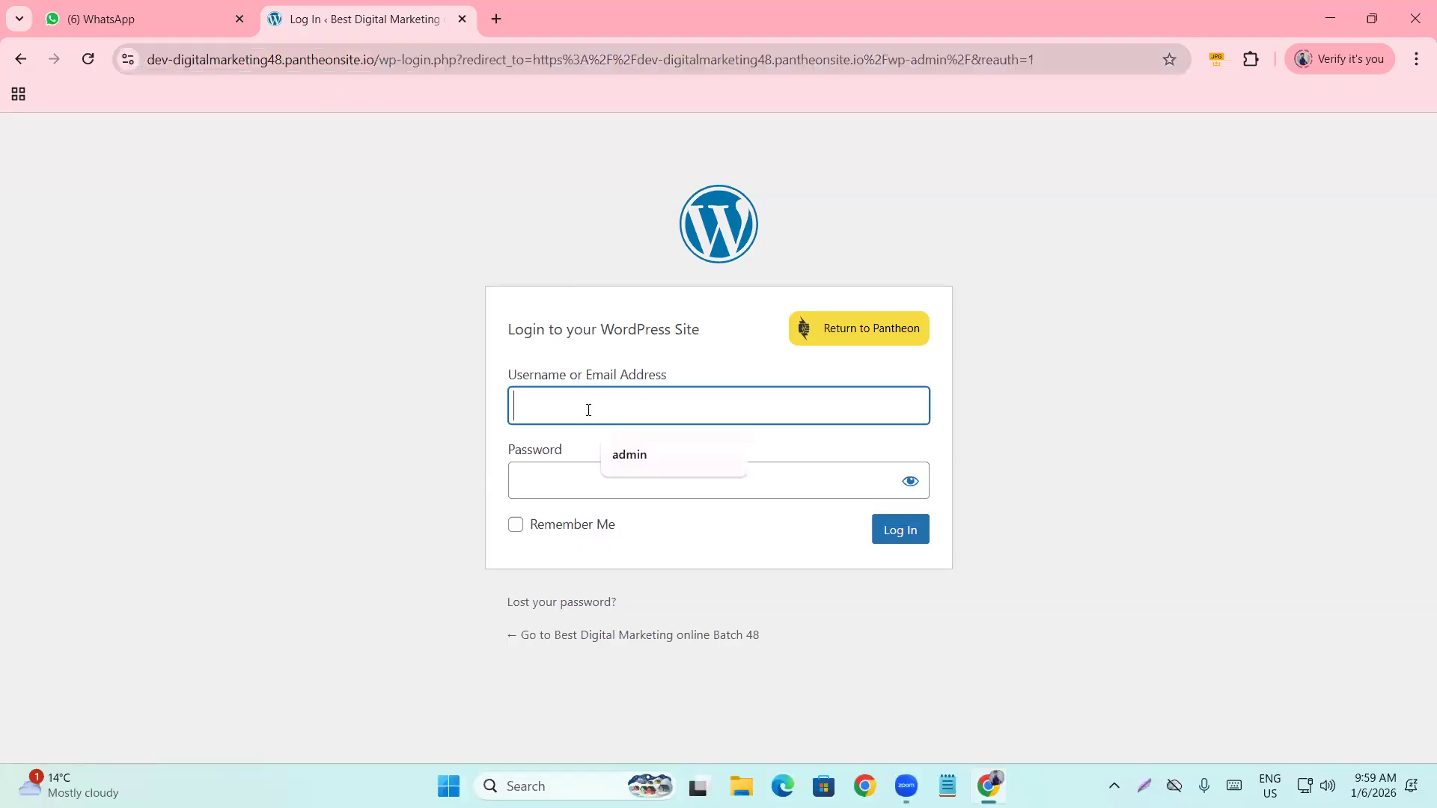
{"action": "type", "text": "admin"}
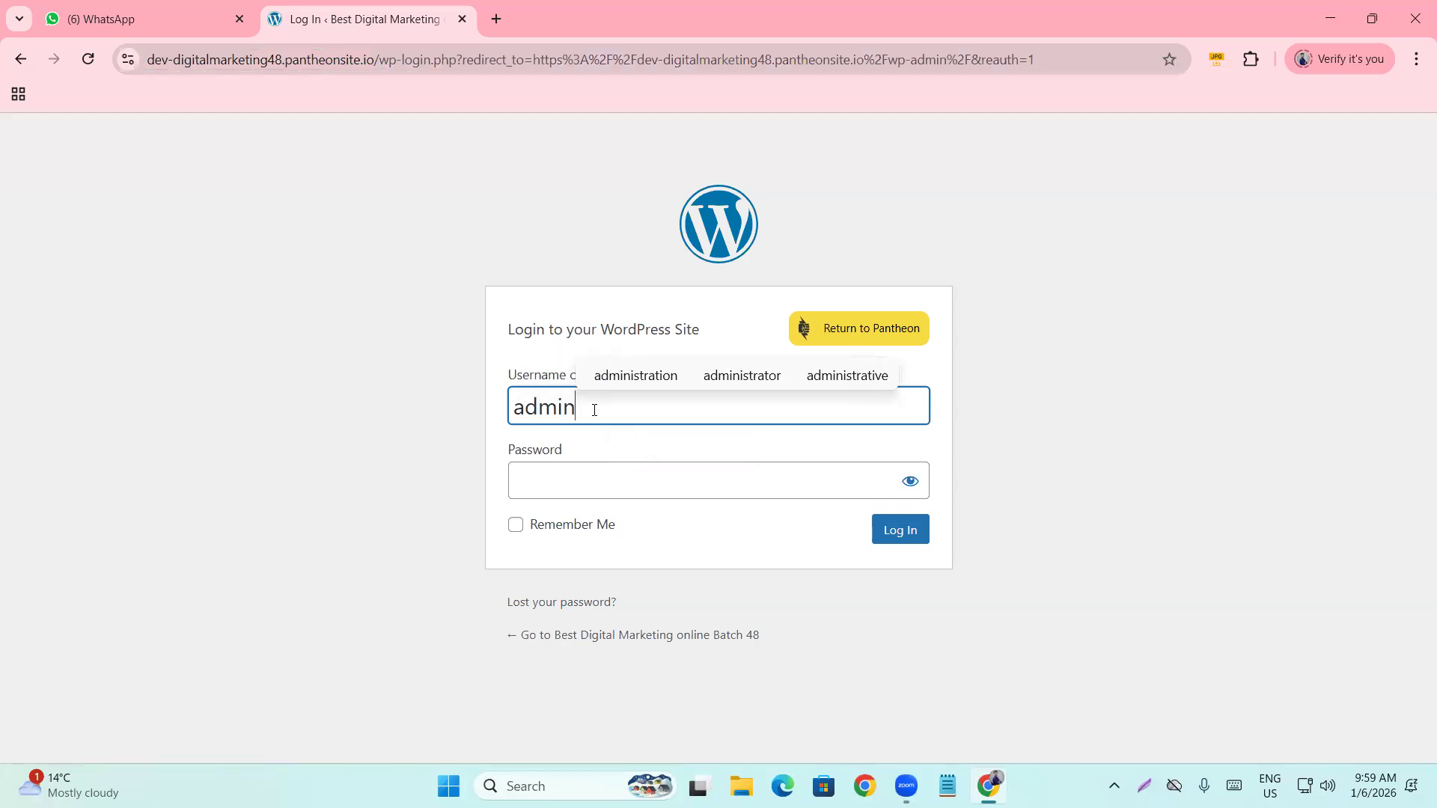
{"action": "left_click", "coordinate": [598, 474]}
{"action": "type", "text": "admin"}
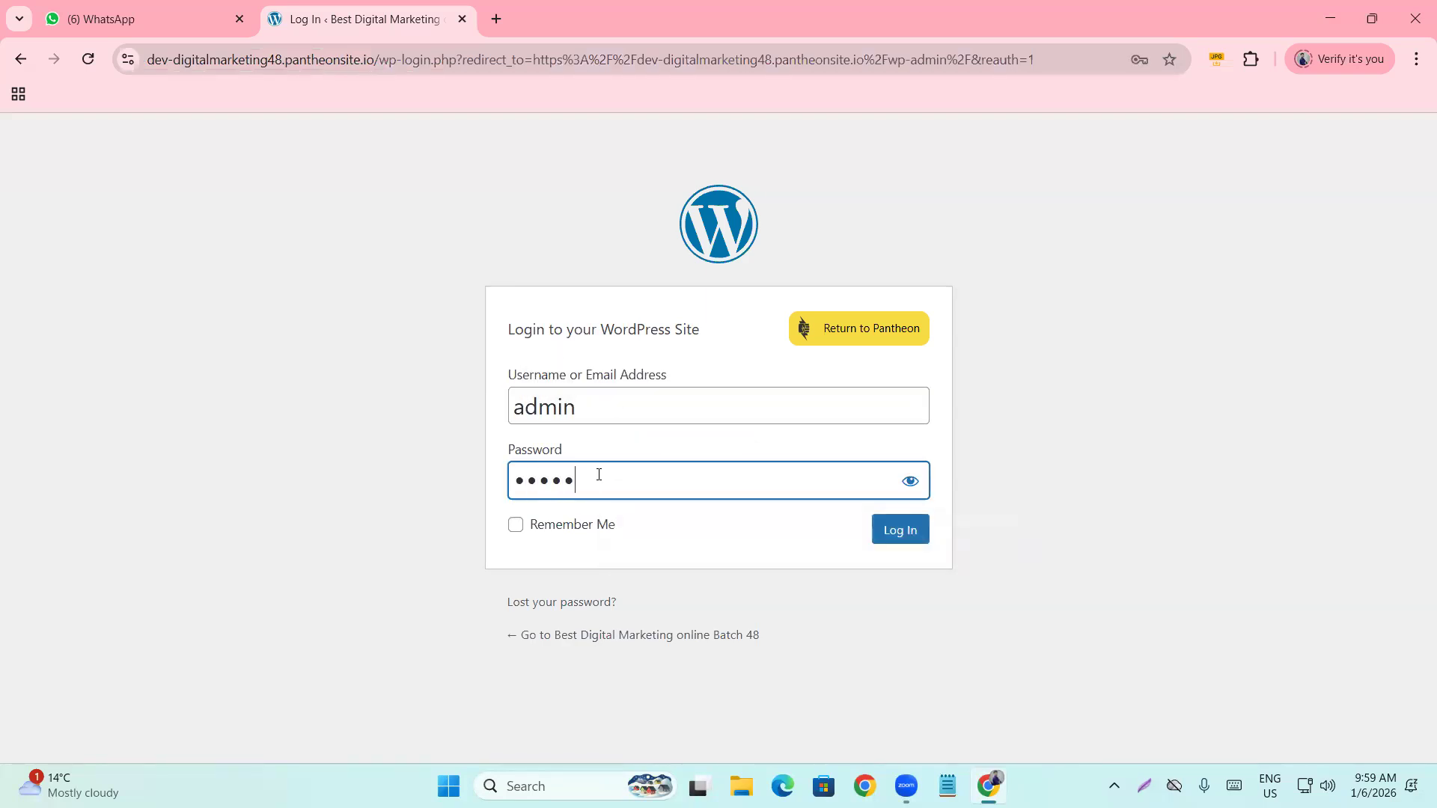
{"action": "left_click", "coordinate": [922, 539]}
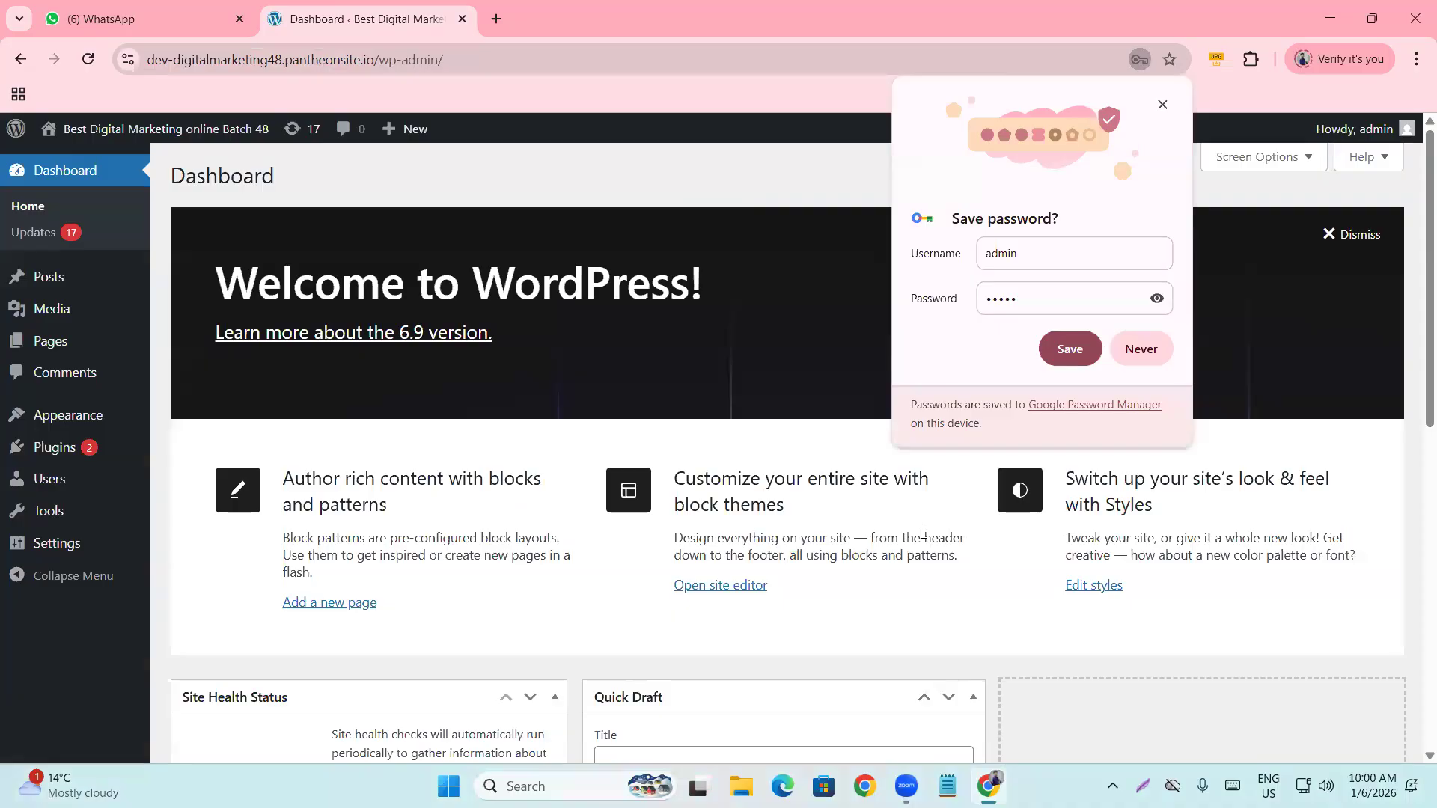
Decline Chrome's offer to save the password and scroll through the Dashboard.
{"action": "left_click", "coordinate": [1124, 352]}
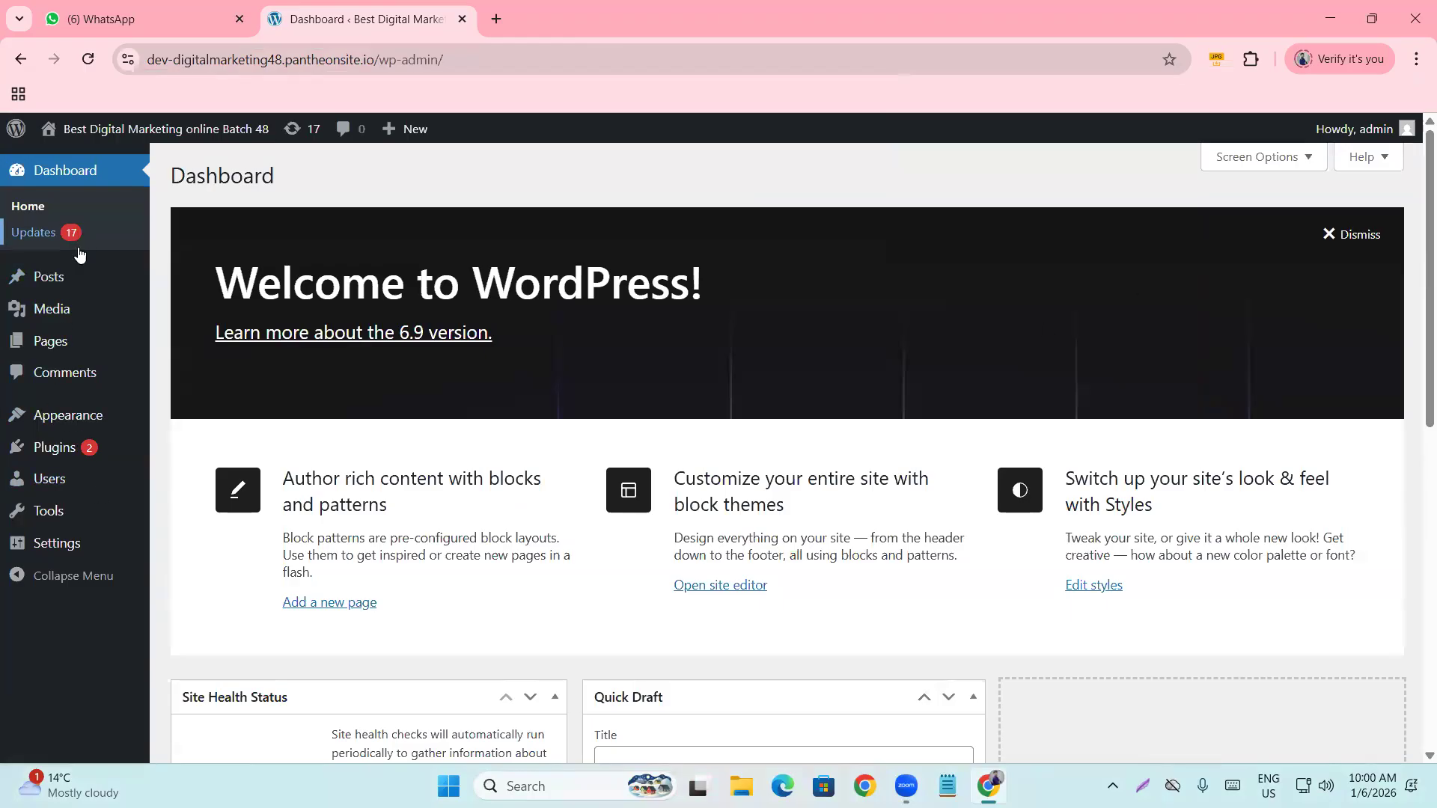
{"action": "scroll", "coordinate": [86, 449], "scroll_direction": "down", "scroll_amount": 5}
{"action": "mouse_move", "coordinate": [86, 452]}
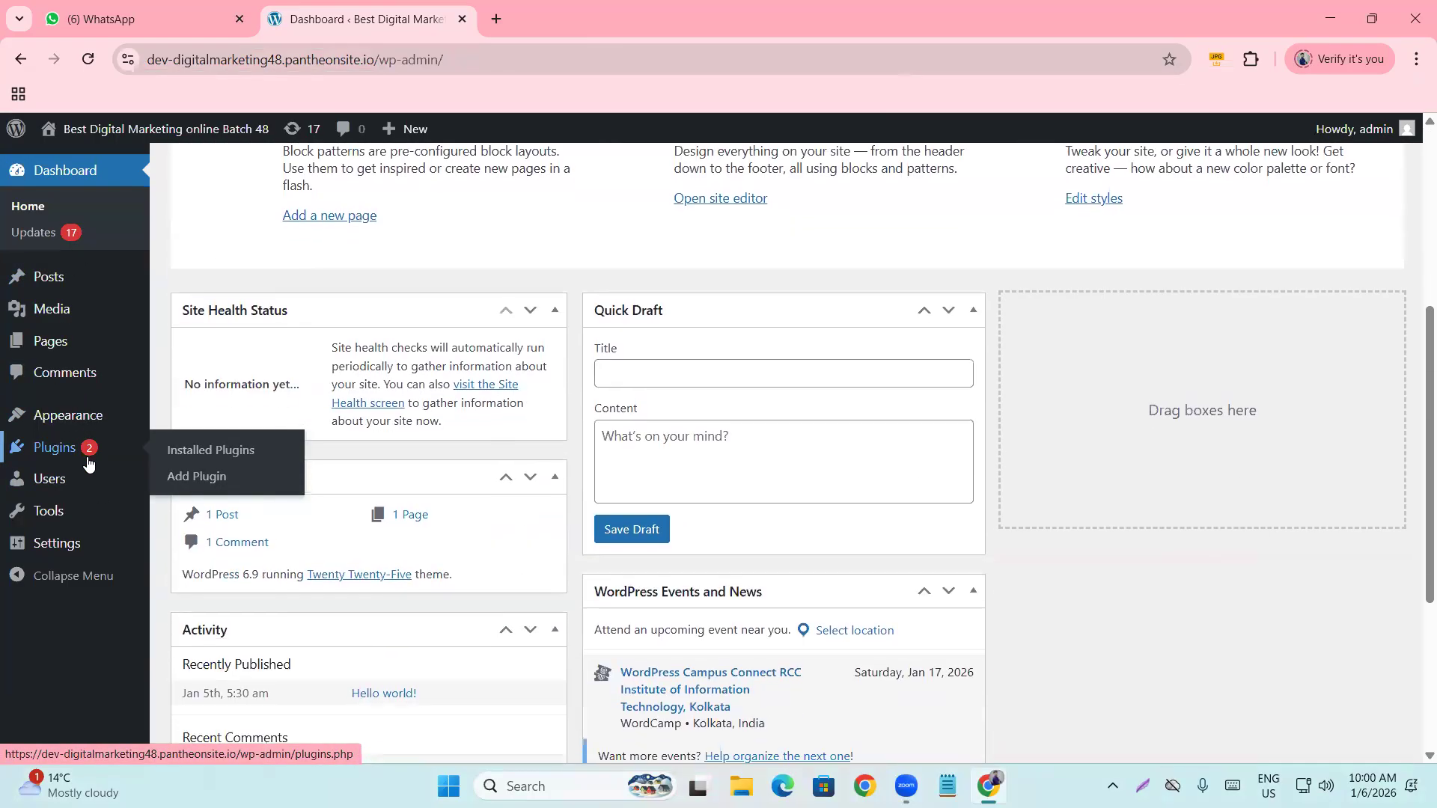
{"action": "scroll", "coordinate": [87, 464], "scroll_direction": "down", "scroll_amount": 2}
{"action": "scroll", "coordinate": [459, 506], "scroll_direction": "up", "scroll_amount": 8}
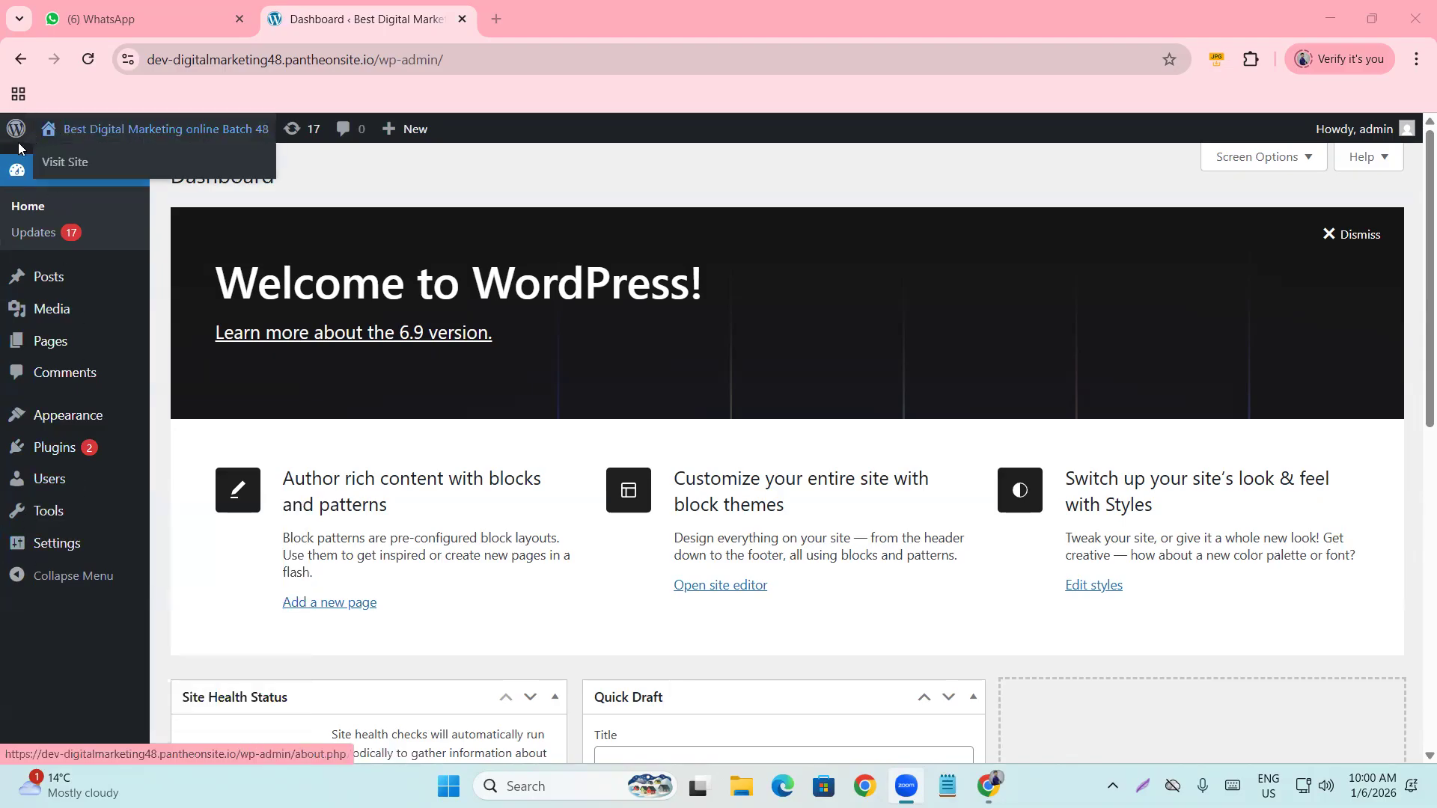
{"action": "mouse_move", "coordinate": [13, 128]}
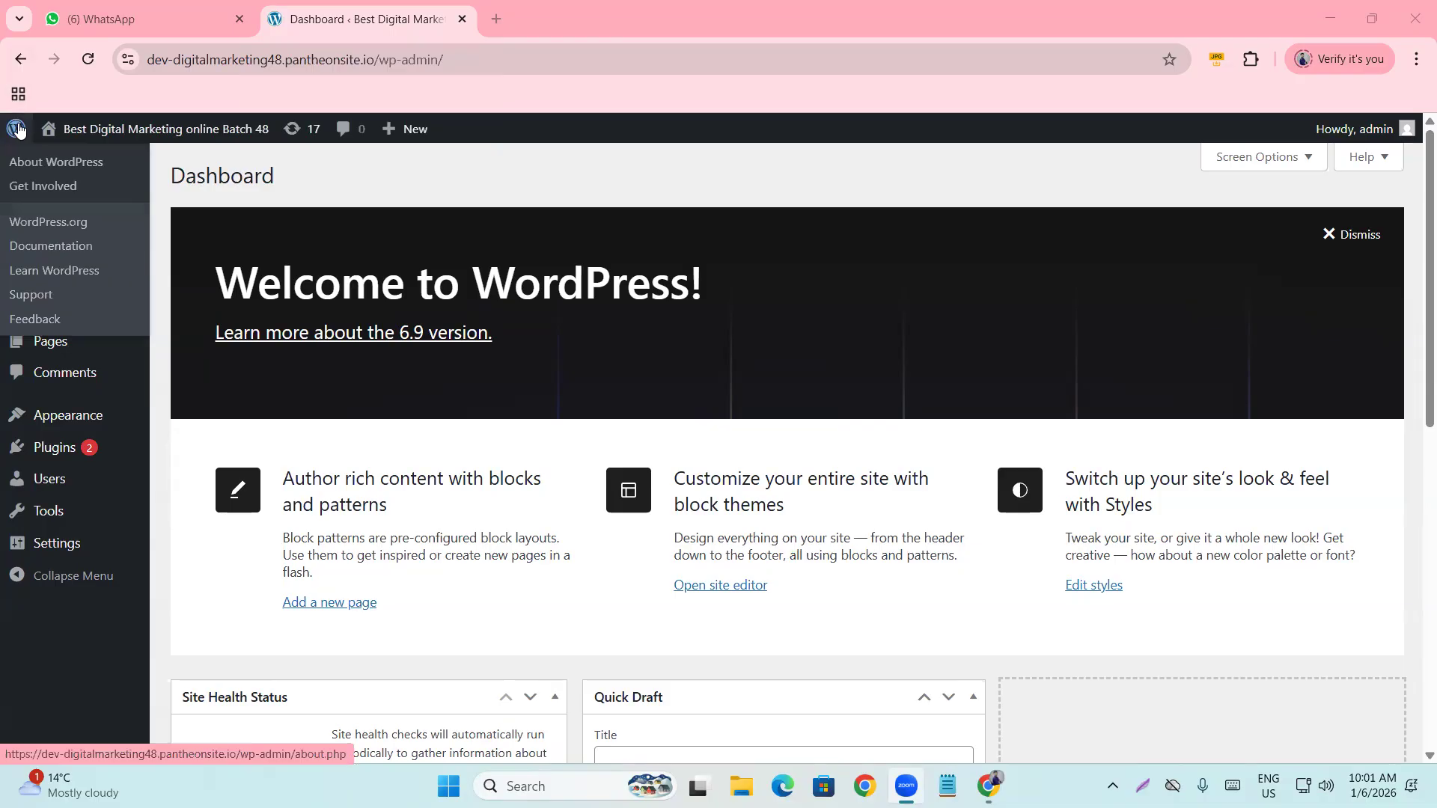
{"action": "mouse_move", "coordinate": [95, 125]}
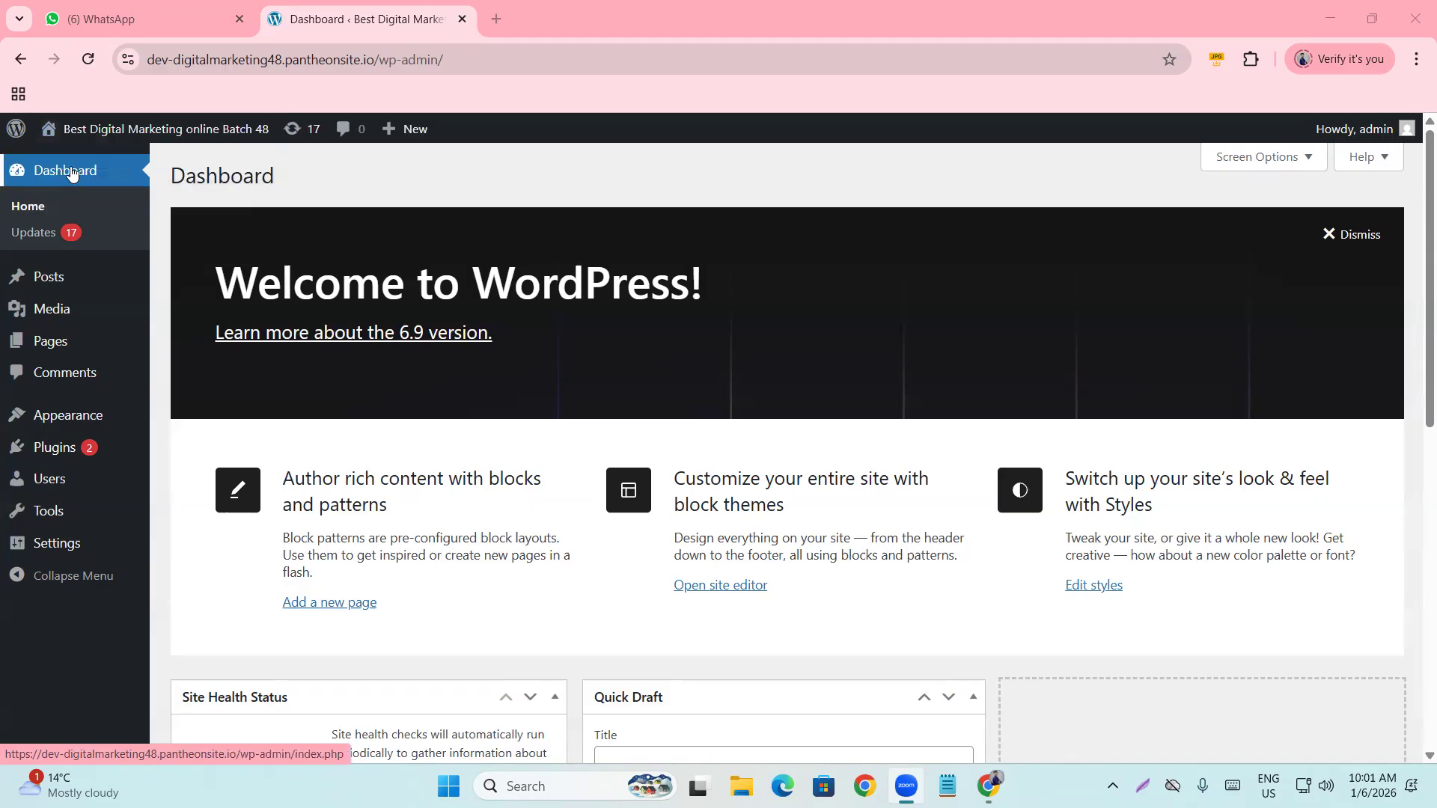
{"action": "scroll", "coordinate": [378, 385], "scroll_direction": "down", "scroll_amount": 10}
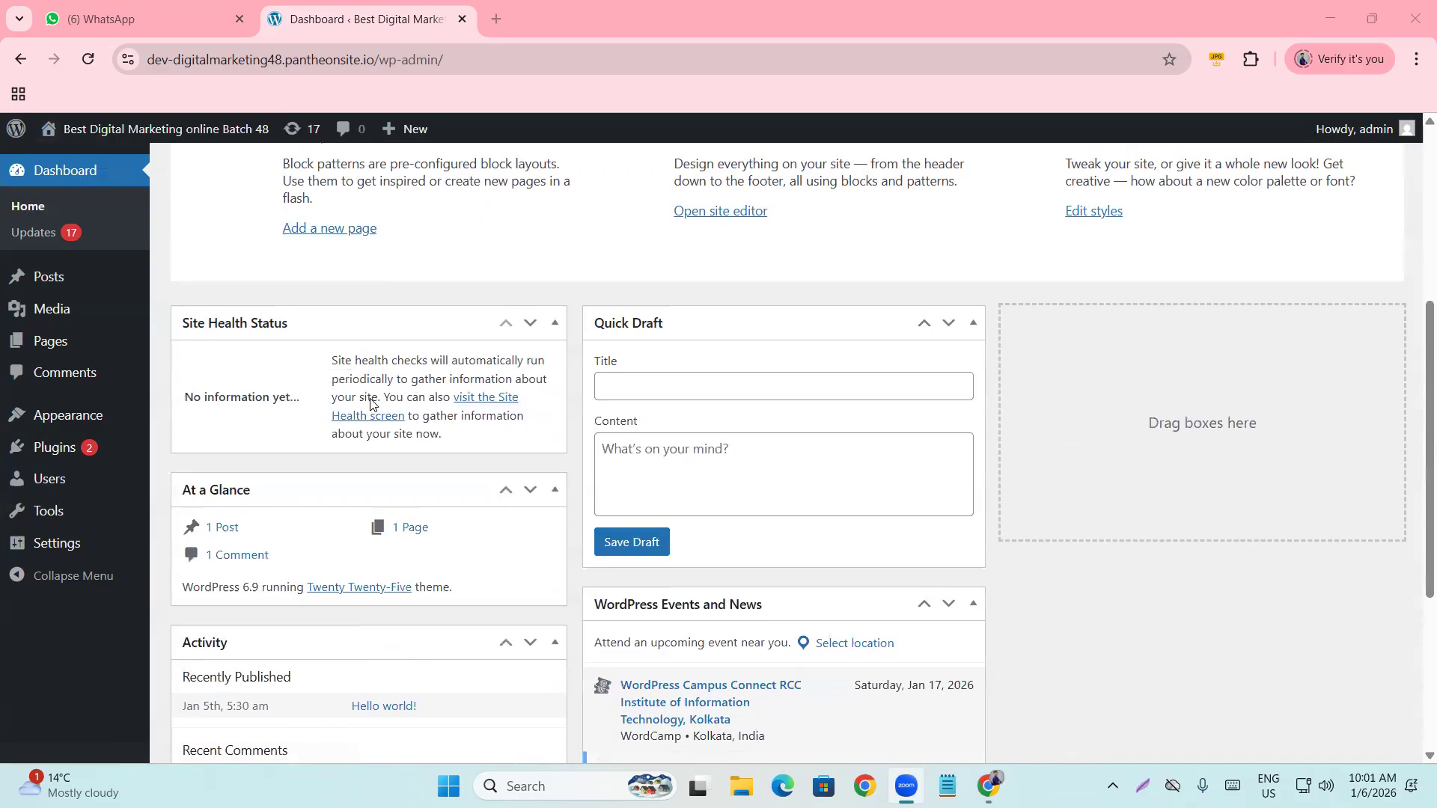
{"action": "scroll", "coordinate": [372, 405], "scroll_direction": "up", "scroll_amount": 10}
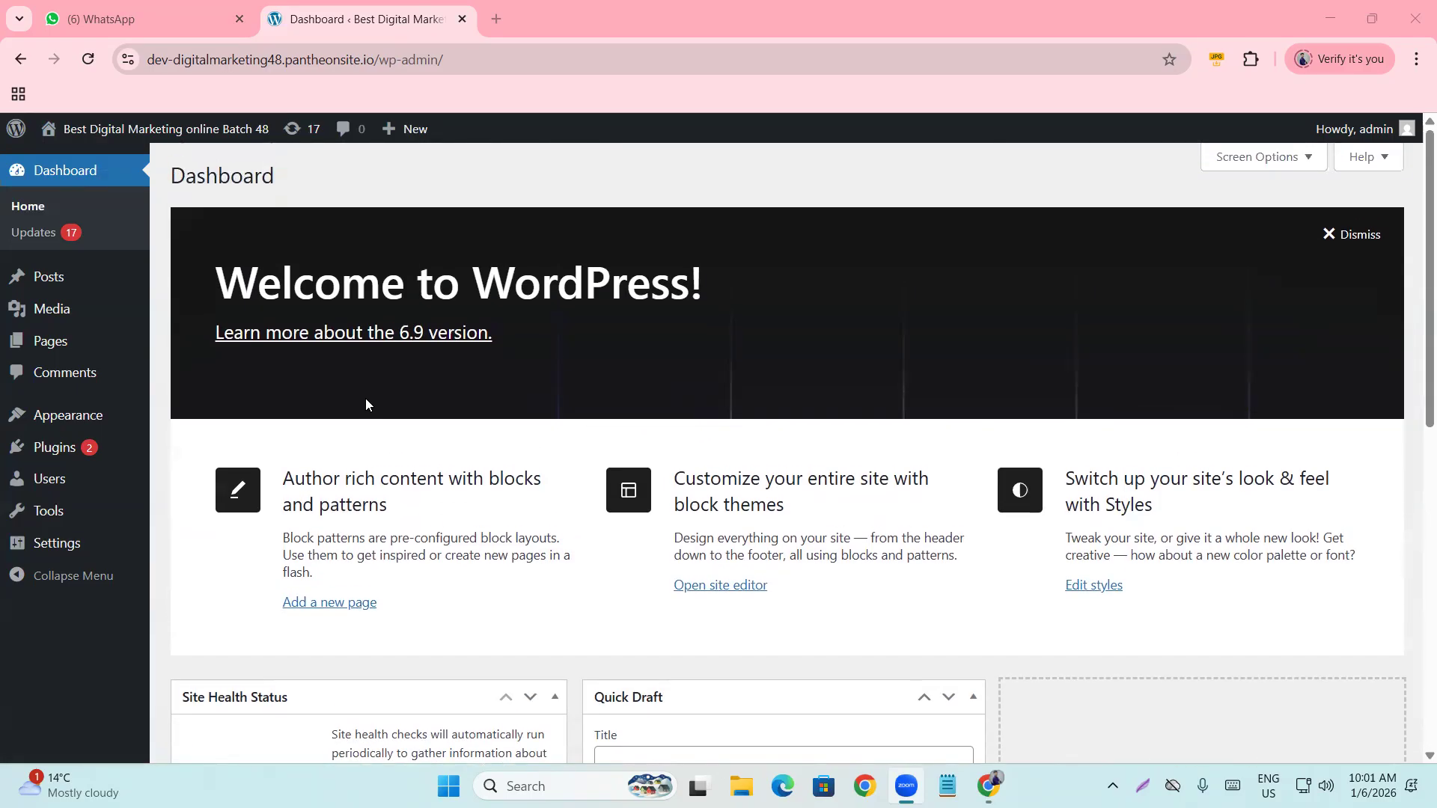
{"action": "left_click", "coordinate": [38, 208]}
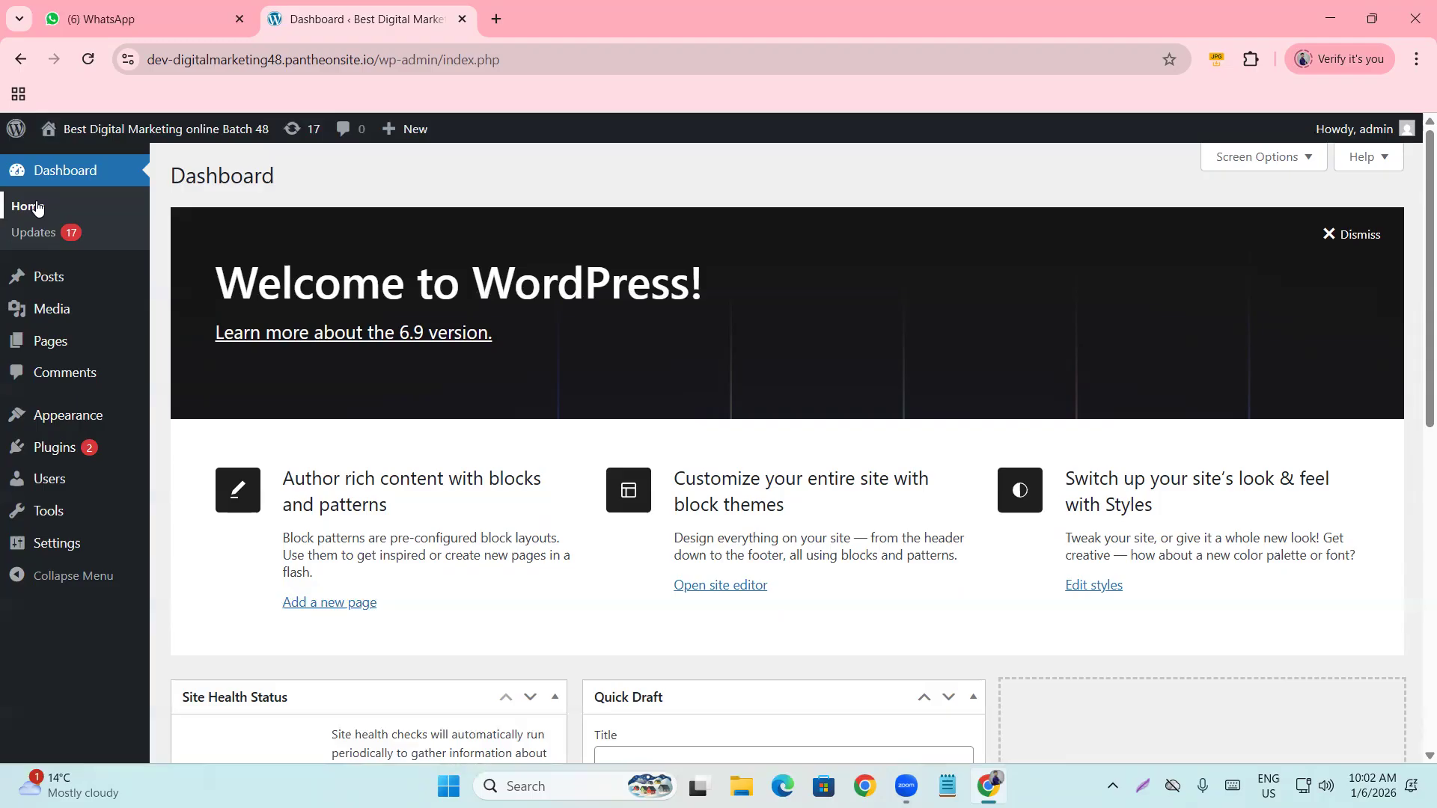
Scroll through the Dashboard widgets, then go to Dashboard > Updates.
{"action": "scroll", "coordinate": [454, 354], "scroll_direction": "down", "scroll_amount": 1}
{"action": "scroll", "coordinate": [454, 353], "scroll_direction": "down", "scroll_amount": 2}
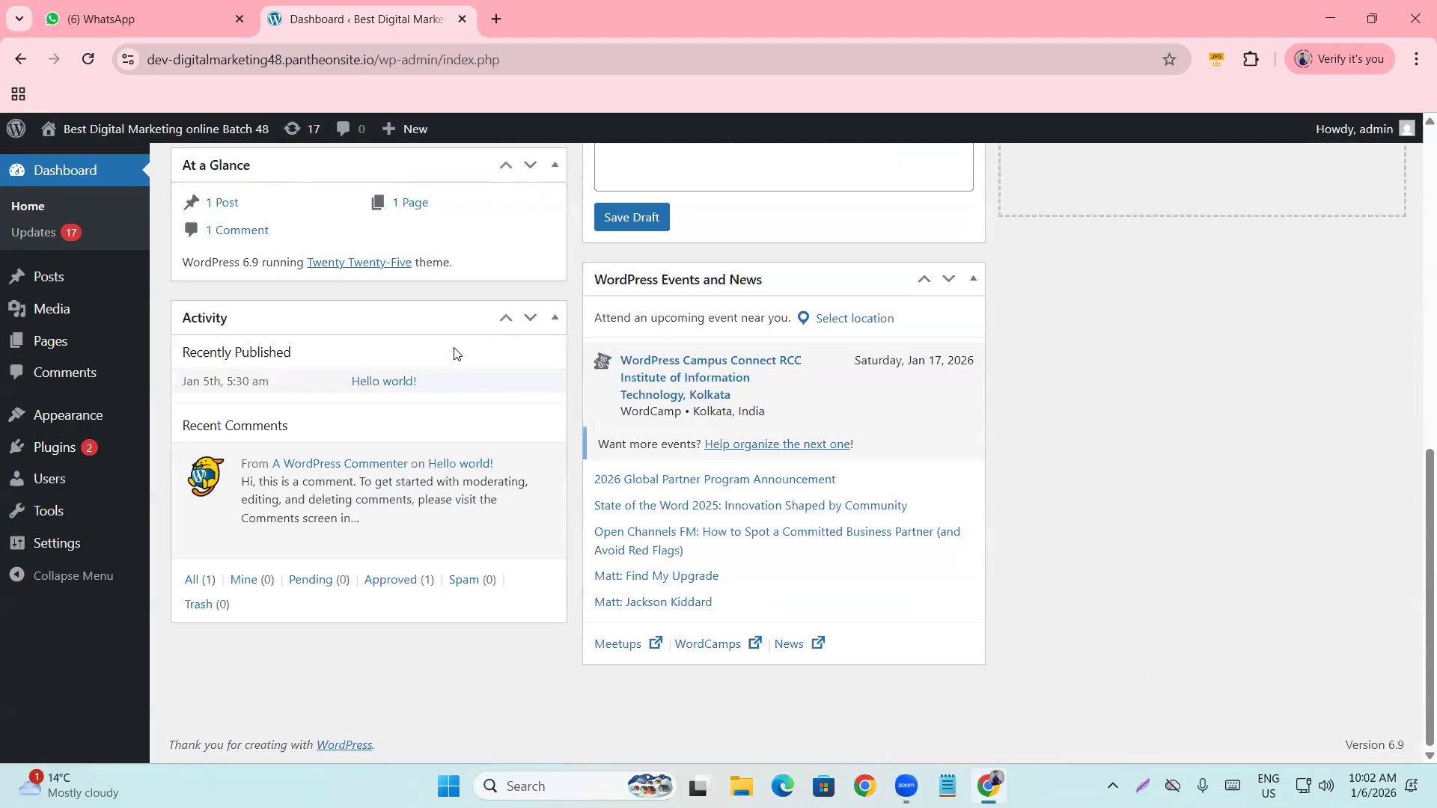
{"action": "scroll", "coordinate": [452, 353], "scroll_direction": "up", "scroll_amount": 10}
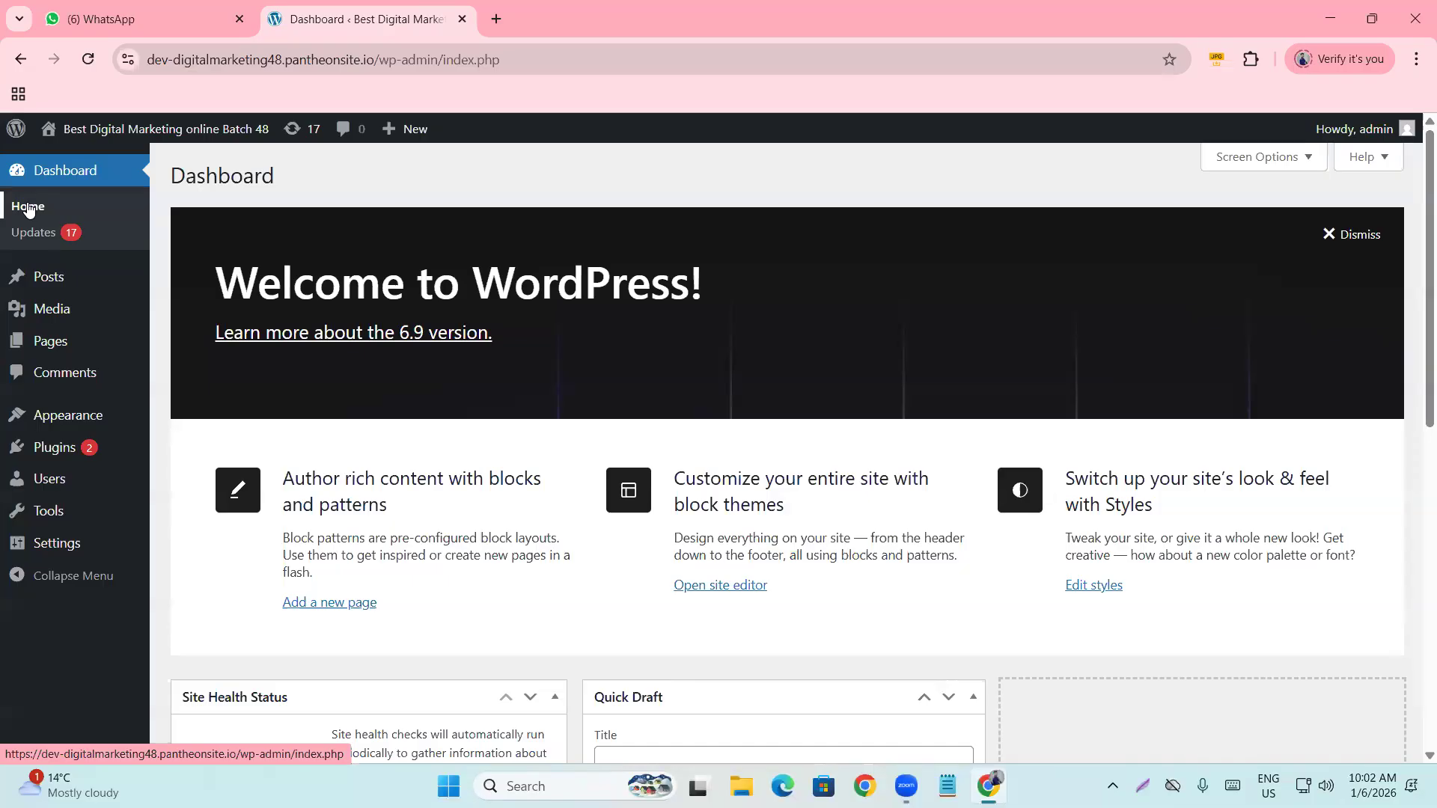
{"action": "left_click", "coordinate": [19, 226]}
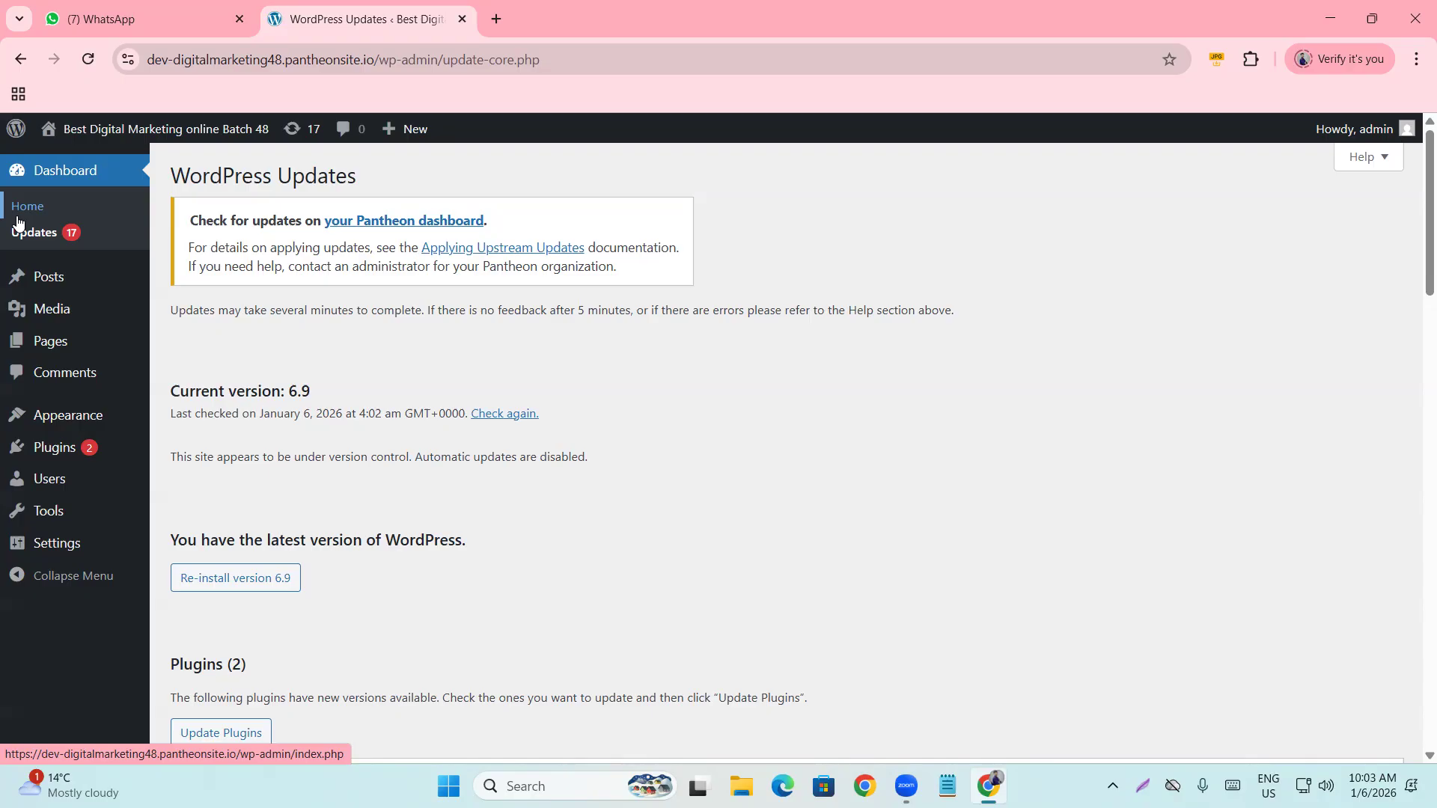
Scroll through the Updates page, reviewing version 6.9, Akismet, Hello Dolly and 15 theme updates.
{"action": "scroll", "coordinate": [302, 365], "scroll_direction": "down", "scroll_amount": 5}
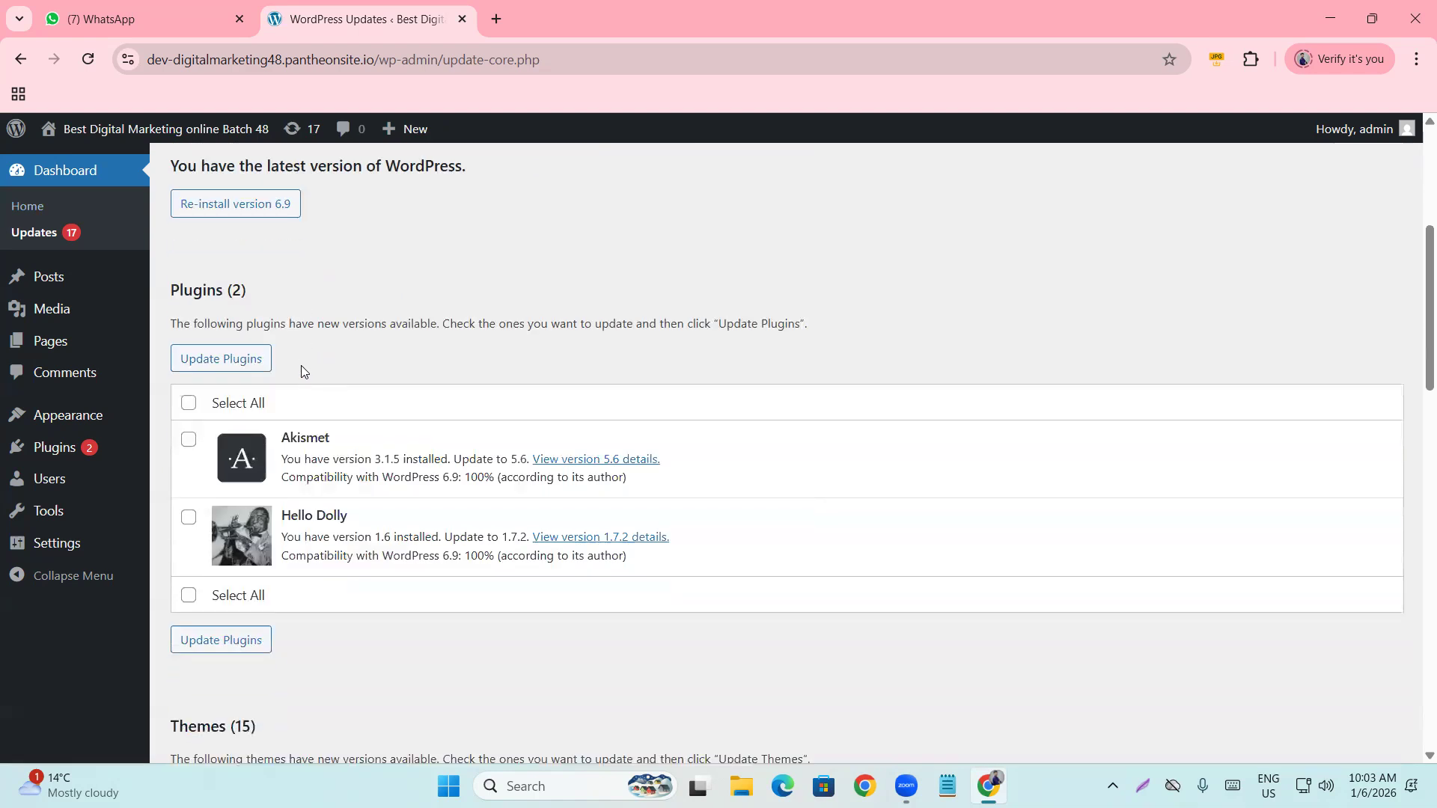
{"action": "scroll", "coordinate": [292, 355], "scroll_direction": "up", "scroll_amount": 1}
{"action": "left_click_drag", "start_coordinate": [171, 376], "coordinate": [316, 402]}
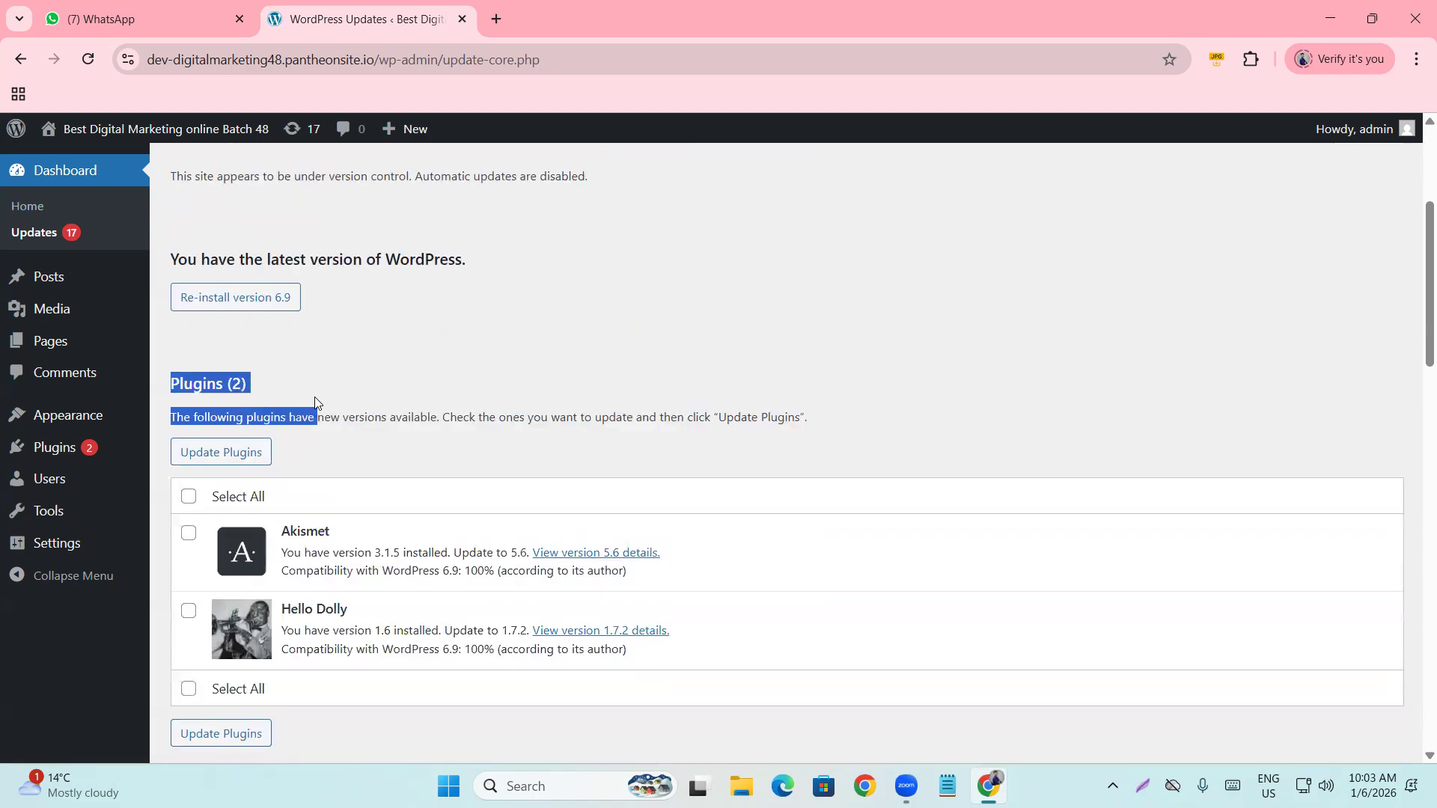
{"action": "scroll", "coordinate": [315, 403], "scroll_direction": "up", "scroll_amount": 3}
{"action": "left_click_drag", "start_coordinate": [168, 392], "coordinate": [386, 392]}
{"action": "left_click", "coordinate": [312, 428]}
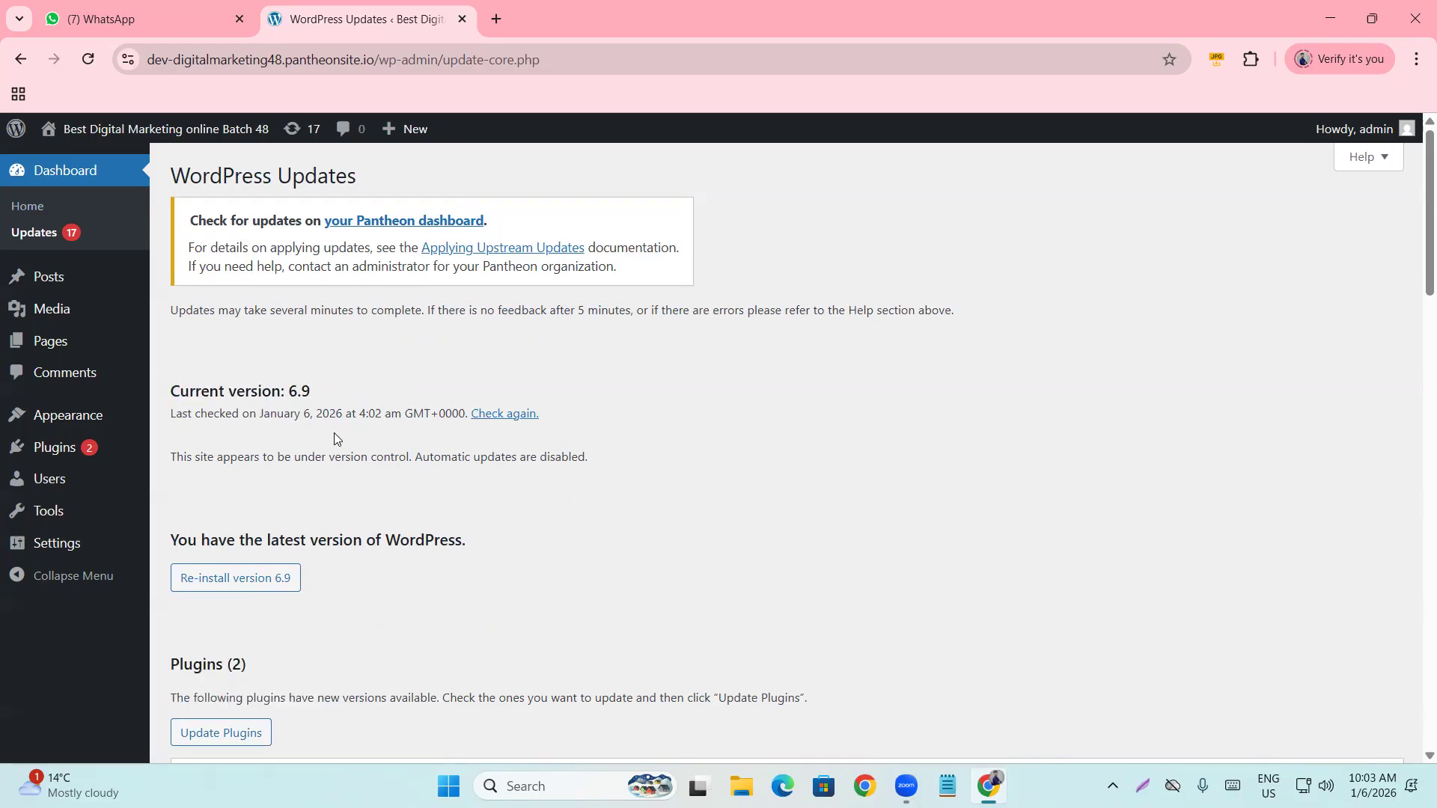
{"action": "scroll", "coordinate": [302, 459], "scroll_direction": "down", "scroll_amount": 4}
{"action": "scroll", "coordinate": [302, 459], "scroll_direction": "down", "scroll_amount": 5}
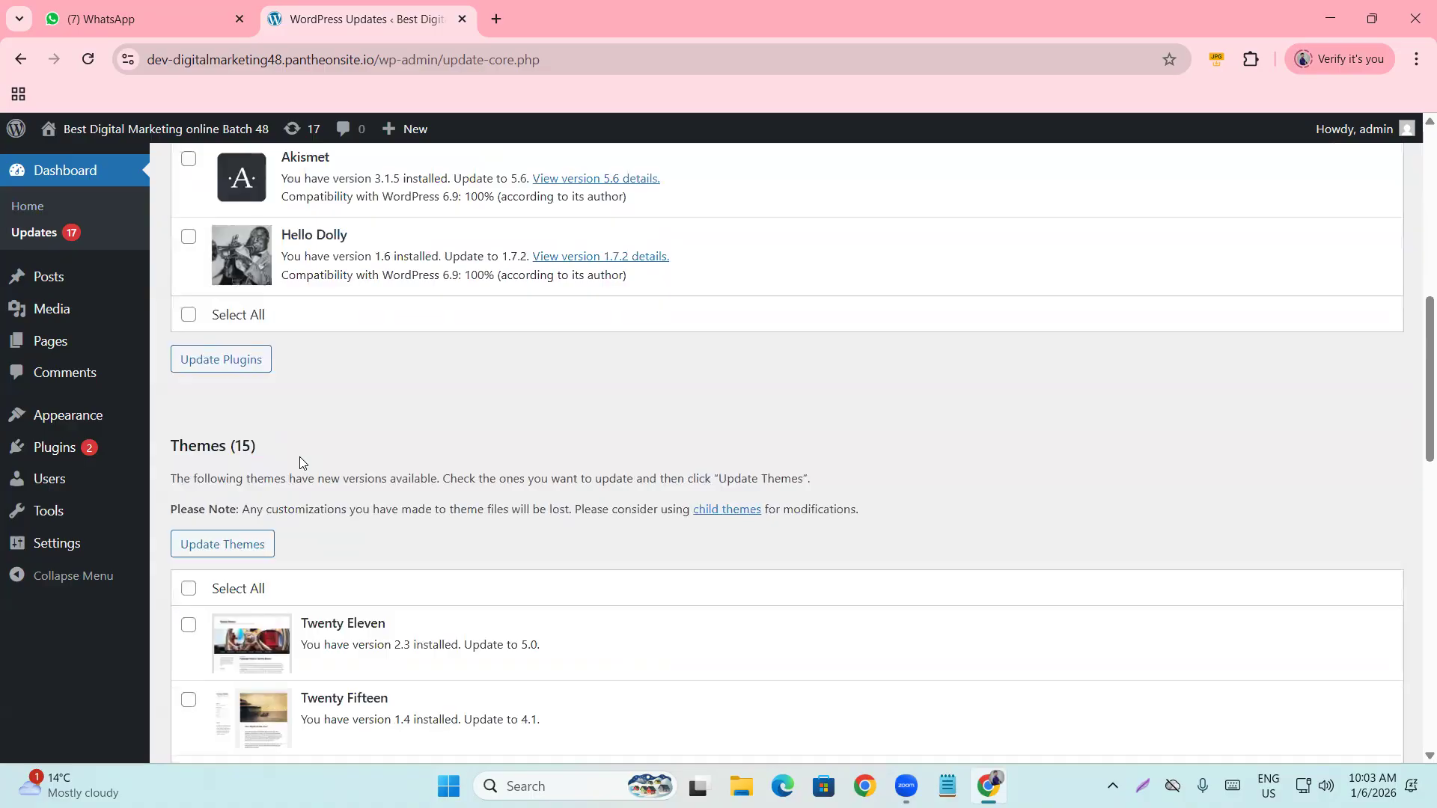
{"action": "scroll", "coordinate": [249, 448], "scroll_direction": "down", "scroll_amount": 5}
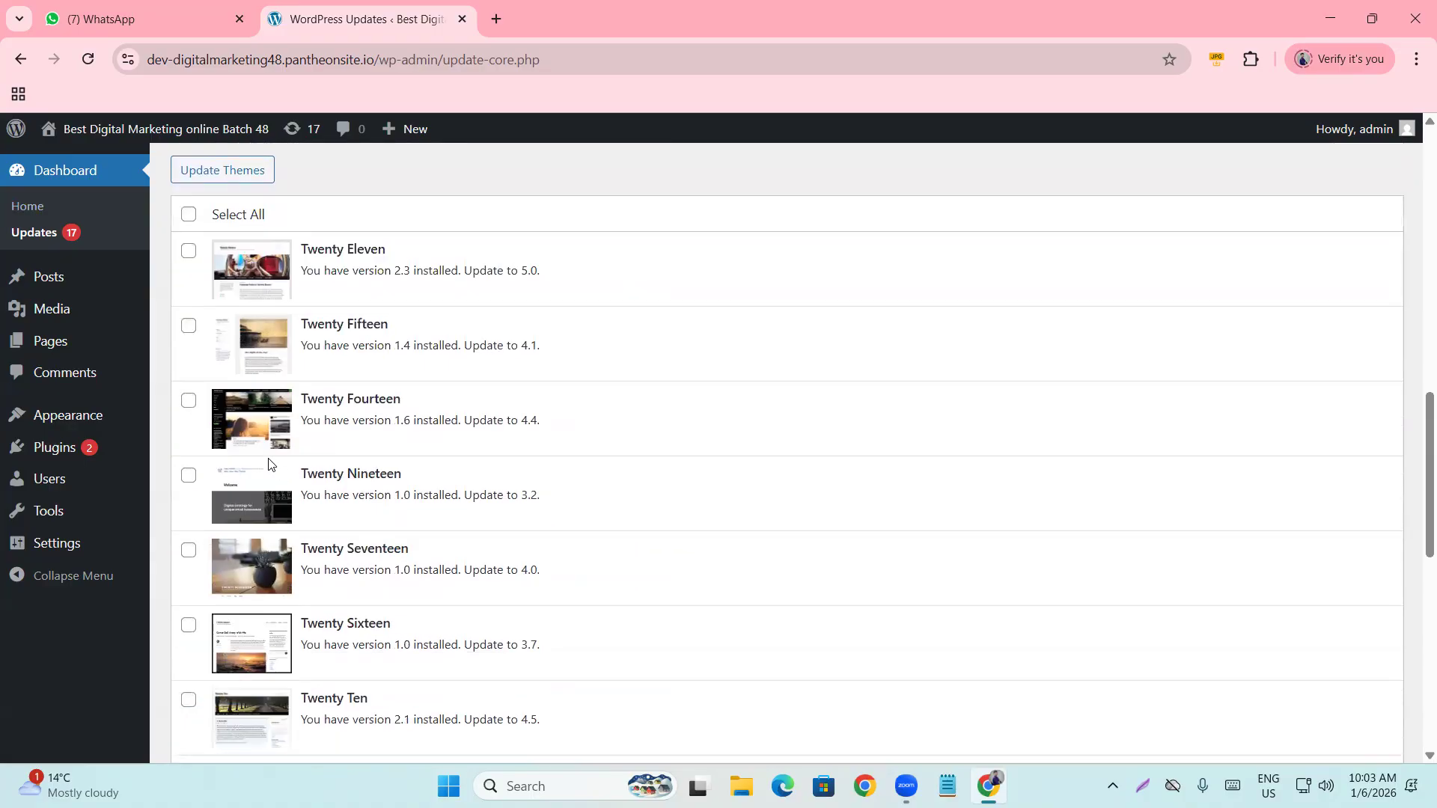
{"action": "scroll", "coordinate": [292, 471], "scroll_direction": "up", "scroll_amount": 8}
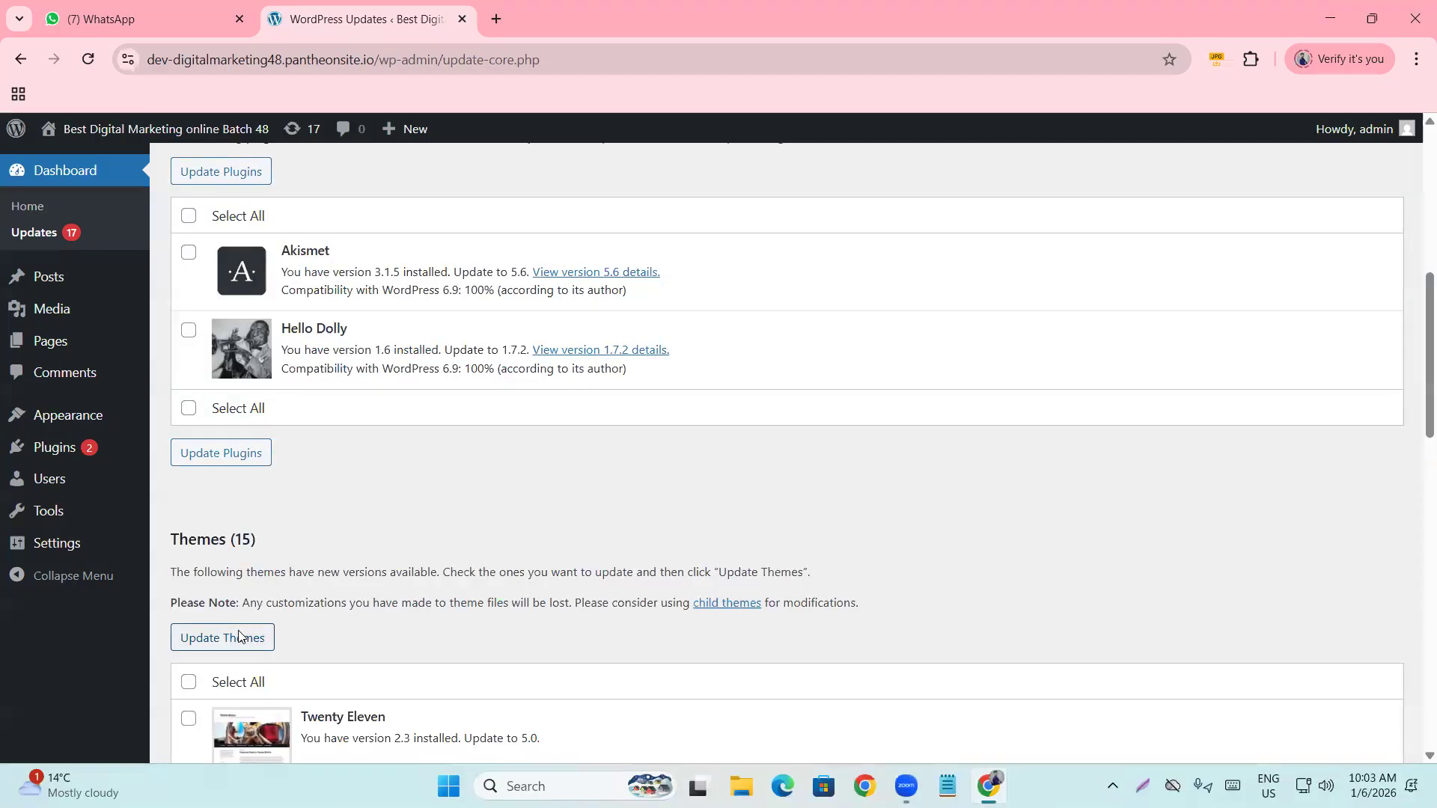
{"action": "scroll", "coordinate": [291, 635], "scroll_direction": "up", "scroll_amount": 3}
{"action": "scroll", "coordinate": [308, 623], "scroll_direction": "up", "scroll_amount": 3}
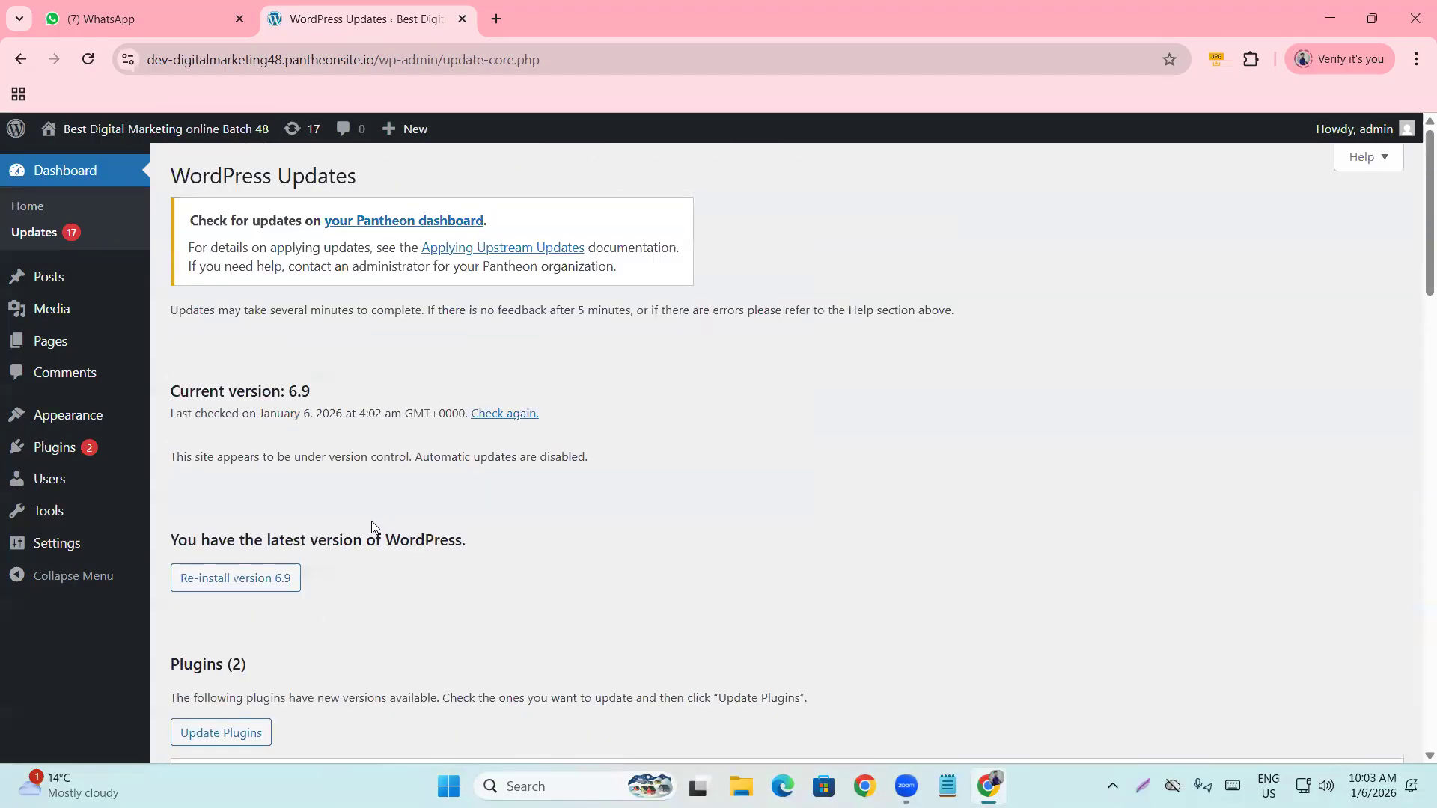
{"action": "scroll", "coordinate": [359, 508], "scroll_direction": "down", "scroll_amount": 2}
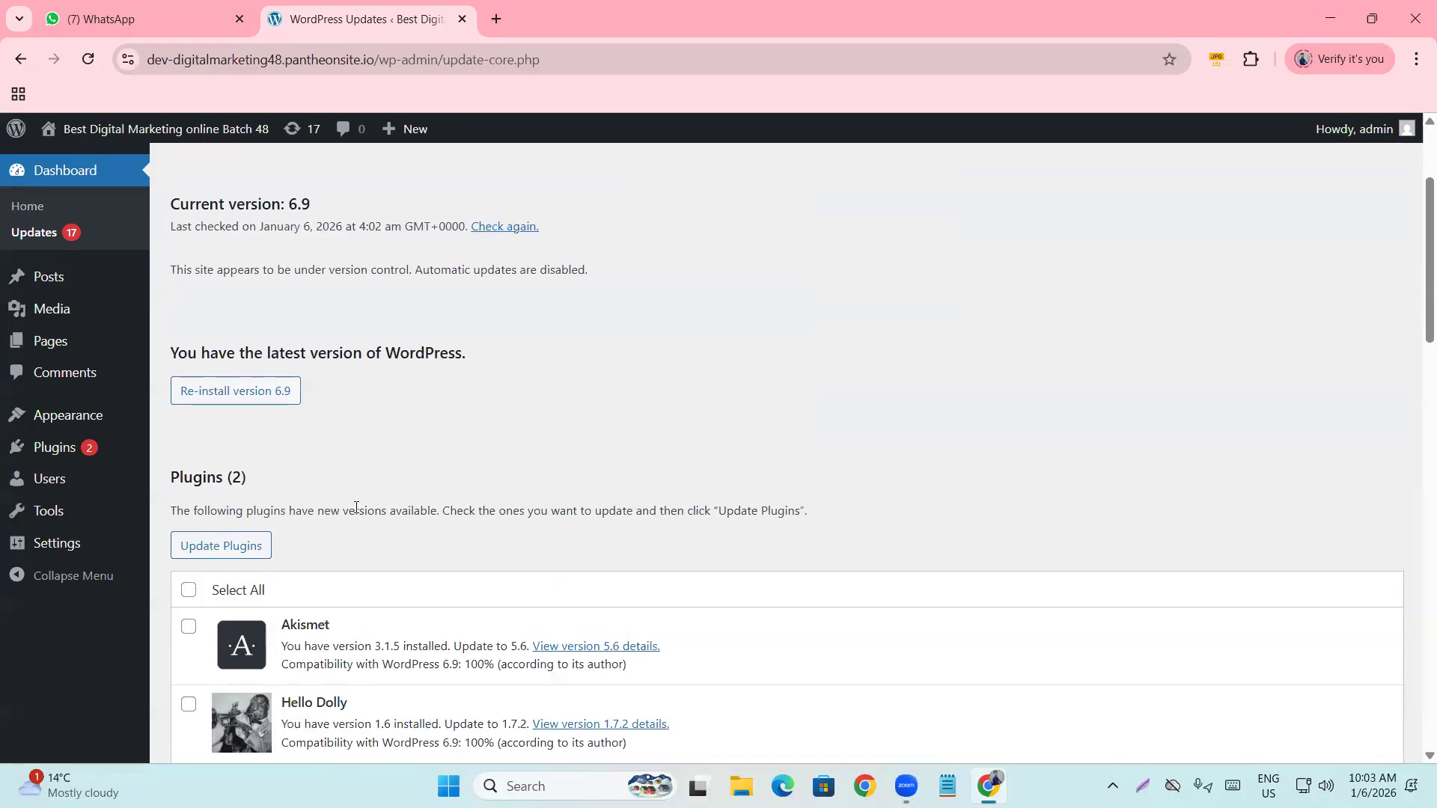
{"action": "scroll", "coordinate": [372, 479], "scroll_direction": "up", "scroll_amount": 2}
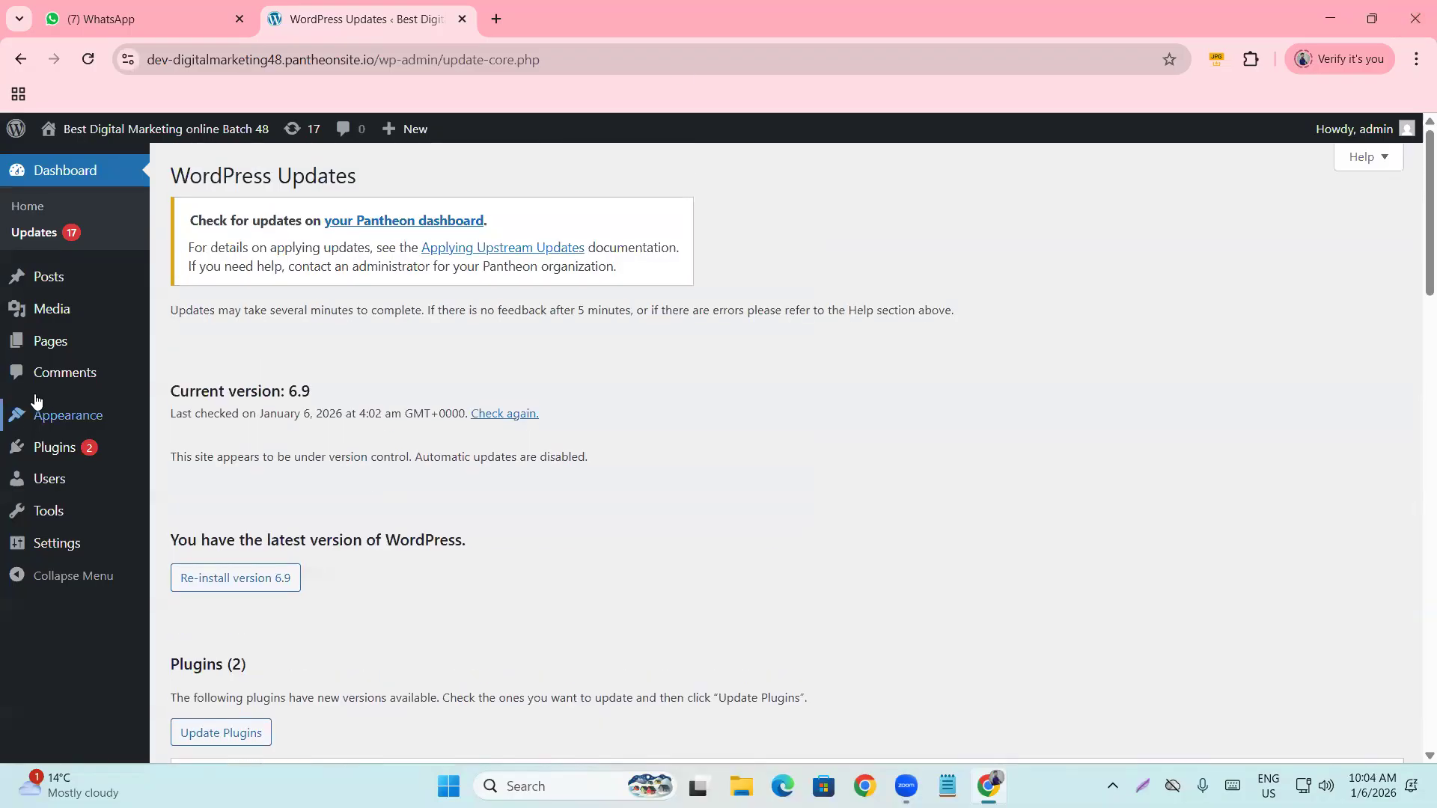
Open the Posts list, then open the live site in a background tab via Visit Site.
{"action": "left_click", "coordinate": [50, 277]}
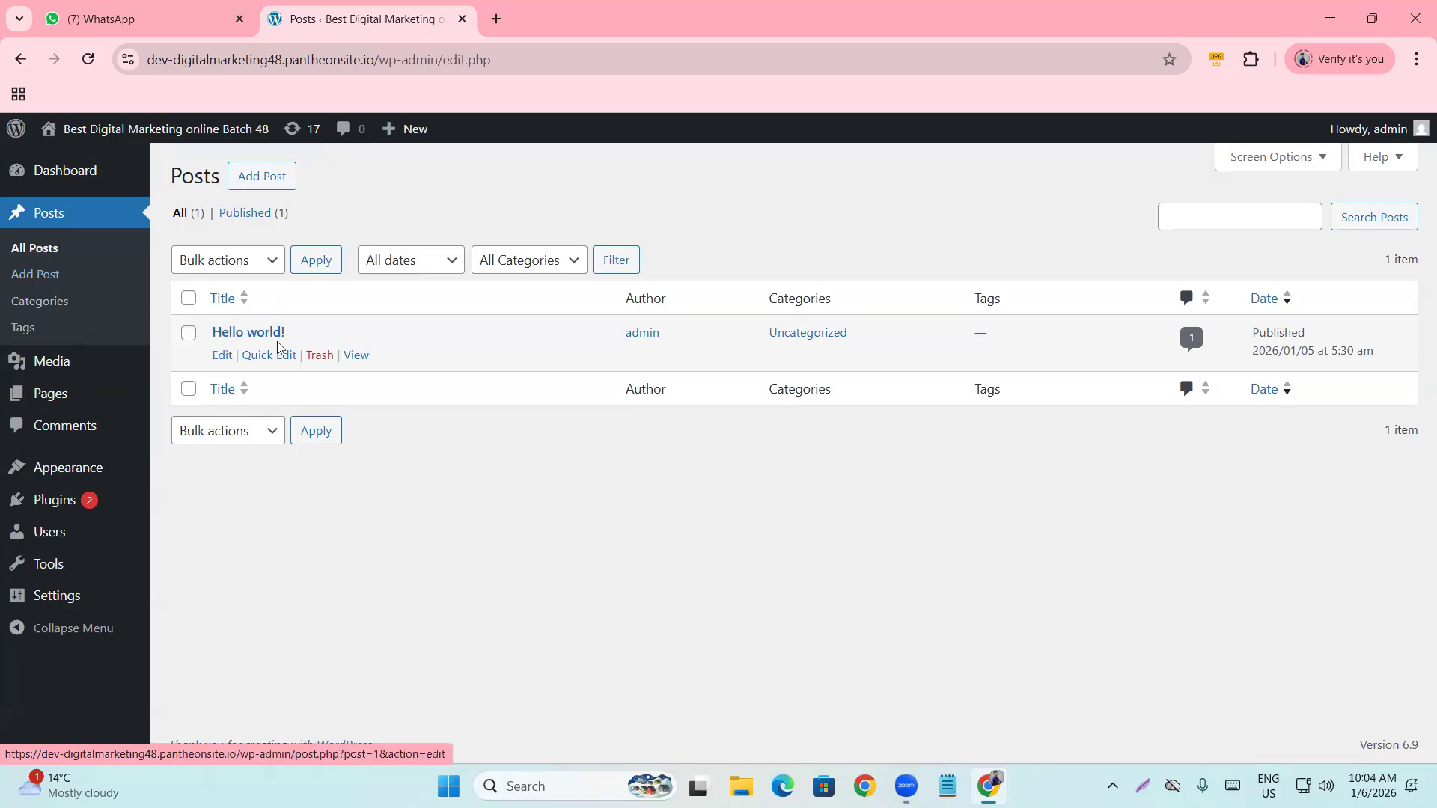
{"action": "mouse_move", "coordinate": [97, 131]}
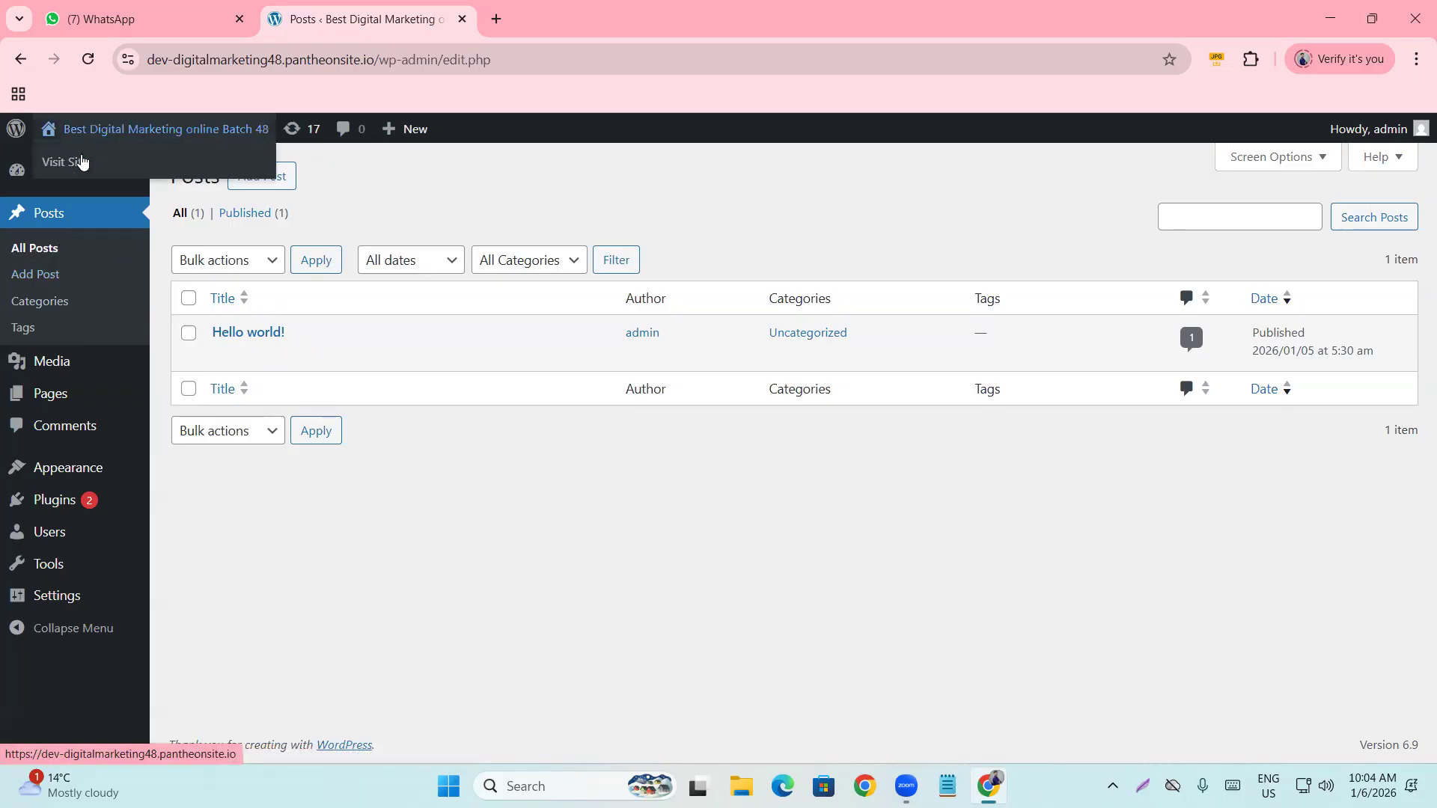
{"action": "middle_click", "coordinate": [78, 162]}
{"action": "left_click", "coordinate": [548, 29]}
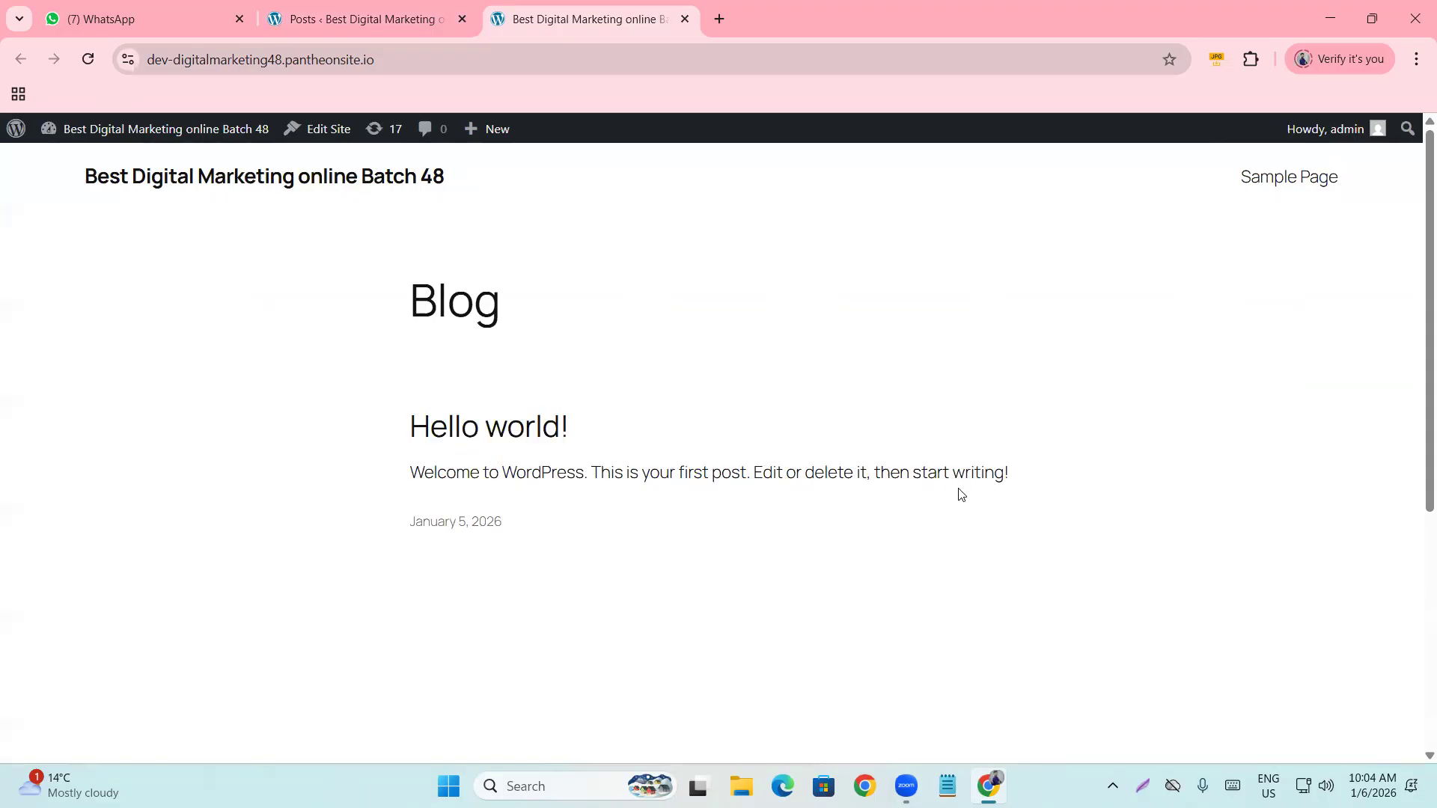
{"action": "left_click_drag", "start_coordinate": [1013, 474], "coordinate": [741, 473]}
{"action": "left_click_drag", "start_coordinate": [582, 463], "coordinate": [350, 437]}
{"action": "left_click", "coordinate": [227, 433]}
{"action": "scroll", "coordinate": [362, 420], "scroll_direction": "down", "scroll_amount": 5}
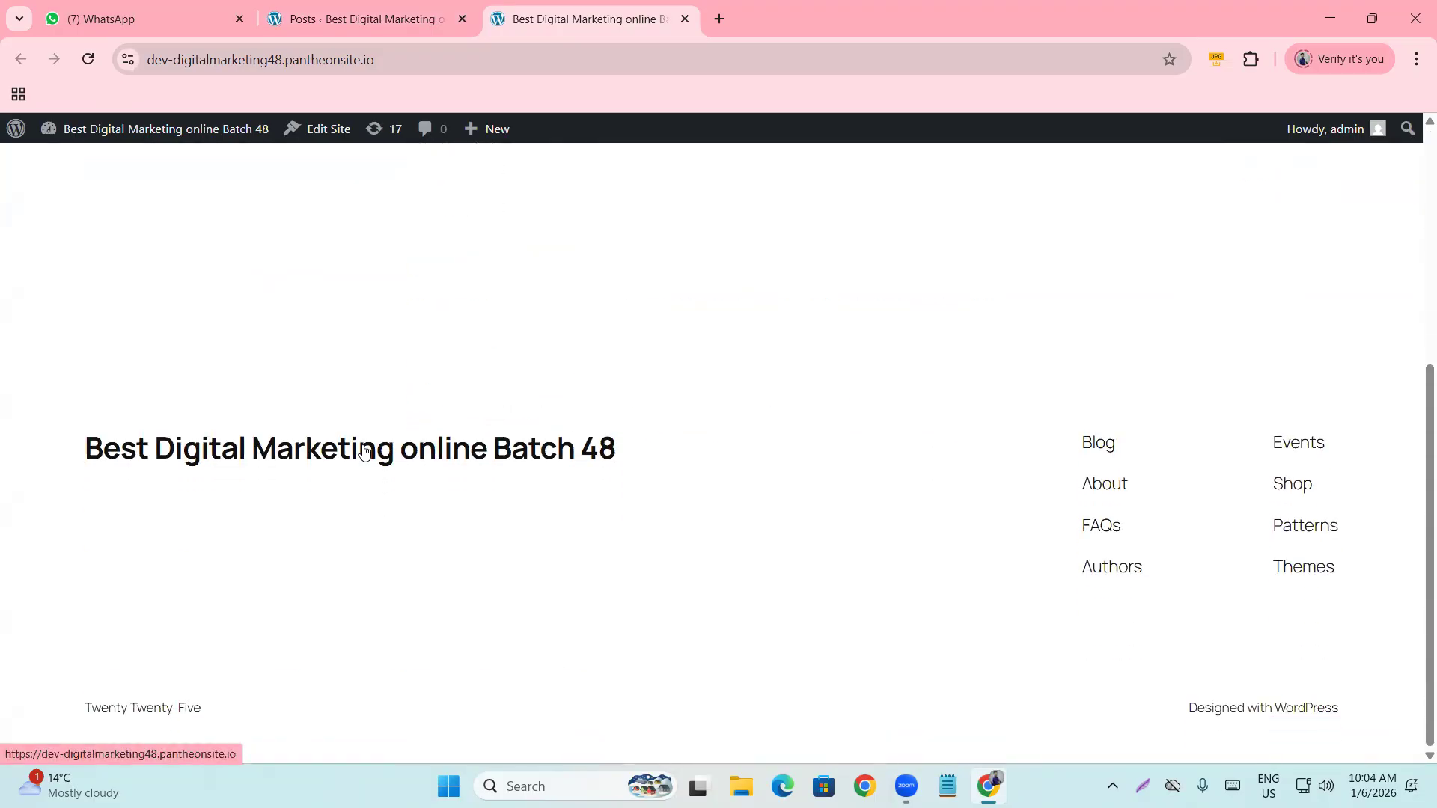
{"action": "scroll", "coordinate": [362, 452], "scroll_direction": "up", "scroll_amount": 5}
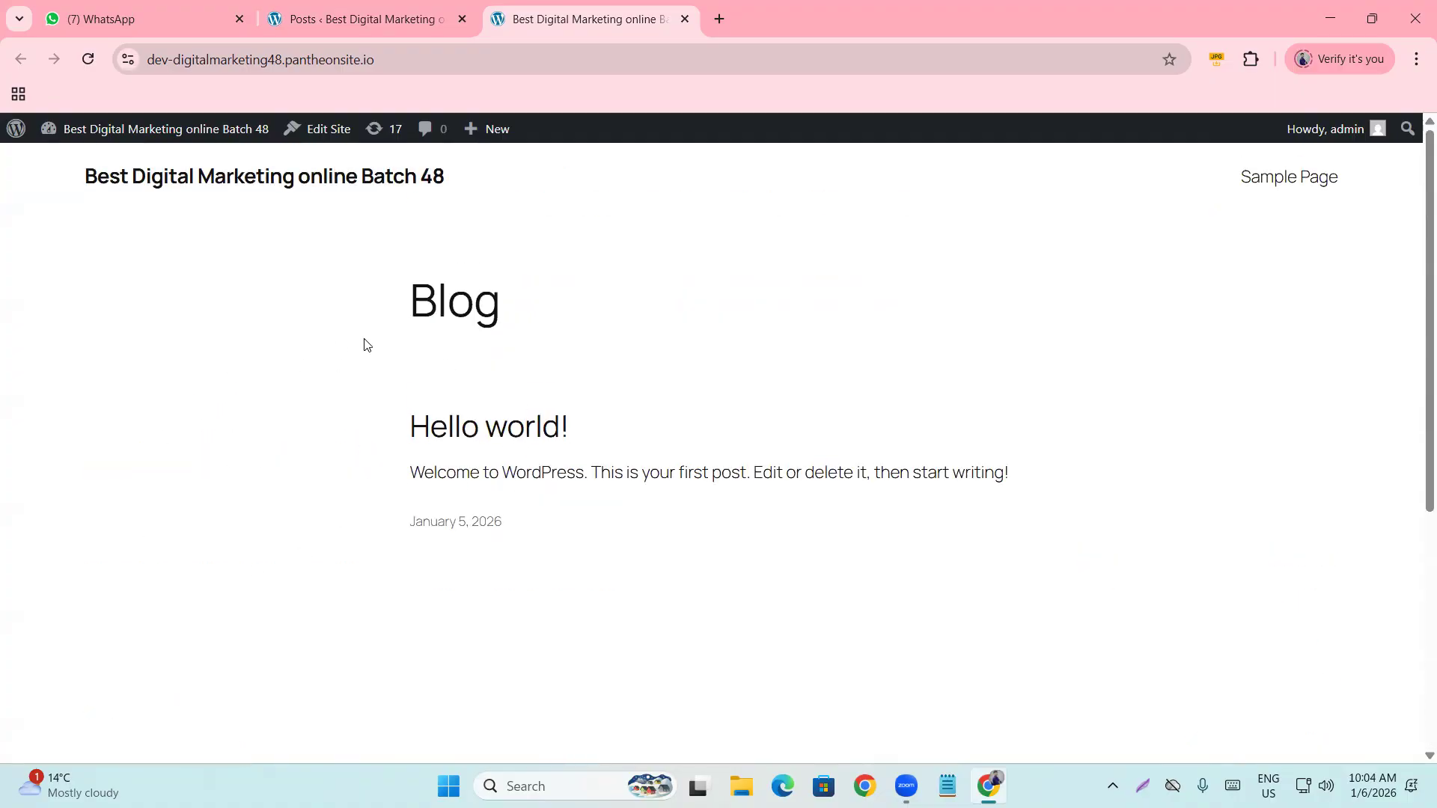
{"action": "scroll", "coordinate": [142, 404], "scroll_direction": "down", "scroll_amount": 5}
{"action": "scroll", "coordinate": [147, 478], "scroll_direction": "up", "scroll_amount": 5}
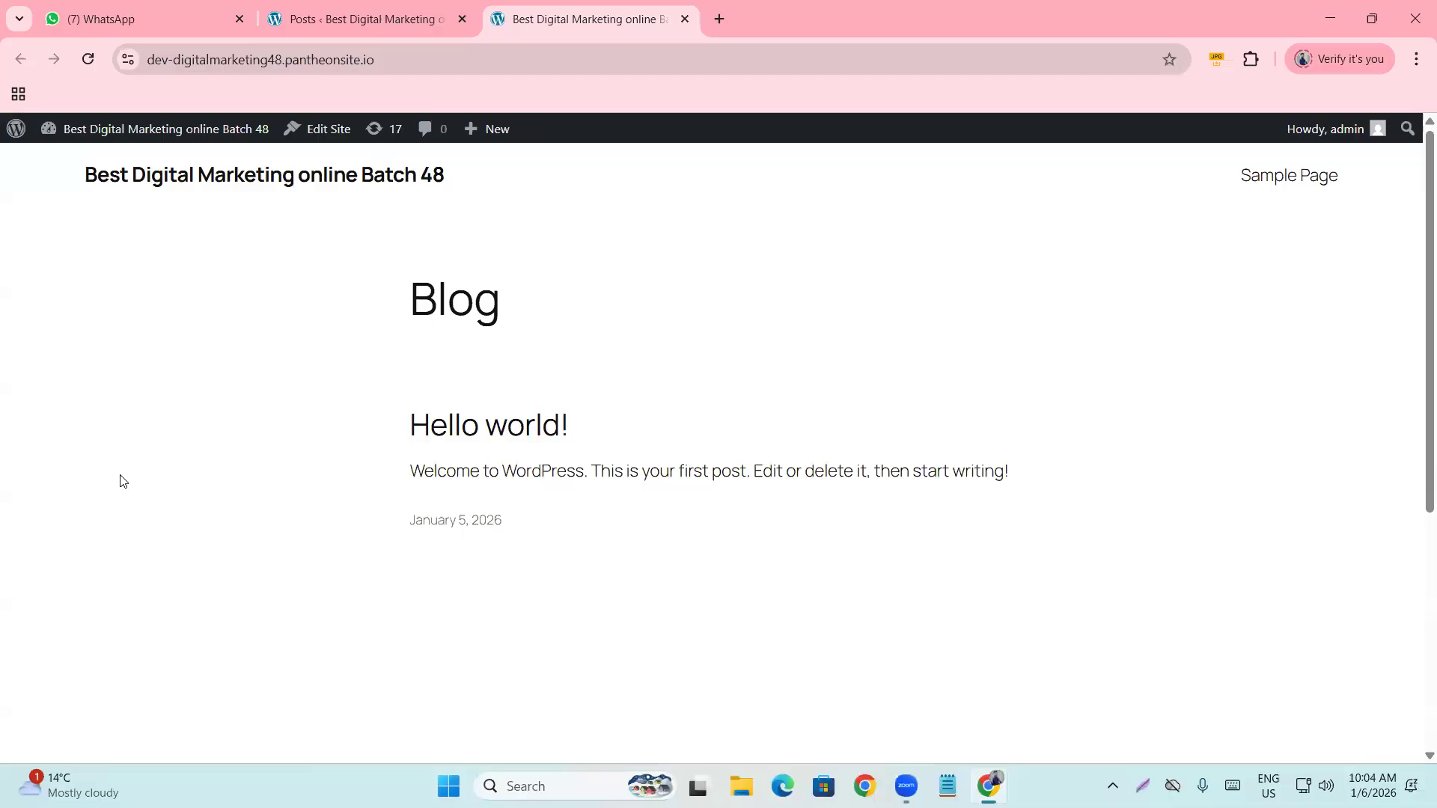
{"action": "scroll", "coordinate": [124, 485], "scroll_direction": "down", "scroll_amount": 5}
{"action": "scroll", "coordinate": [125, 487], "scroll_direction": "up", "scroll_amount": 5}
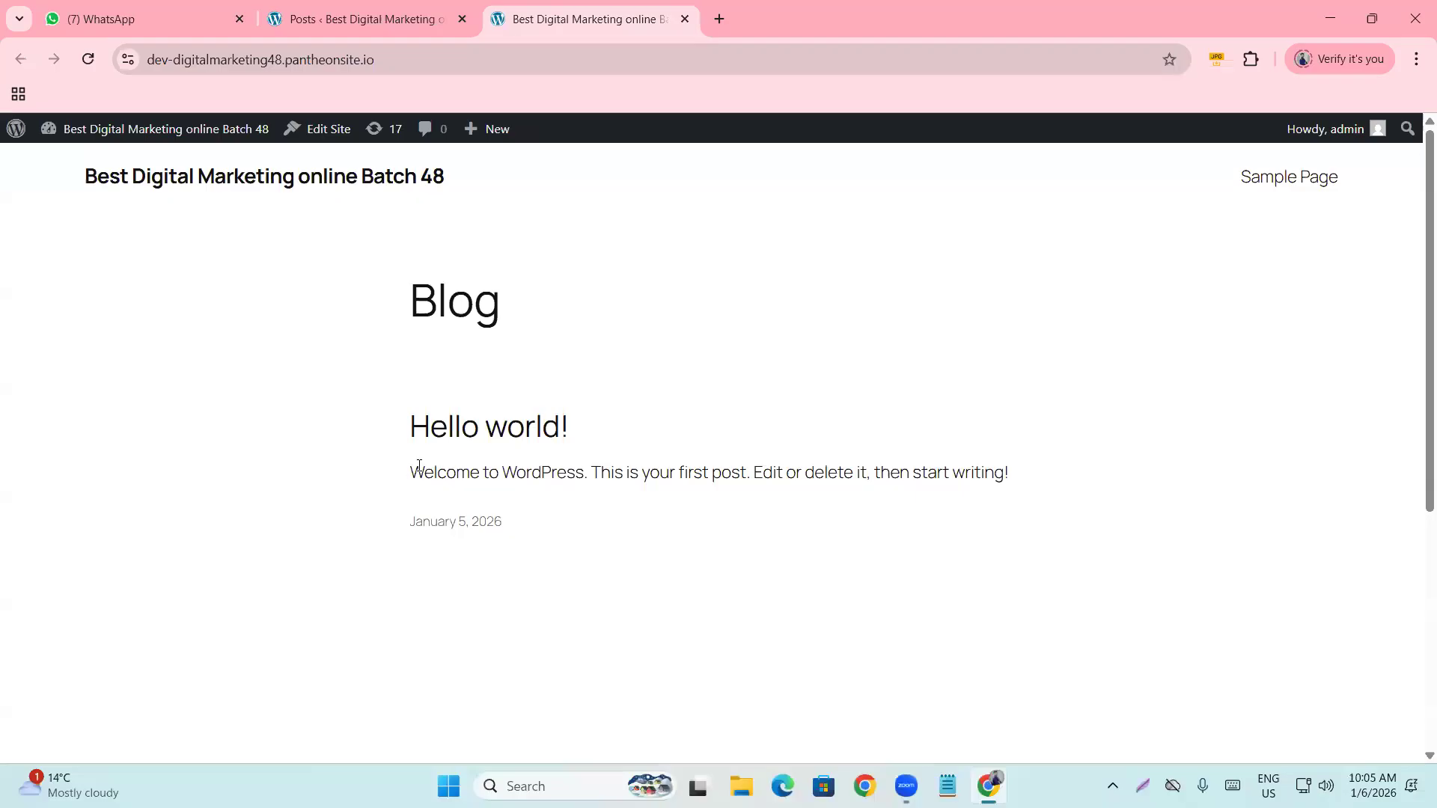
{"action": "left_click", "coordinate": [362, 17]}
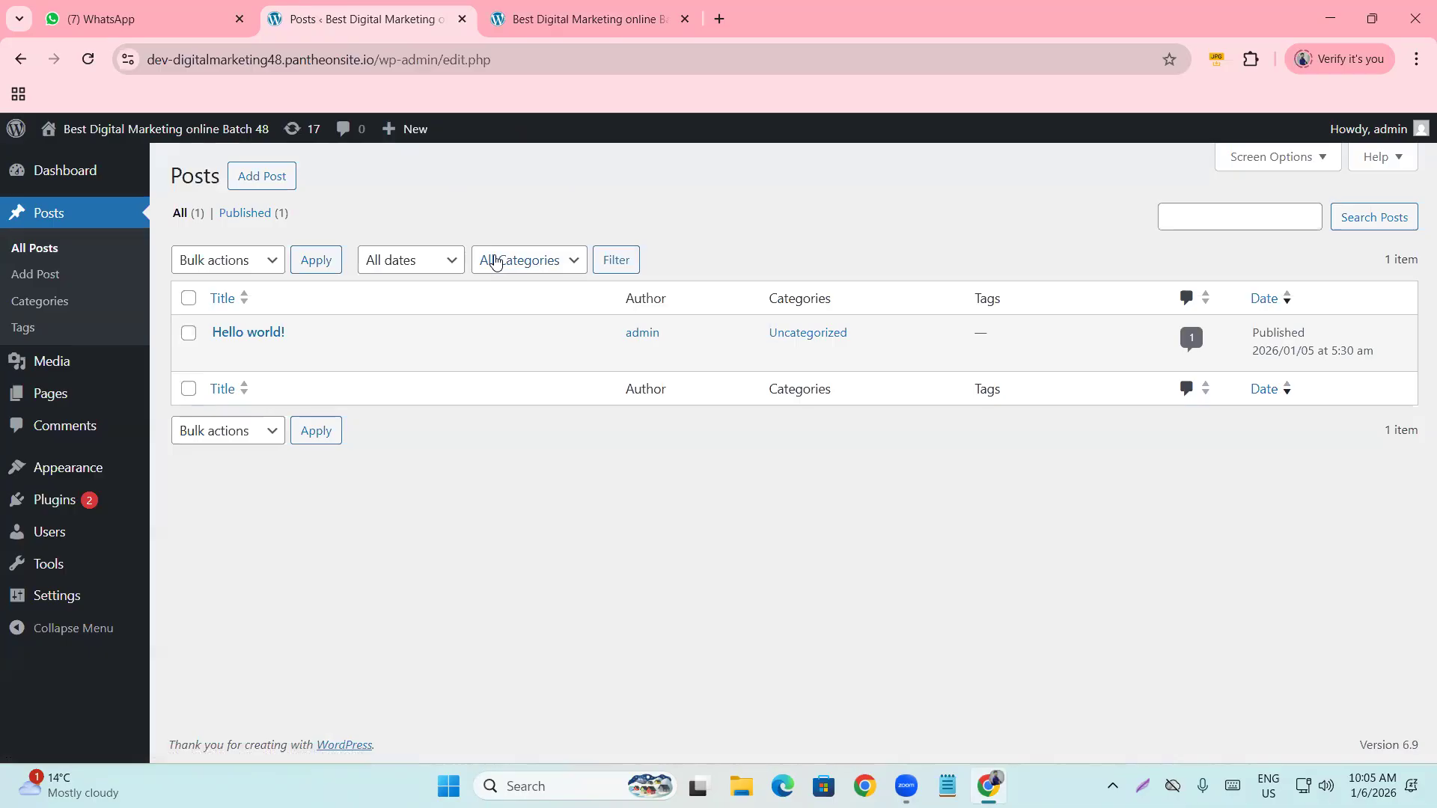
Select all posts and move the Hello world! post to Trash with Bulk actions.
{"action": "left_click", "coordinate": [188, 333]}
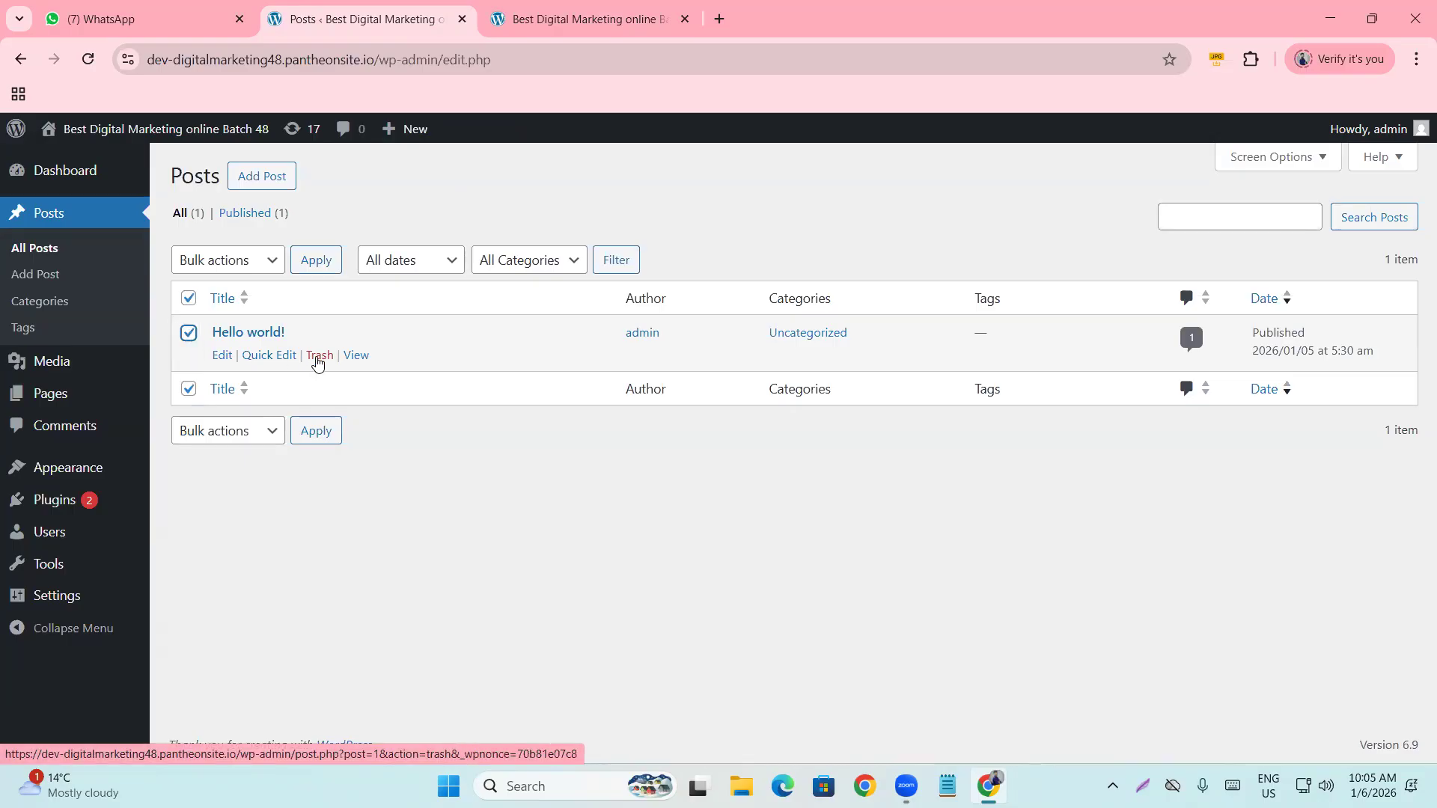
{"action": "left_click", "coordinate": [188, 333]}
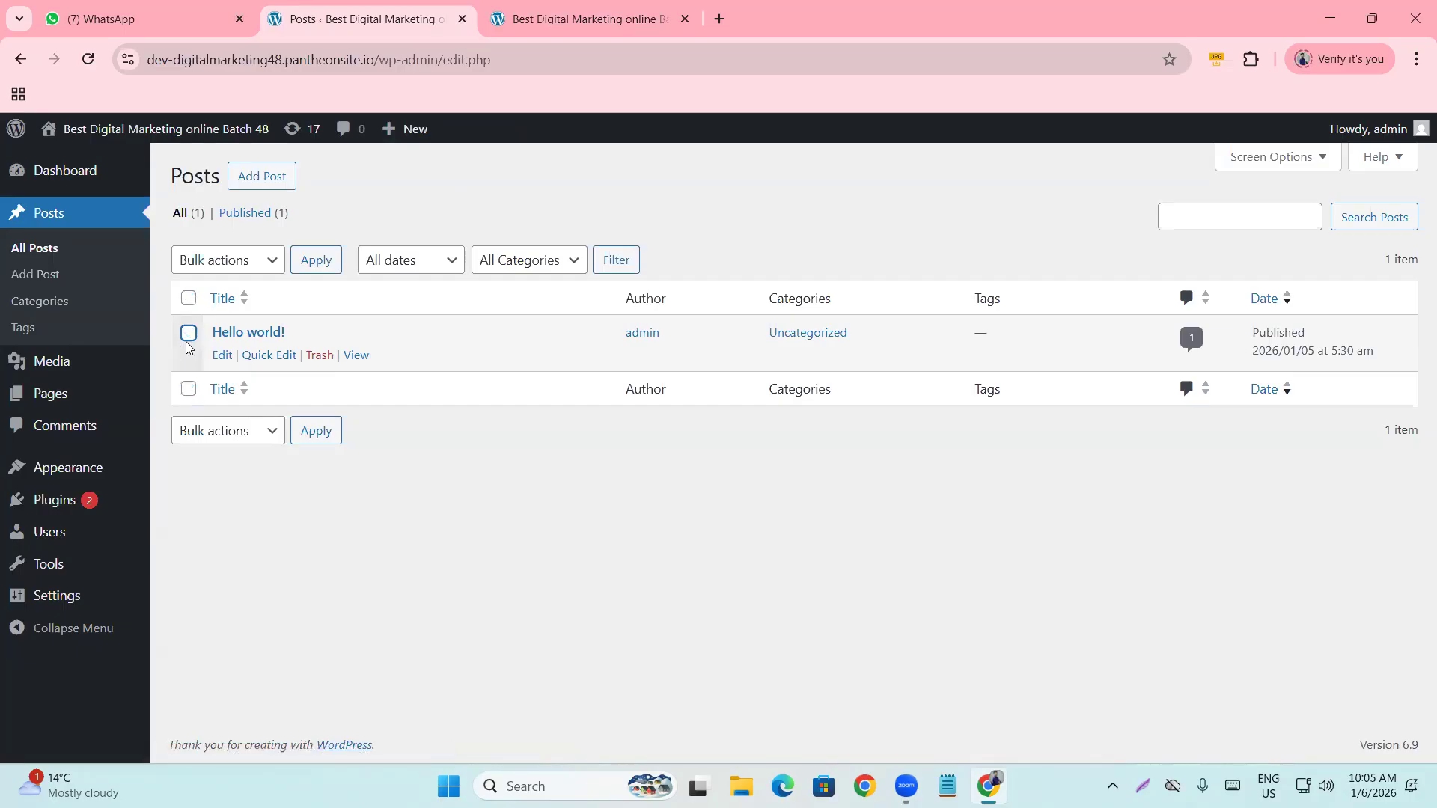
{"action": "left_click", "coordinate": [189, 338]}
{"action": "left_click", "coordinate": [189, 339]}
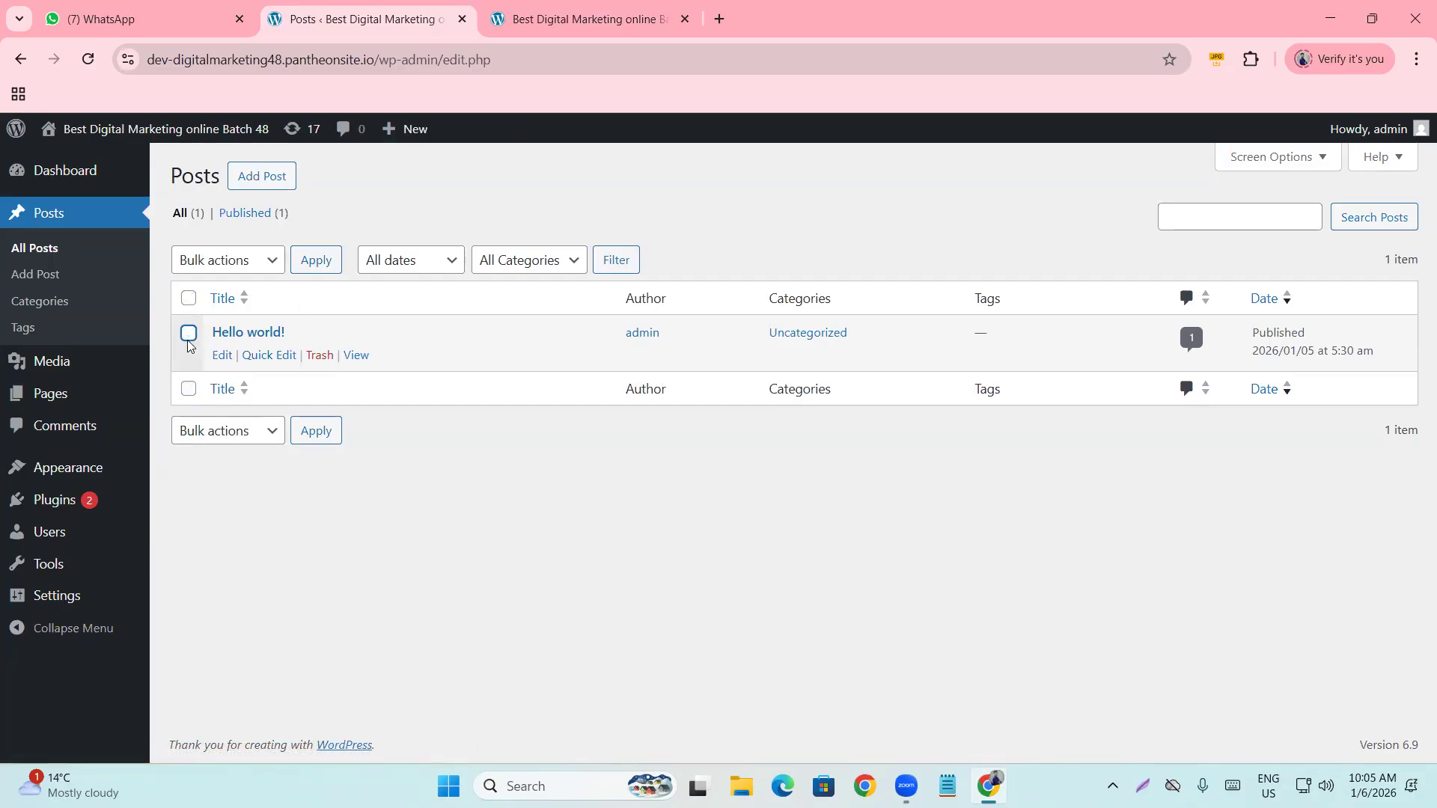
{"action": "left_click", "coordinate": [189, 301]}
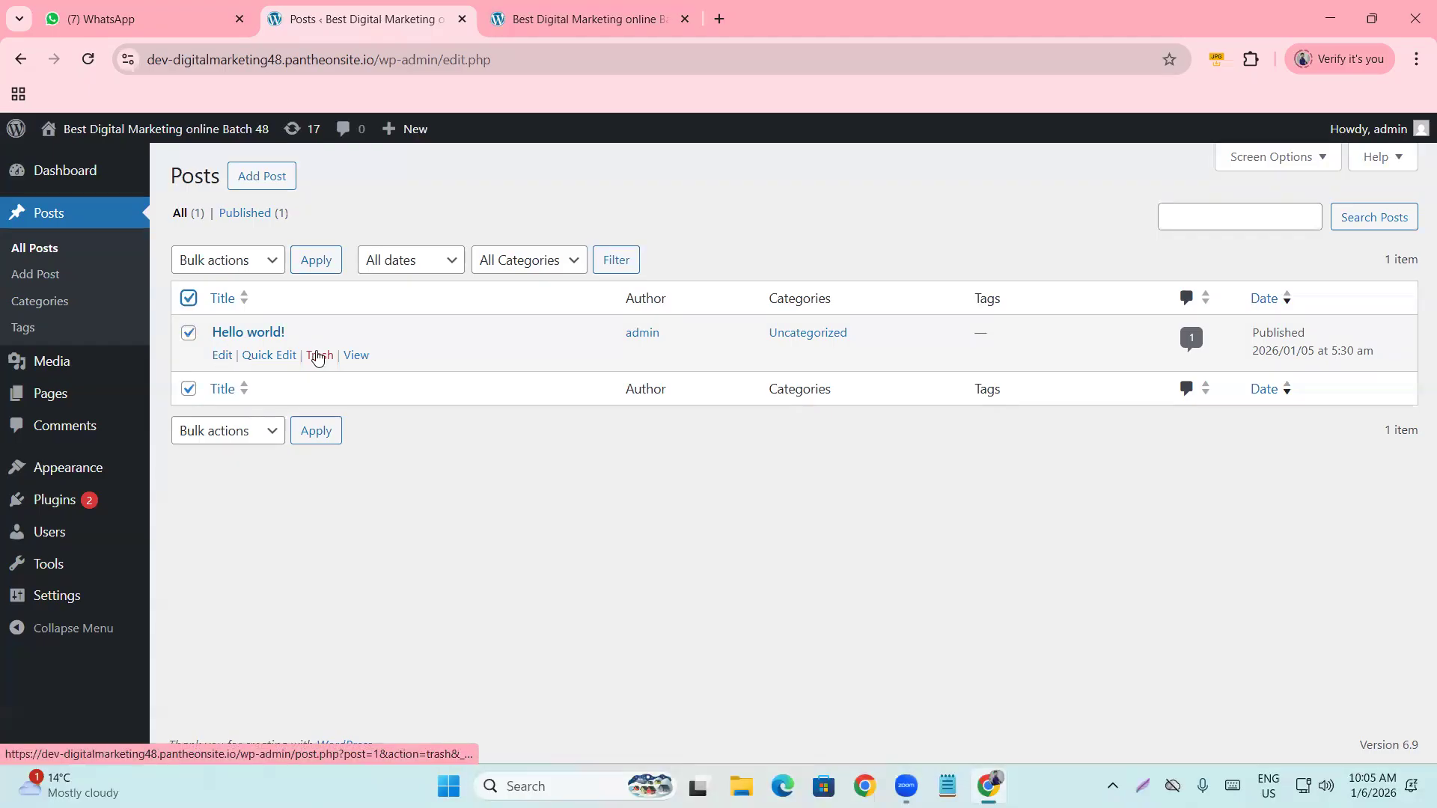
{"action": "left_click", "coordinate": [213, 263]}
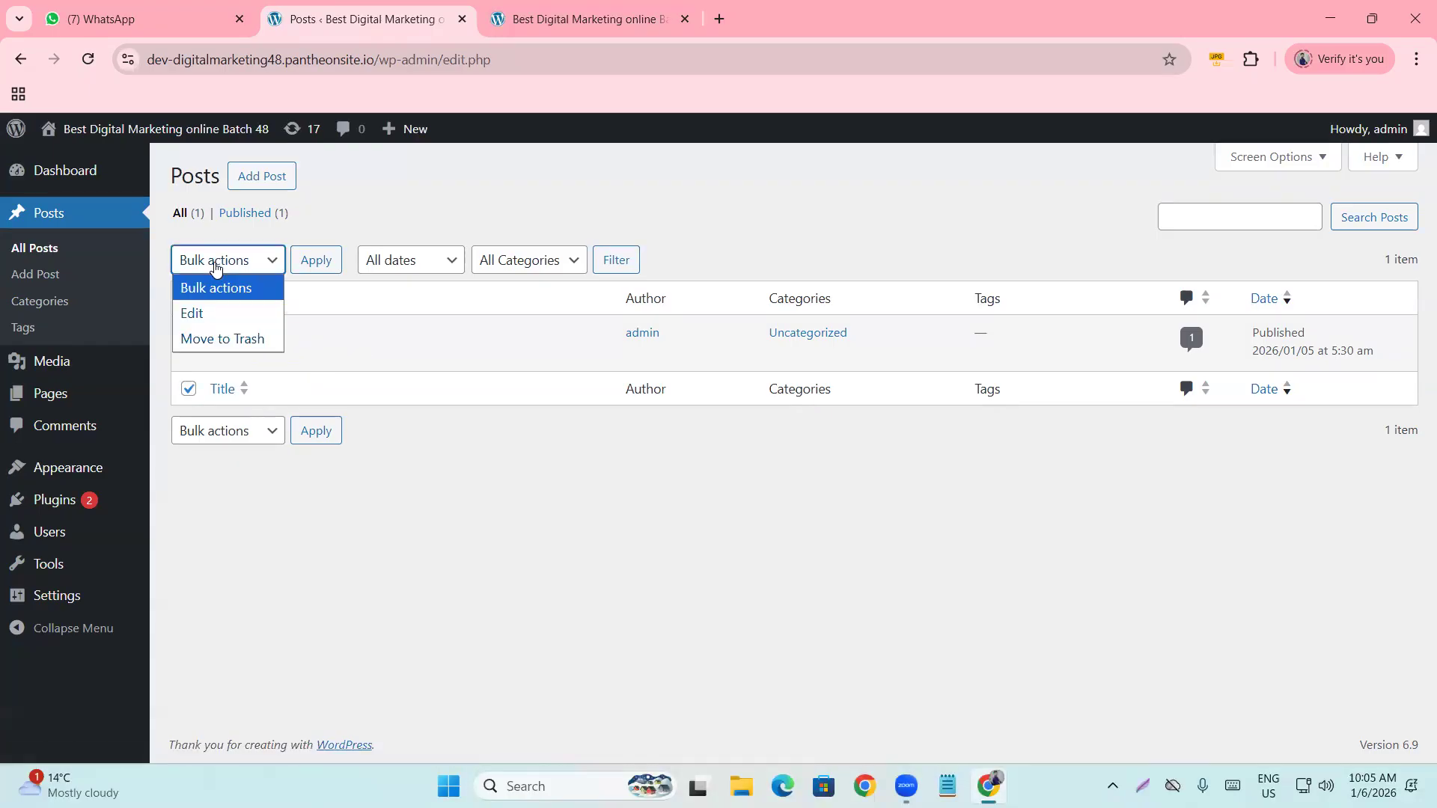
{"action": "left_click", "coordinate": [227, 339]}
{"action": "left_click", "coordinate": [317, 262]}
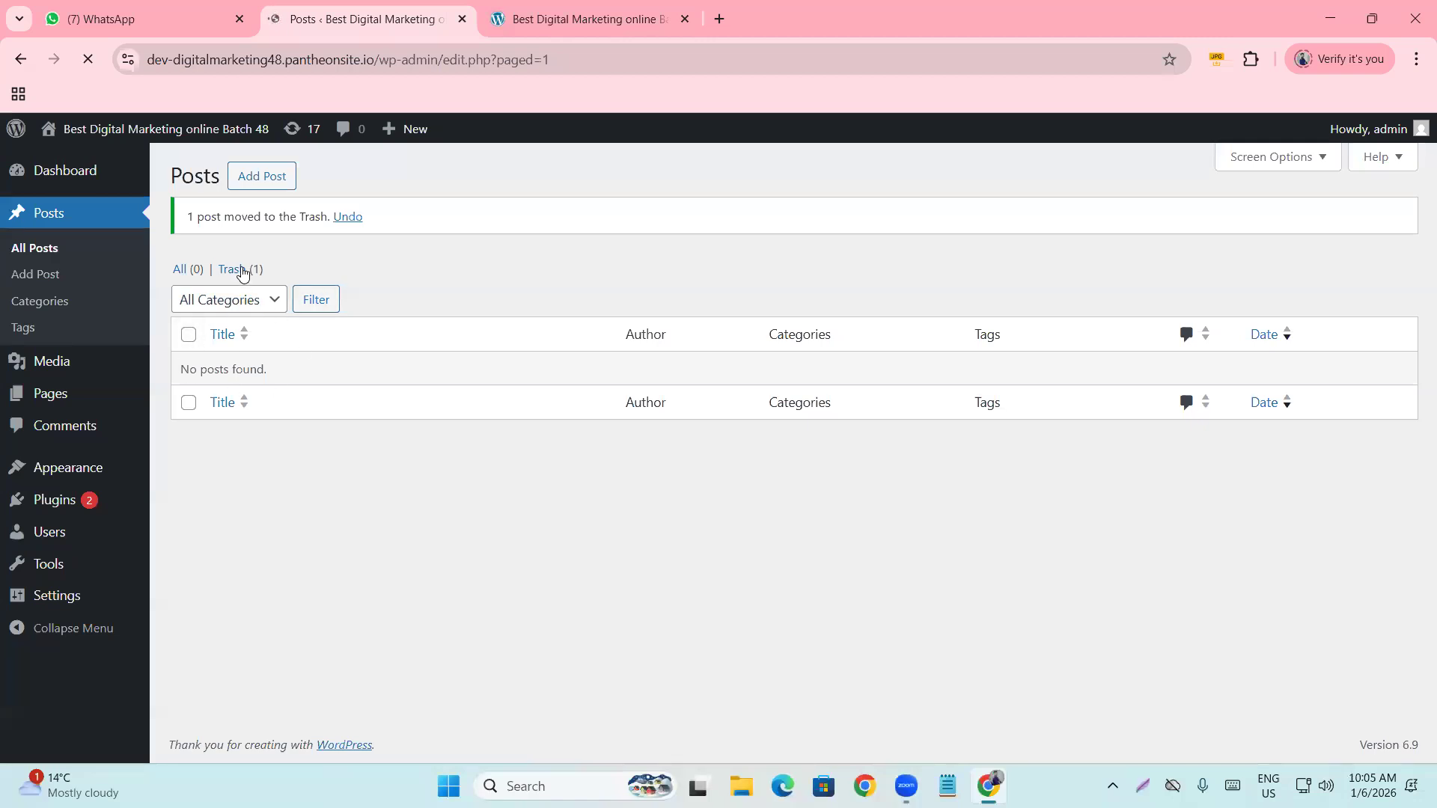
Permanently delete the Hello world! post from Trash, then switch to the live site tab.
{"action": "left_click", "coordinate": [238, 270]}
{"action": "left_click", "coordinate": [187, 299]}
{"action": "left_click", "coordinate": [251, 262]}
{"action": "left_click", "coordinate": [255, 337]}
{"action": "left_click", "coordinate": [347, 261]}
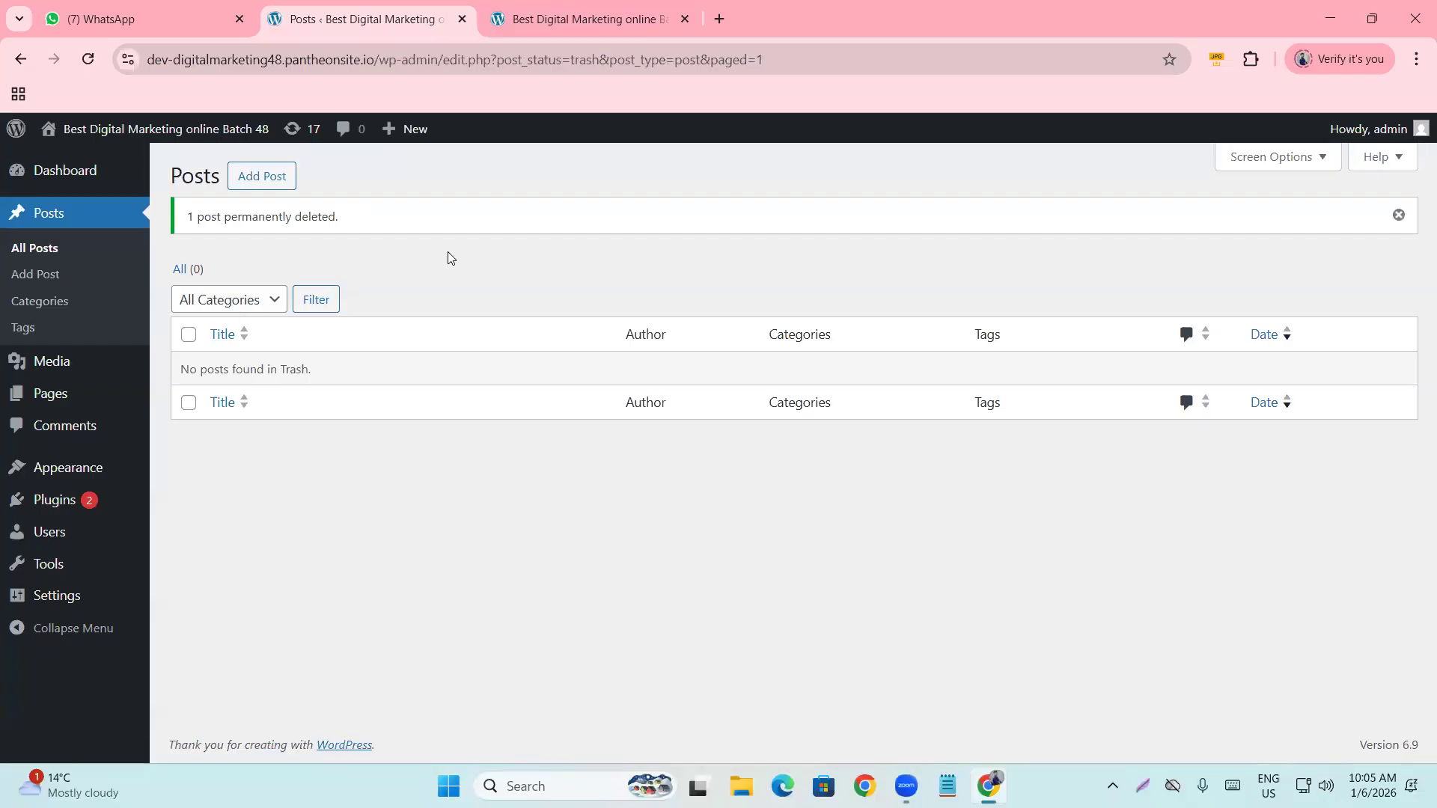
{"action": "left_click", "coordinate": [560, 20]}
Reload the live Blog to confirm nothing is found, then return to the admin Posts tab.
{"action": "left_click", "coordinate": [83, 64]}
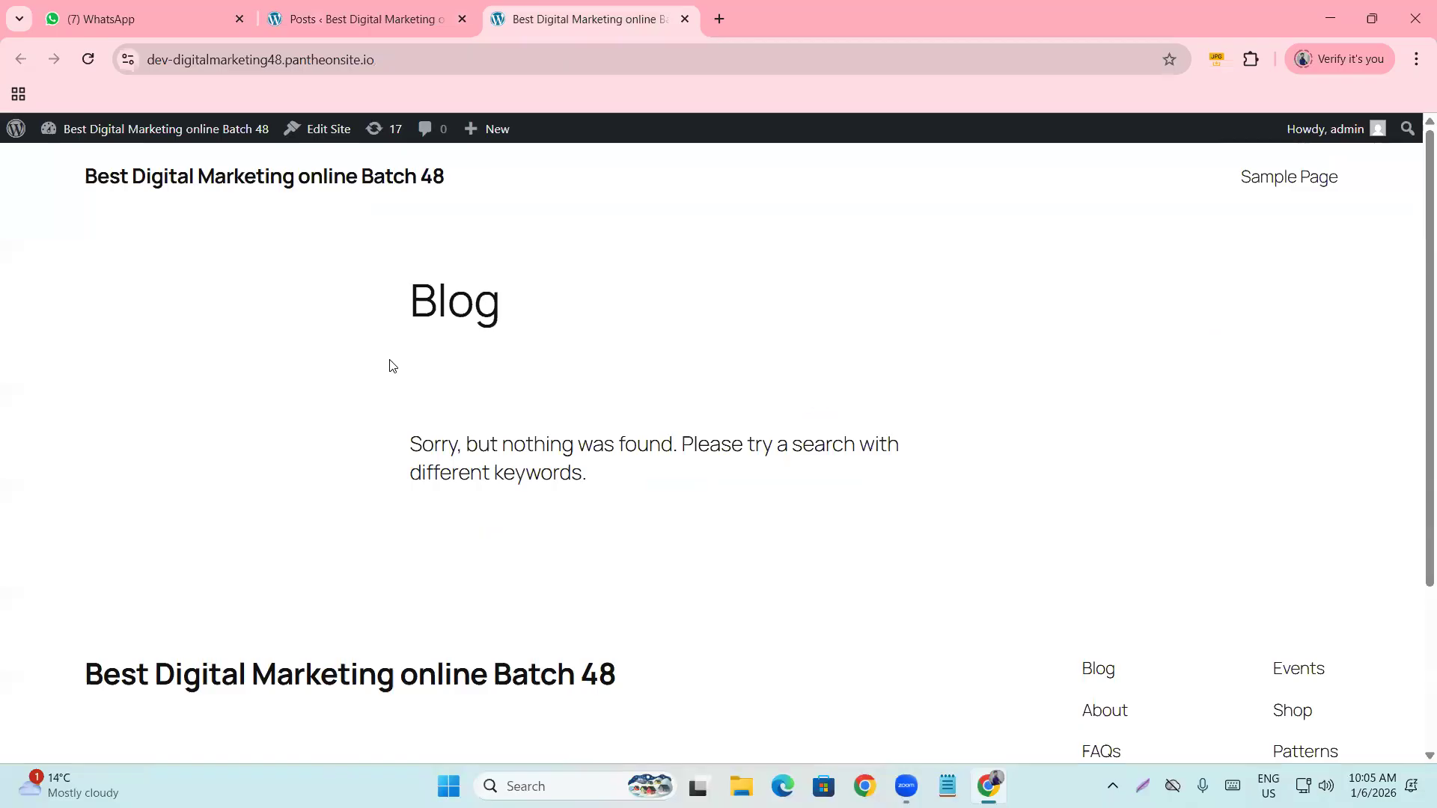
{"action": "left_click_drag", "start_coordinate": [408, 434], "coordinate": [766, 485]}
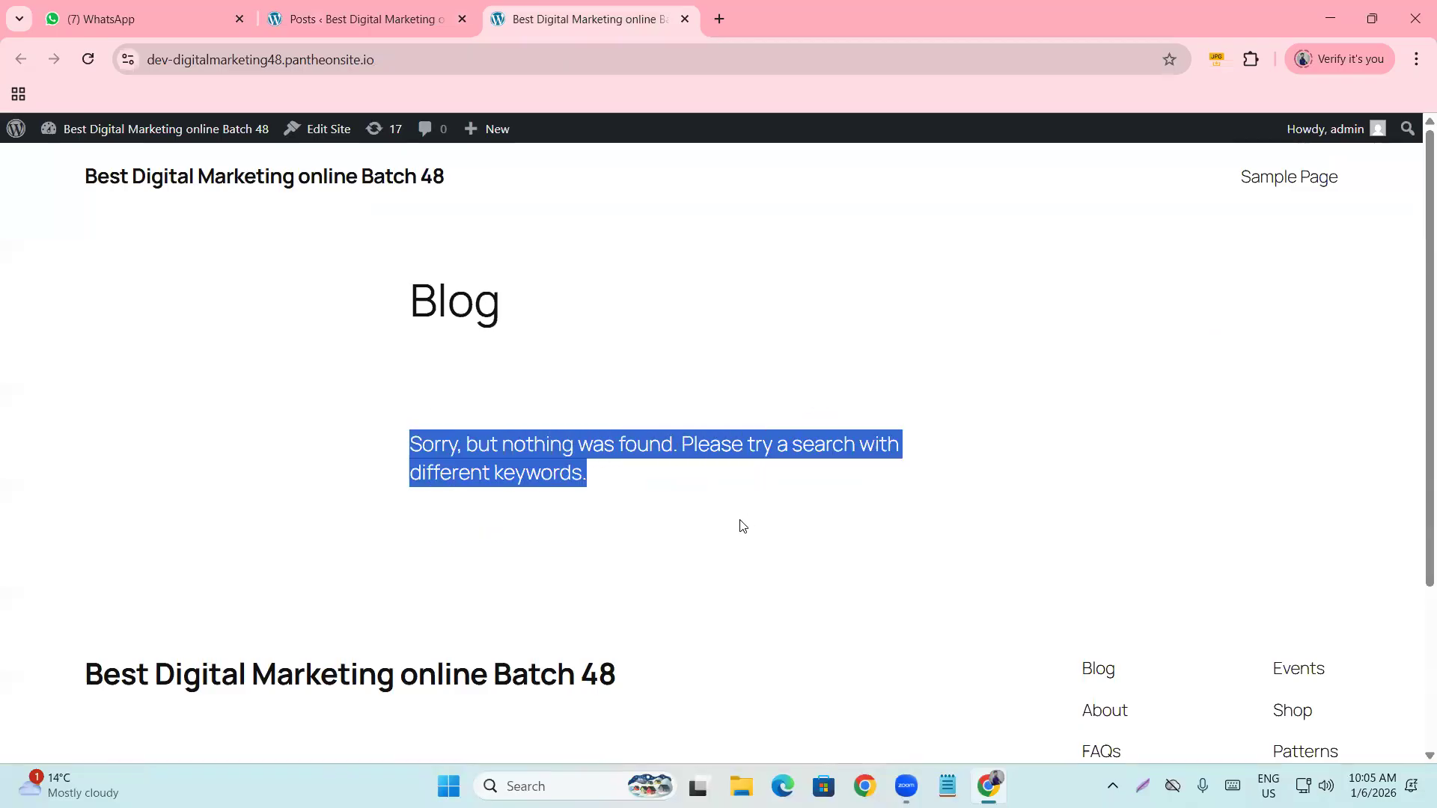
{"action": "left_click", "coordinate": [659, 509]}
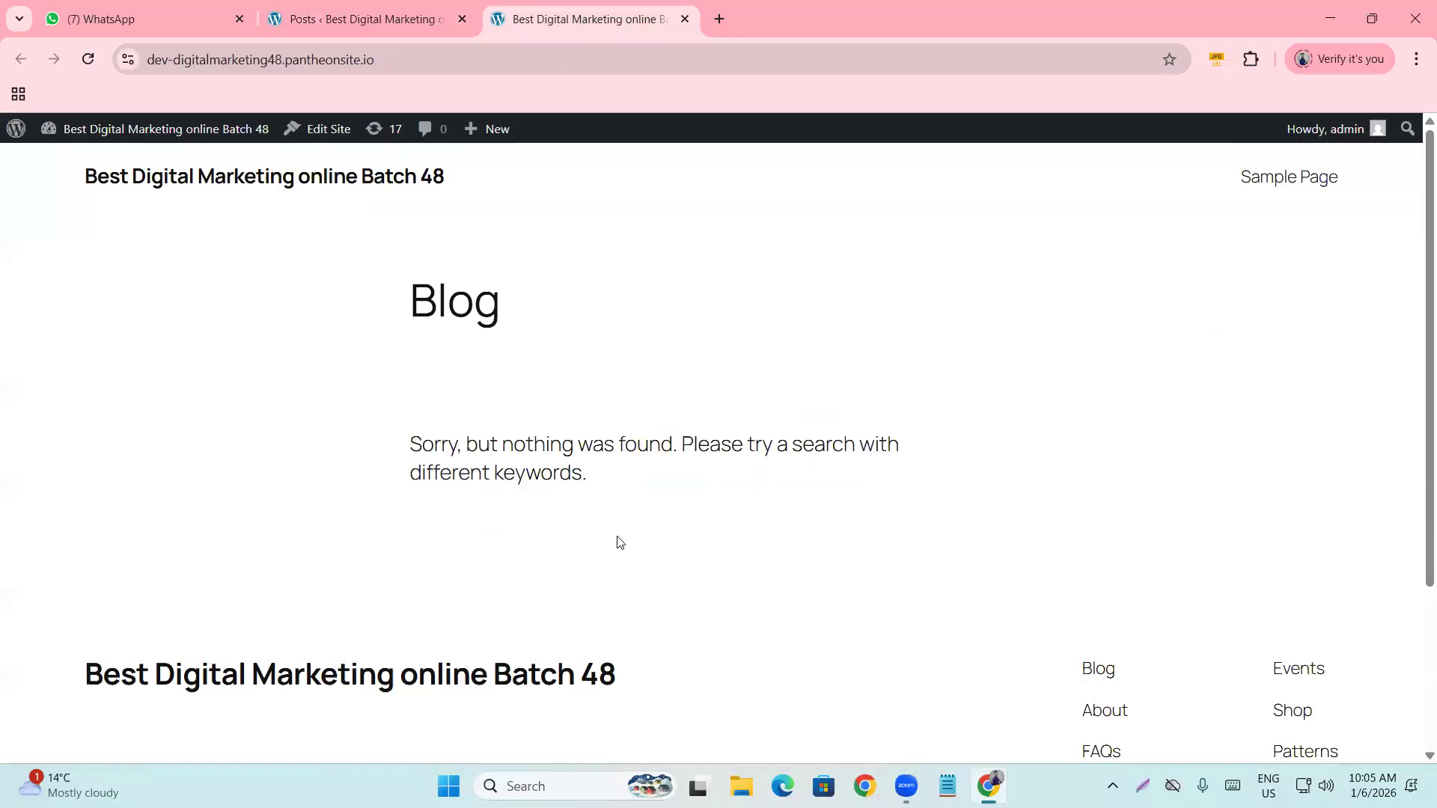
{"action": "left_click", "coordinate": [324, 8]}
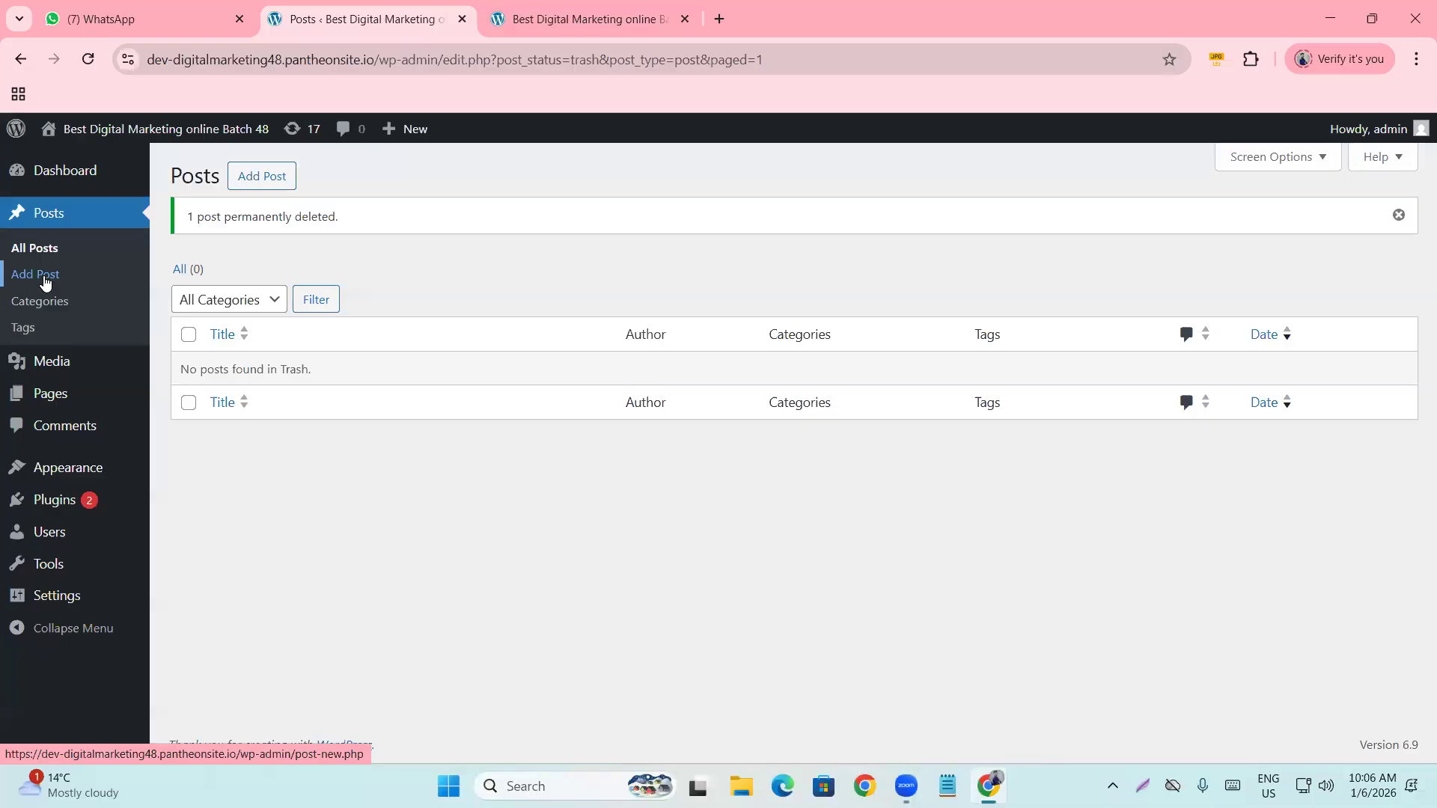
Open Posts > Categories and place the cursor in the new category Name field.
{"action": "left_click", "coordinate": [47, 302]}
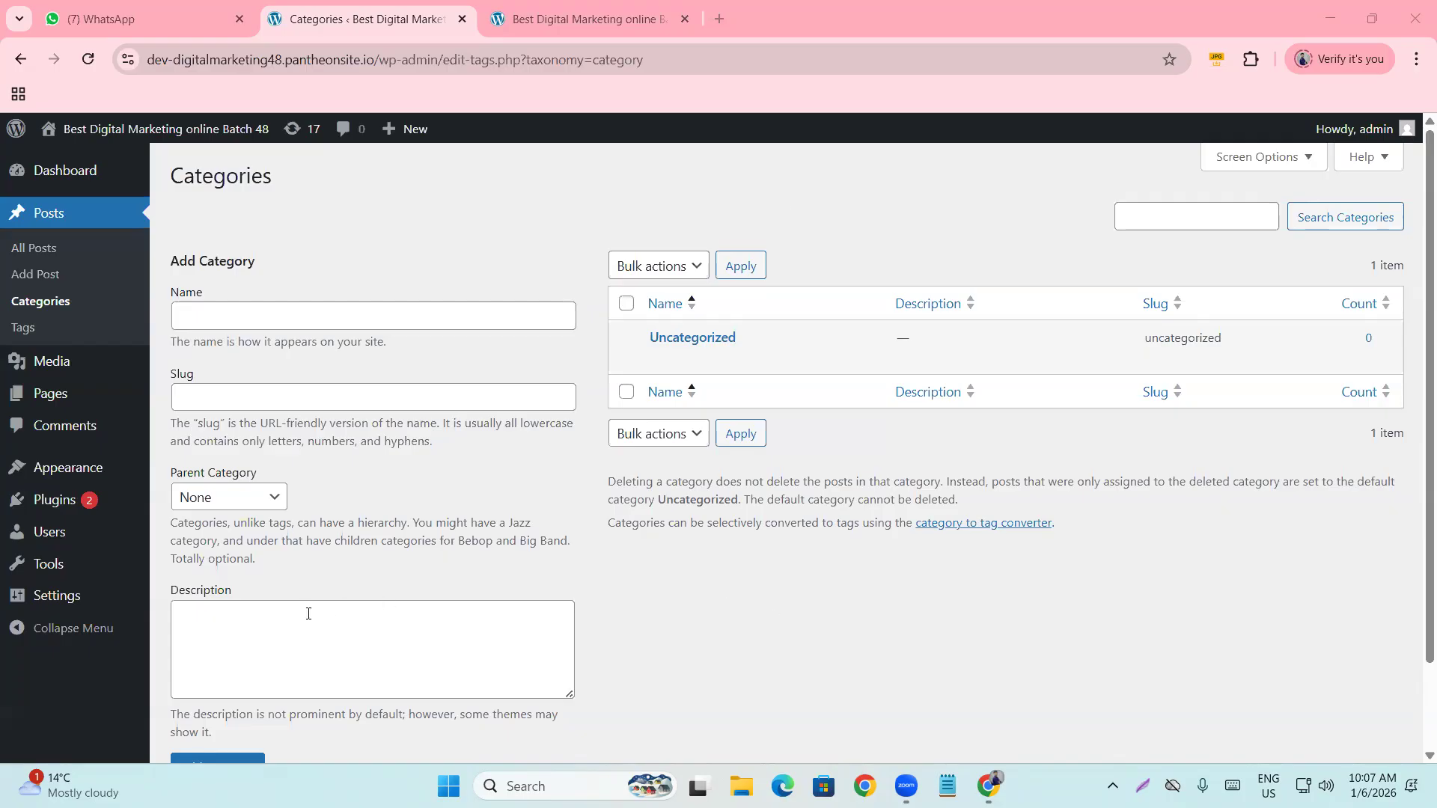
{"action": "mouse_move", "coordinate": [813, 339]}
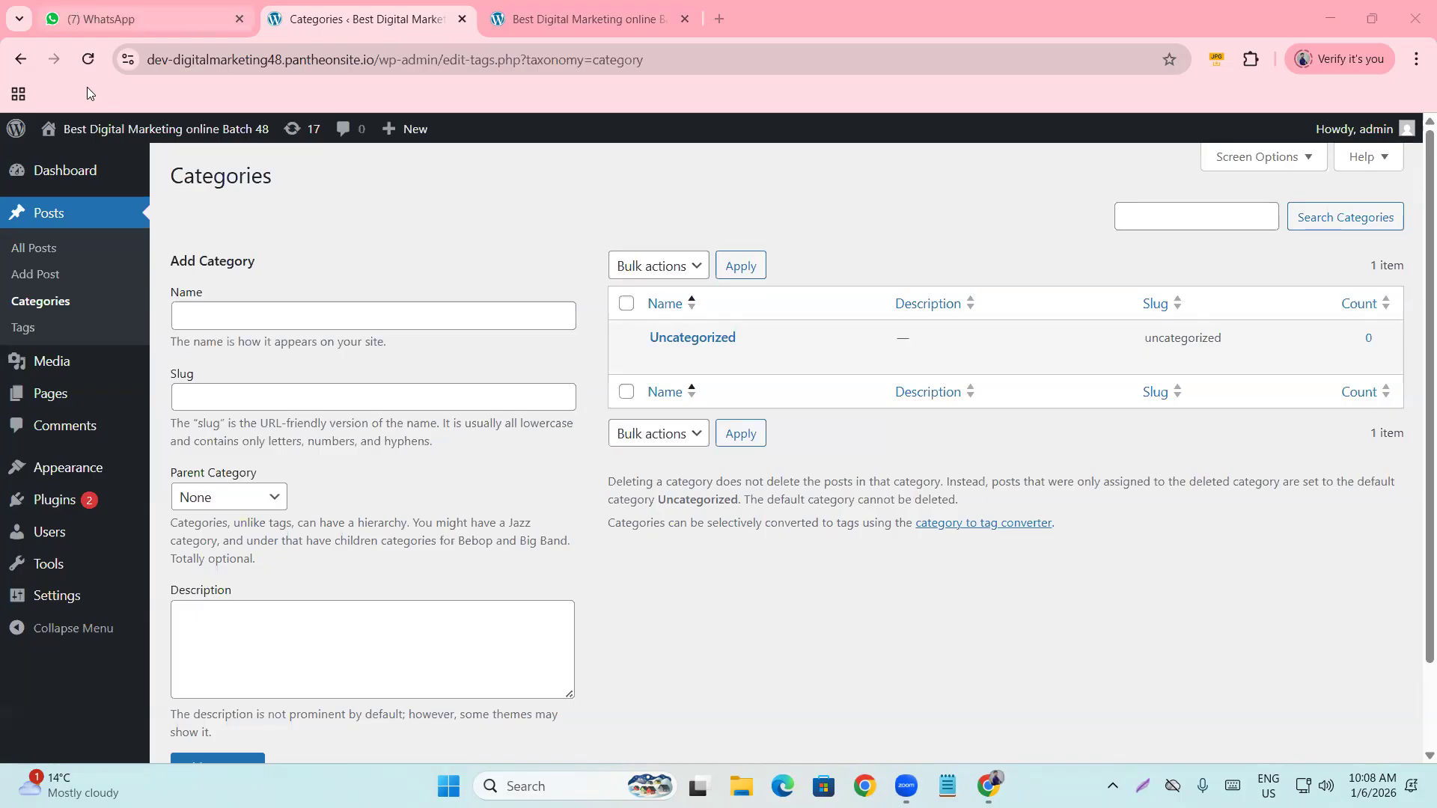
{"action": "mouse_move", "coordinate": [116, 129]}
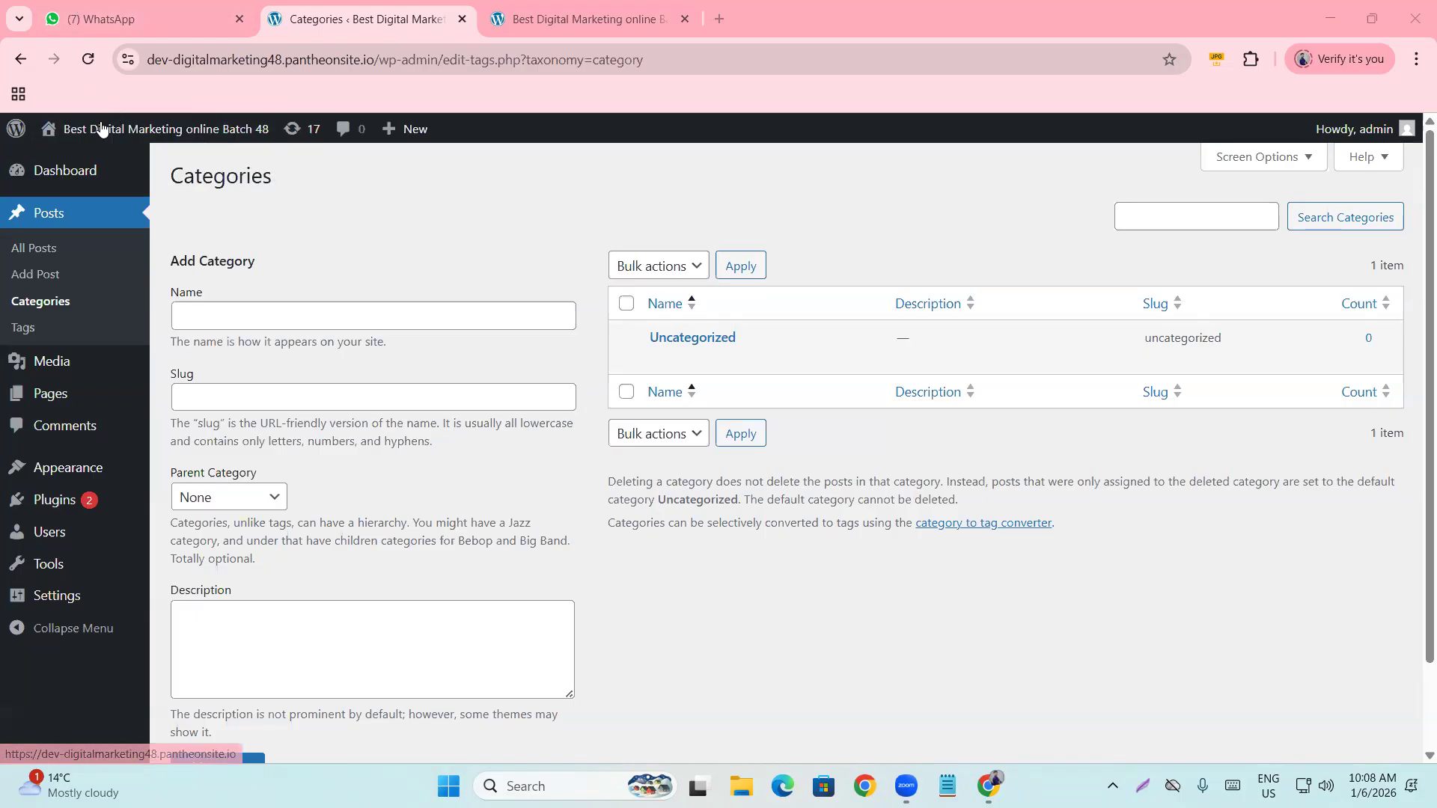
{"action": "left_click", "coordinate": [230, 324]}
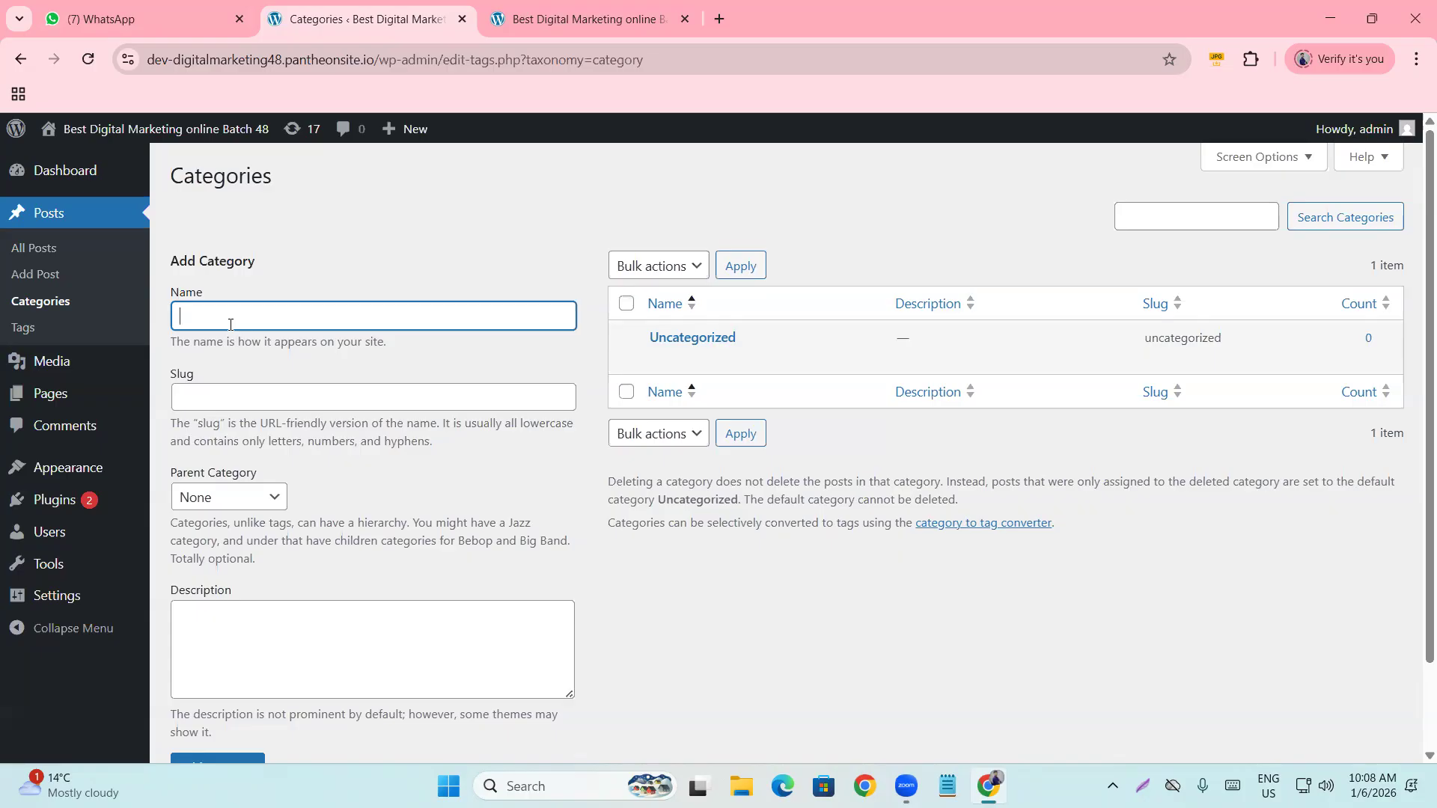
Add a category named 'Google Ads', correcting the lowercase 'a' in 'ads'.
{"action": "type", "text": "G"}
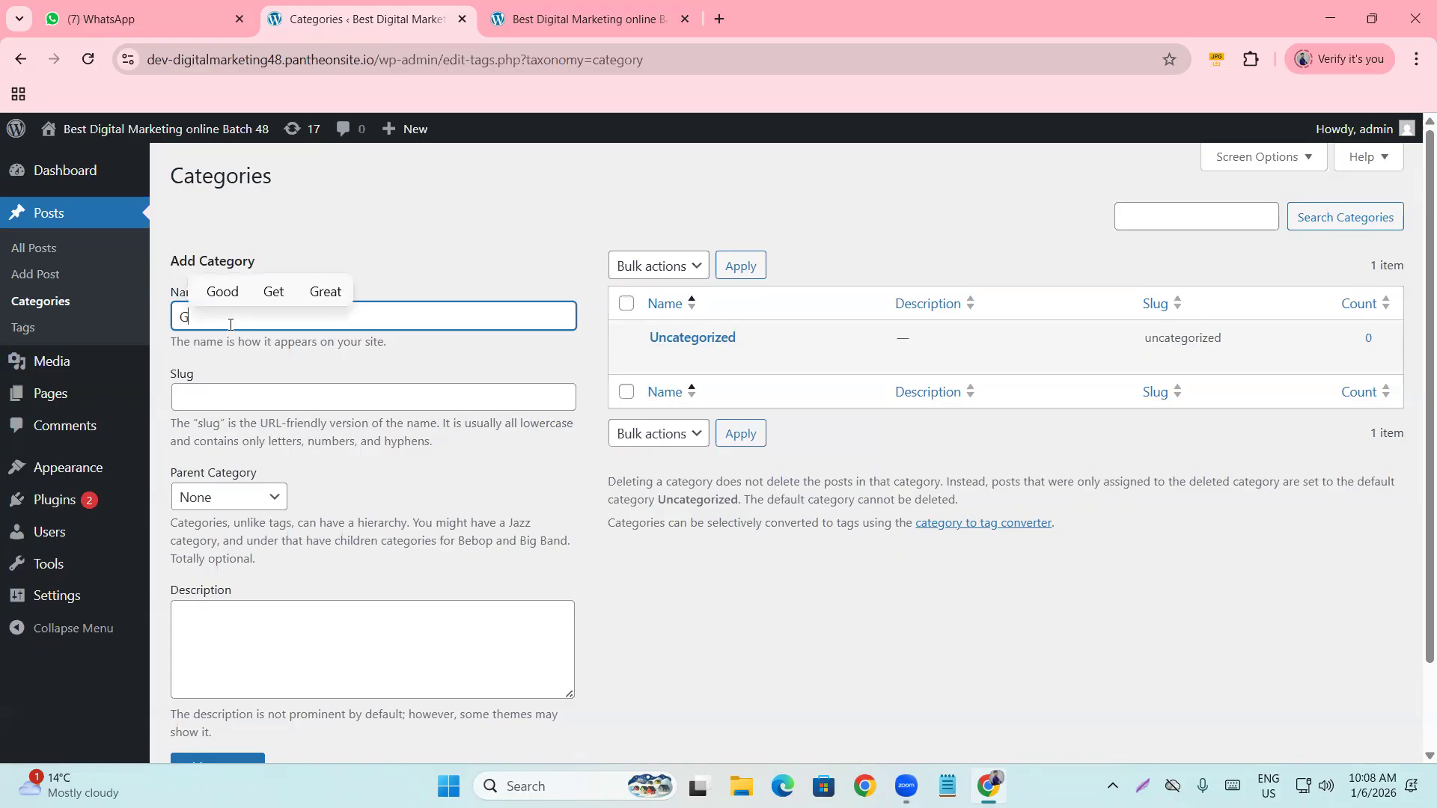
{"action": "type", "text": "oogle ads"}
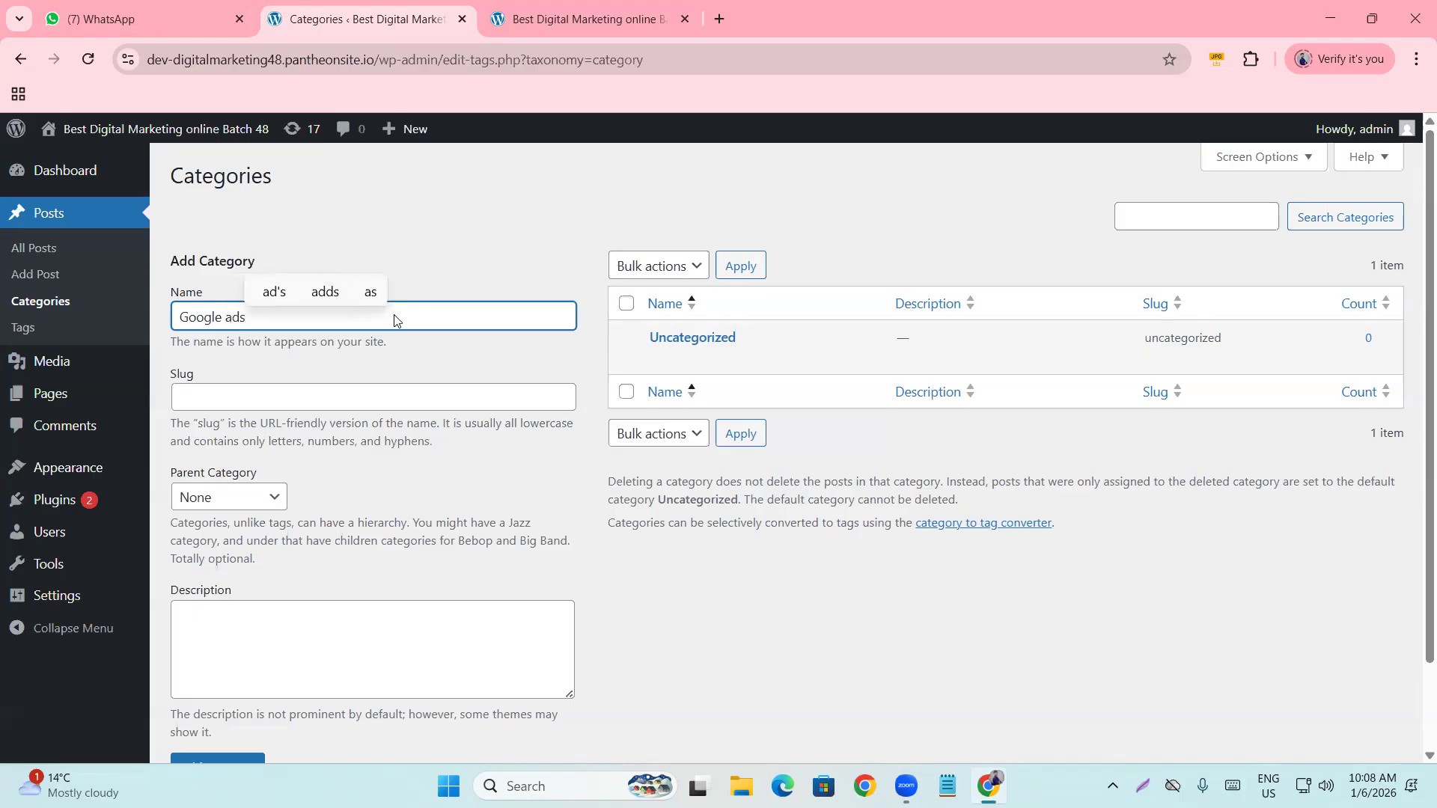
{"action": "scroll", "coordinate": [364, 431], "scroll_direction": "down", "scroll_amount": 2}
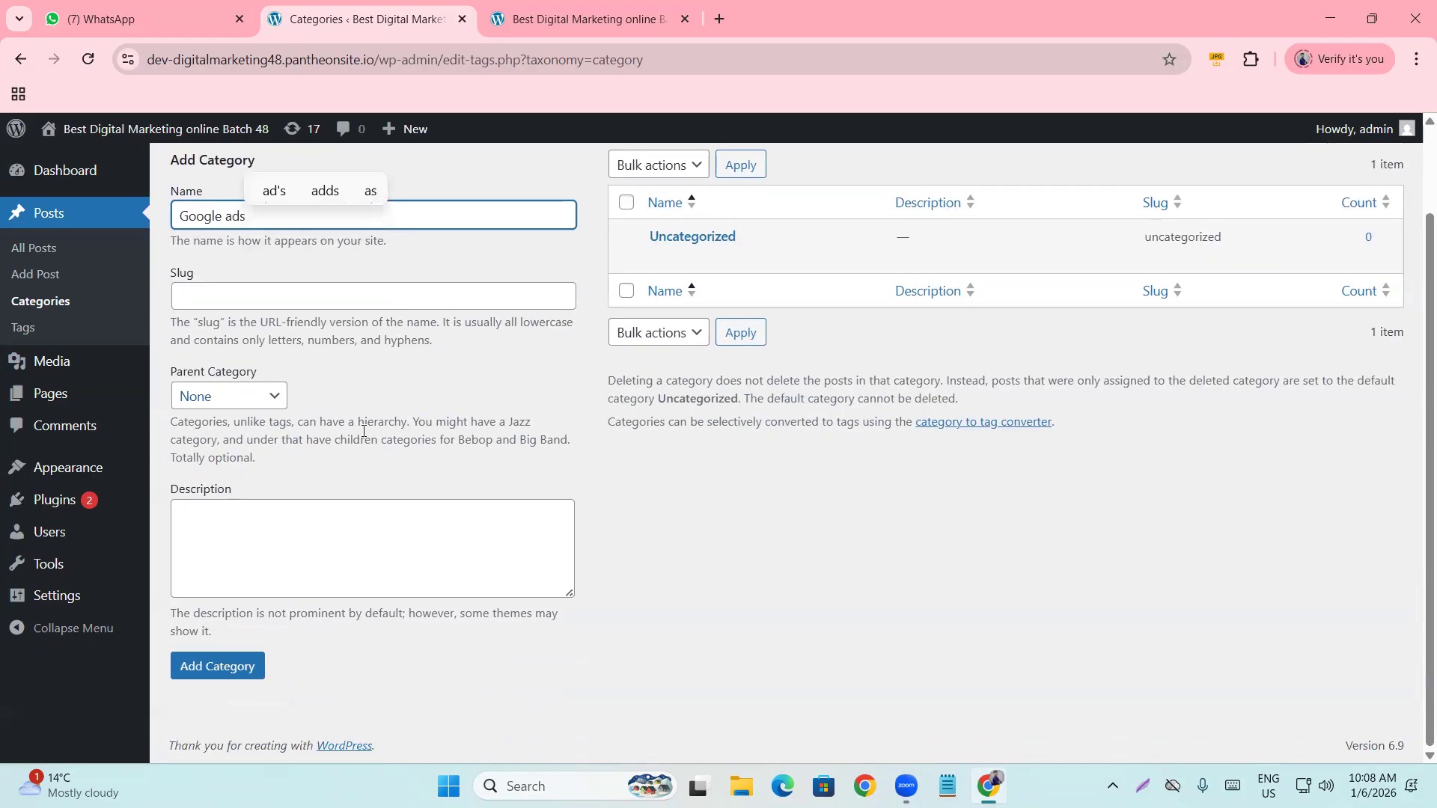
{"action": "left_click", "coordinate": [584, 414]}
{"action": "scroll", "coordinate": [551, 384], "scroll_direction": "up", "scroll_amount": 2}
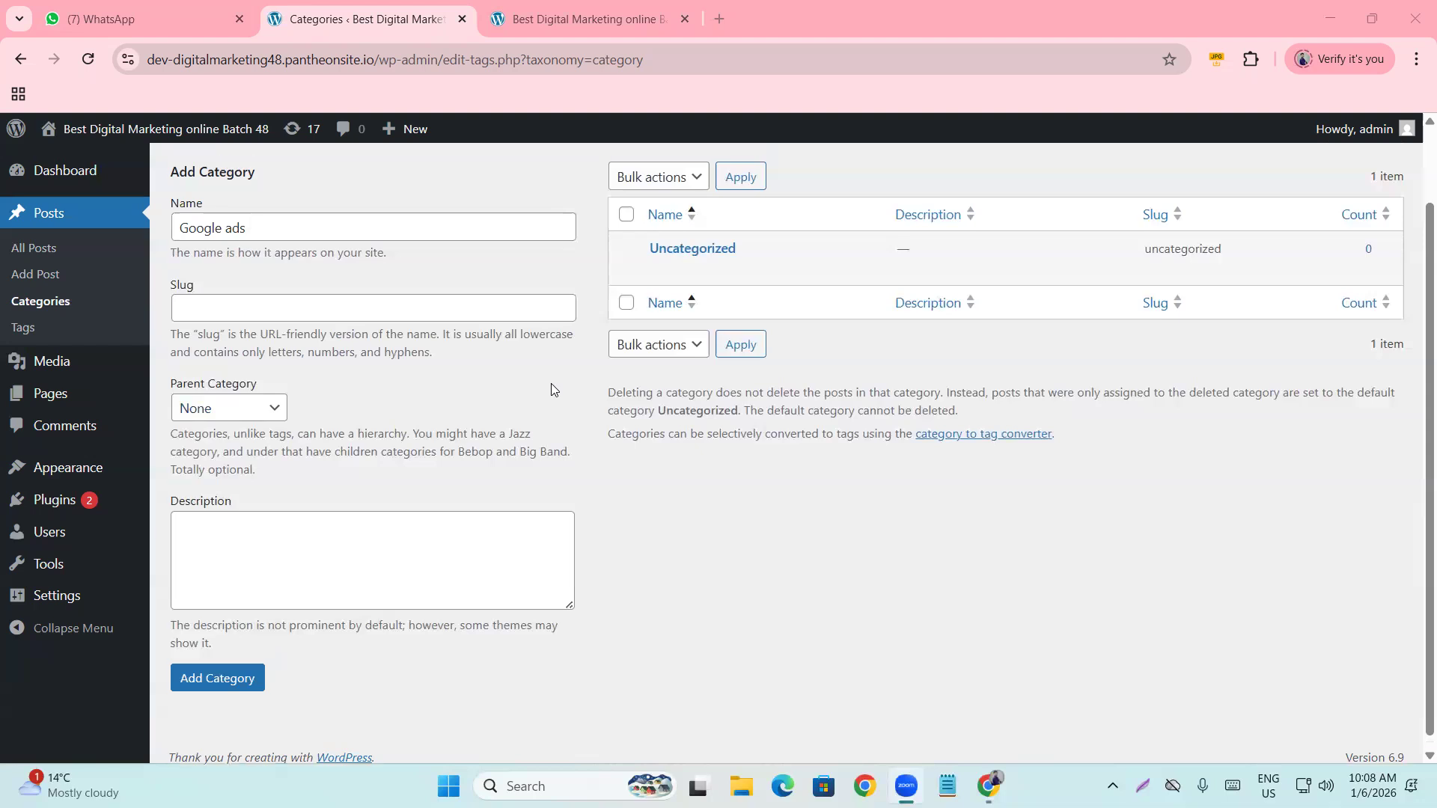
{"action": "mouse_move", "coordinate": [149, 134]}
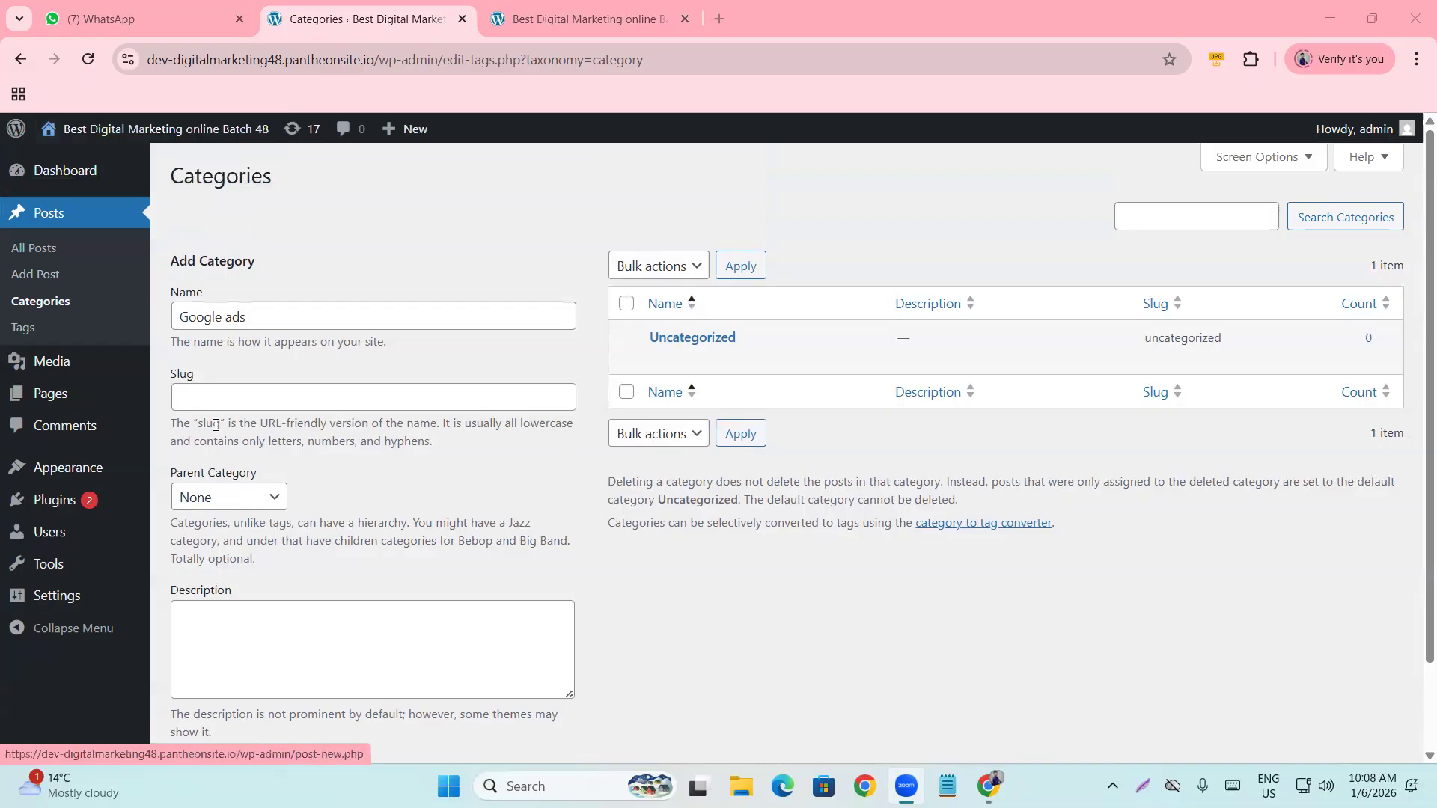
{"action": "left_click", "coordinate": [230, 321]}
{"action": "key", "text": "BackSpace"}
{"action": "type", "text": "A"}
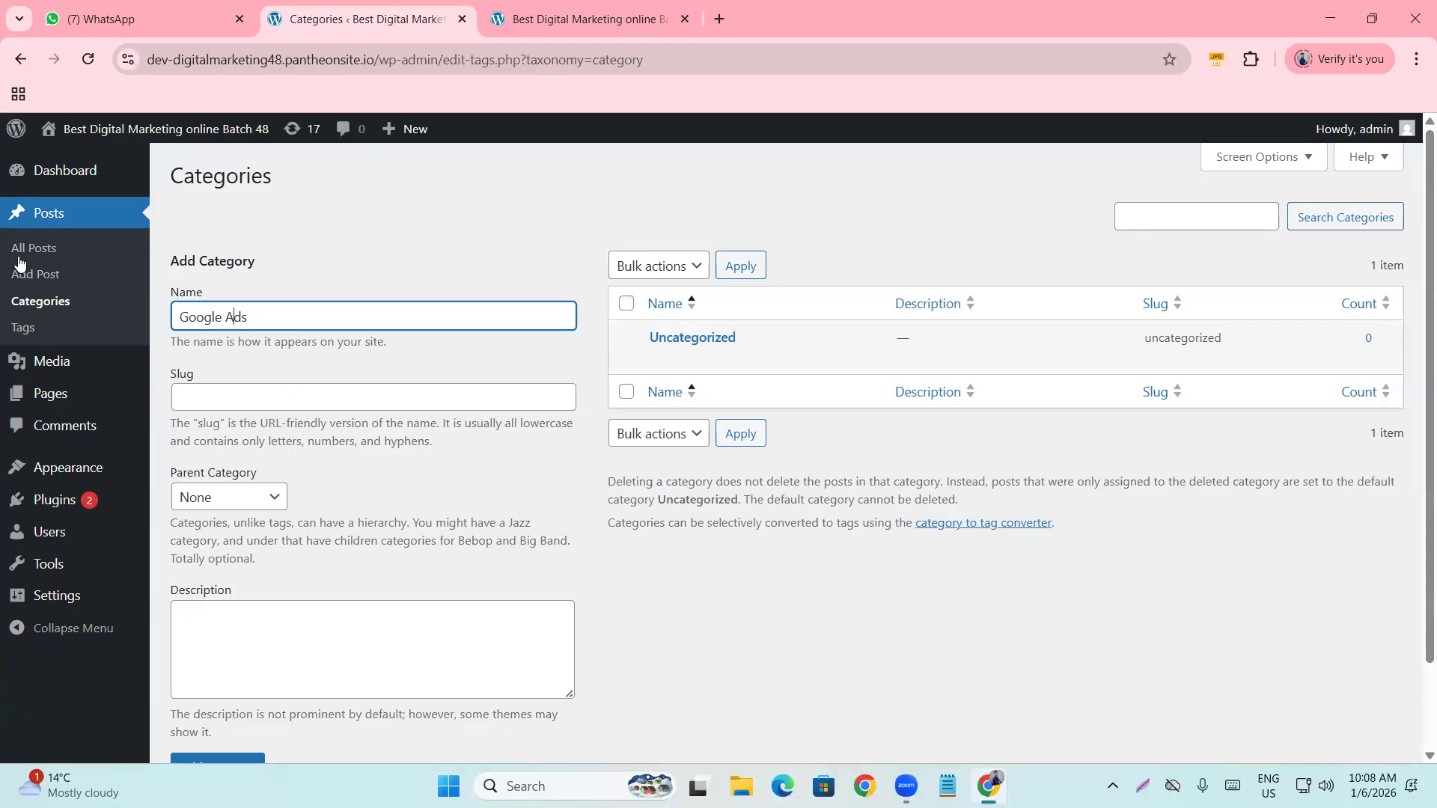
{"action": "left_click", "coordinate": [276, 247]}
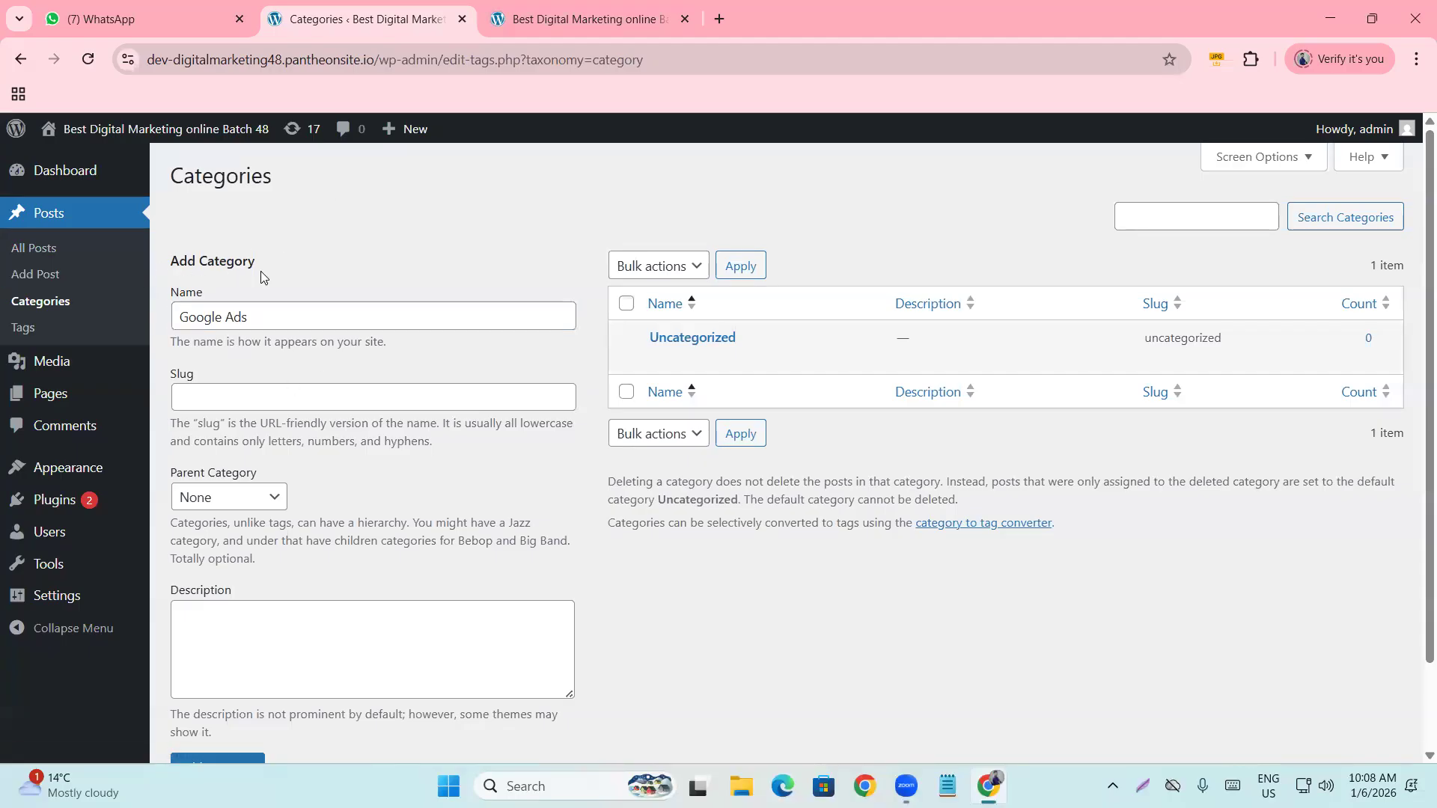
{"action": "scroll", "coordinate": [266, 276], "scroll_direction": "down", "scroll_amount": 1}
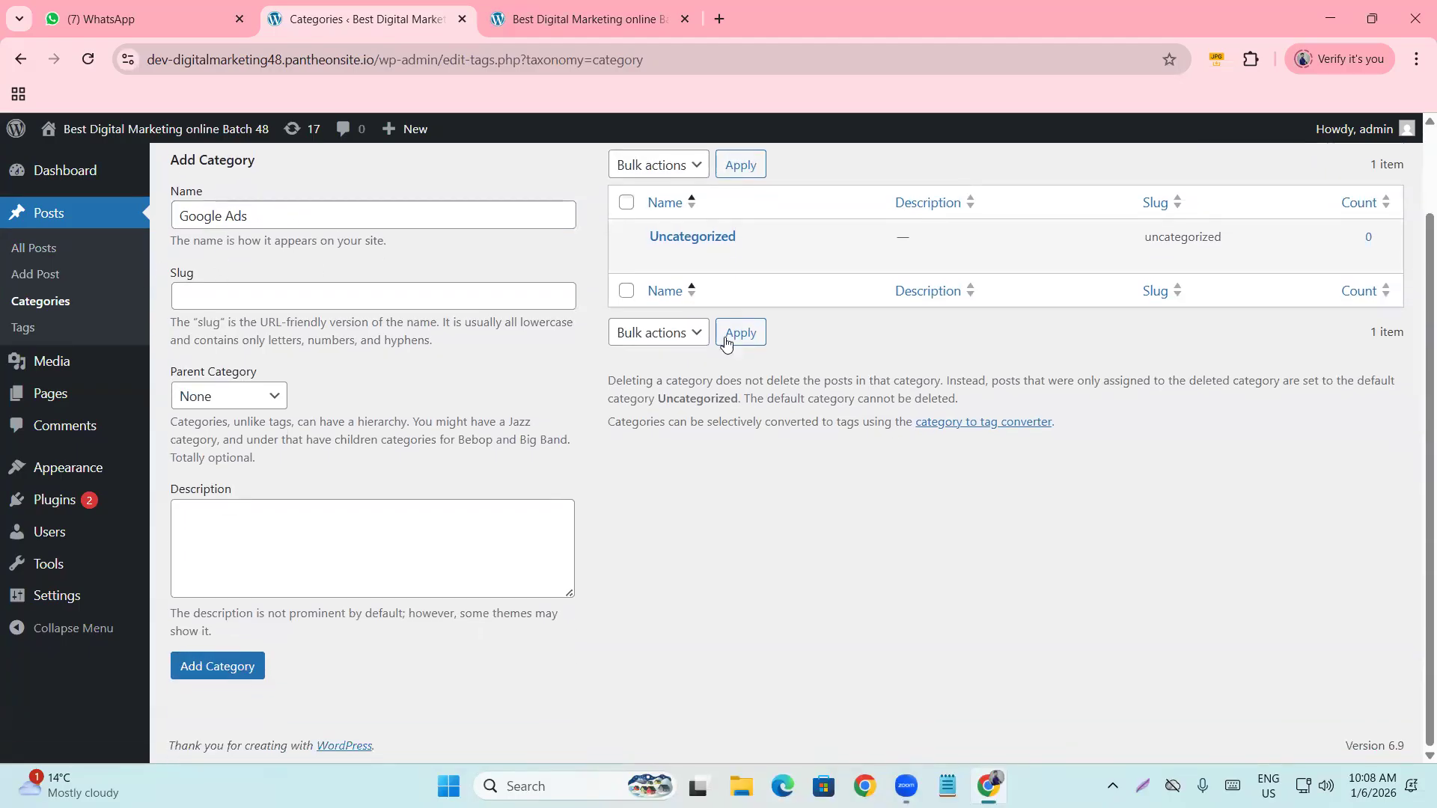
{"action": "left_click", "coordinate": [232, 666]}
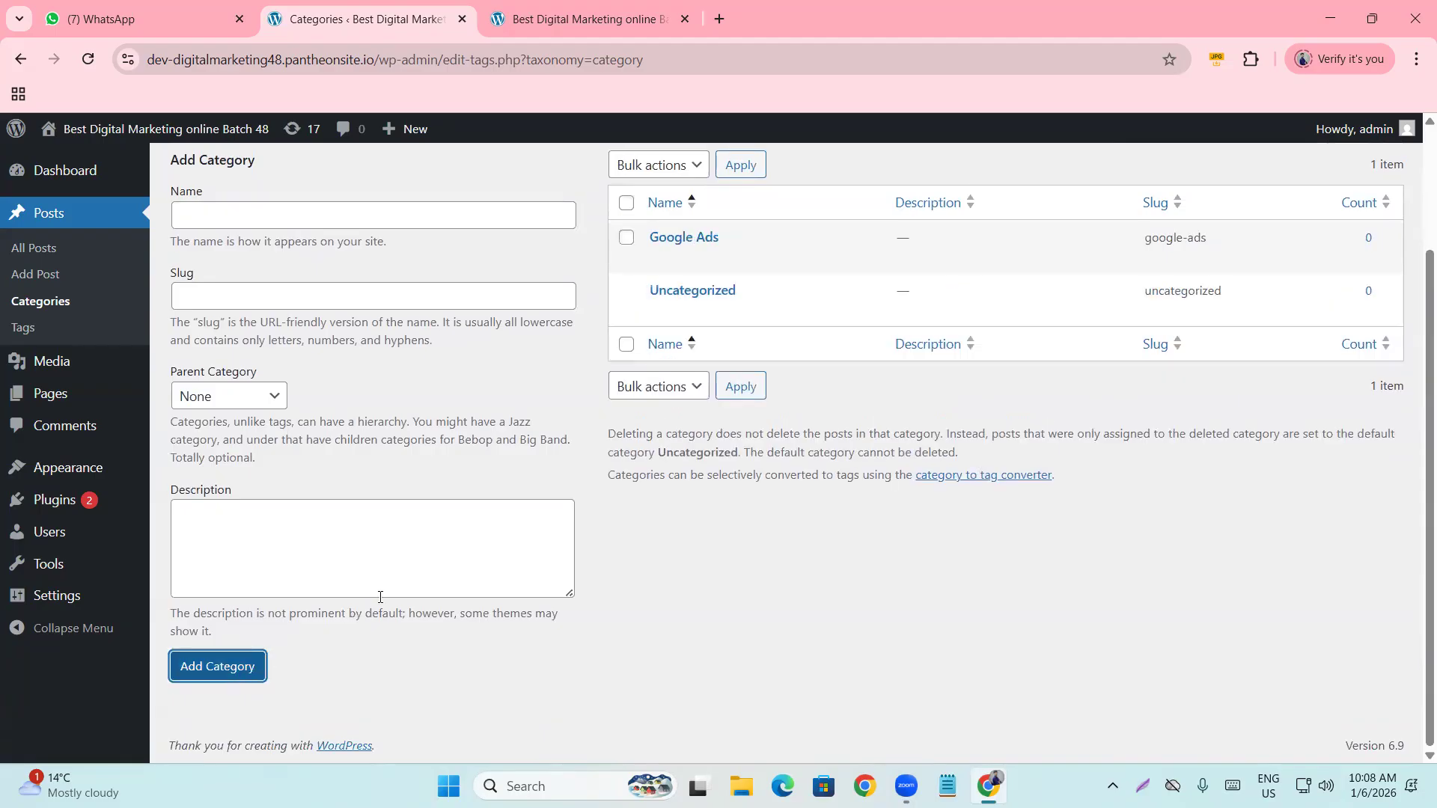
{"action": "scroll", "coordinate": [633, 443], "scroll_direction": "up", "scroll_amount": 2}
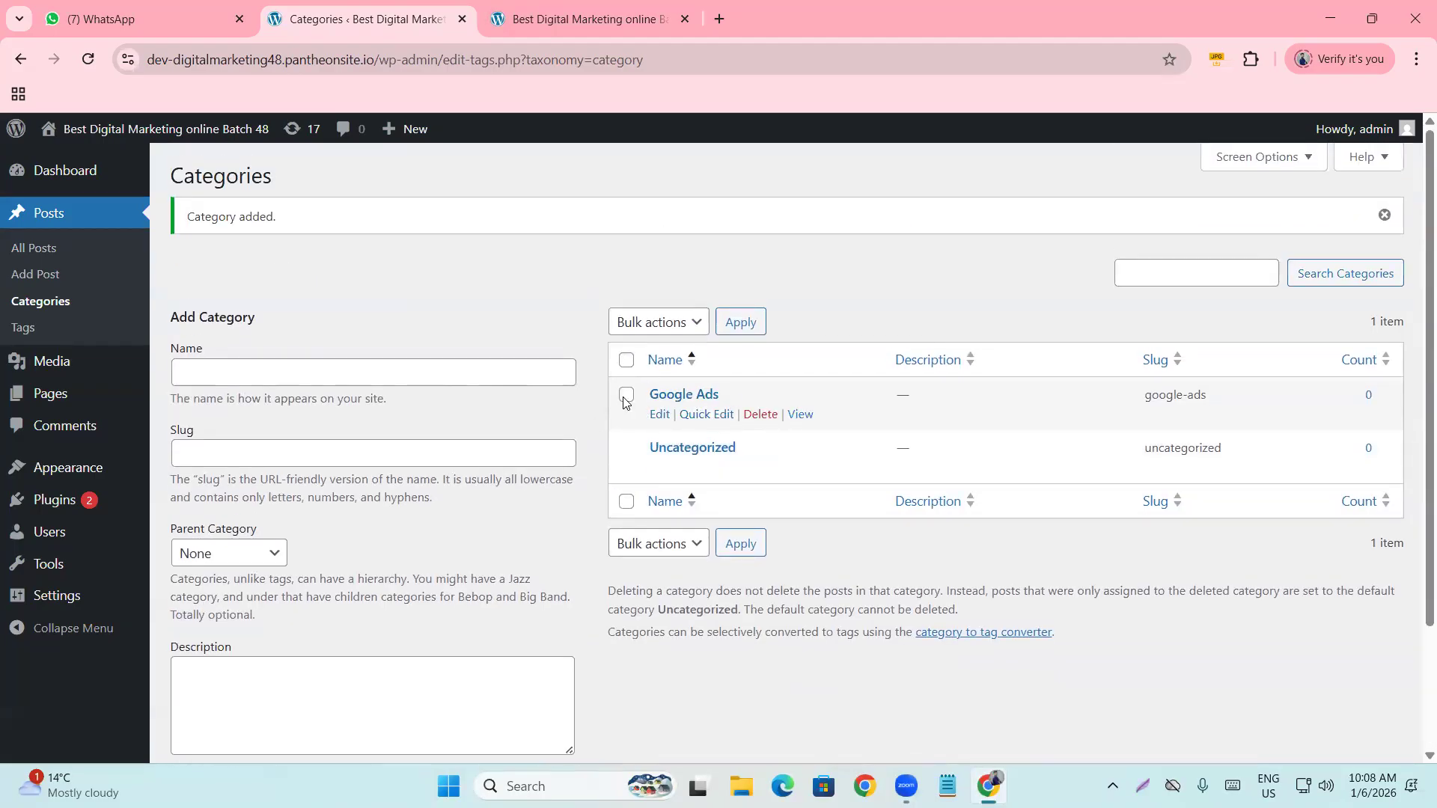
Add the 'Facebook Marketing' and 'SEO' categories.
{"action": "left_click", "coordinate": [256, 380]}
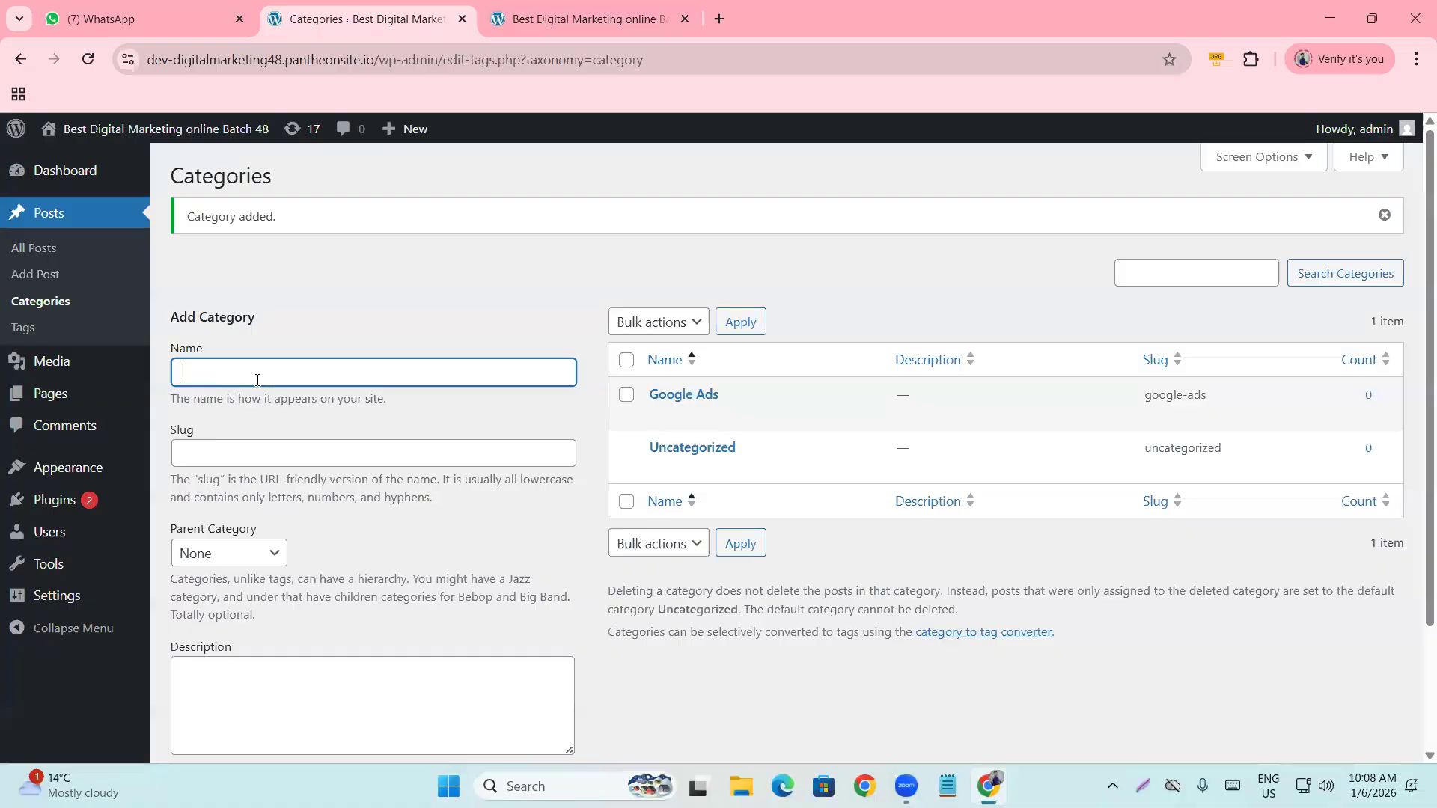
{"action": "type", "text": "Facebook Marketing"}
{"action": "scroll", "coordinate": [321, 379], "scroll_direction": "down", "scroll_amount": 2}
{"action": "left_click", "coordinate": [210, 676]}
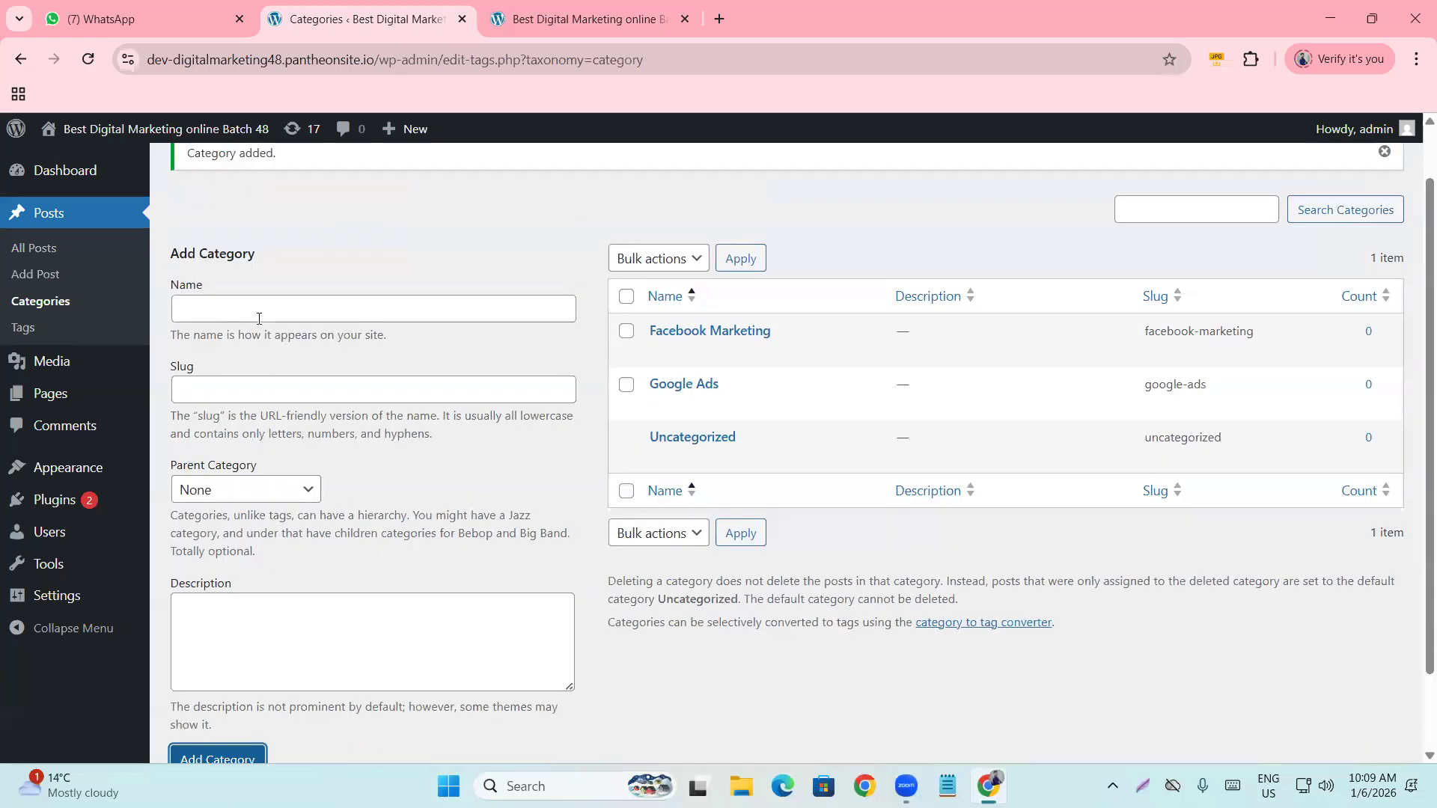
{"action": "left_click", "coordinate": [255, 315]}
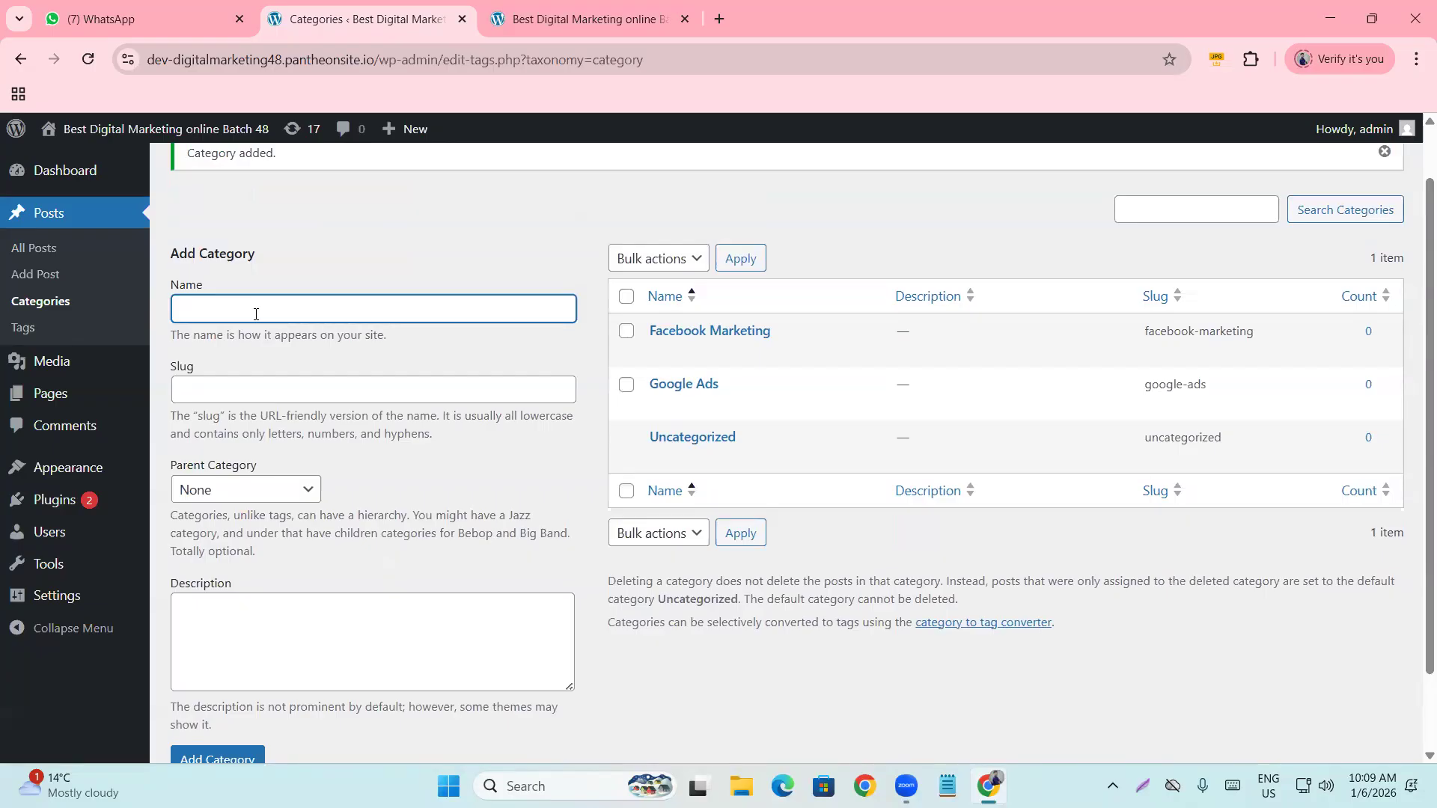
{"action": "type", "text": "SEO"}
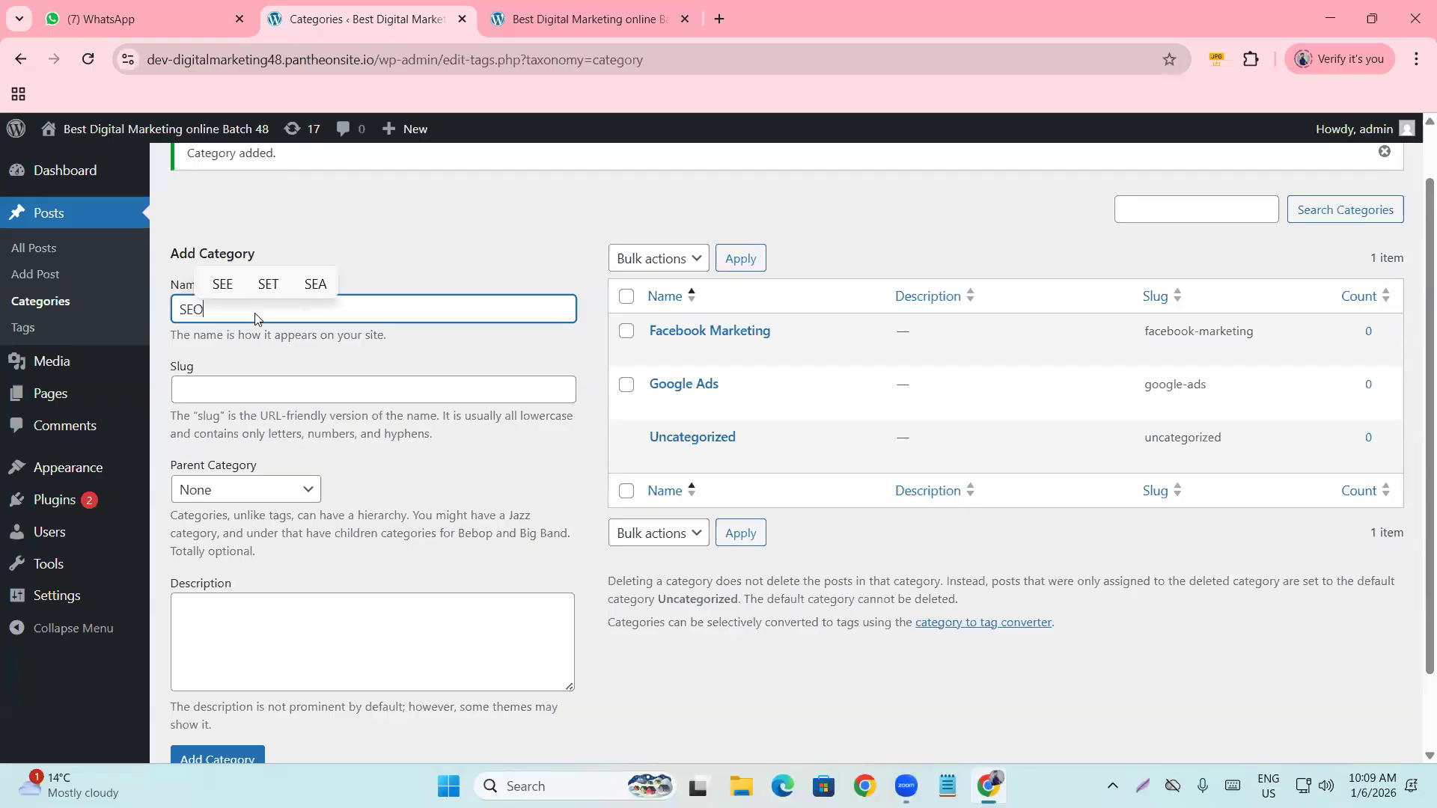
{"action": "scroll", "coordinate": [264, 632], "scroll_direction": "down", "scroll_amount": 1}
{"action": "left_click", "coordinate": [229, 667]}
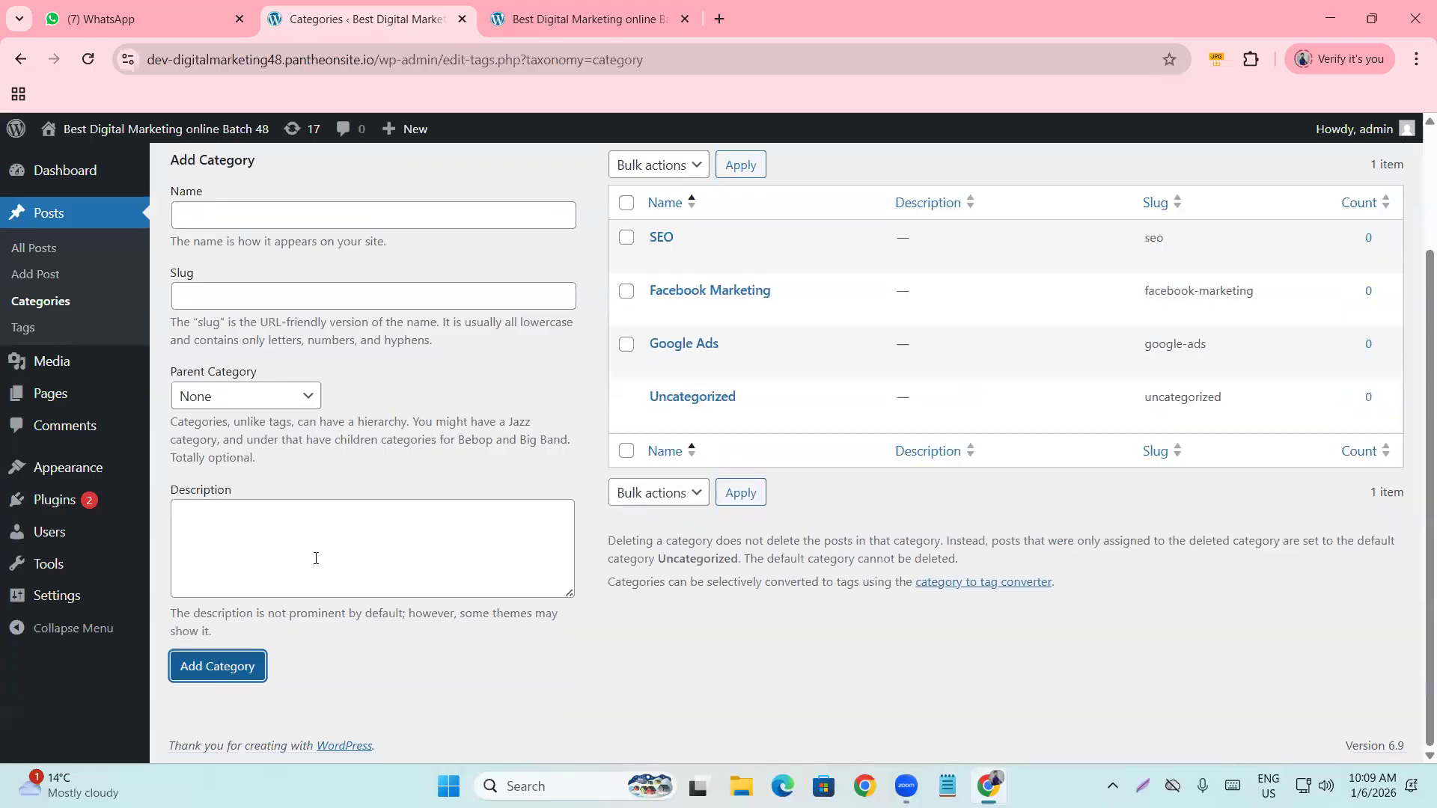
{"action": "scroll", "coordinate": [262, 329], "scroll_direction": "up", "scroll_amount": 2}
Add the 'On page seo' category, fixing a typo in the name.
{"action": "left_click", "coordinate": [250, 383]}
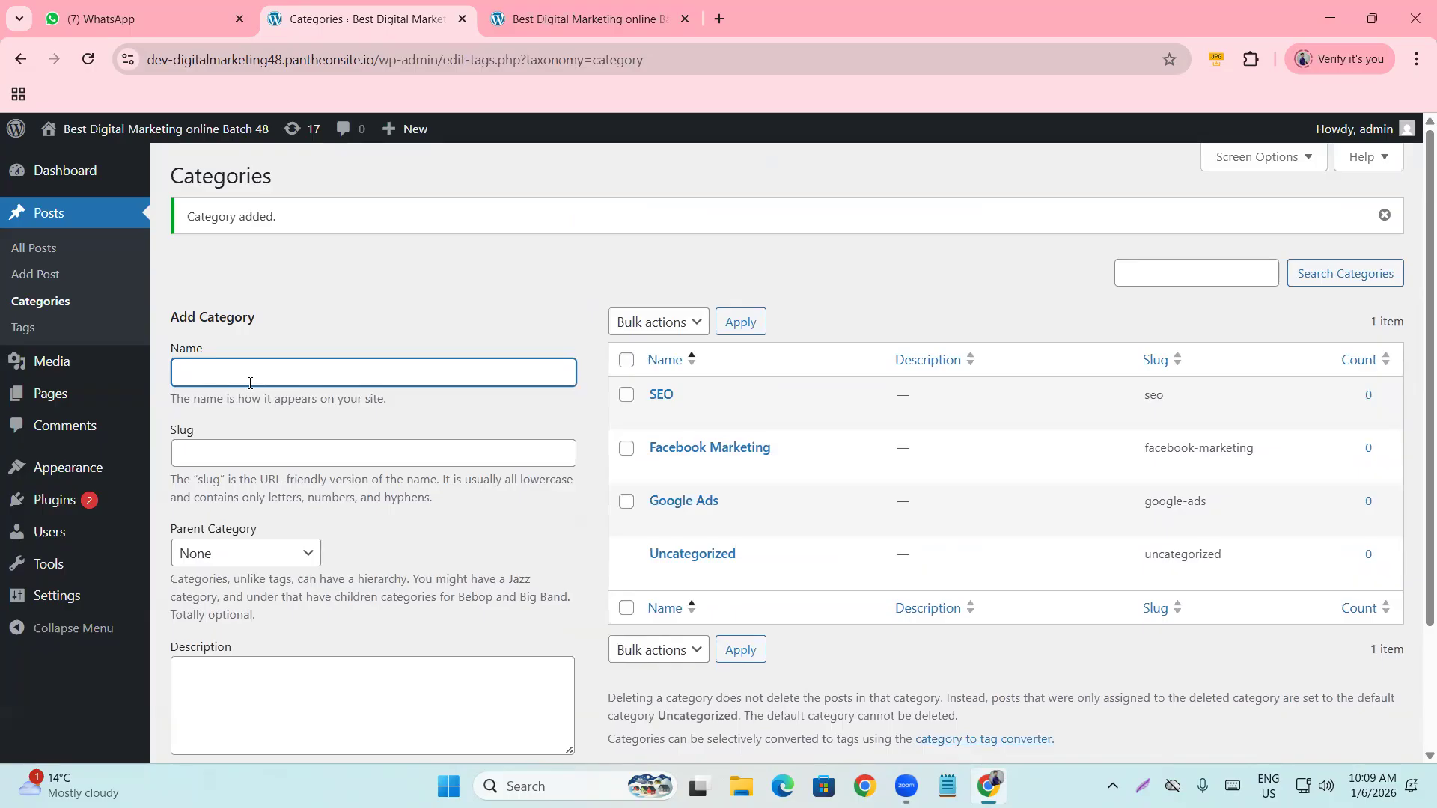
{"action": "type", "text": "On p"}
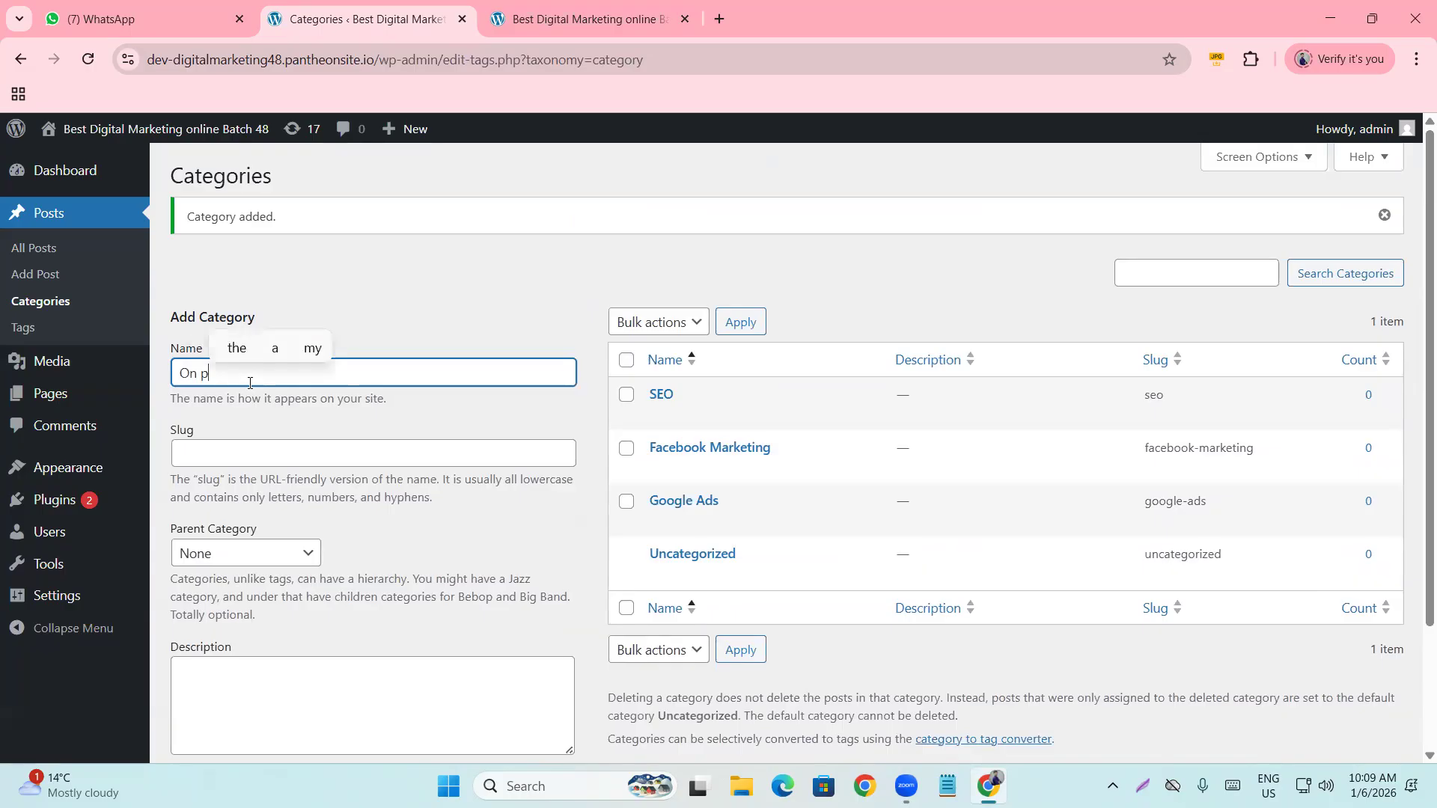
{"action": "type", "text": "age se"}
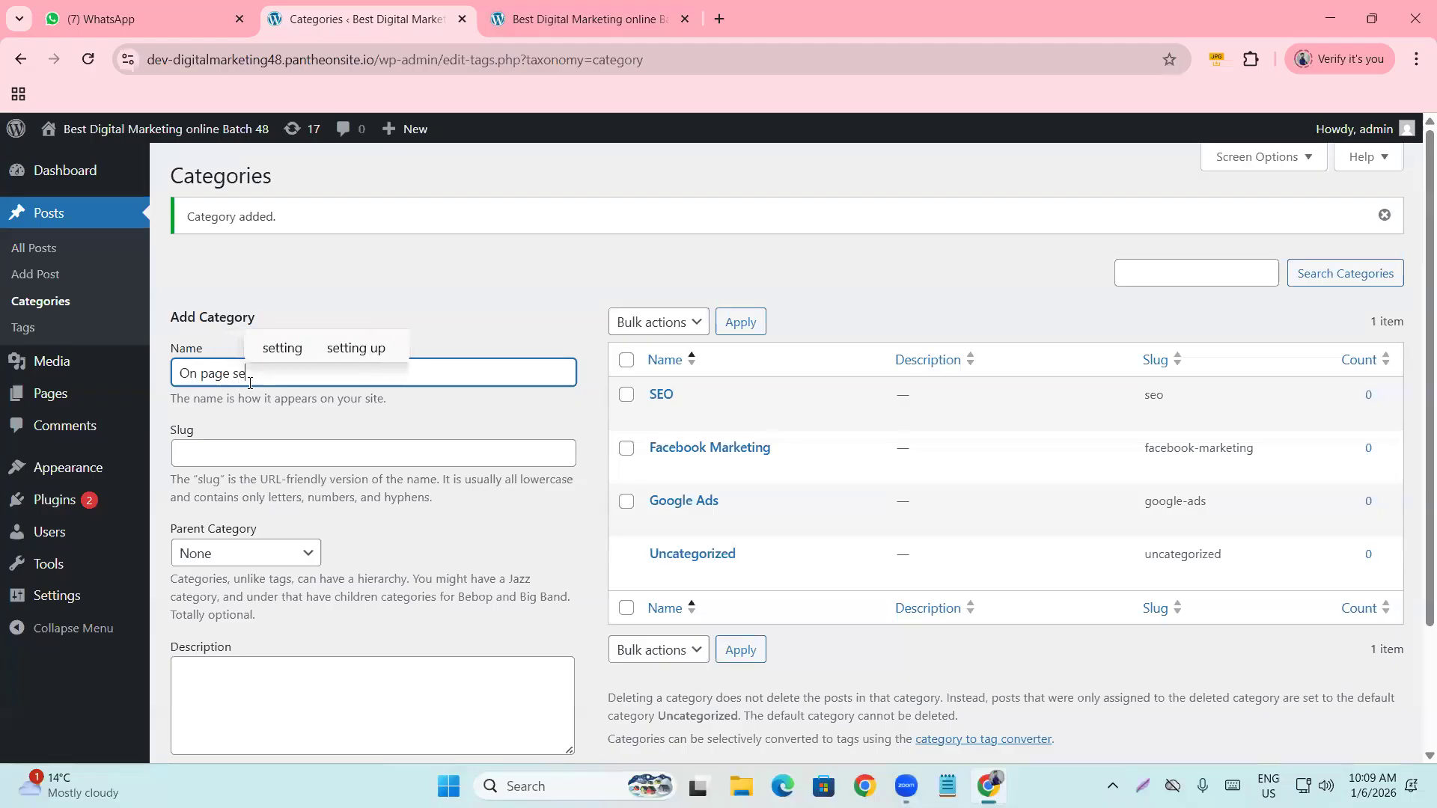
{"action": "key", "text": "BackSpace"}
{"action": "key", "text": "BackSpace"}
{"action": "type", "text": "seo"}
{"action": "scroll", "coordinate": [263, 412], "scroll_direction": "down", "scroll_amount": 1}
{"action": "scroll", "coordinate": [258, 416], "scroll_direction": "down", "scroll_amount": 2}
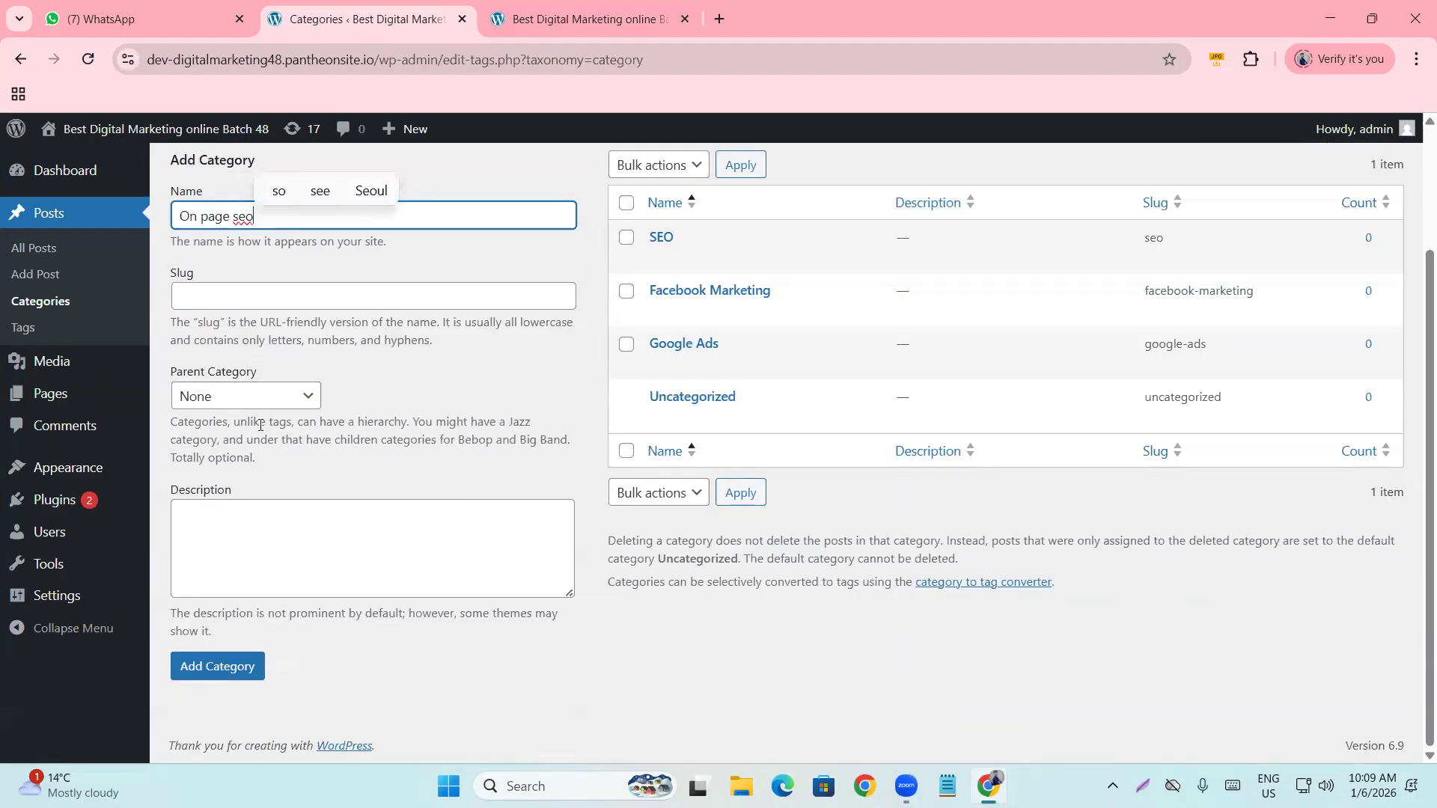
{"action": "left_click", "coordinate": [238, 666]}
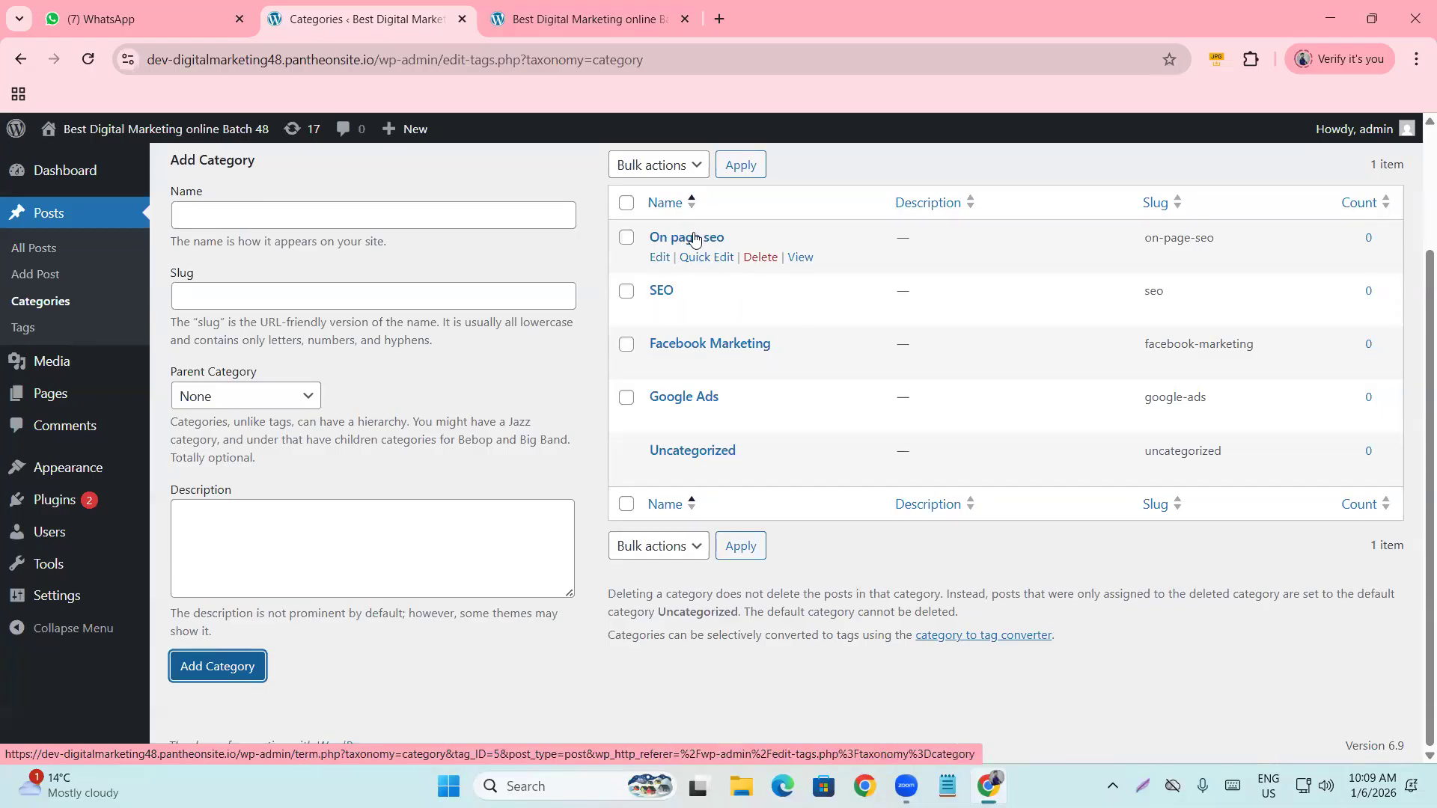
{"action": "left_click", "coordinate": [351, 218]}
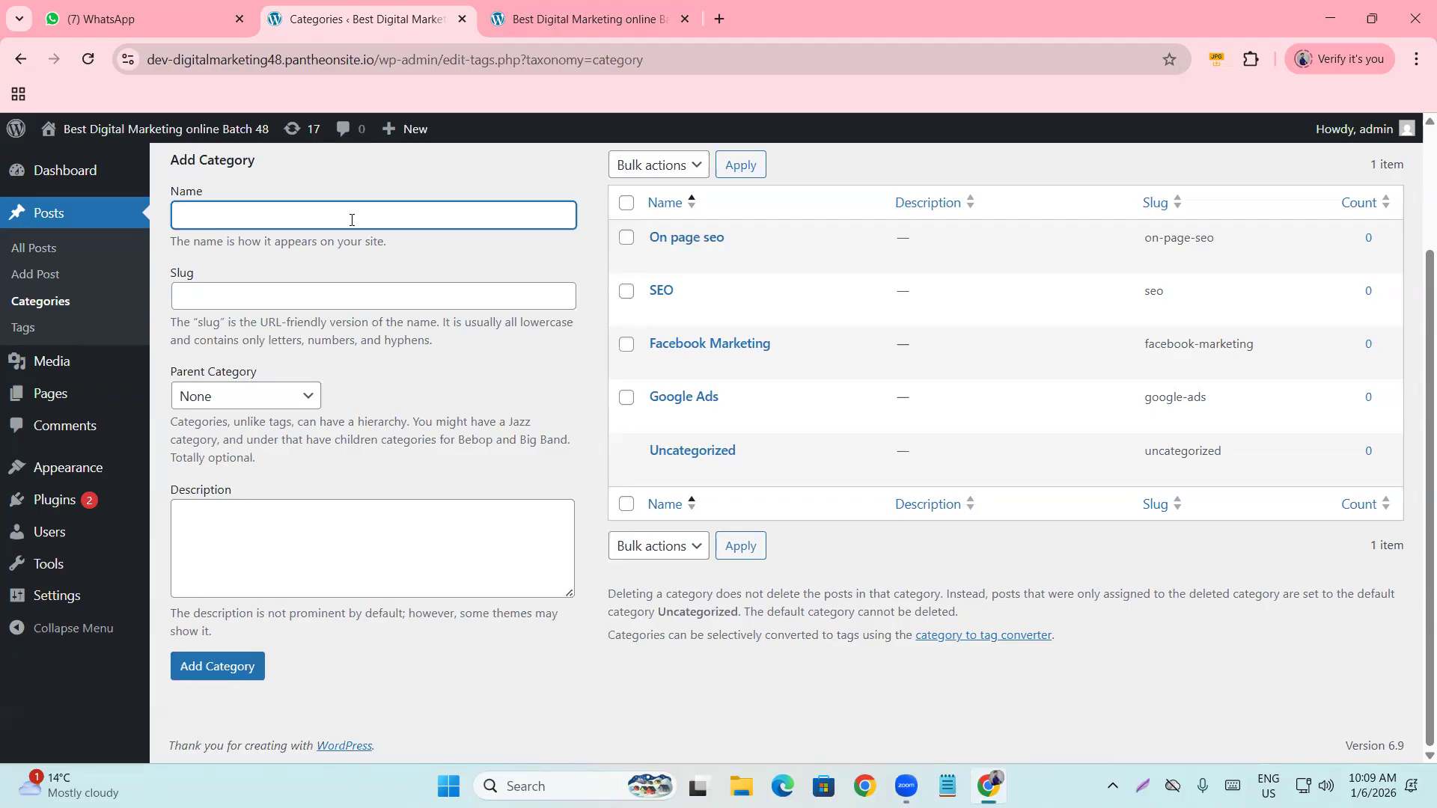
Create the 'Search Engine Marketing' category, bringing the list to six categories.
{"action": "type", "text": "Search Engine"}
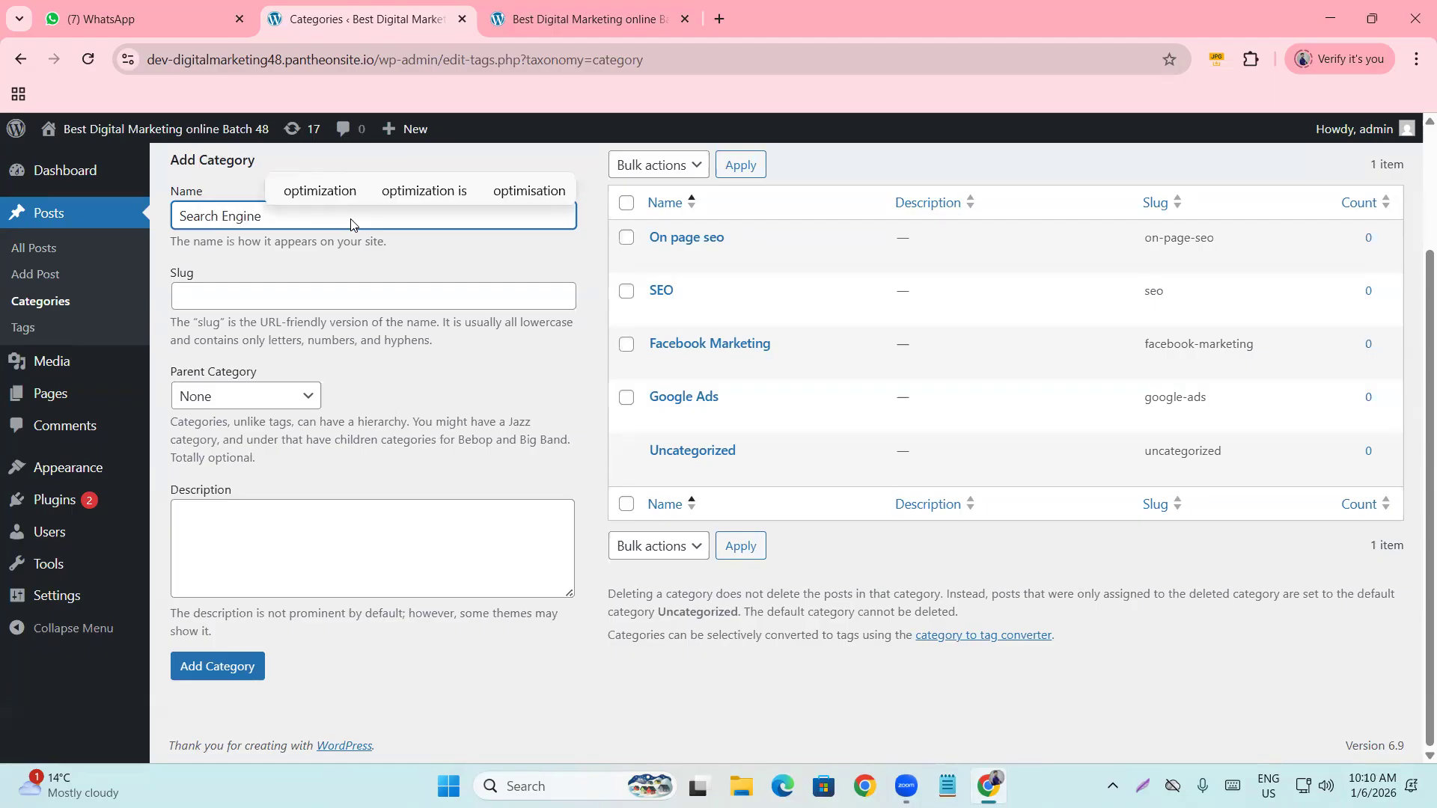
{"action": "type", "text": " Marketing"}
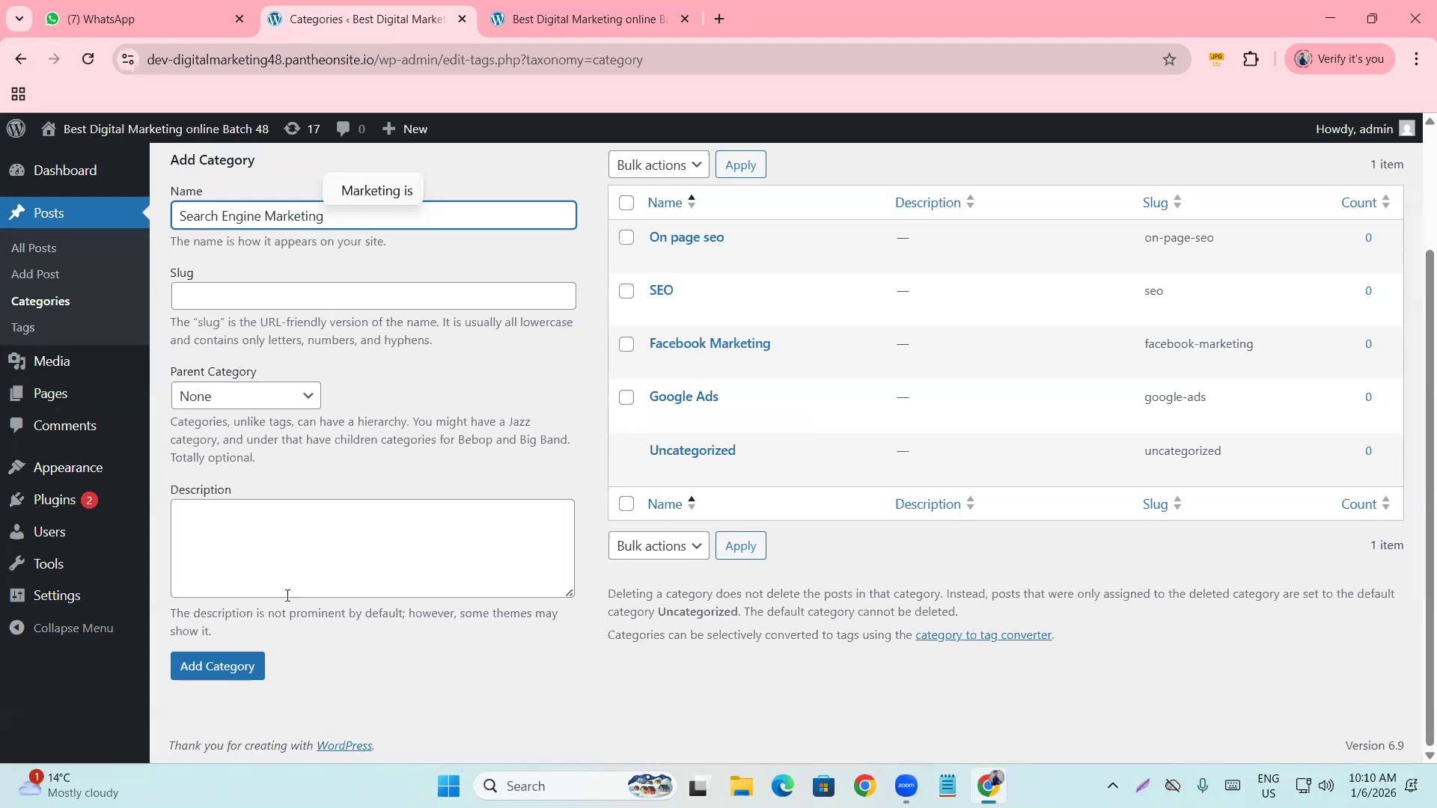
{"action": "left_click", "coordinate": [238, 671]}
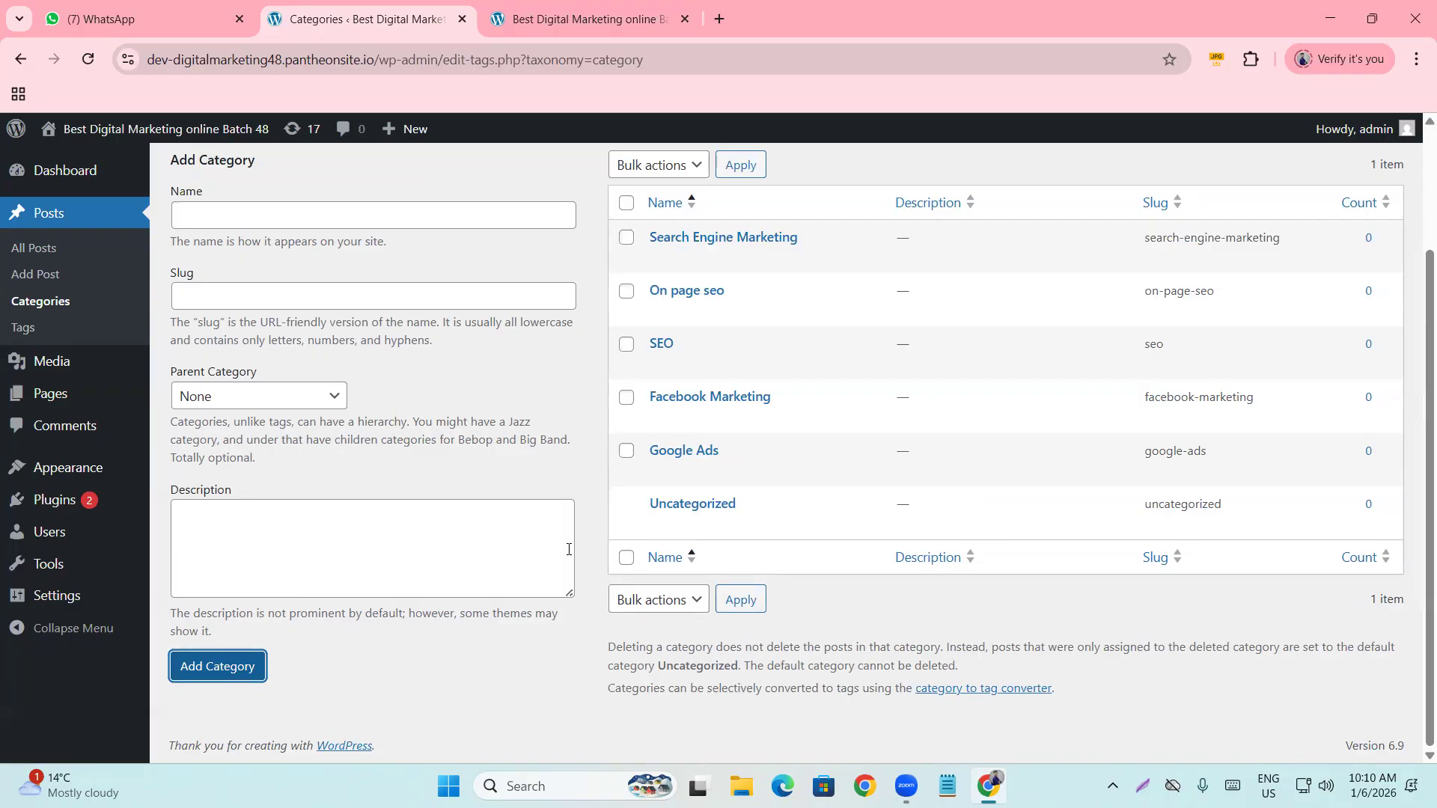
{"action": "scroll", "coordinate": [524, 545], "scroll_direction": "up", "scroll_amount": 3}
{"action": "scroll", "coordinate": [479, 550], "scroll_direction": "down", "scroll_amount": 3}
{"action": "scroll", "coordinate": [464, 554], "scroll_direction": "up", "scroll_amount": 2}
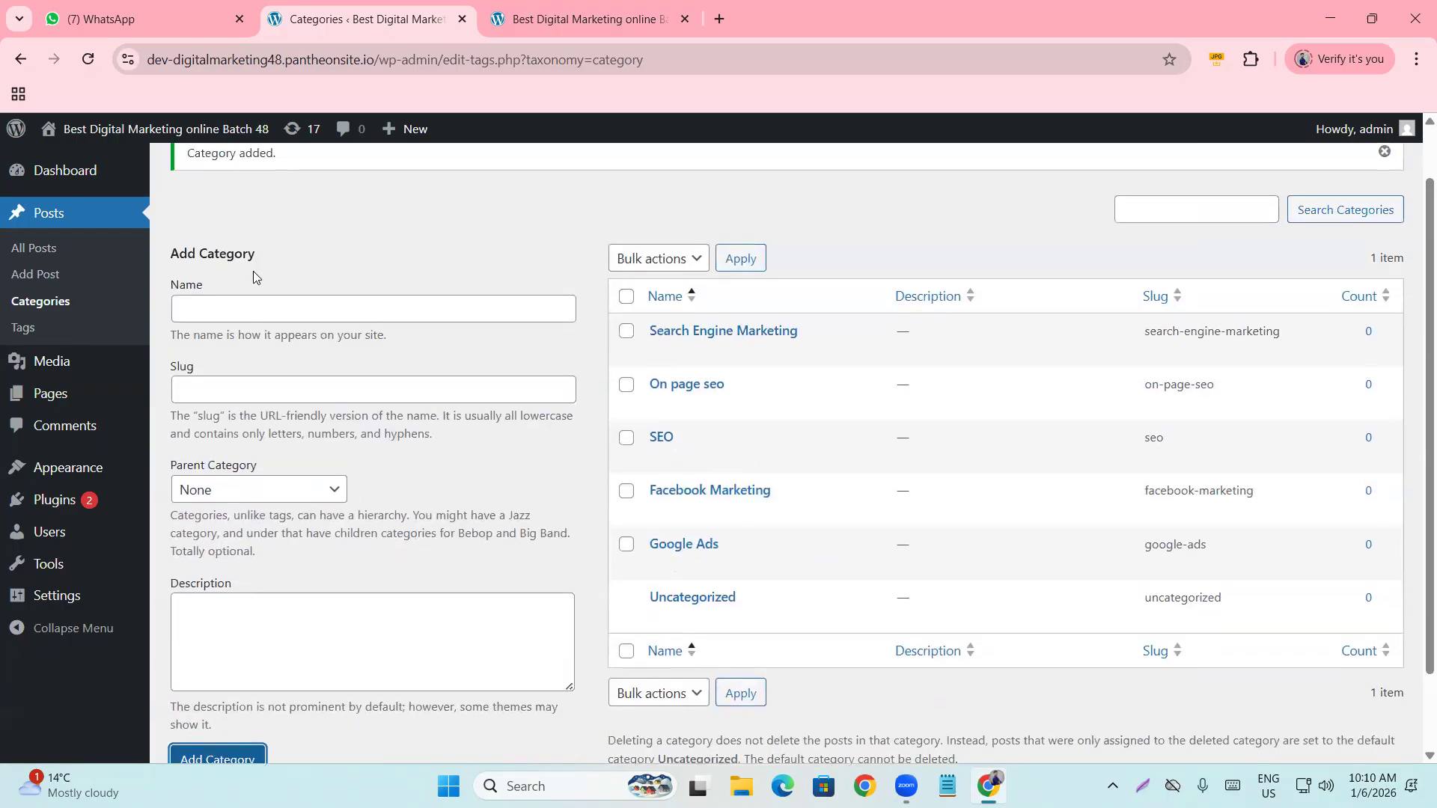
{"action": "left_click", "coordinate": [244, 310]}
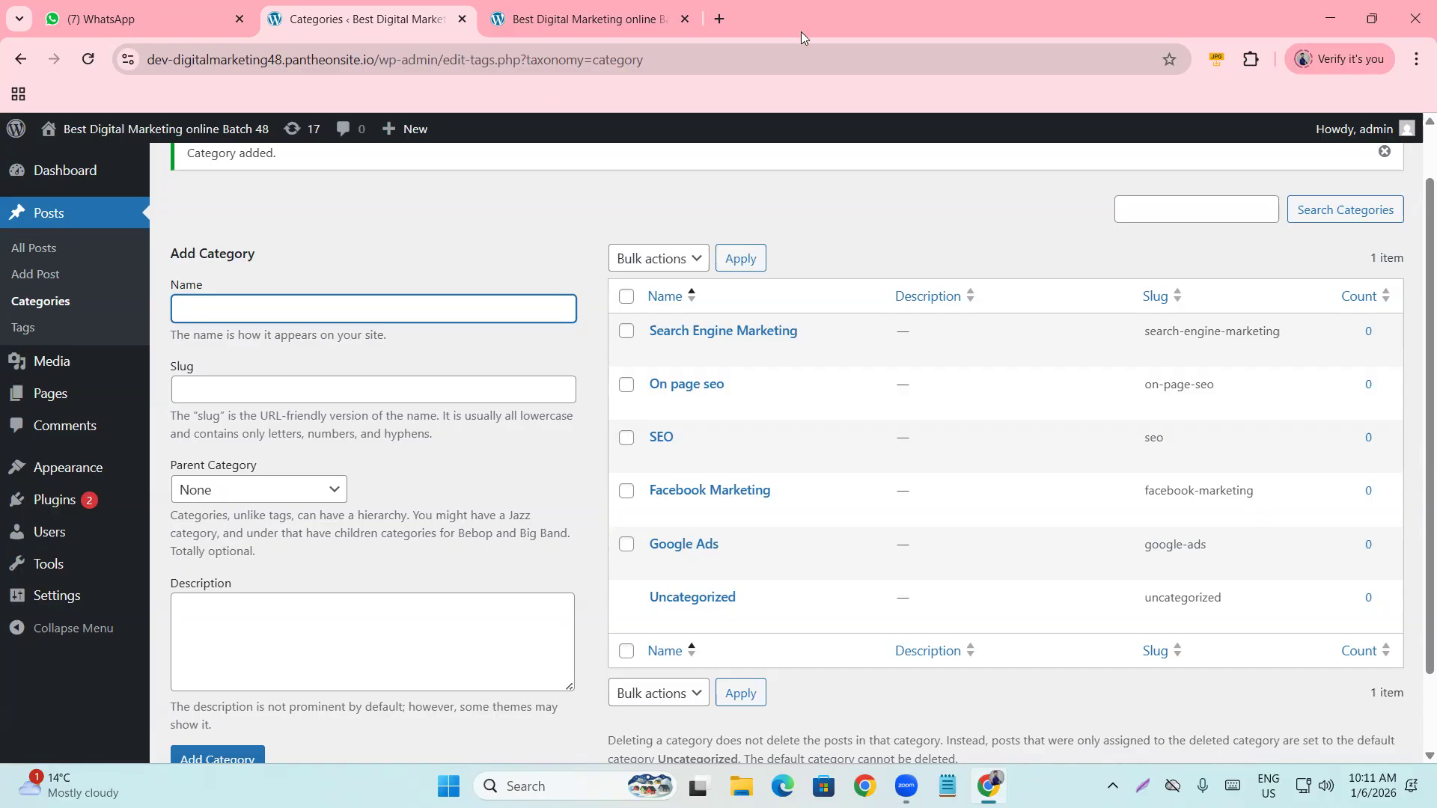
{"action": "left_click", "coordinate": [719, 20]}
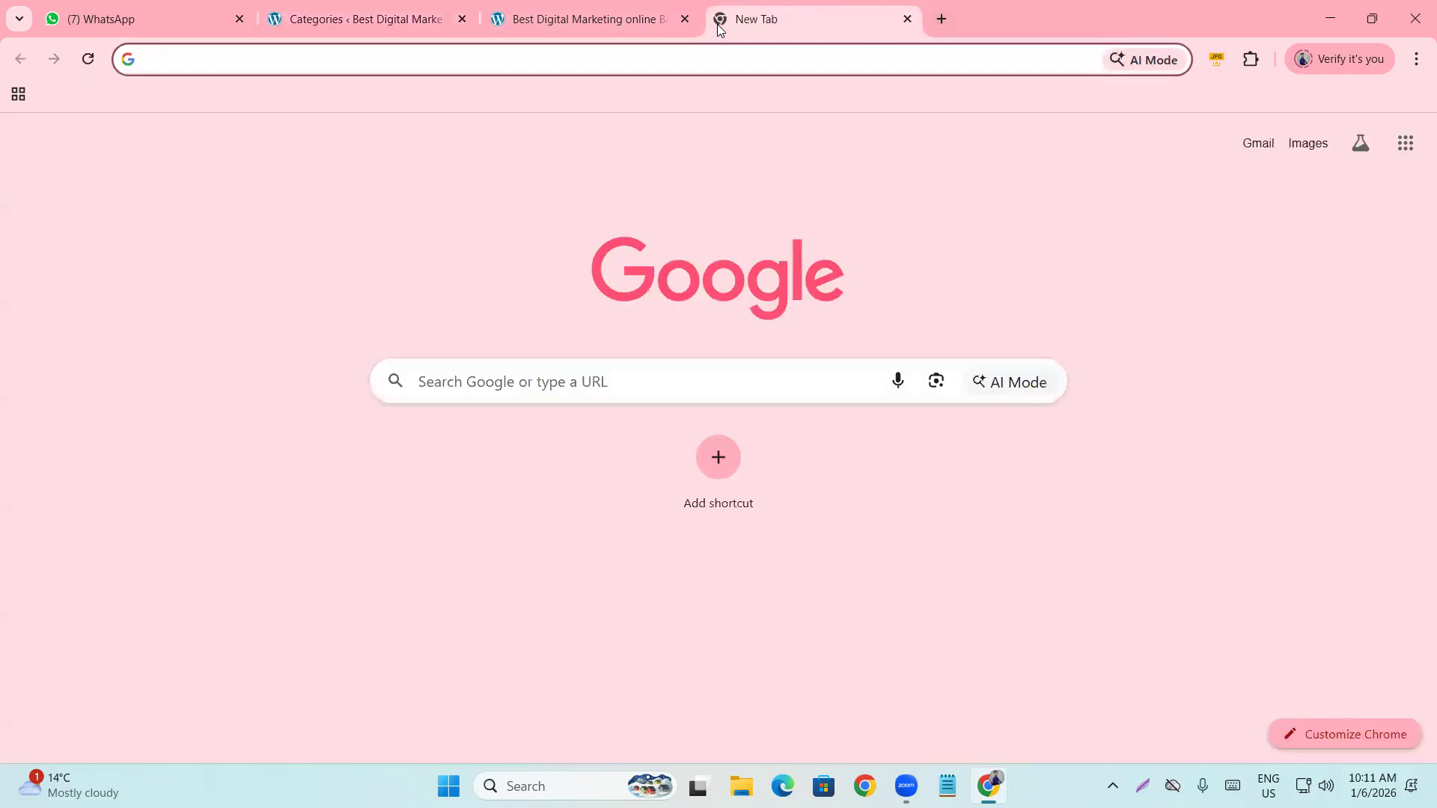
Search Google for 'google ads', then search 'bing ads' in a new tab.
{"action": "type", "text": "google ads"}
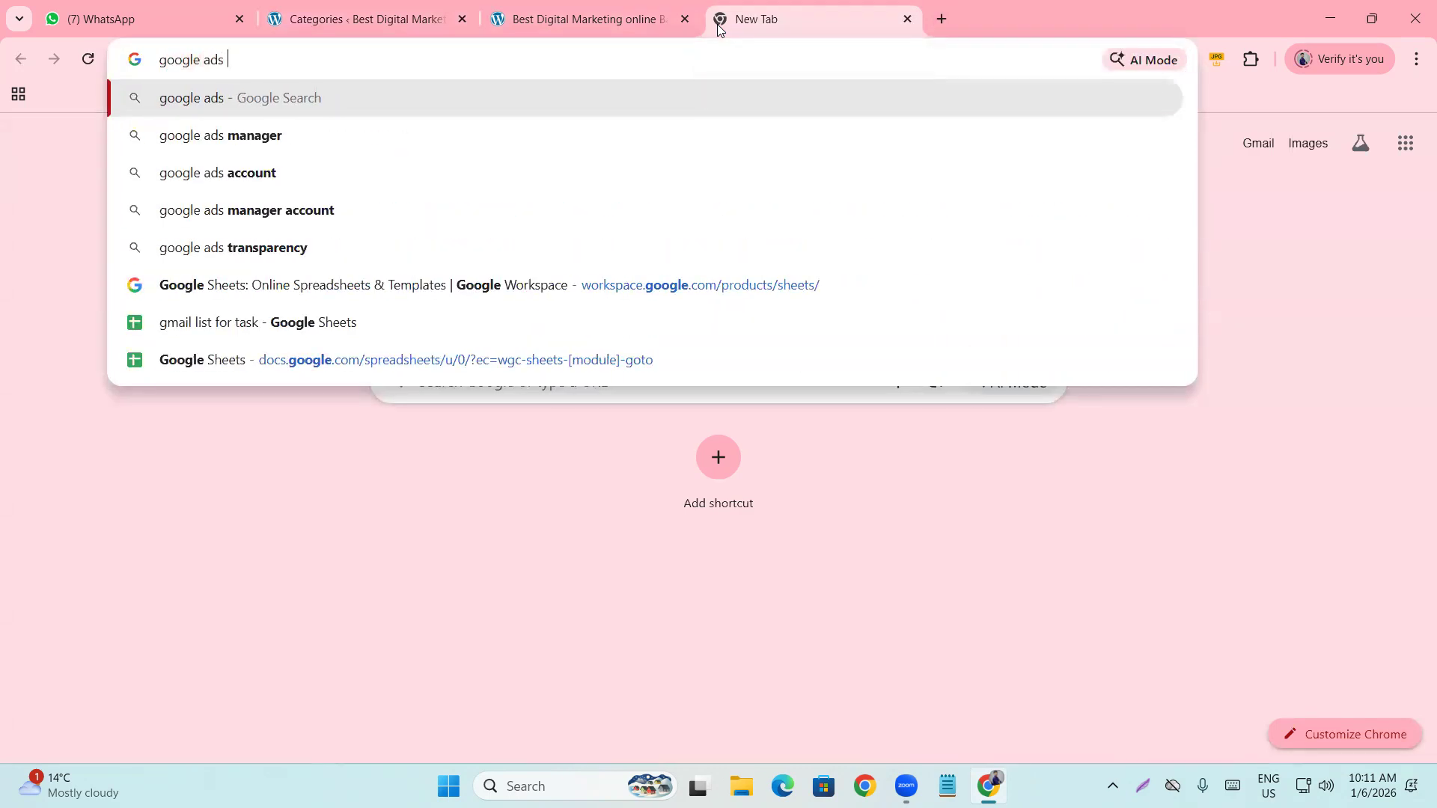
{"action": "key", "text": "Return"}
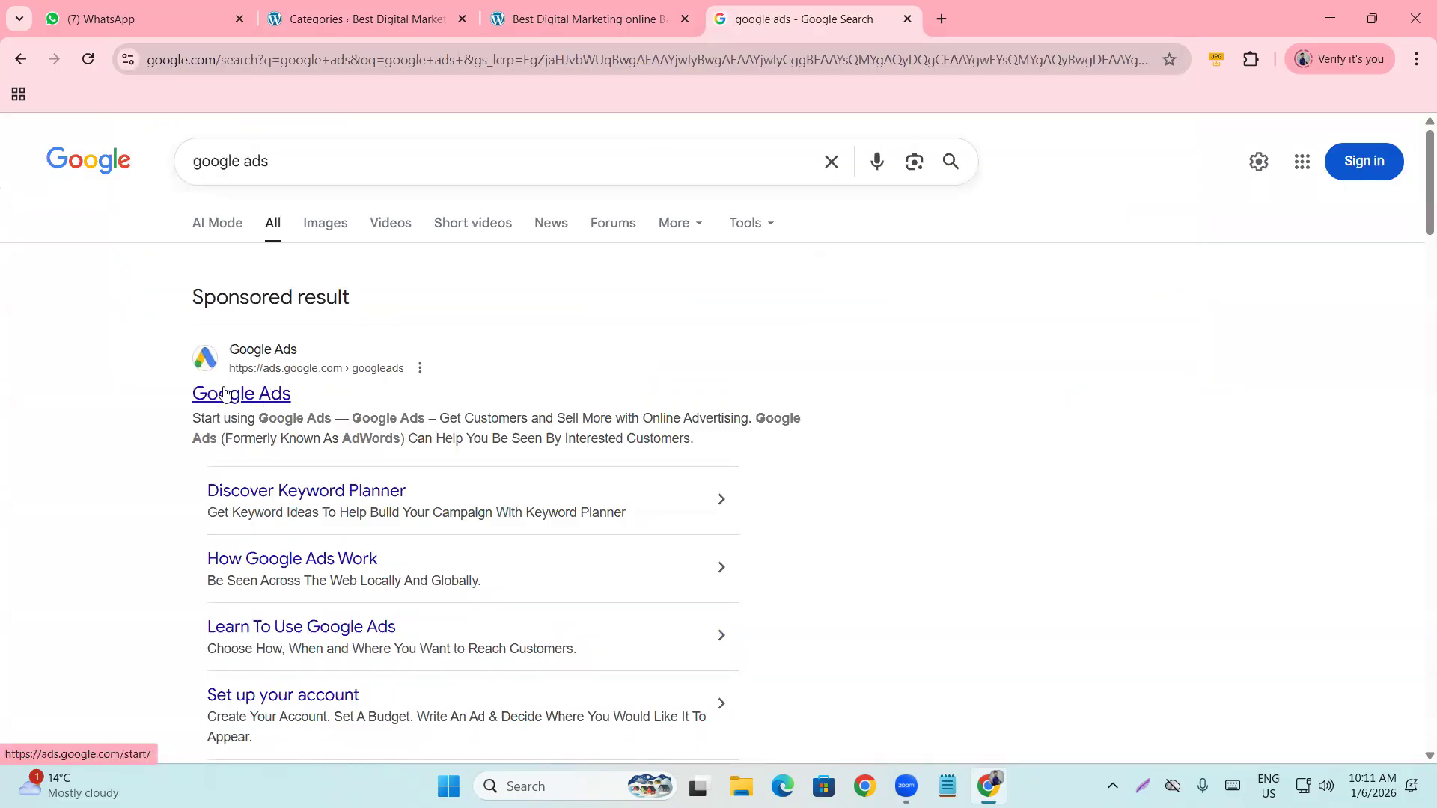
{"action": "left_click", "coordinate": [941, 27]}
{"action": "type", "text": "bing"}
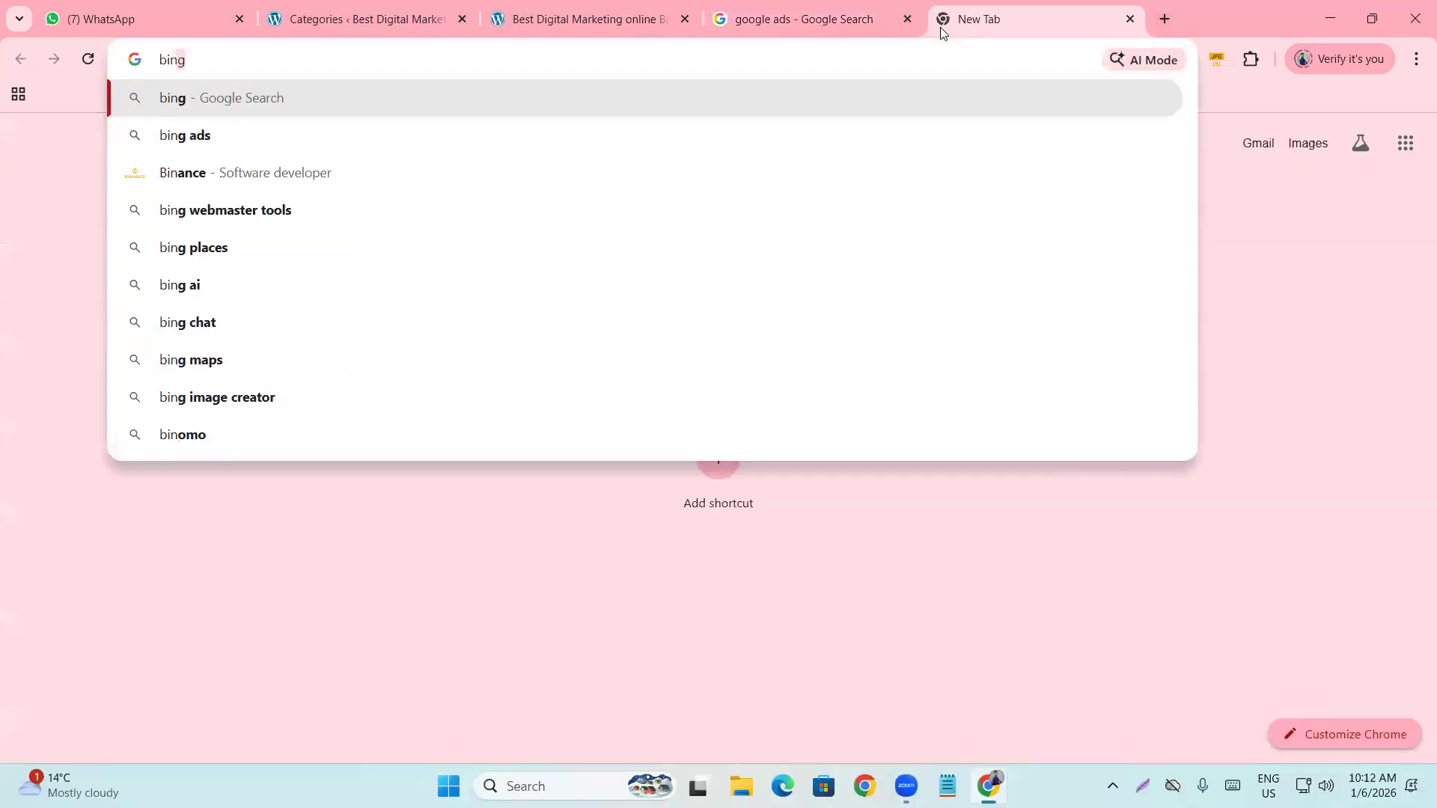
{"action": "type", "text": " ads"}
{"action": "key", "text": "Return"}
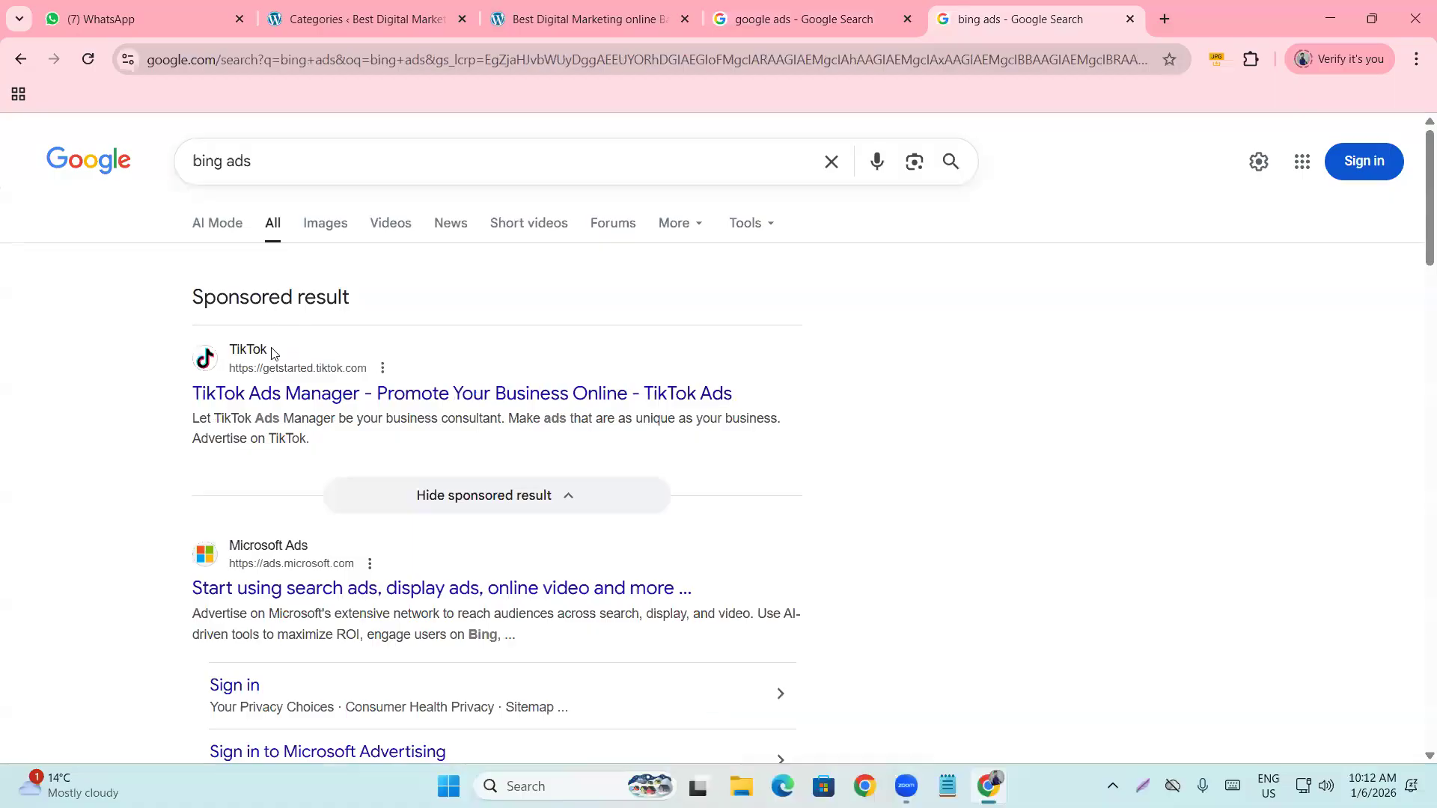
Change the query to 'bing adwords' and open the Microsoft Ads result.
{"action": "scroll", "coordinate": [271, 356], "scroll_direction": "down", "scroll_amount": 10}
{"action": "scroll", "coordinate": [269, 361], "scroll_direction": "down", "scroll_amount": 9}
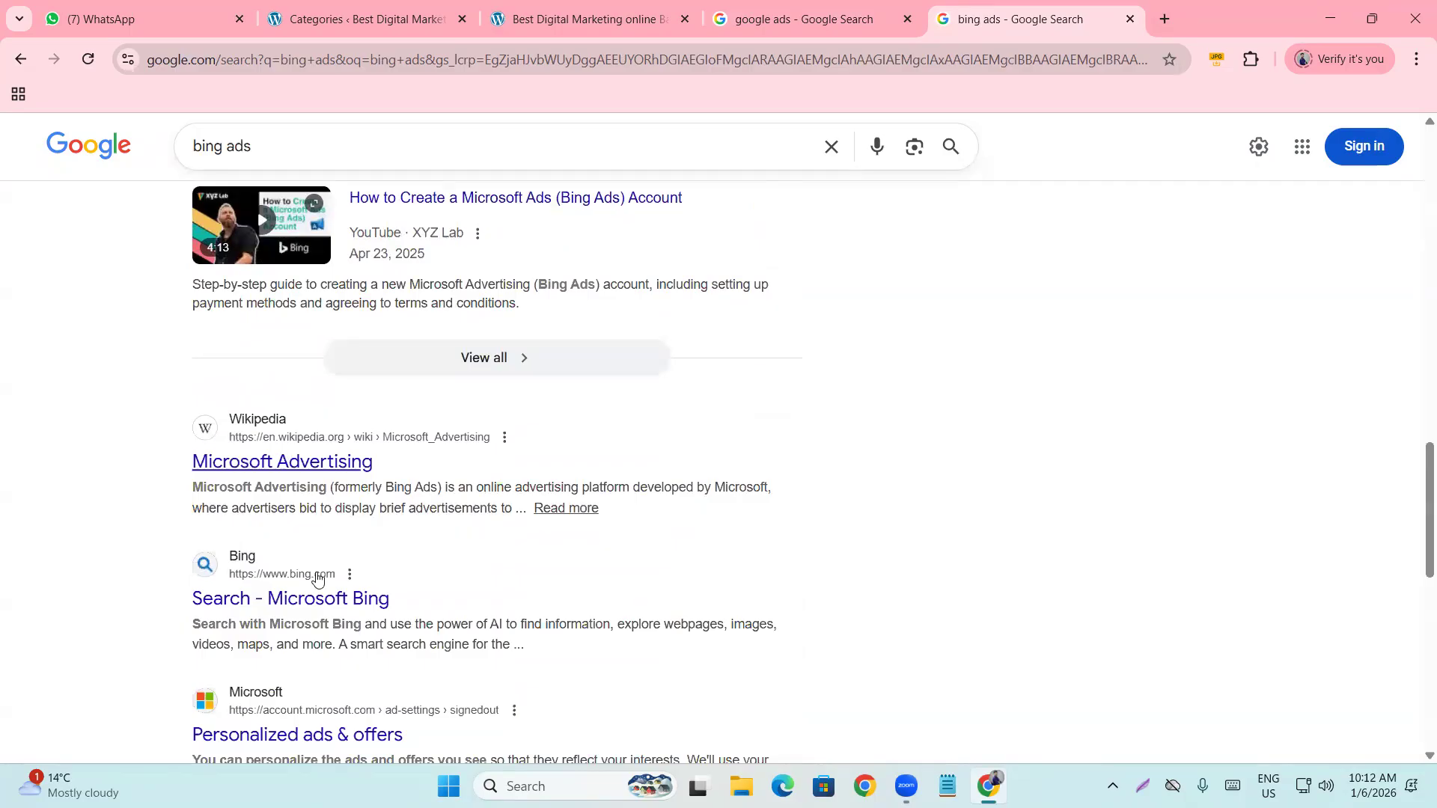
{"action": "scroll", "coordinate": [321, 574], "scroll_direction": "up", "scroll_amount": 10}
{"action": "left_click", "coordinate": [284, 157]}
{"action": "key", "text": "BackSpace"}
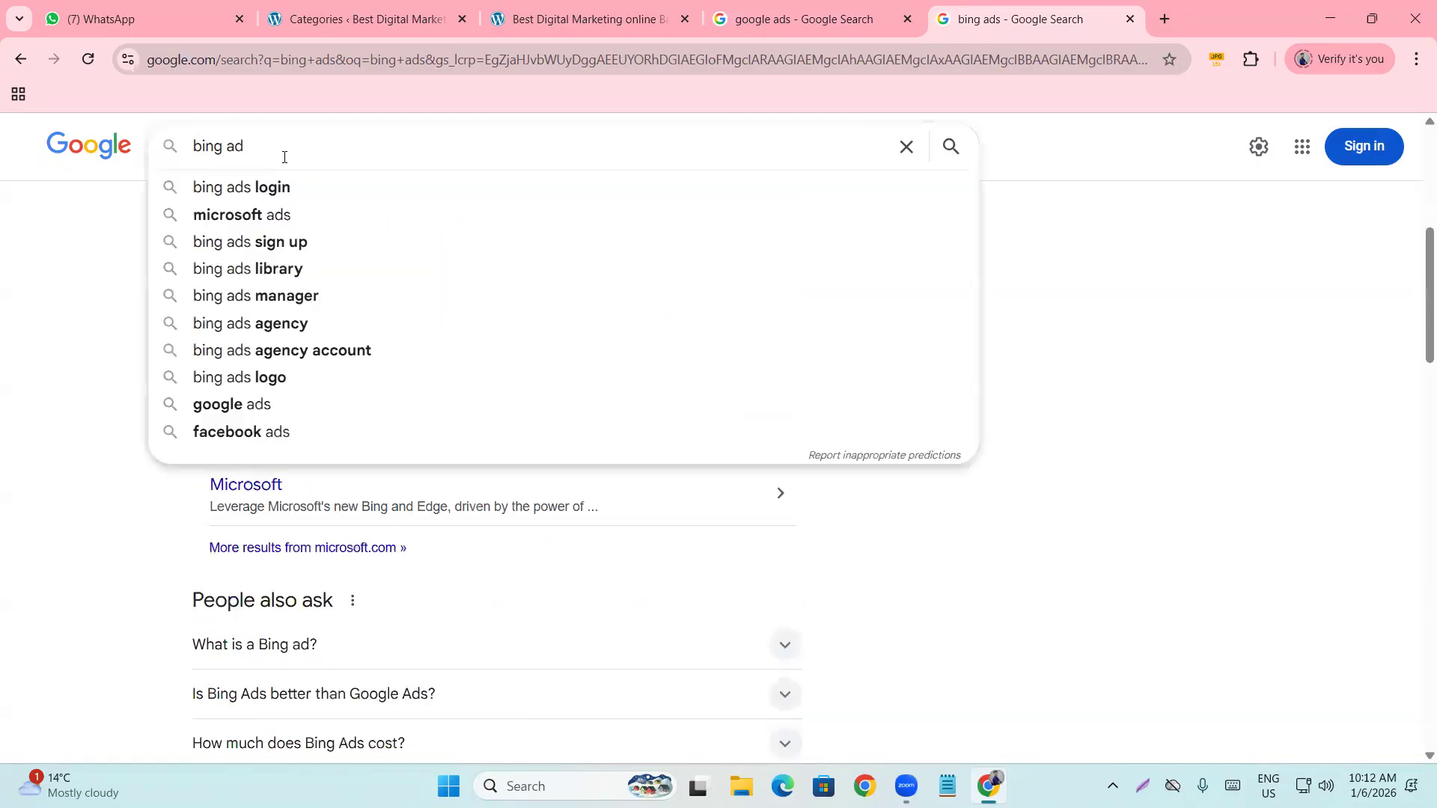
{"action": "type", "text": "words"}
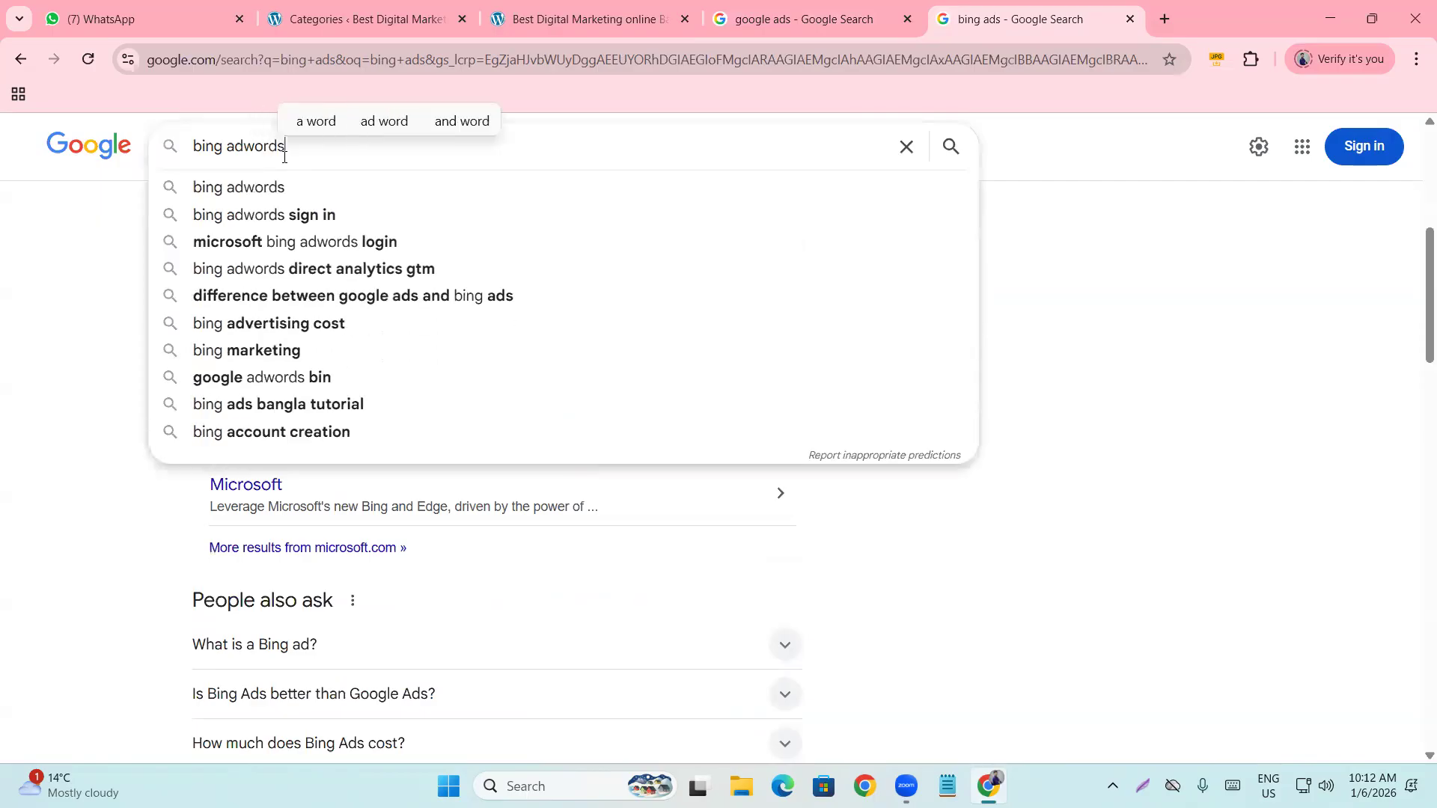
{"action": "key", "text": "Return"}
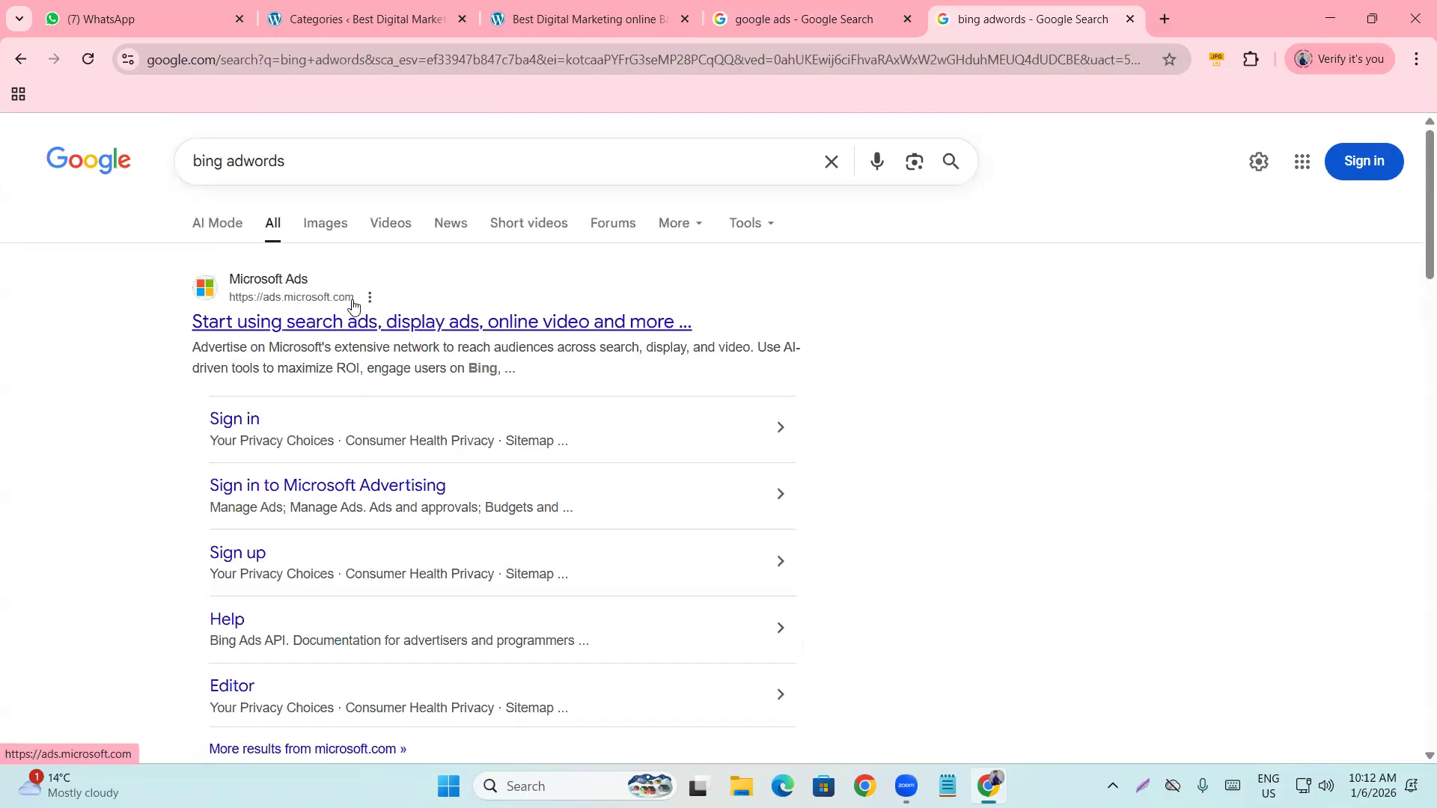
{"action": "left_click", "coordinate": [379, 328]}
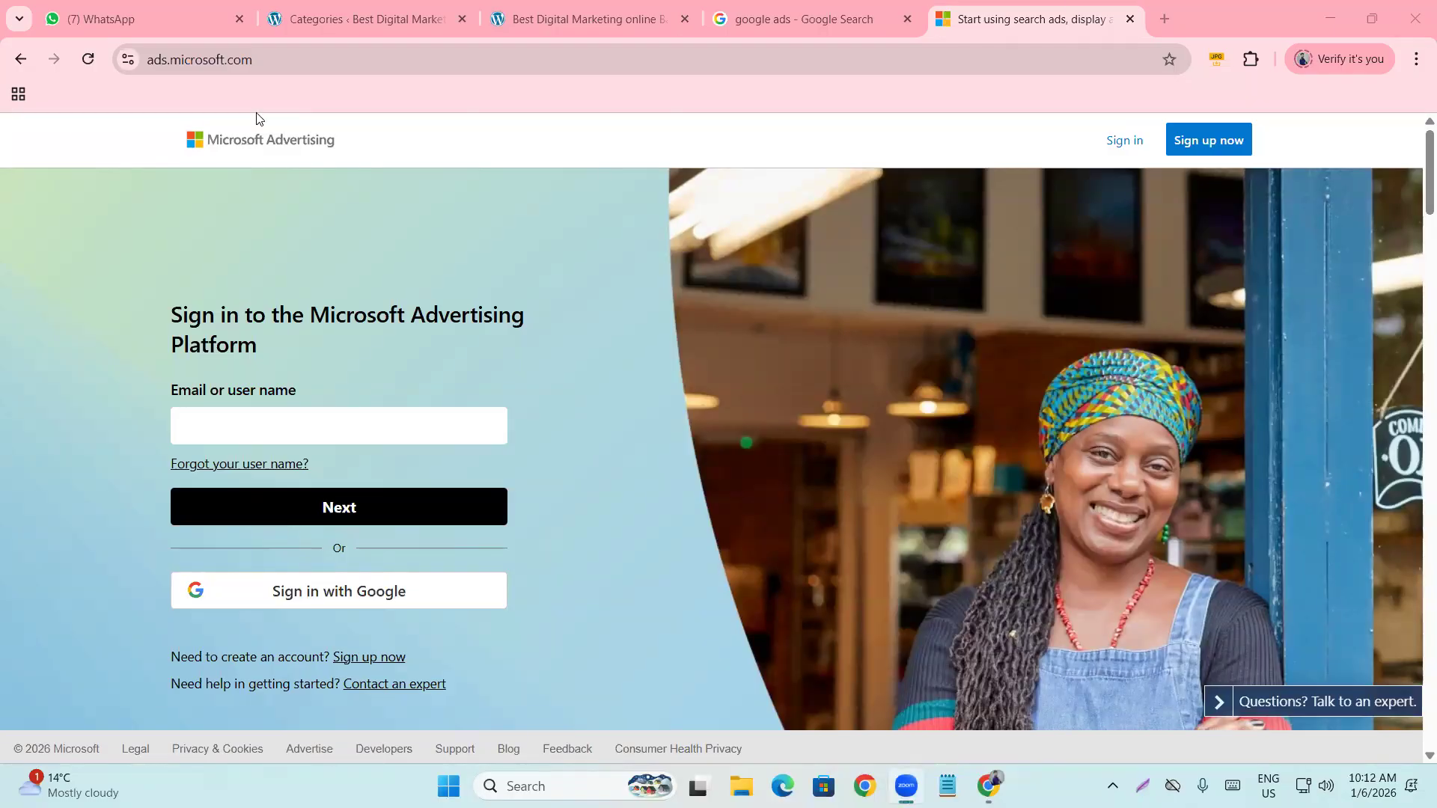
Scroll through the Microsoft Advertising sign-in page at ads.microsoft.com, then close it.
{"action": "scroll", "coordinate": [178, 282], "scroll_direction": "down", "scroll_amount": 3}
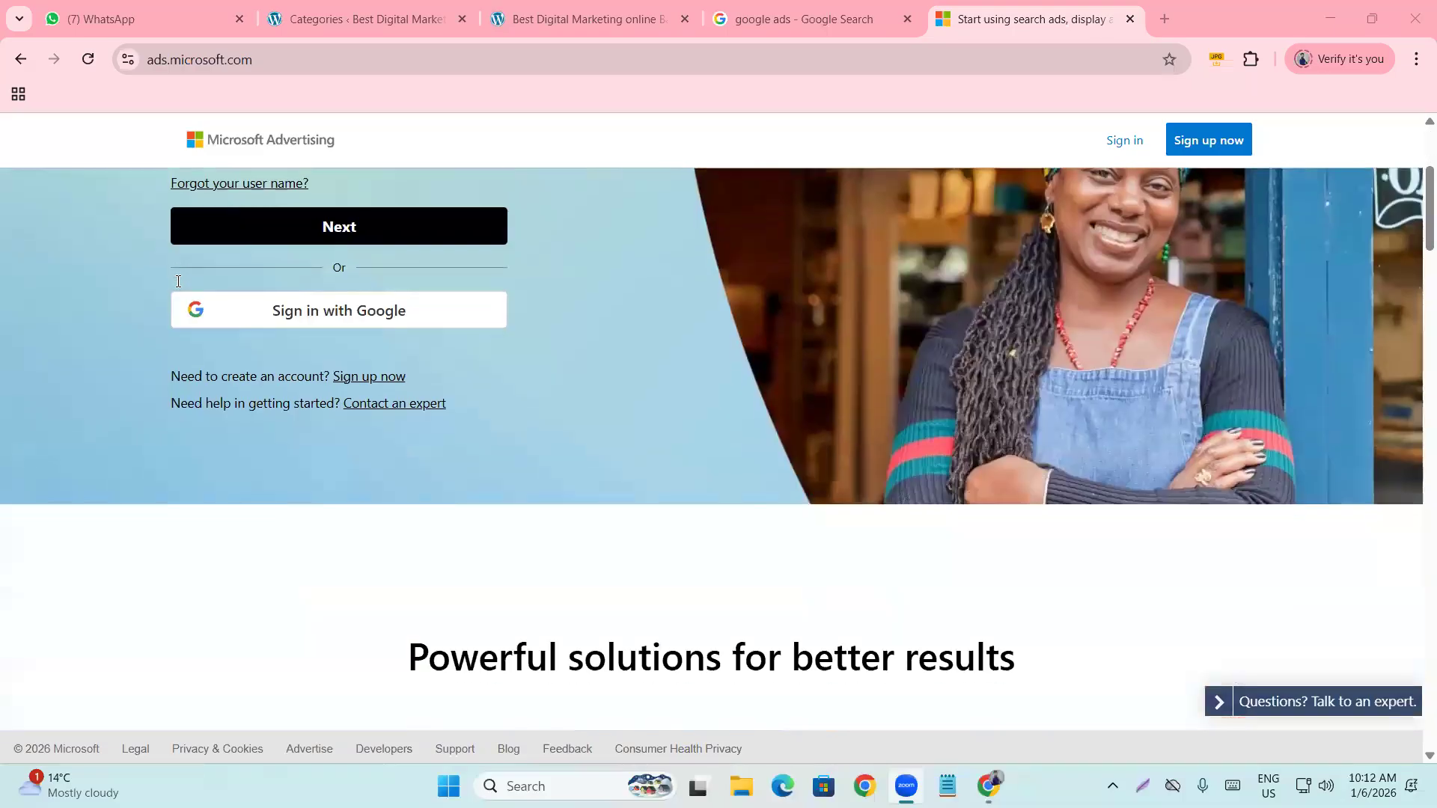
{"action": "scroll", "coordinate": [178, 281], "scroll_direction": "up", "scroll_amount": 3}
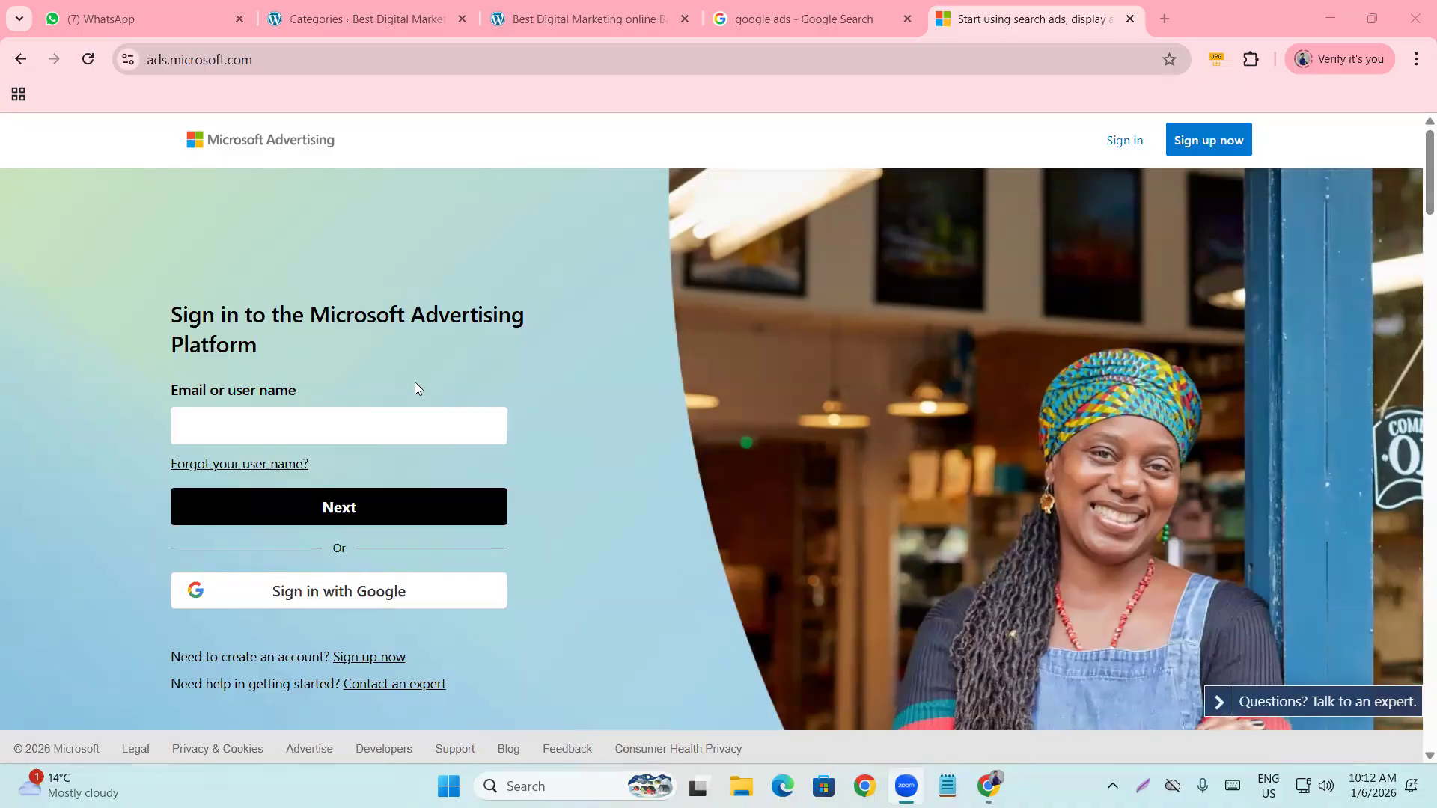
{"action": "scroll", "coordinate": [416, 387], "scroll_direction": "down", "scroll_amount": 10}
{"action": "scroll", "coordinate": [404, 404], "scroll_direction": "up", "scroll_amount": 8}
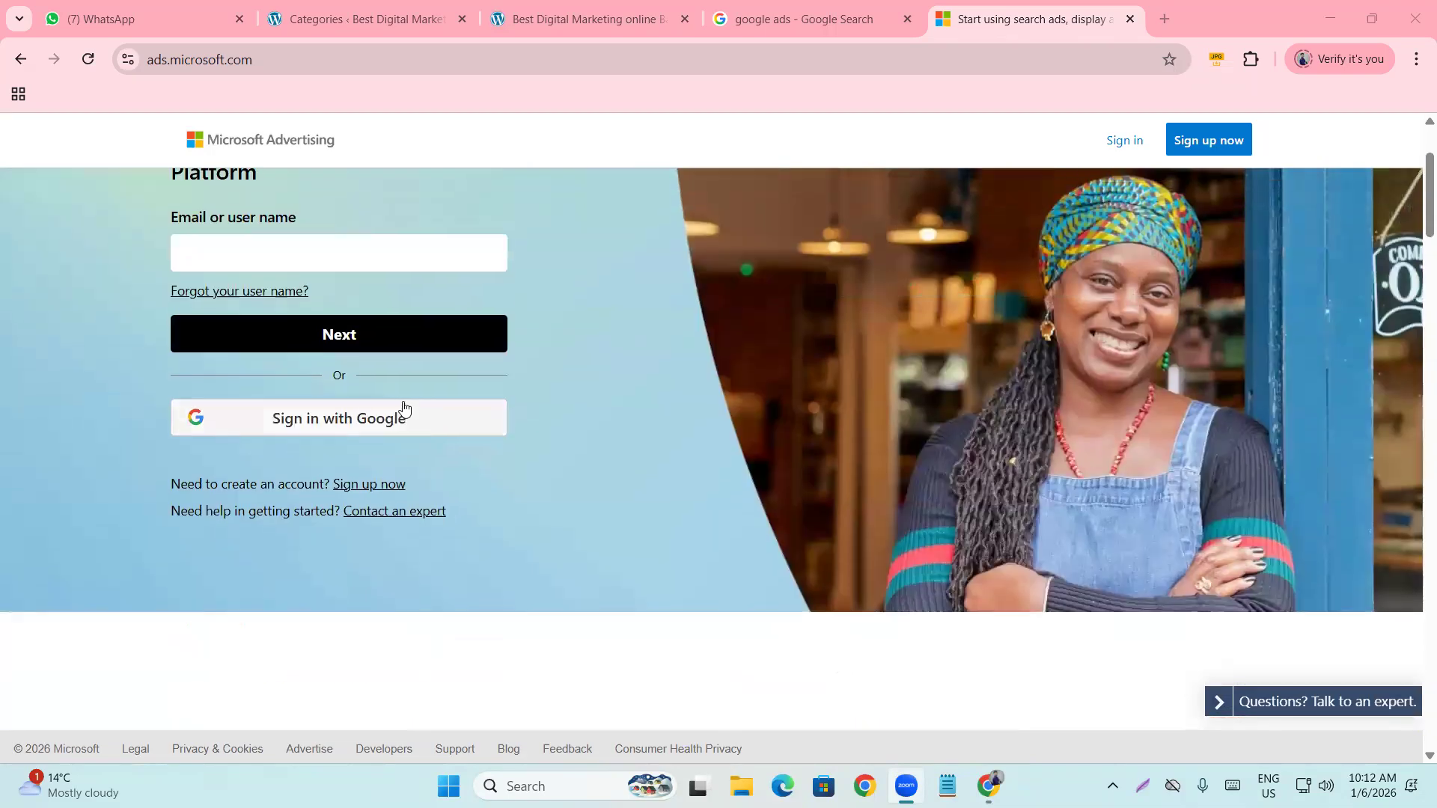
{"action": "scroll", "coordinate": [404, 409], "scroll_direction": "up", "scroll_amount": 2}
{"action": "scroll", "coordinate": [380, 405], "scroll_direction": "down", "scroll_amount": 5}
{"action": "scroll", "coordinate": [380, 404], "scroll_direction": "up", "scroll_amount": 5}
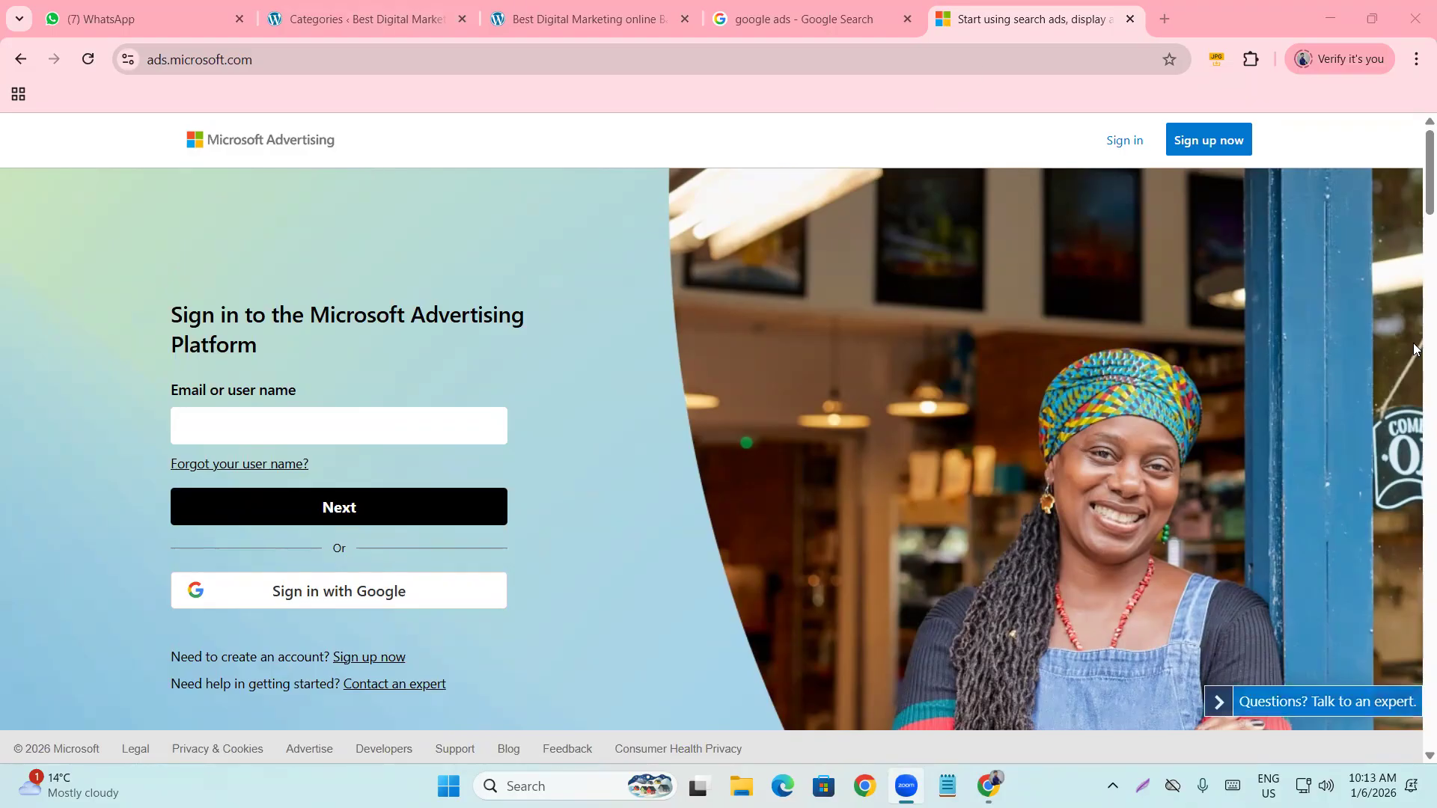
{"action": "left_click", "coordinate": [1129, 19]}
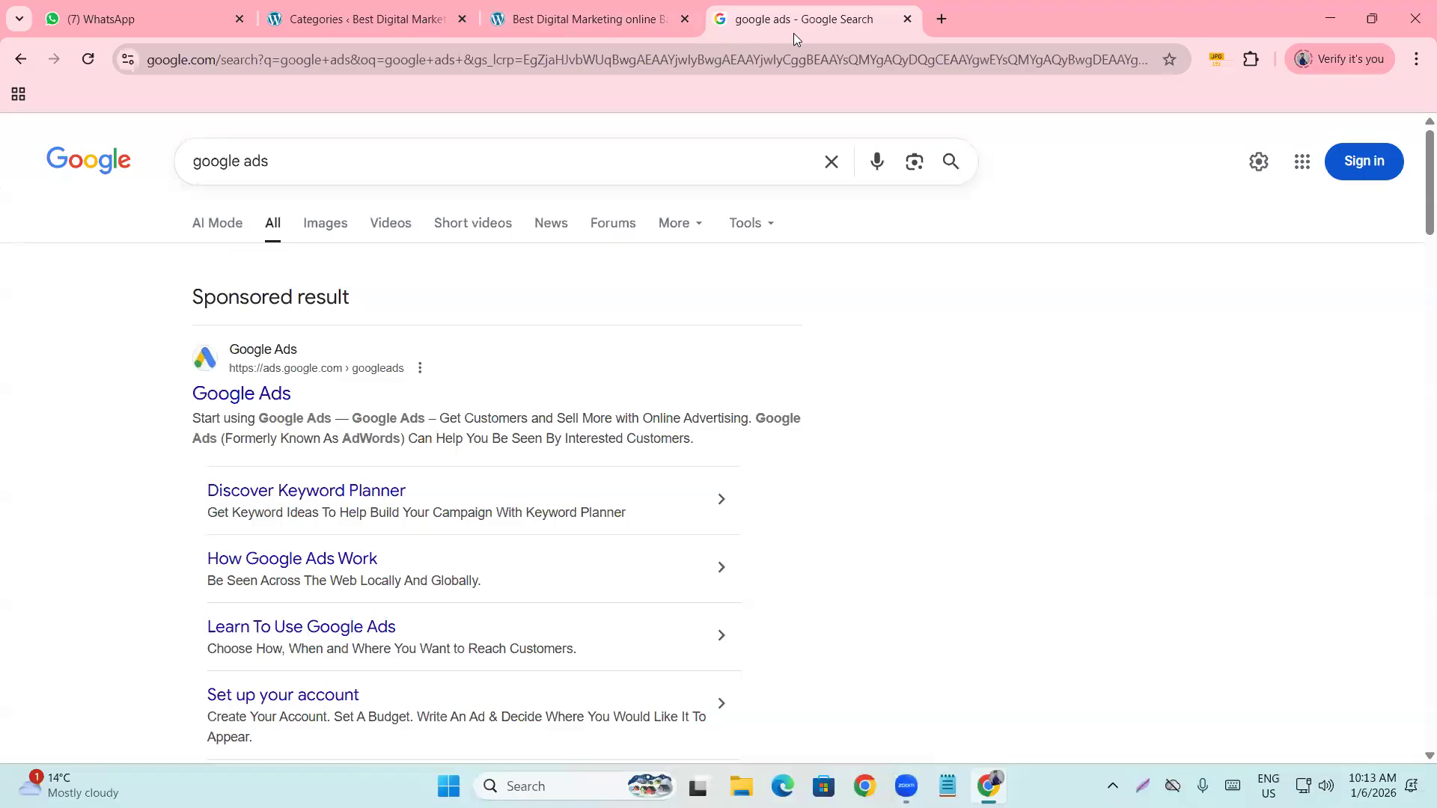
Close the google ads search and return to the WordPress Categories page.
{"action": "left_click", "coordinate": [906, 20]}
{"action": "left_click", "coordinate": [351, 19]}
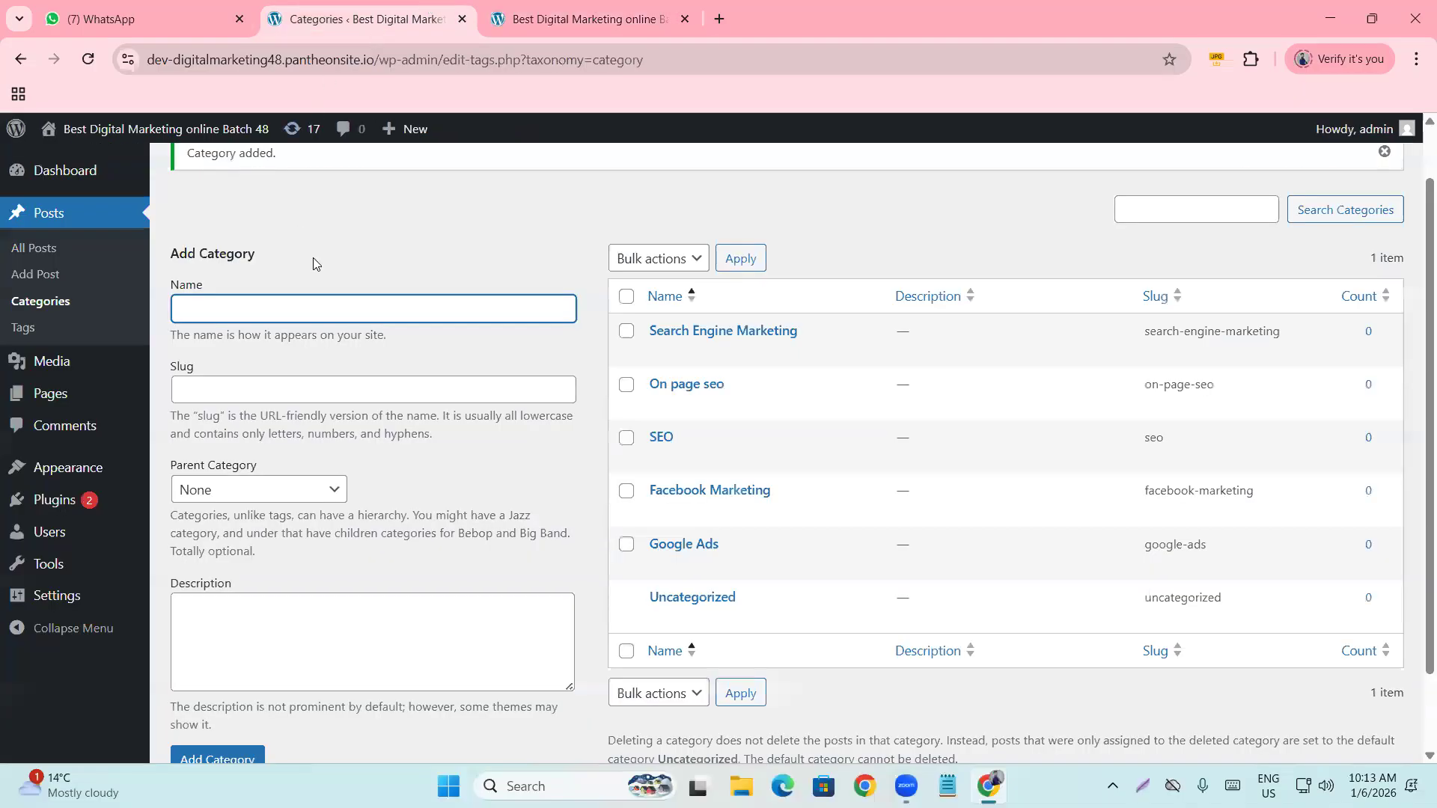
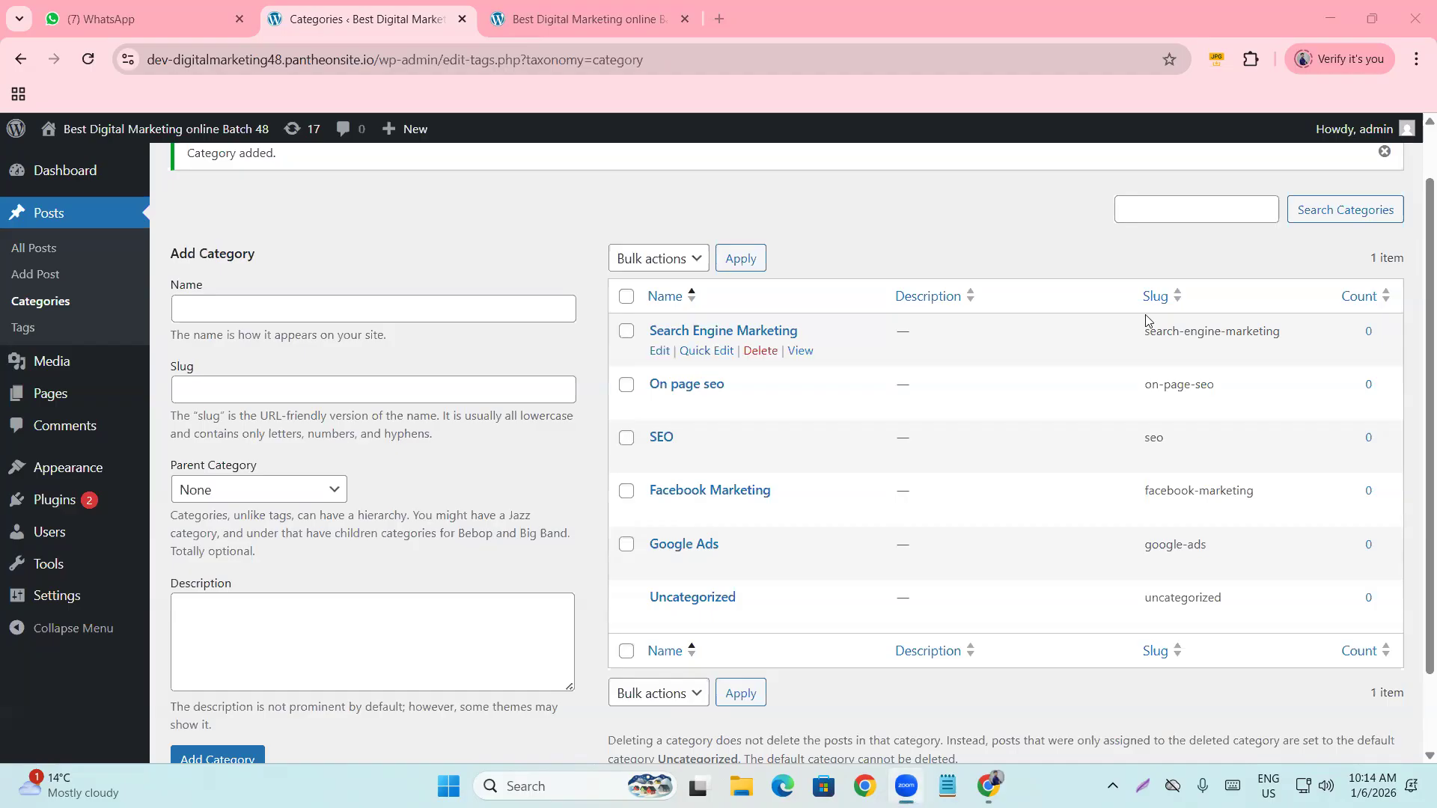
Go to Posts > Tags and add the tag 'Digital marketing'.
{"action": "scroll", "coordinate": [823, 397], "scroll_direction": "up", "scroll_amount": 2}
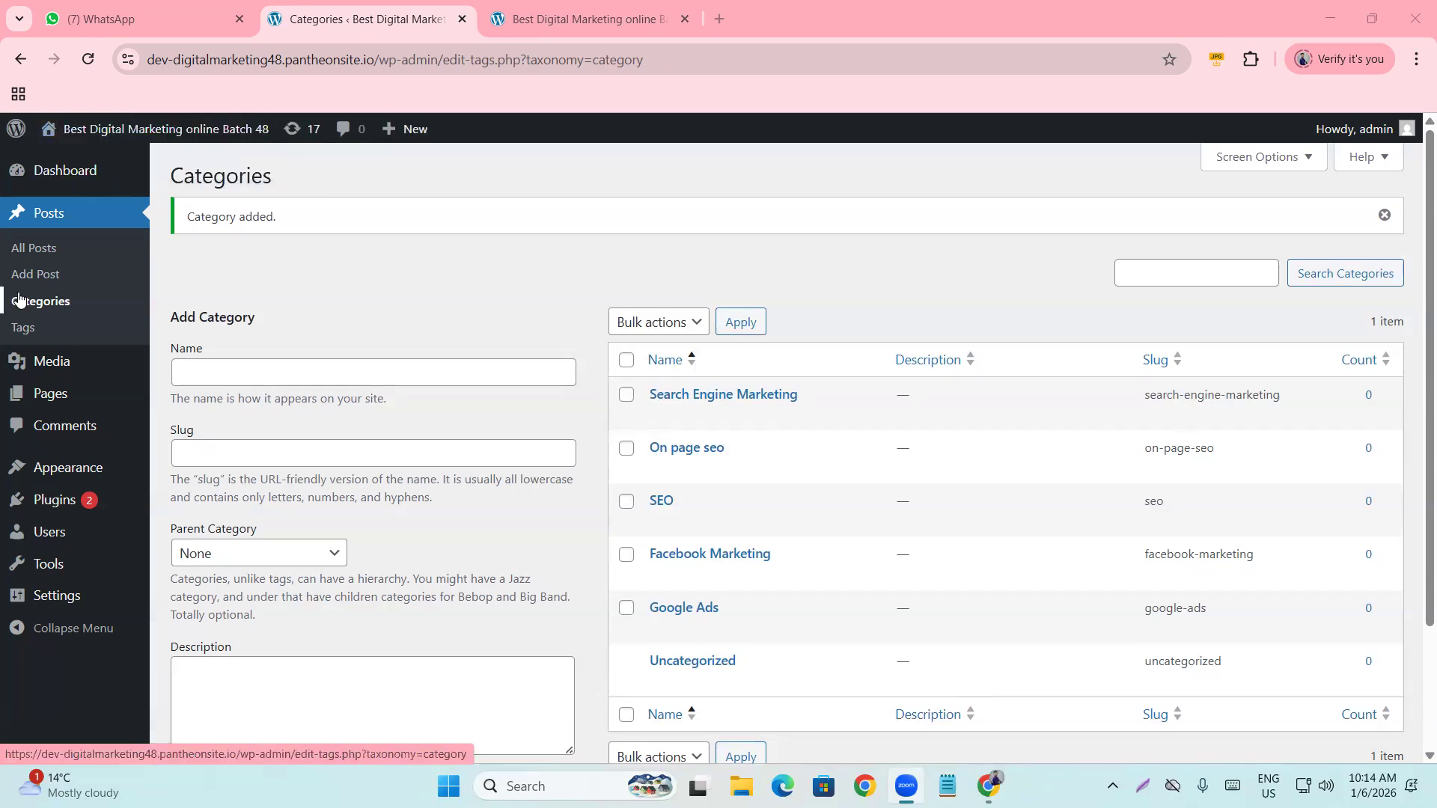
{"action": "scroll", "coordinate": [599, 310], "scroll_direction": "down", "scroll_amount": 2}
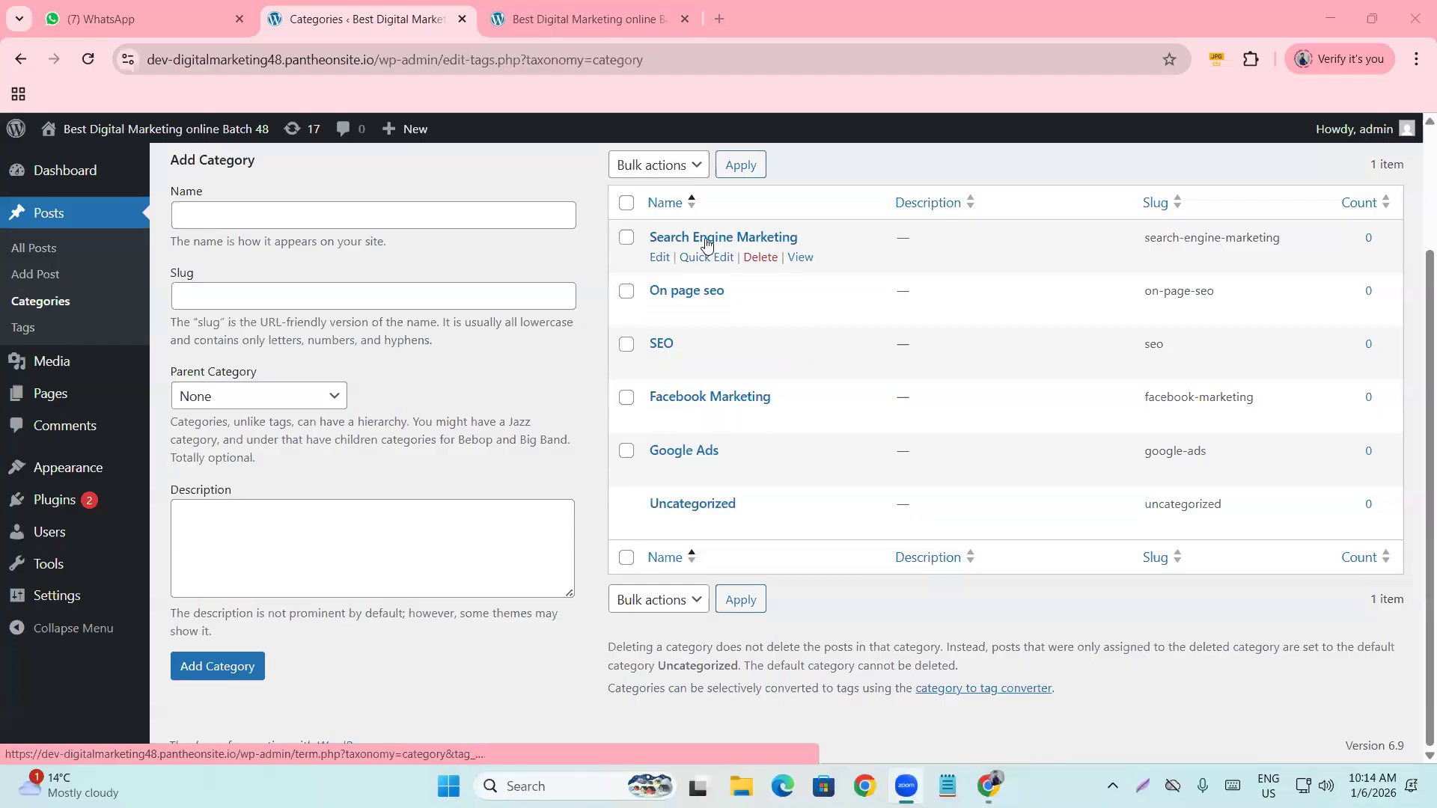
{"action": "scroll", "coordinate": [419, 300], "scroll_direction": "up", "scroll_amount": 1}
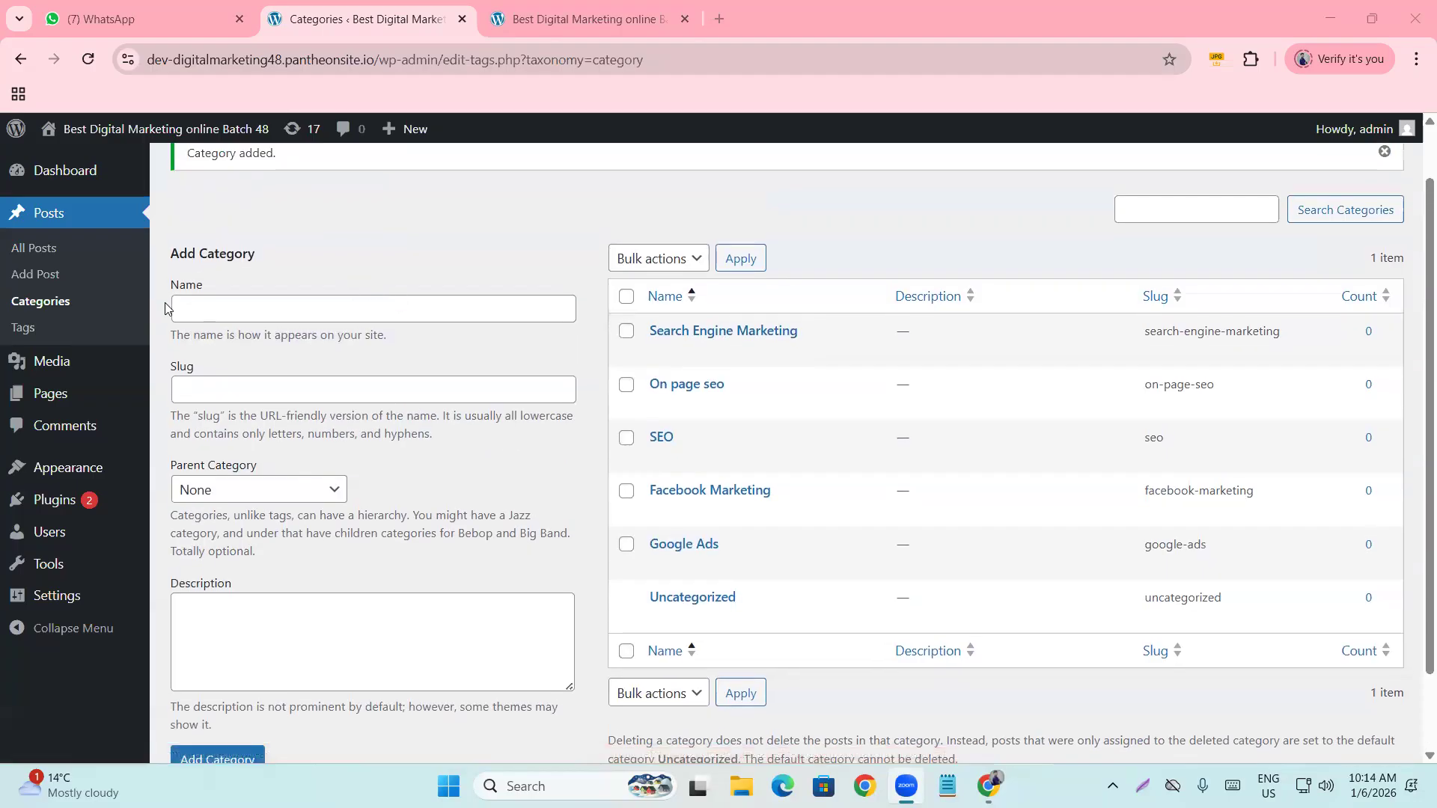
{"action": "scroll", "coordinate": [299, 315], "scroll_direction": "down", "scroll_amount": 1}
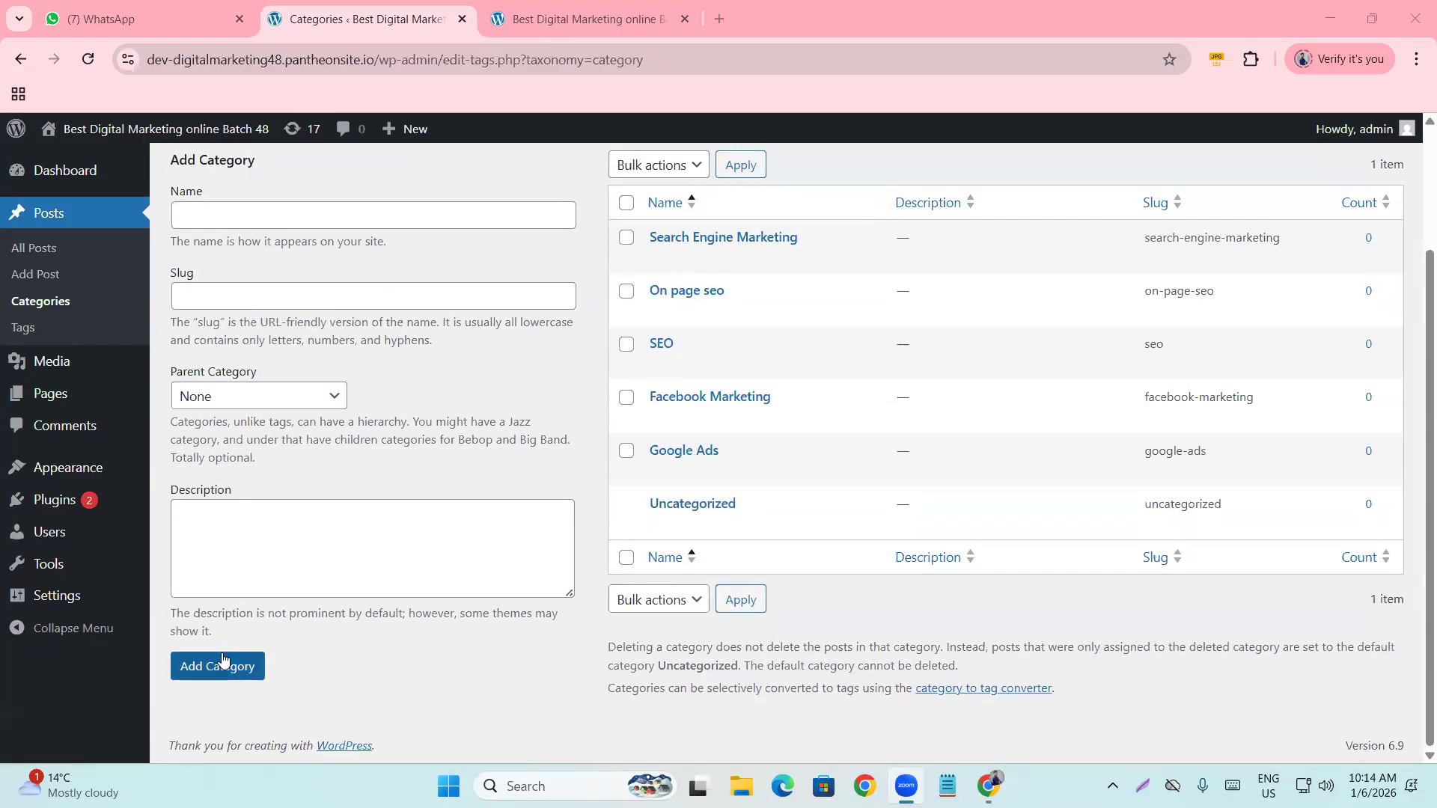
{"action": "scroll", "coordinate": [939, 311], "scroll_direction": "up", "scroll_amount": 2}
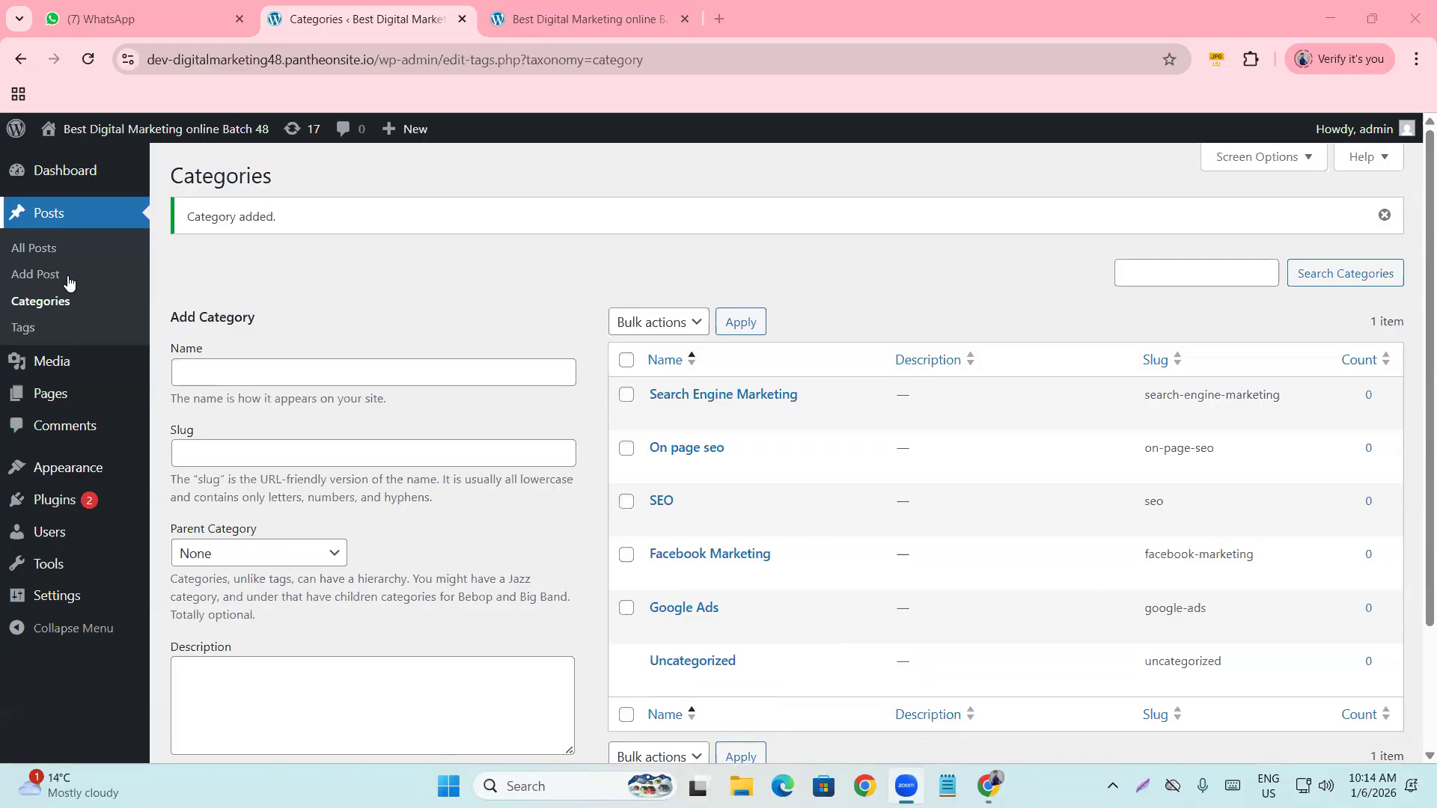
{"action": "left_click", "coordinate": [24, 328]}
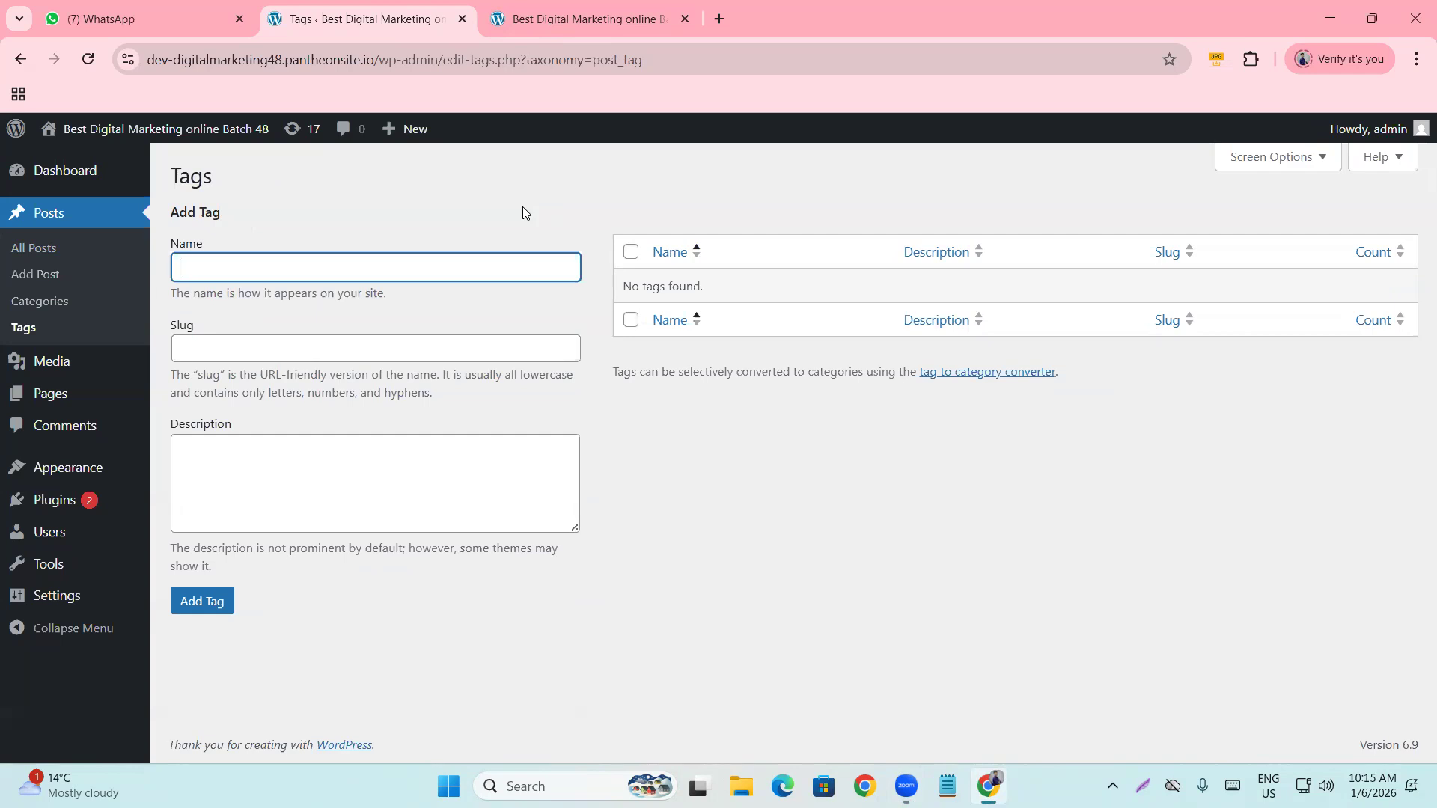
{"action": "mouse_move", "coordinate": [255, 142]}
{"action": "mouse_move", "coordinate": [155, 139]}
{"action": "type", "text": "Digital marketing"}
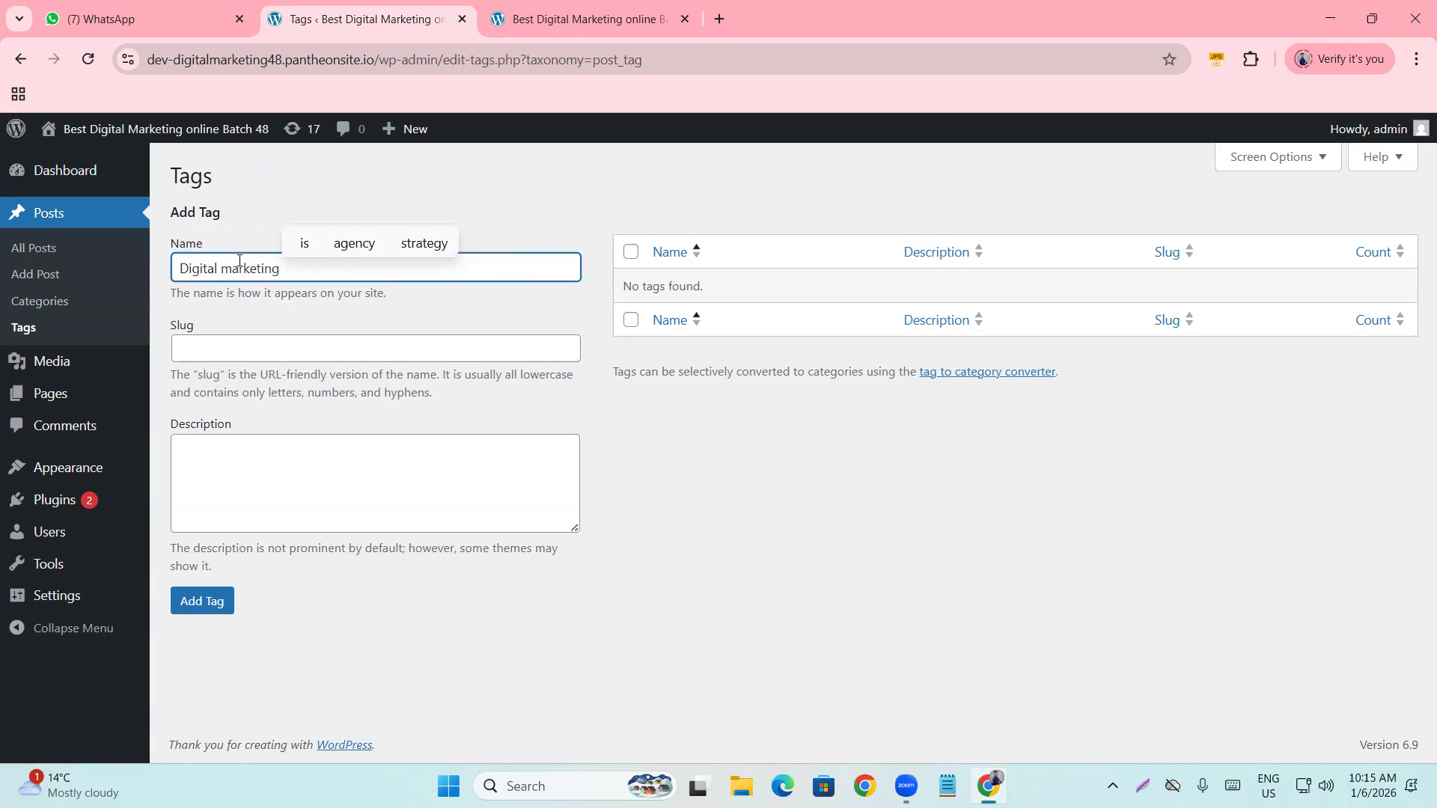
{"action": "left_click", "coordinate": [210, 600]}
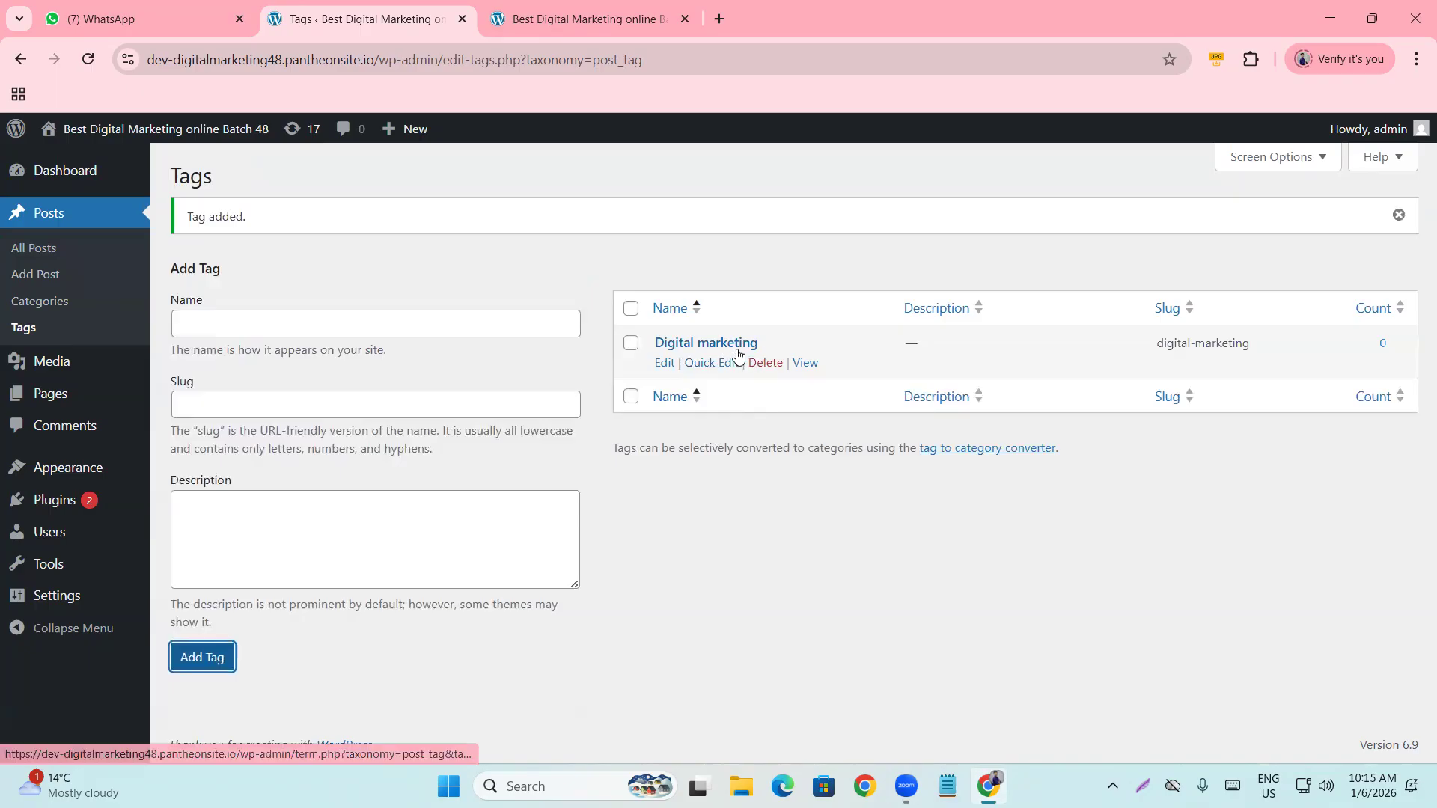
Add two more tags, 'seo' and 'wordpress'.
{"action": "left_click", "coordinate": [240, 325]}
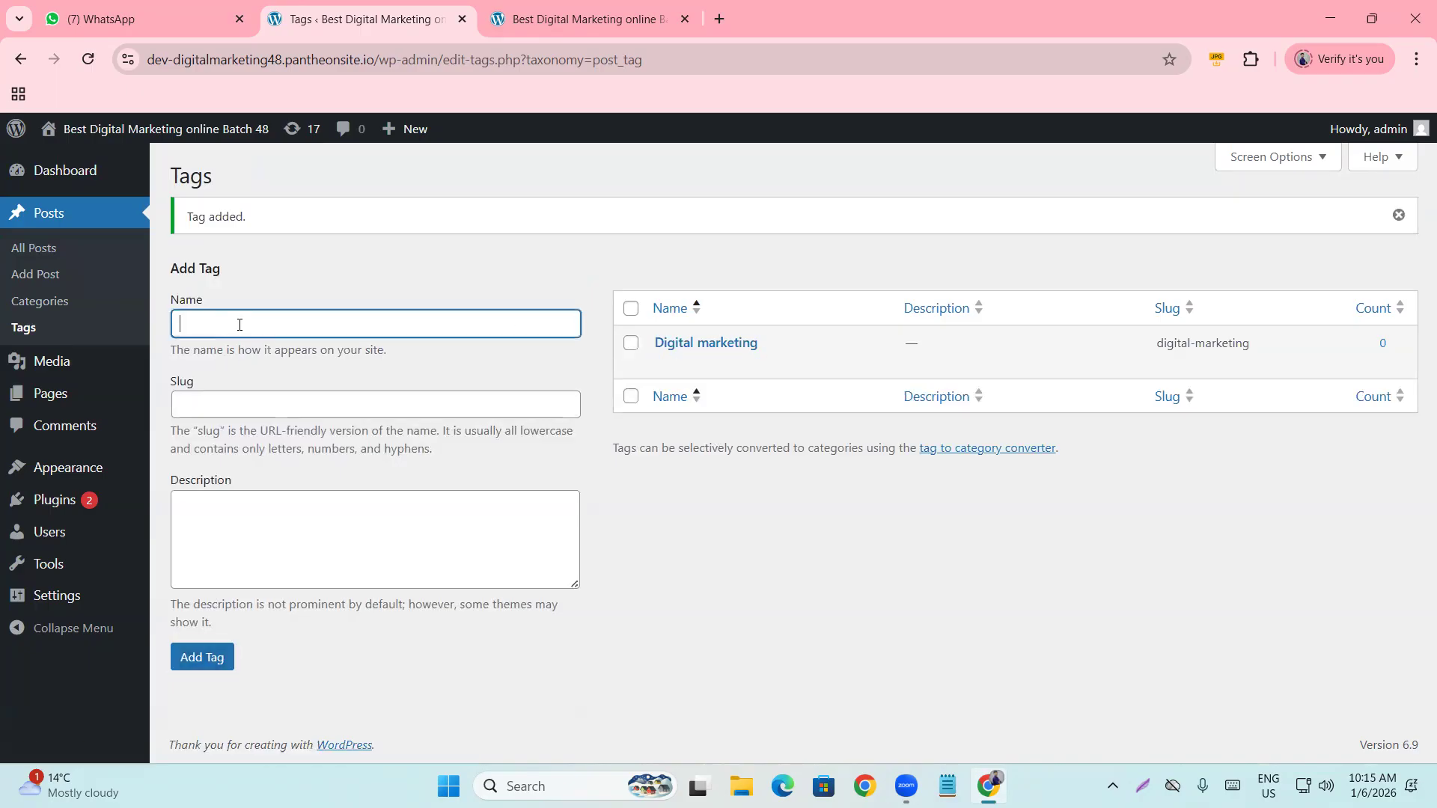
{"action": "type", "text": "seo"}
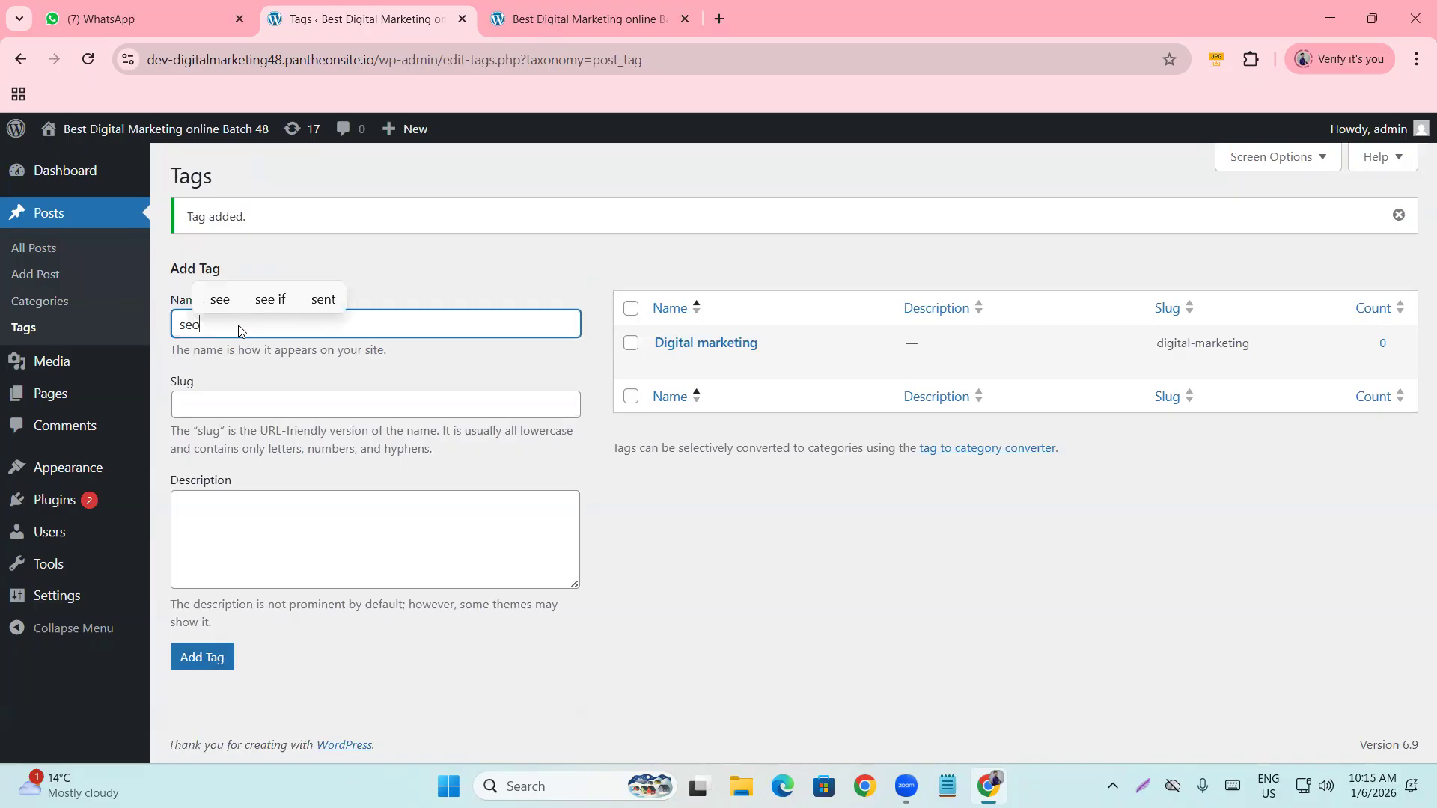
{"action": "left_click", "coordinate": [198, 665]}
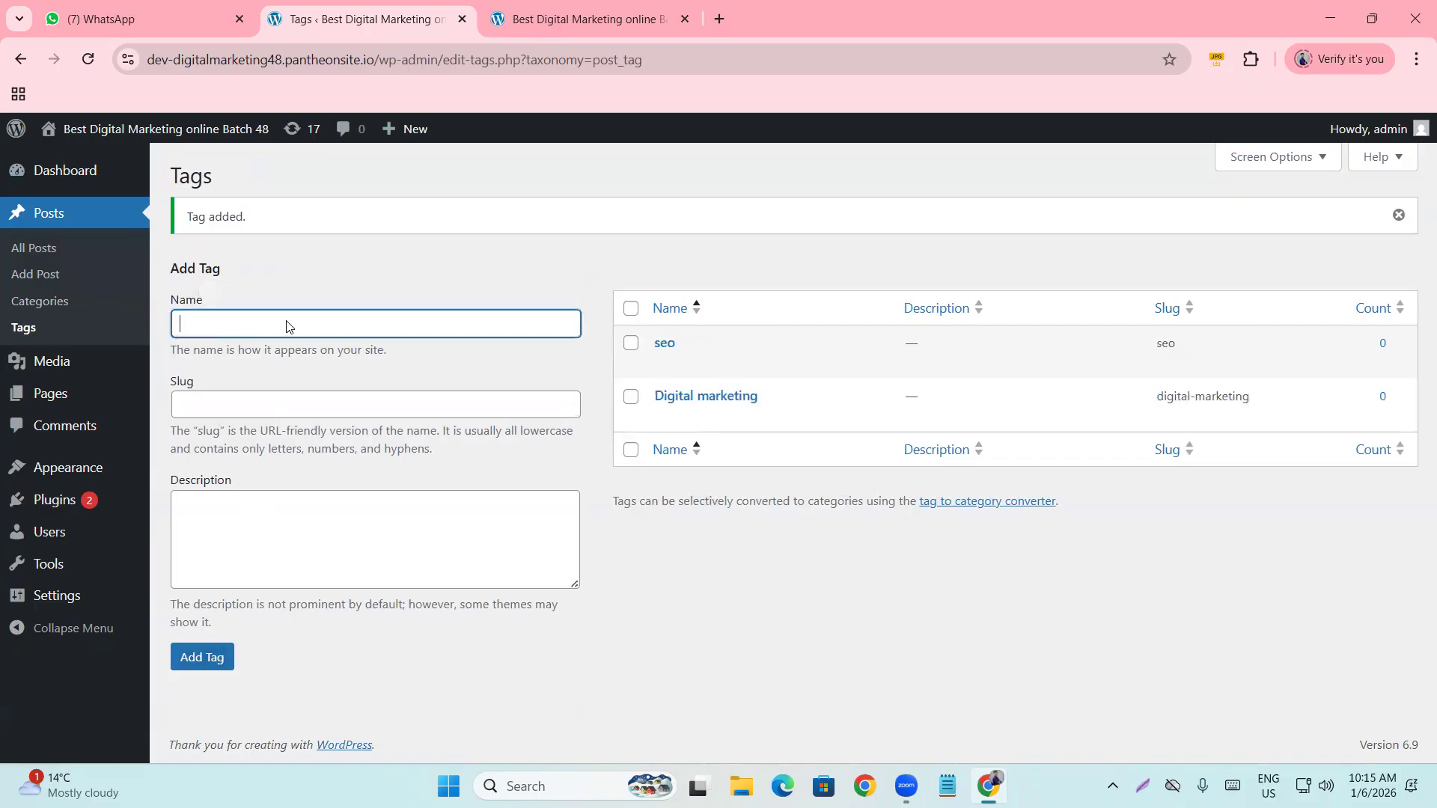
{"action": "type", "text": "wordpress"}
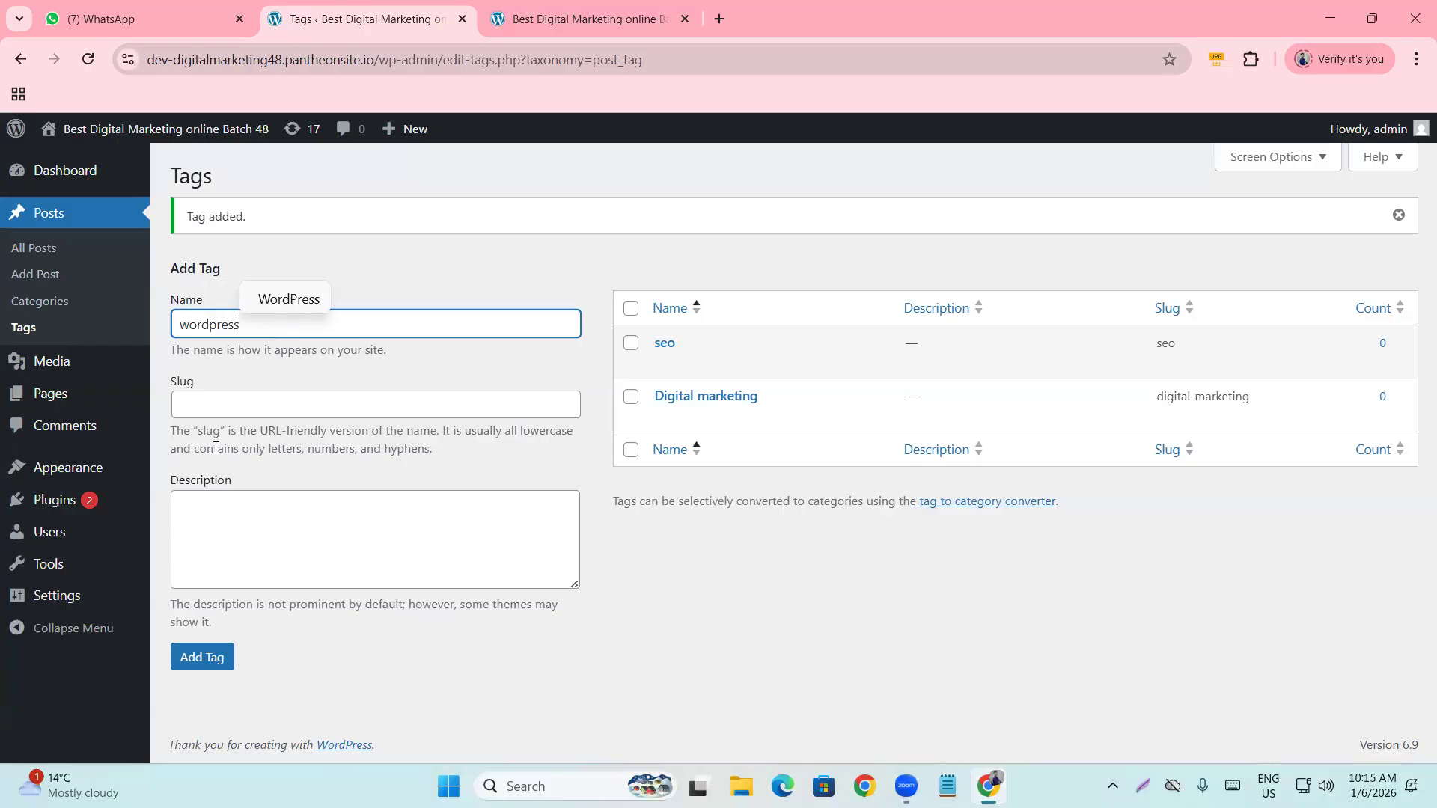
{"action": "left_click", "coordinate": [197, 652]}
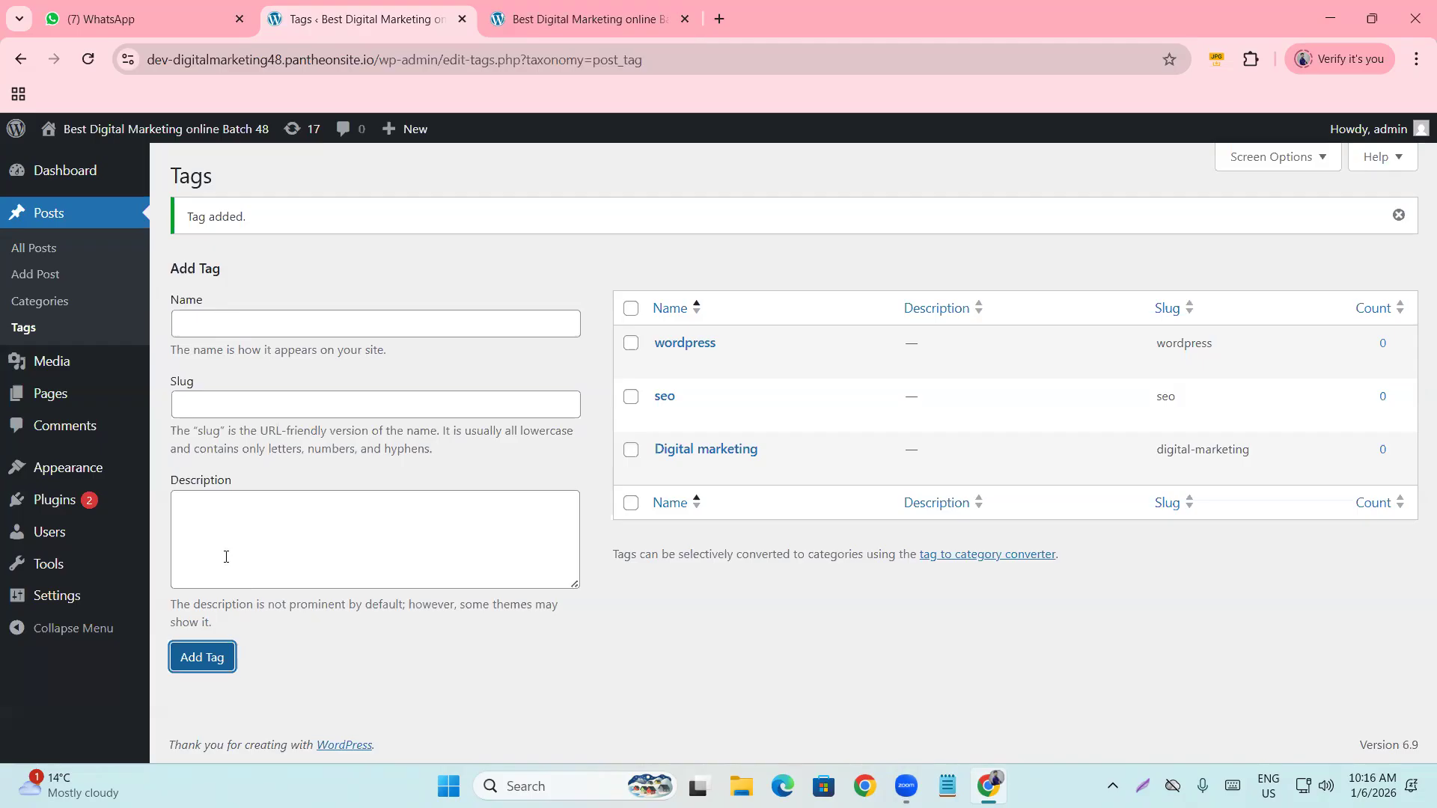
{"action": "left_click", "coordinate": [264, 324]}
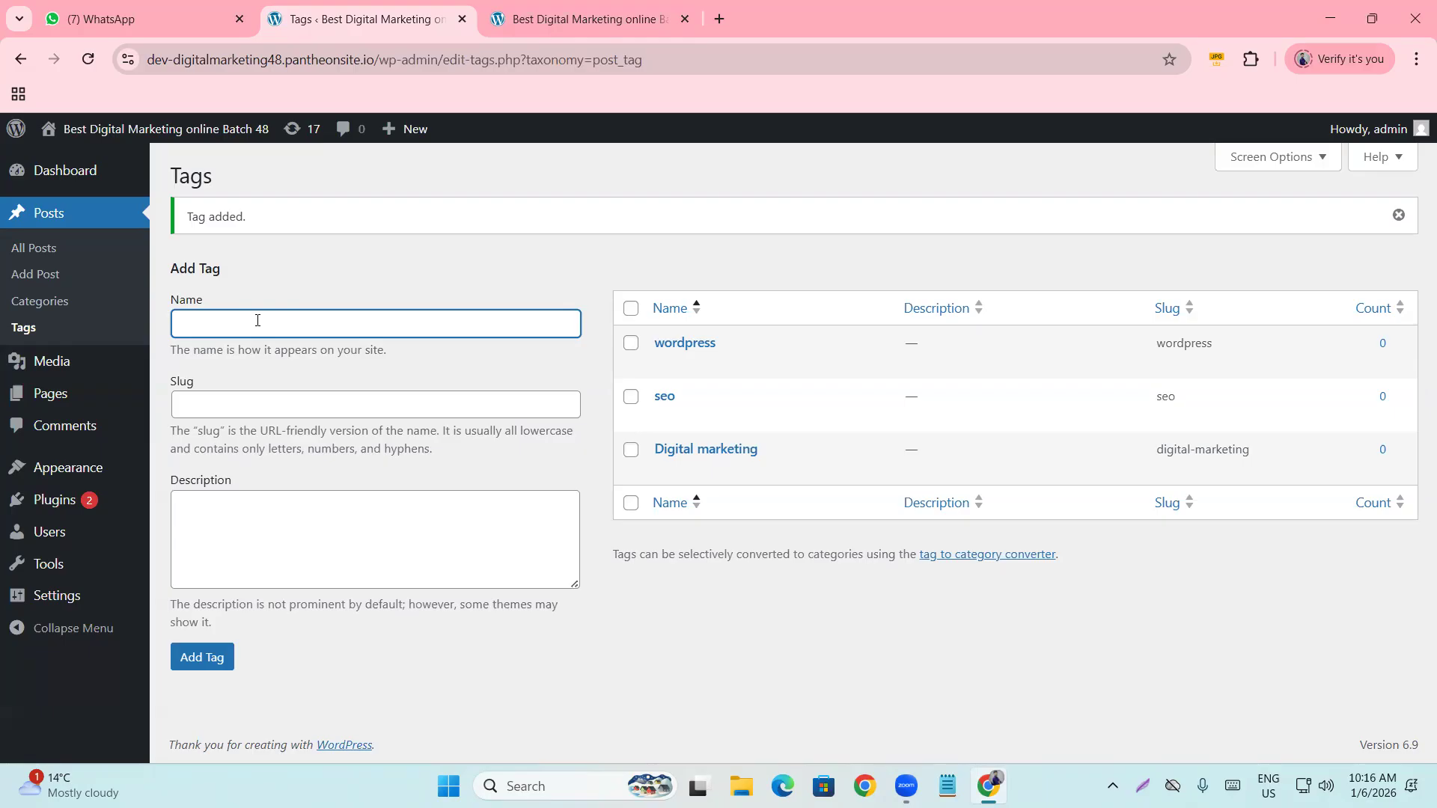
Add the tag 'CPA Marketing', fixing the typo and capitalisation first.
{"action": "type", "text": "cpa marketin"}
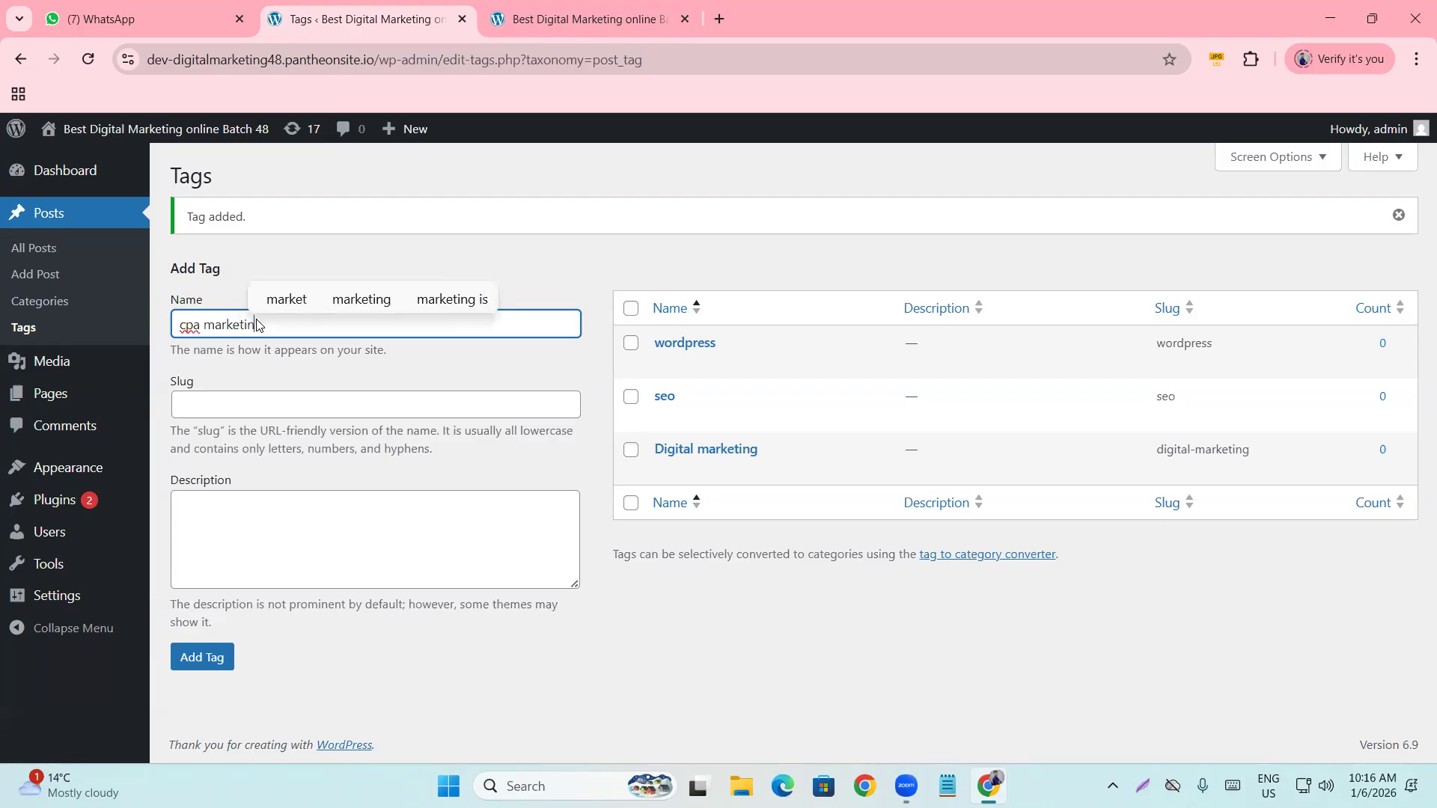
{"action": "type", "text": "g"}
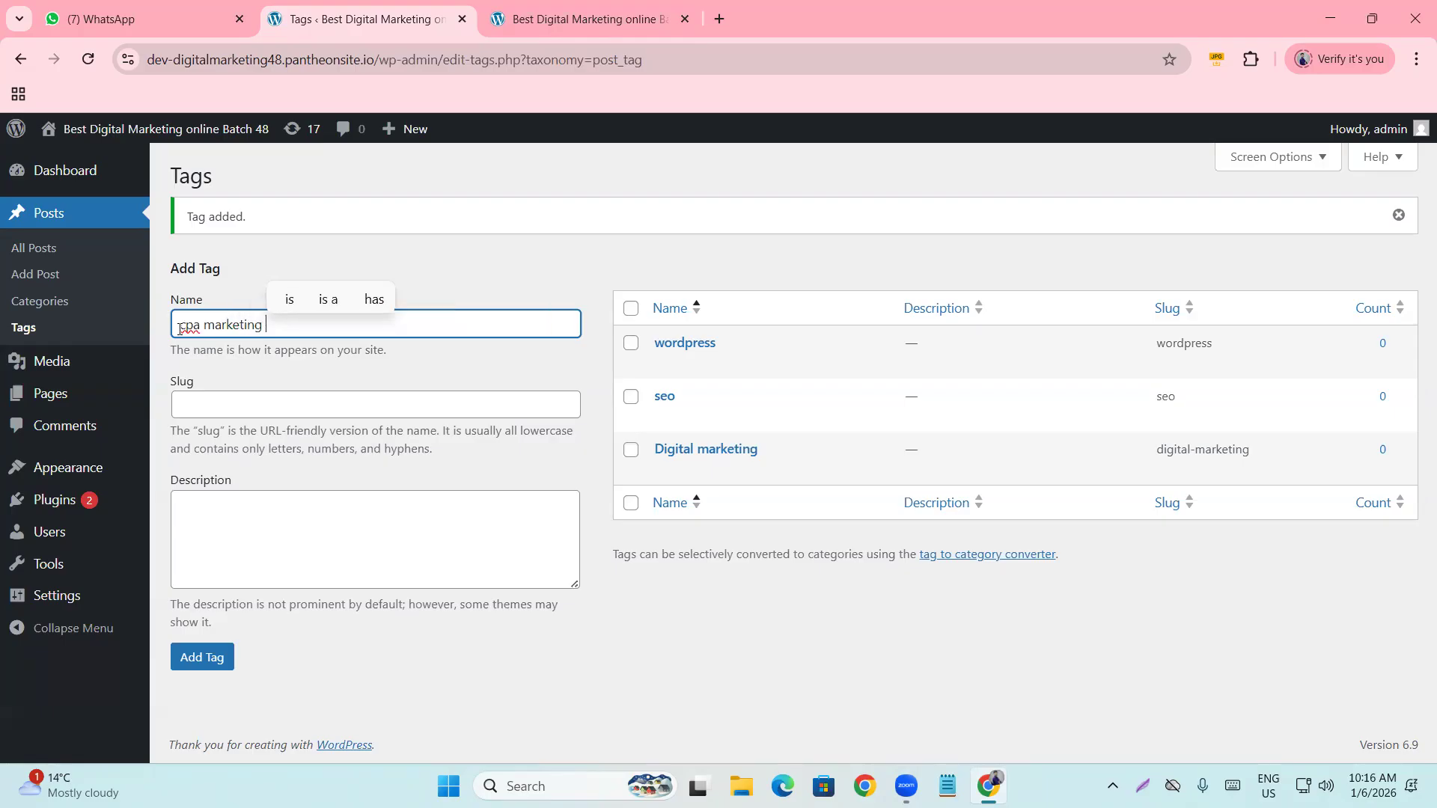
{"action": "left_click", "coordinate": [184, 332]}
{"action": "key", "text": "BackSpace"}
{"action": "type", "text": "C"}
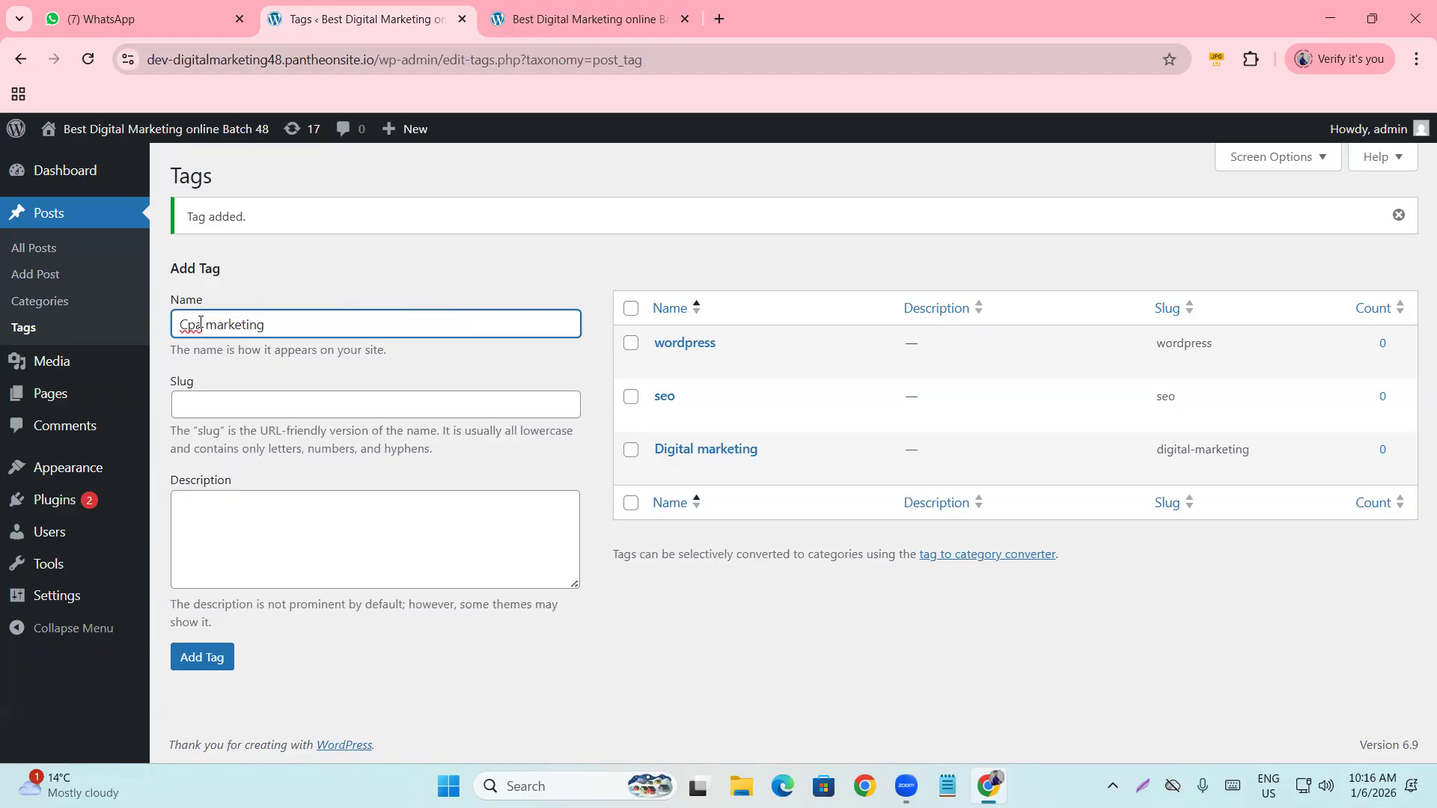
{"action": "left_click", "coordinate": [200, 324]}
{"action": "key", "text": "BackSpace"}
{"action": "key", "text": "BackSpace"}
{"action": "type", "text": "PA"}
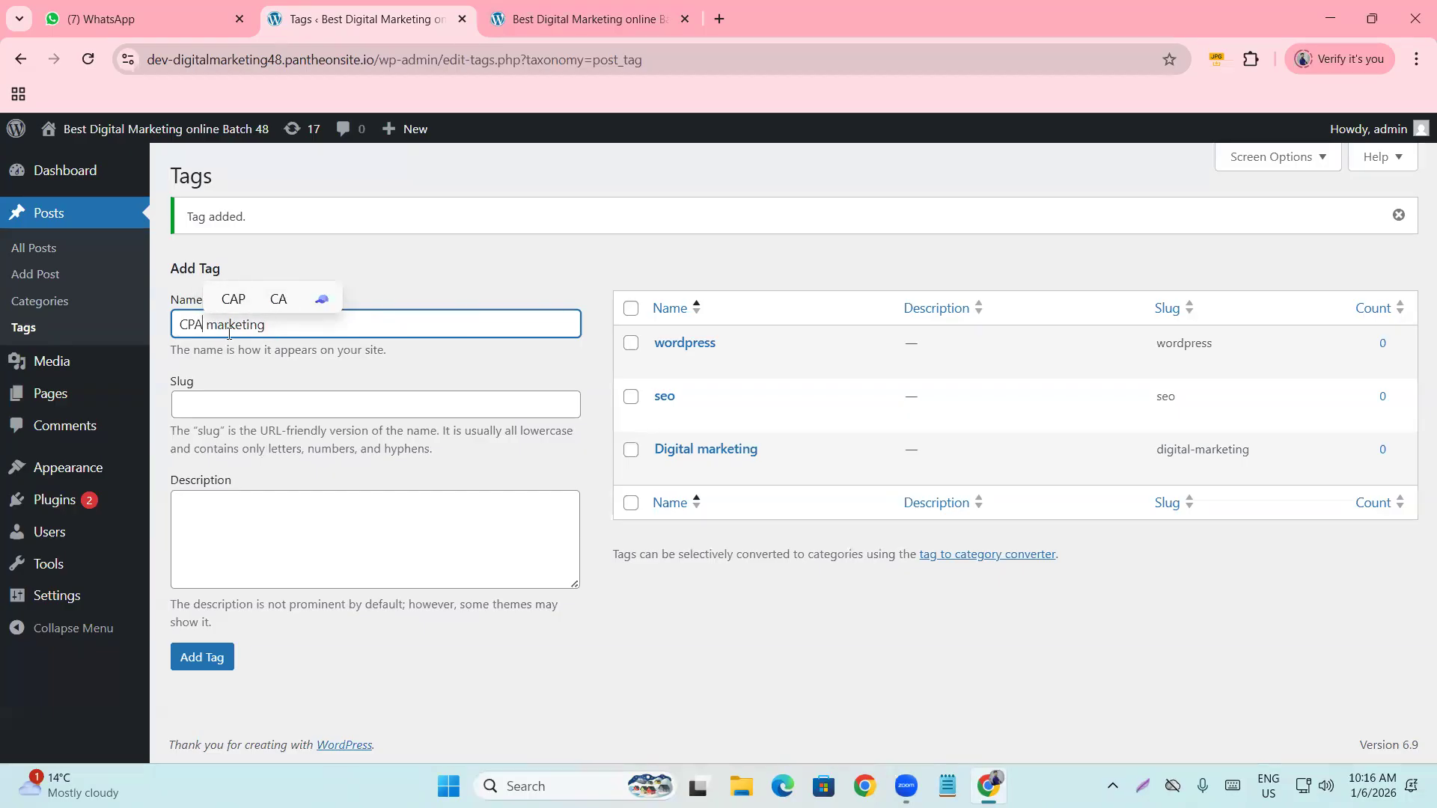
{"action": "left_click", "coordinate": [220, 324]}
{"action": "key", "text": "BackSpace"}
{"action": "type", "text": "M"}
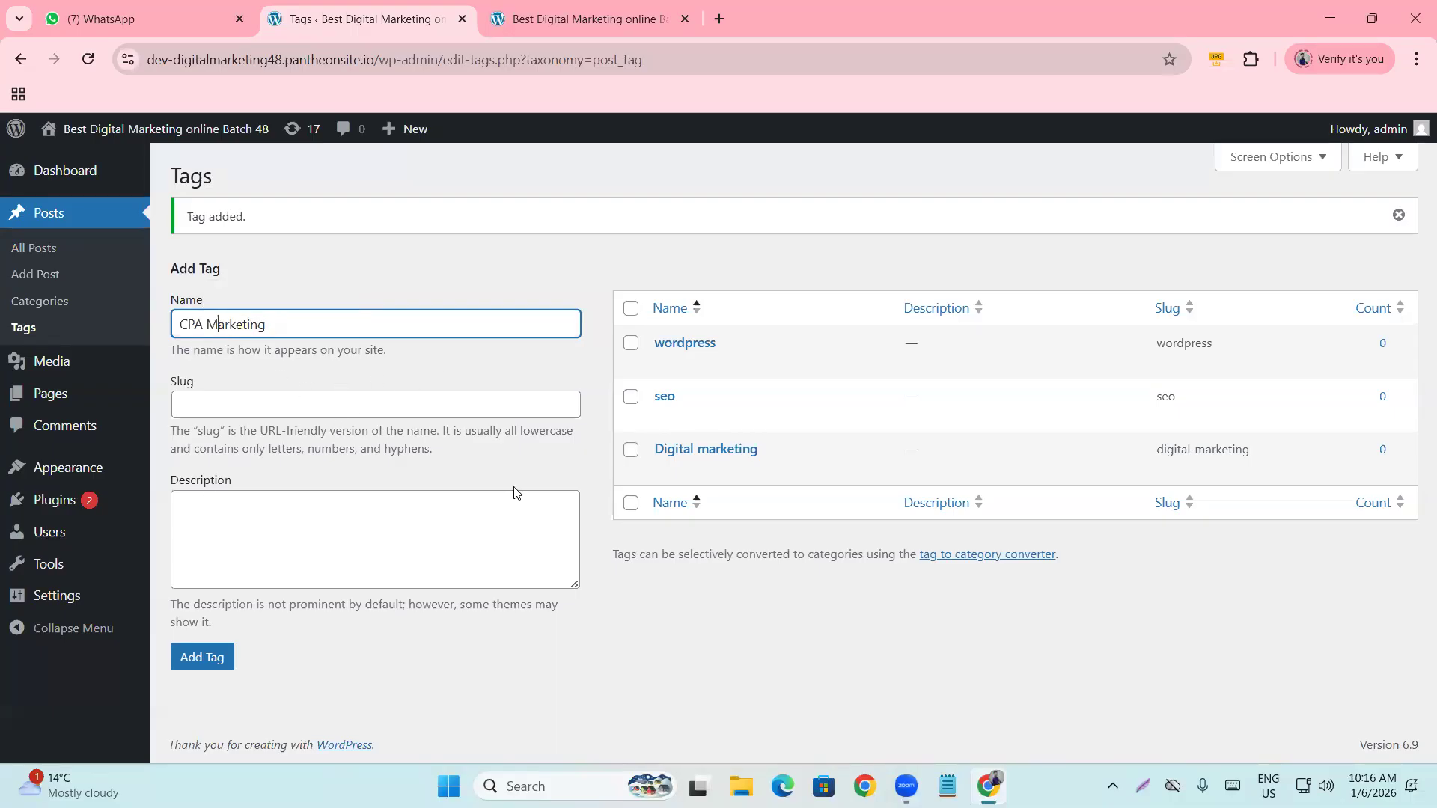
{"action": "left_click", "coordinate": [621, 607]}
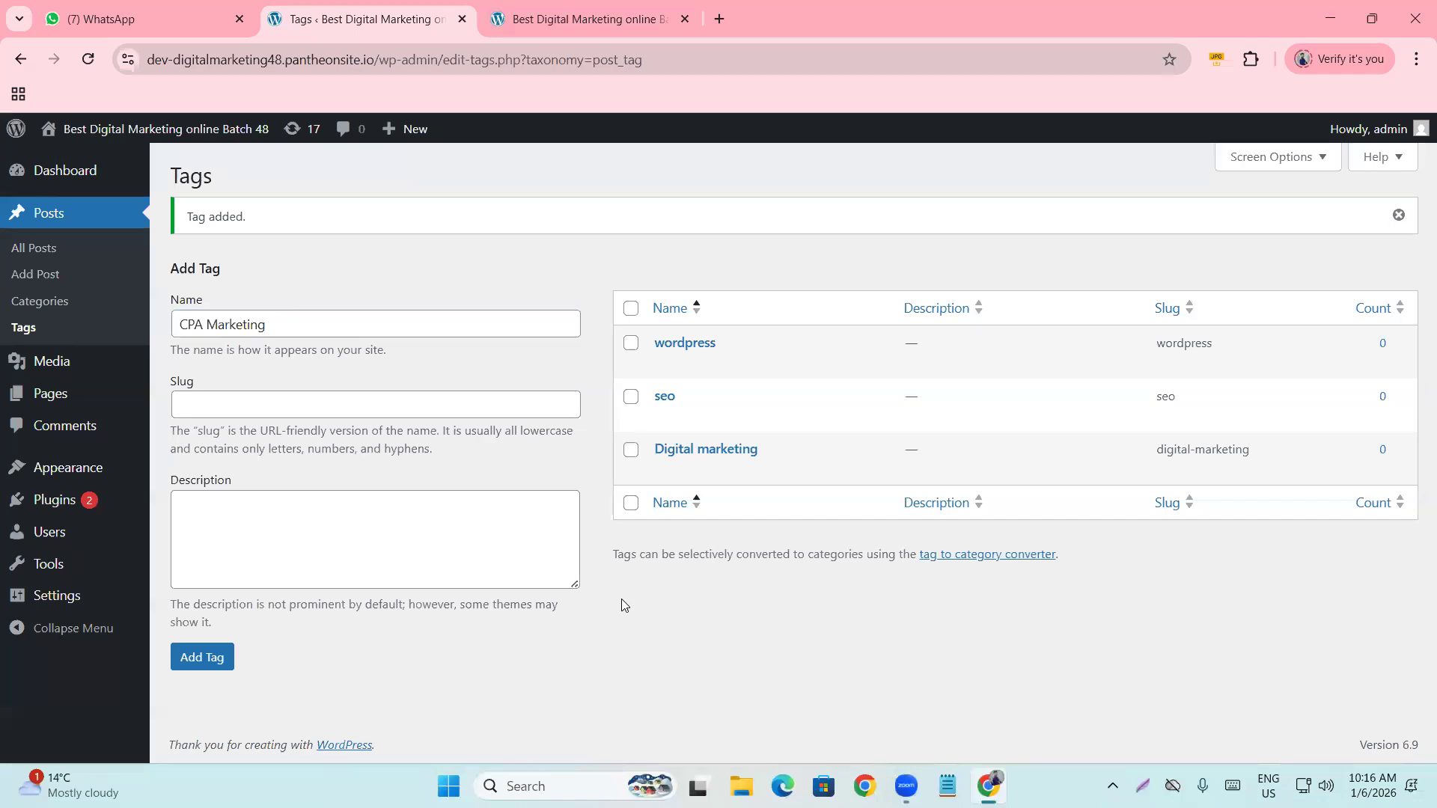
{"action": "left_click", "coordinate": [193, 661]}
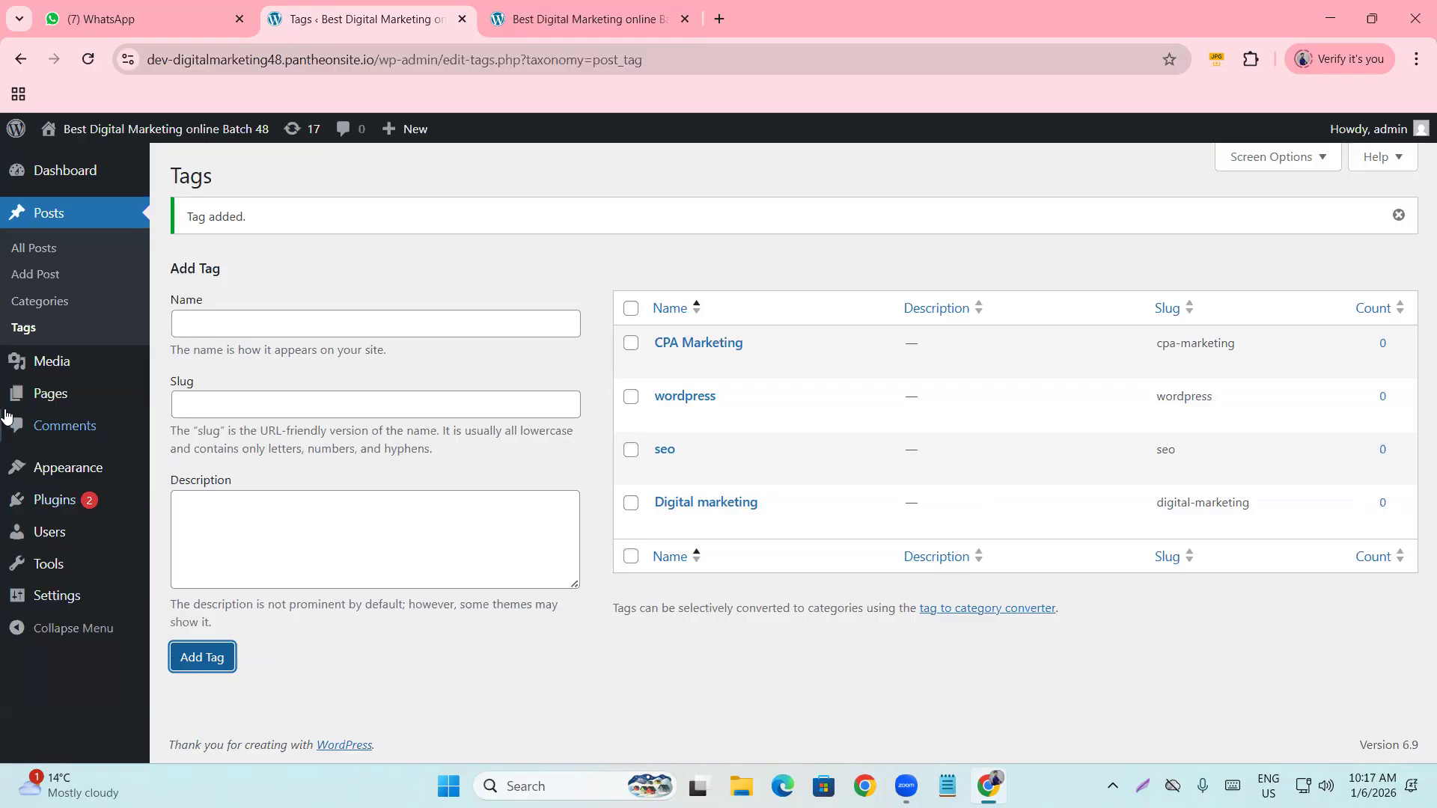
Add the tags 'smm' and 'Bing'.
{"action": "mouse_move", "coordinate": [658, 357]}
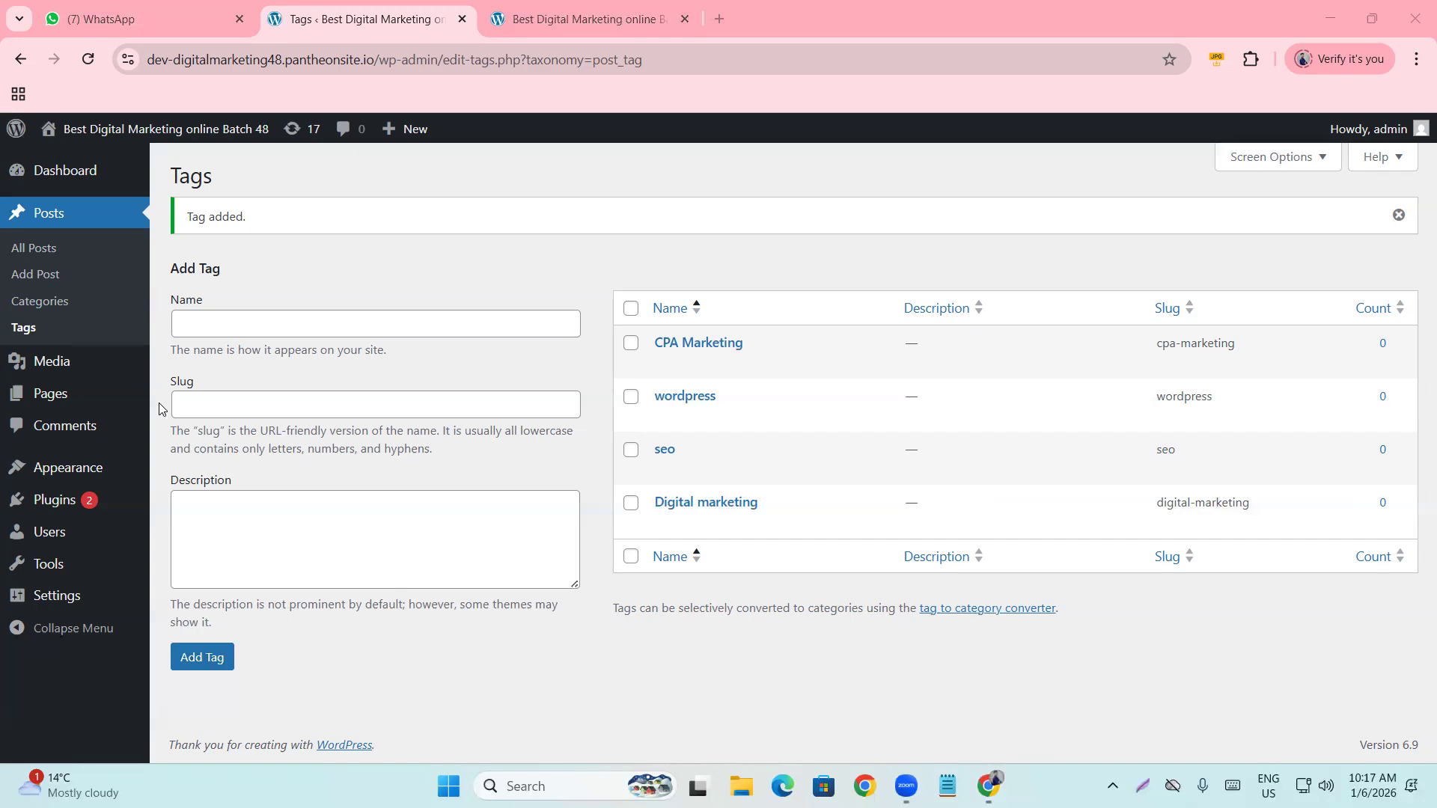
{"action": "left_click", "coordinate": [257, 323]}
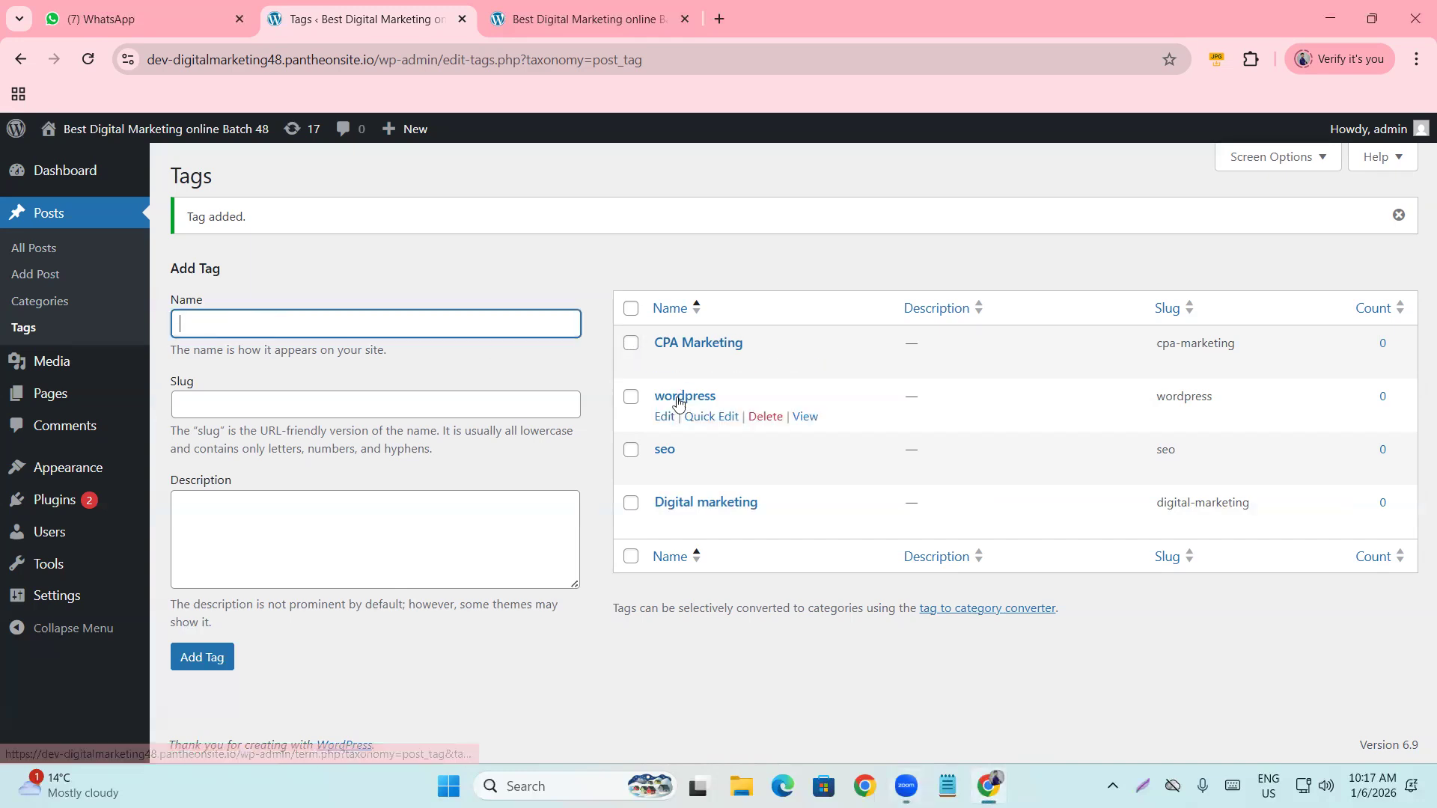
{"action": "type", "text": "smm"}
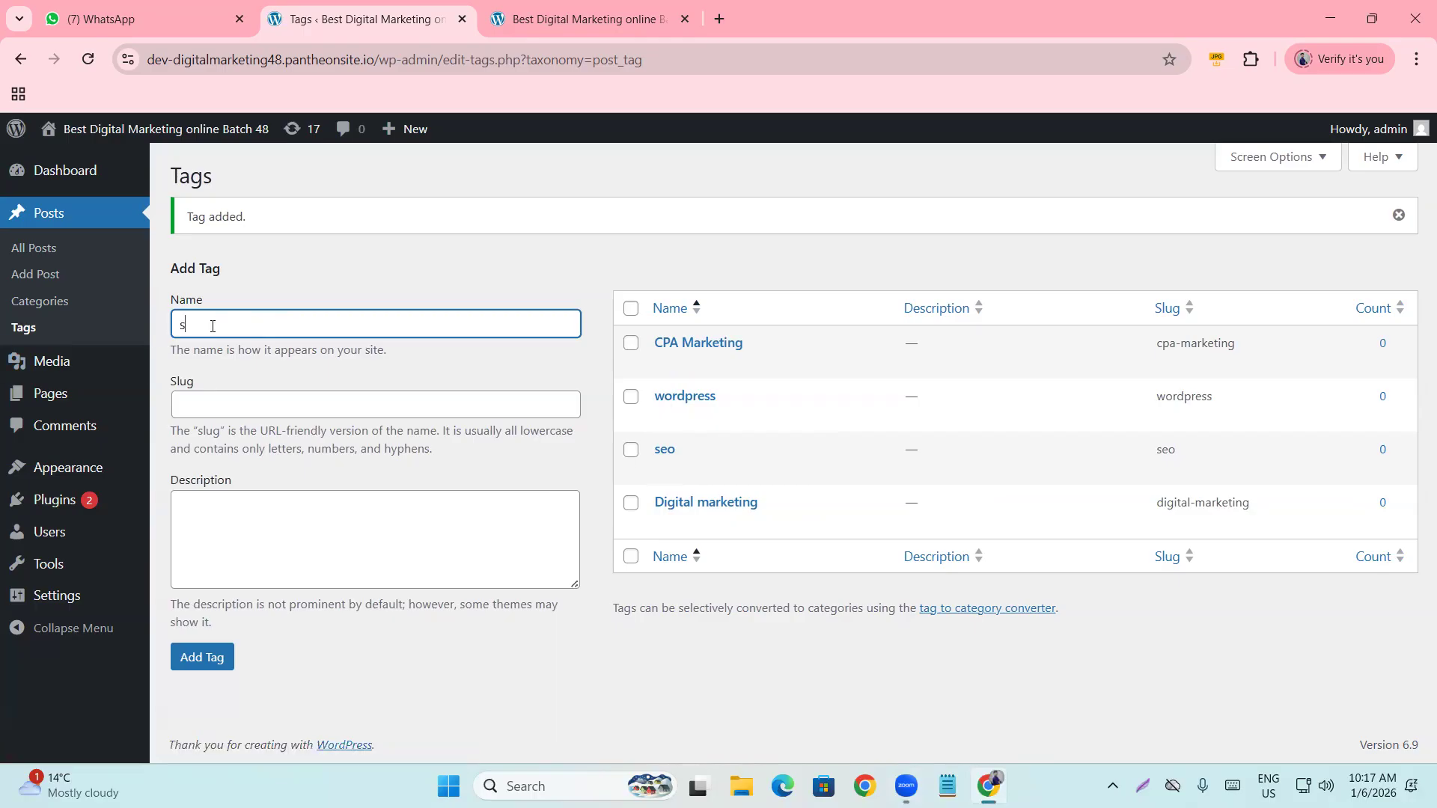
{"action": "left_click", "coordinate": [225, 659]}
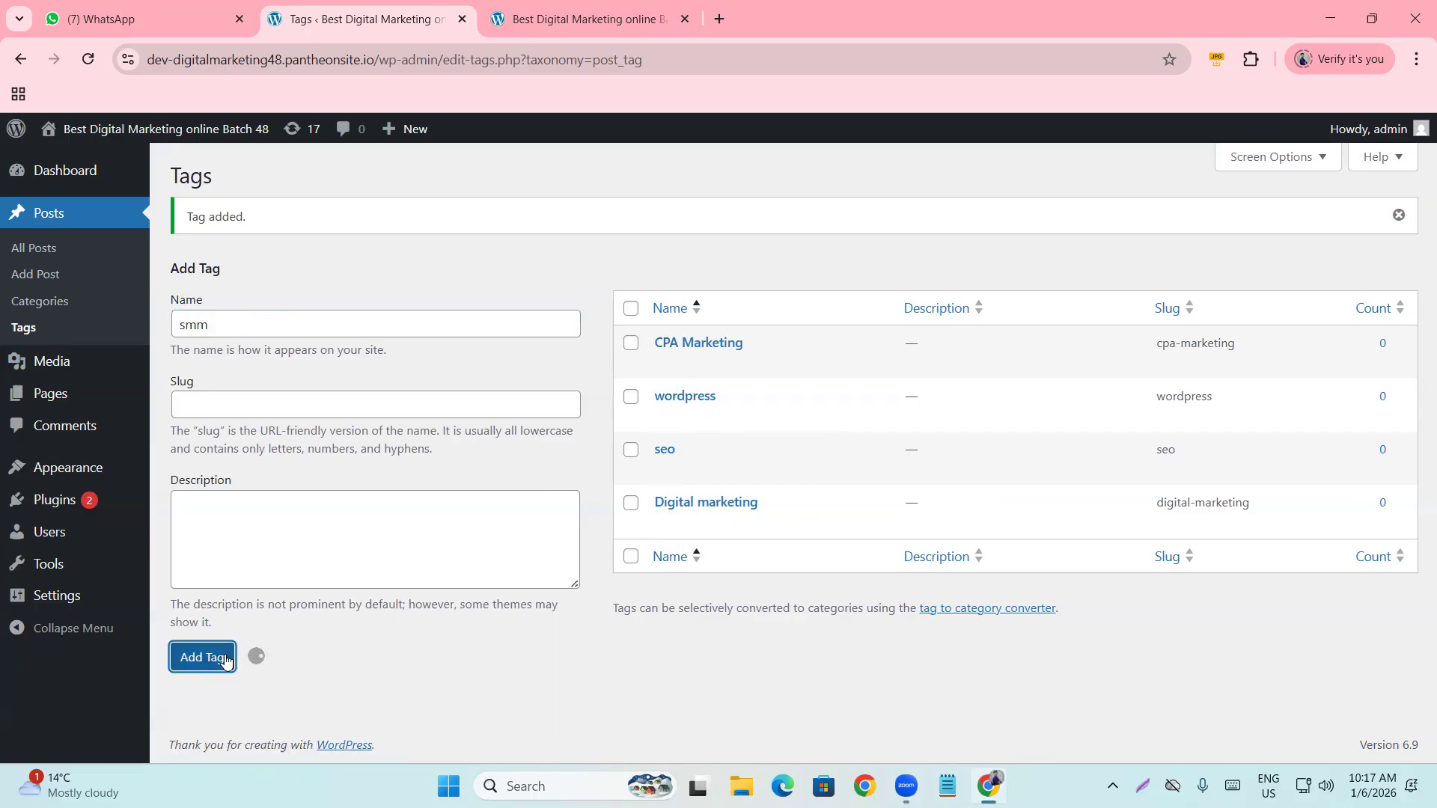
{"action": "left_click", "coordinate": [232, 332]}
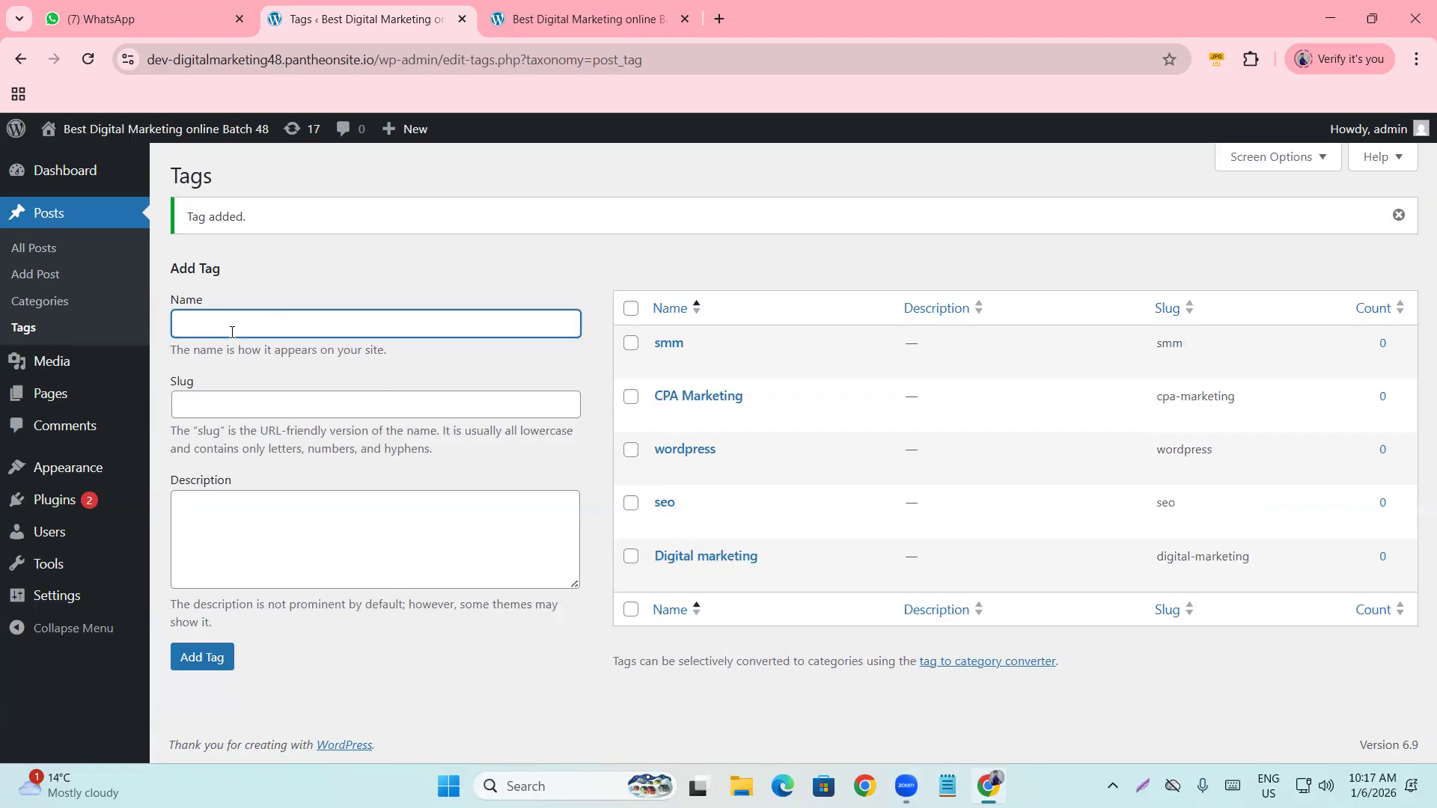
{"action": "type", "text": "Bing"}
{"action": "left_click", "coordinate": [223, 658]}
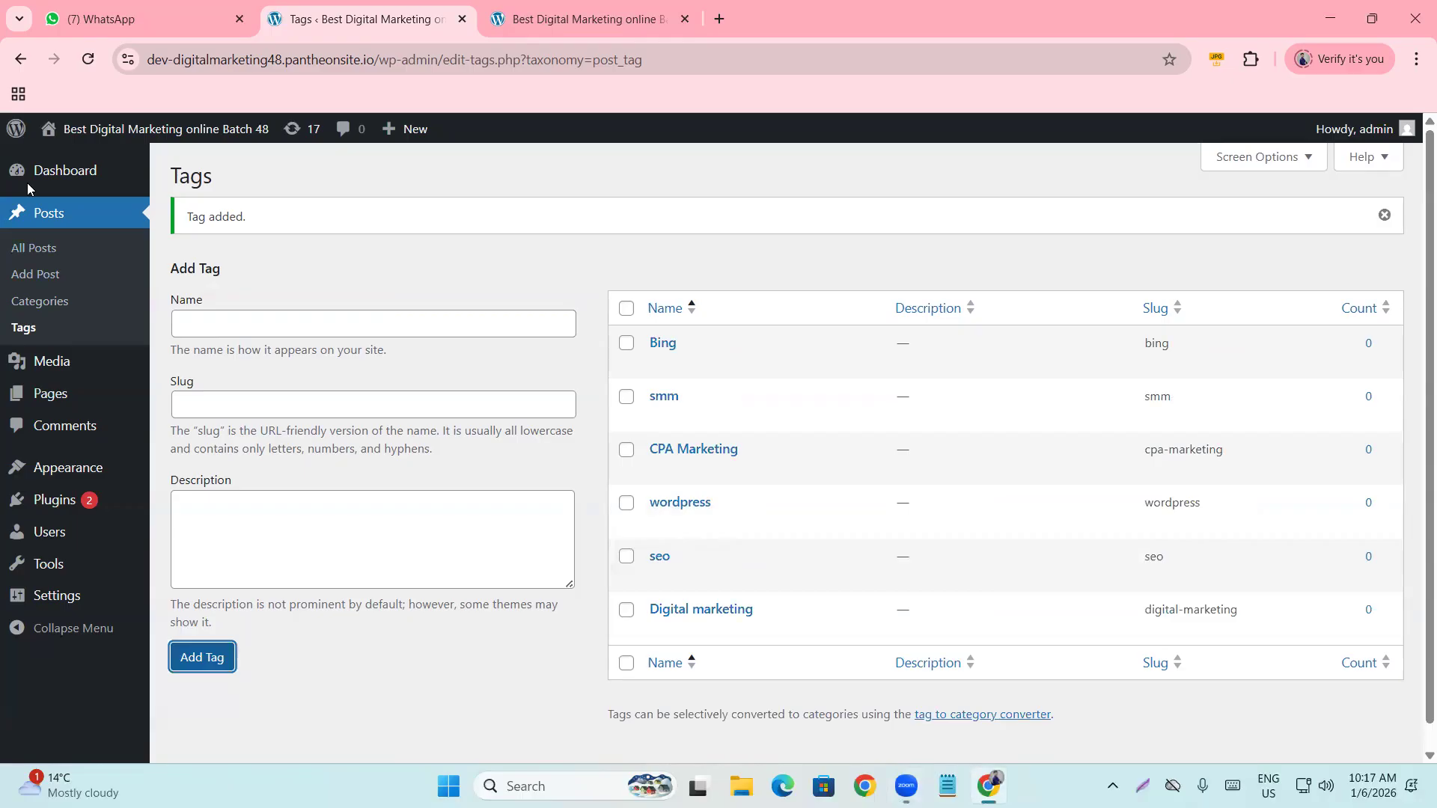
{"action": "left_click", "coordinate": [367, 262]}
Move between the Tags and Categories pages, ending on the six-item Categories list.
{"action": "left_click", "coordinate": [47, 310]}
{"action": "left_click", "coordinate": [34, 335]}
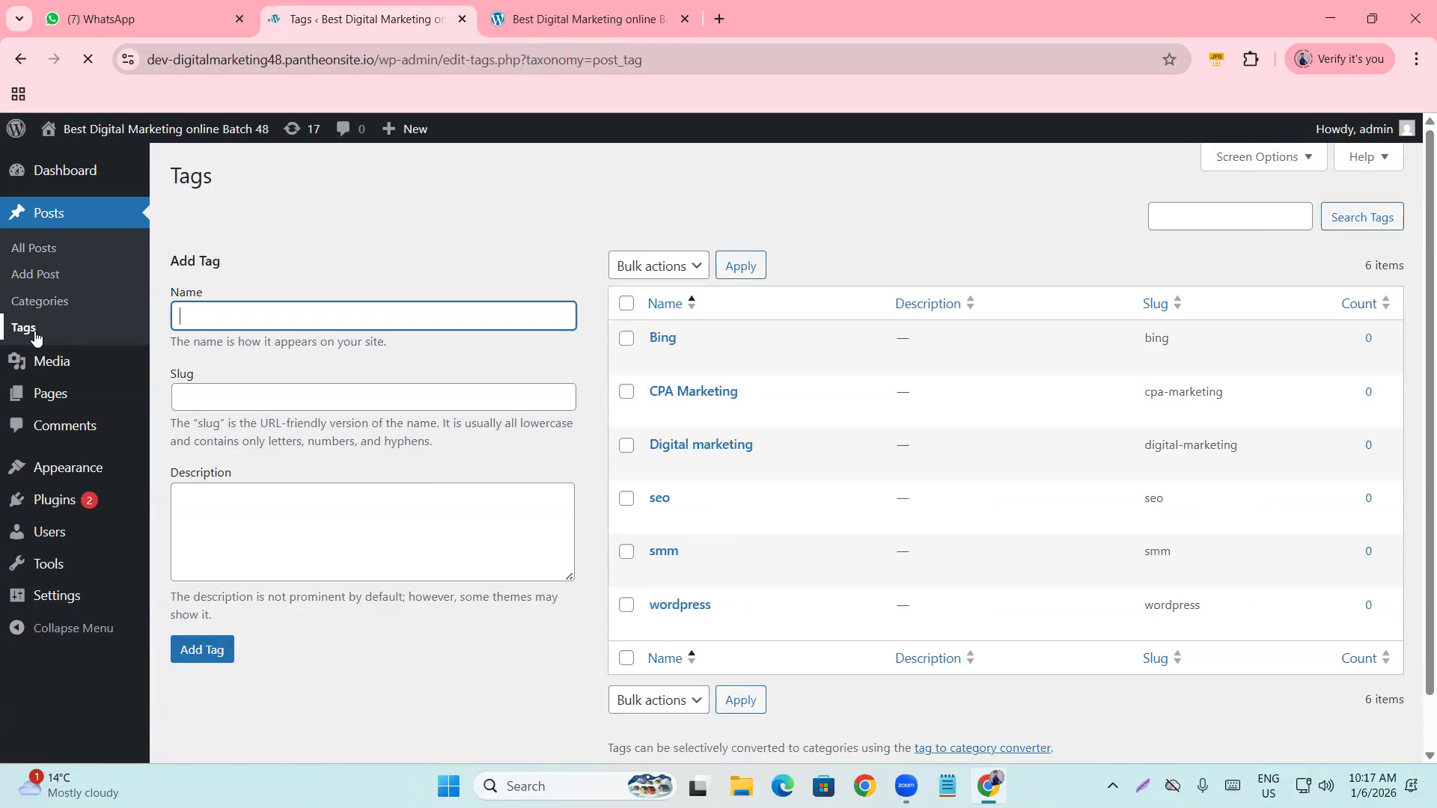
{"action": "left_click", "coordinate": [79, 307]}
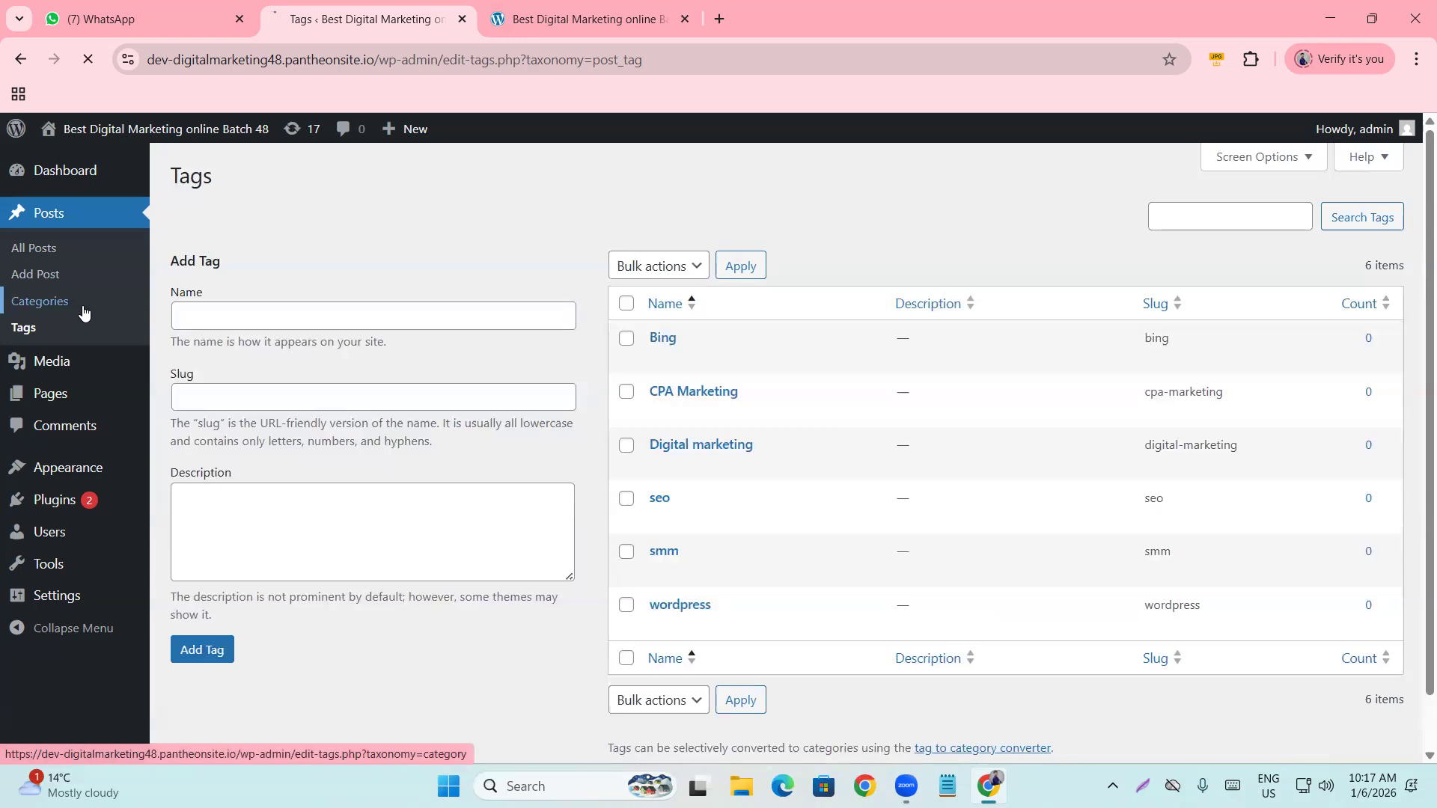
{"action": "left_click", "coordinate": [56, 327]}
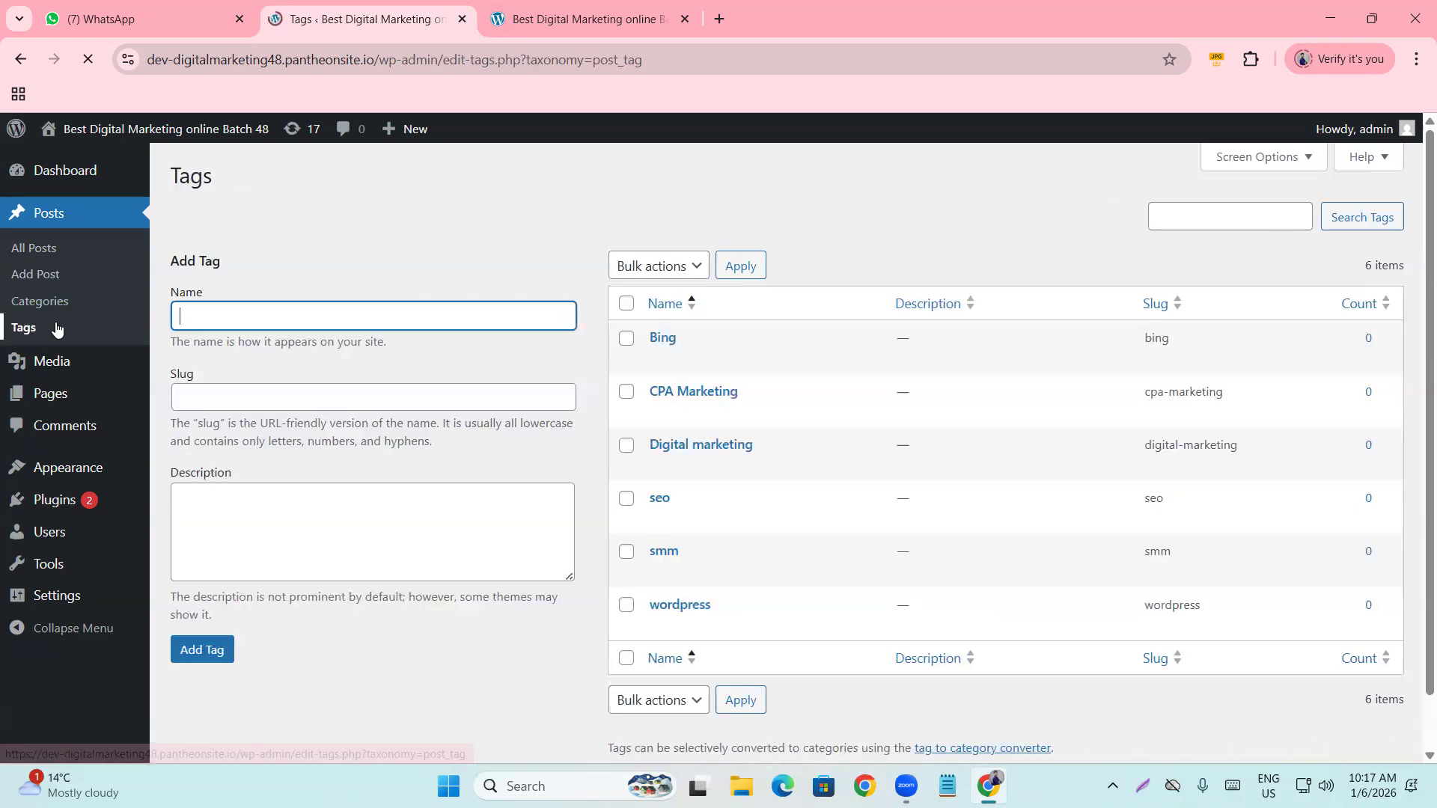
{"action": "left_click", "coordinate": [56, 307]}
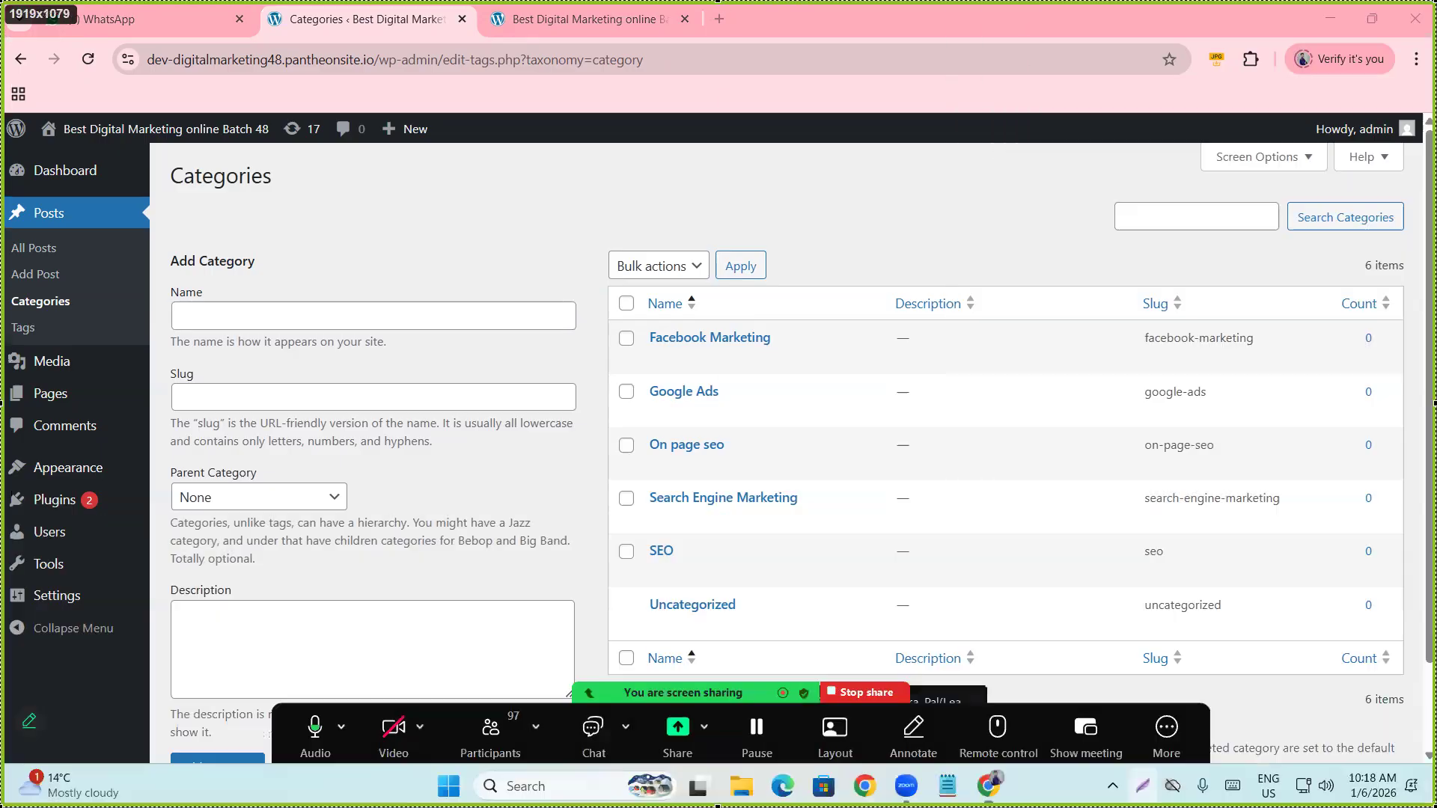
Save the Zoom screenshot as Screenshot_1 PNG on the Desktop.
{"action": "left_click", "coordinate": [1397, 793]}
{"action": "left_click", "coordinate": [56, 145]}
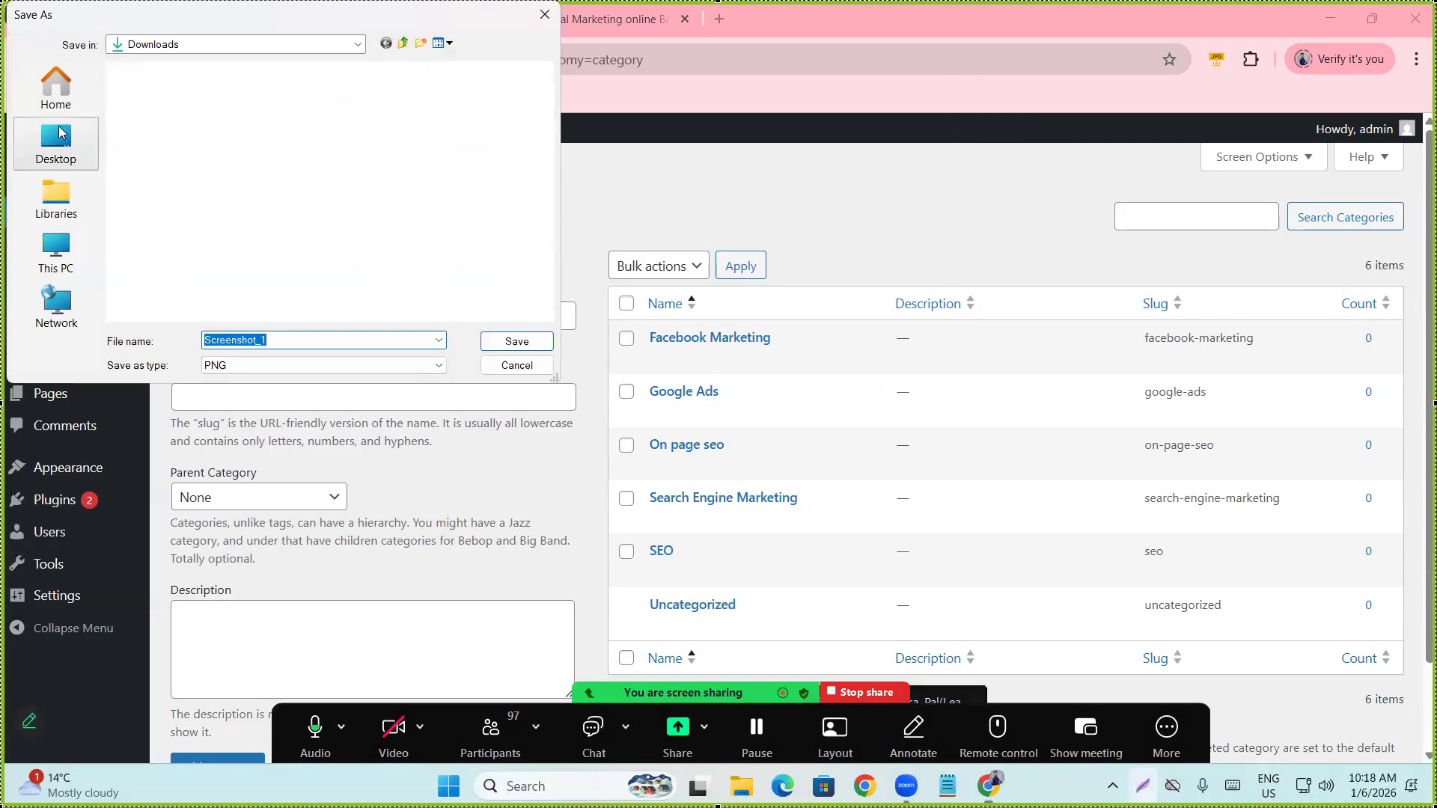
{"action": "left_click", "coordinate": [542, 346]}
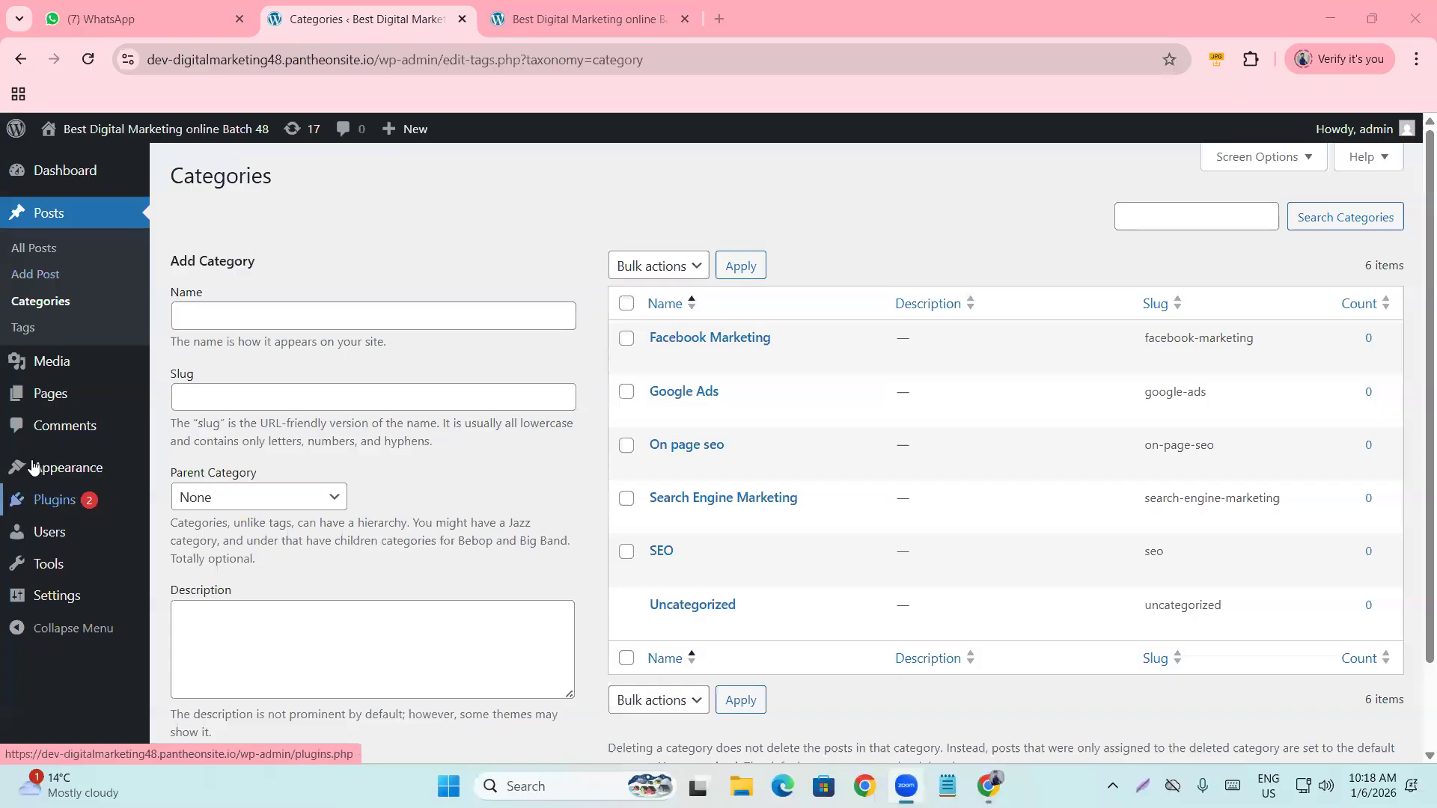
Open Media in the admin sidebar to view the empty Media Library.
{"action": "left_click", "coordinate": [52, 363]}
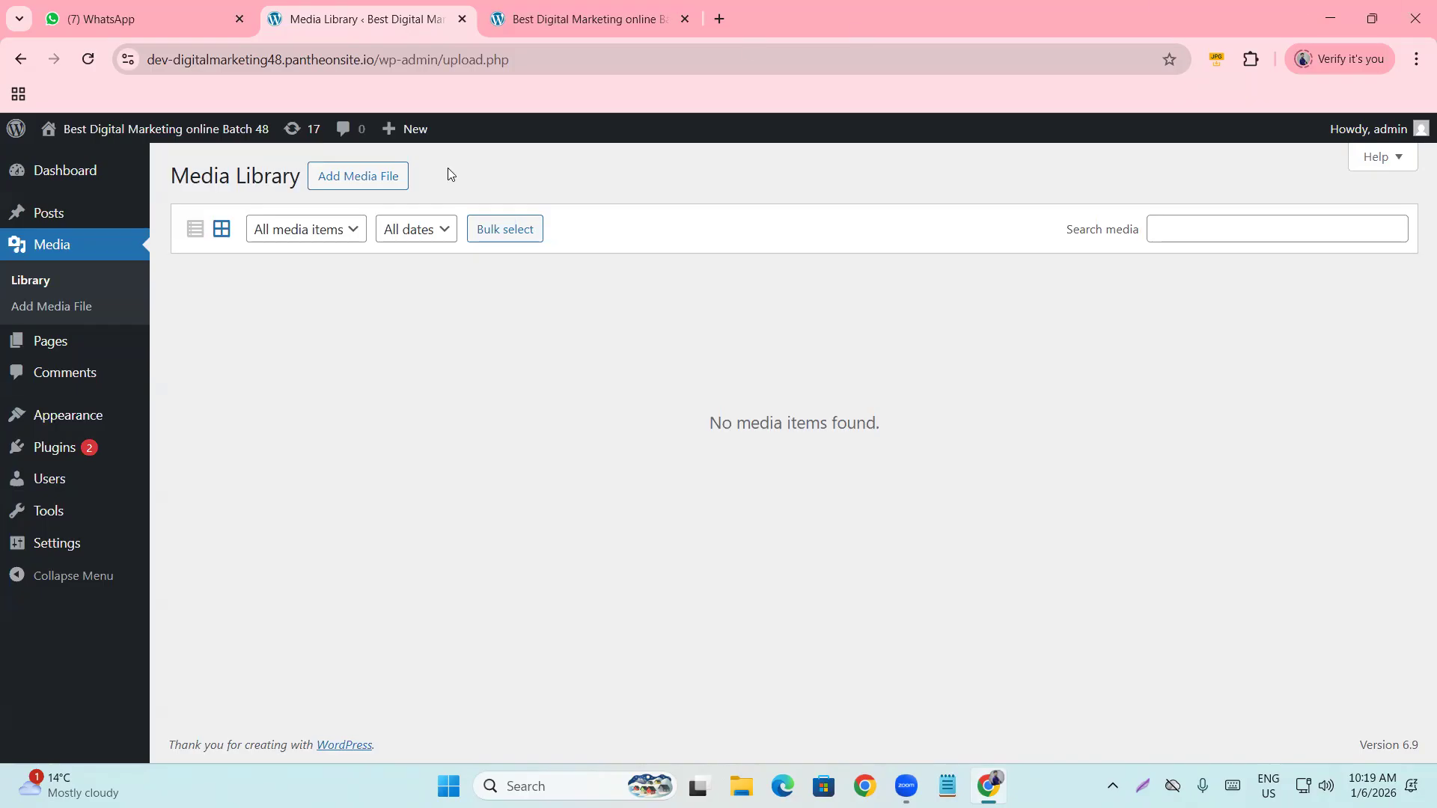
Open All Pages to see the Privacy Policy draft and Sample Page.
{"action": "left_click", "coordinate": [64, 344]}
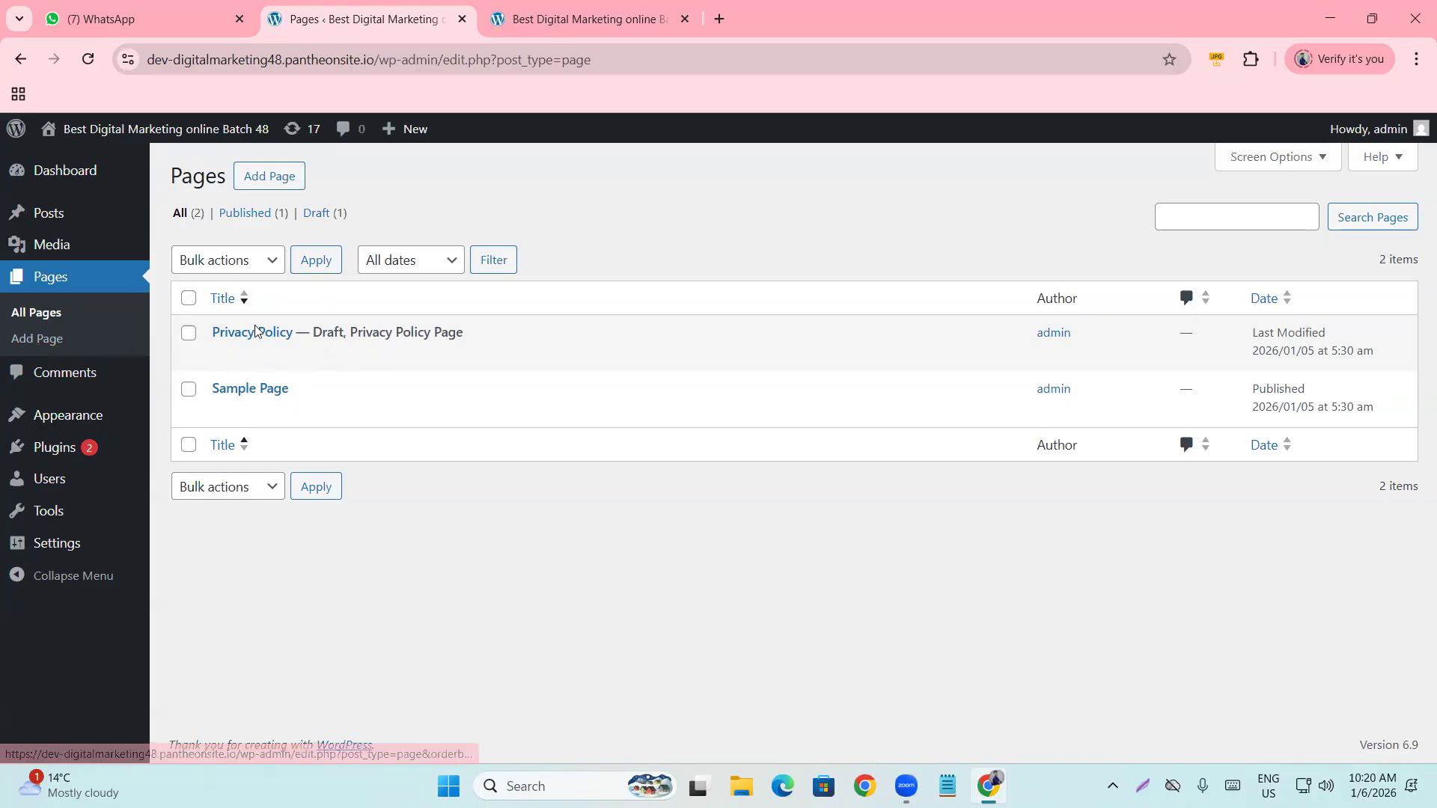
Move Privacy Policy and Sample Page to the Trash with a bulk action.
{"action": "left_click", "coordinate": [188, 300]}
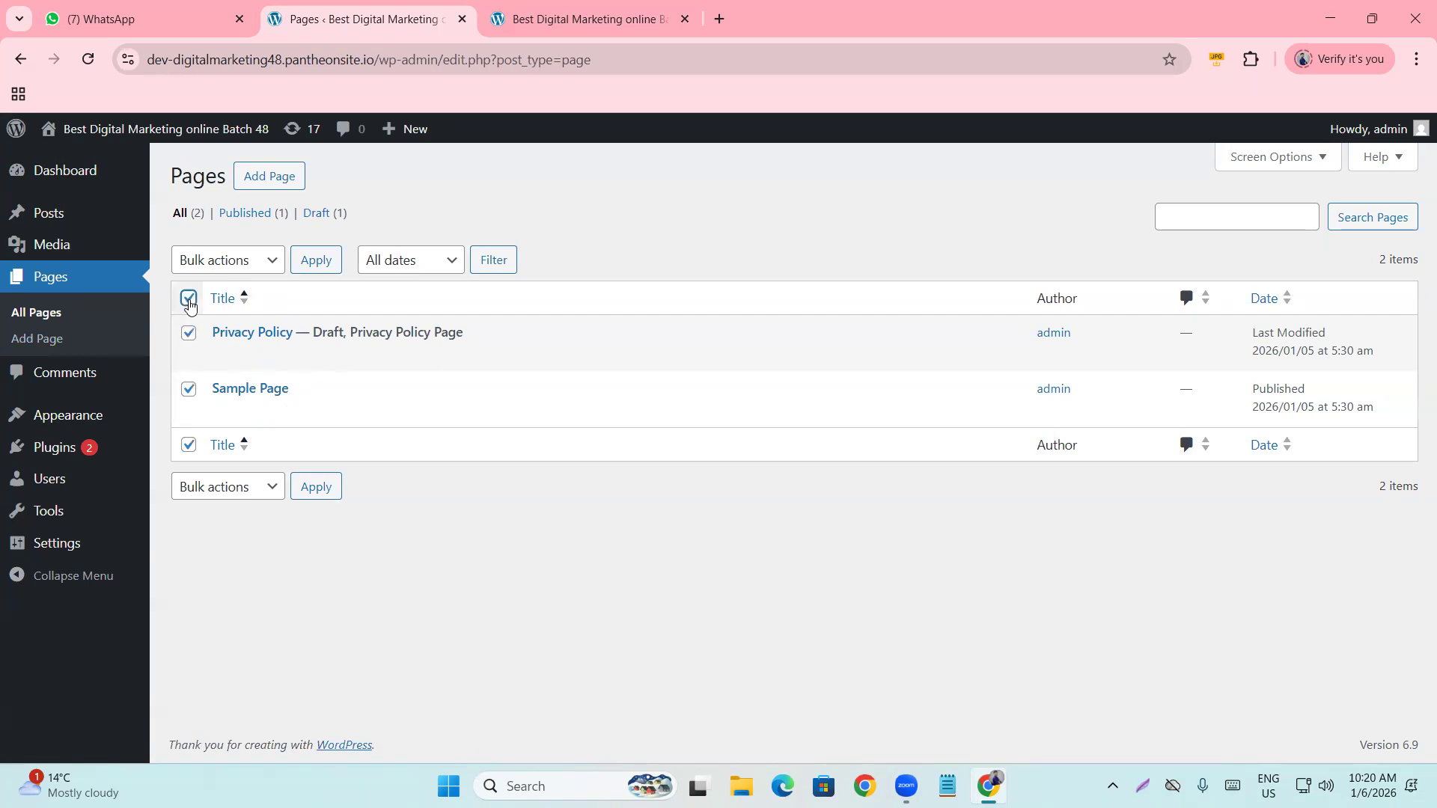
{"action": "left_click", "coordinate": [218, 262]}
{"action": "left_click", "coordinate": [226, 339]}
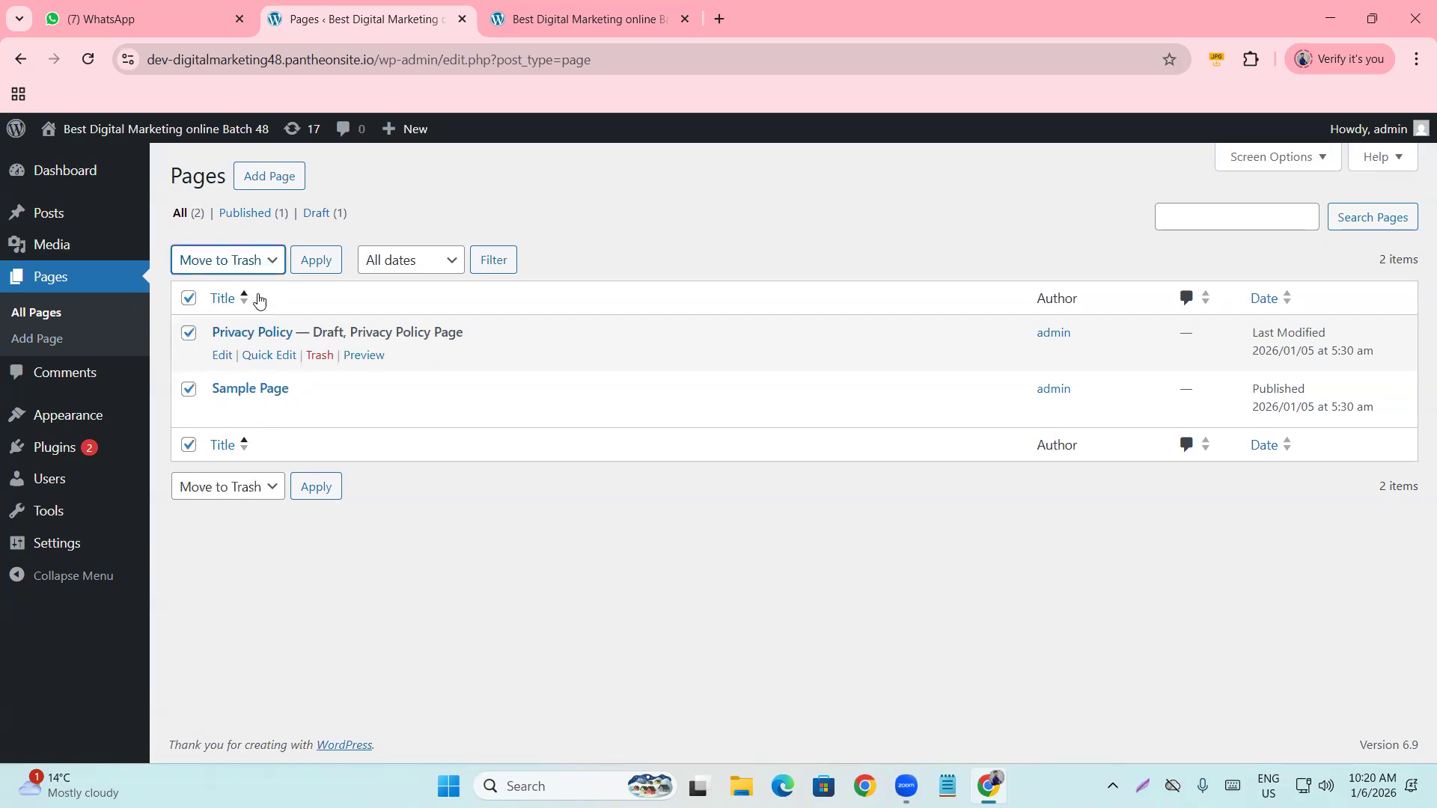
{"action": "left_click", "coordinate": [314, 261]}
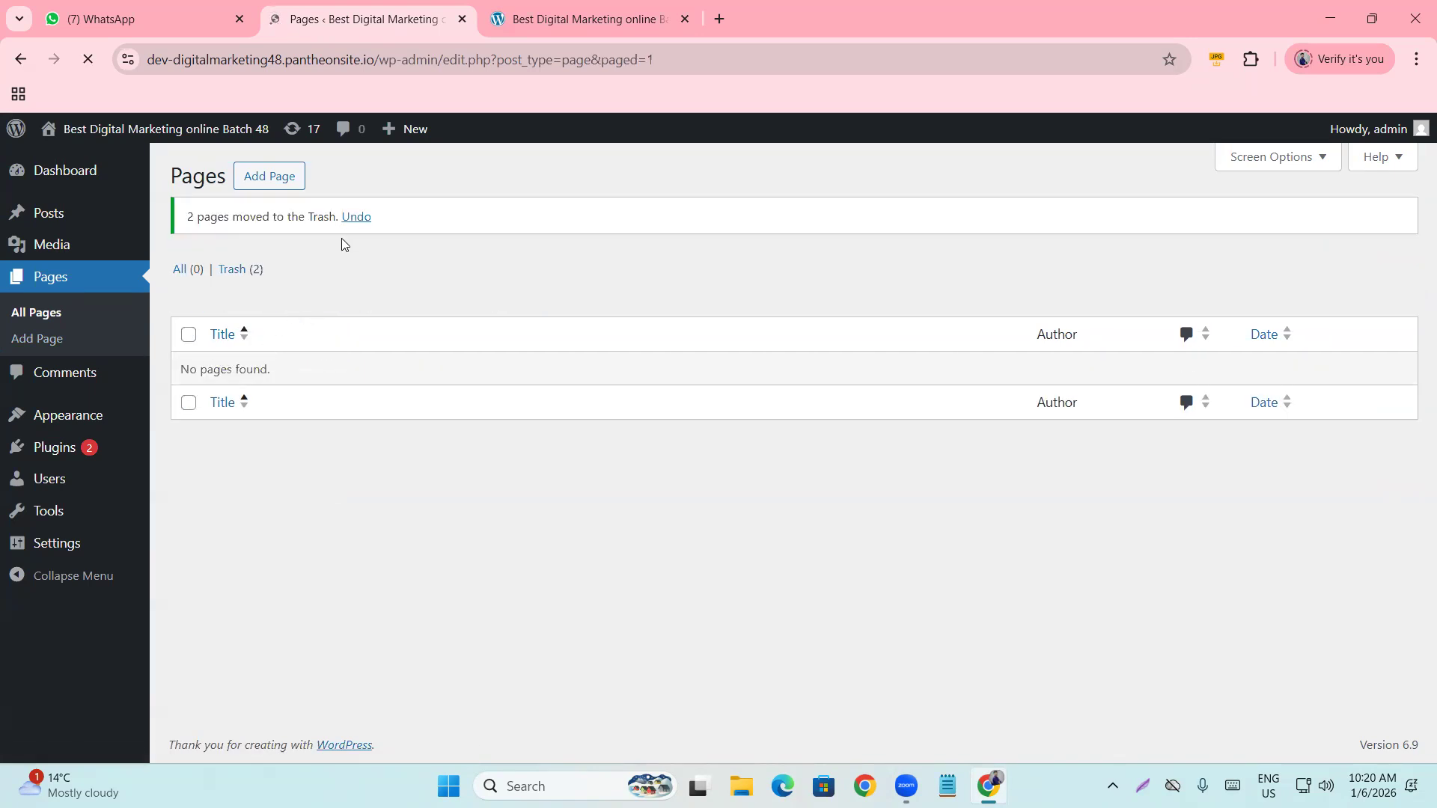
Permanently delete both trashed pages and return to All Pages.
{"action": "left_click", "coordinate": [236, 272]}
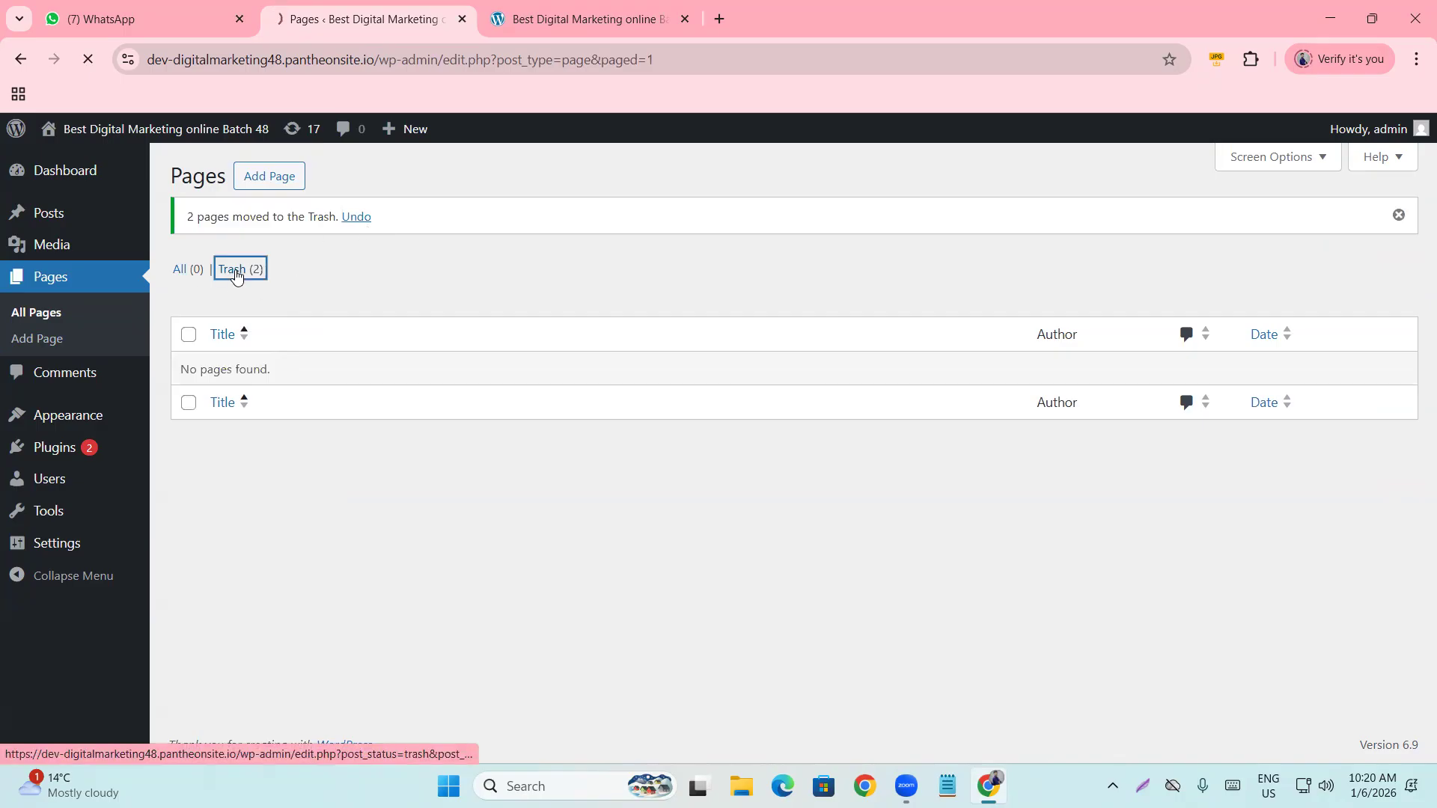
{"action": "left_click", "coordinate": [188, 298]}
{"action": "left_click", "coordinate": [292, 262]}
{"action": "left_click", "coordinate": [239, 337]}
{"action": "left_click", "coordinate": [355, 260]}
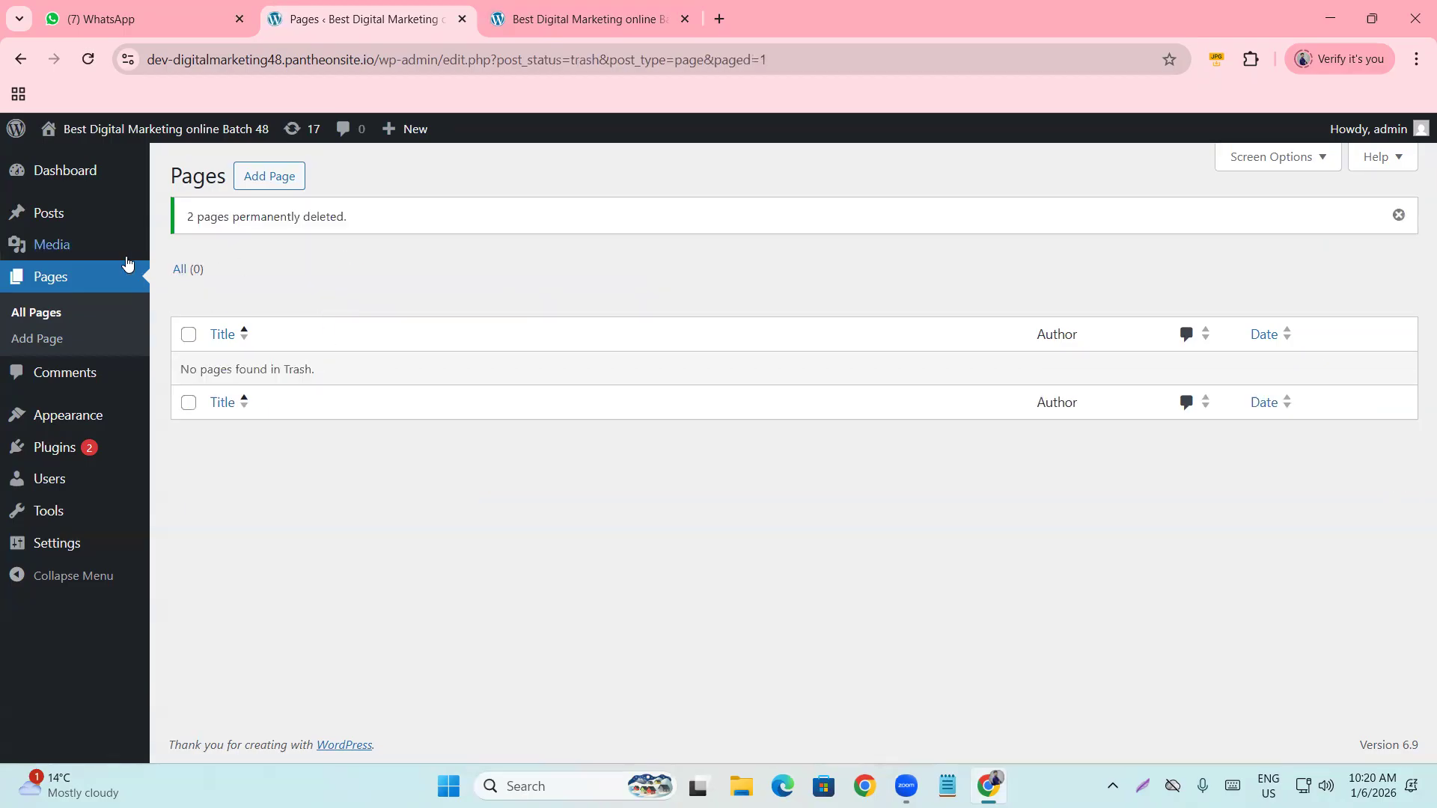
{"action": "left_click", "coordinate": [105, 271]}
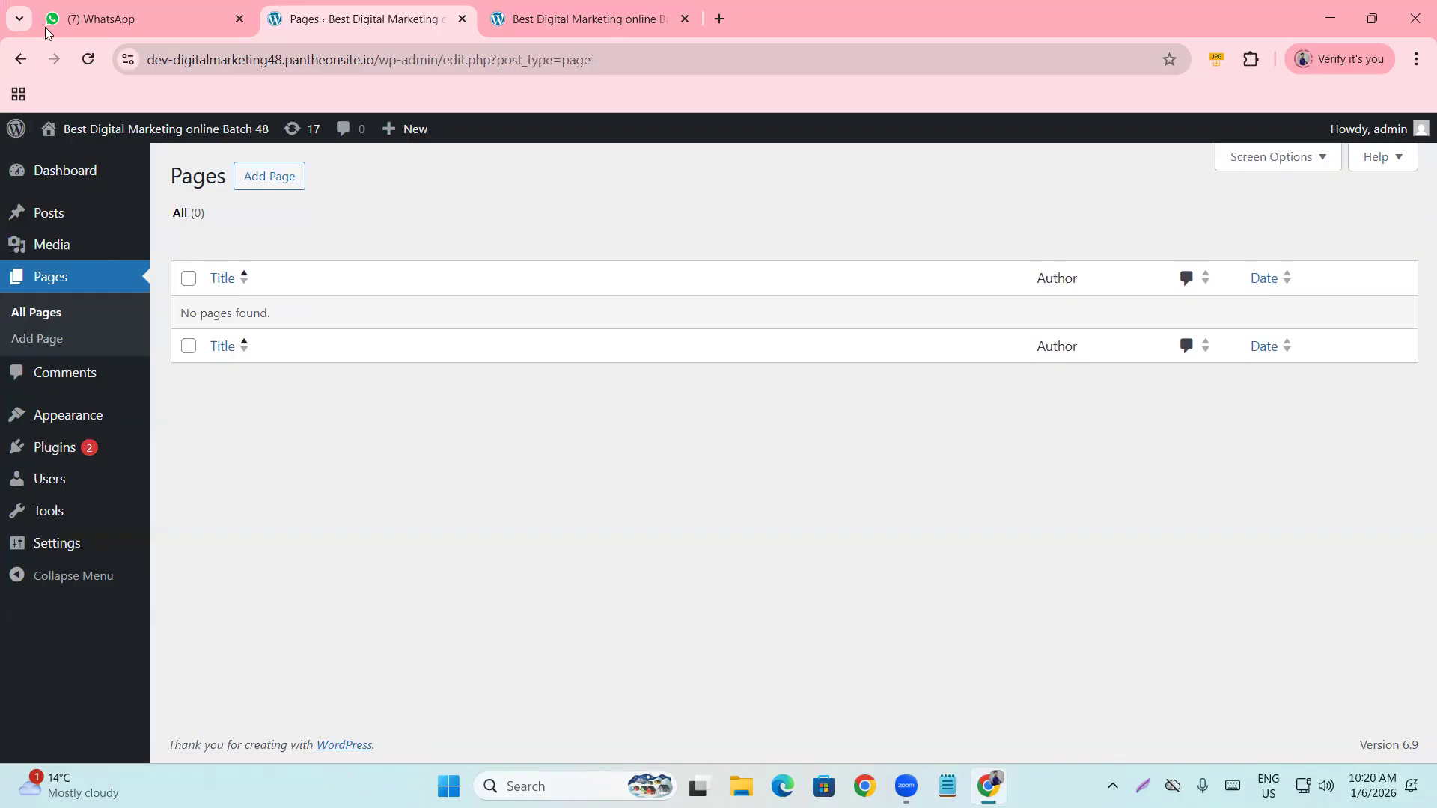
Create and publish an empty page titled 'Home'.
{"action": "left_click", "coordinate": [261, 175]}
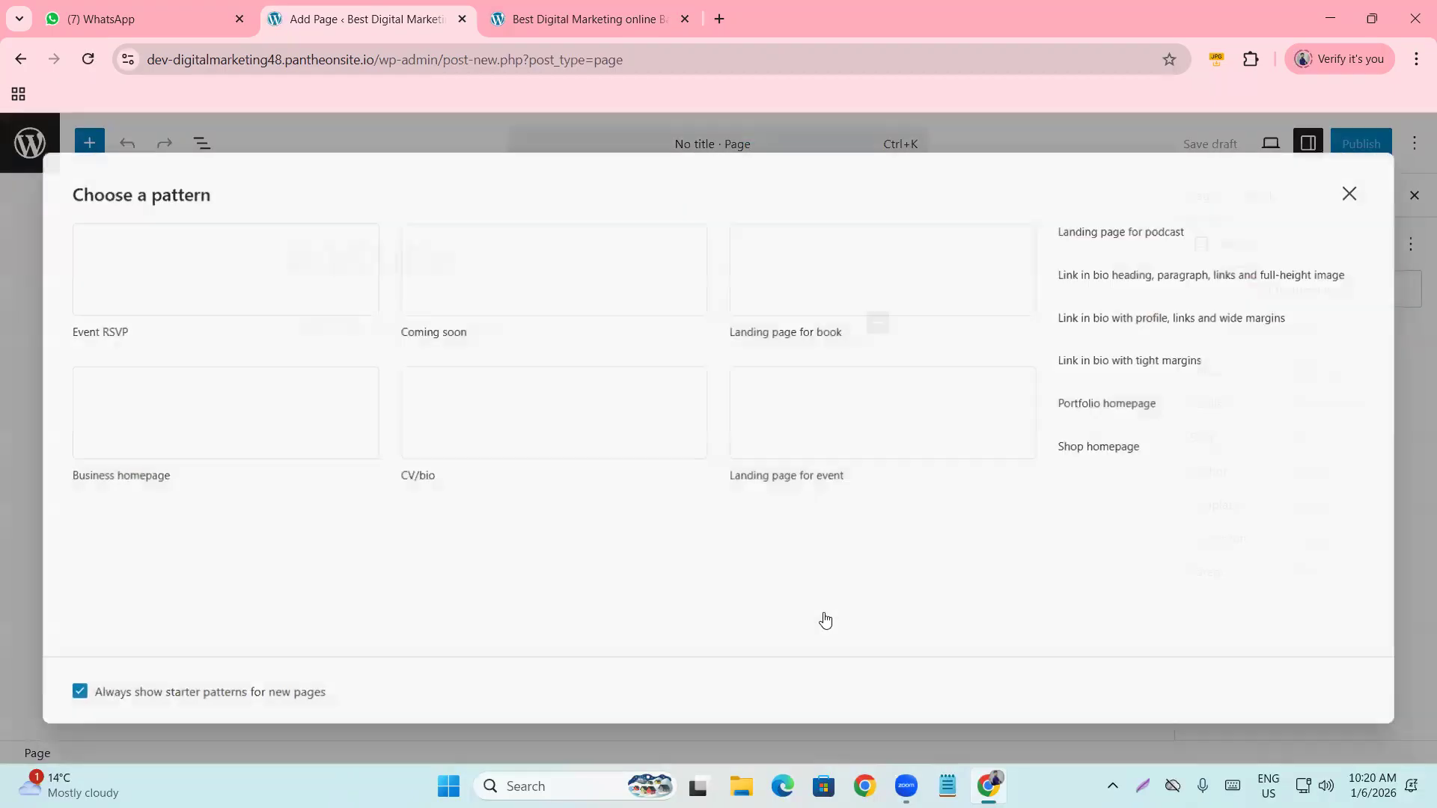
{"action": "left_click", "coordinate": [1354, 192]}
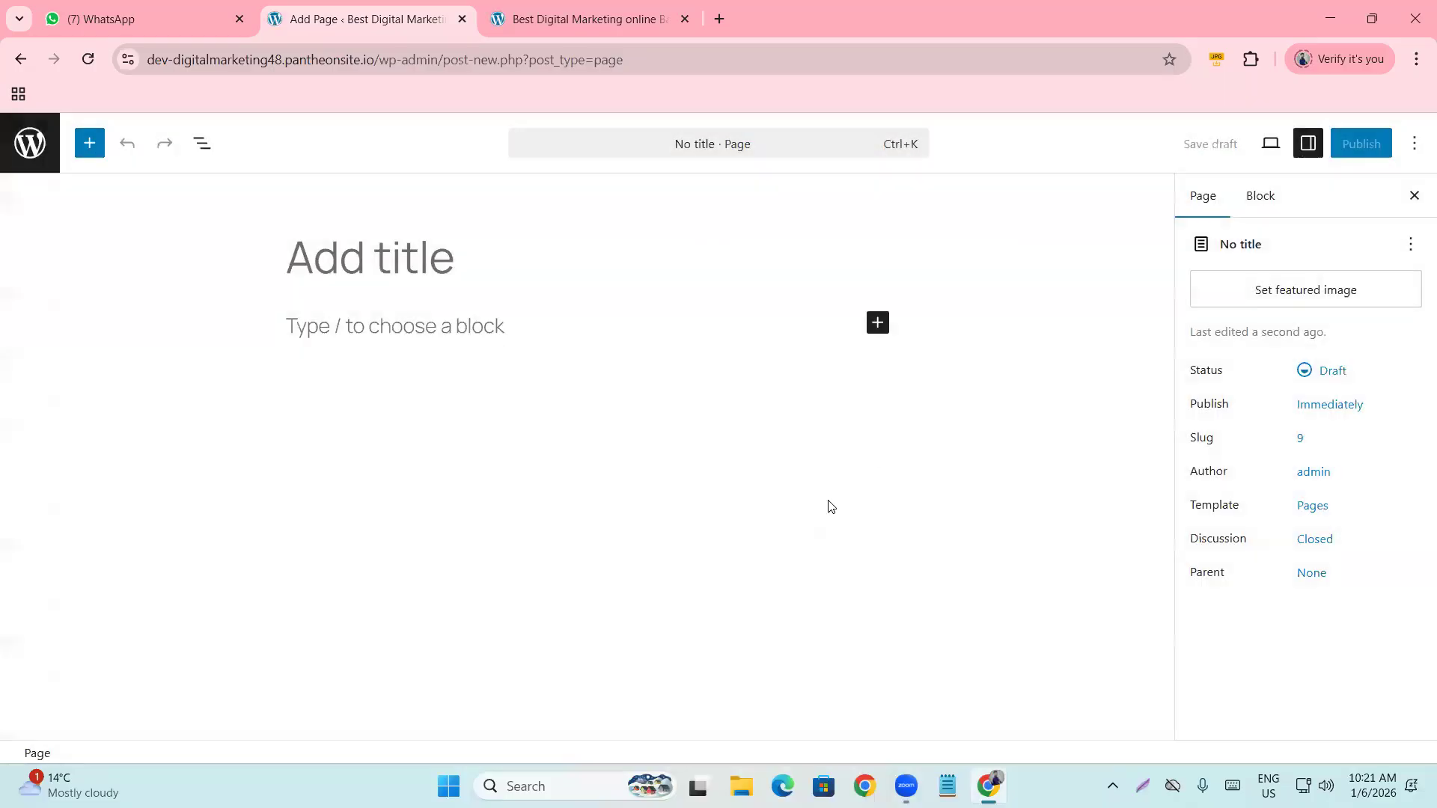
{"action": "left_click", "coordinate": [333, 262]}
{"action": "type", "text": "Home"}
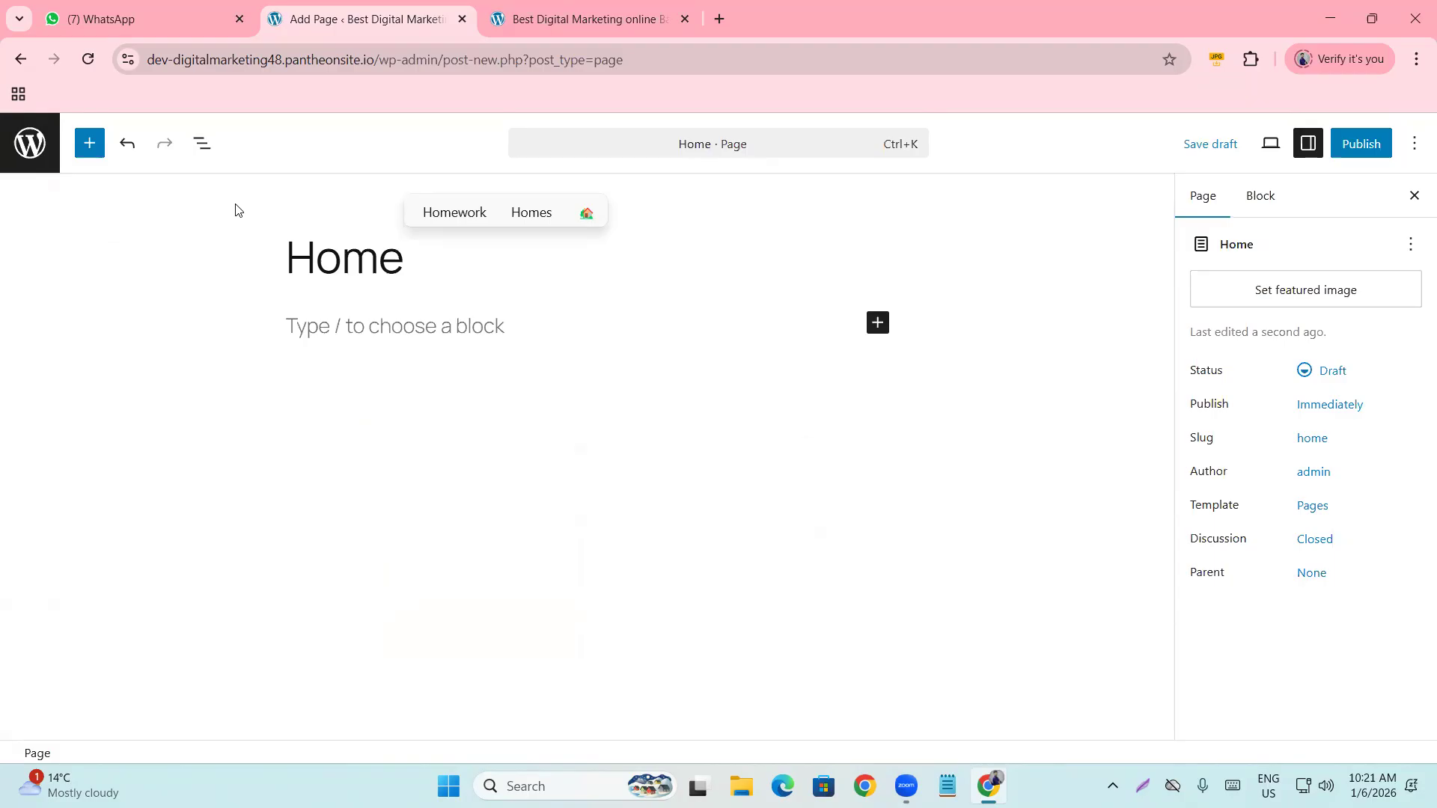
{"action": "left_click", "coordinate": [1380, 147]}
{"action": "left_click", "coordinate": [1381, 147]}
Create and publish a second empty page titled 'Blog'.
{"action": "left_click", "coordinate": [1381, 358]}
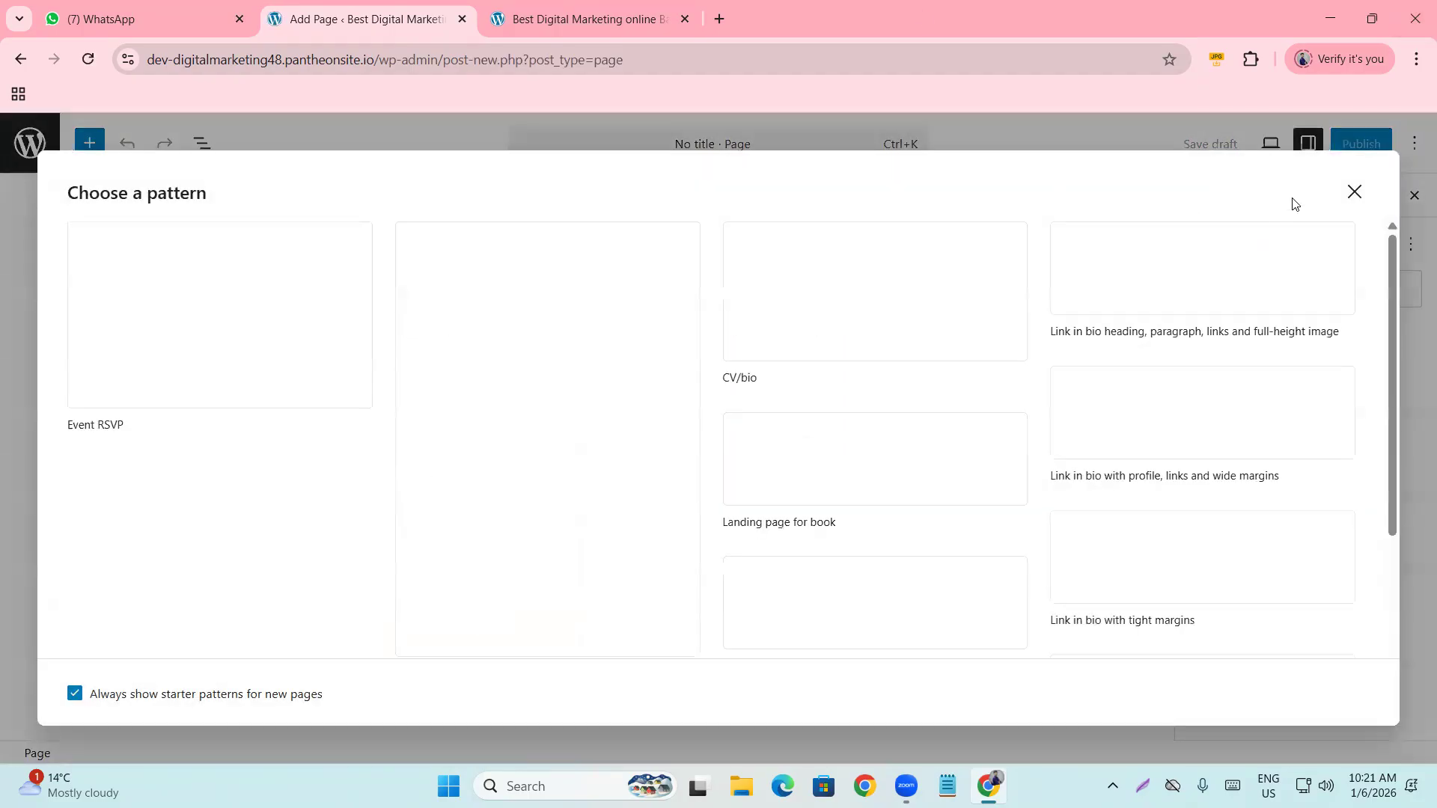
{"action": "left_click", "coordinate": [1353, 193]}
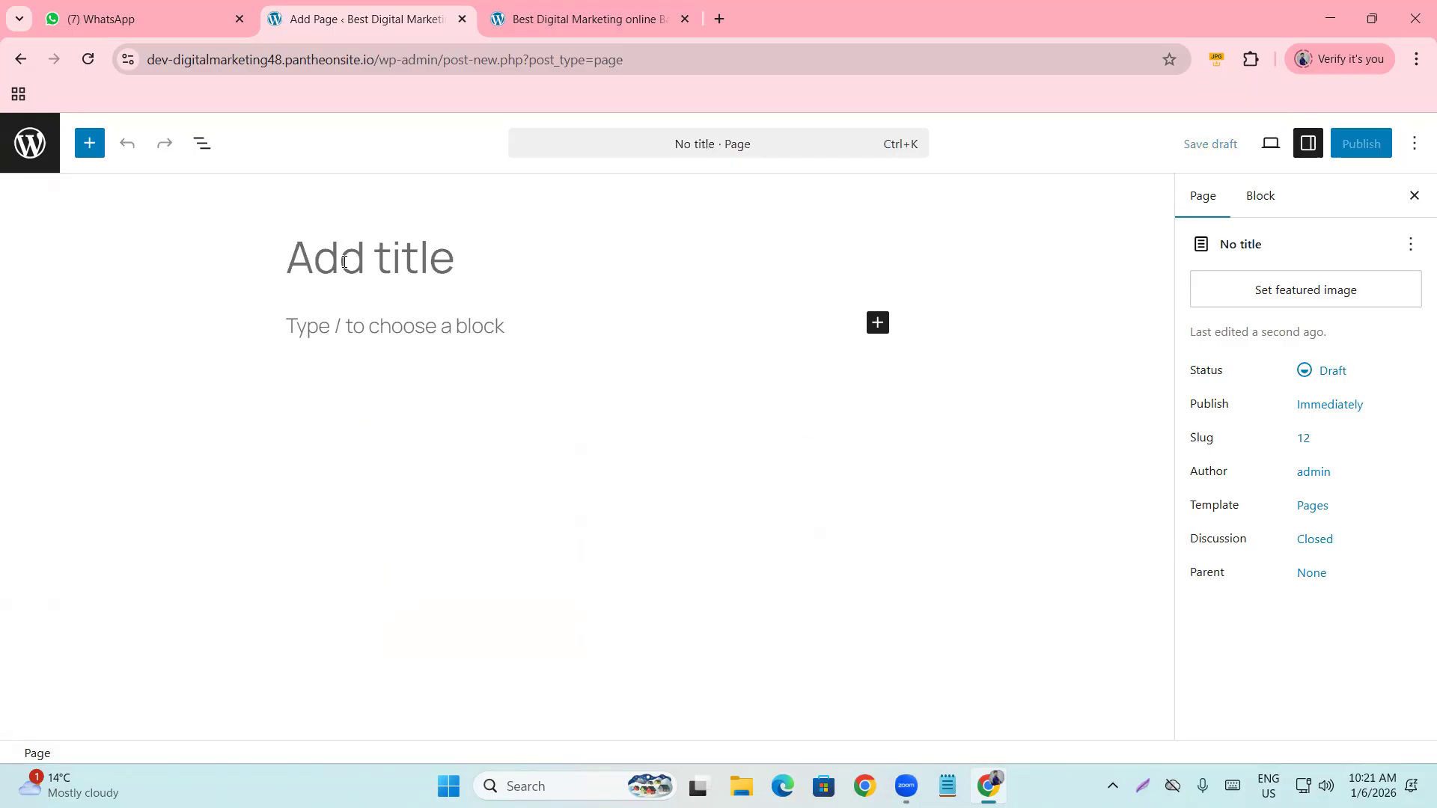
{"action": "type", "text": "Bl"}
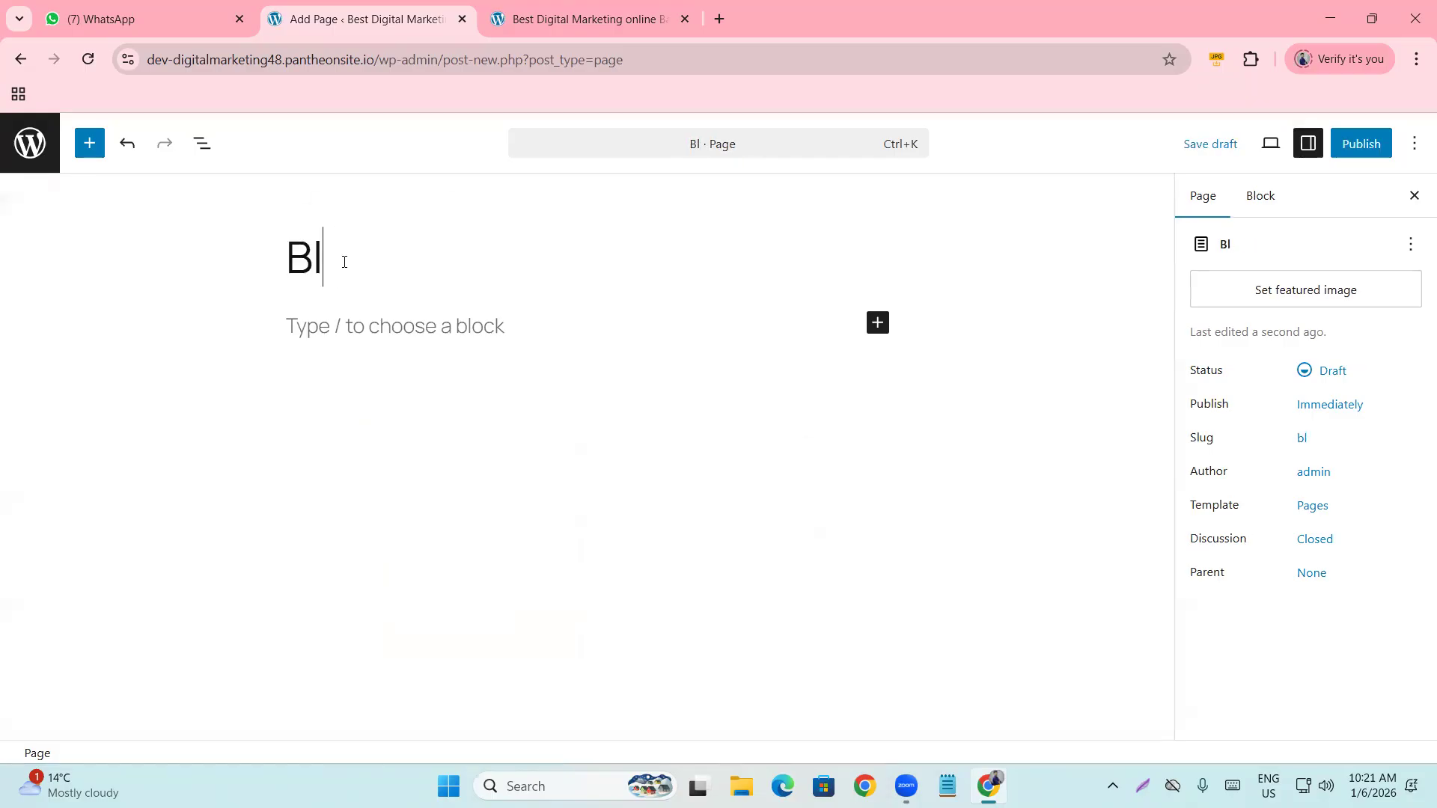
{"action": "type", "text": "og"}
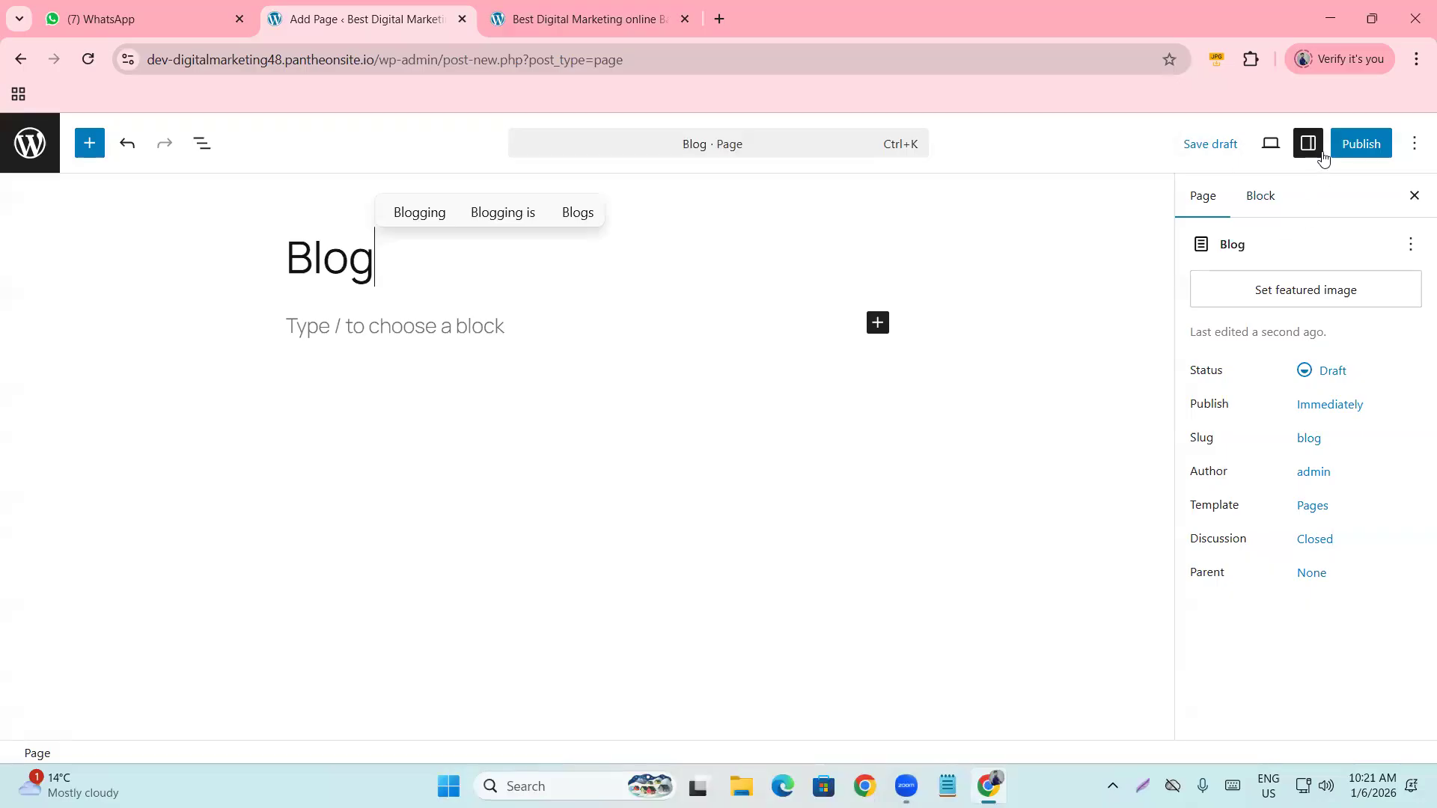
{"action": "left_click", "coordinate": [1340, 149]}
{"action": "left_click", "coordinate": [1355, 147]}
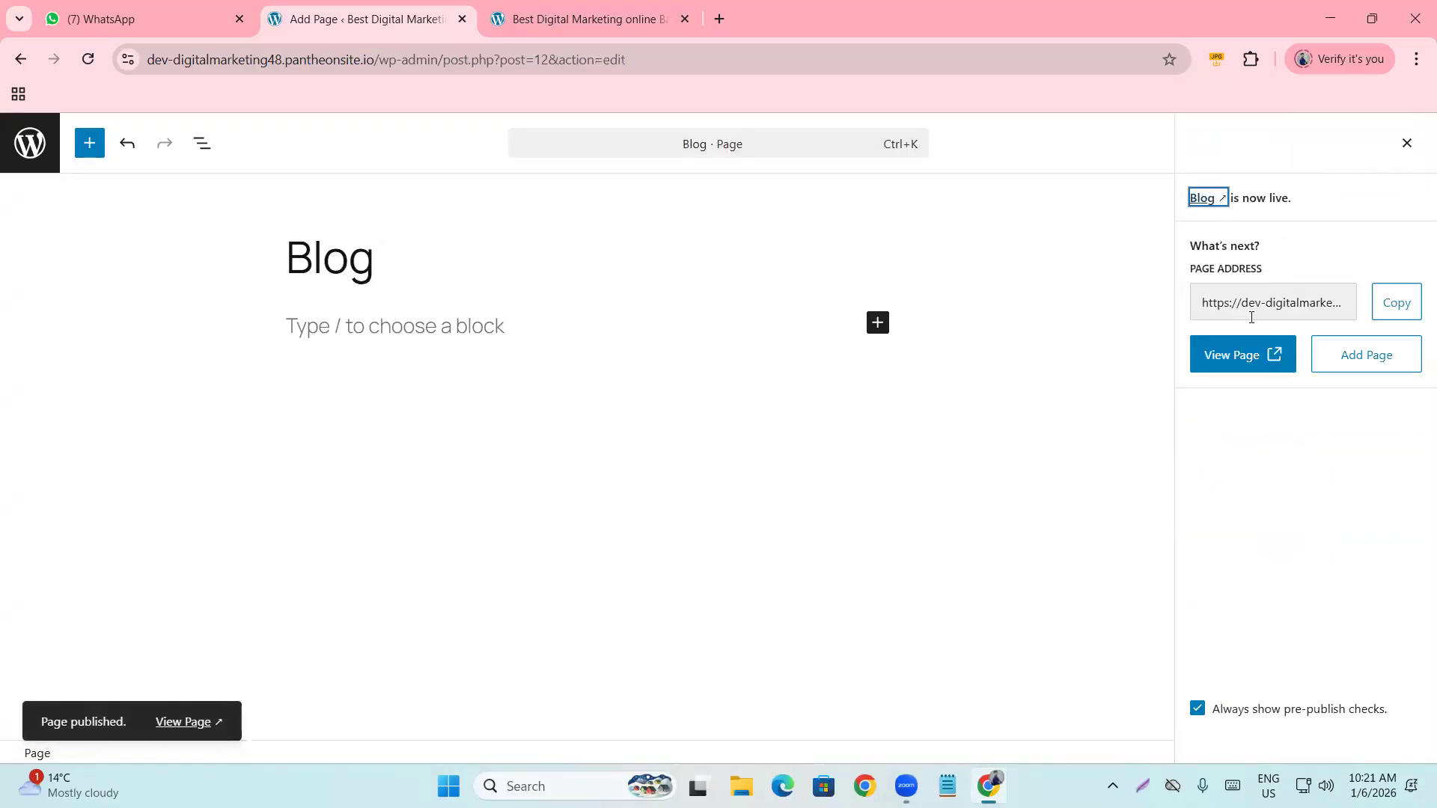
{"action": "left_click", "coordinate": [1361, 366]}
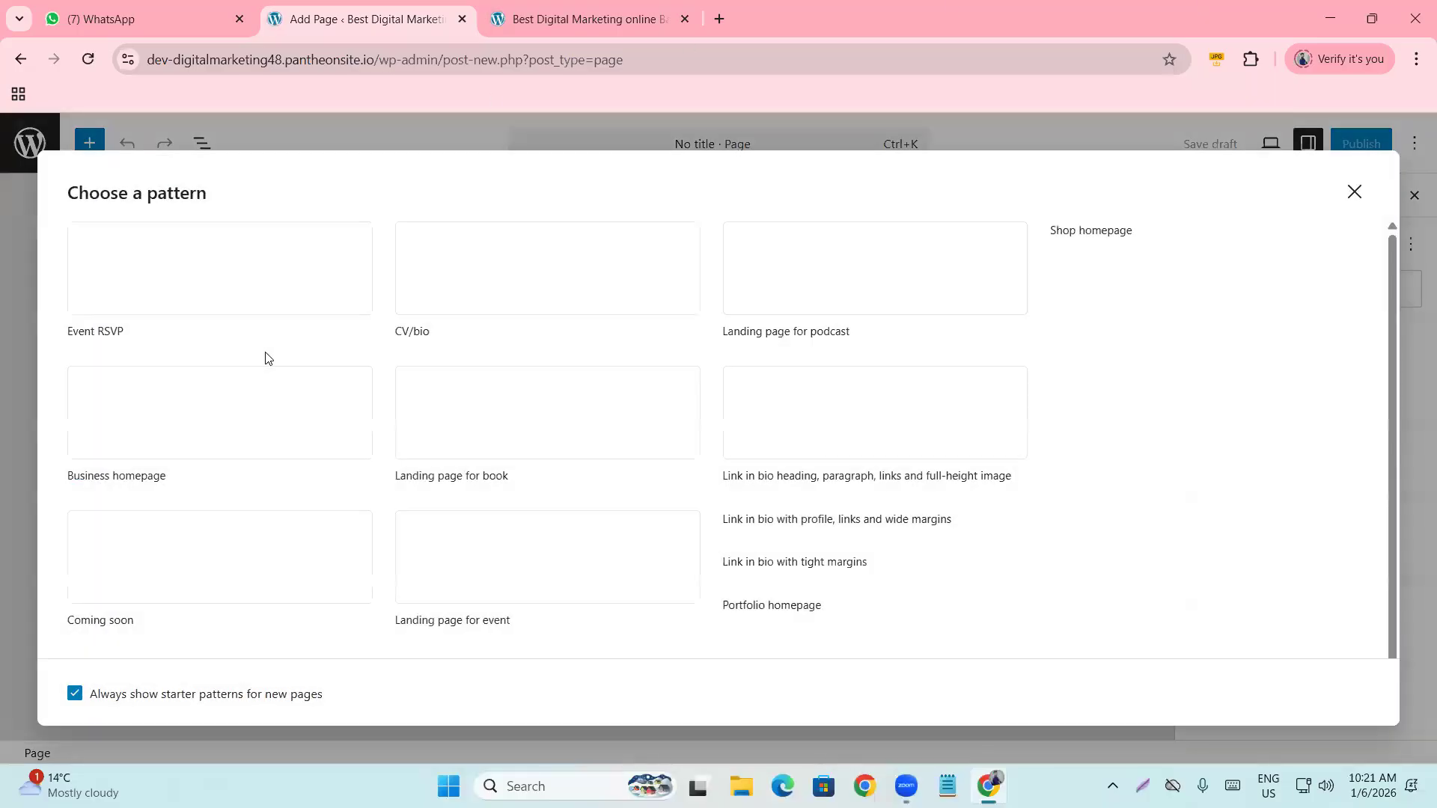
Title a new page 'Terms and Conditions', correcting the misspelled 'Cobditions'.
{"action": "left_click", "coordinate": [1354, 192]}
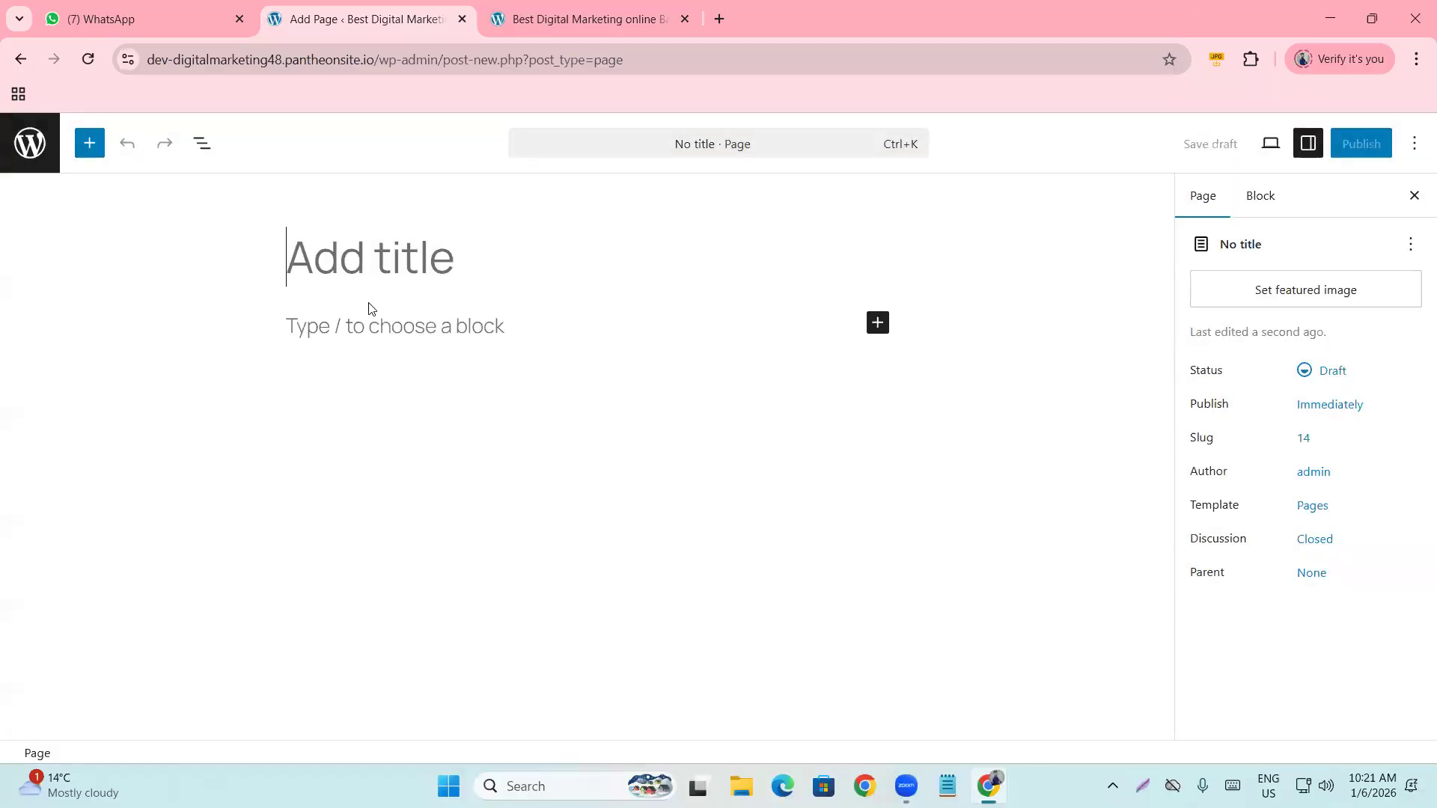
{"action": "type", "text": "t"}
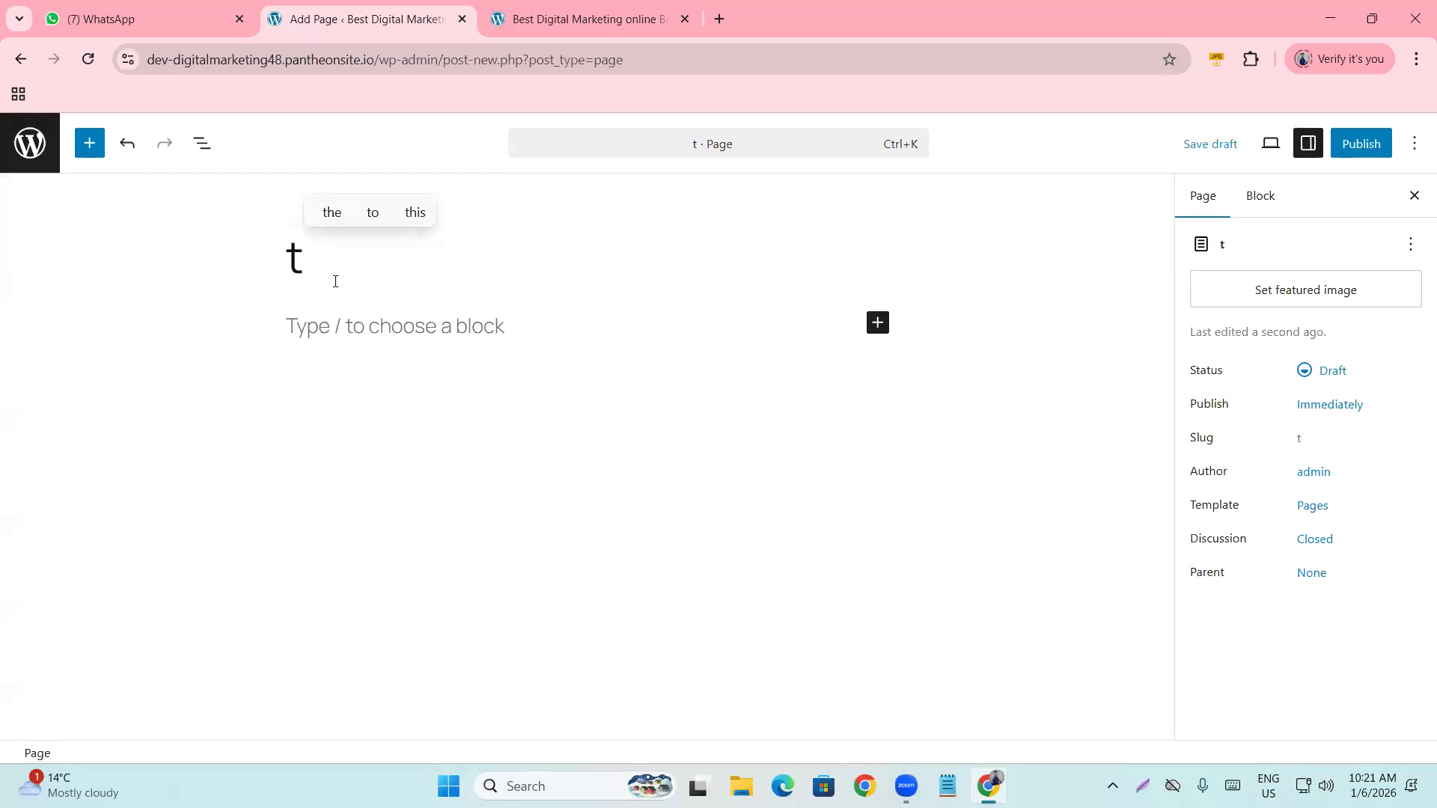
{"action": "key", "text": "BackSpace"}
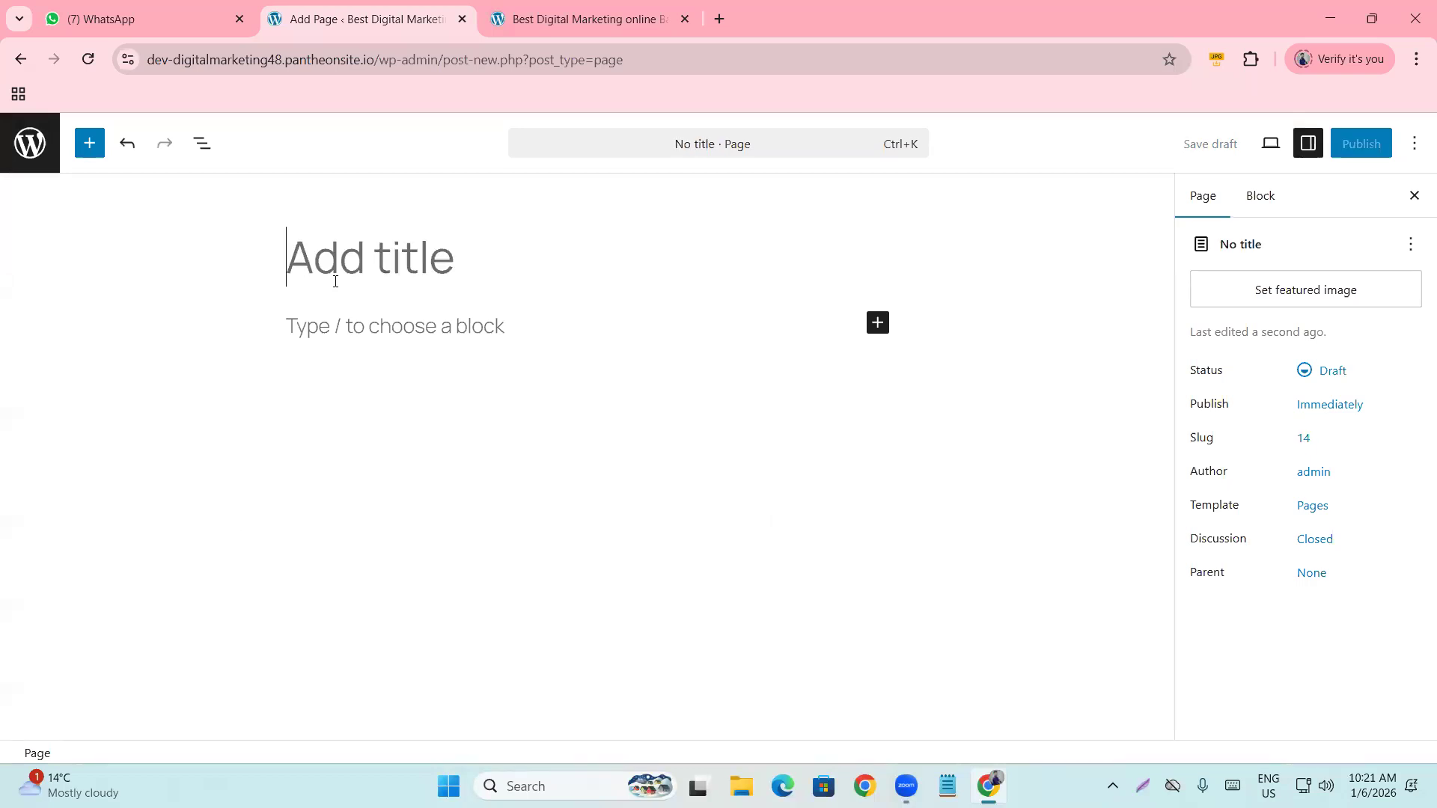
{"action": "type", "text": "t"}
{"action": "key", "text": "BackSpace"}
{"action": "type", "text": "Terms and Cobditions"}
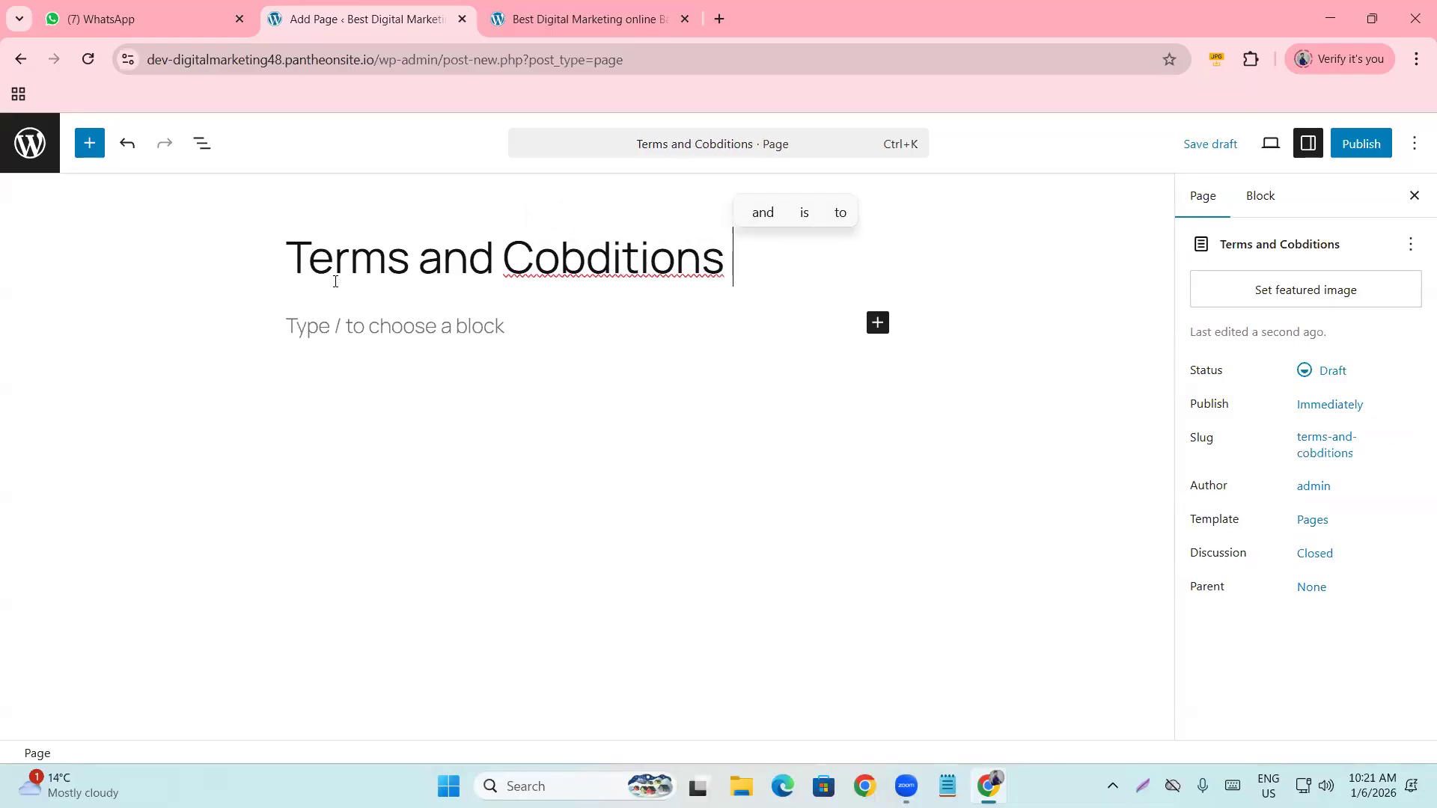
{"action": "double_click", "coordinate": [587, 265]}
{"action": "right_click", "coordinate": [575, 250]}
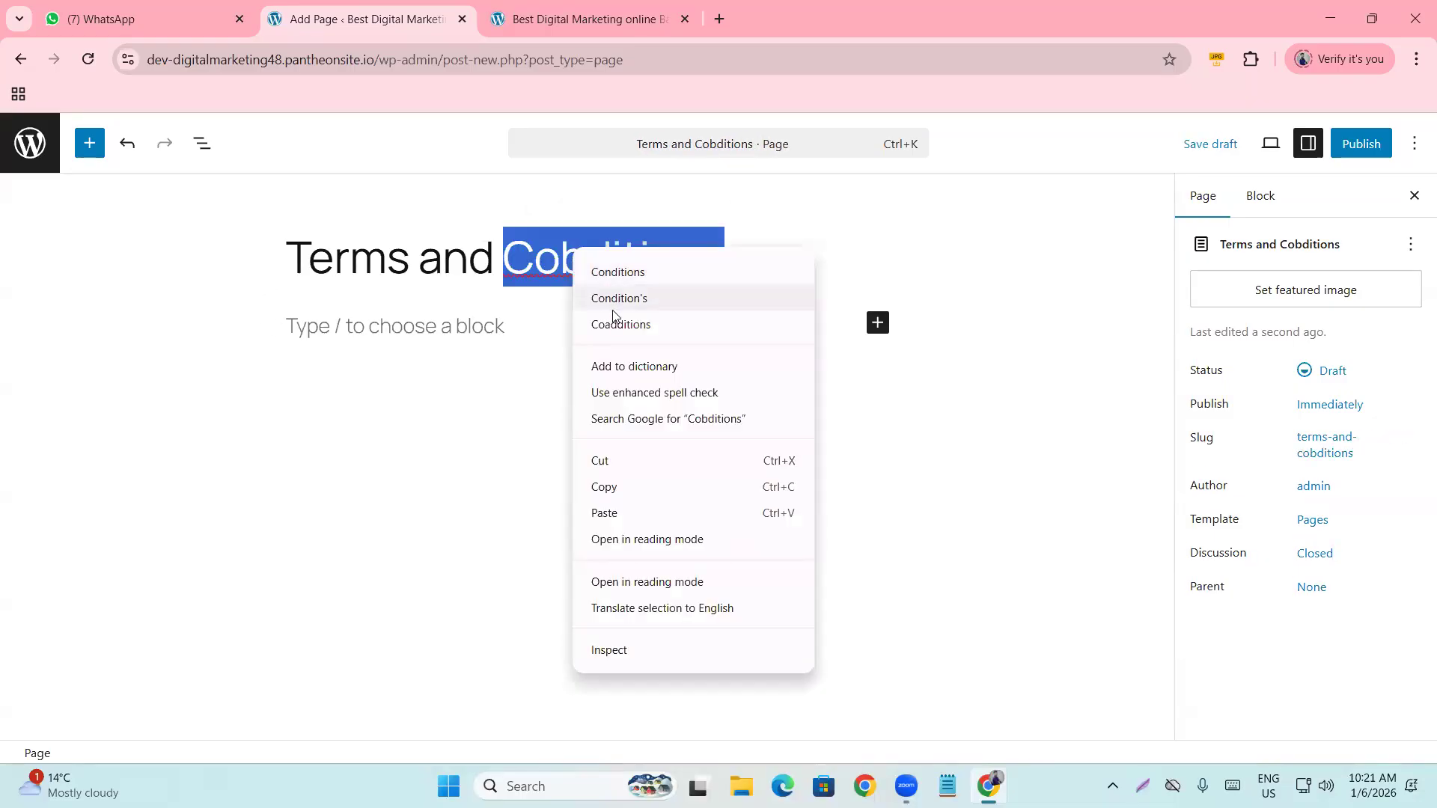
{"action": "left_click", "coordinate": [618, 272]}
Publish the Terms and Conditions page.
{"action": "left_click", "coordinate": [533, 258]}
{"action": "left_click", "coordinate": [398, 261]}
{"action": "left_click_drag", "start_coordinate": [423, 265], "coordinate": [491, 265]}
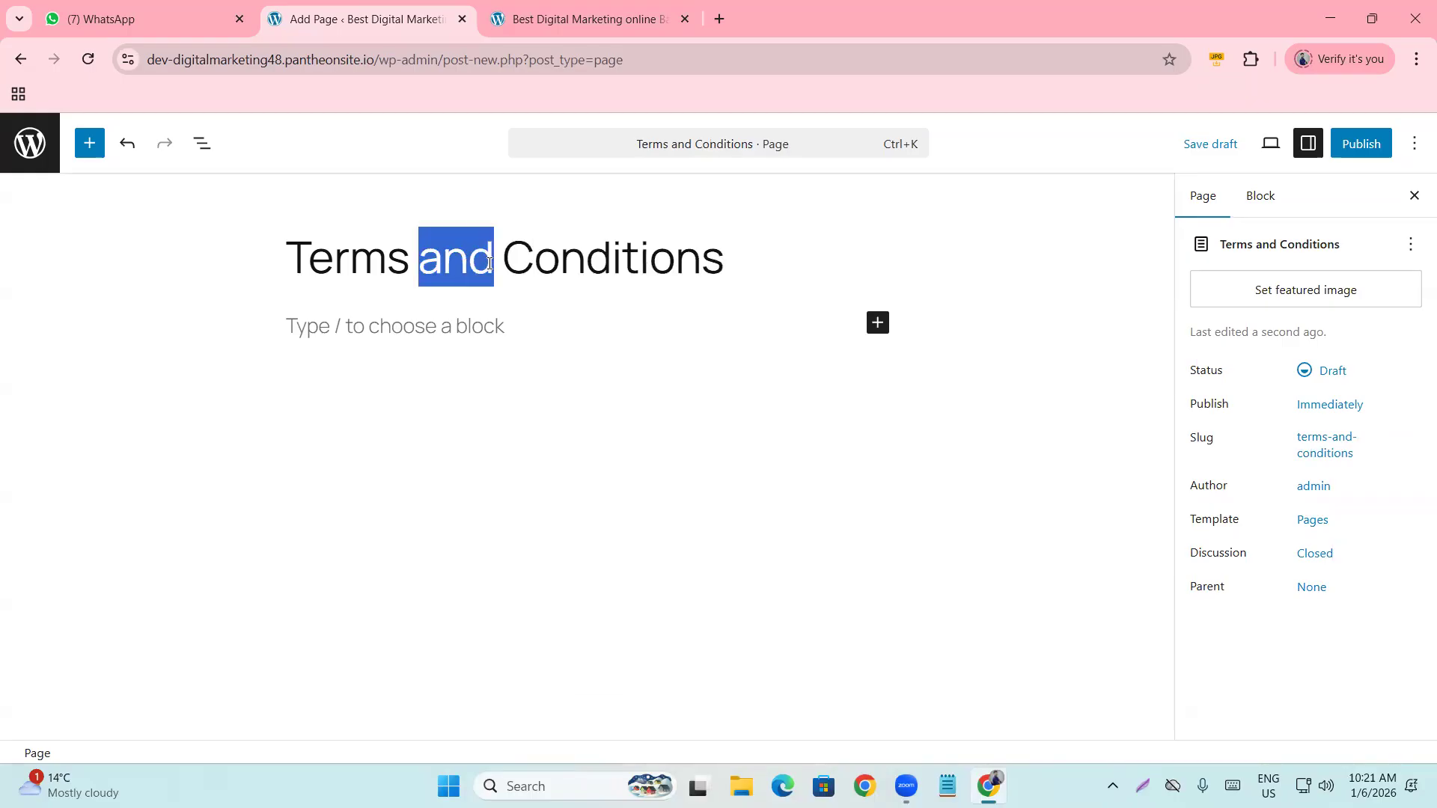
{"action": "left_click", "coordinate": [468, 262]}
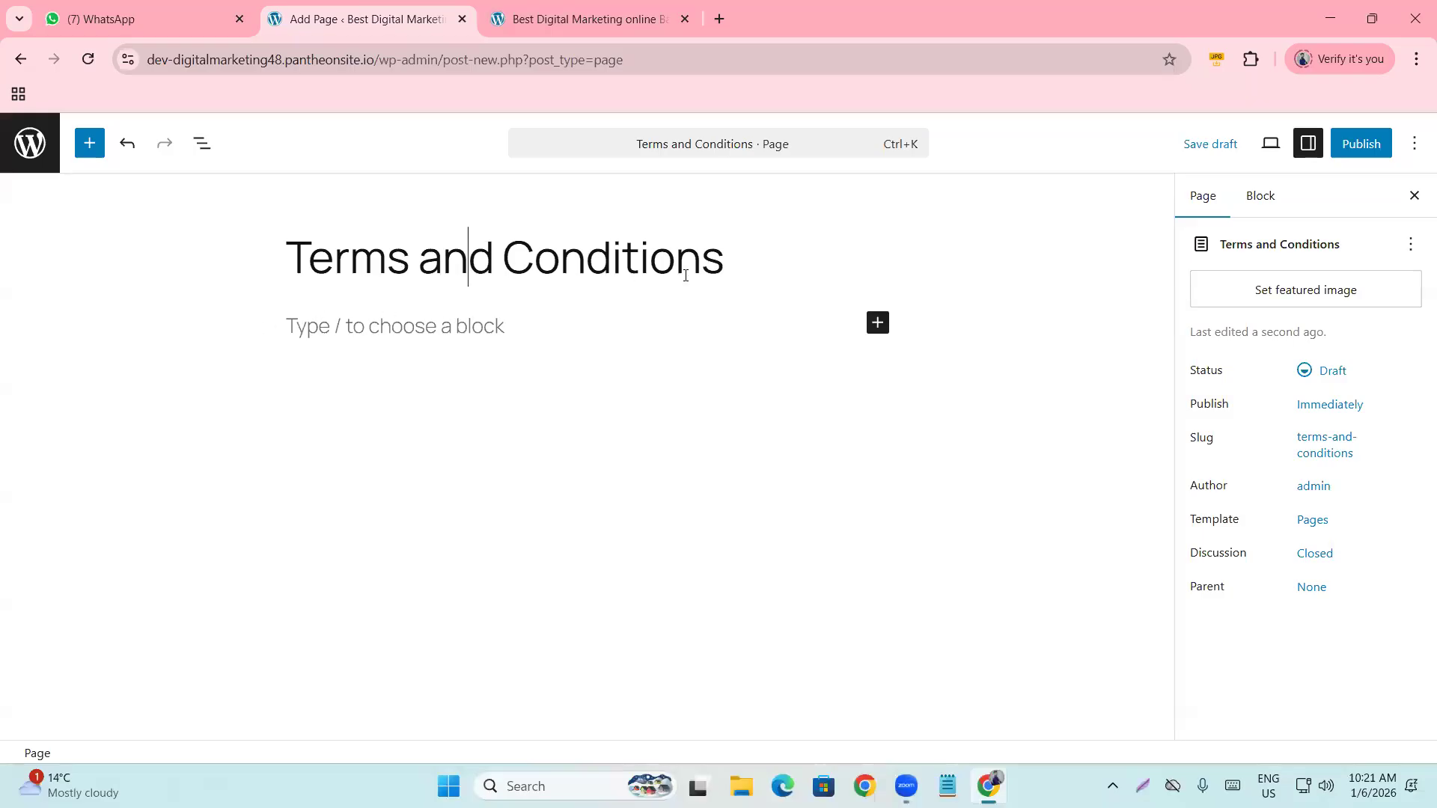
{"action": "left_click", "coordinate": [1355, 154]}
{"action": "left_click", "coordinate": [1367, 149]}
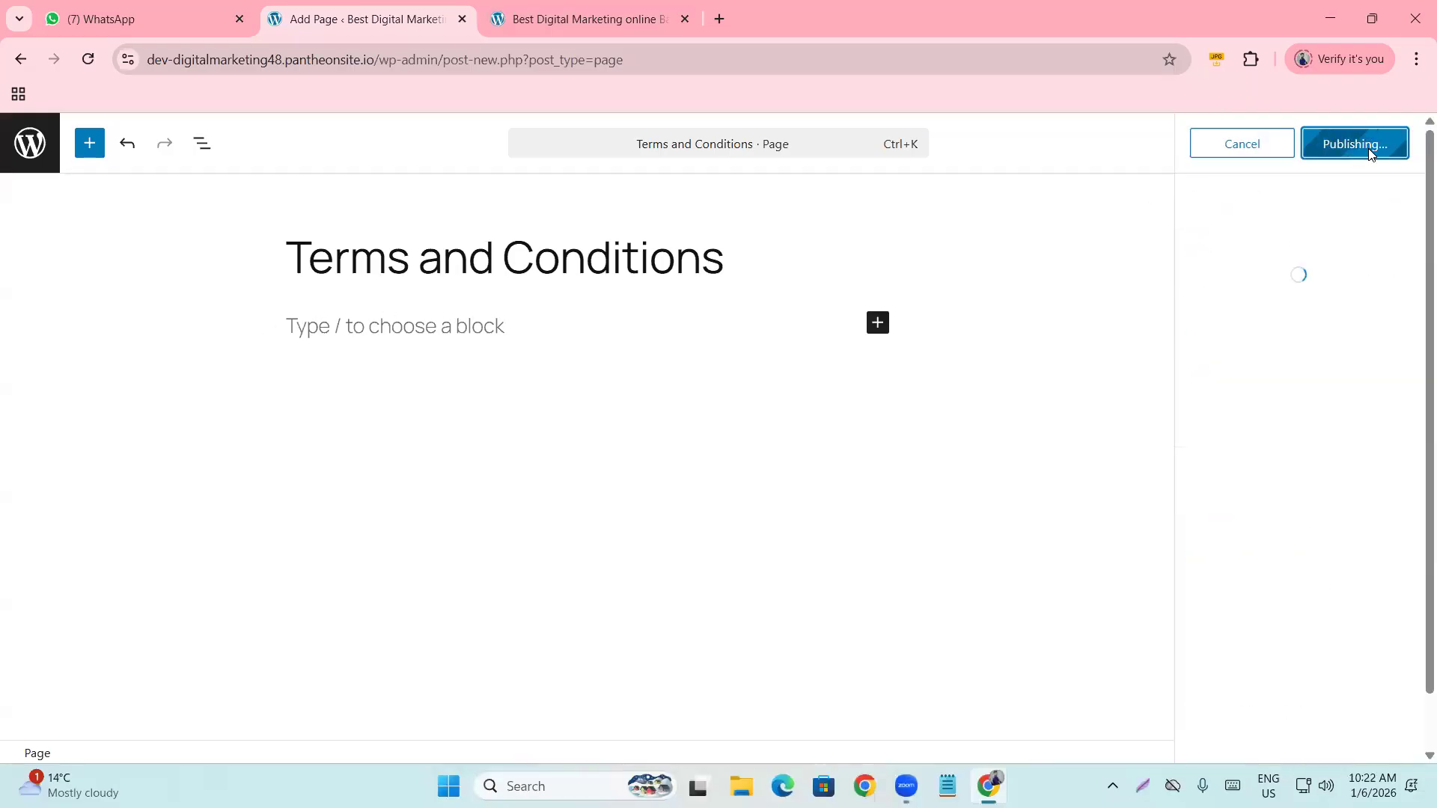
{"action": "left_click", "coordinate": [1370, 358]}
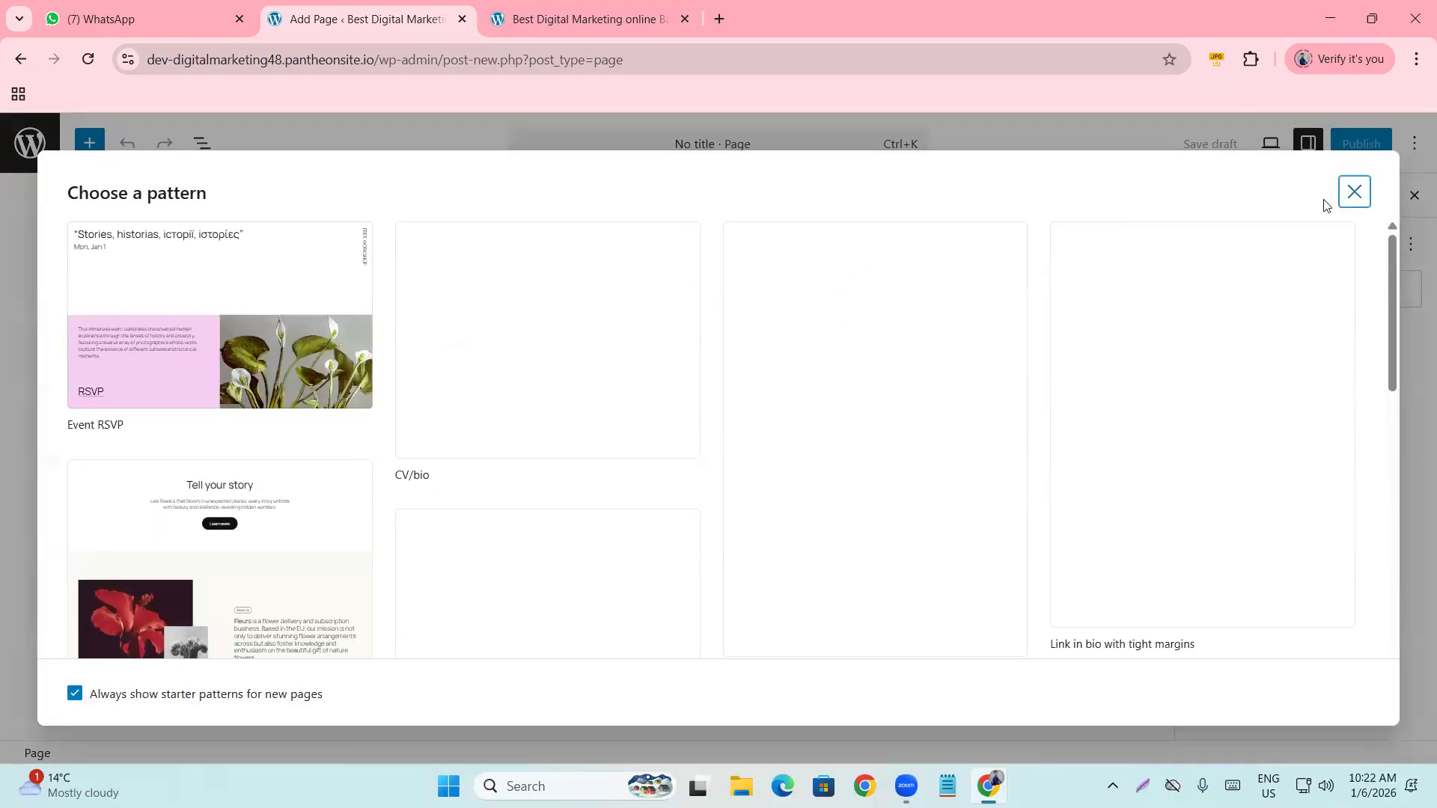
Title a new page 'Privacy and Policy', fix the typo, and publish it.
{"action": "left_click", "coordinate": [1354, 192]}
{"action": "left_click", "coordinate": [325, 255]}
{"action": "type", "text": "Pr"}
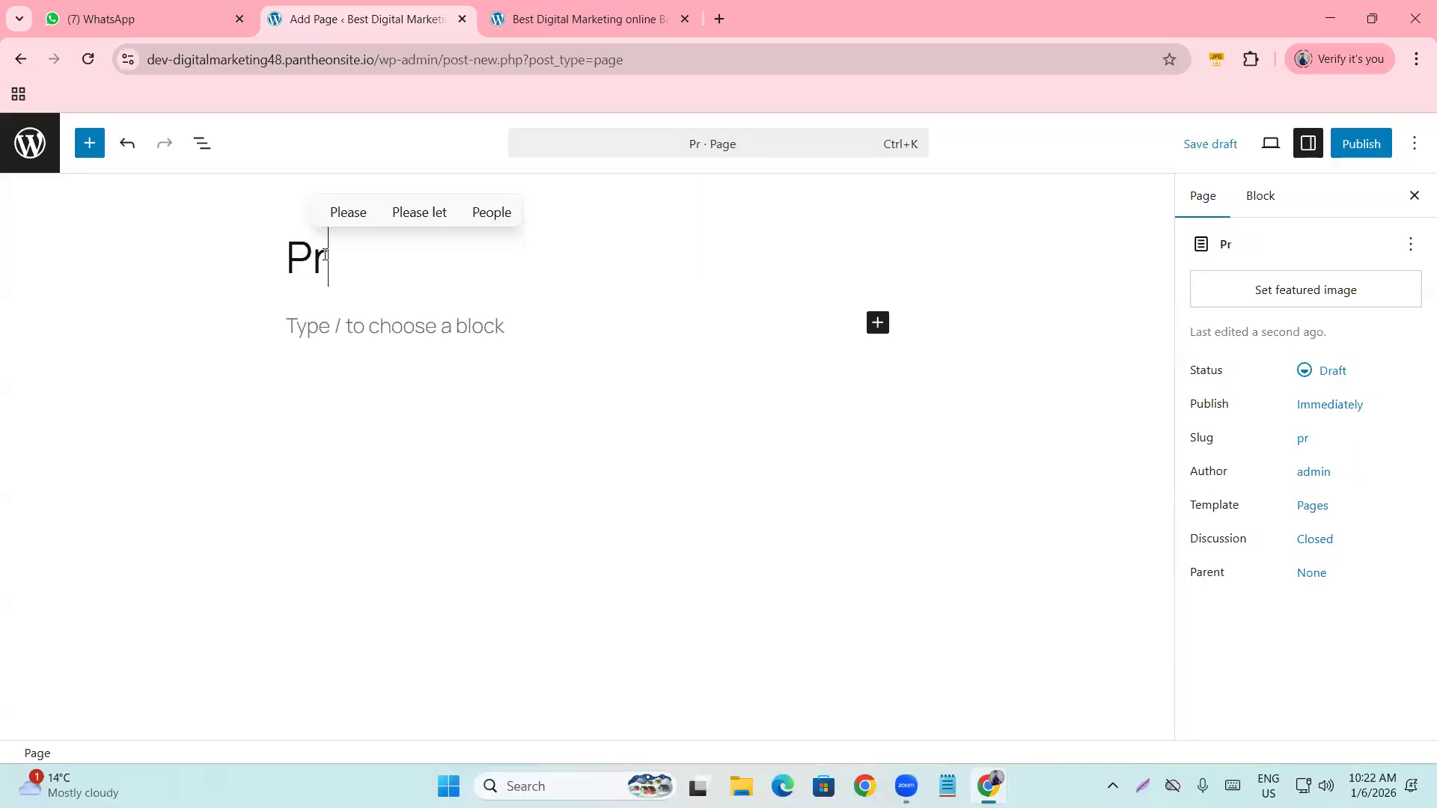
{"action": "type", "text": "ivacy"}
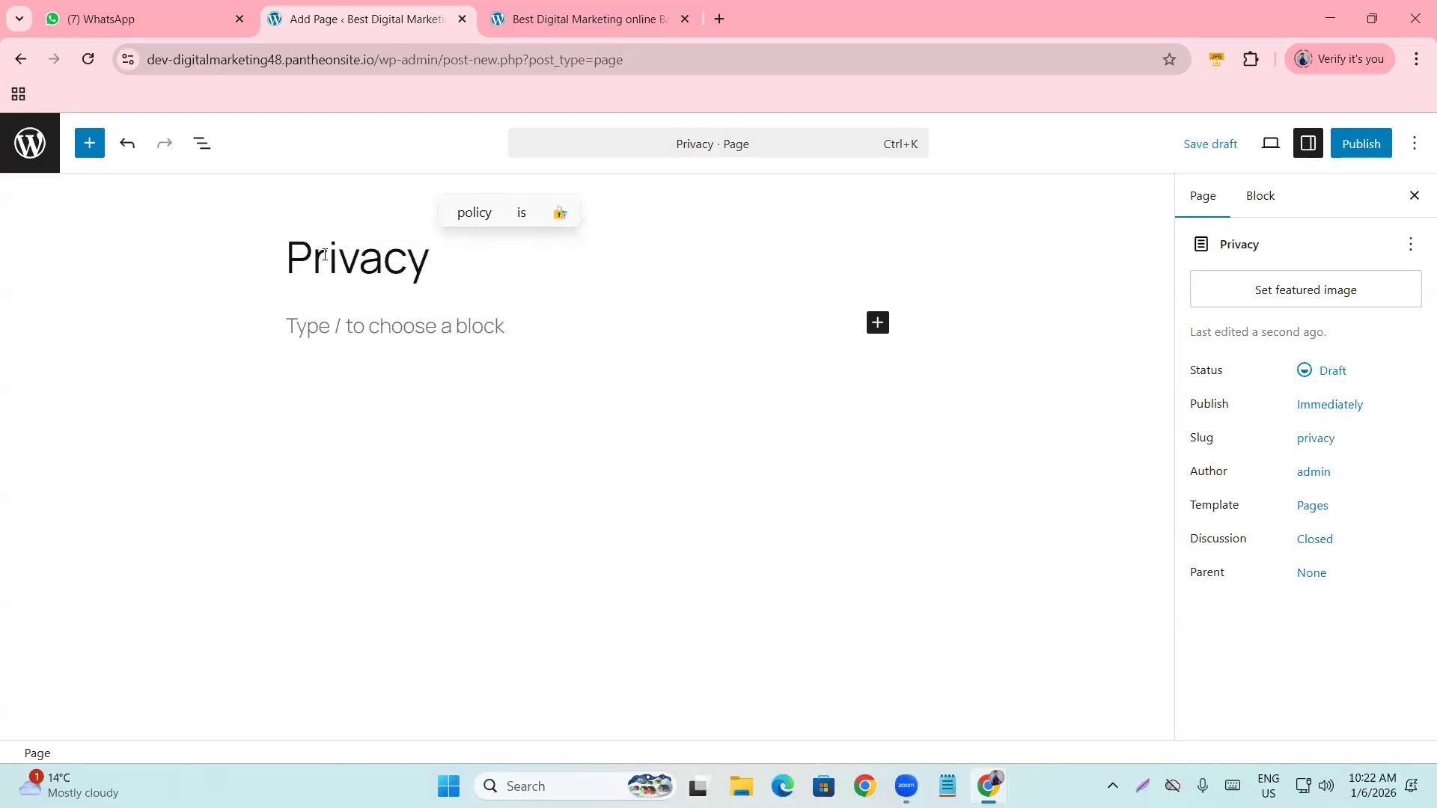
{"action": "type", "text": " and Policvy"}
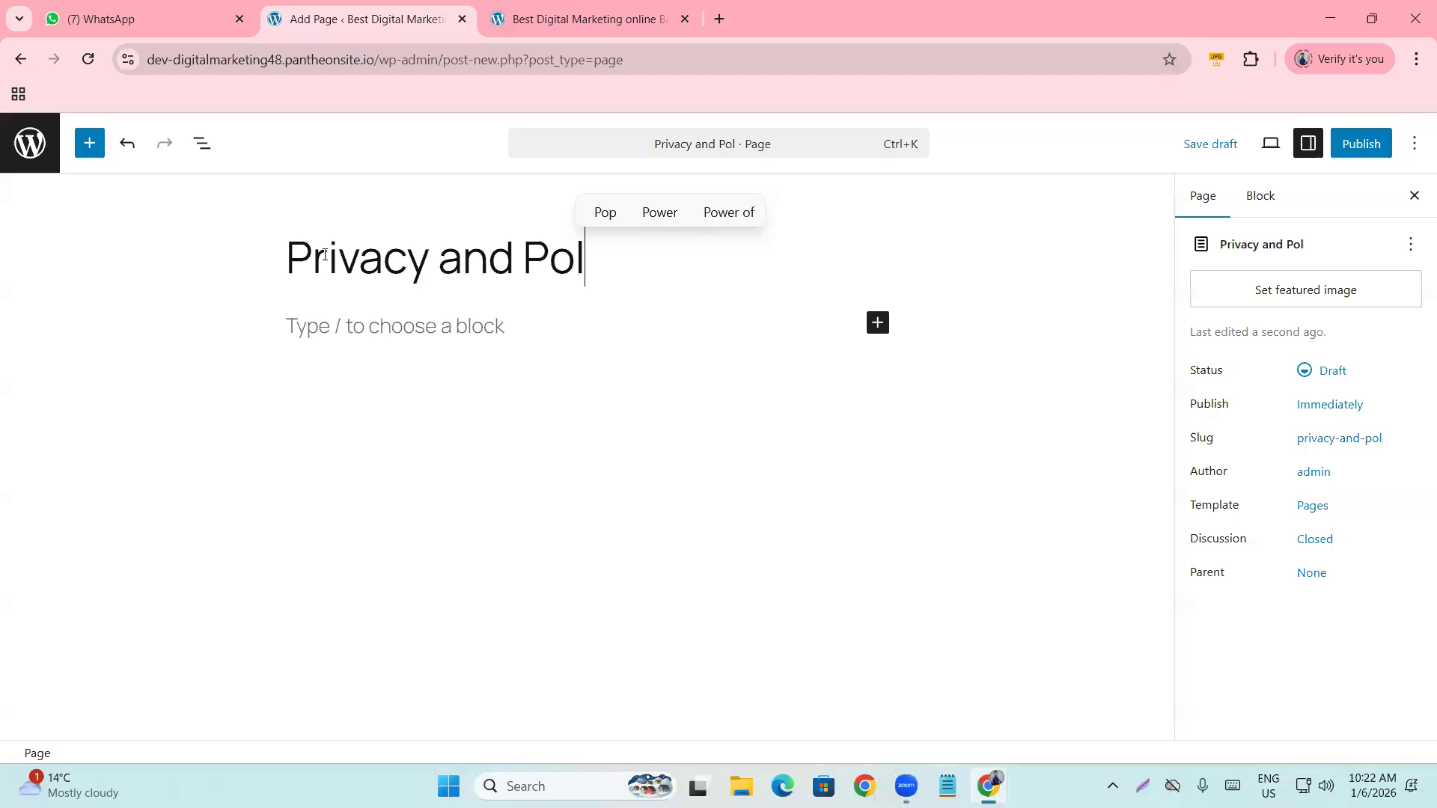
{"action": "key", "text": "BackSpace"}
{"action": "key", "text": "BackSpace"}
{"action": "type", "text": "y"}
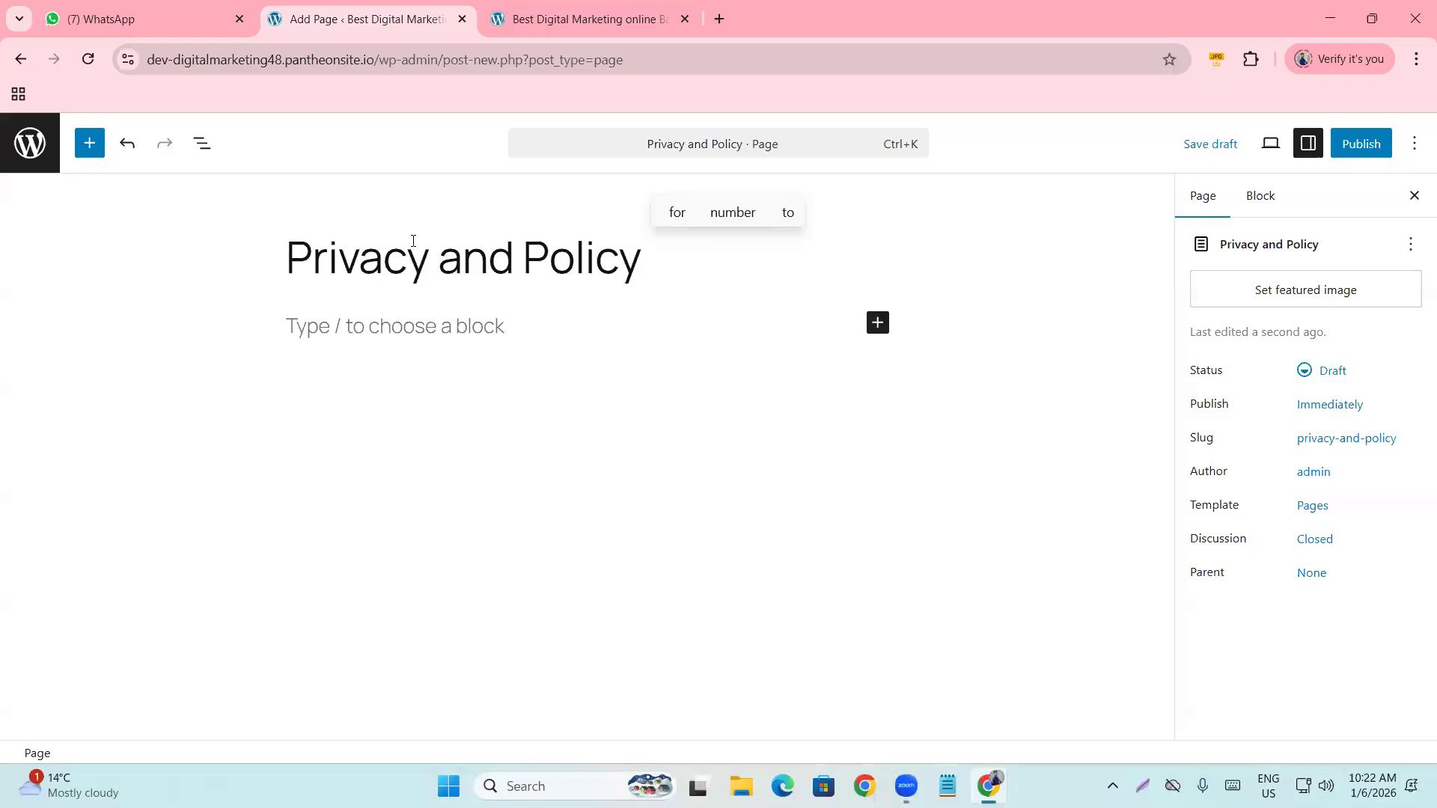
{"action": "left_click", "coordinate": [1360, 144]}
{"action": "left_click", "coordinate": [1364, 145]}
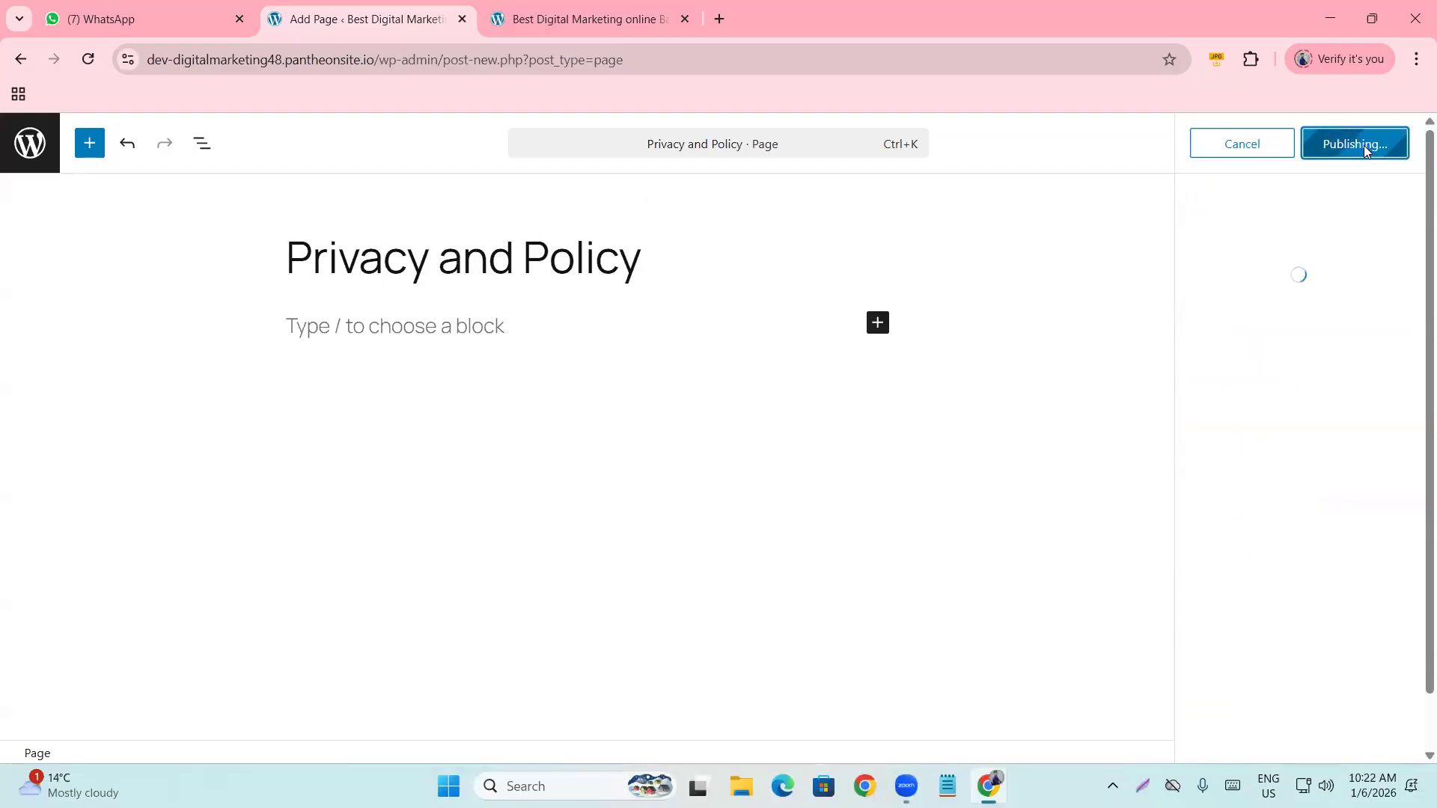
{"action": "left_click", "coordinate": [1352, 350]}
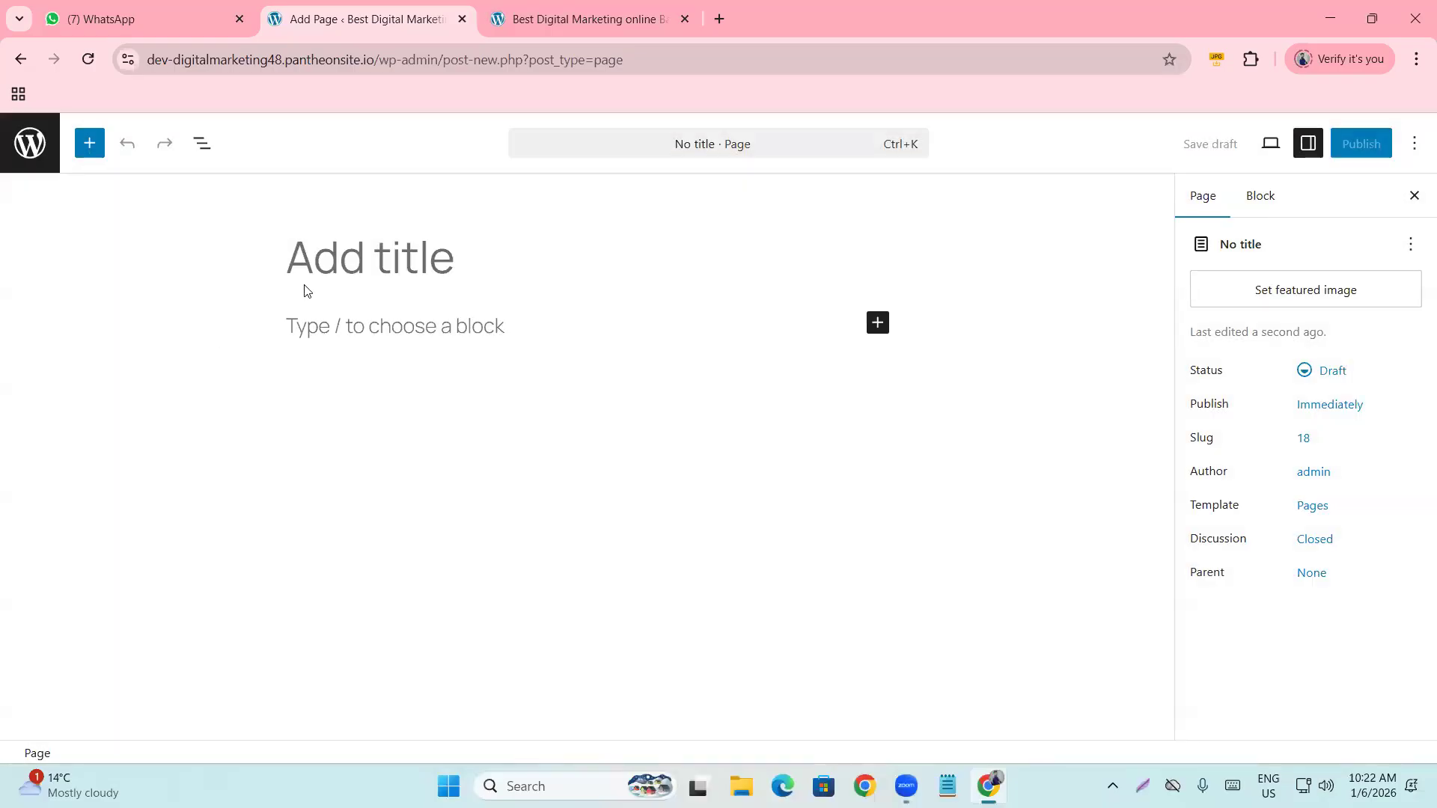
Title the new page 'Contact Us' and publish it.
{"action": "type", "text": "Conatct"}
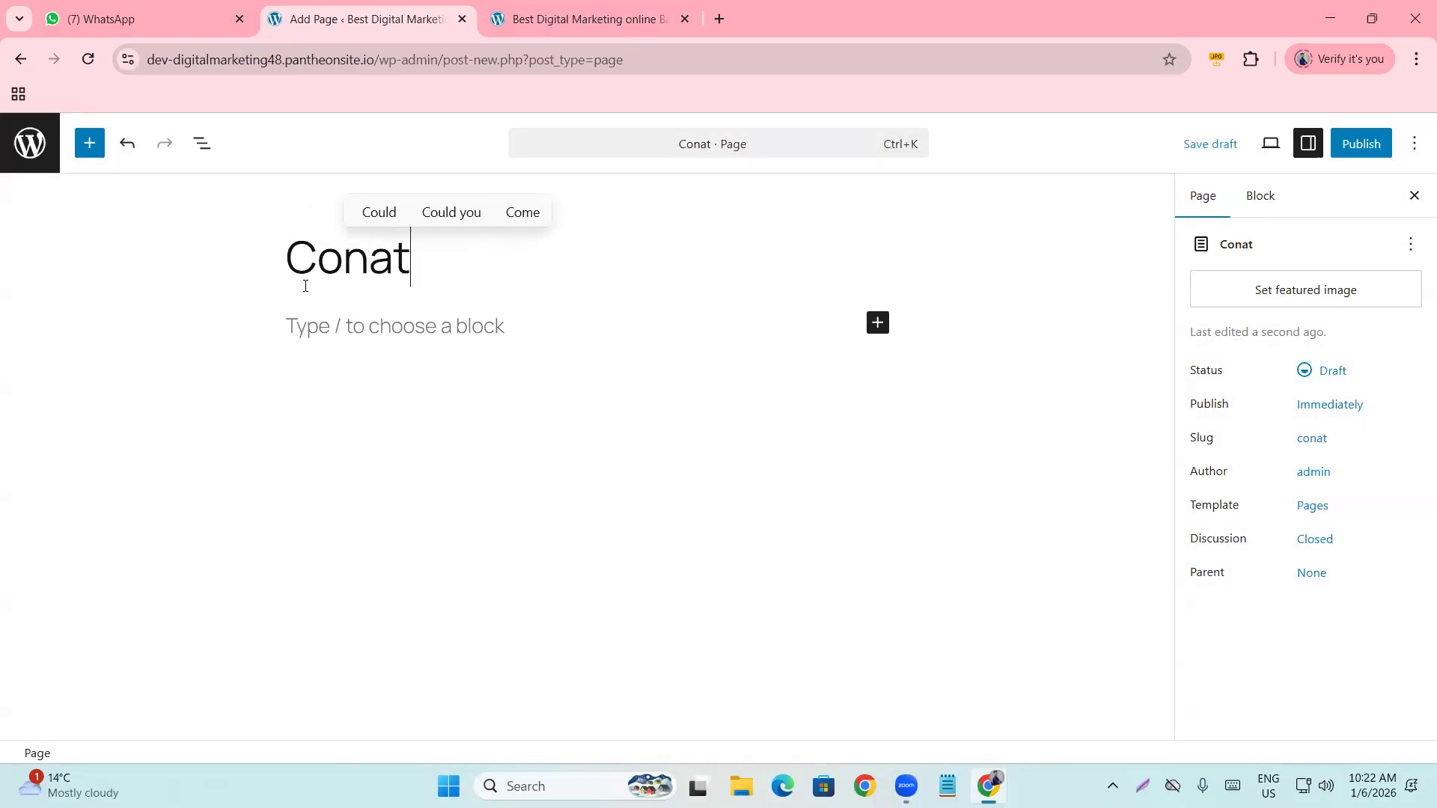
{"action": "key", "text": "BackSpace"}
{"action": "key", "text": "BackSpace"}
{"action": "key", "text": "BackSpace"}
{"action": "key", "text": "BackSpace"}
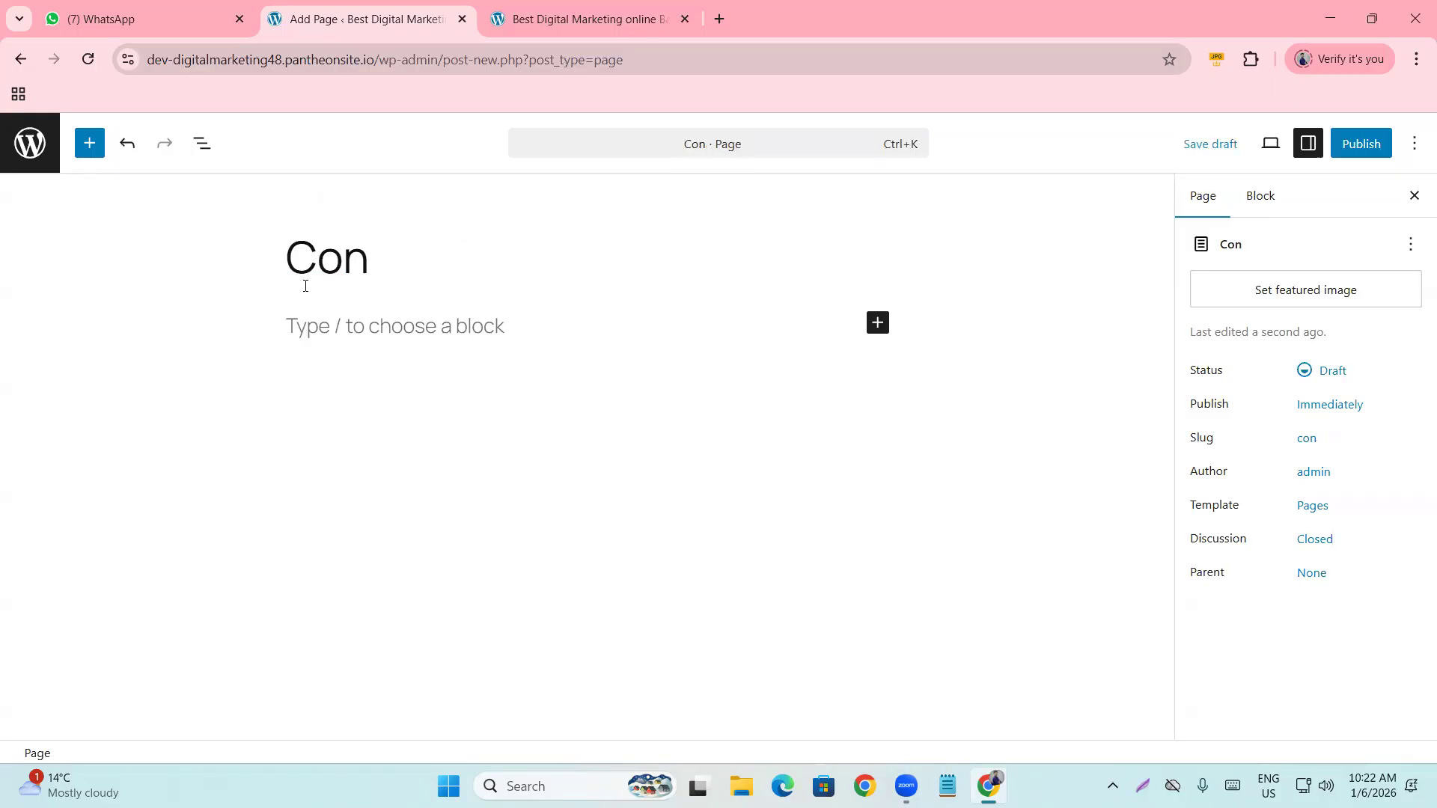
{"action": "type", "text": "tact Us"}
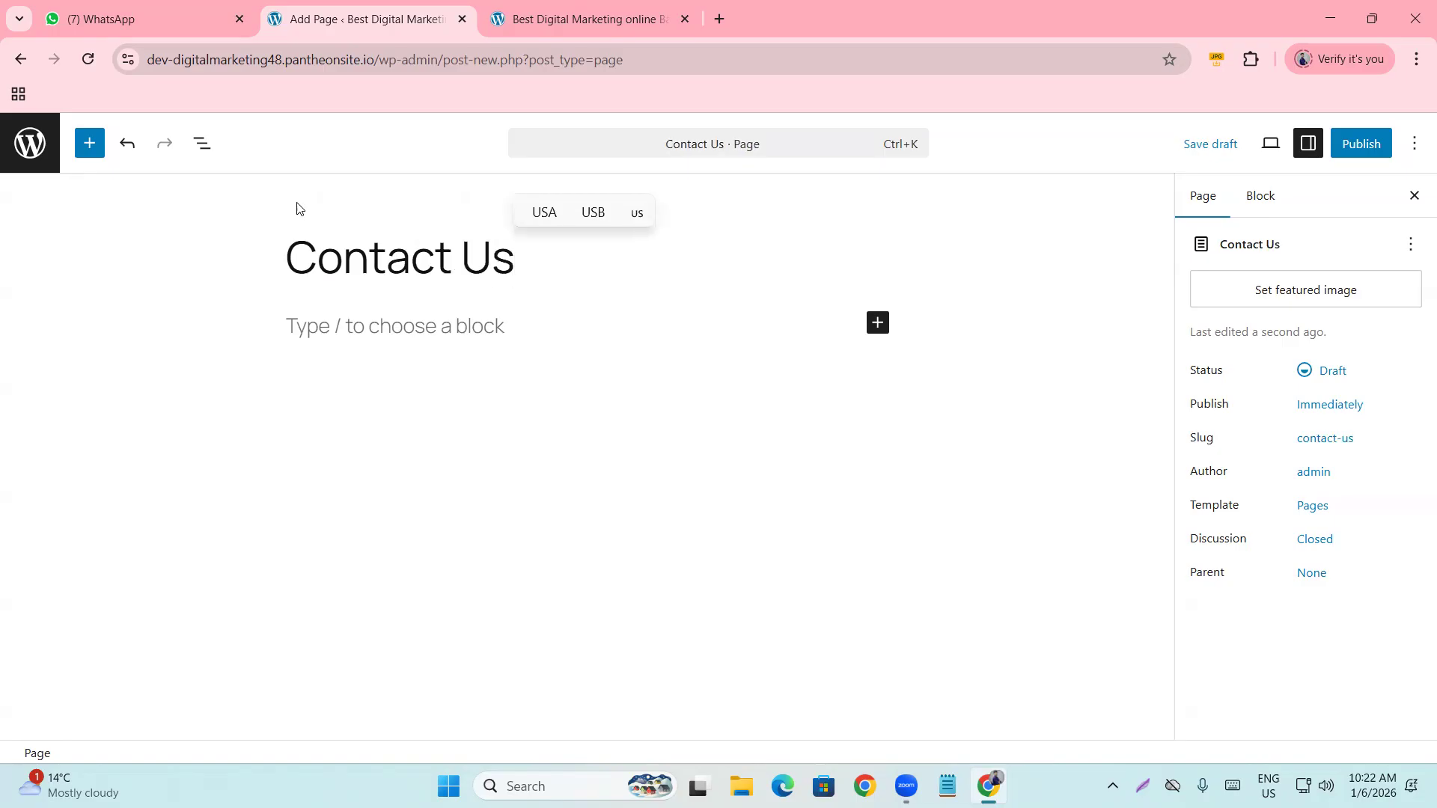
{"action": "left_click", "coordinate": [1364, 143]}
{"action": "left_click", "coordinate": [1363, 146]}
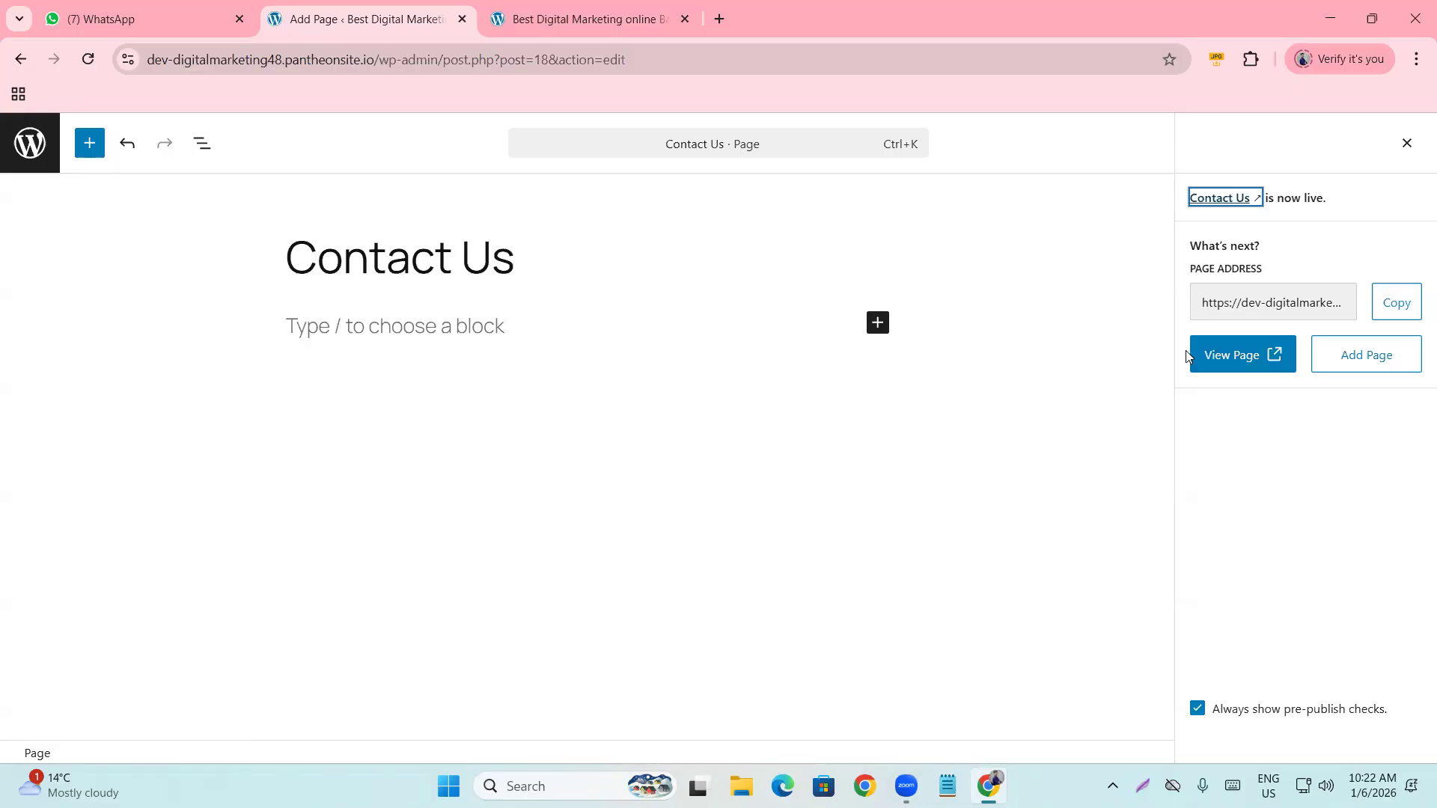
Create a blank page titled 'About Us', publish it, and return to the pages list.
{"action": "left_click", "coordinate": [1332, 366]}
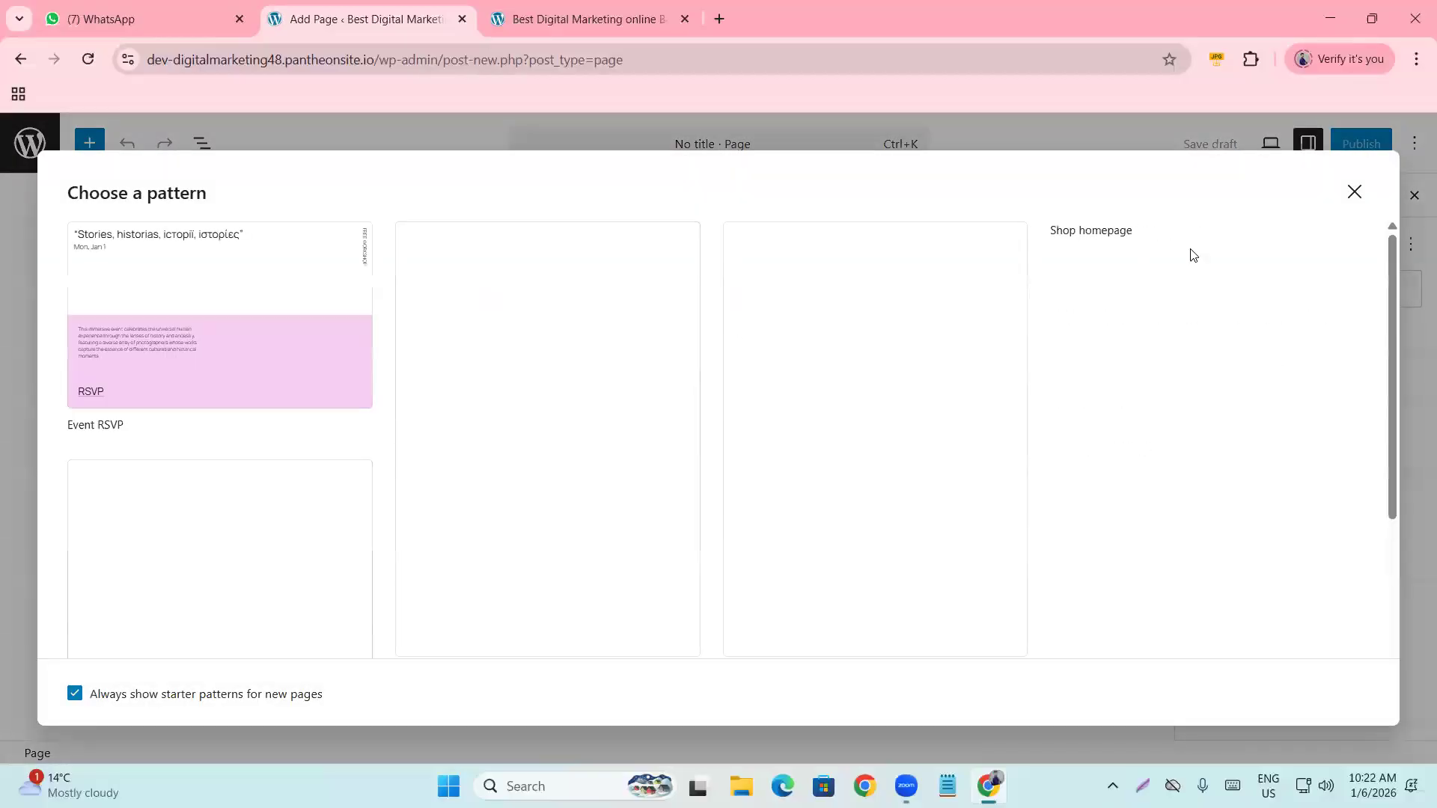
{"action": "left_click", "coordinate": [1354, 193]}
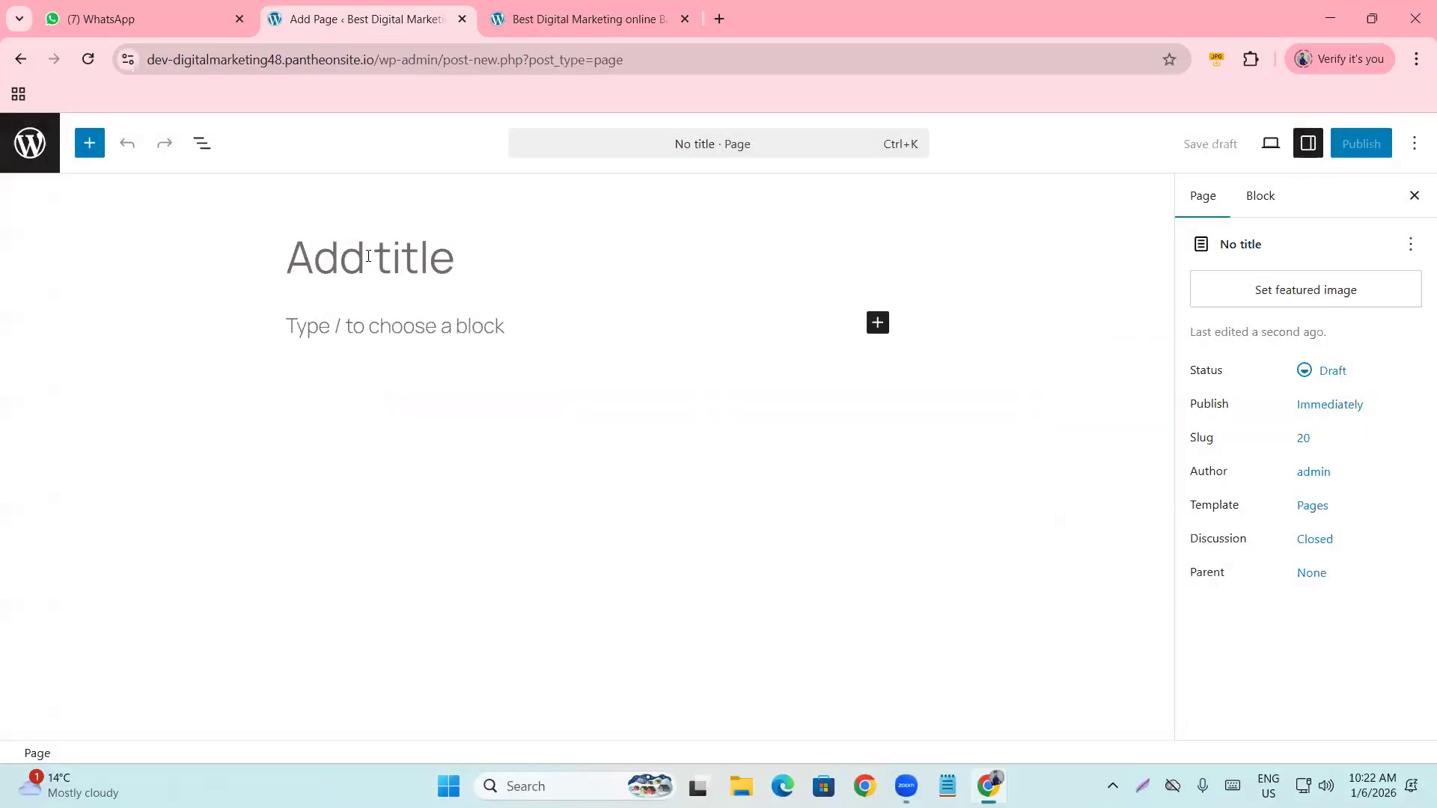
{"action": "type", "text": "Abou"}
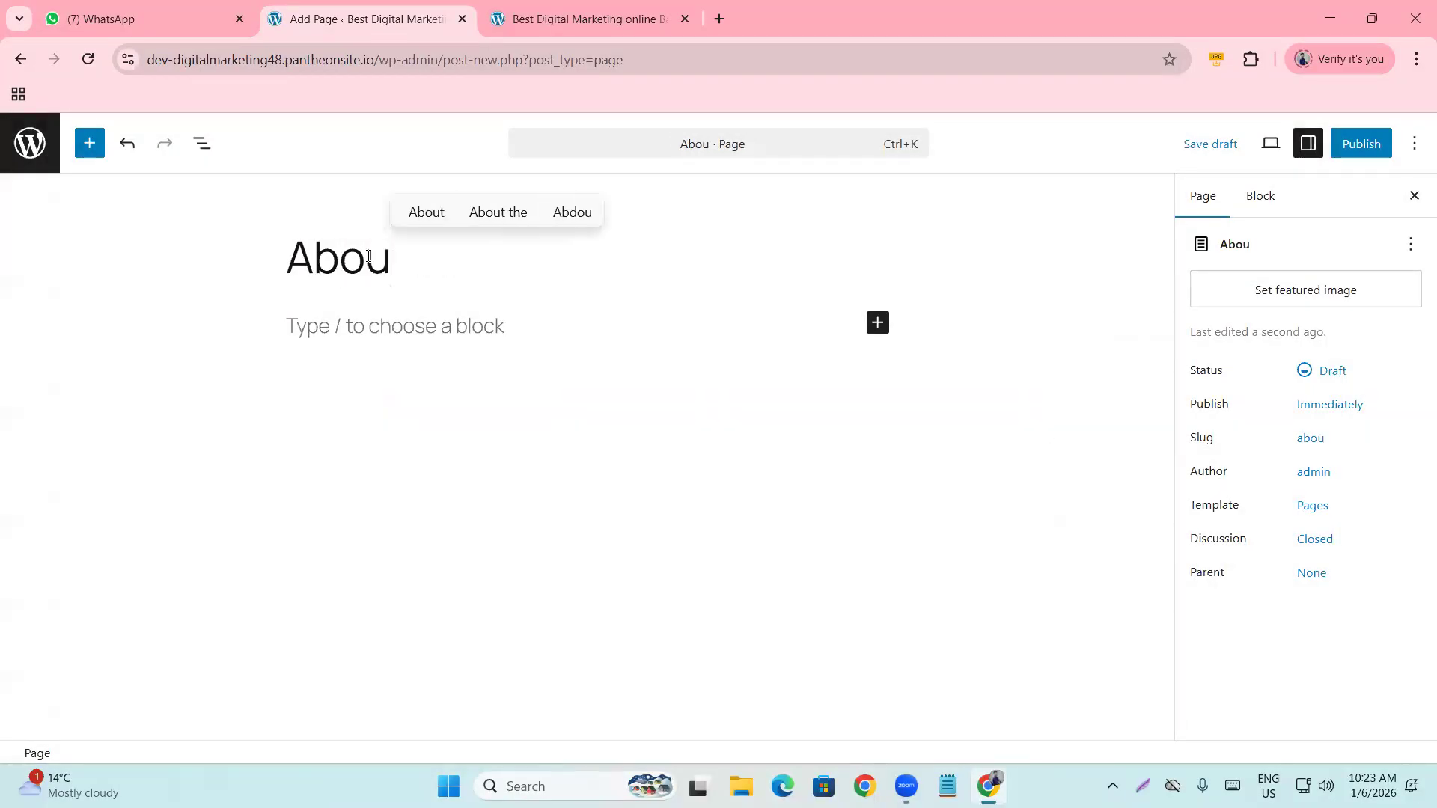
{"action": "type", "text": "t Us"}
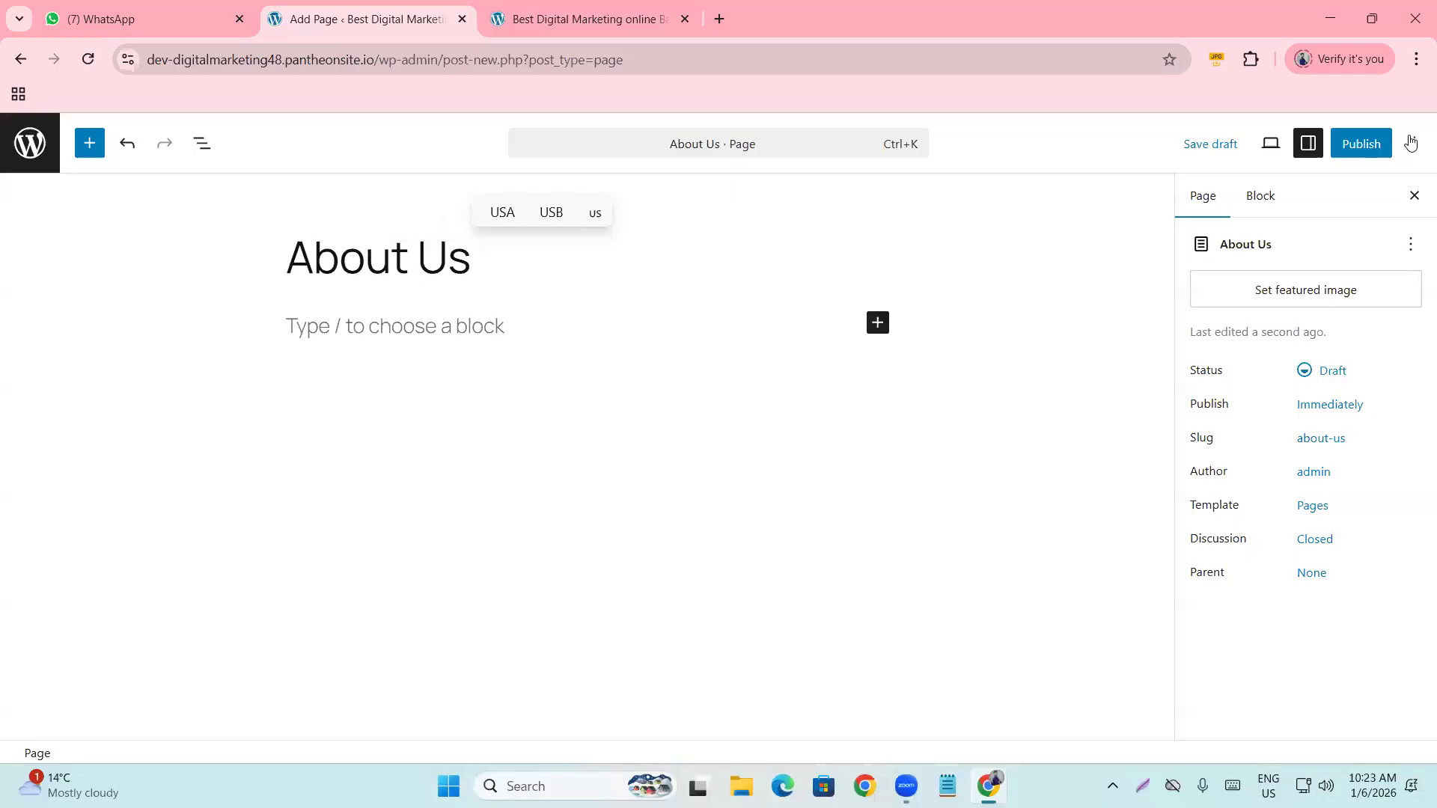
{"action": "left_click", "coordinate": [1374, 147]}
{"action": "left_click", "coordinate": [1376, 147]}
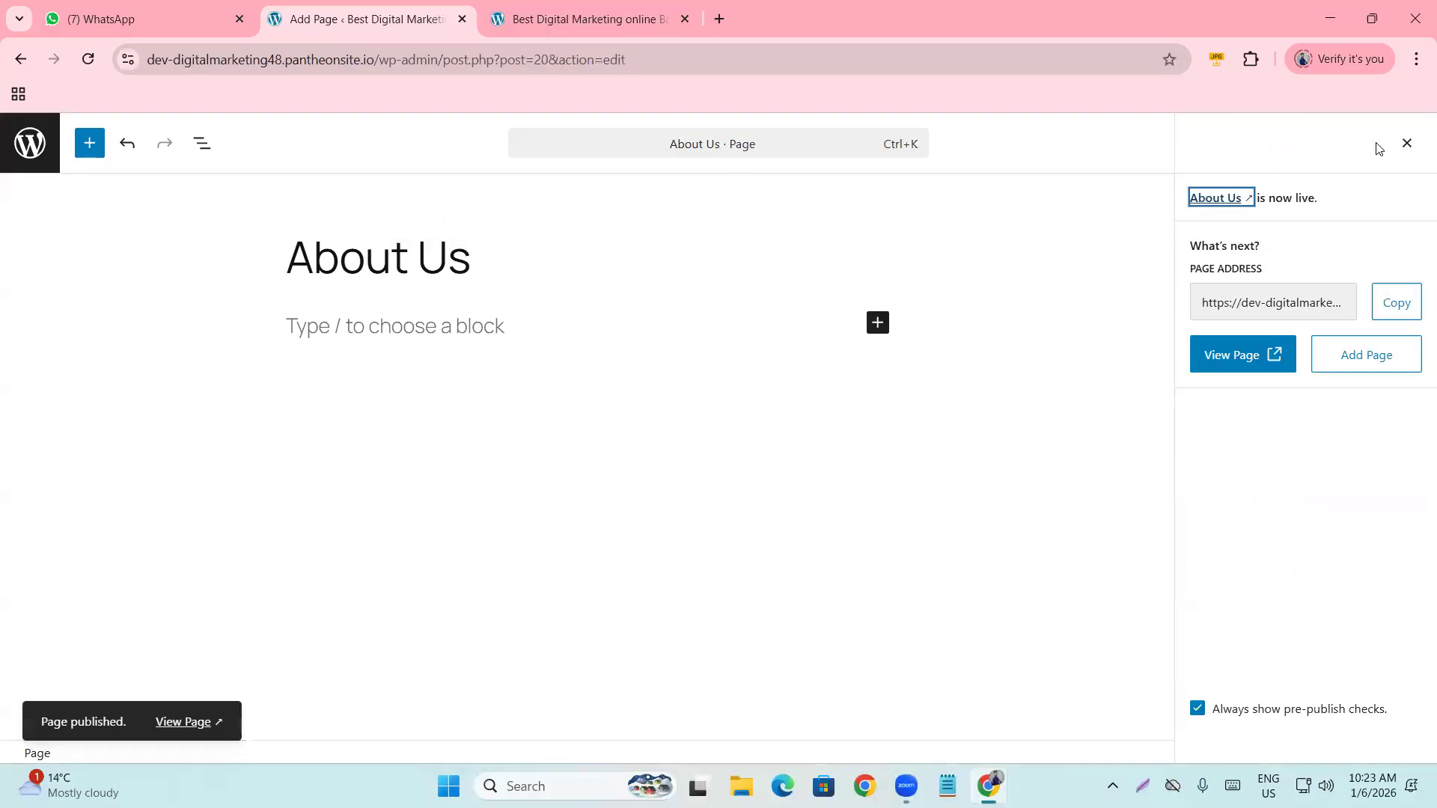
{"action": "left_click", "coordinate": [26, 152]}
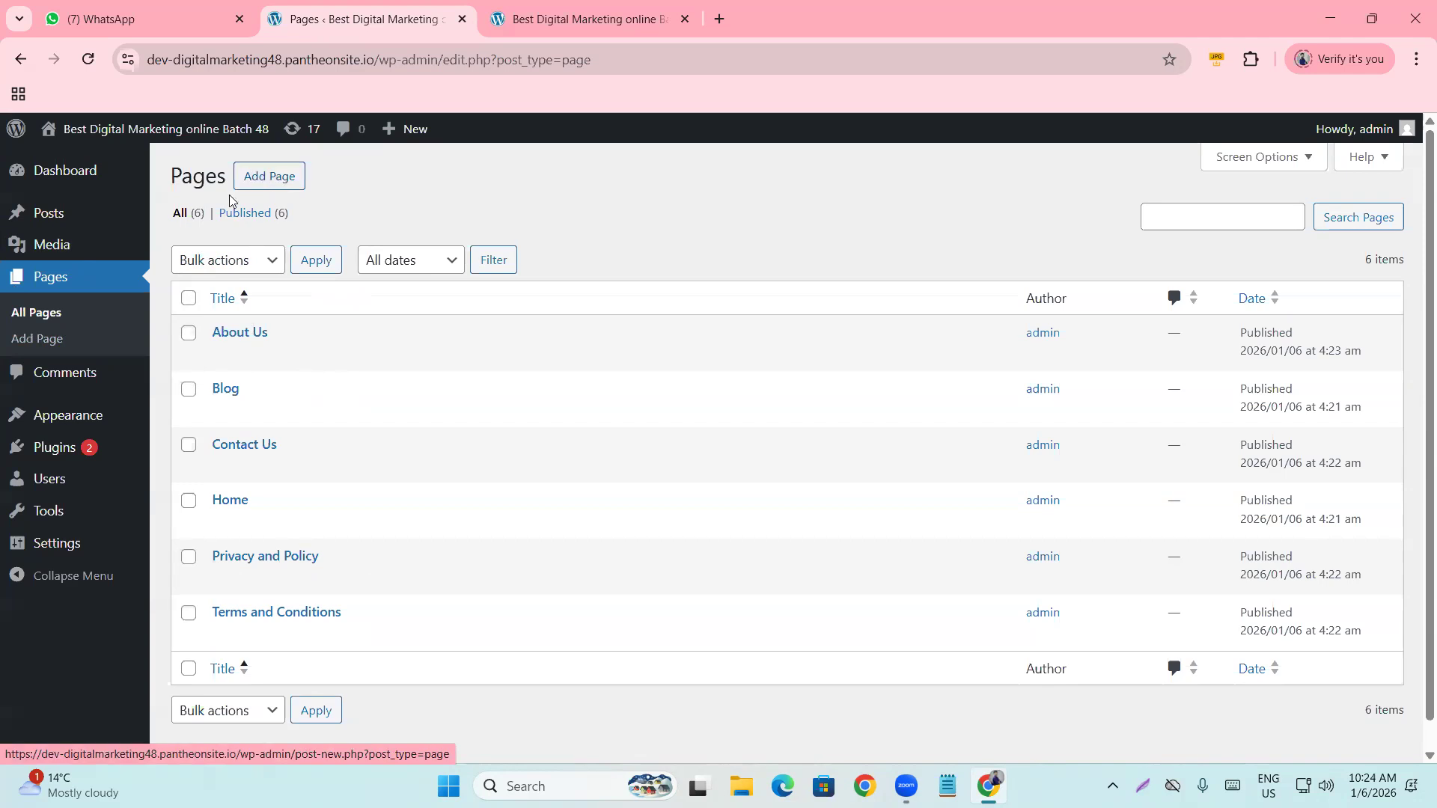
Go to the Comments screen from the admin sidebar.
{"action": "left_click", "coordinate": [55, 378]}
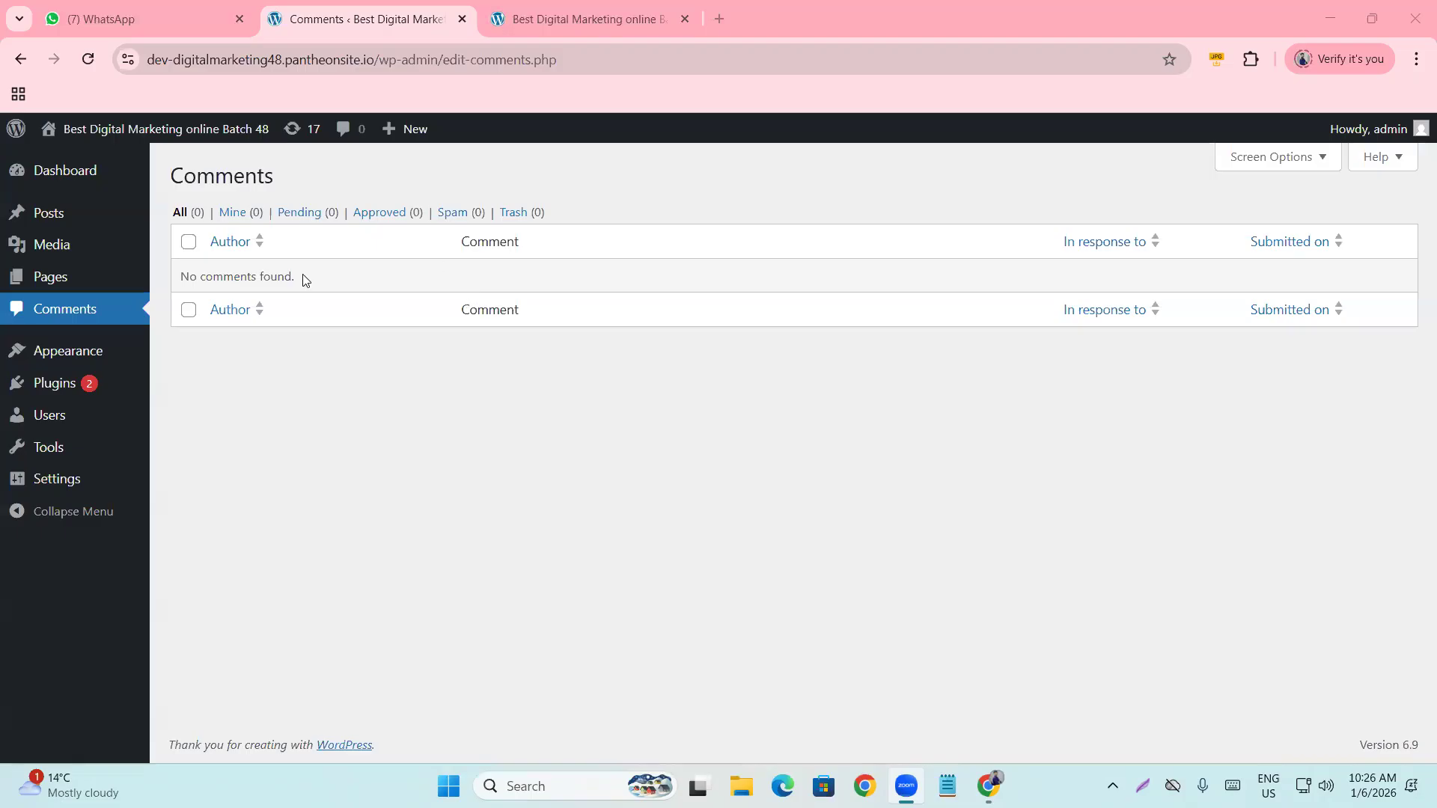
{"action": "mouse_move", "coordinate": [90, 225]}
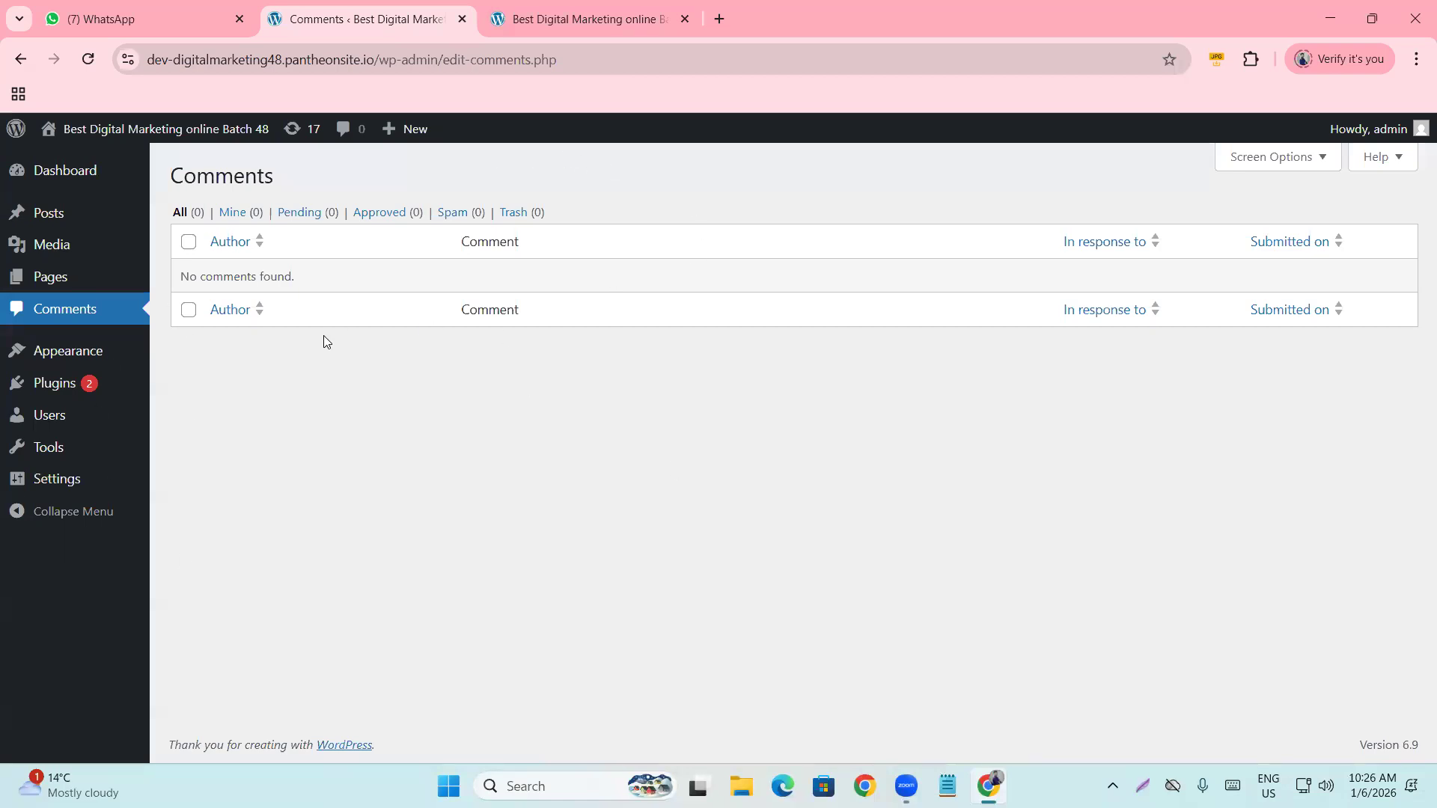
{"action": "mouse_move", "coordinate": [74, 352]}
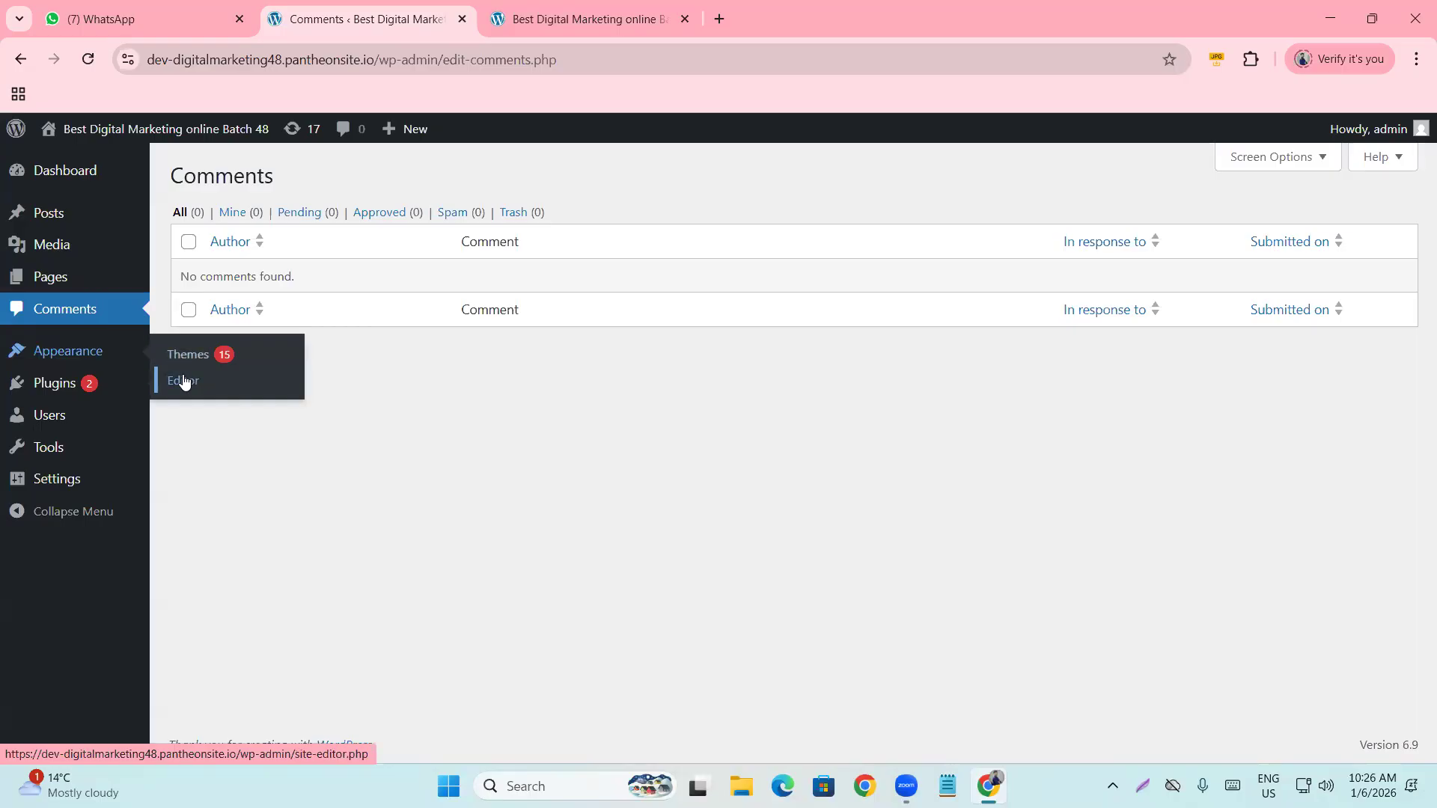
Reload the live site to check the new pages in its header menu, then return to Comments.
{"action": "left_click", "coordinate": [516, 28]}
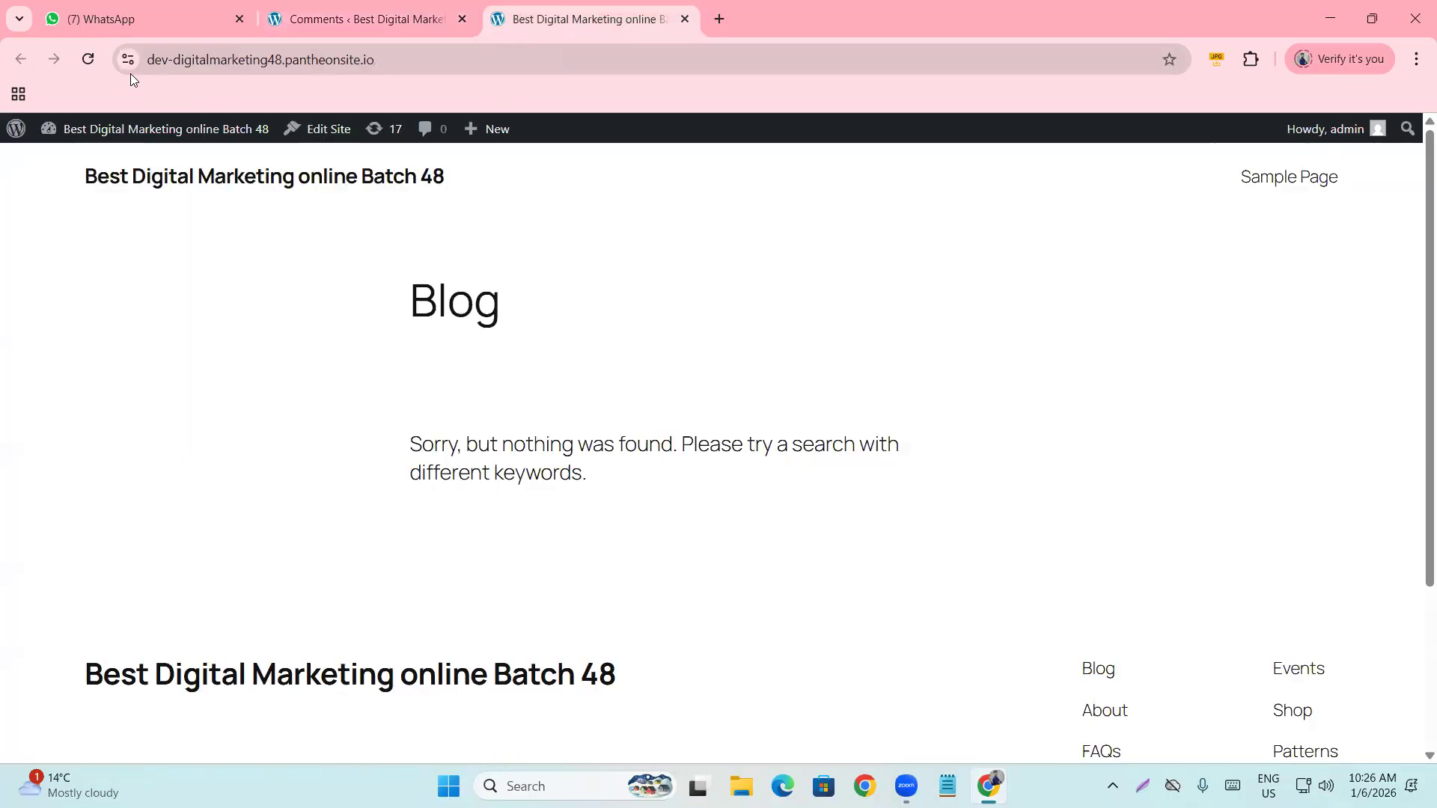
{"action": "left_click", "coordinate": [88, 60]}
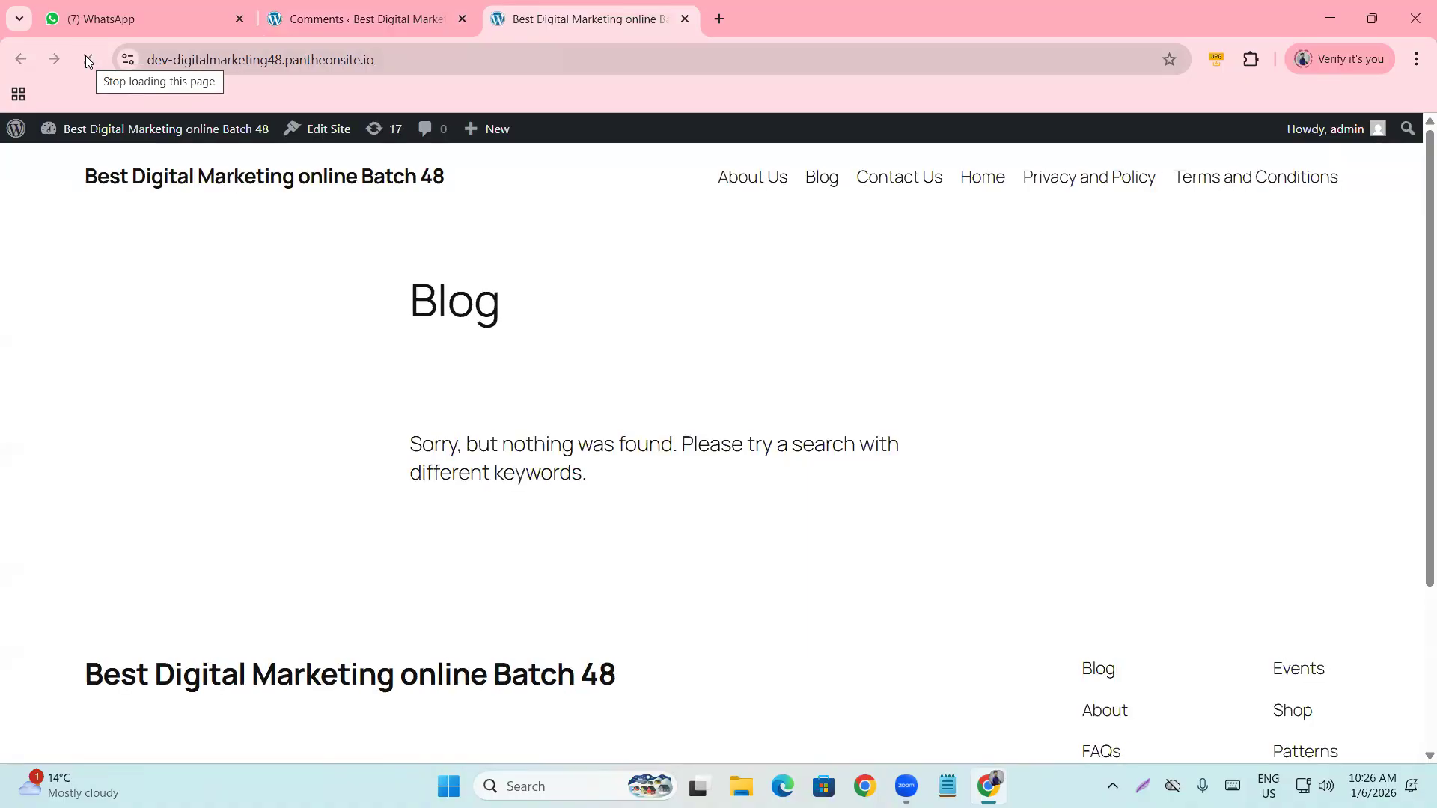
{"action": "scroll", "coordinate": [247, 187], "scroll_direction": "down", "scroll_amount": 3}
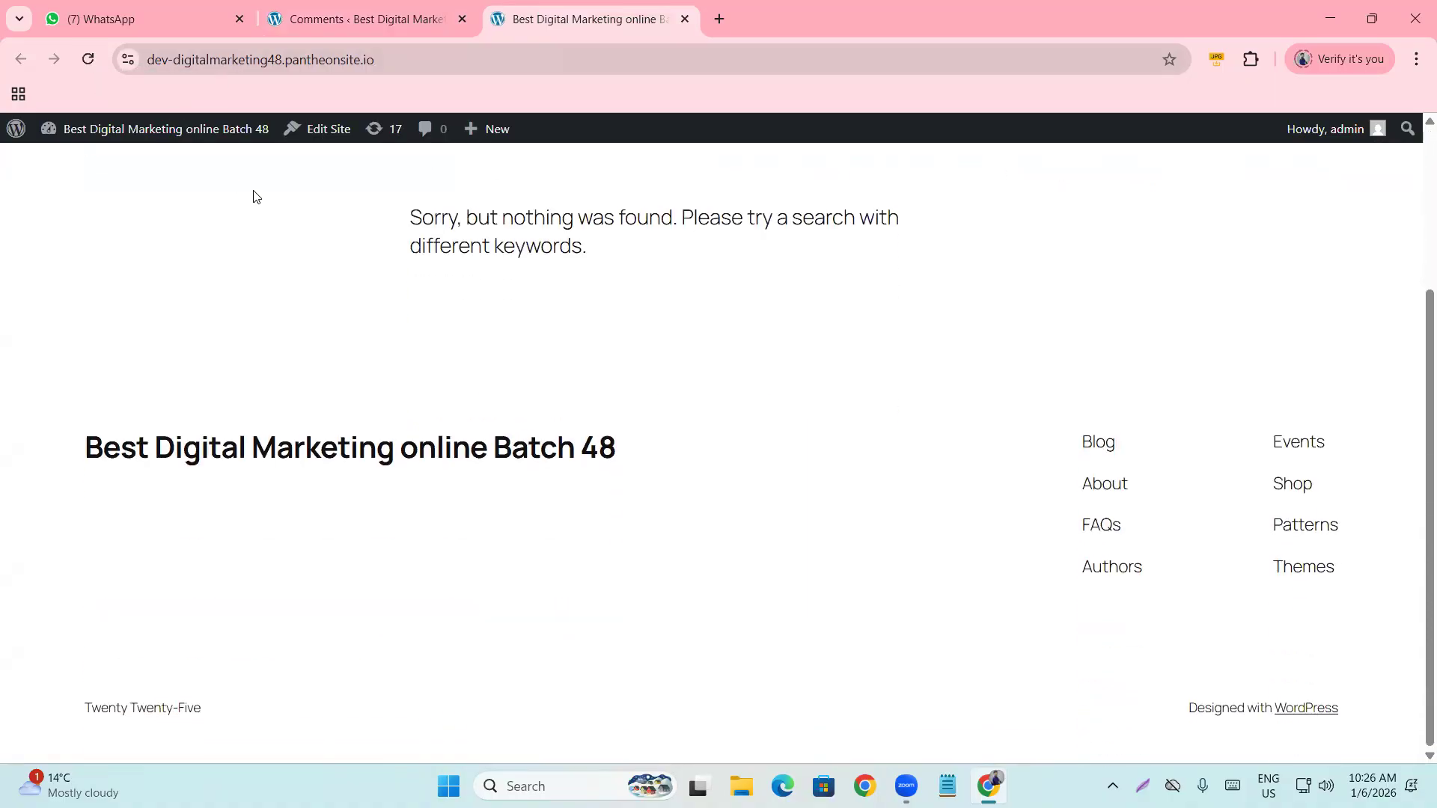
{"action": "scroll", "coordinate": [252, 194], "scroll_direction": "up", "scroll_amount": 3}
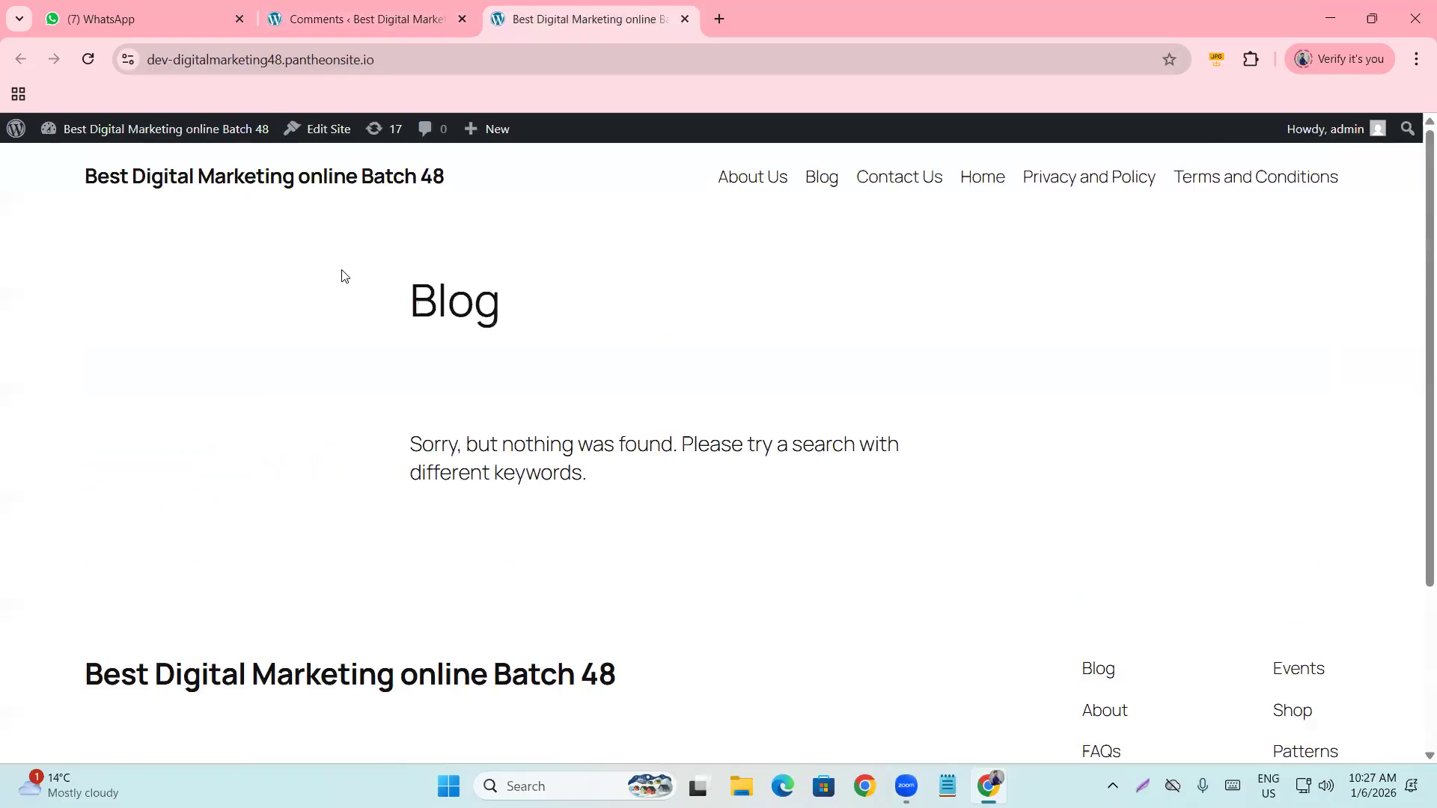
{"action": "left_click", "coordinate": [348, 15]}
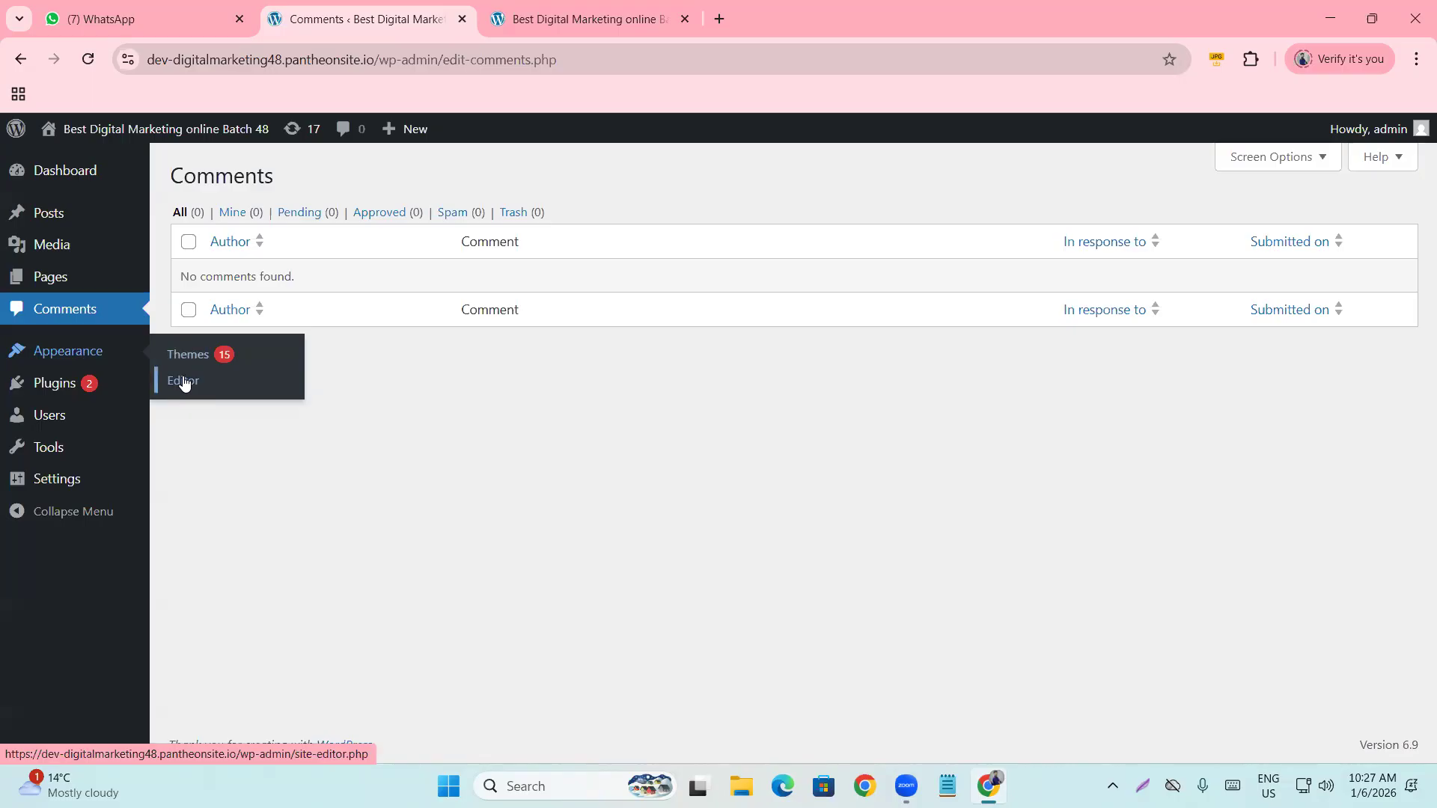
Look over the live site once more before going back to the Comments tab.
{"action": "left_click", "coordinate": [584, 19]}
{"action": "scroll", "coordinate": [304, 507], "scroll_direction": "down", "scroll_amount": 3}
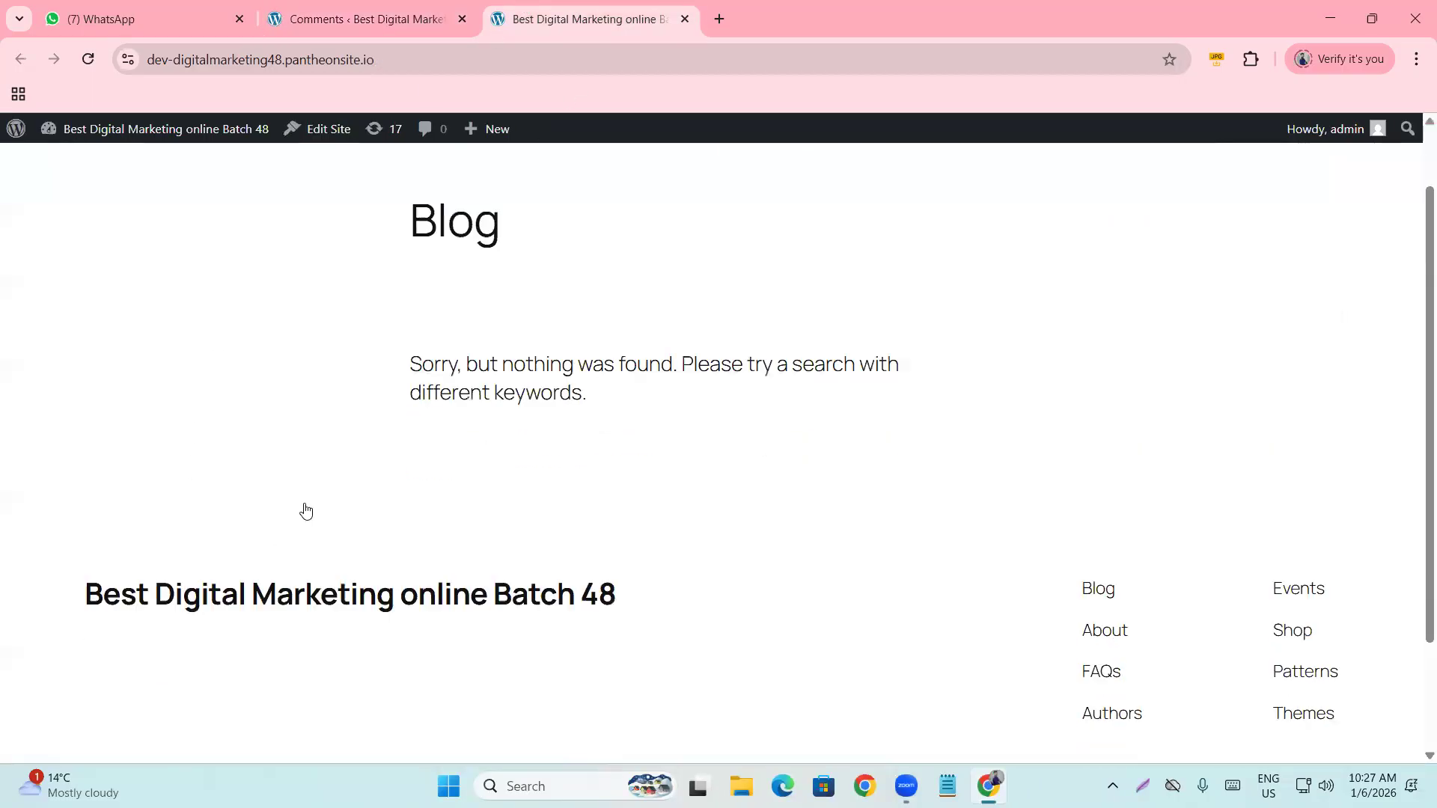
{"action": "scroll", "coordinate": [324, 476], "scroll_direction": "up", "scroll_amount": 3}
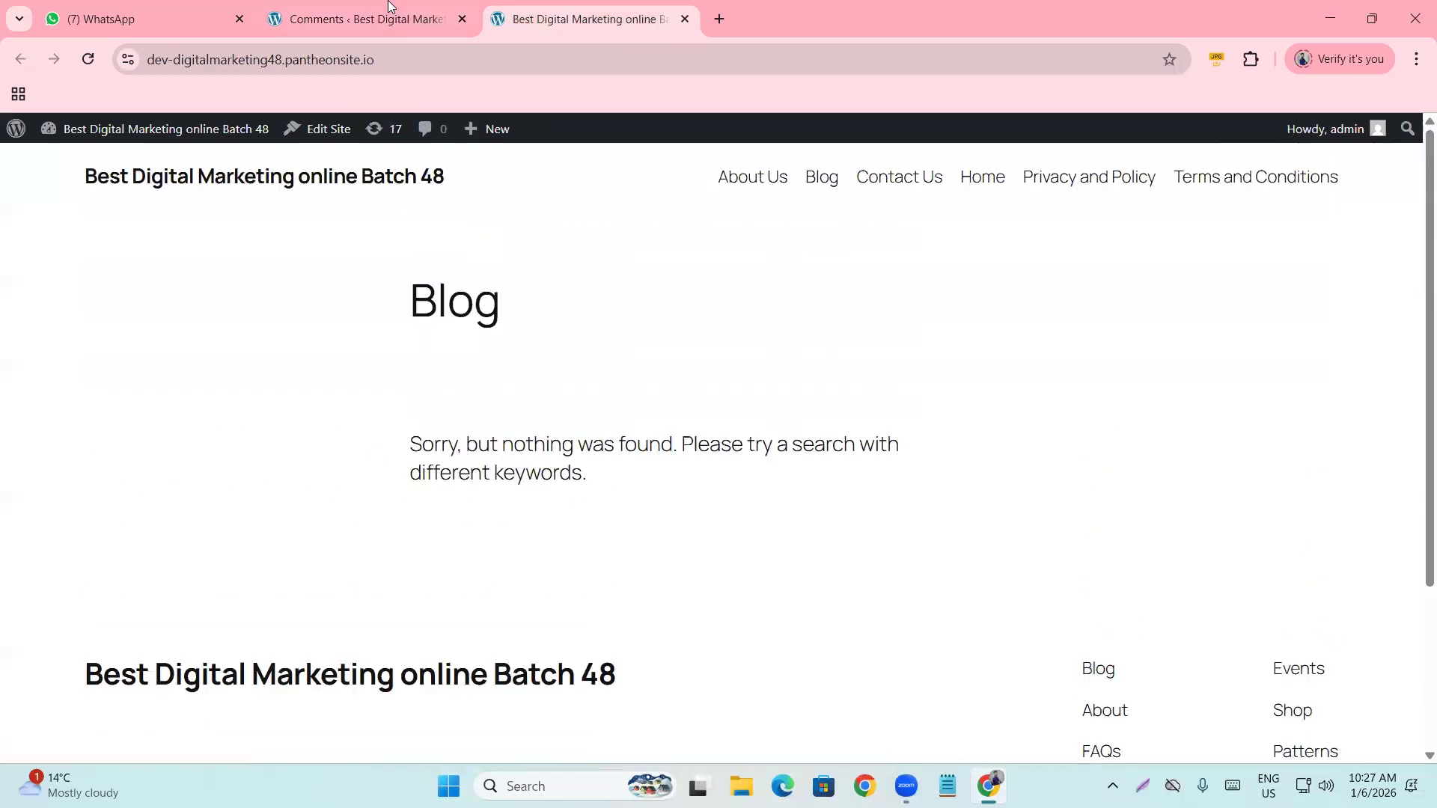
{"action": "left_click", "coordinate": [377, 5]}
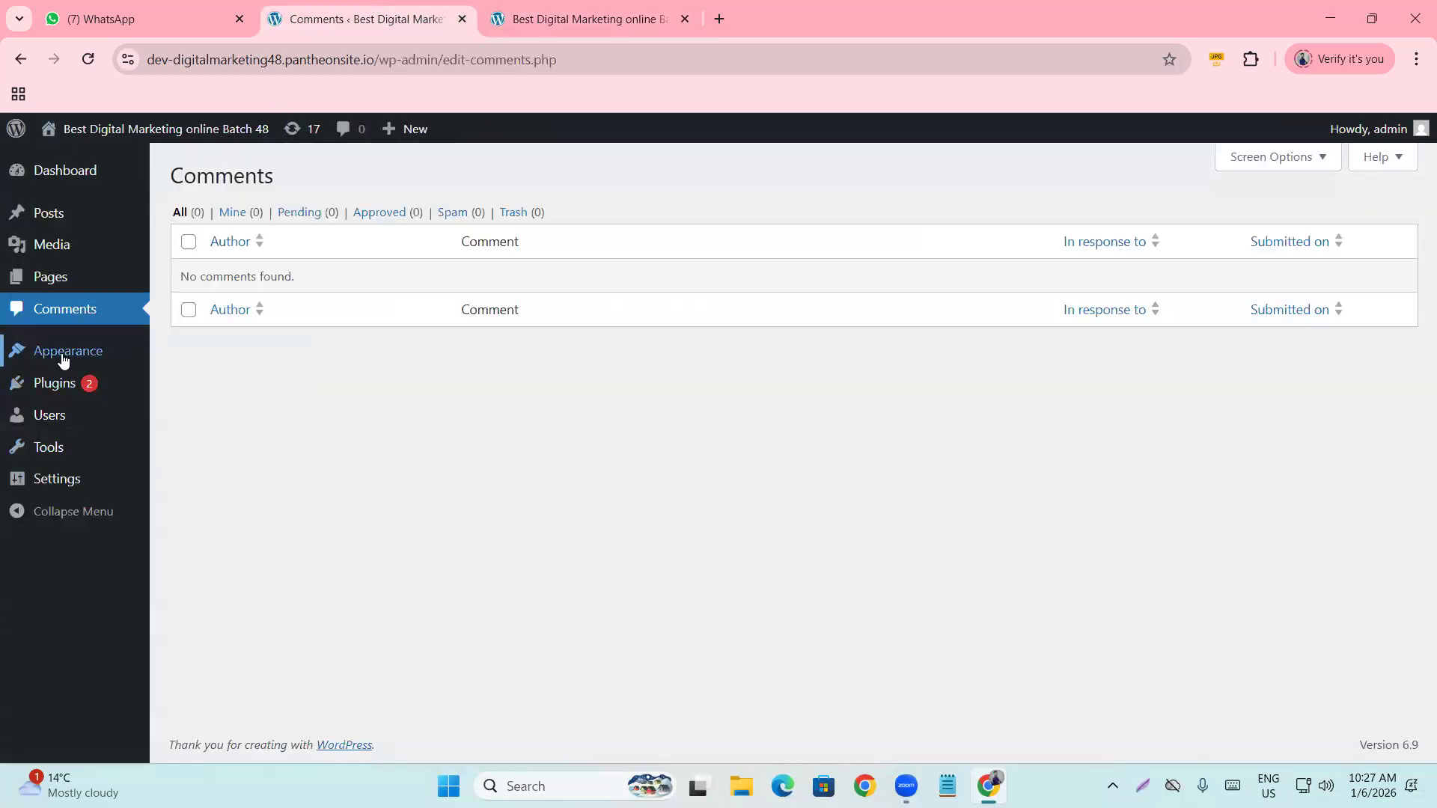
Move from the installed Themes page to Add Themes, then open a new blank browser tab.
{"action": "mouse_move", "coordinate": [44, 352]}
{"action": "left_click", "coordinate": [169, 362]}
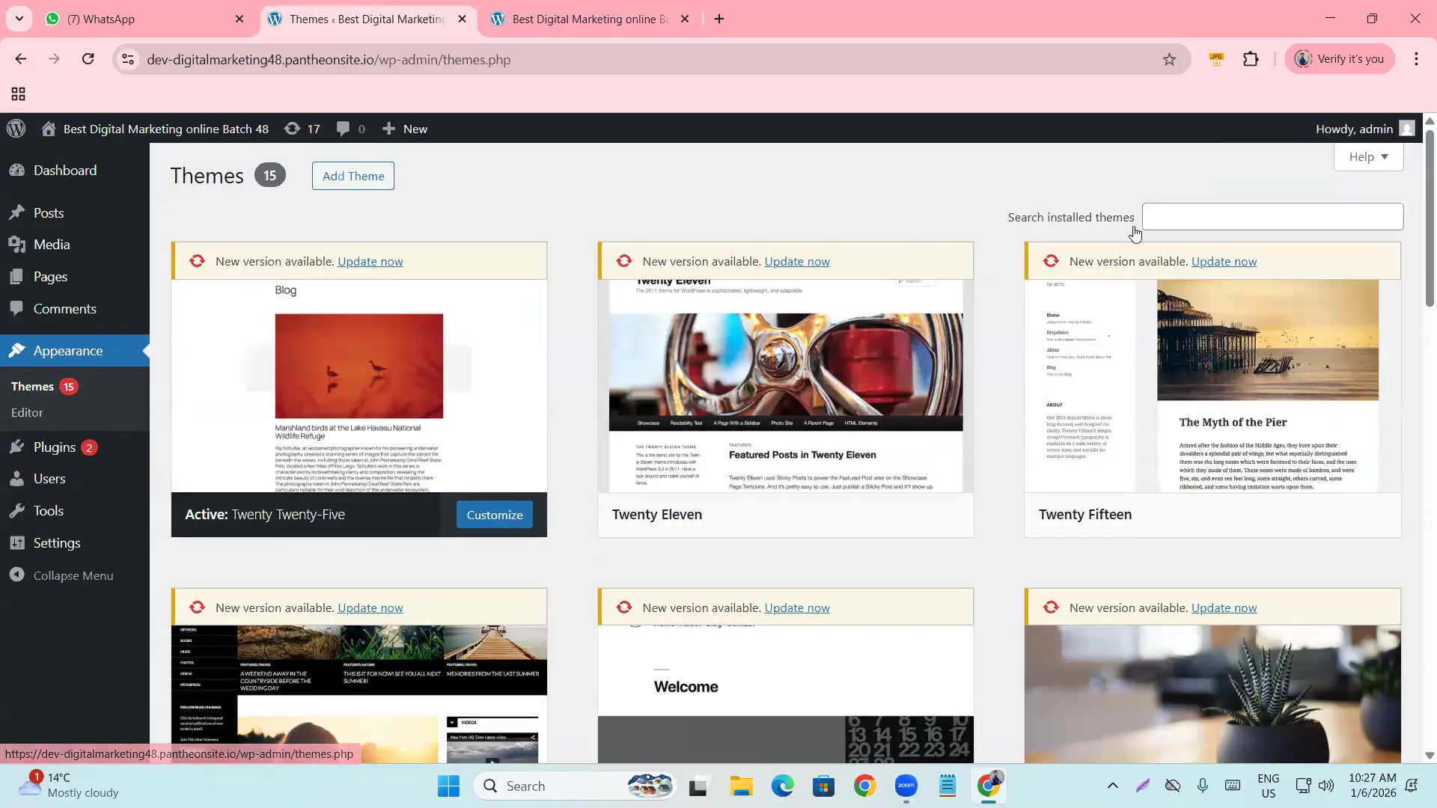
{"action": "left_click", "coordinate": [1205, 213]}
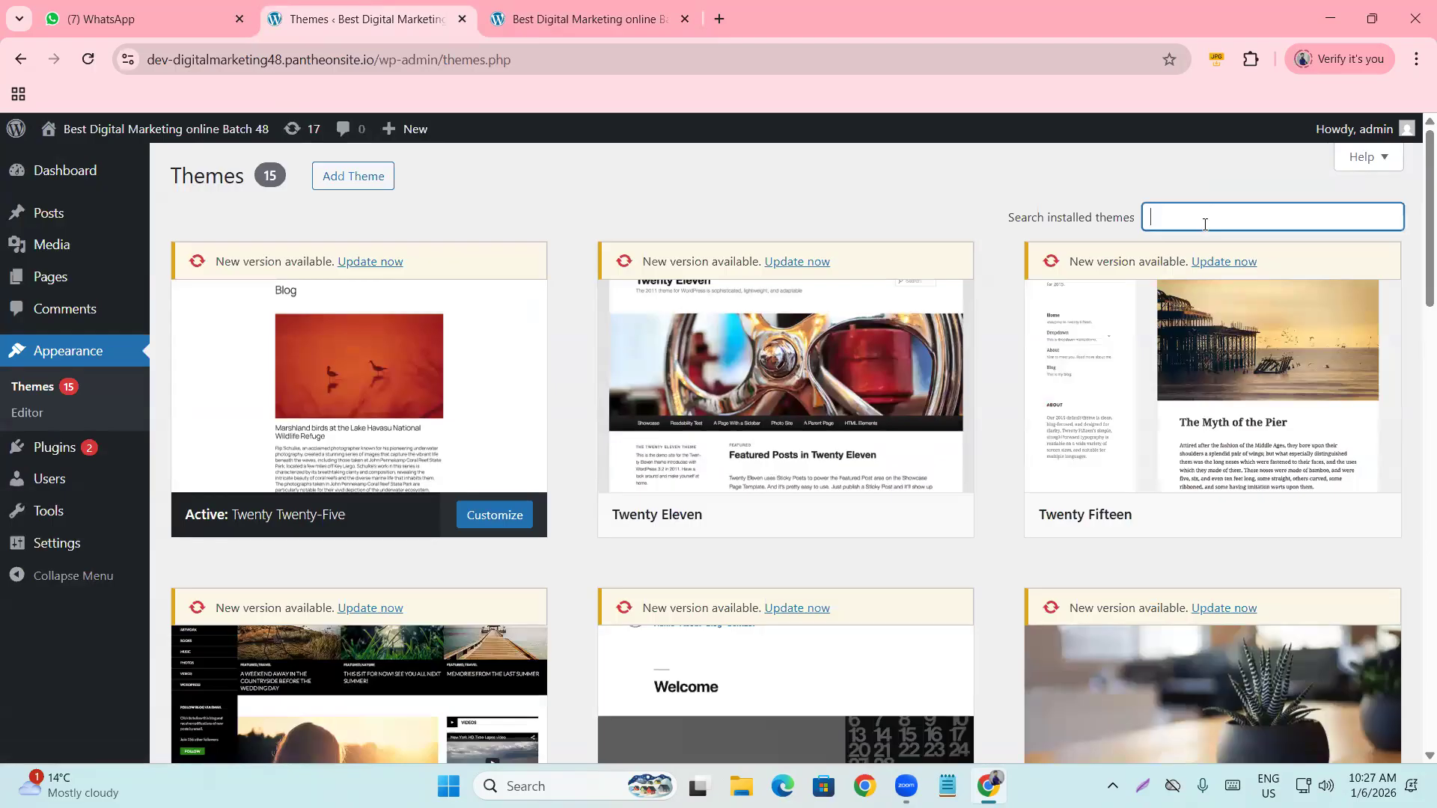
{"action": "left_click", "coordinate": [346, 177]}
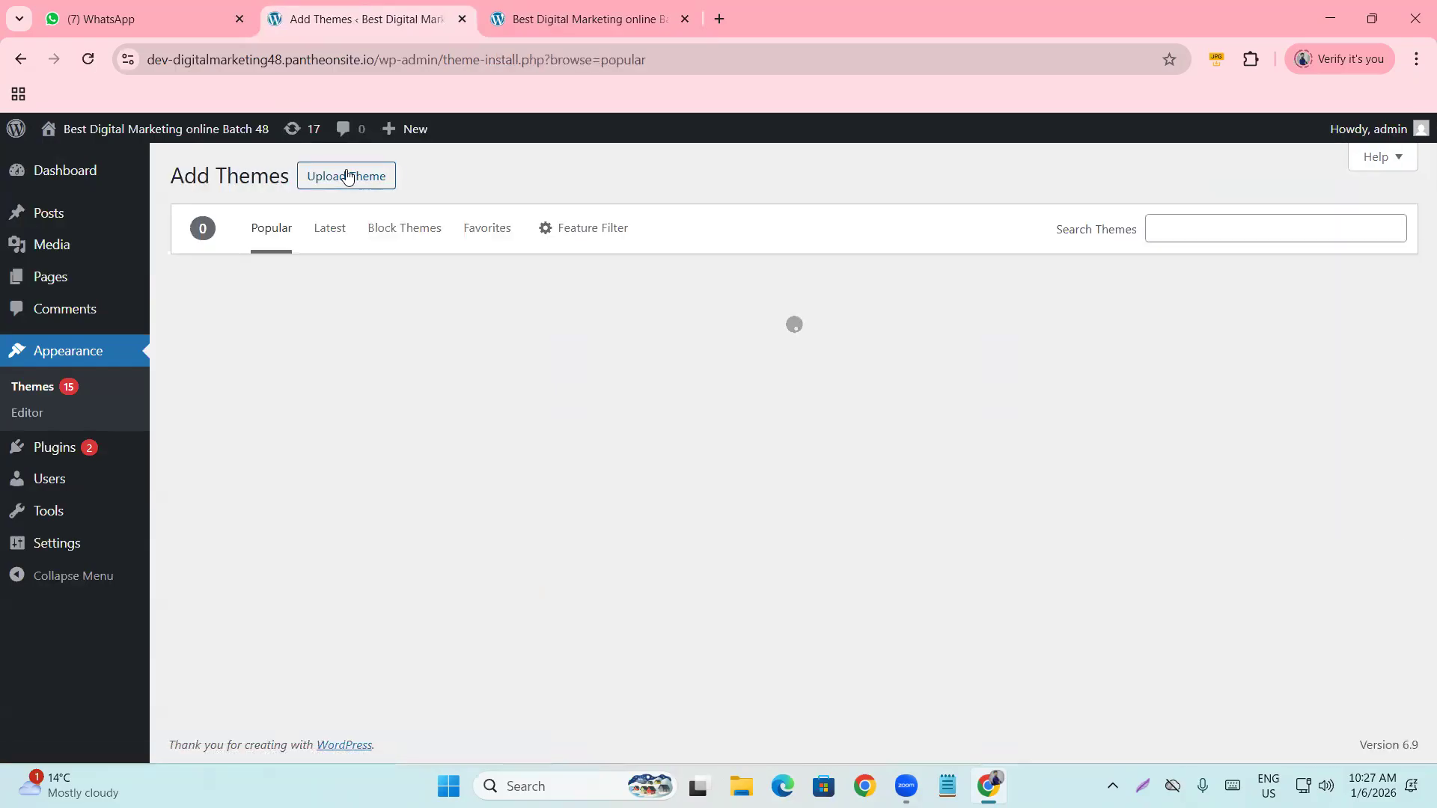
{"action": "left_click", "coordinate": [1195, 226]}
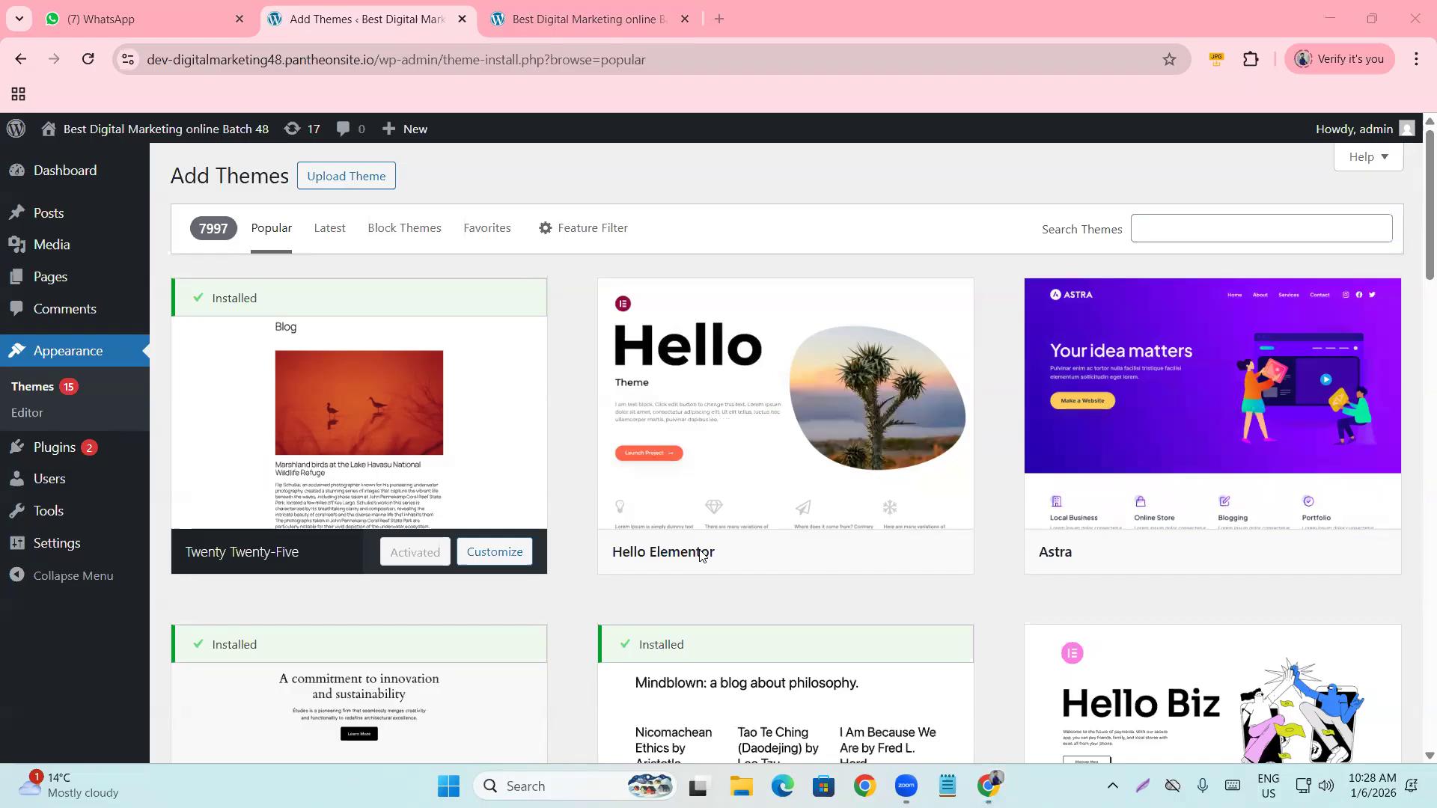
{"action": "left_click", "coordinate": [719, 19]}
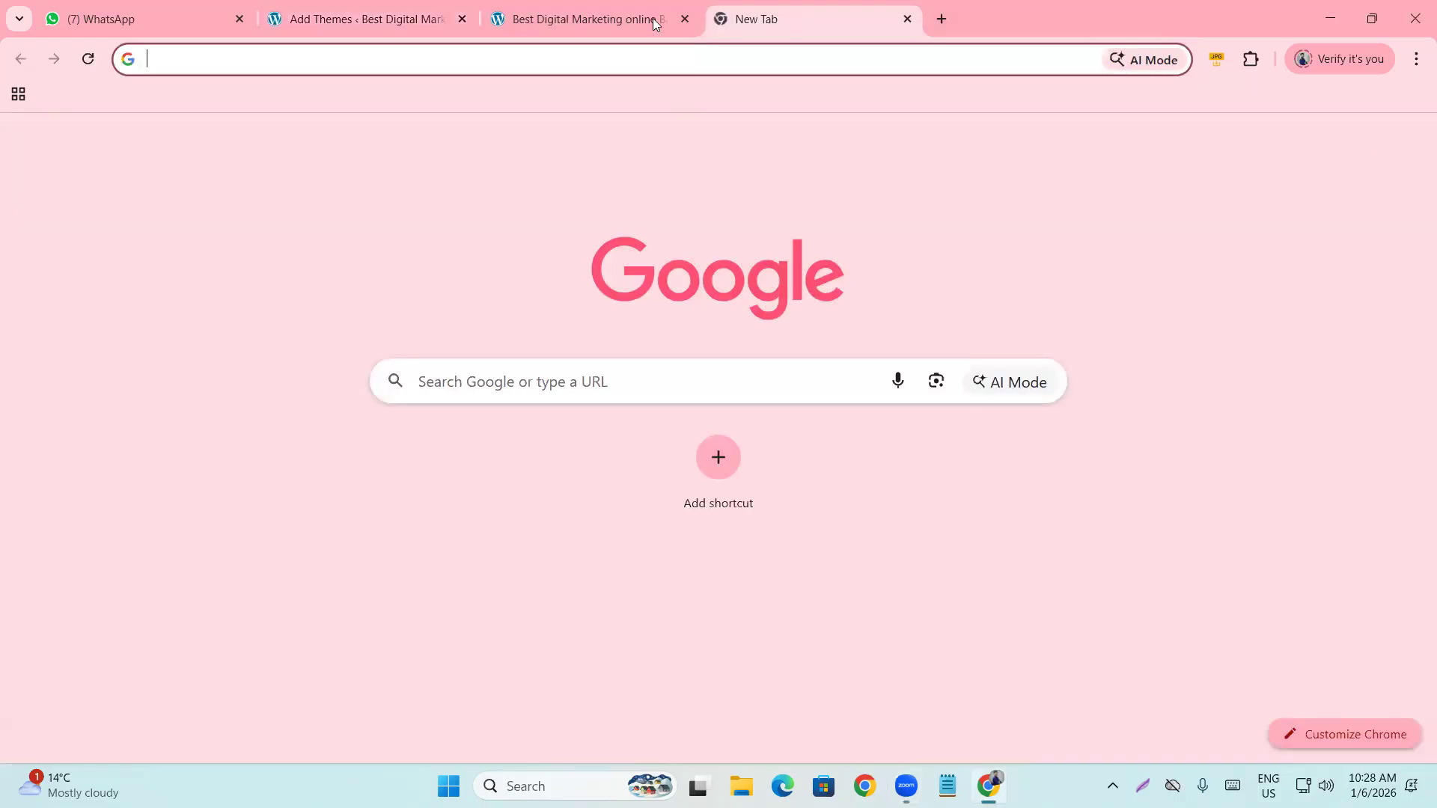
Search Google for 'free wordpress blog theme list'.
{"action": "left_click", "coordinate": [652, 18]}
{"action": "left_click", "coordinate": [437, 7]}
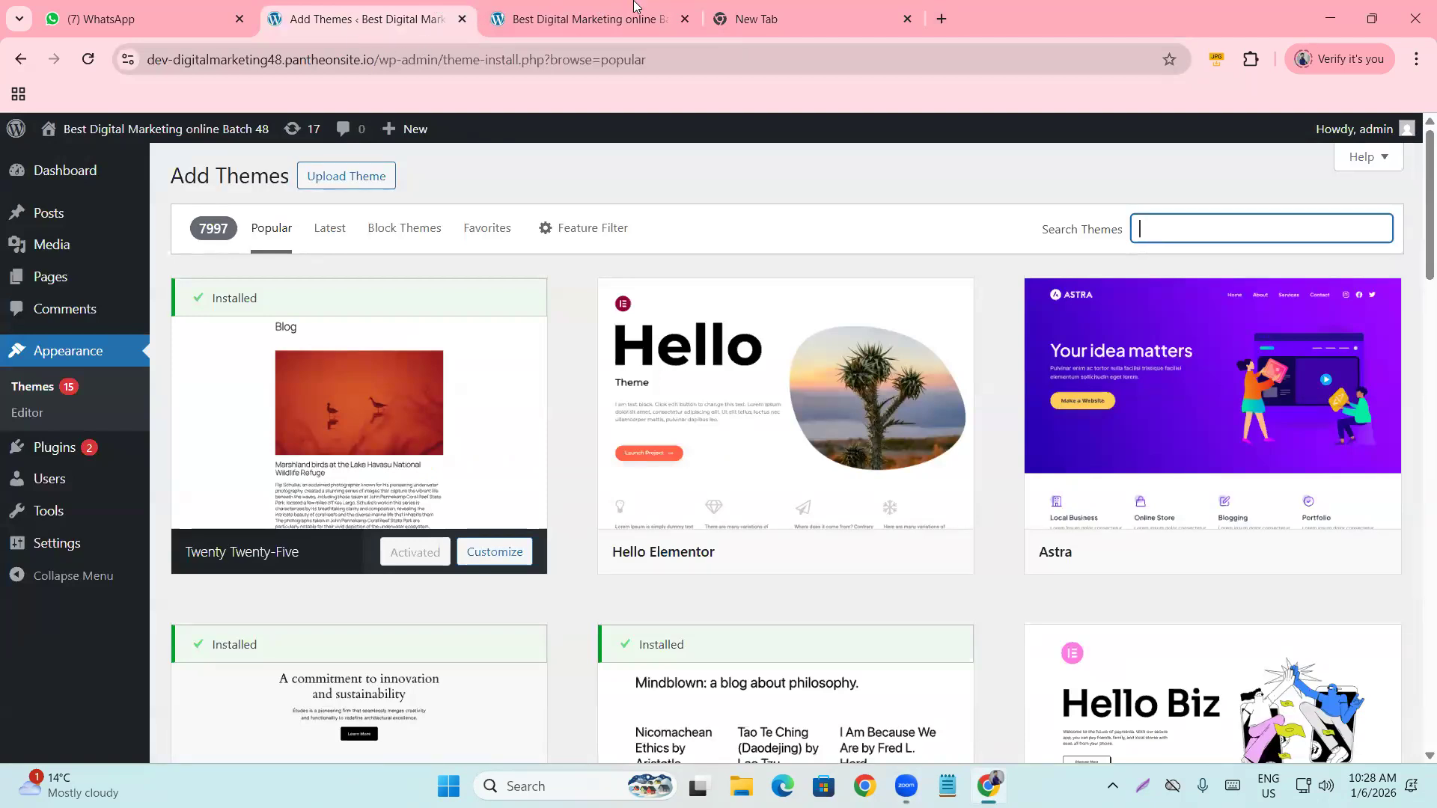
{"action": "left_click", "coordinate": [884, 11]}
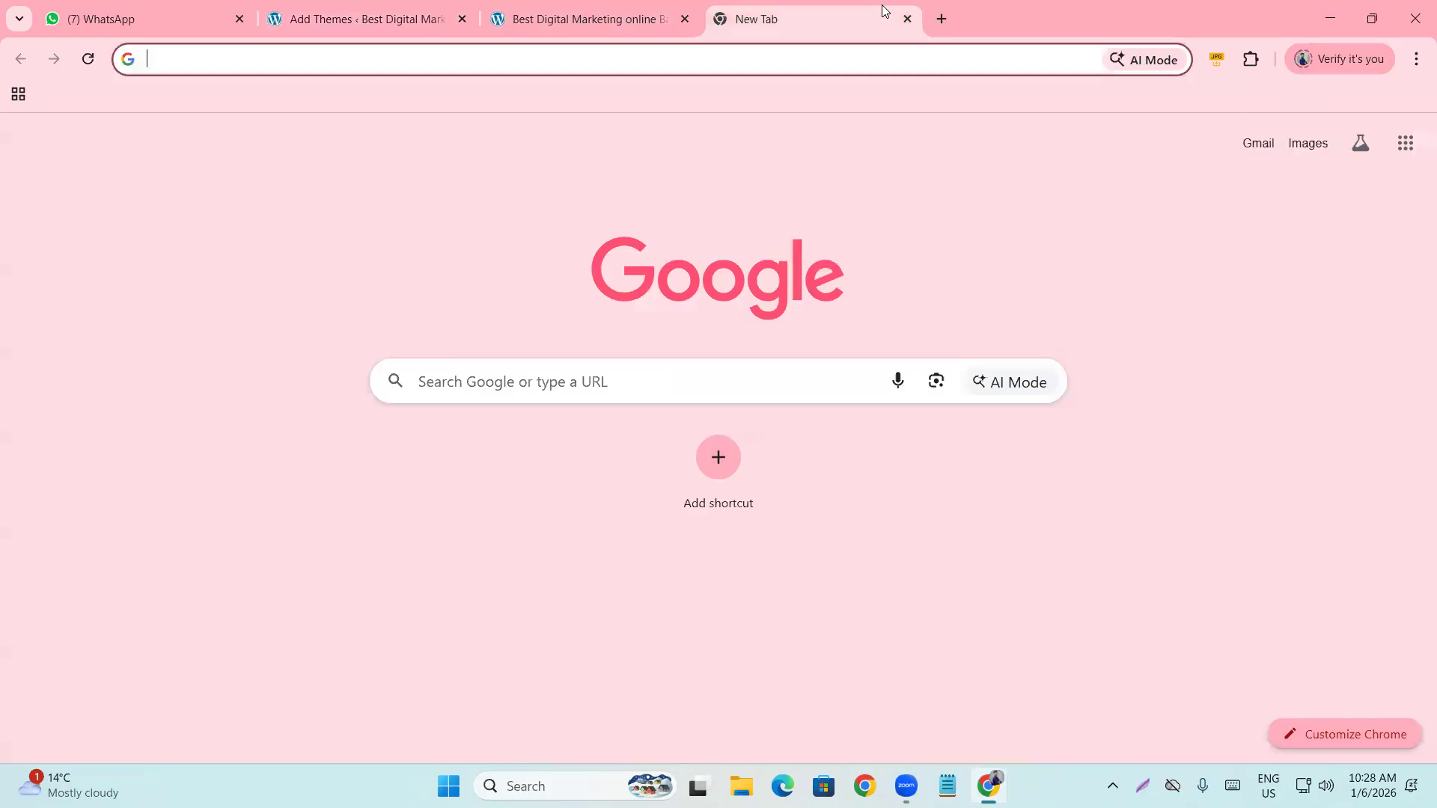
{"action": "type", "text": "free wo"}
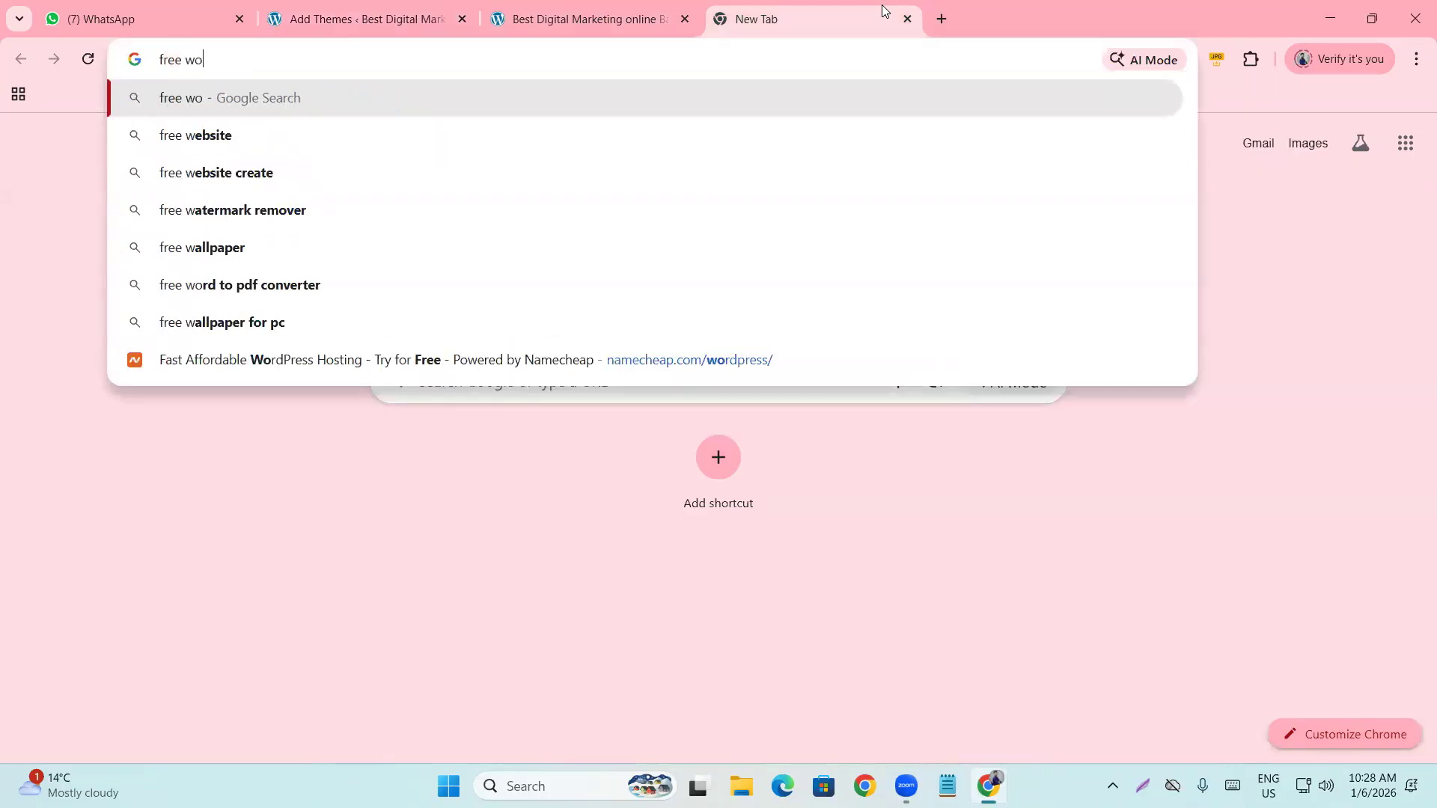
{"action": "type", "text": "rdpress "}
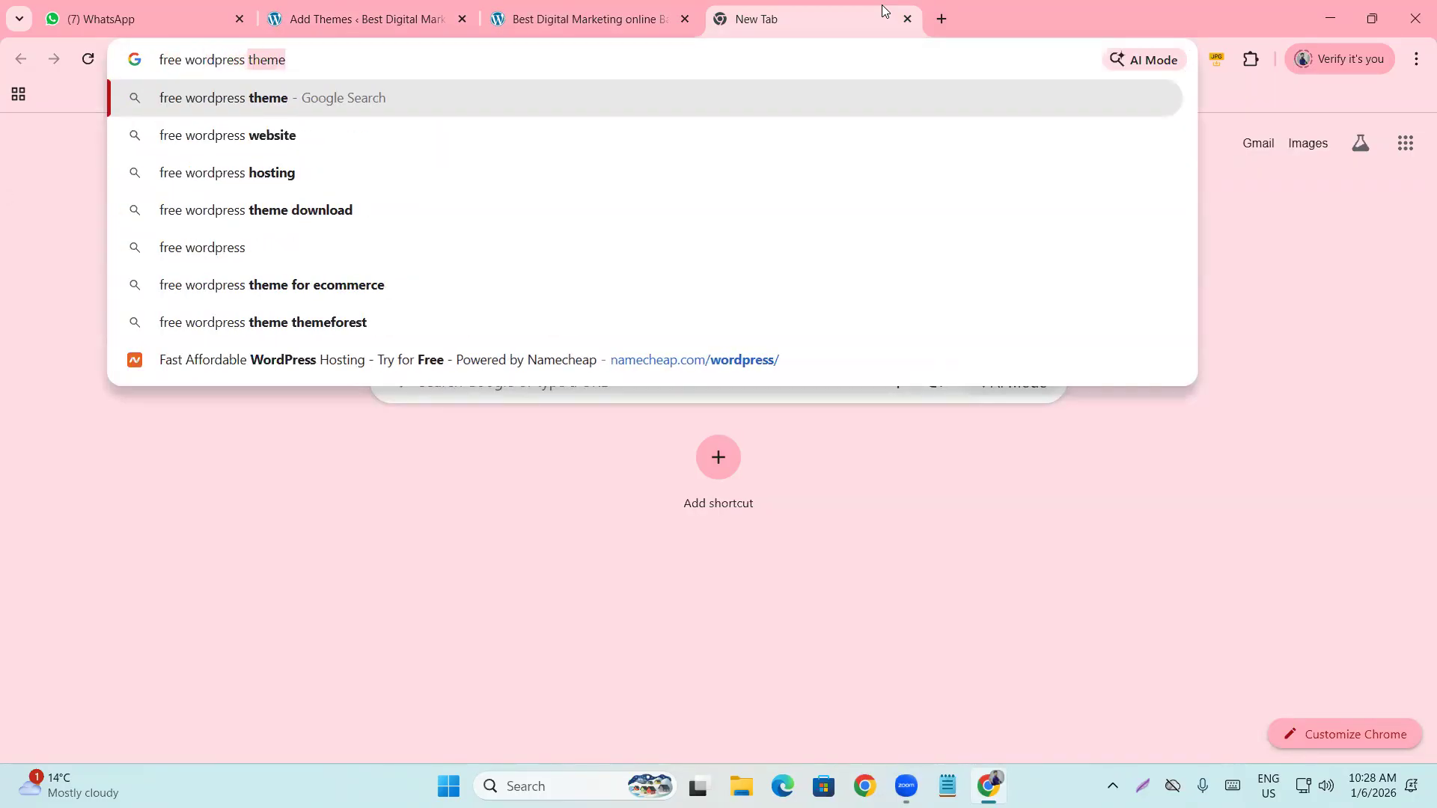
{"action": "type", "text": "blog t"}
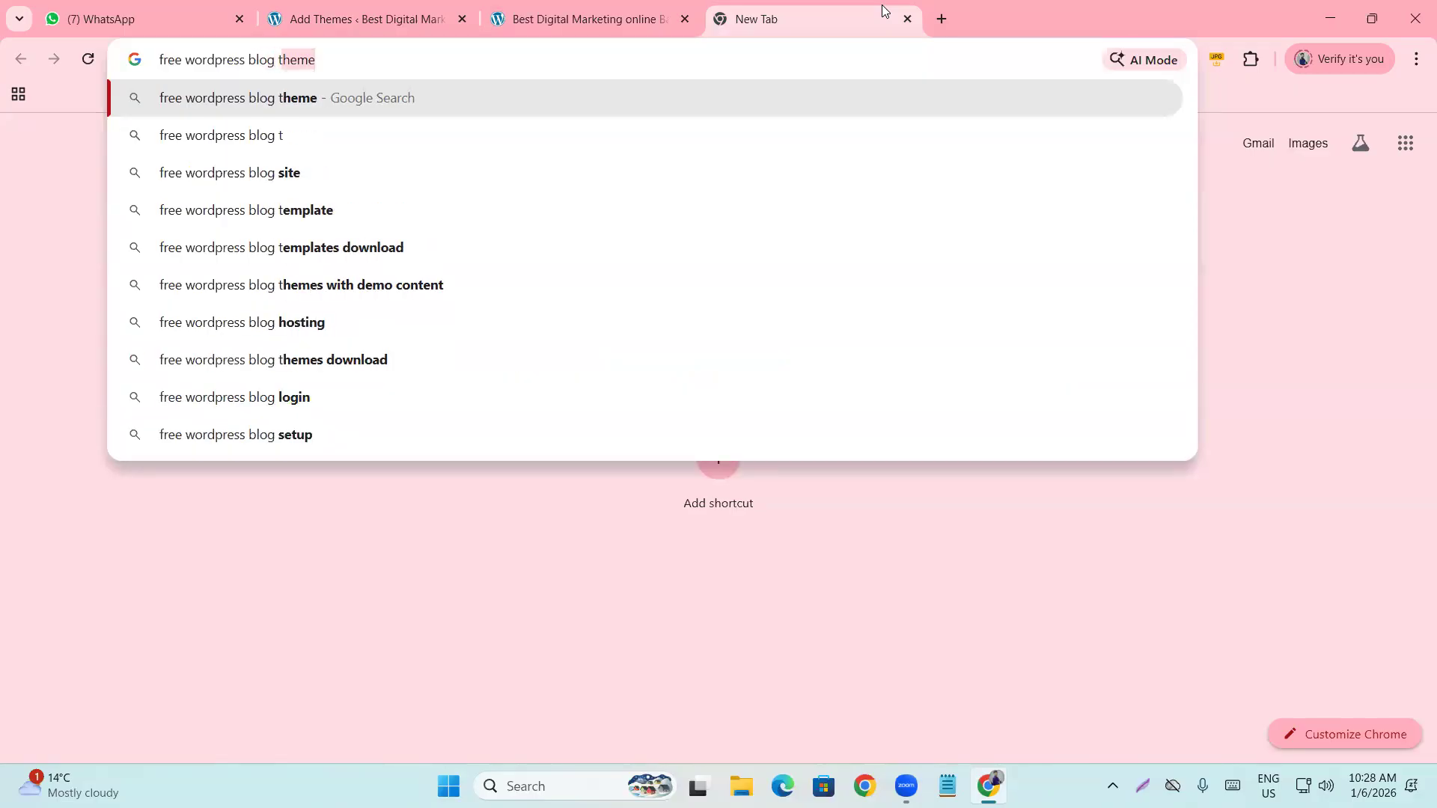
{"action": "type", "text": "heme list"}
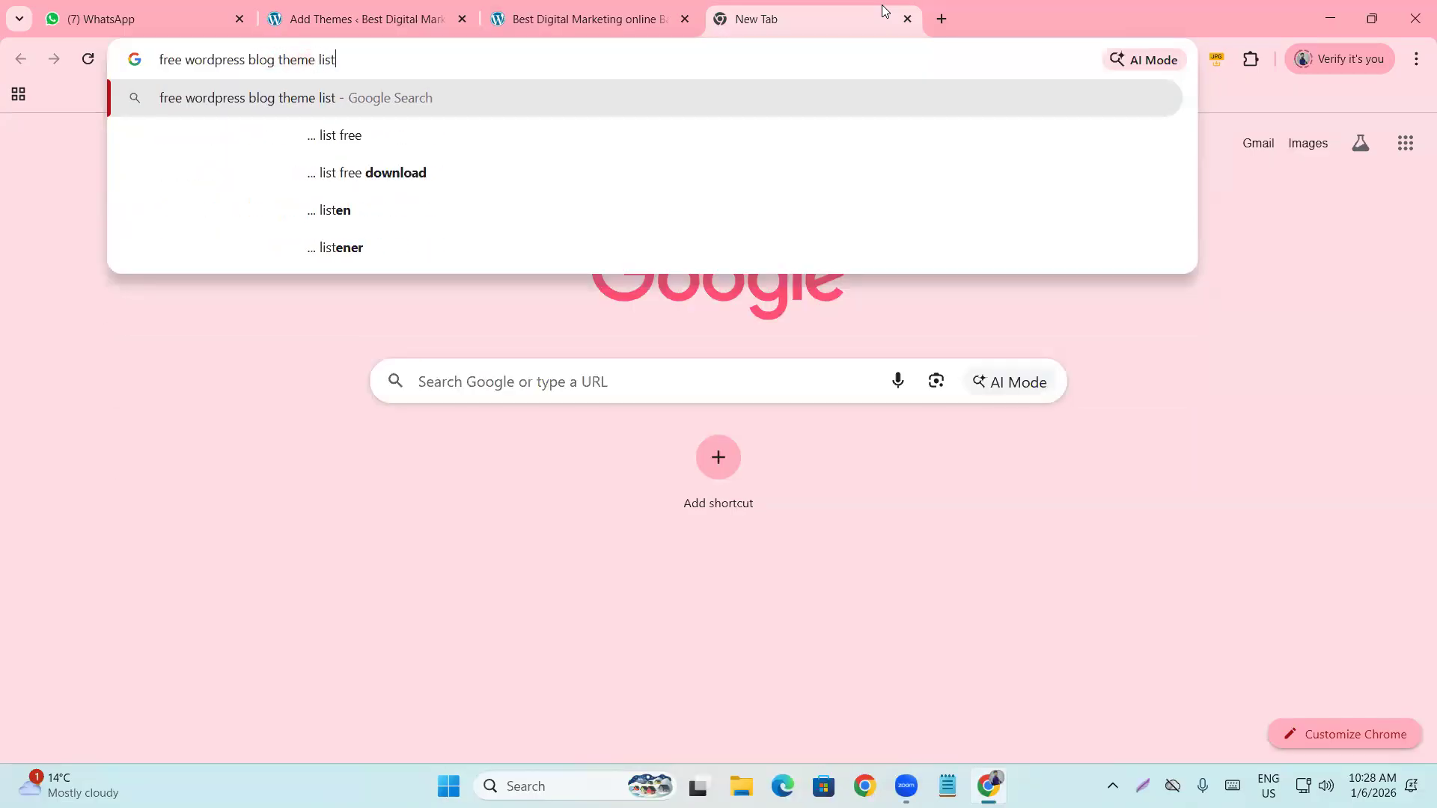
{"action": "key", "text": "Return"}
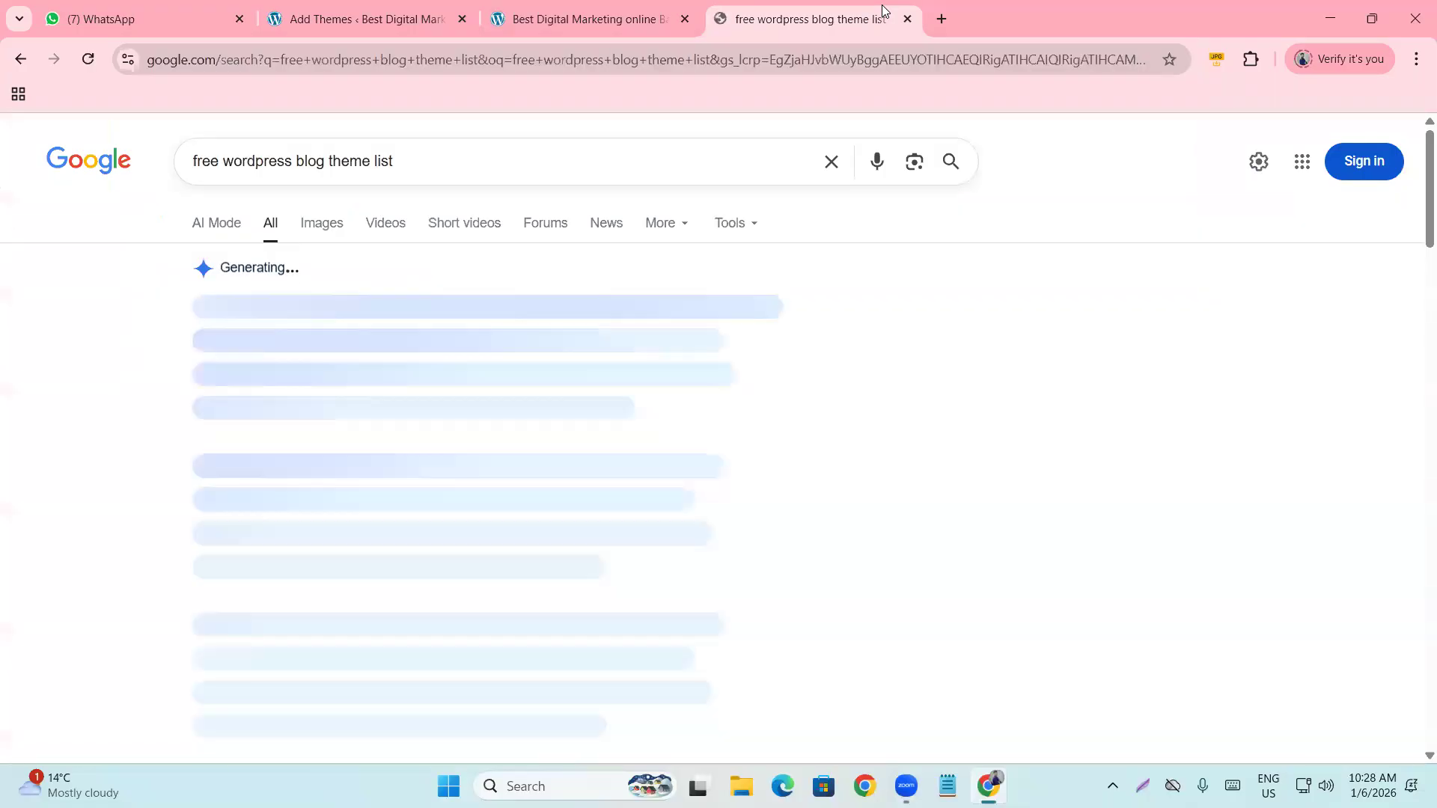
Expand the AI Overview's full list of recommended themes, then glance at the site tabs.
{"action": "scroll", "coordinate": [344, 397], "scroll_direction": "down", "scroll_amount": 2}
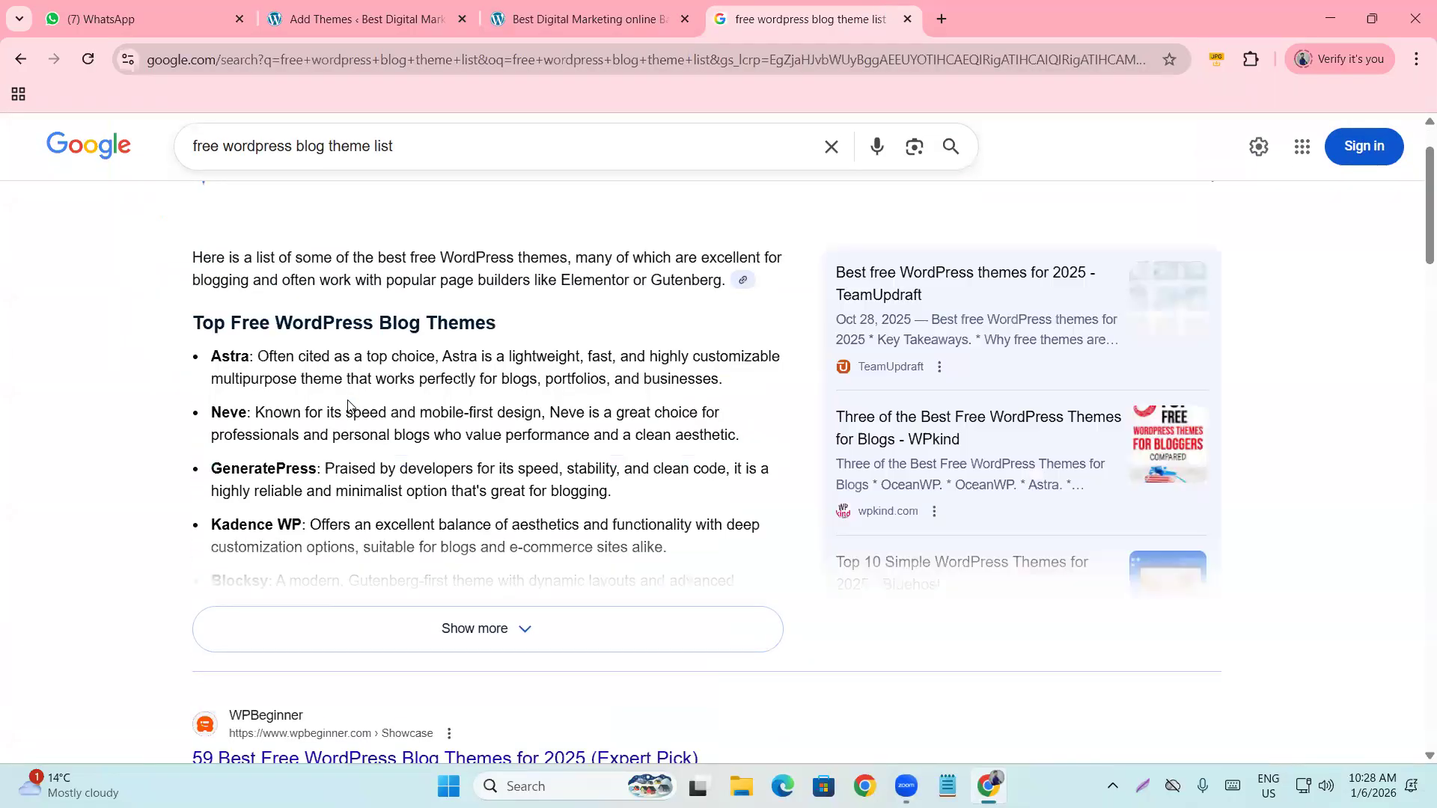
{"action": "scroll", "coordinate": [341, 387], "scroll_direction": "down", "scroll_amount": 1}
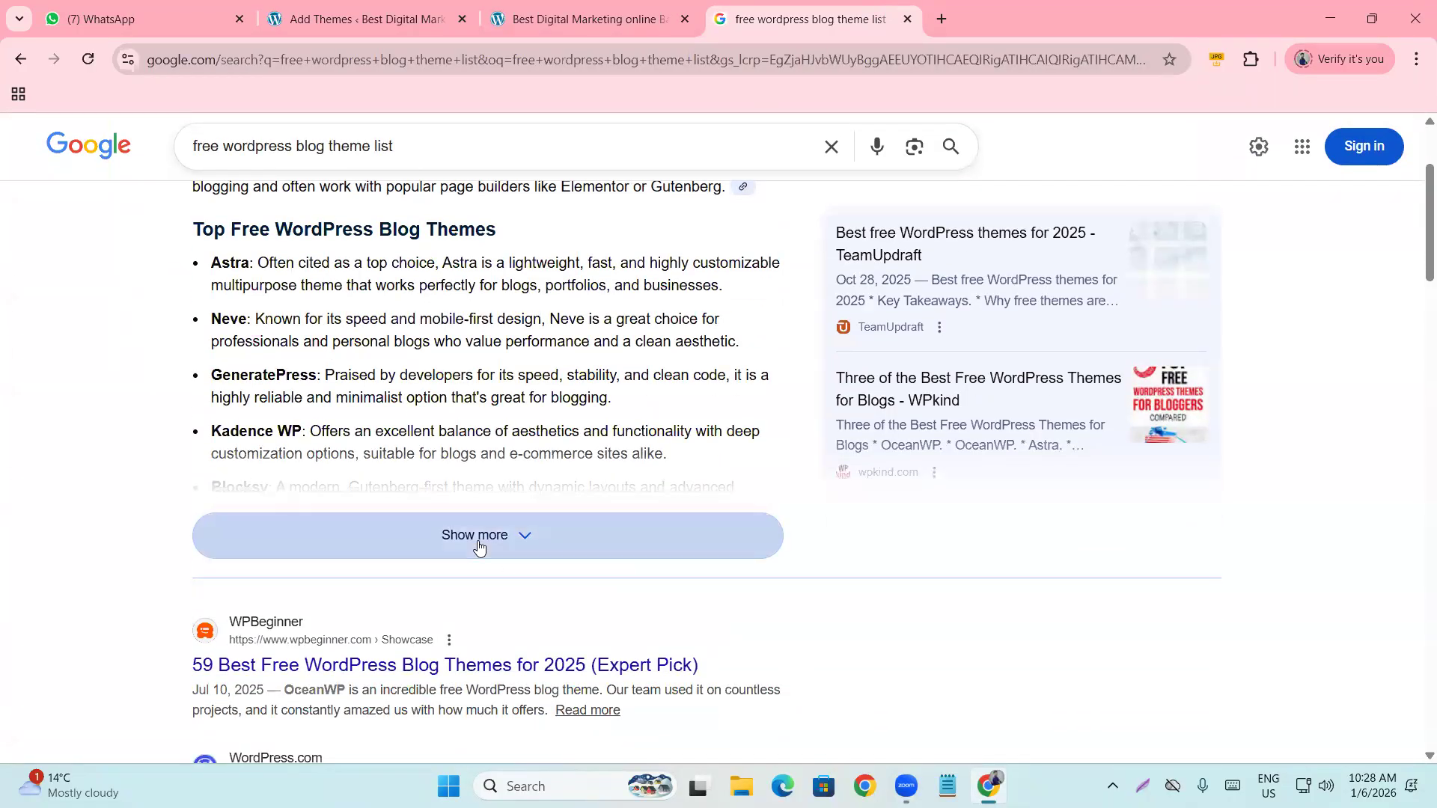
{"action": "left_click", "coordinate": [483, 537]}
{"action": "scroll", "coordinate": [233, 336], "scroll_direction": "down", "scroll_amount": 5}
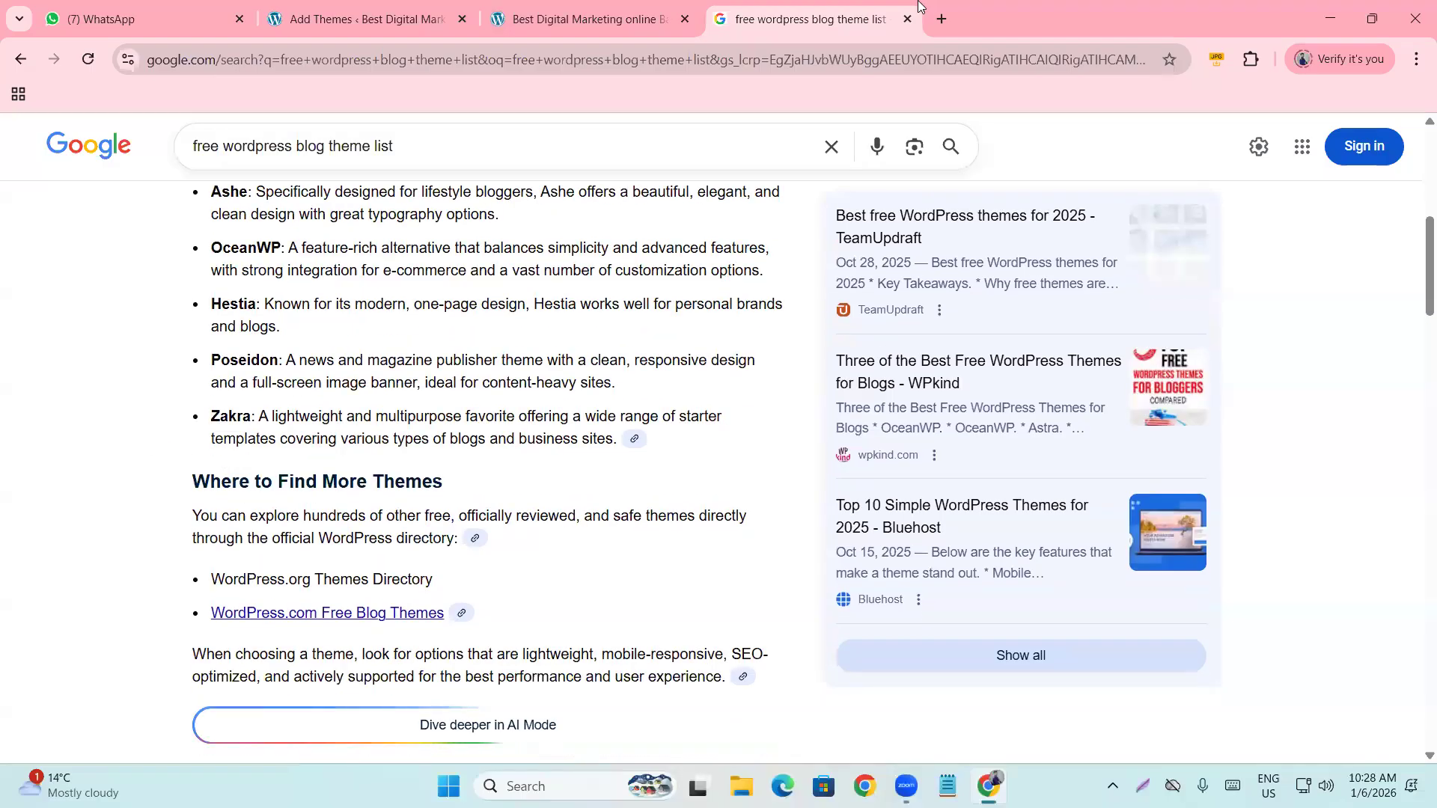
{"action": "left_click", "coordinate": [494, 7]}
{"action": "left_click", "coordinate": [389, 8]}
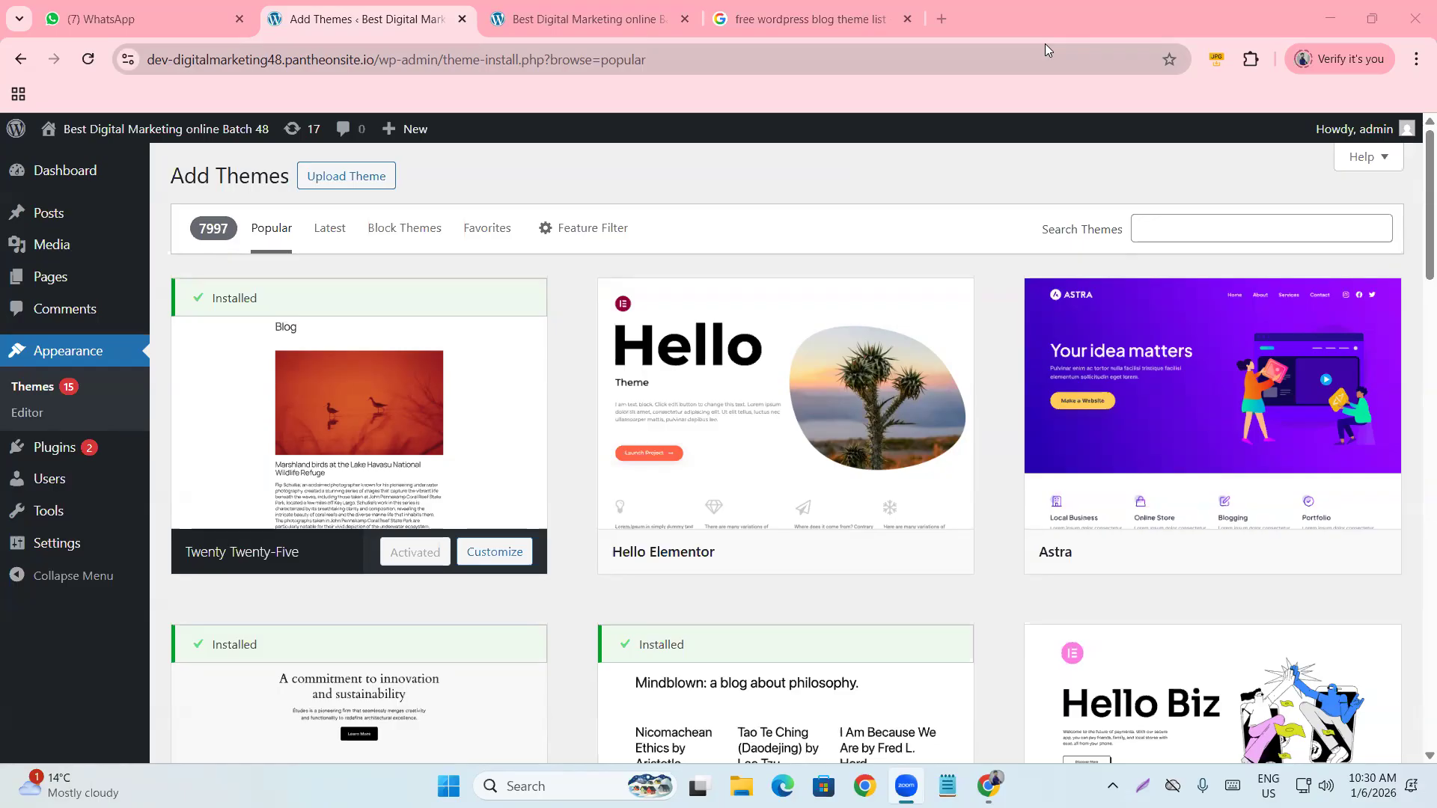
Review the theme search results again, then switch to the site's front-end Blog page.
{"action": "left_click", "coordinate": [768, 20]}
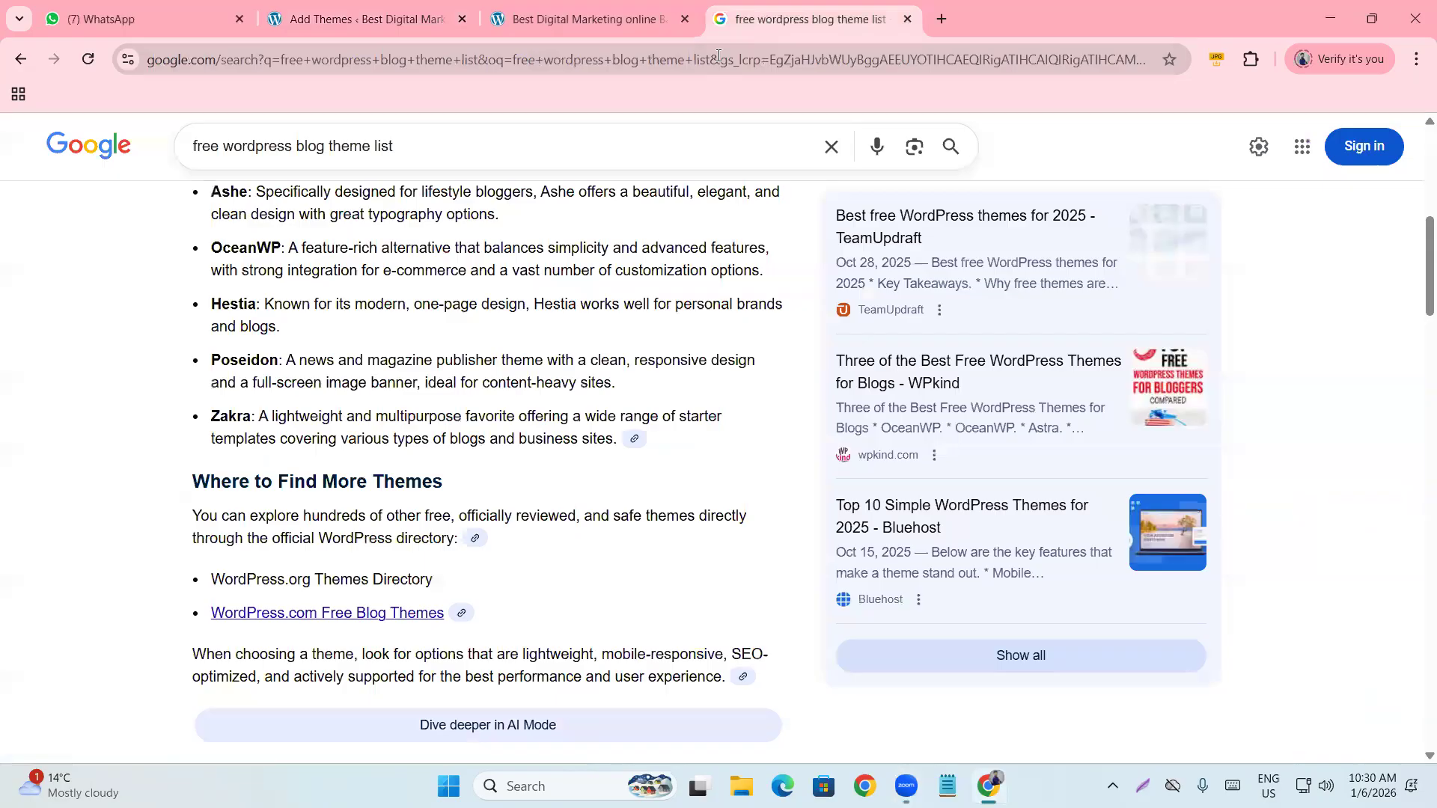
{"action": "scroll", "coordinate": [546, 196], "scroll_direction": "up", "scroll_amount": 7}
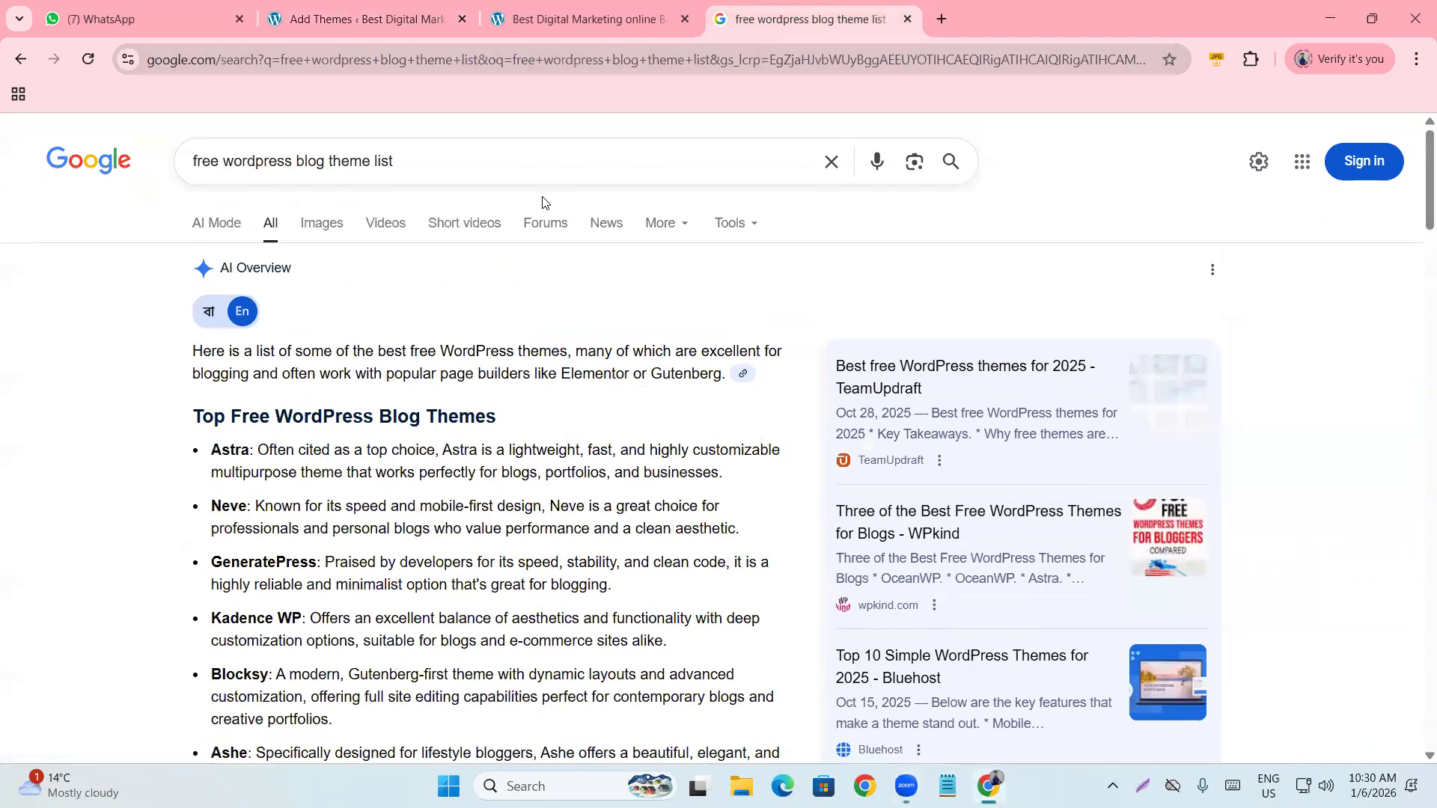
{"action": "scroll", "coordinate": [303, 188], "scroll_direction": "down", "scroll_amount": 6}
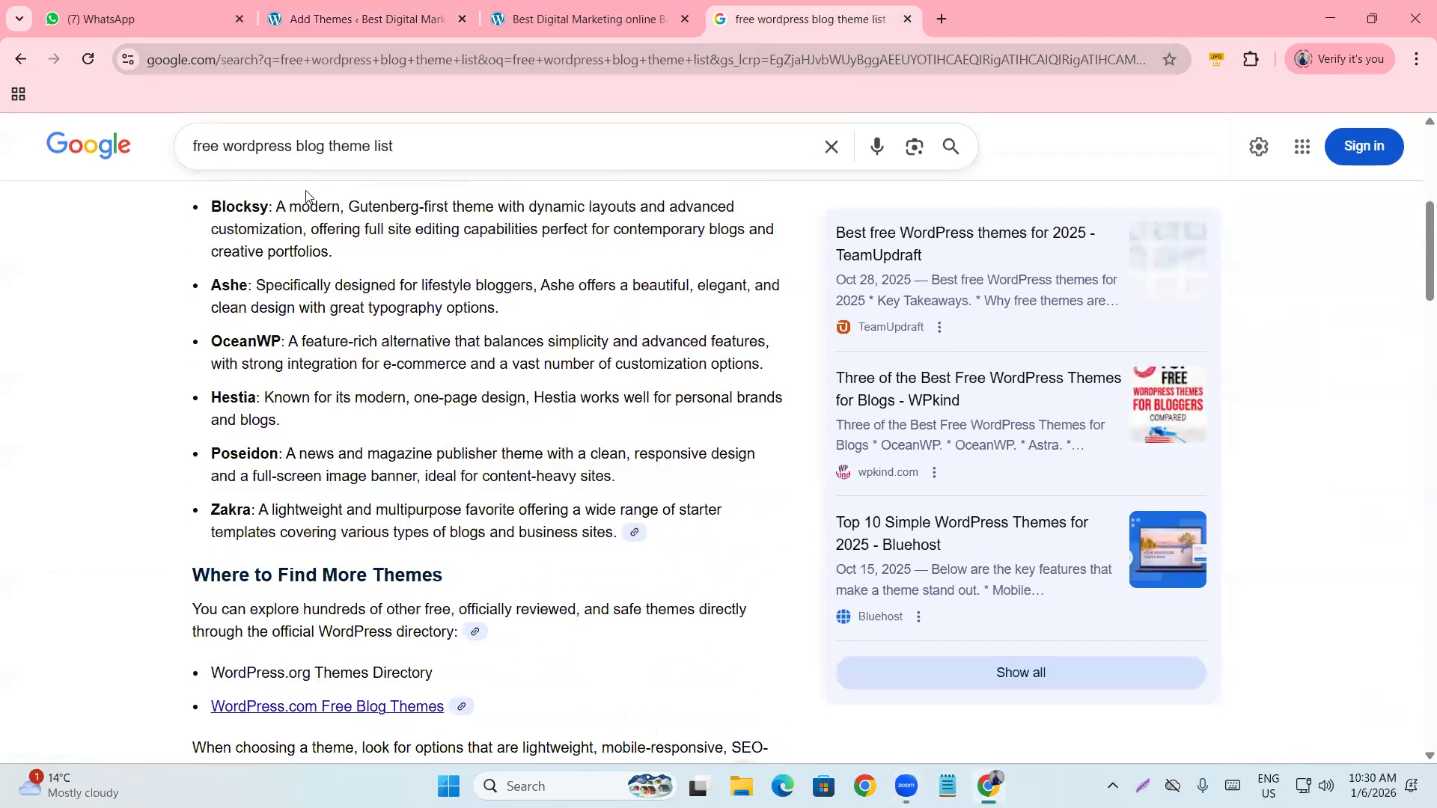
{"action": "scroll", "coordinate": [305, 196], "scroll_direction": "down", "scroll_amount": 2}
{"action": "left_click", "coordinate": [668, 9]}
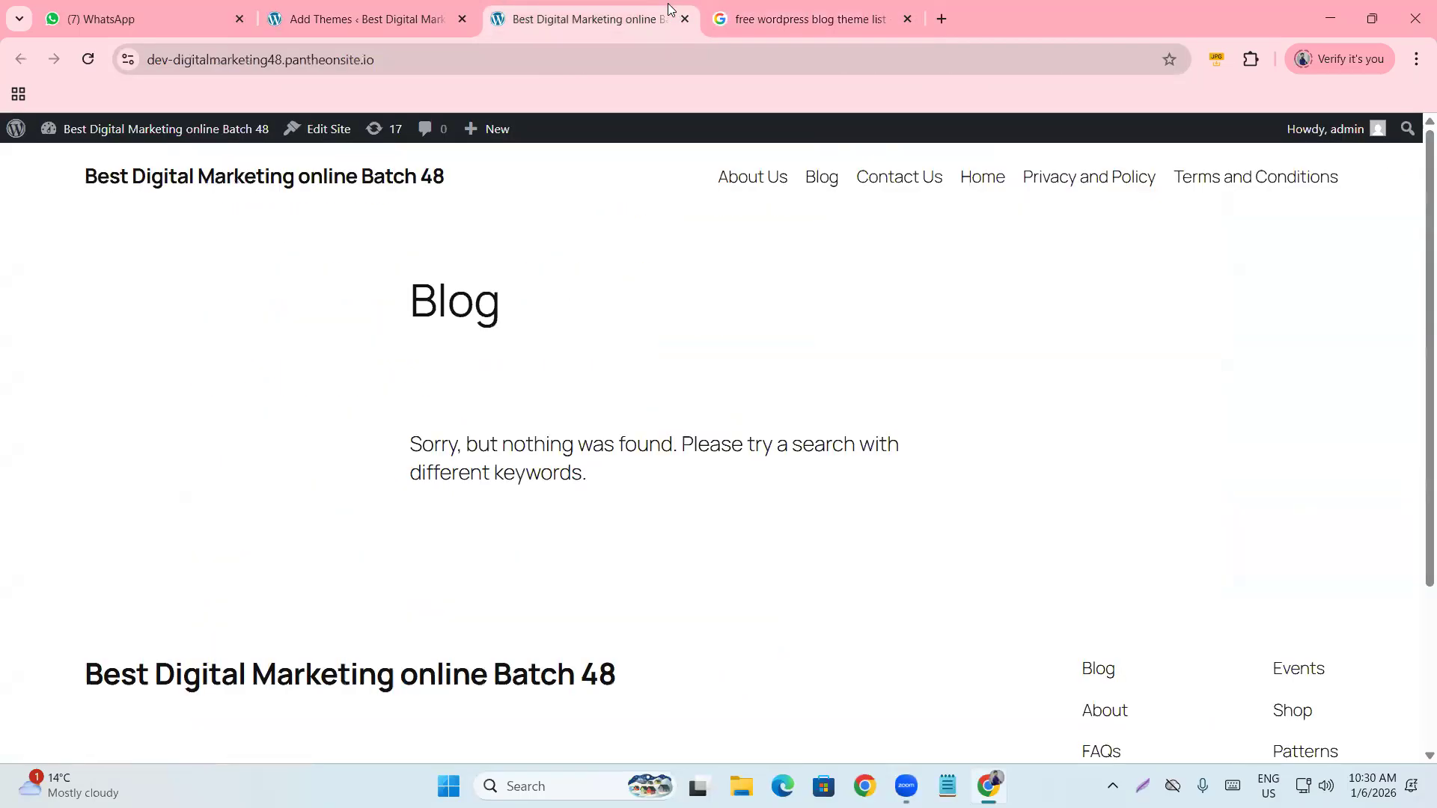
Search Add Themes for 'hitmag', install the HitMag theme, and activate it.
{"action": "left_click", "coordinate": [342, 20]}
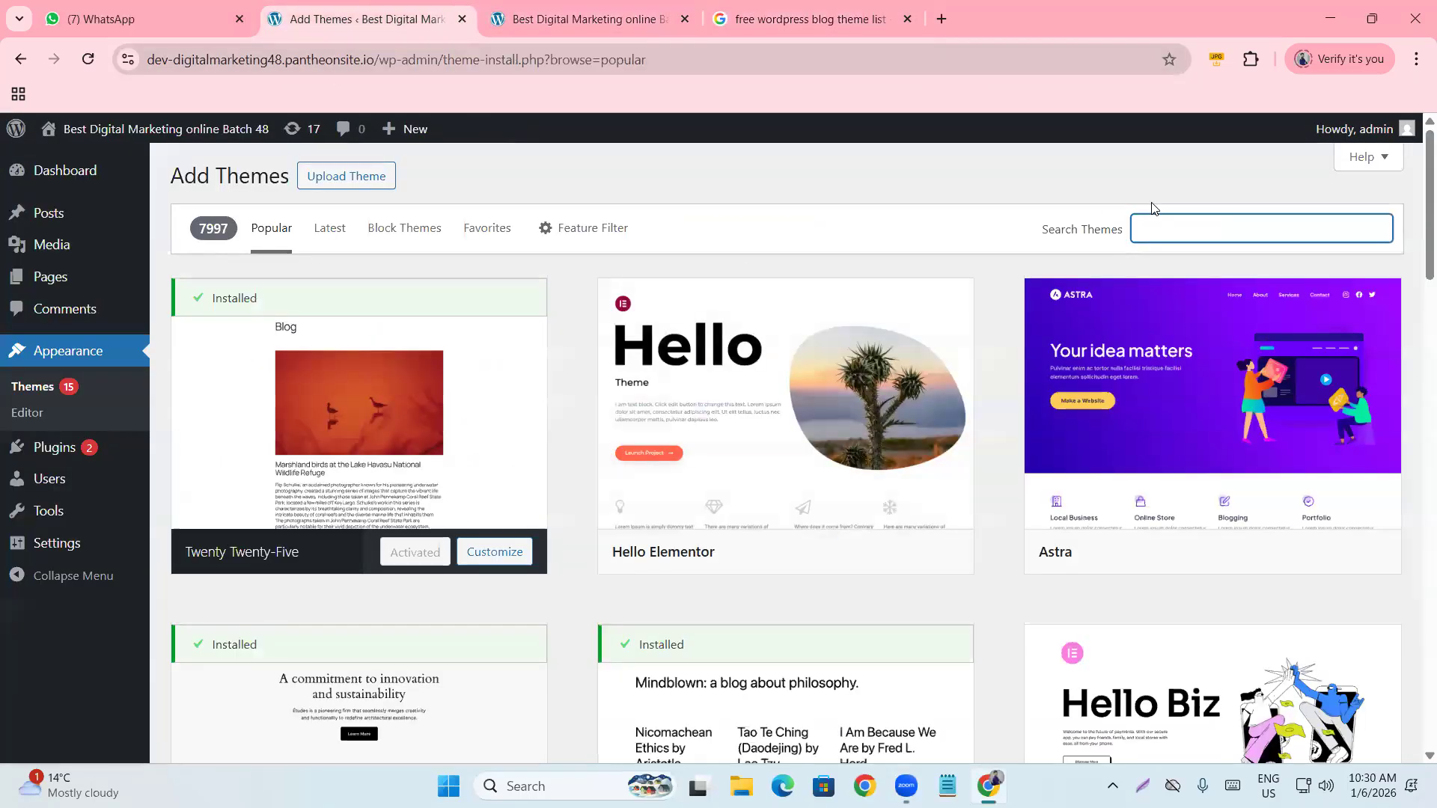
{"action": "type", "text": "hitmag"}
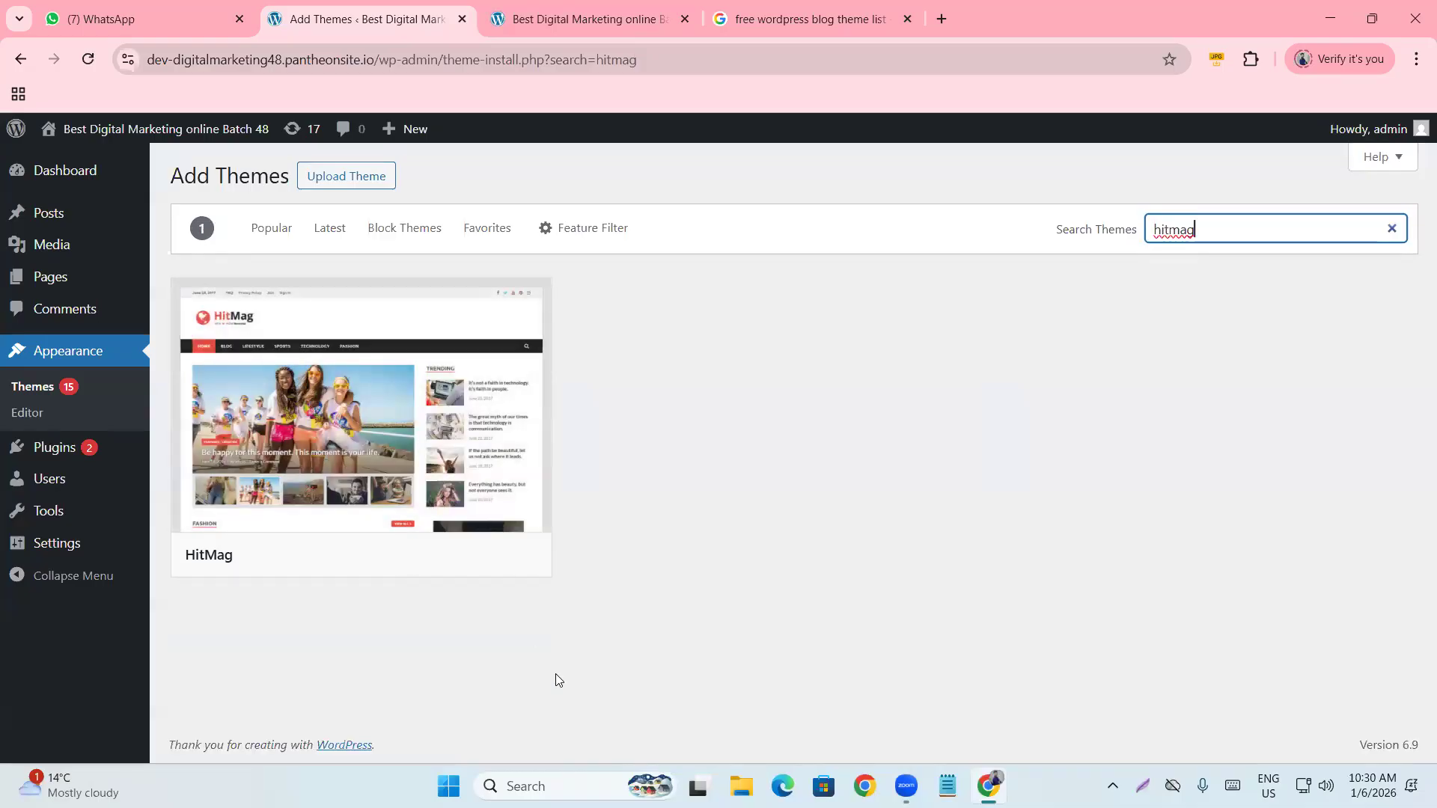
{"action": "left_click", "coordinate": [695, 518]}
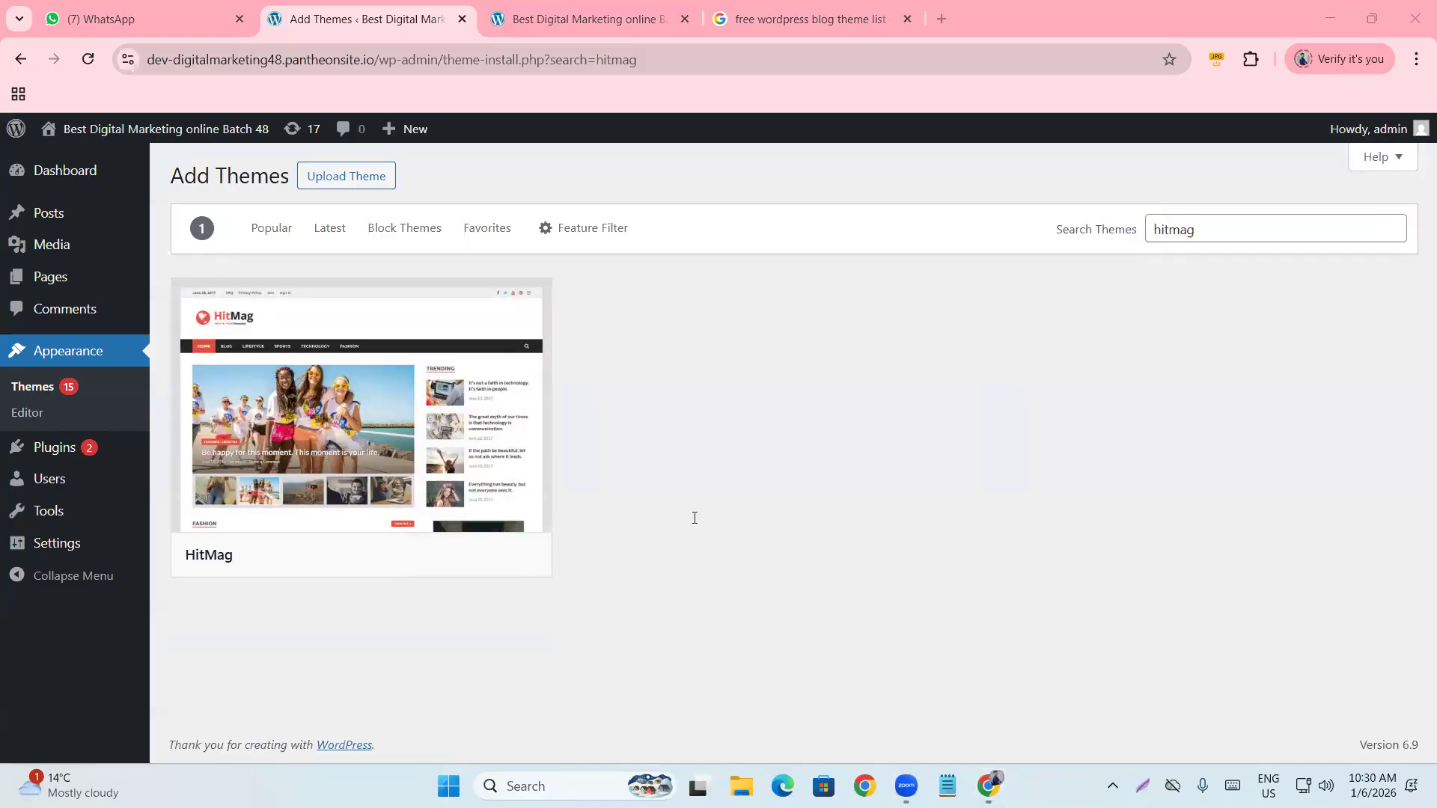
{"action": "mouse_move", "coordinate": [272, 407]}
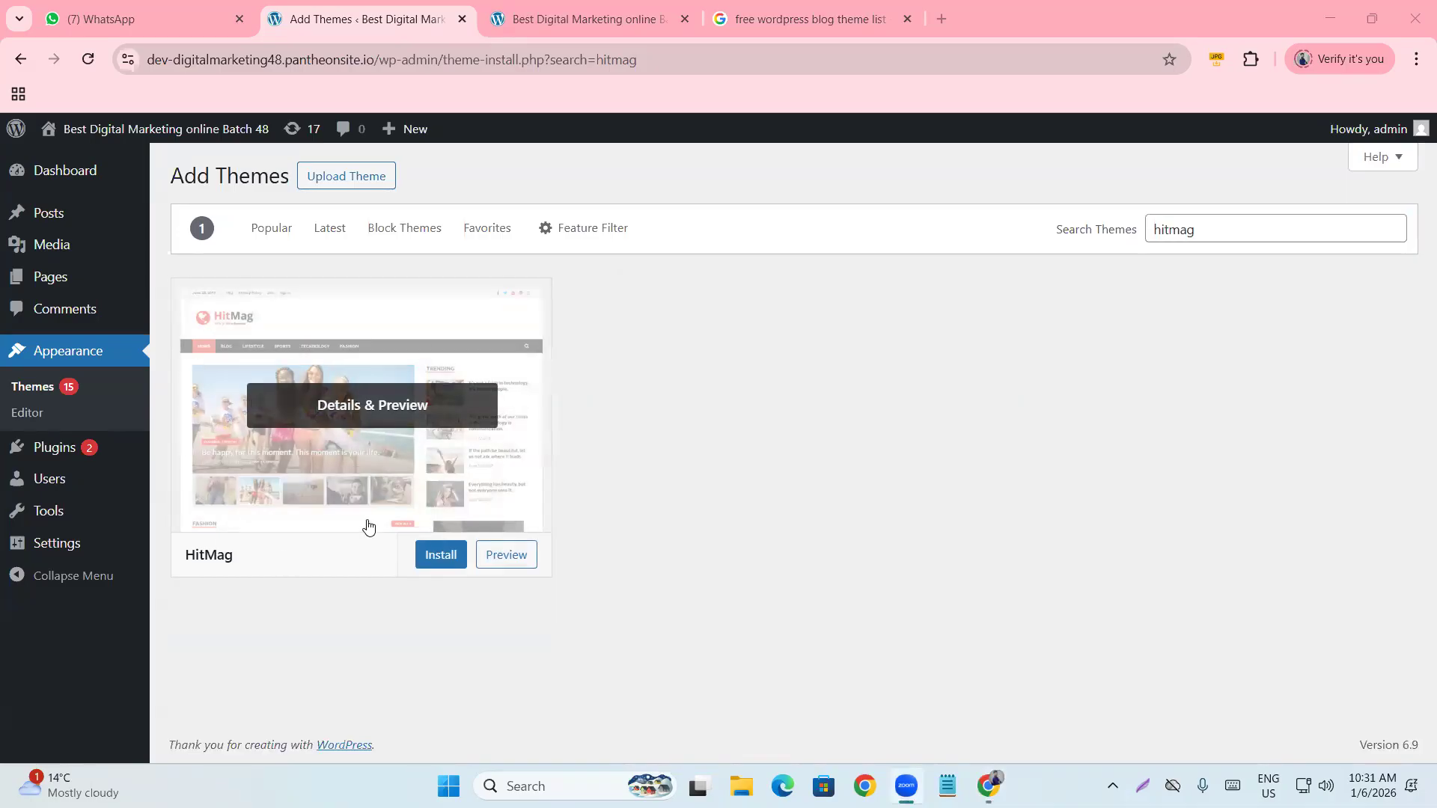
{"action": "left_click", "coordinate": [702, 374]}
{"action": "left_click", "coordinate": [431, 565]}
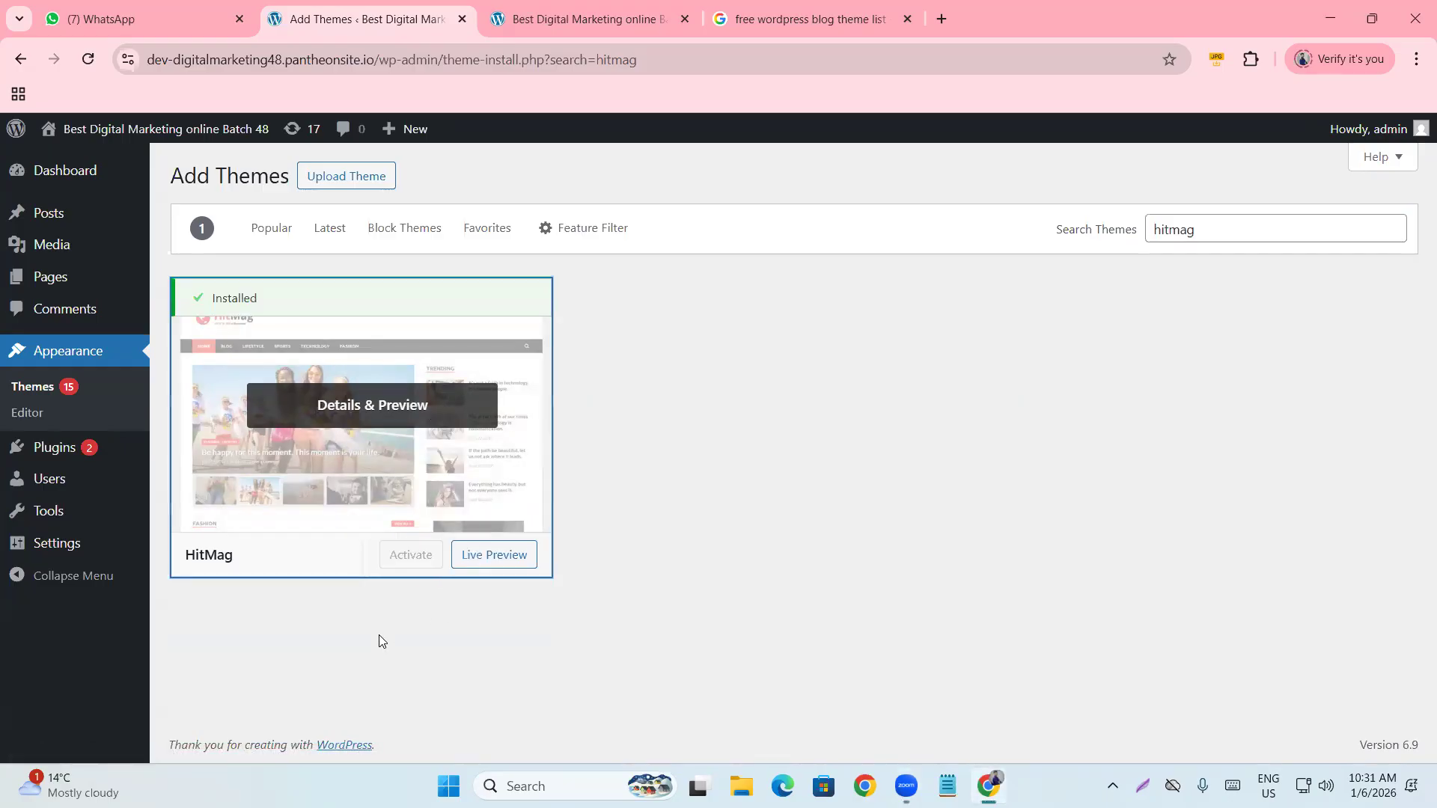
{"action": "left_click", "coordinate": [410, 562]}
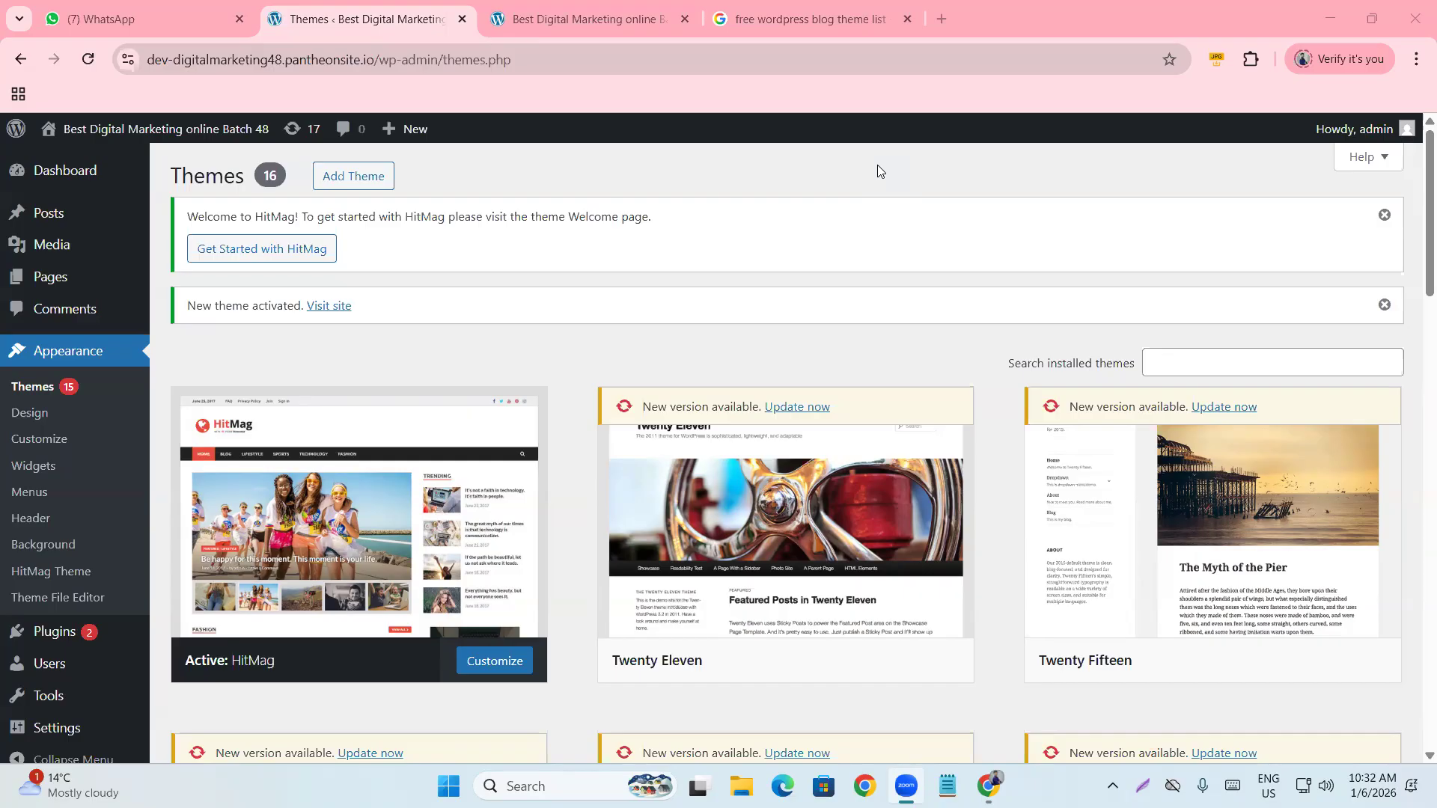
Scroll the site page, then bring up the Google results tab and close it.
{"action": "scroll", "coordinate": [359, 502], "scroll_direction": "down", "scroll_amount": 2}
{"action": "scroll", "coordinate": [363, 493], "scroll_direction": "up", "scroll_amount": 2}
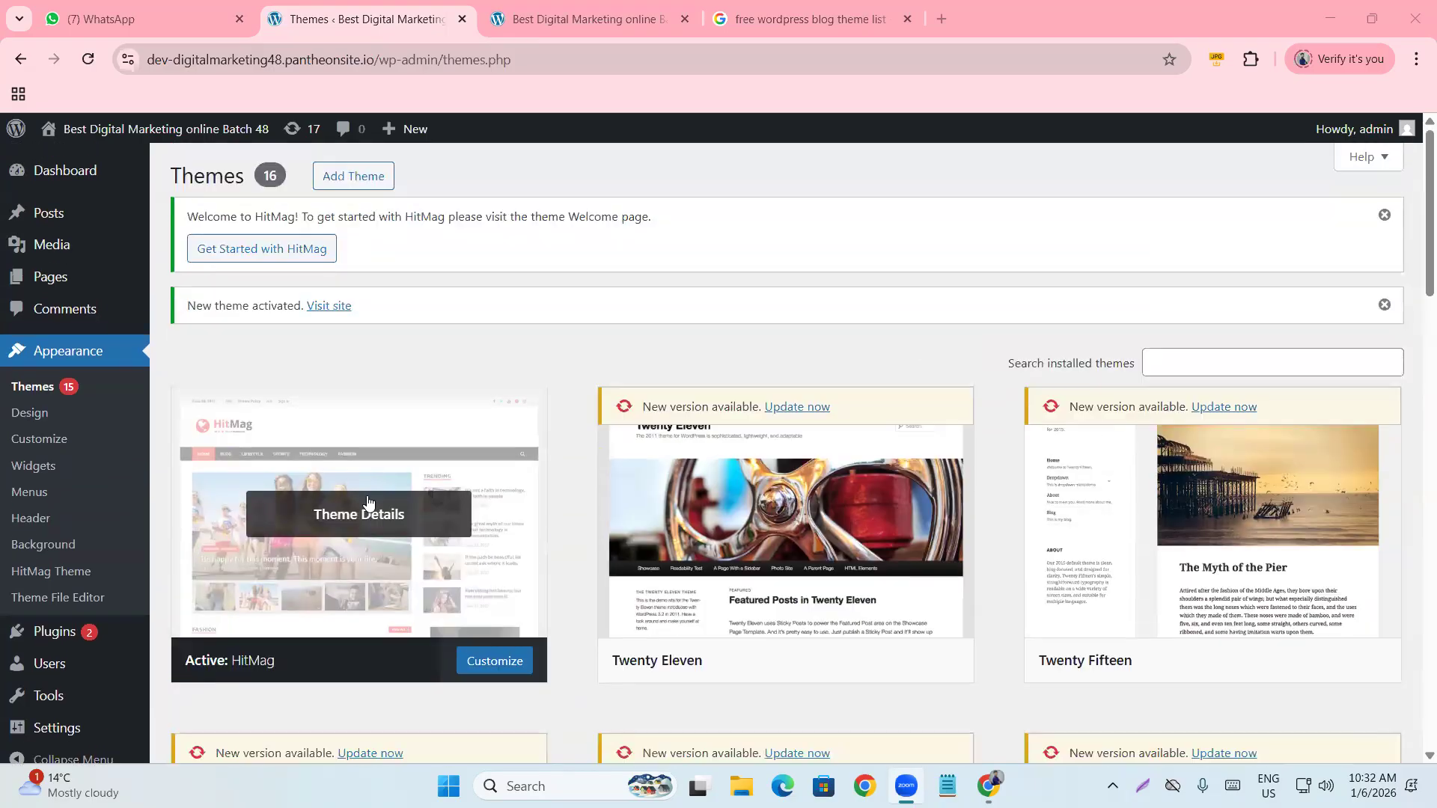
{"action": "scroll", "coordinate": [536, 417], "scroll_direction": "down", "scroll_amount": 2}
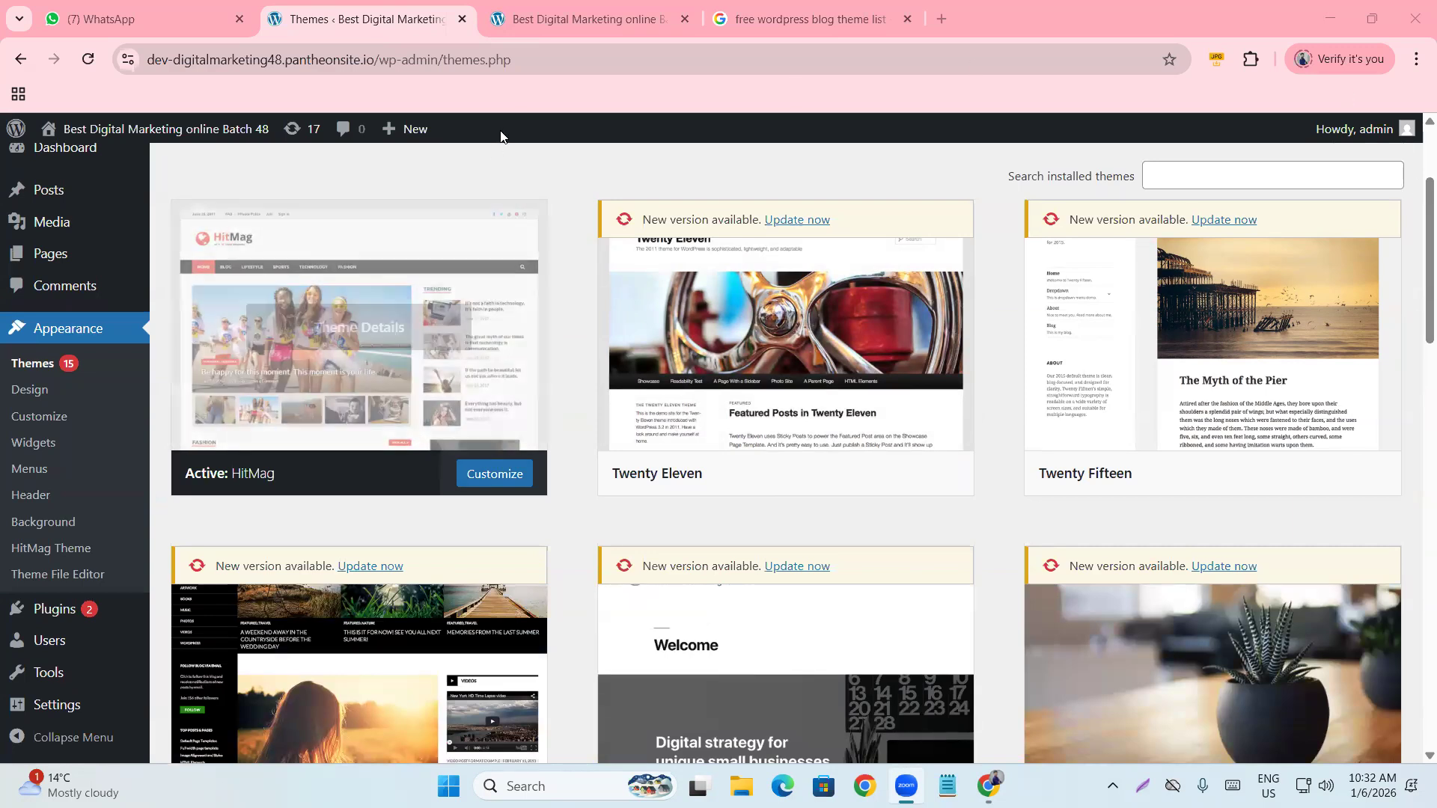
{"action": "left_click", "coordinate": [897, 20]}
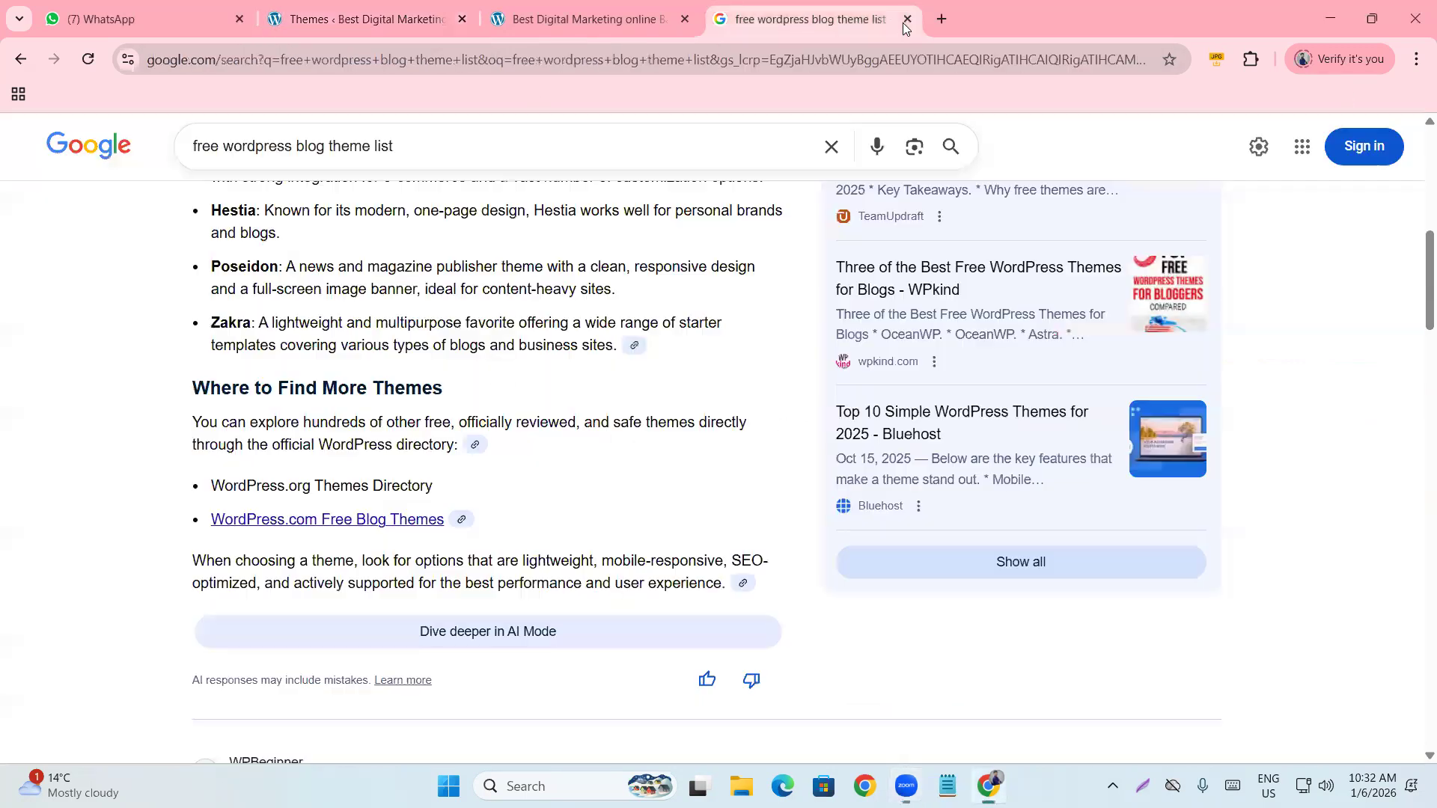
{"action": "left_click", "coordinate": [908, 18]}
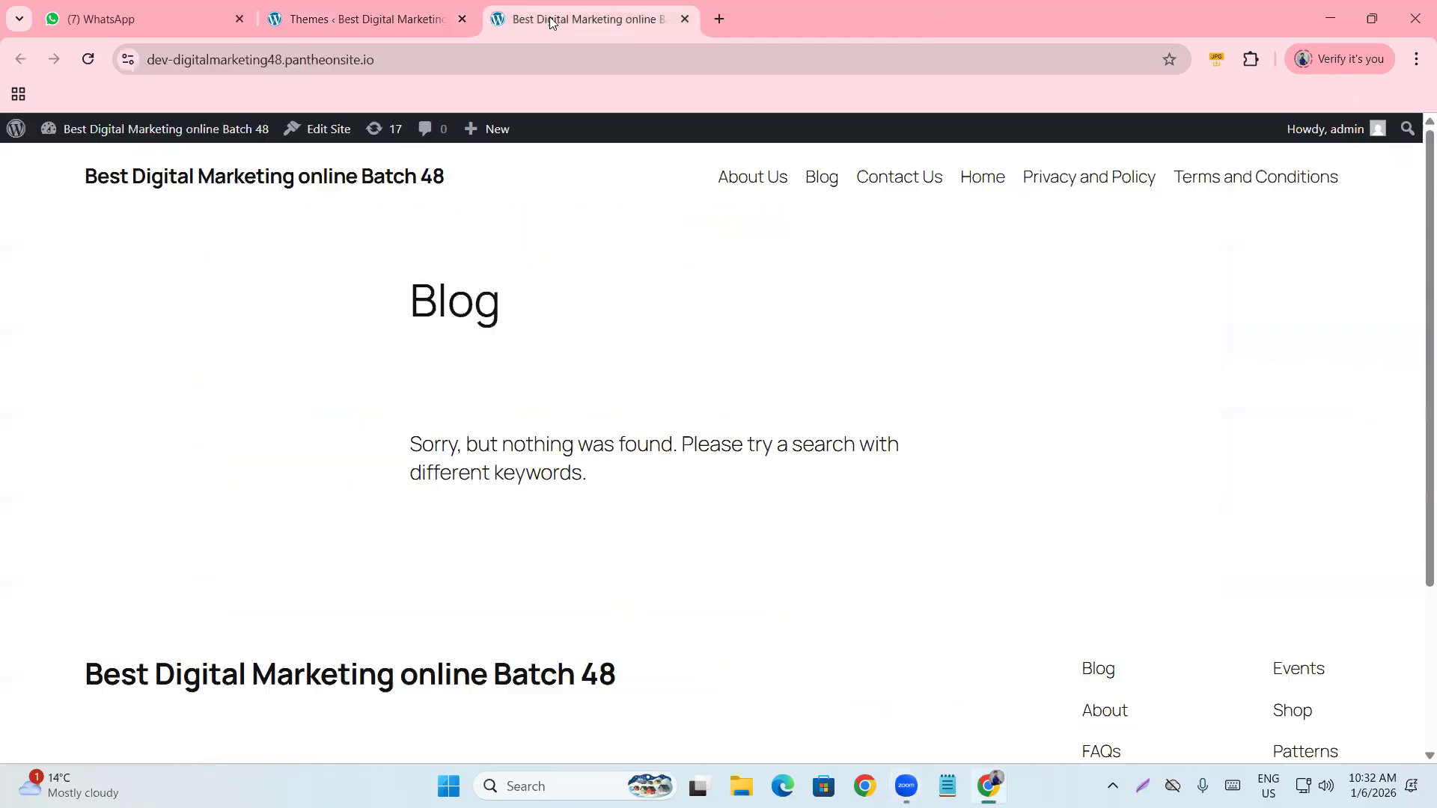
Reload the live site and scroll its front page to check the page menu.
{"action": "left_click", "coordinate": [94, 60]}
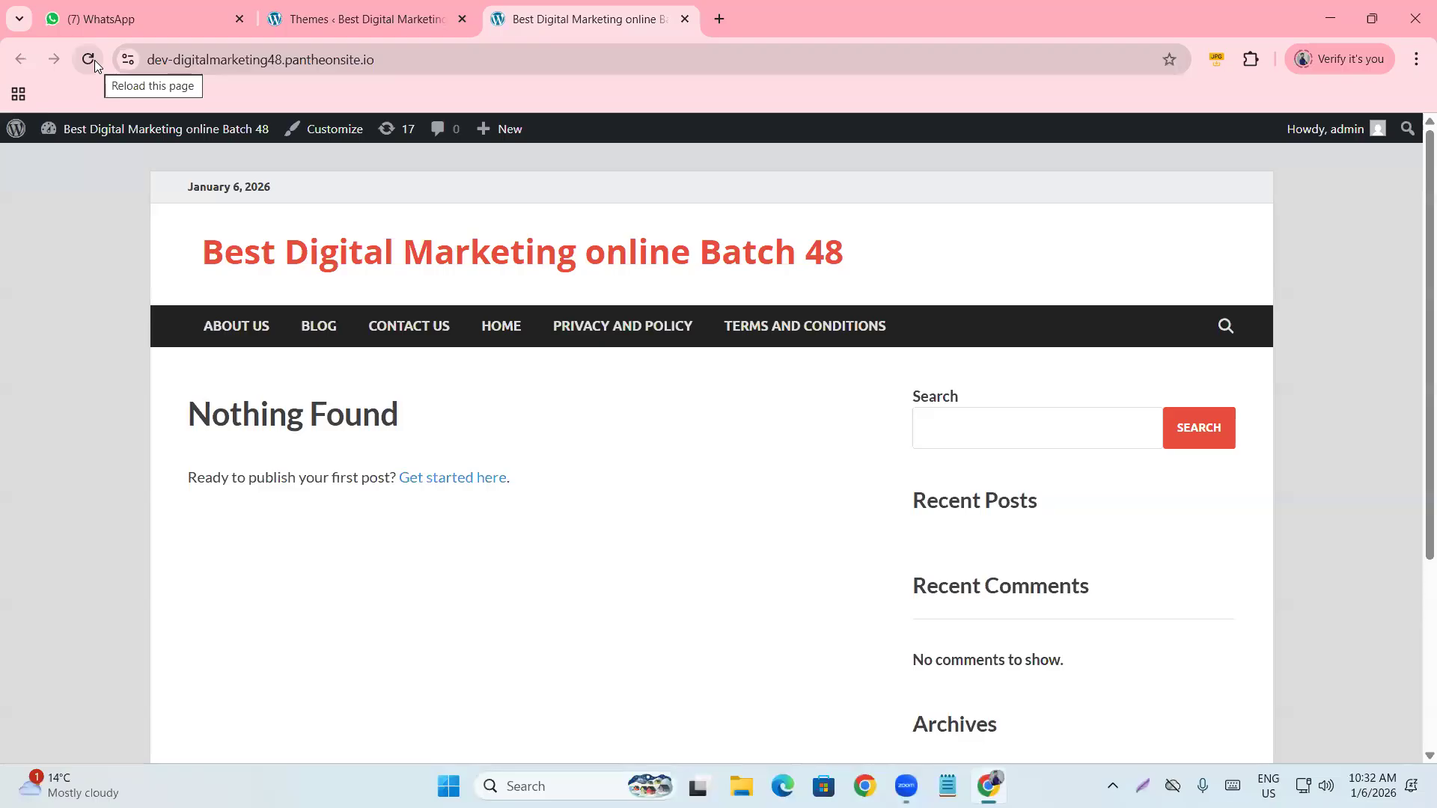
{"action": "scroll", "coordinate": [160, 324], "scroll_direction": "down", "scroll_amount": 3}
{"action": "scroll", "coordinate": [245, 494], "scroll_direction": "up", "scroll_amount": 3}
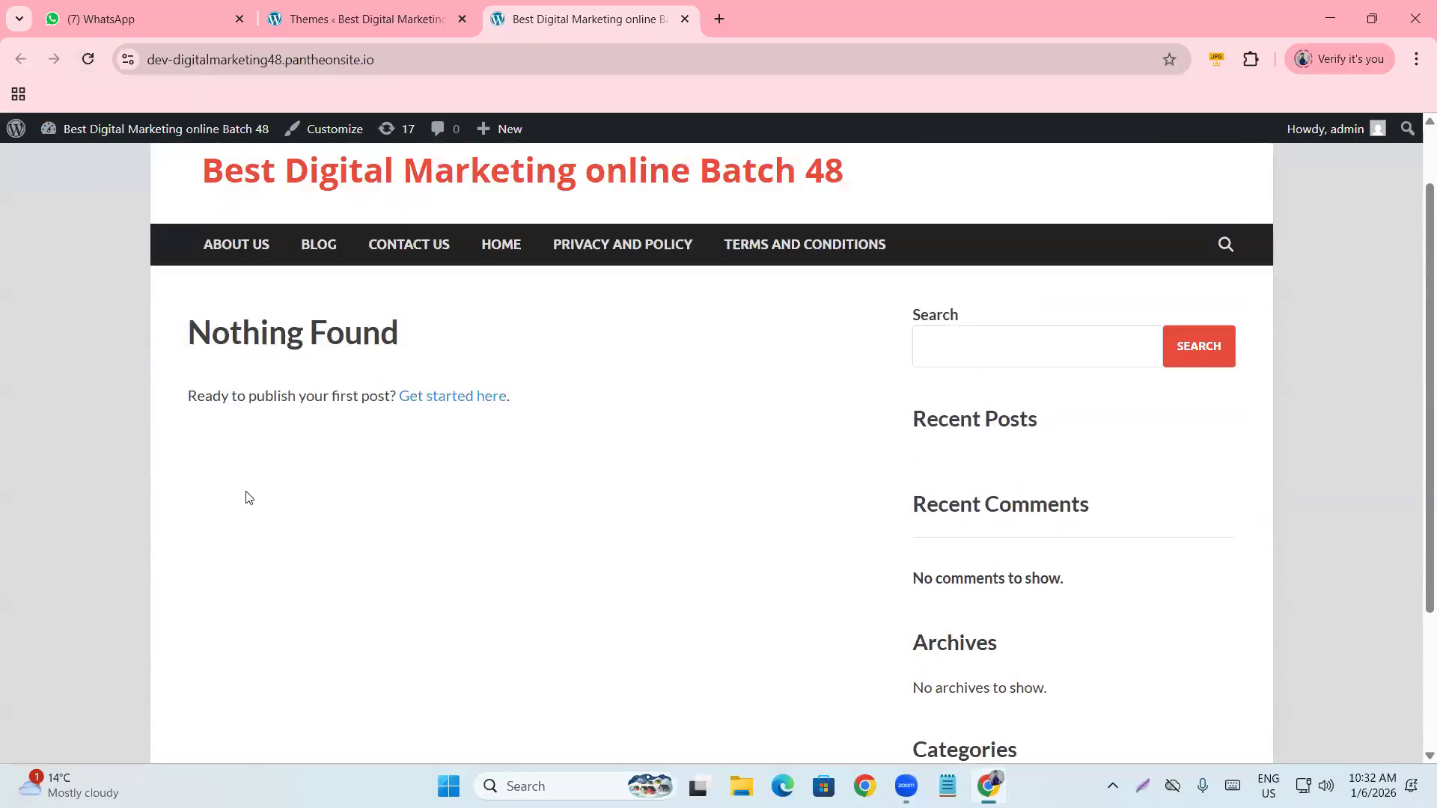
{"action": "scroll", "coordinate": [232, 472], "scroll_direction": "down", "scroll_amount": 3}
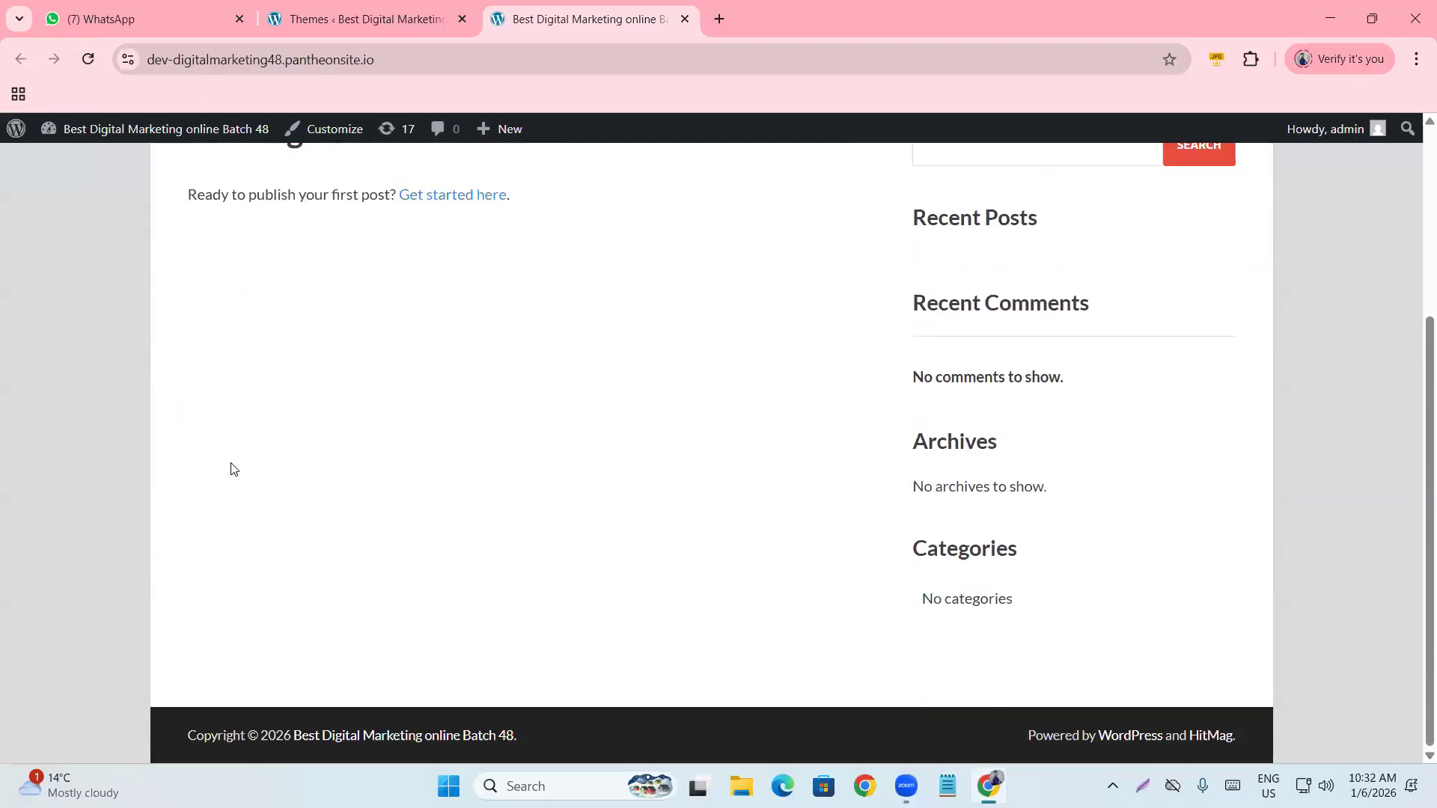
{"action": "scroll", "coordinate": [277, 543], "scroll_direction": "up", "scroll_amount": 3}
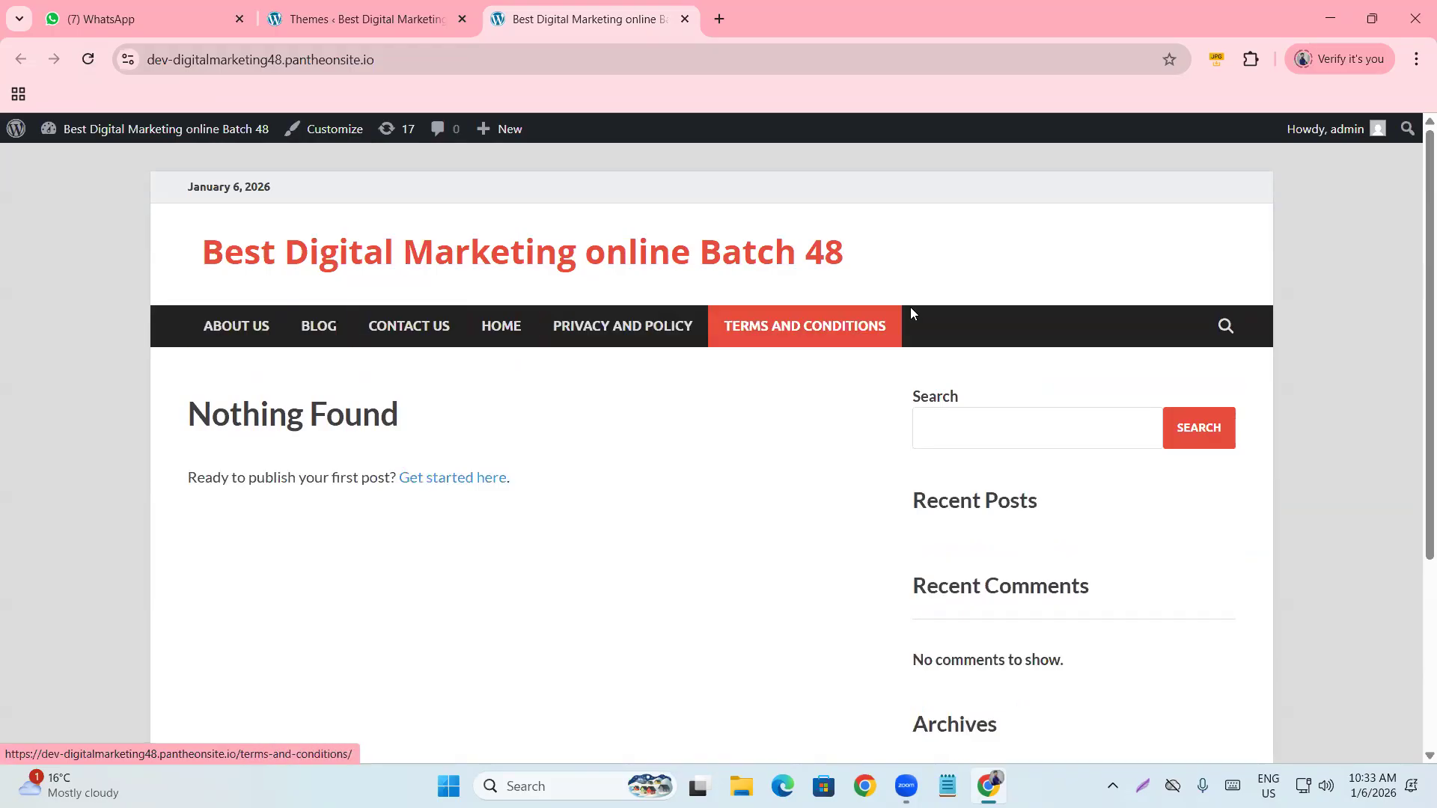
Glance at the Themes admin page, review the live front page again, then open a new tab.
{"action": "left_click", "coordinate": [345, 21]}
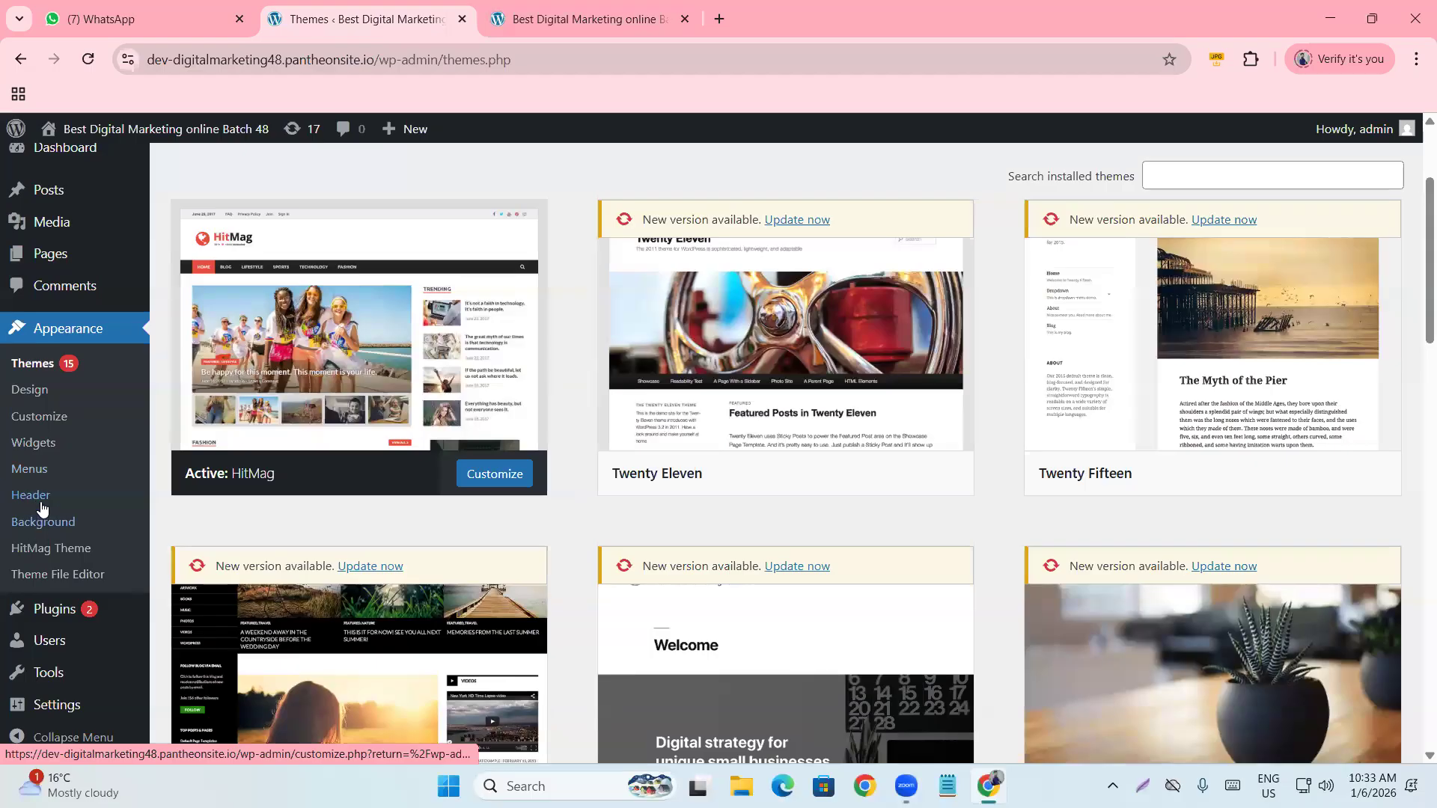
{"action": "scroll", "coordinate": [36, 517], "scroll_direction": "up", "scroll_amount": 1}
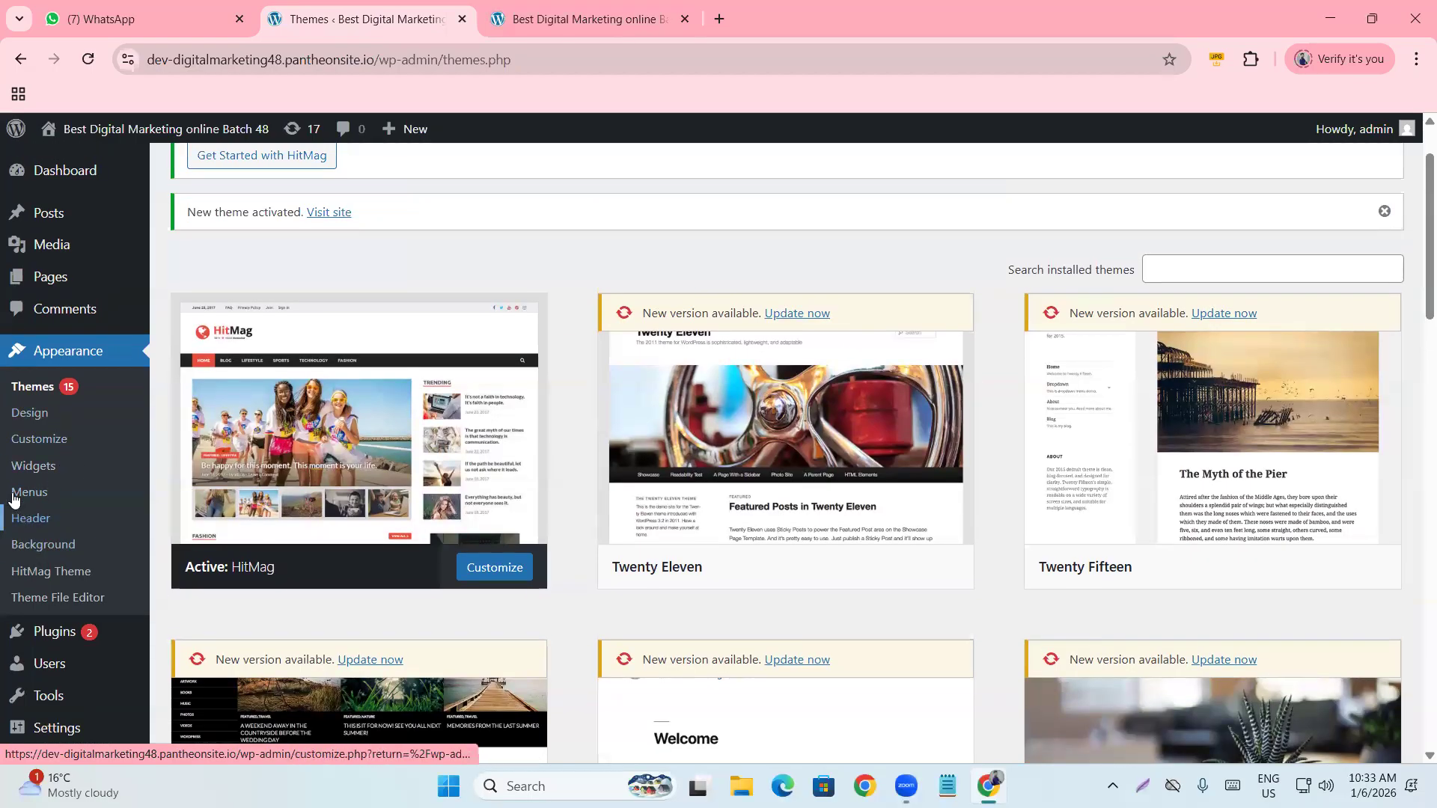
{"action": "key", "text": "ctrl+Tab"}
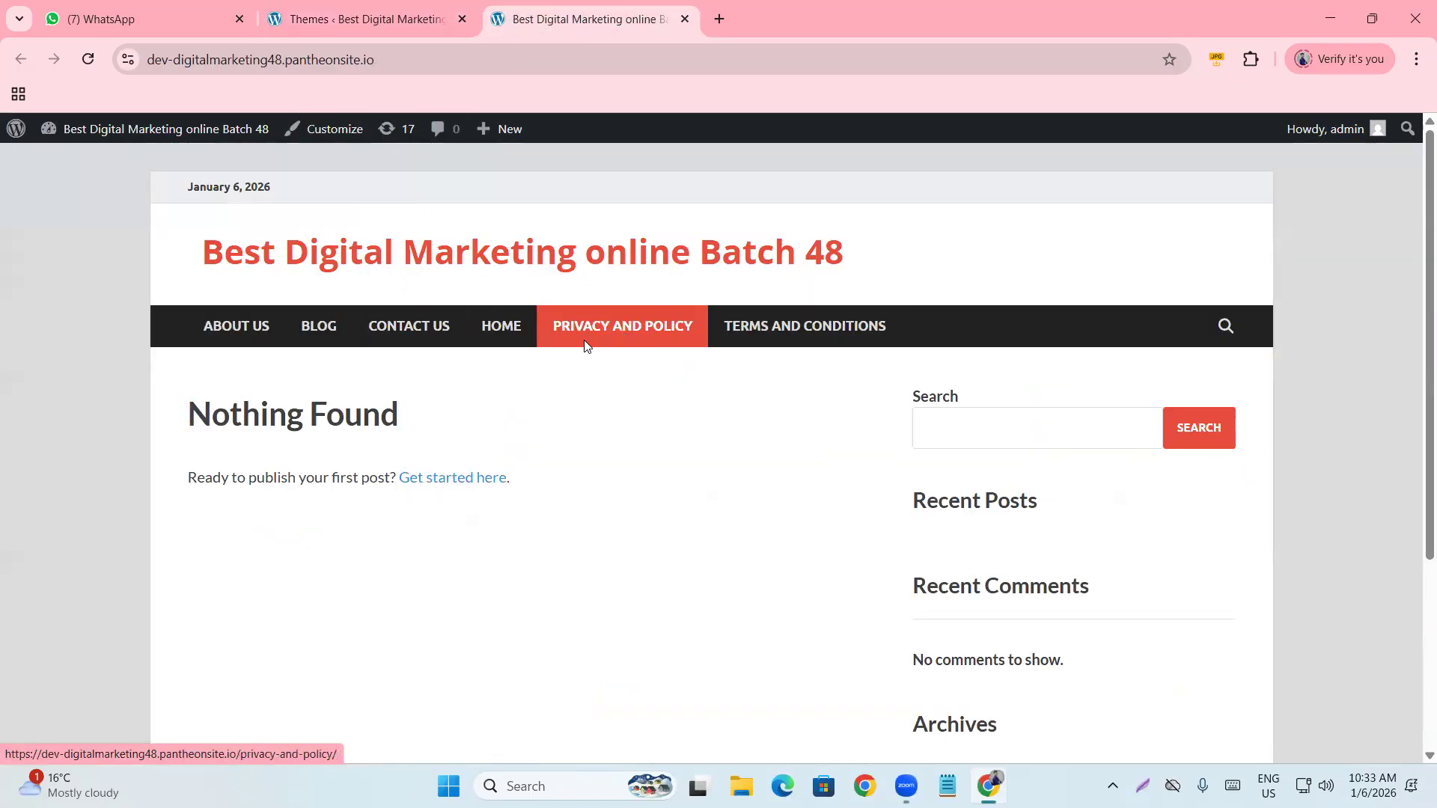
{"action": "scroll", "coordinate": [449, 359], "scroll_direction": "down", "scroll_amount": 4}
{"action": "scroll", "coordinate": [179, 483], "scroll_direction": "up", "scroll_amount": 4}
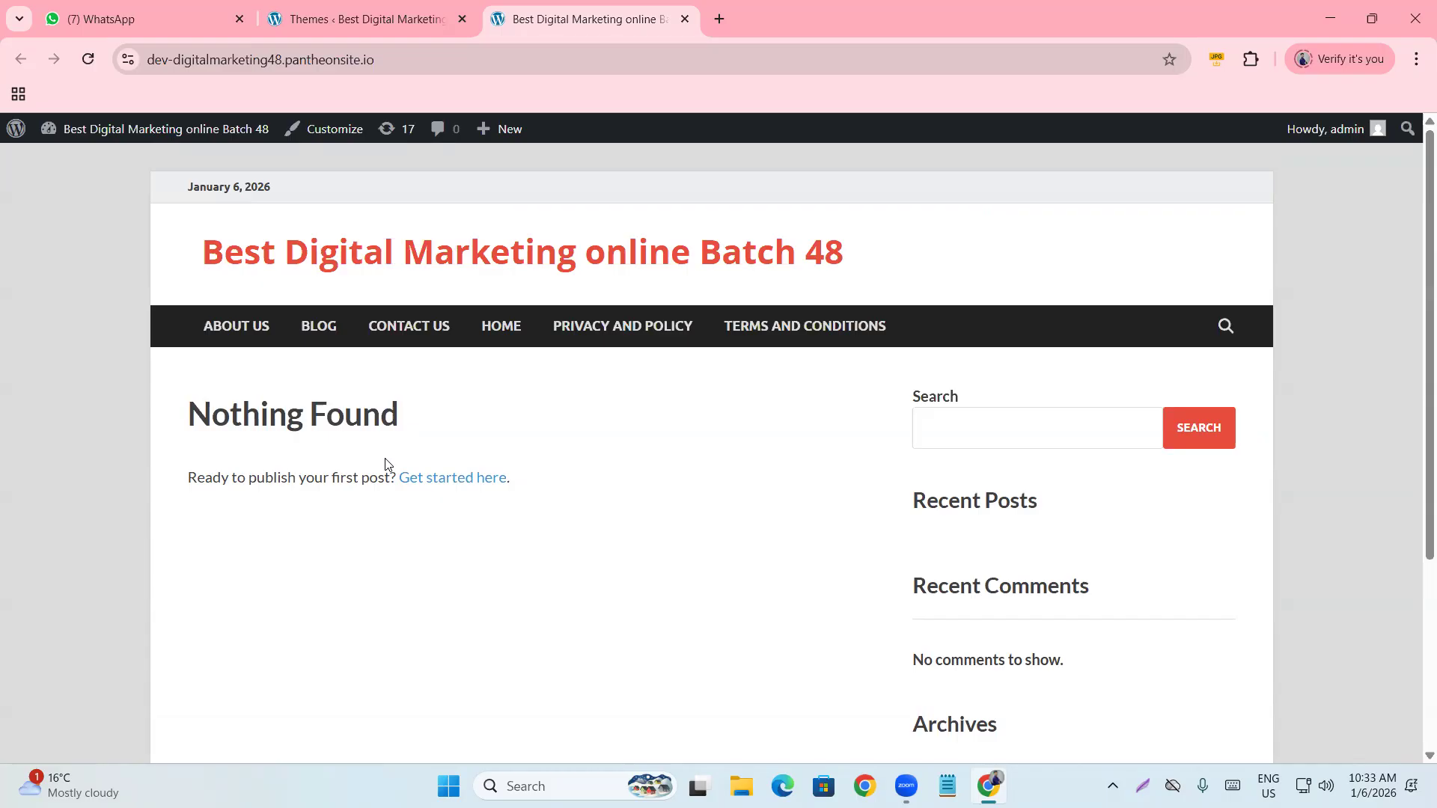
{"action": "scroll", "coordinate": [385, 464], "scroll_direction": "down", "scroll_amount": 4}
{"action": "scroll", "coordinate": [376, 470], "scroll_direction": "up", "scroll_amount": 4}
{"action": "left_click", "coordinate": [712, 25]}
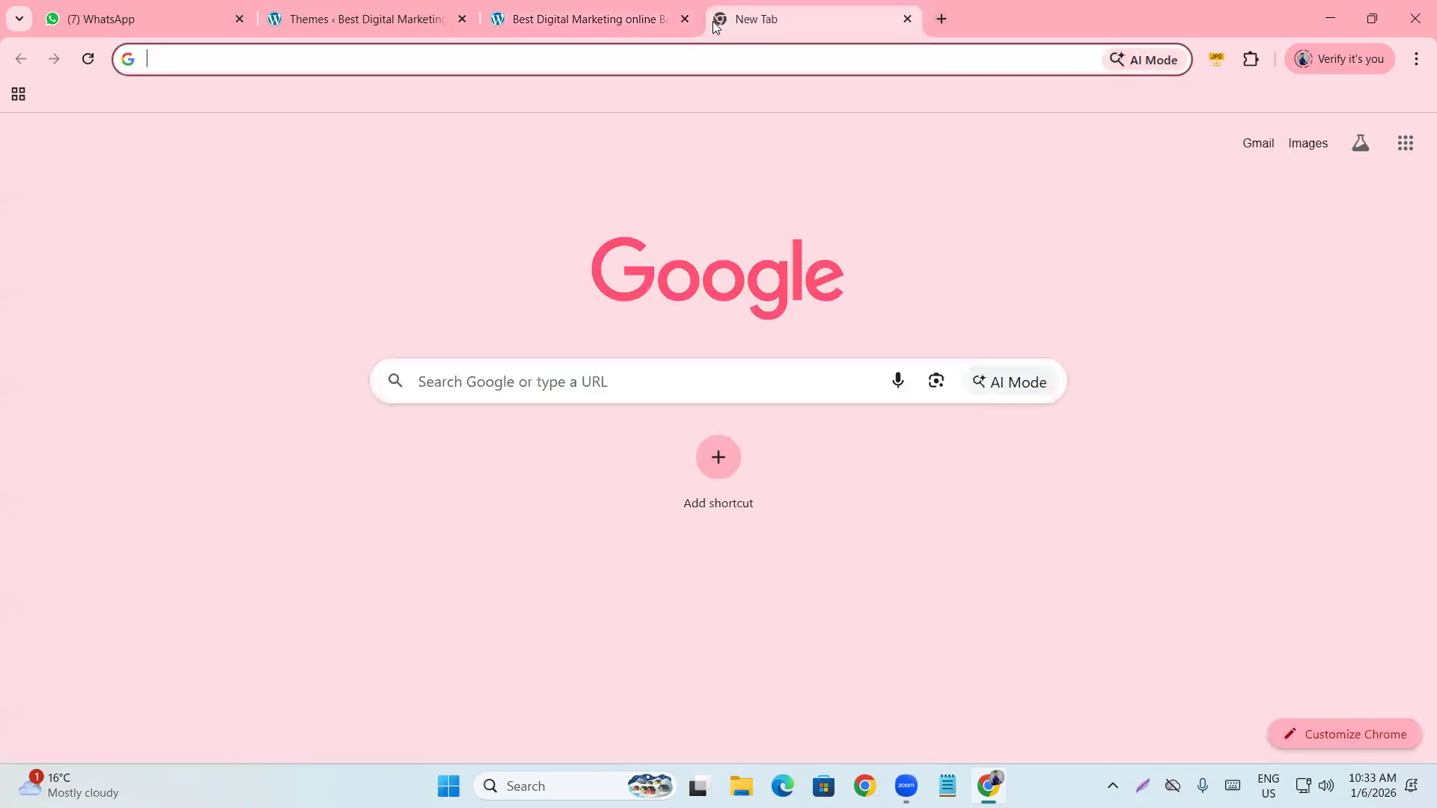
Search Google for 'free wordpress blog theme' and open the AI Mode answer.
{"action": "type", "text": "fr"}
{"action": "left_click", "coordinate": [238, 137]}
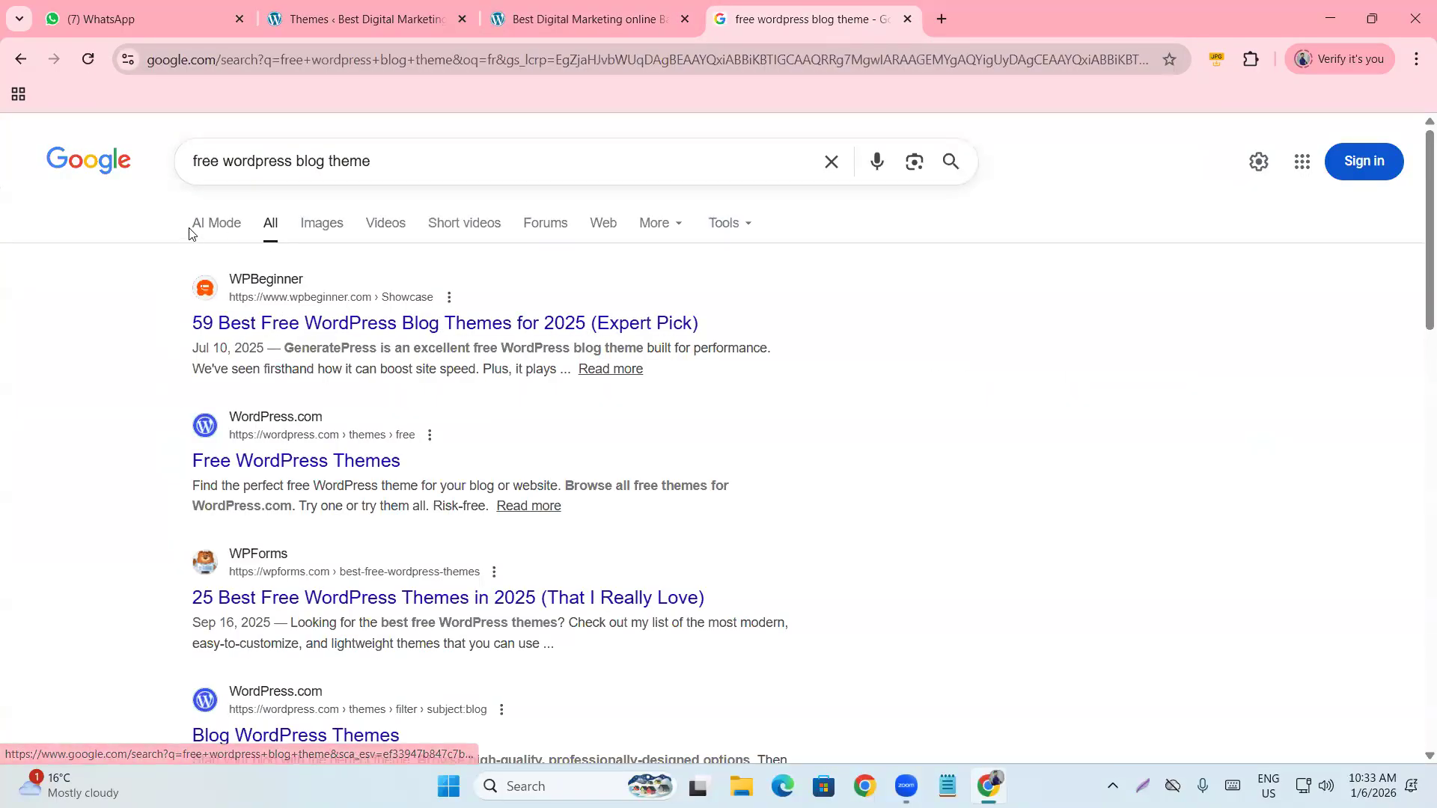
{"action": "left_click", "coordinate": [201, 226]}
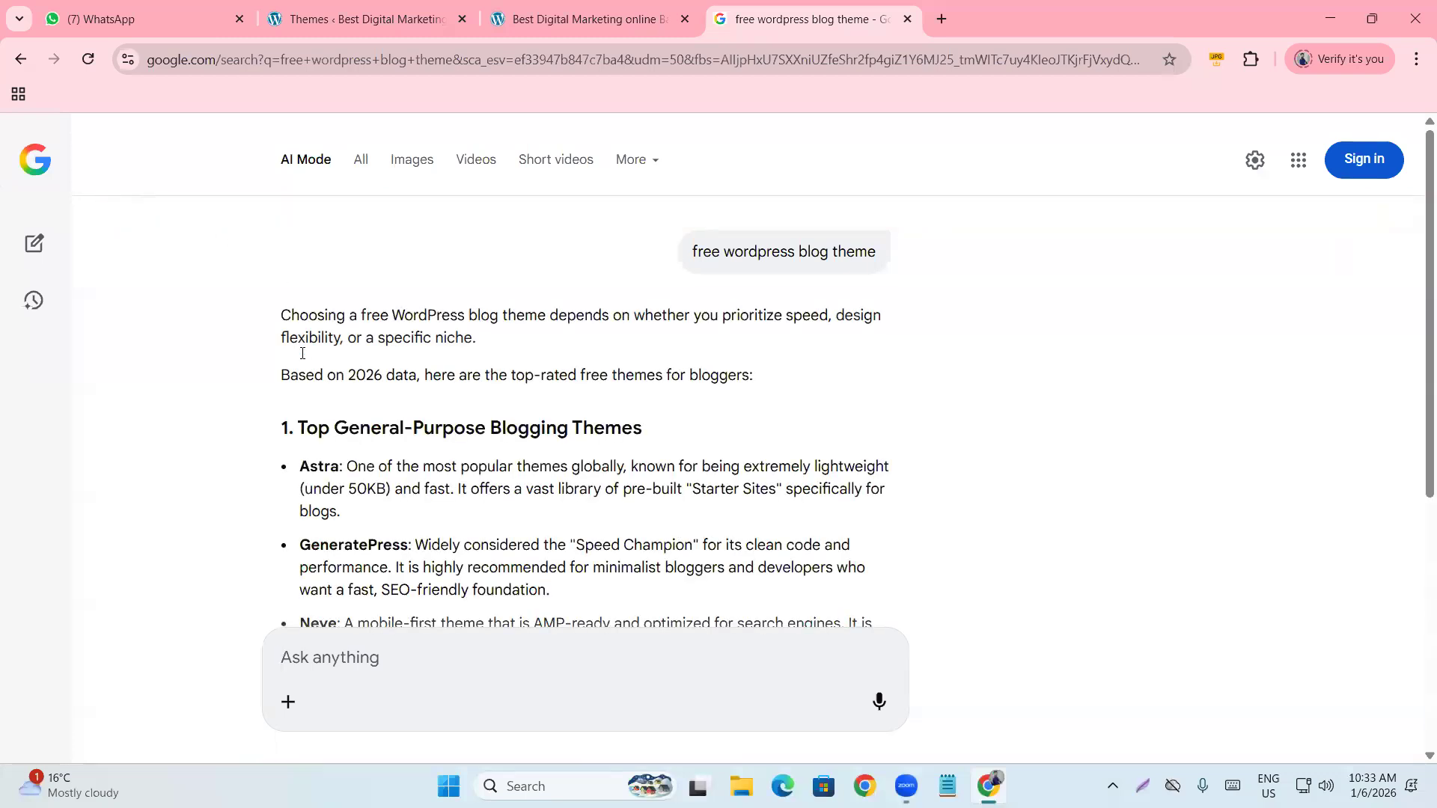
{"action": "scroll", "coordinate": [302, 354], "scroll_direction": "down", "scroll_amount": 1}
Highlight the Astra recommendation in the AI Mode answer.
{"action": "left_click_drag", "start_coordinate": [300, 372], "coordinate": [350, 428]}
{"action": "left_click", "coordinate": [326, 397]}
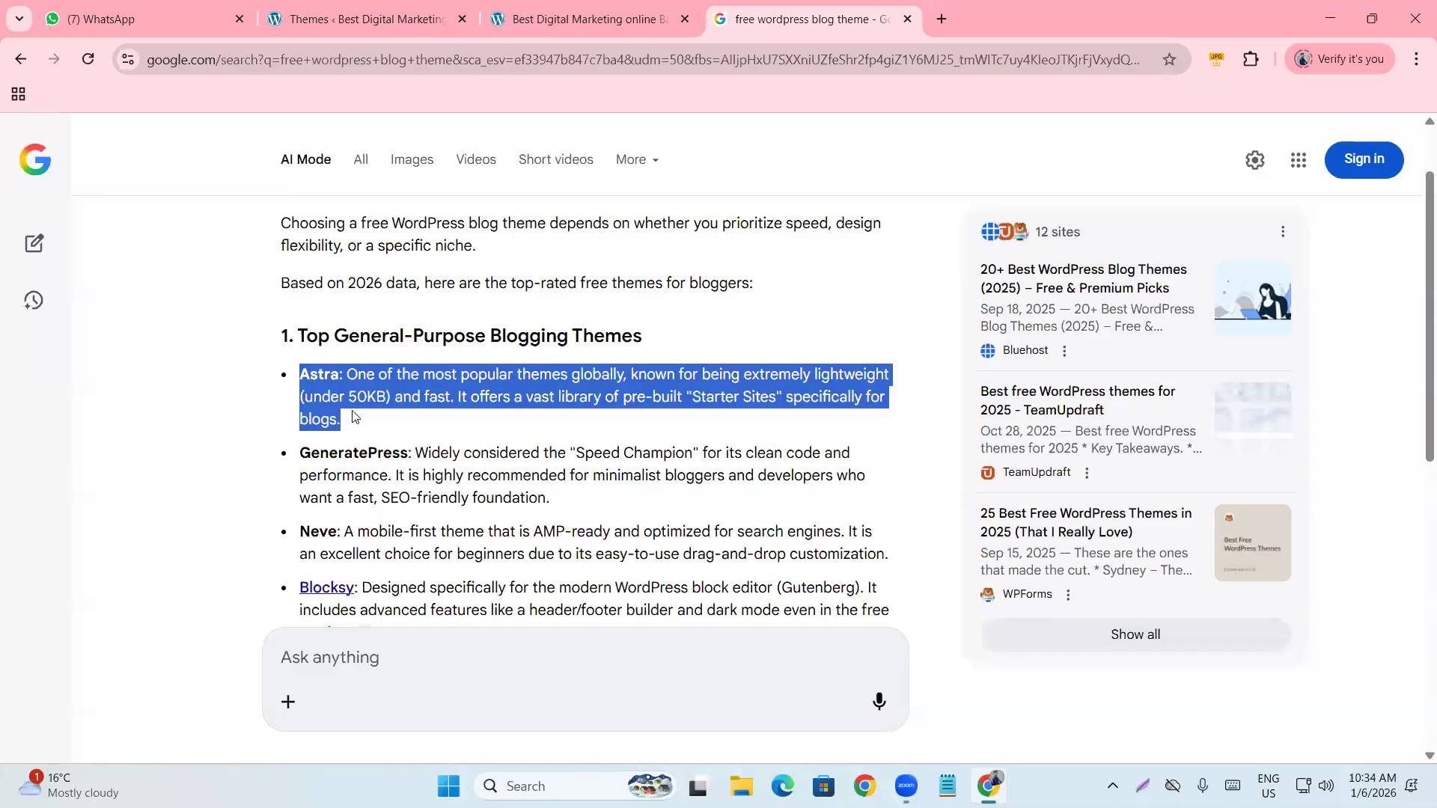
{"action": "left_click", "coordinate": [354, 416]}
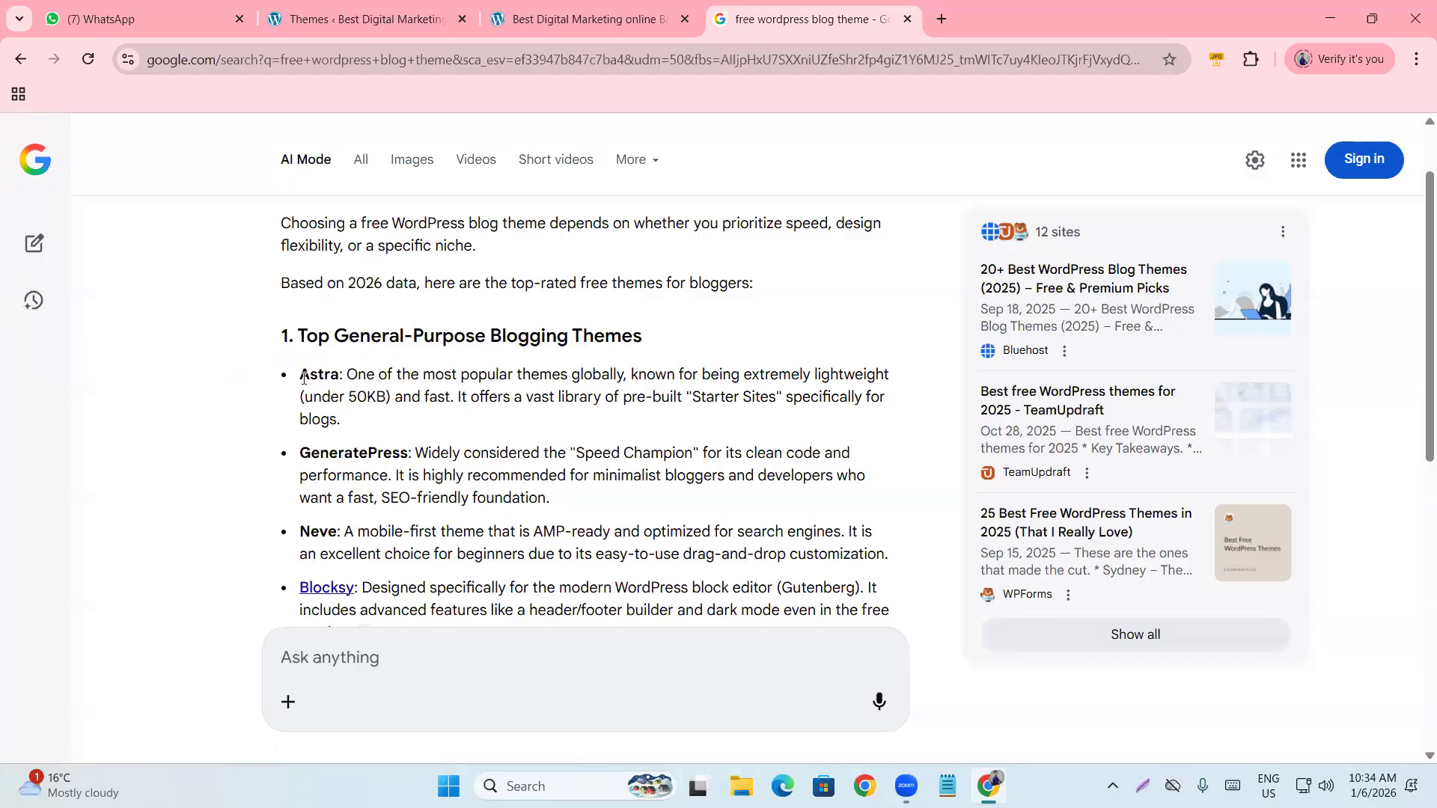
{"action": "left_click_drag", "start_coordinate": [301, 375], "coordinate": [360, 422]}
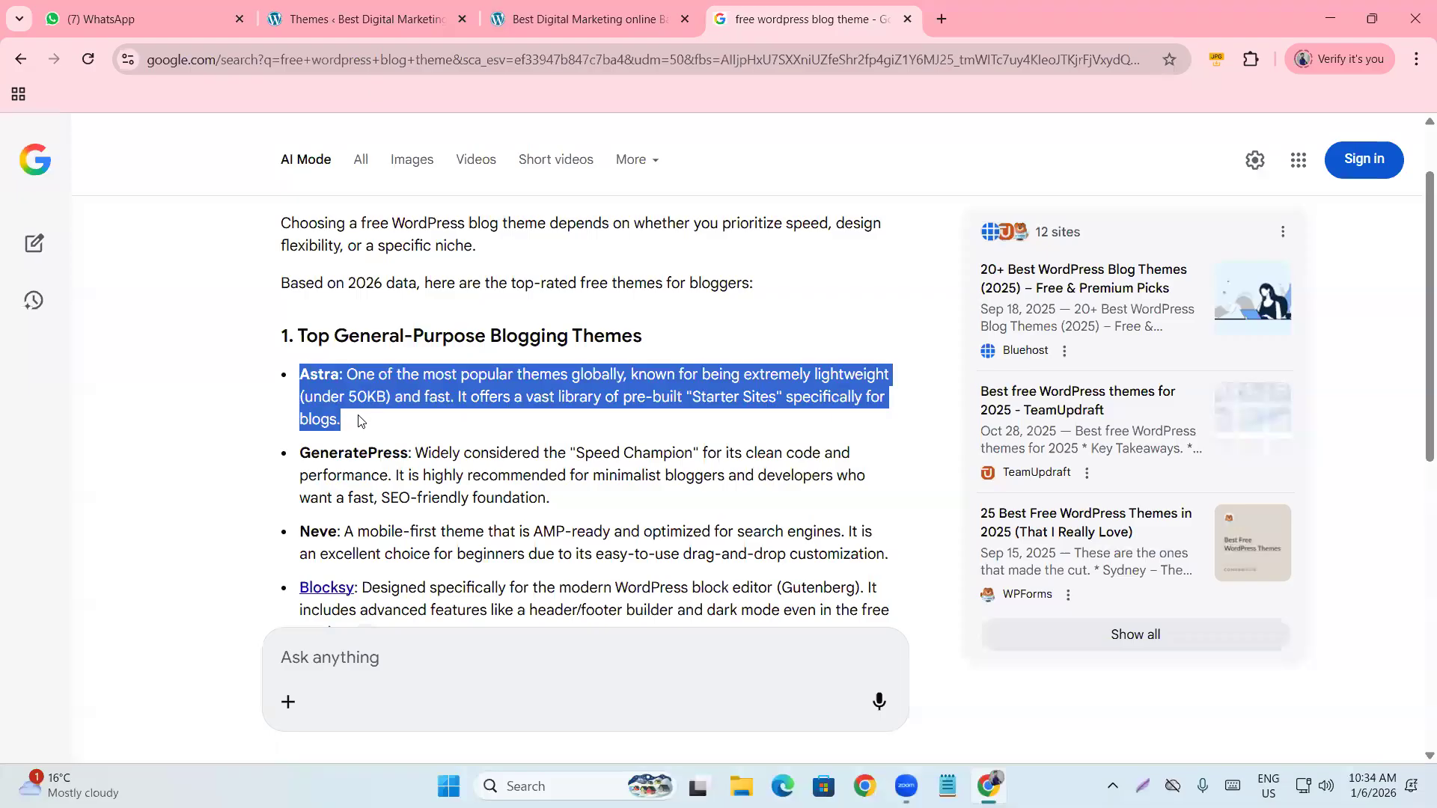
{"action": "left_click", "coordinate": [360, 422]}
{"action": "left_click_drag", "start_coordinate": [301, 374], "coordinate": [351, 392]}
{"action": "left_click", "coordinate": [356, 410]}
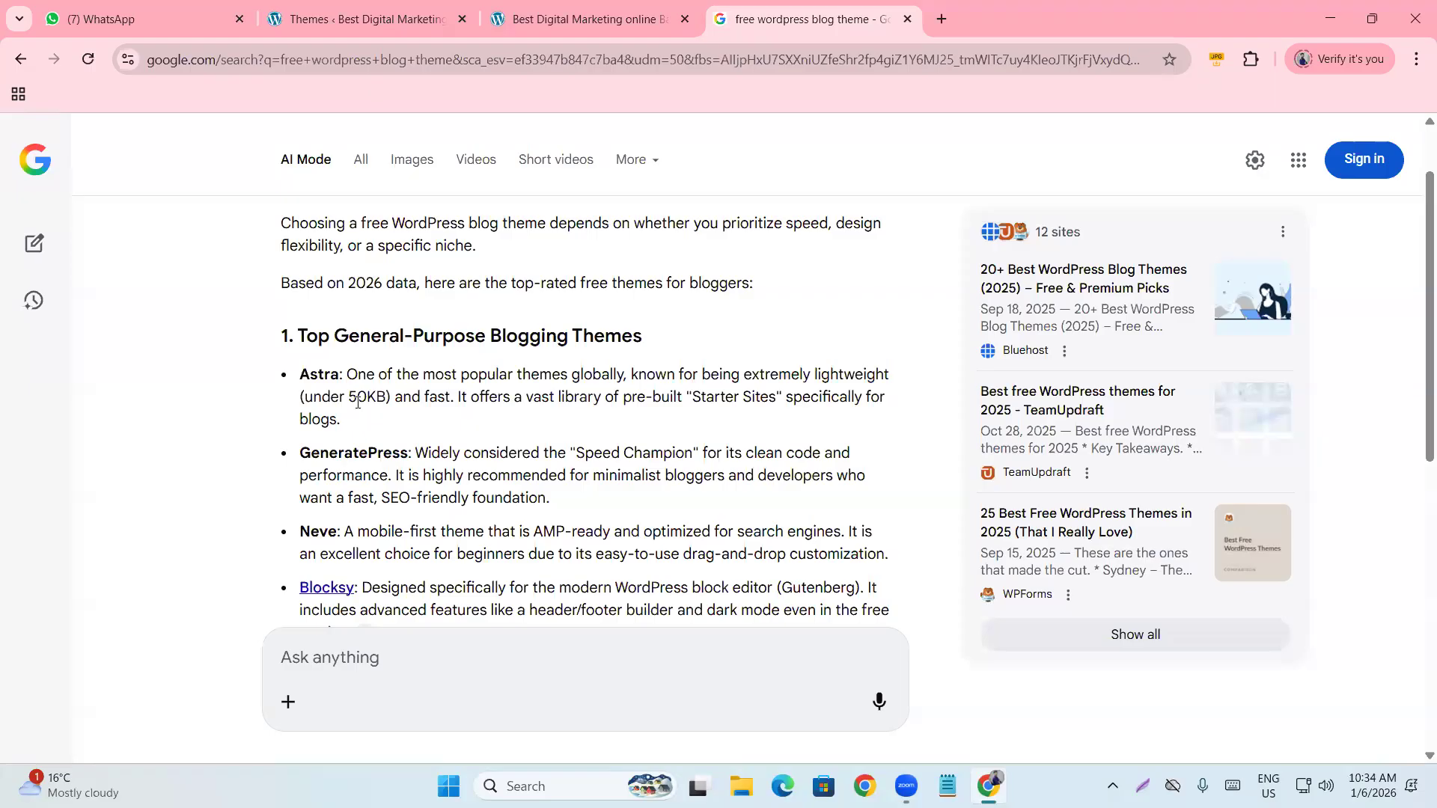
{"action": "scroll", "coordinate": [357, 407], "scroll_direction": "down", "scroll_amount": 1}
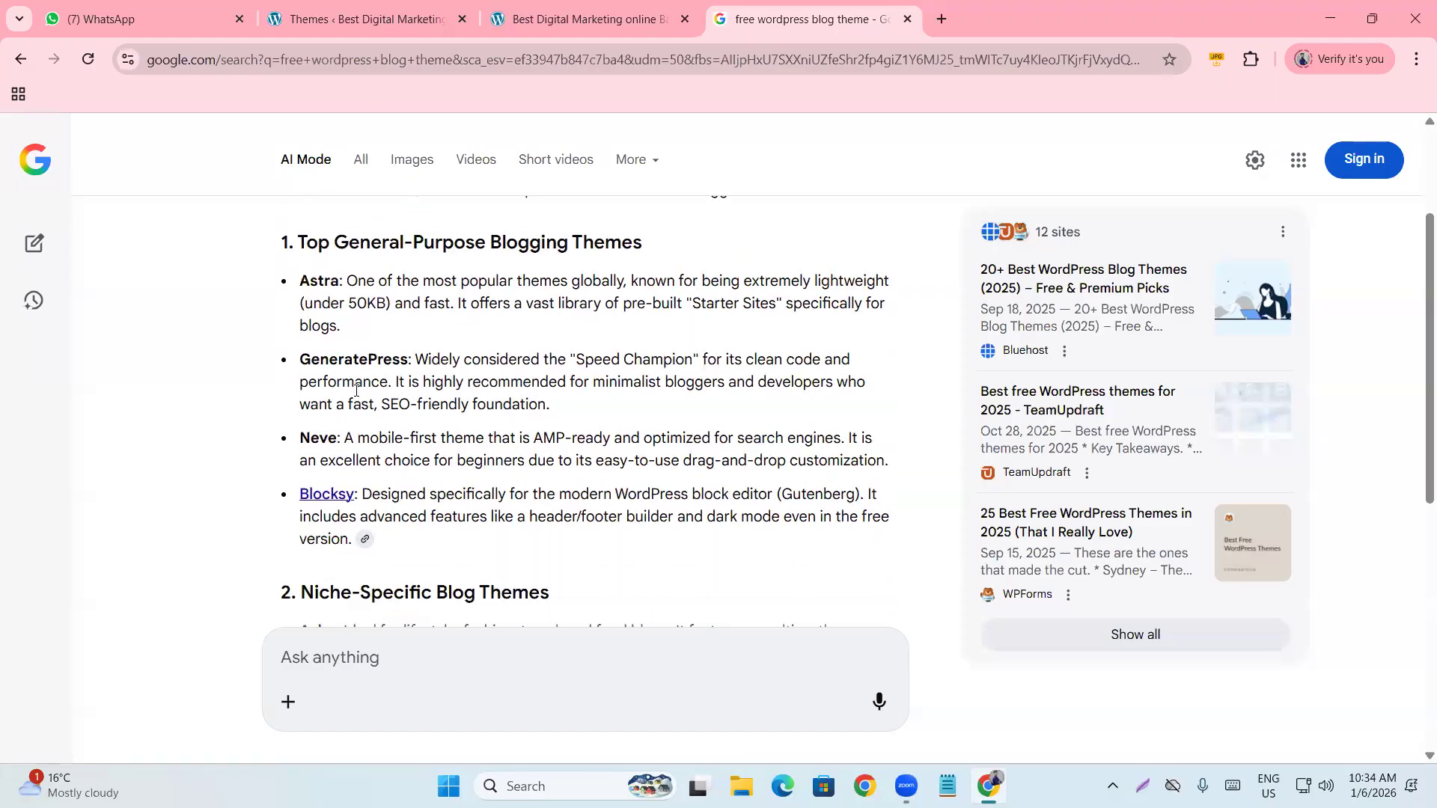
{"action": "scroll", "coordinate": [356, 389], "scroll_direction": "down", "scroll_amount": 3}
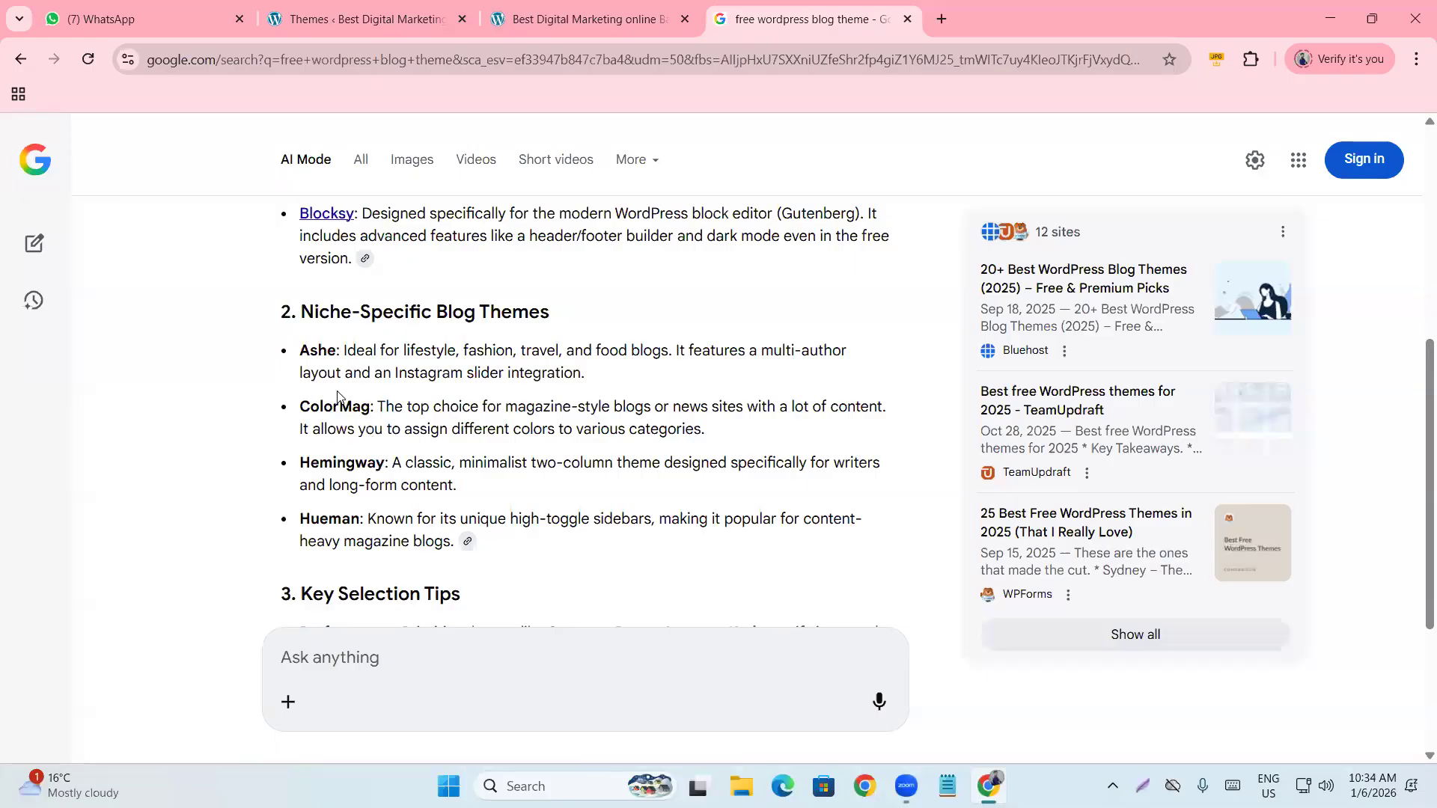
Select the ColorMag recommendation, then switch to the live site's front page.
{"action": "left_click_drag", "start_coordinate": [301, 408], "coordinate": [372, 413]}
{"action": "left_click", "coordinate": [374, 414]}
{"action": "left_click", "coordinate": [529, 22]}
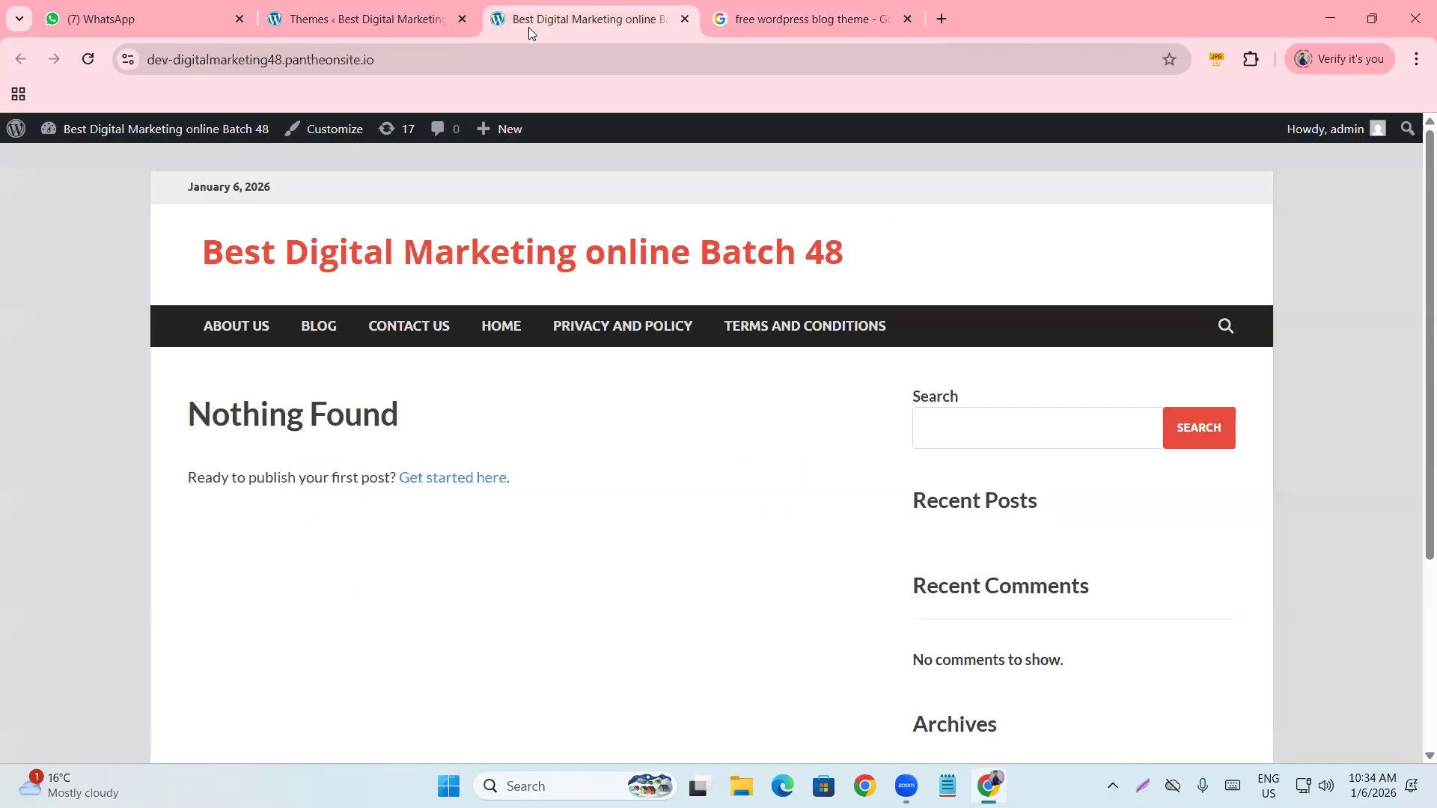
{"action": "left_click", "coordinate": [797, 19]}
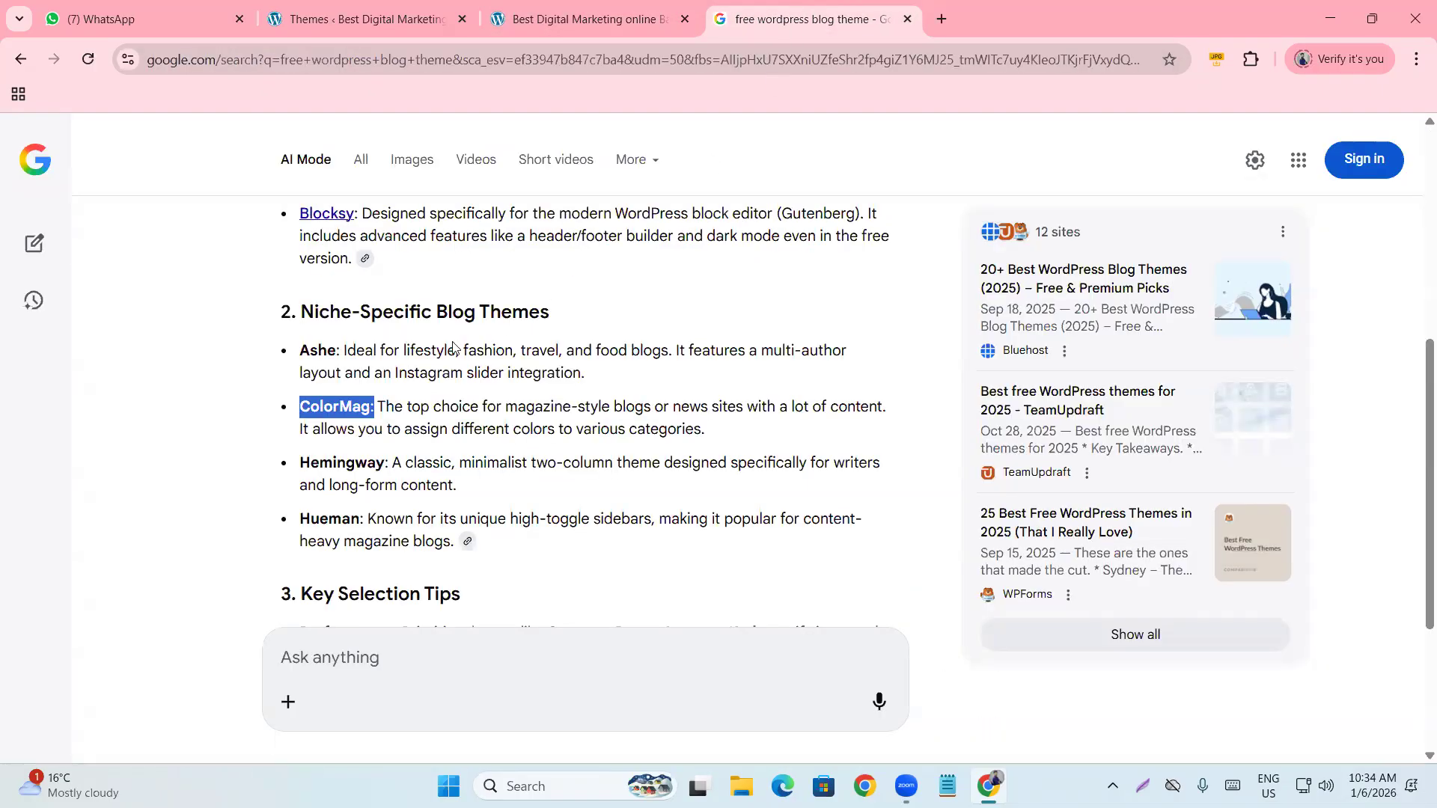
{"action": "left_click", "coordinate": [304, 407]}
{"action": "left_click_drag", "start_coordinate": [304, 406], "coordinate": [371, 411]}
{"action": "scroll", "coordinate": [446, 396], "scroll_direction": "down", "scroll_amount": 1}
{"action": "scroll", "coordinate": [446, 412], "scroll_direction": "up", "scroll_amount": 2}
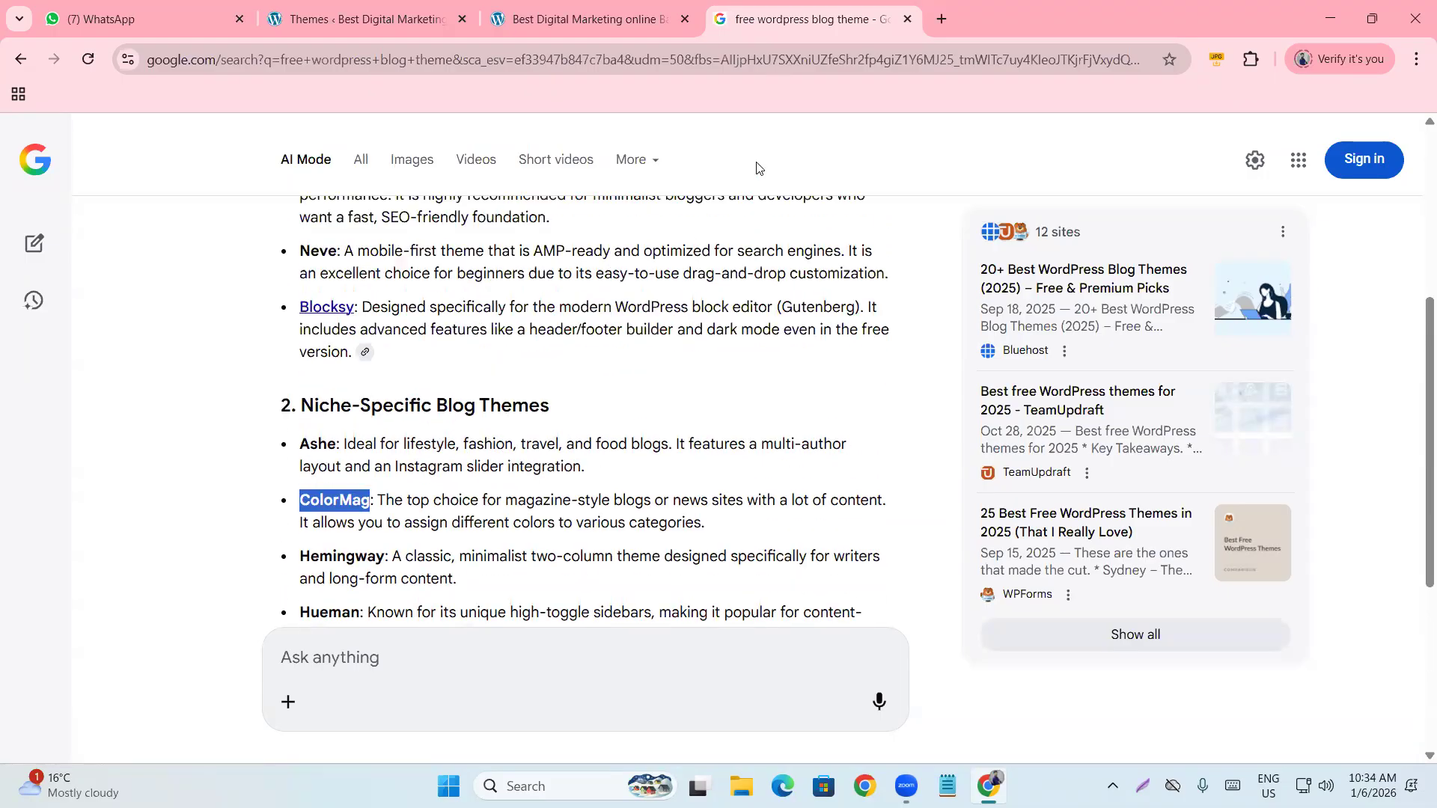
{"action": "left_click", "coordinate": [550, 13]}
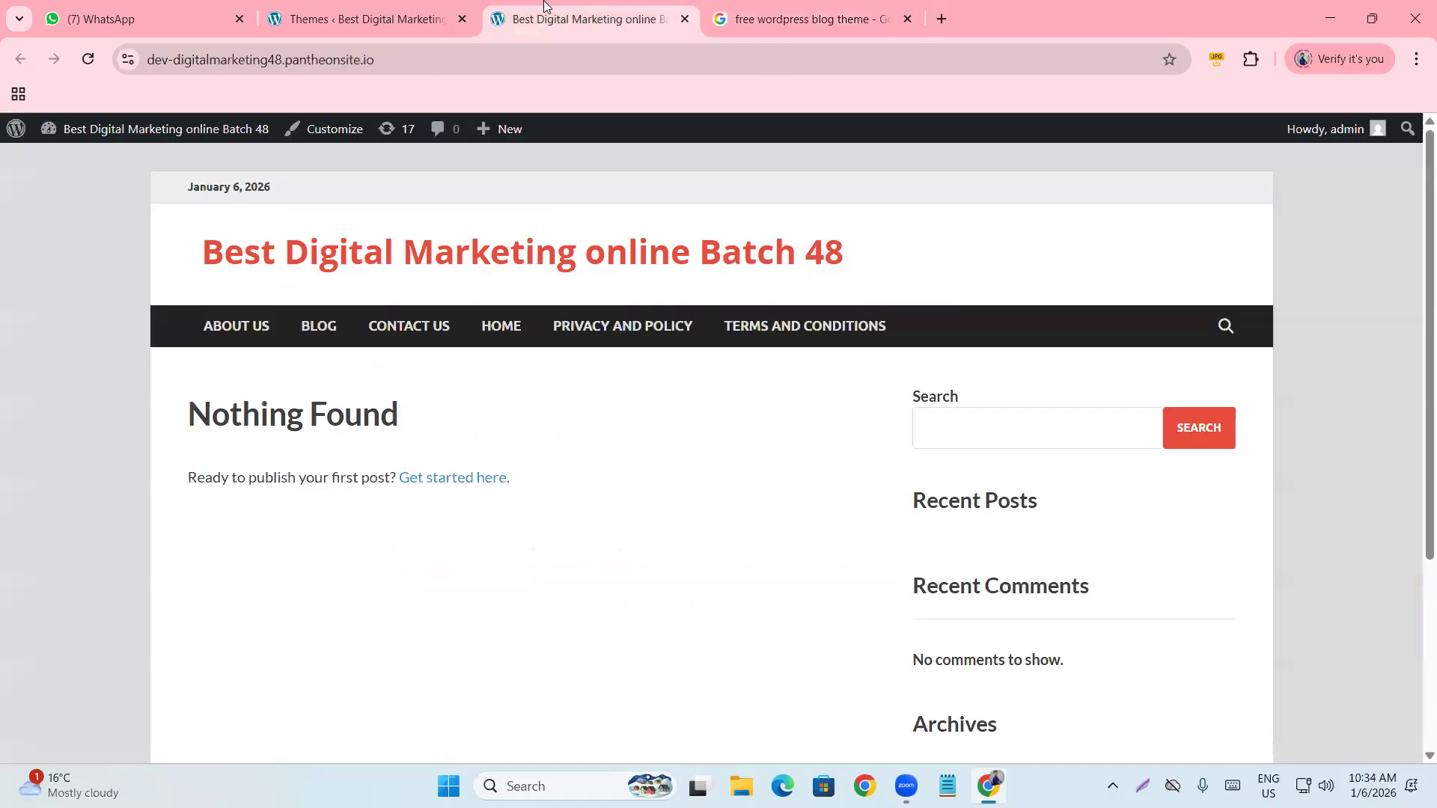
Scroll the live front page down and back up several times, then close the Google tab.
{"action": "scroll", "coordinate": [442, 457], "scroll_direction": "down", "scroll_amount": 3}
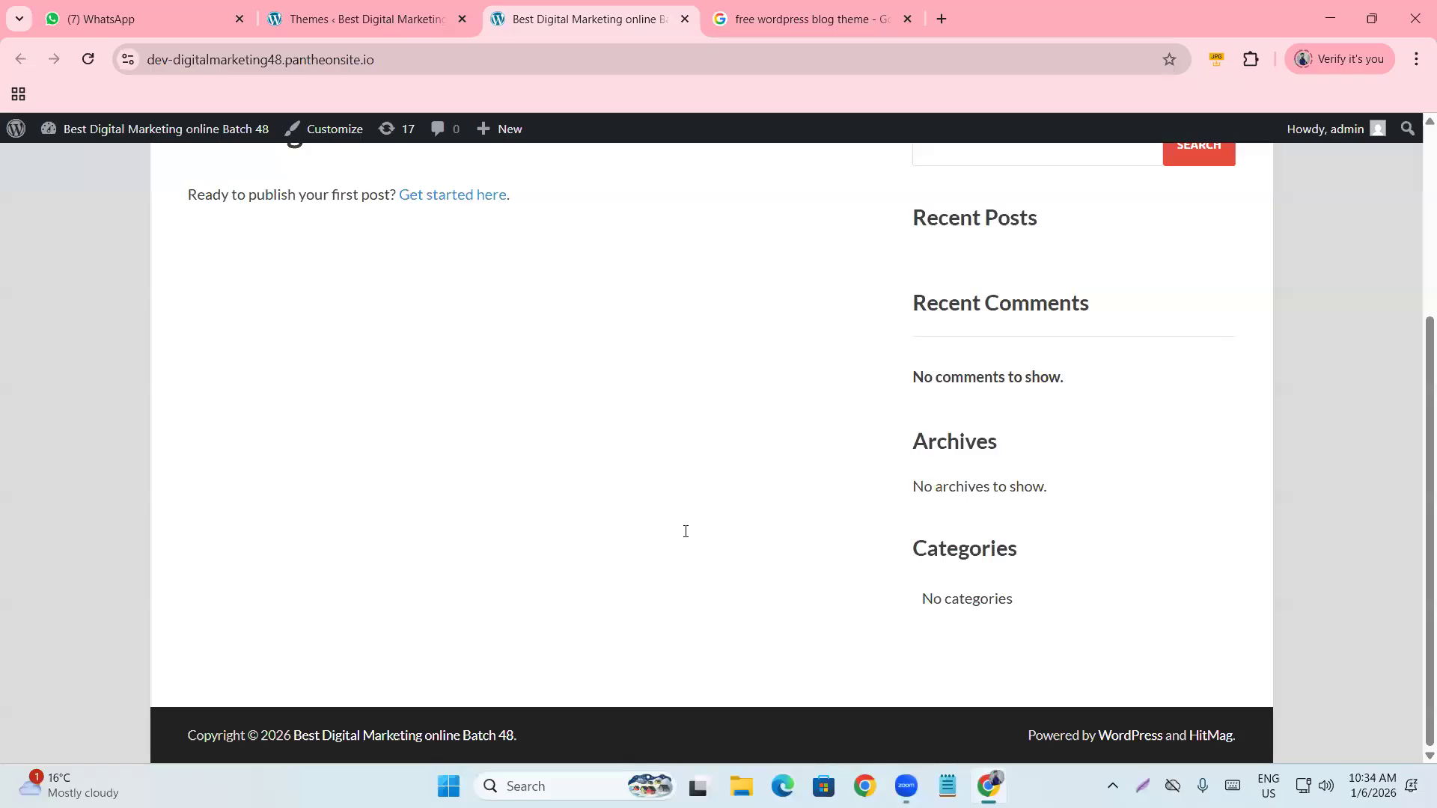
{"action": "scroll", "coordinate": [685, 532], "scroll_direction": "up", "scroll_amount": 3}
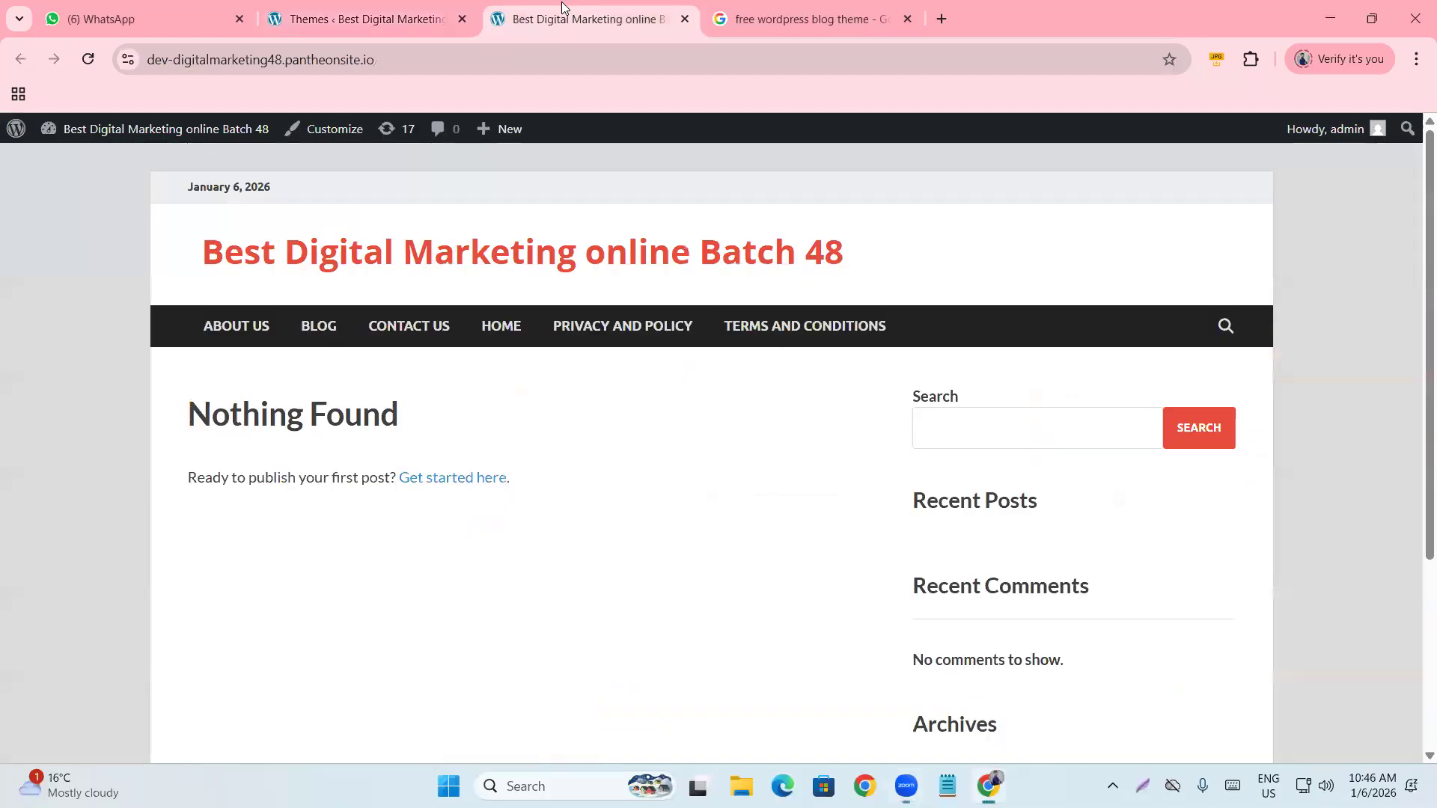
{"action": "scroll", "coordinate": [459, 546], "scroll_direction": "down", "scroll_amount": 4}
{"action": "scroll", "coordinate": [404, 542], "scroll_direction": "up", "scroll_amount": 4}
{"action": "scroll", "coordinate": [789, 395], "scroll_direction": "down", "scroll_amount": 3}
{"action": "scroll", "coordinate": [755, 439], "scroll_direction": "up", "scroll_amount": 3}
{"action": "left_click", "coordinate": [907, 19]}
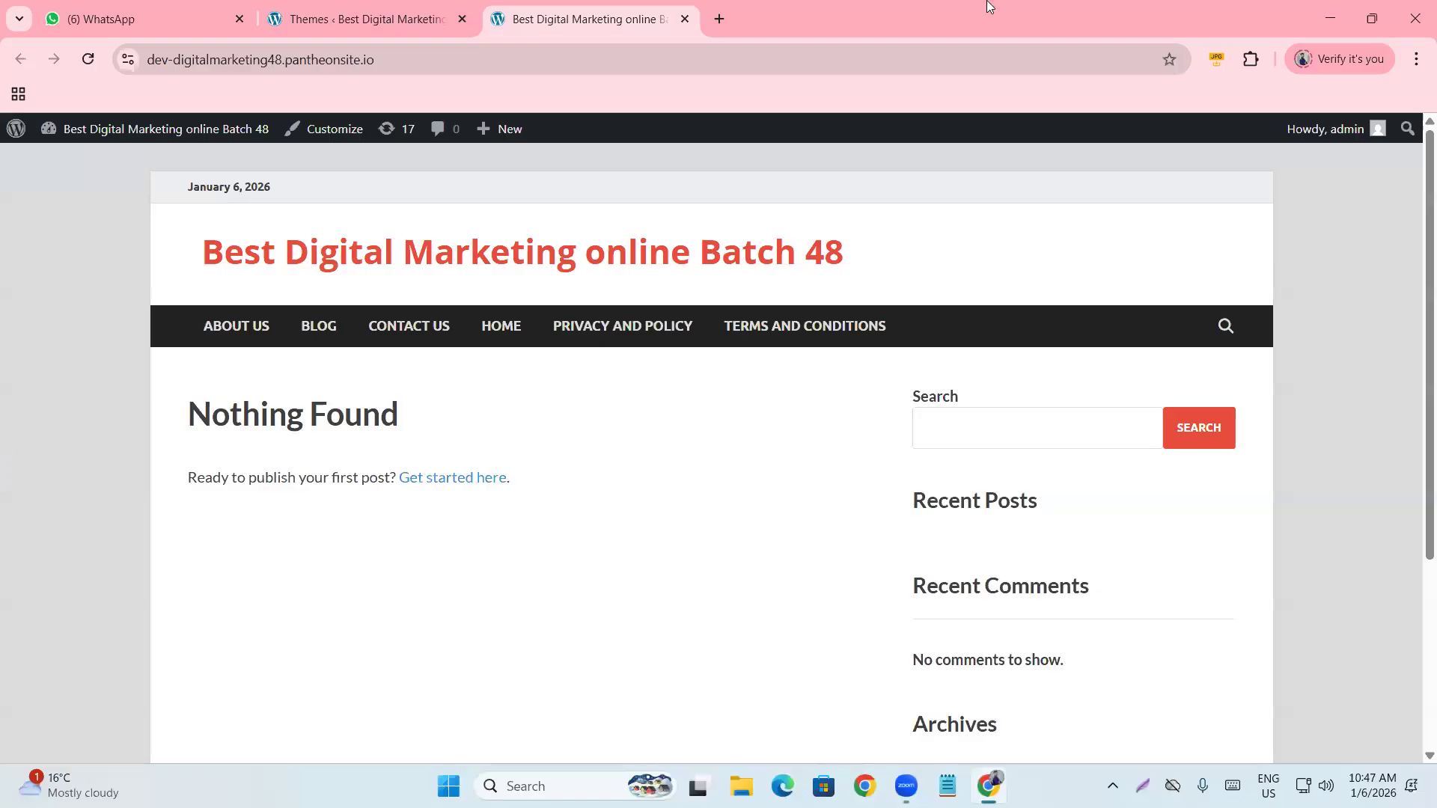
Go to Appearance > Menus and enter 'Menu' as the new menu's name.
{"action": "left_click", "coordinate": [335, 24]}
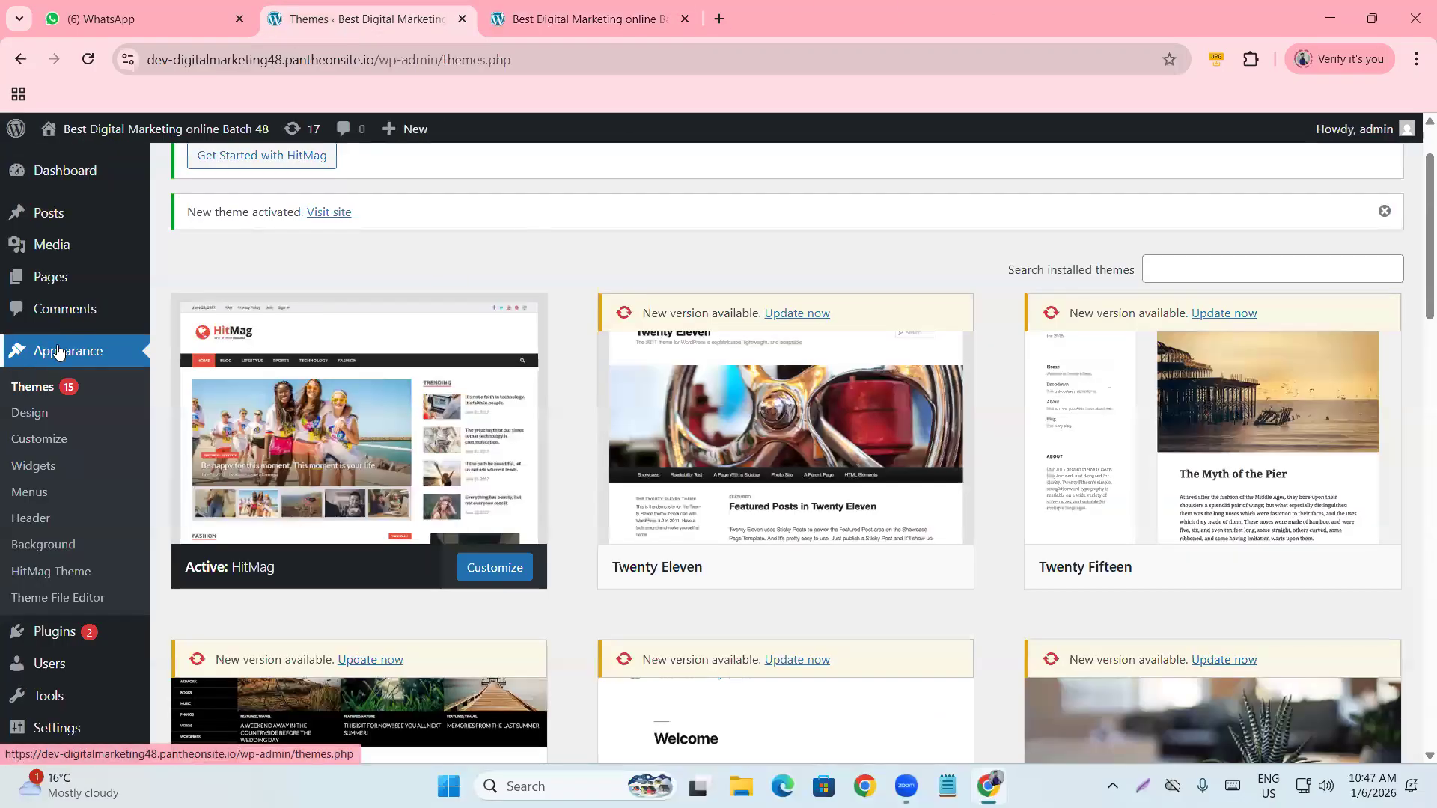
{"action": "left_click", "coordinate": [31, 499]}
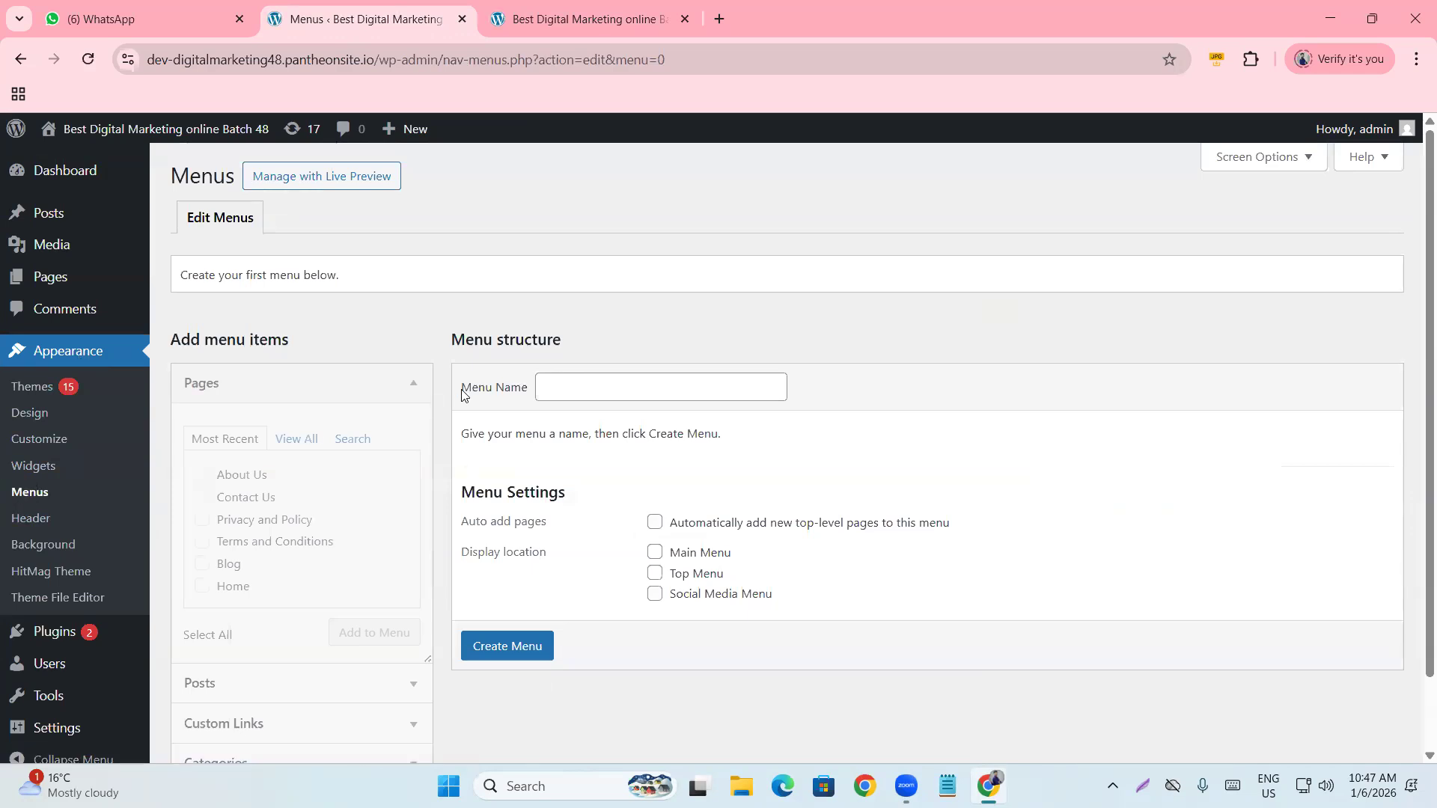
{"action": "left_click_drag", "start_coordinate": [461, 390], "coordinate": [524, 401]}
{"action": "left_click", "coordinate": [572, 394]}
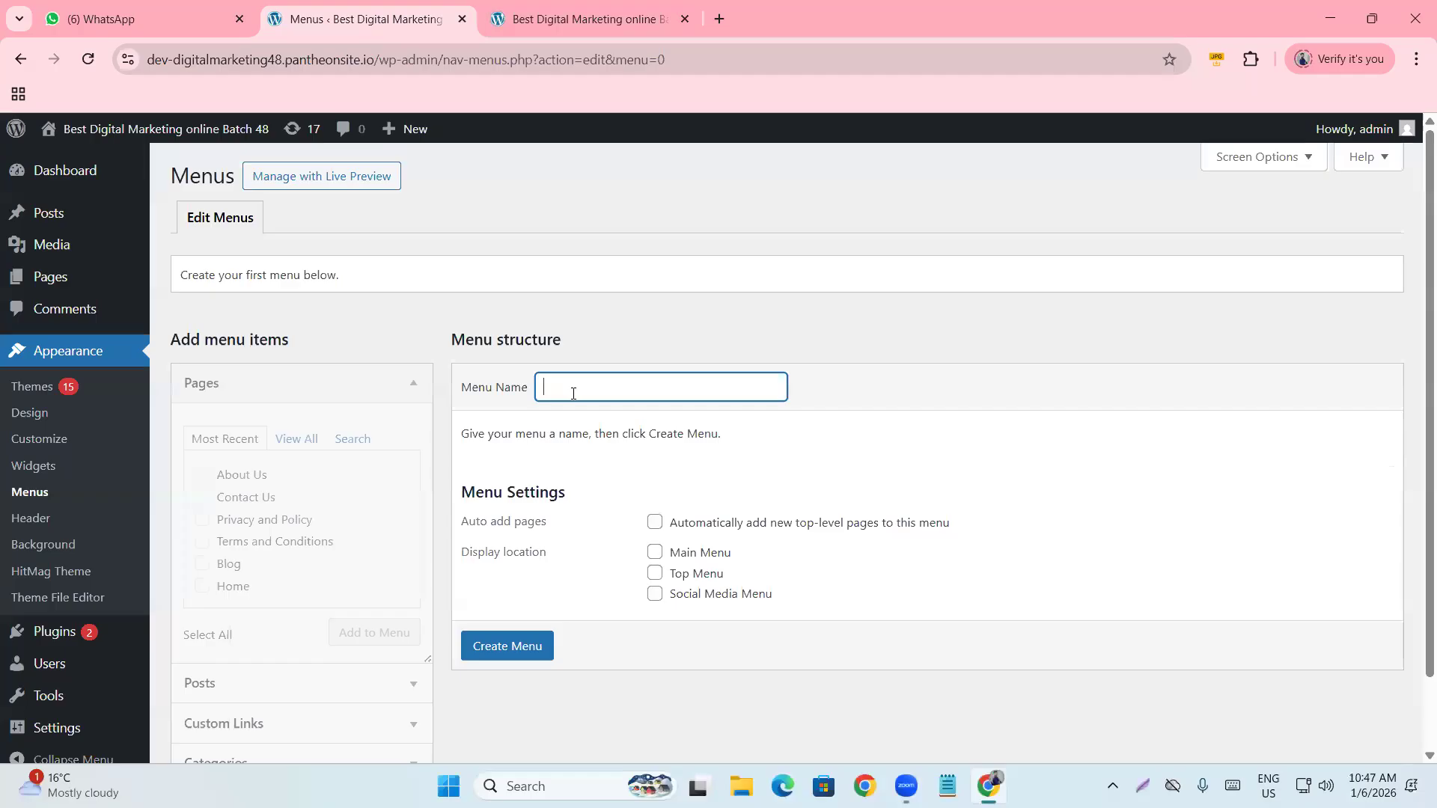
{"action": "left_click_drag", "start_coordinate": [461, 387], "coordinate": [493, 404]}
{"action": "key", "text": "ctrl+c"}
{"action": "left_click", "coordinate": [569, 384]}
{"action": "key", "text": "ctrl+v"}
{"action": "left_click", "coordinate": [887, 397]}
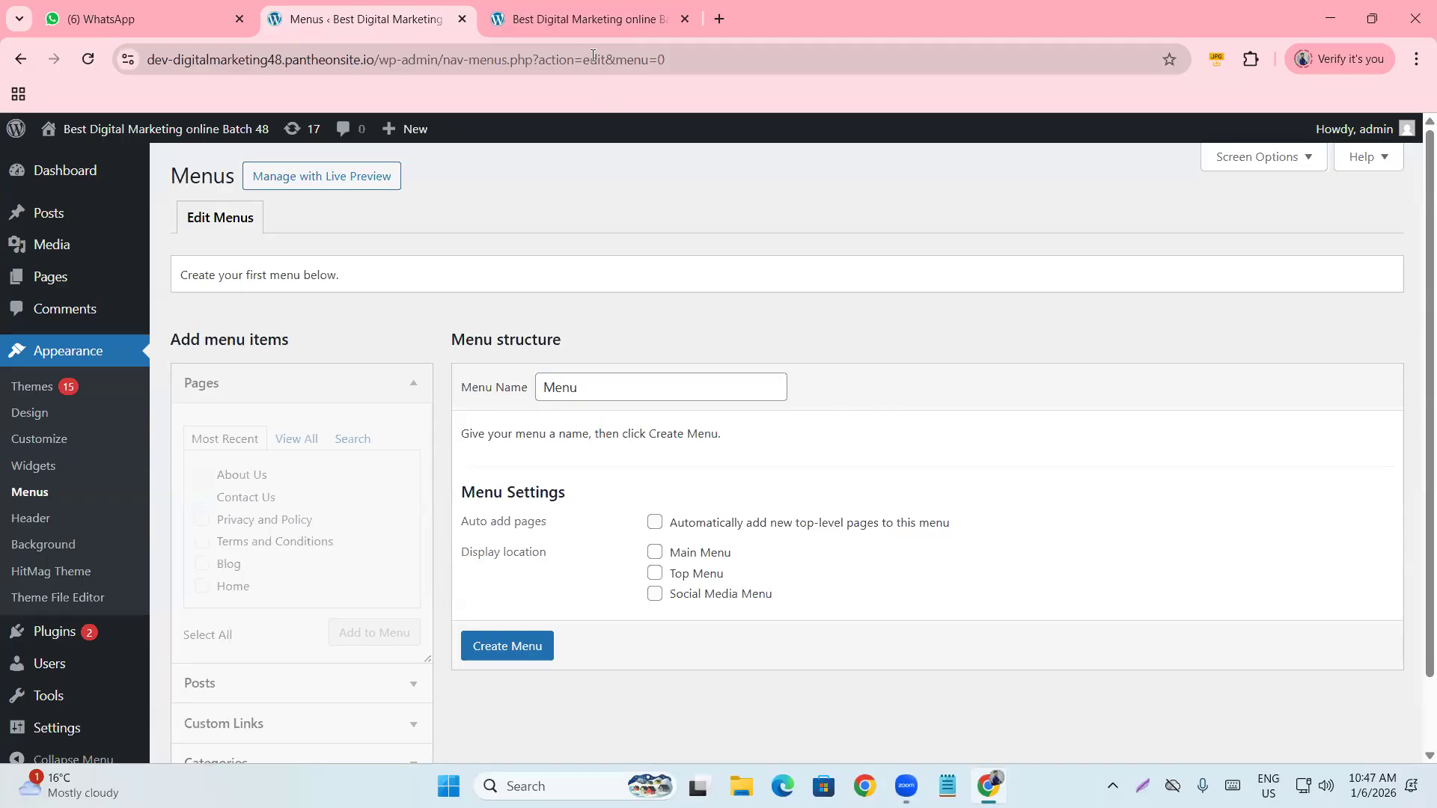
Turn on the Main Menu display location and create the menu.
{"action": "left_click", "coordinate": [587, 19]}
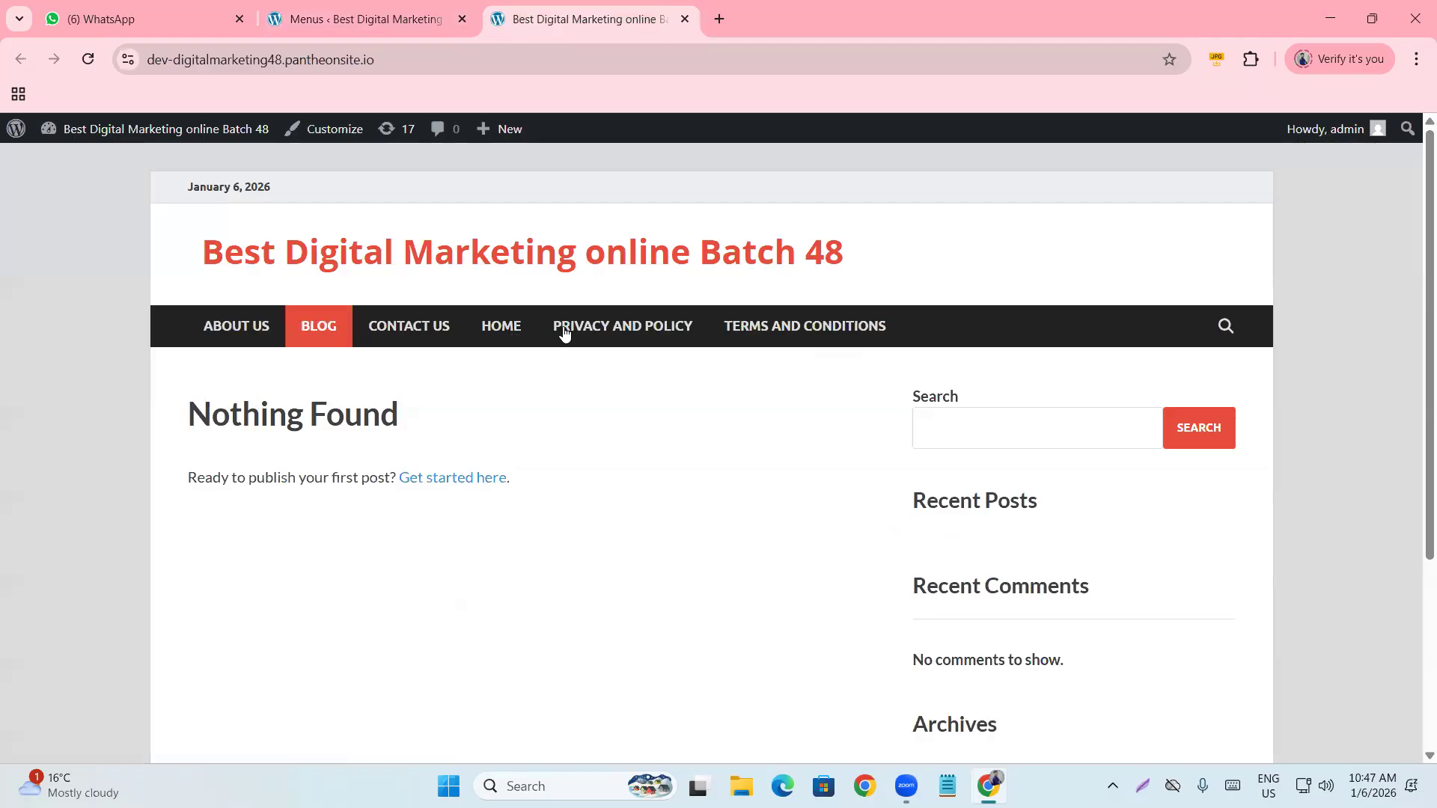
{"action": "left_click", "coordinate": [357, 16]}
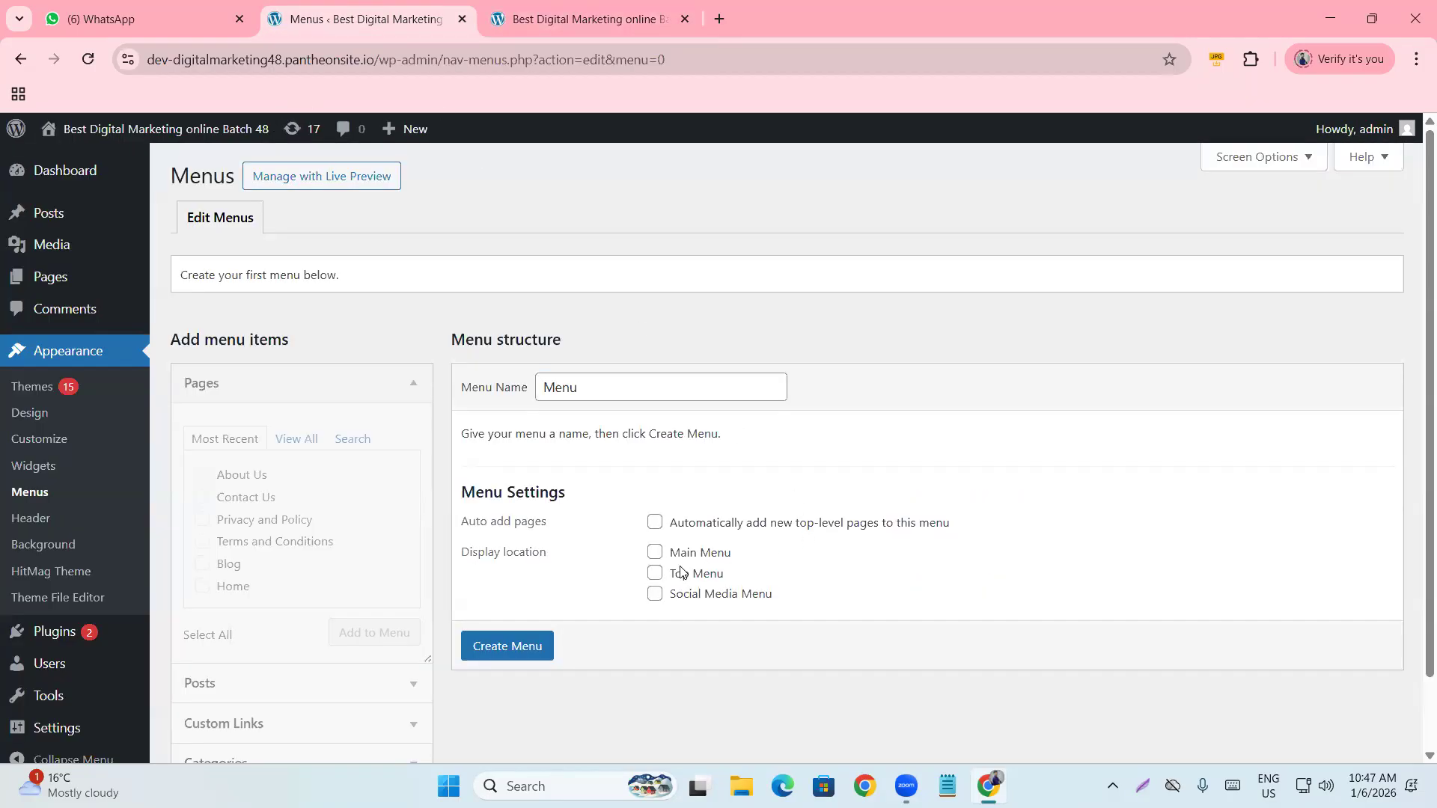
{"action": "left_click", "coordinate": [563, 29]}
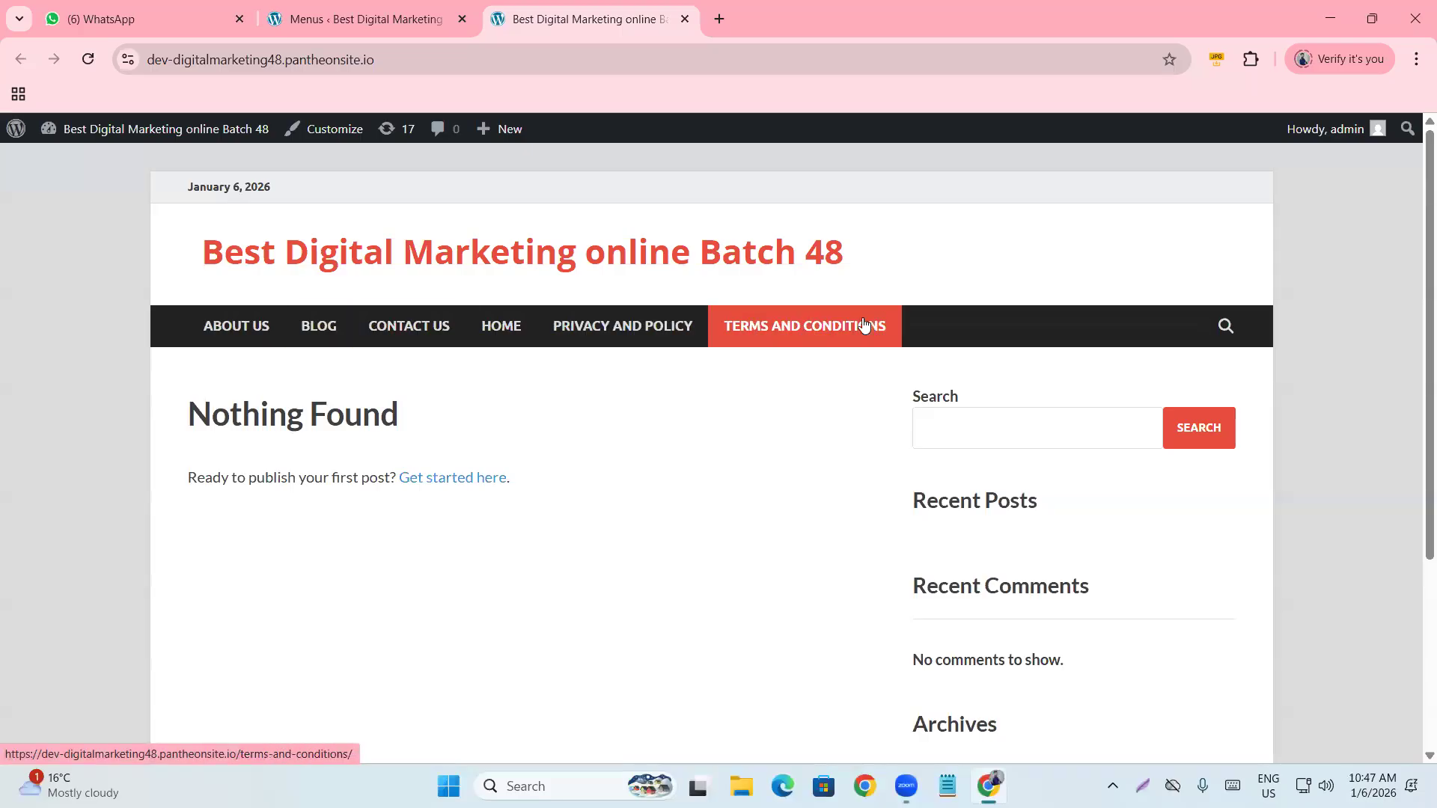
{"action": "left_click", "coordinate": [323, 21]}
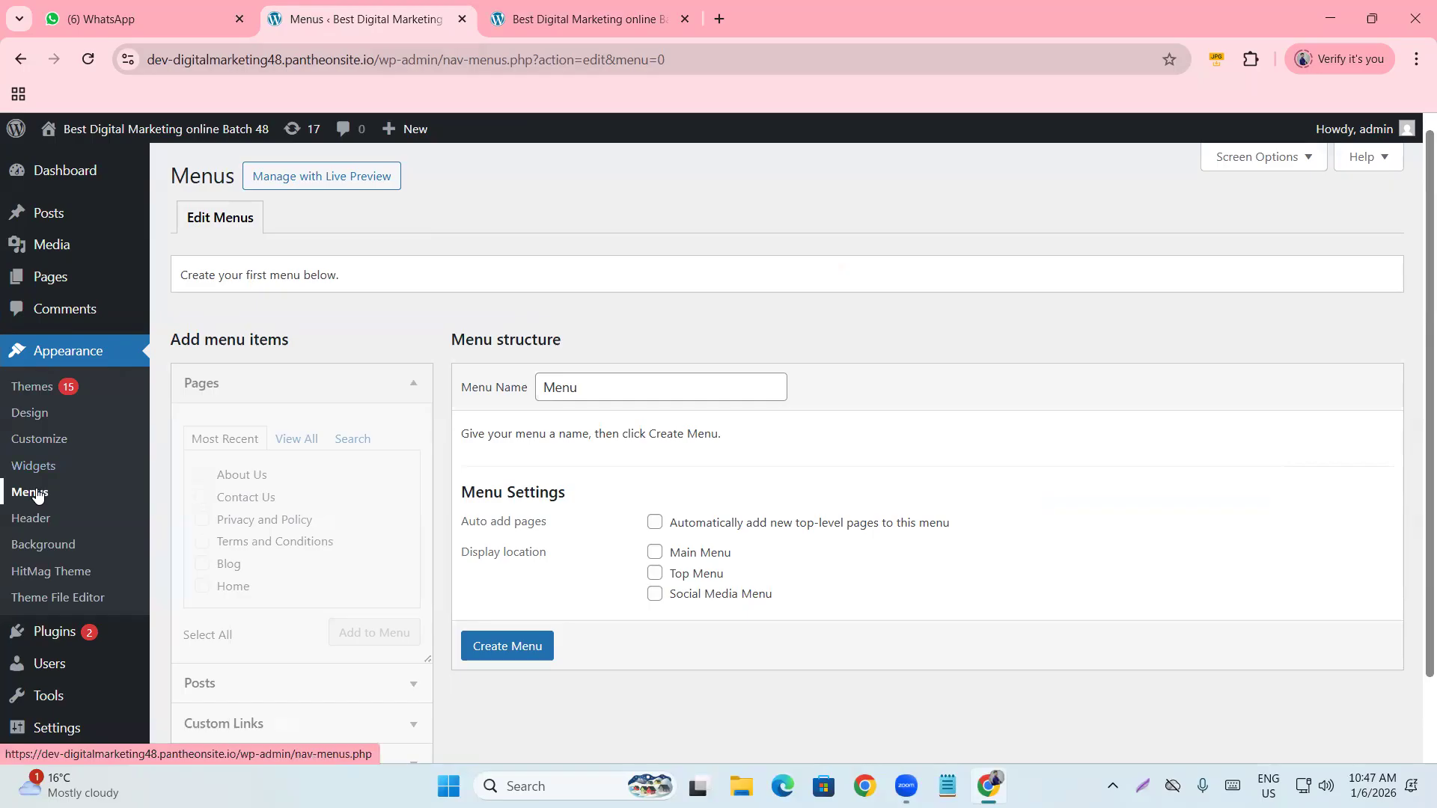
{"action": "left_click", "coordinate": [655, 552]}
{"action": "scroll", "coordinate": [567, 528], "scroll_direction": "down", "scroll_amount": 1}
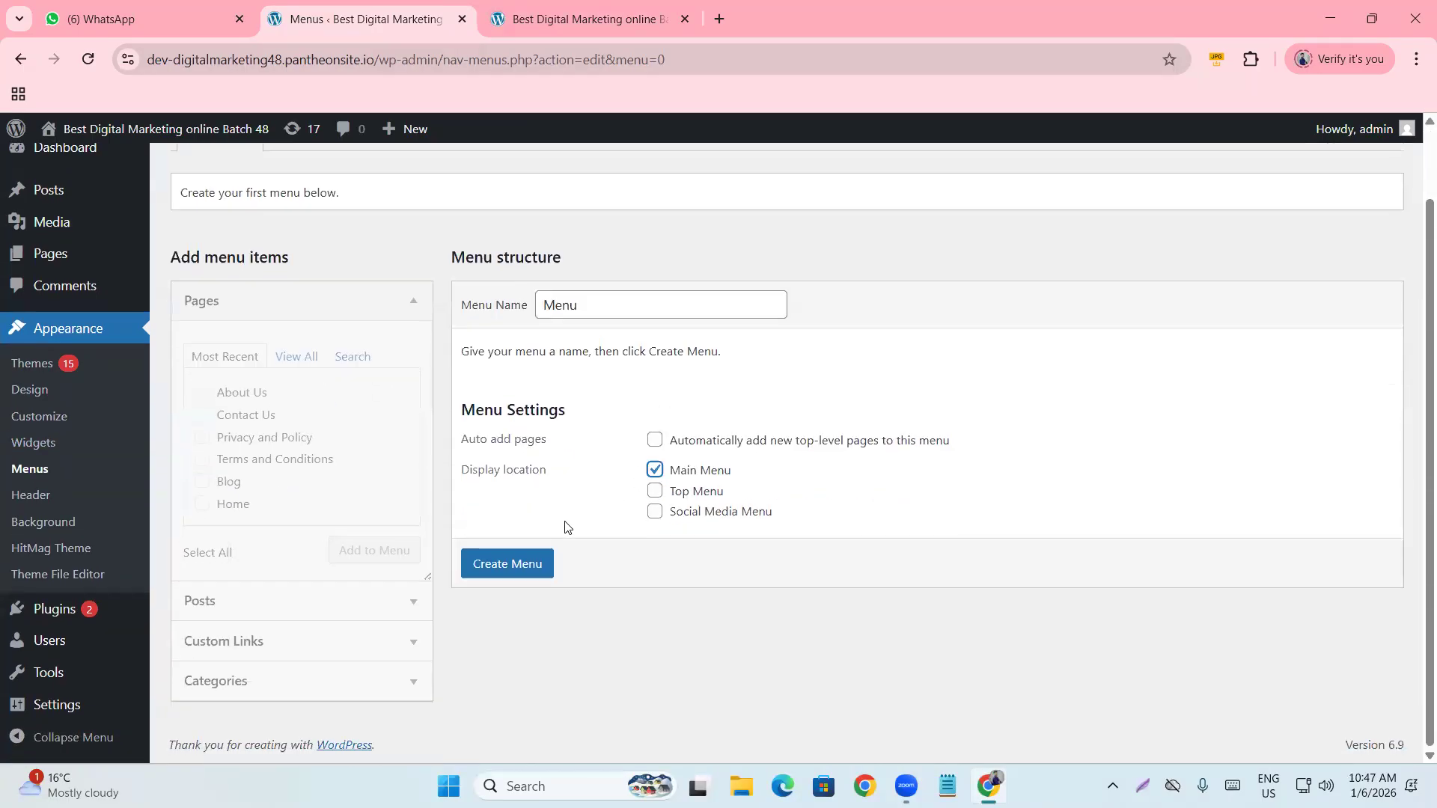
{"action": "left_click", "coordinate": [508, 564]}
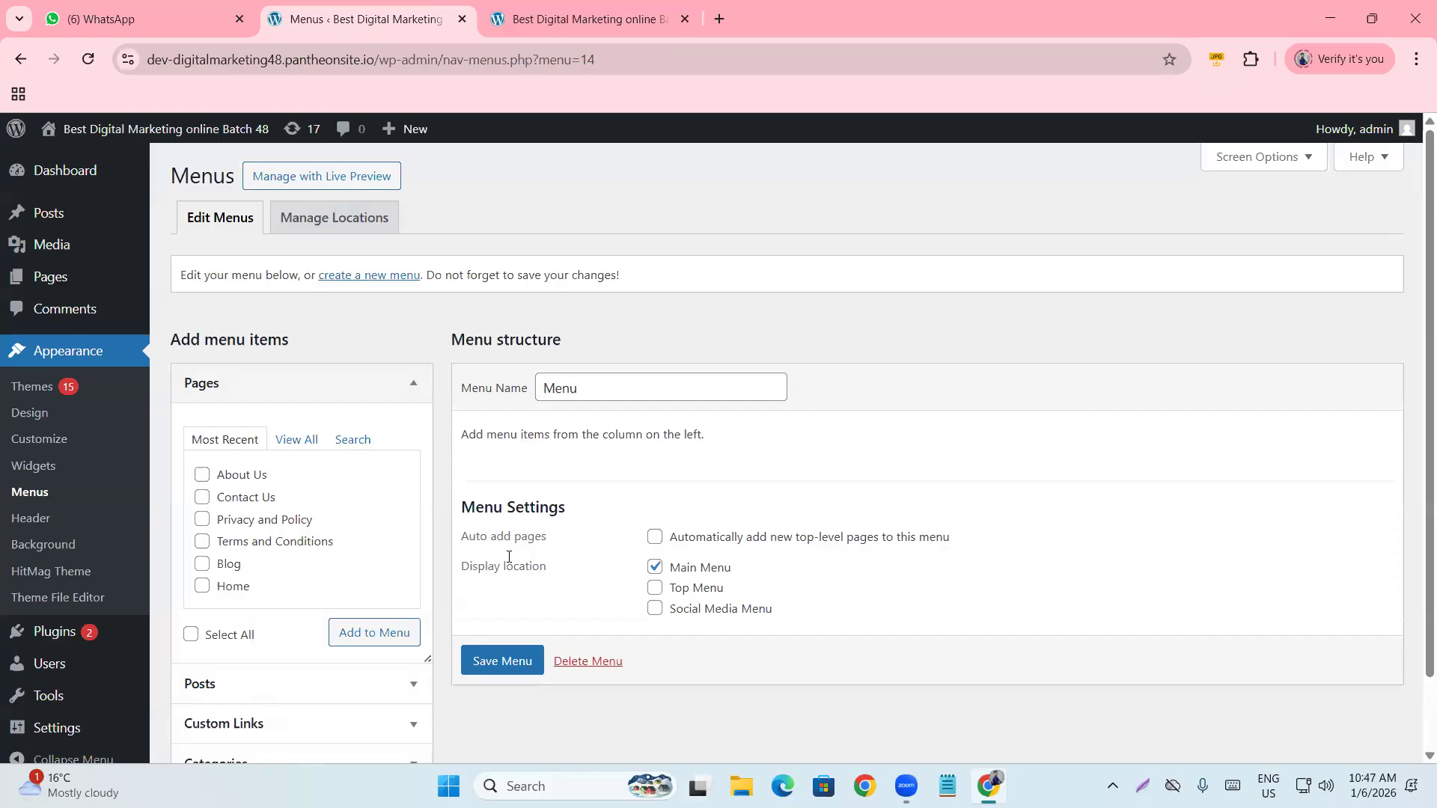
Add all six pages (About Us, Contact Us, Privacy and Policy, Terms and Conditions, Blog, Home) to Menu.
{"action": "left_click", "coordinate": [580, 20]}
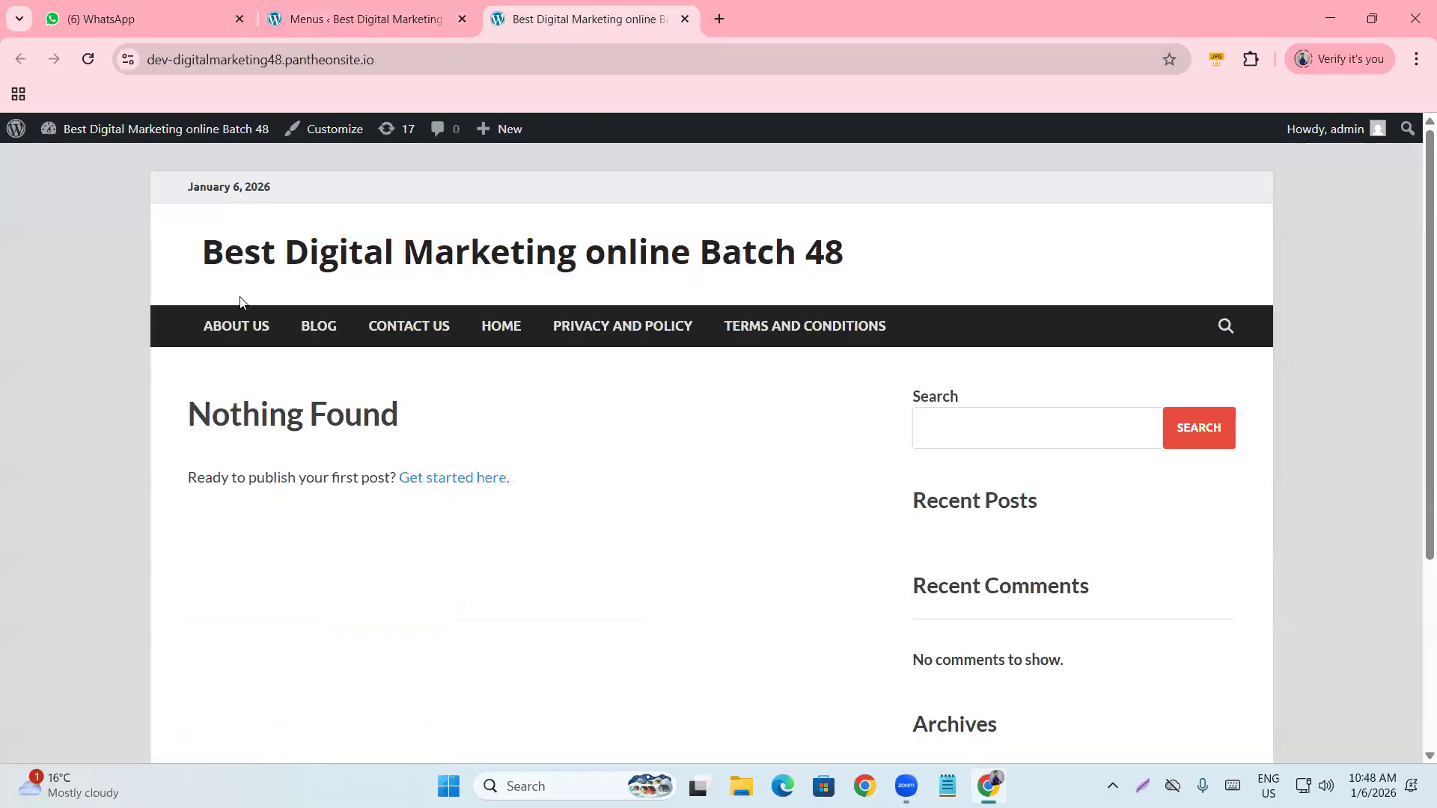
{"action": "left_click", "coordinate": [414, 6]}
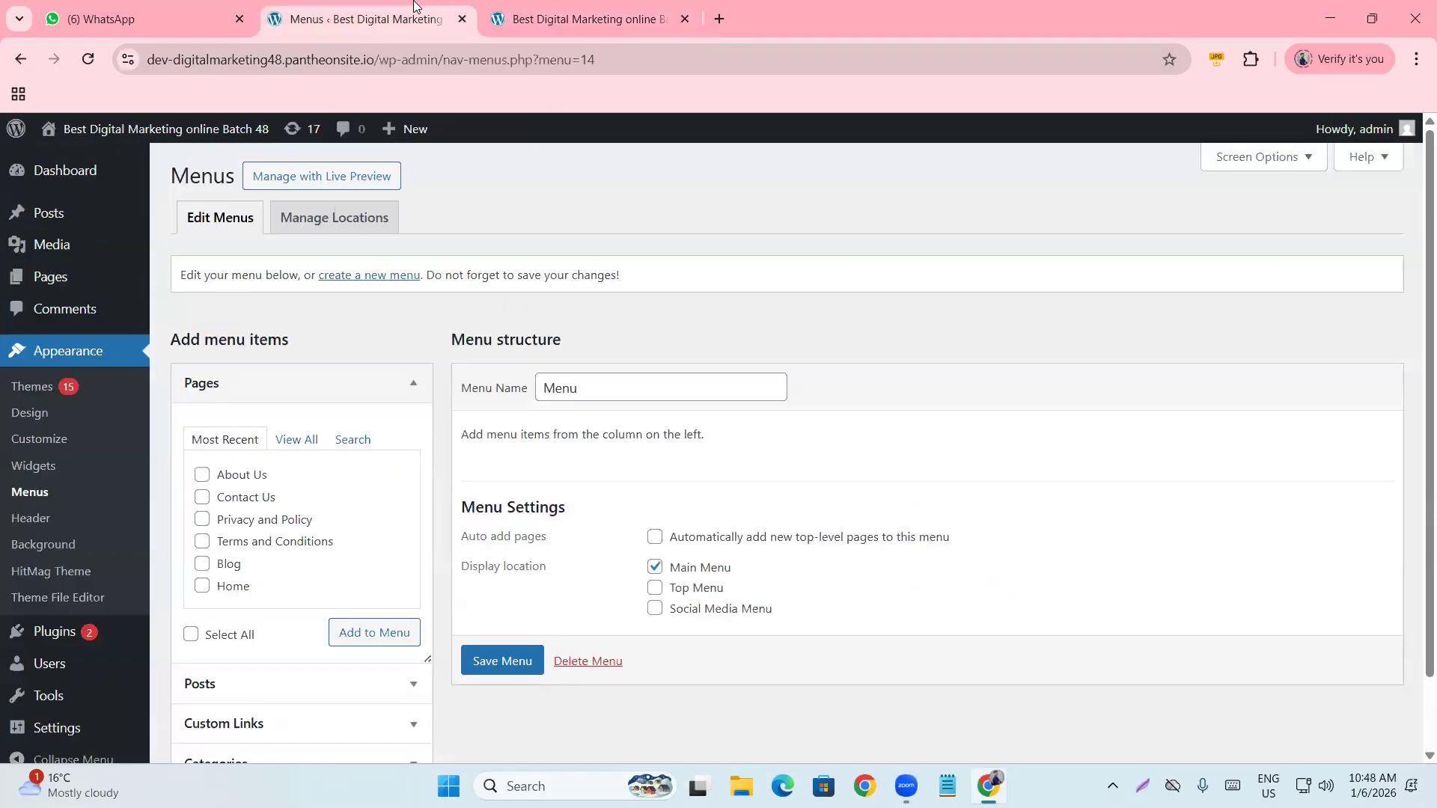
{"action": "scroll", "coordinate": [446, 173], "scroll_direction": "down", "scroll_amount": 1}
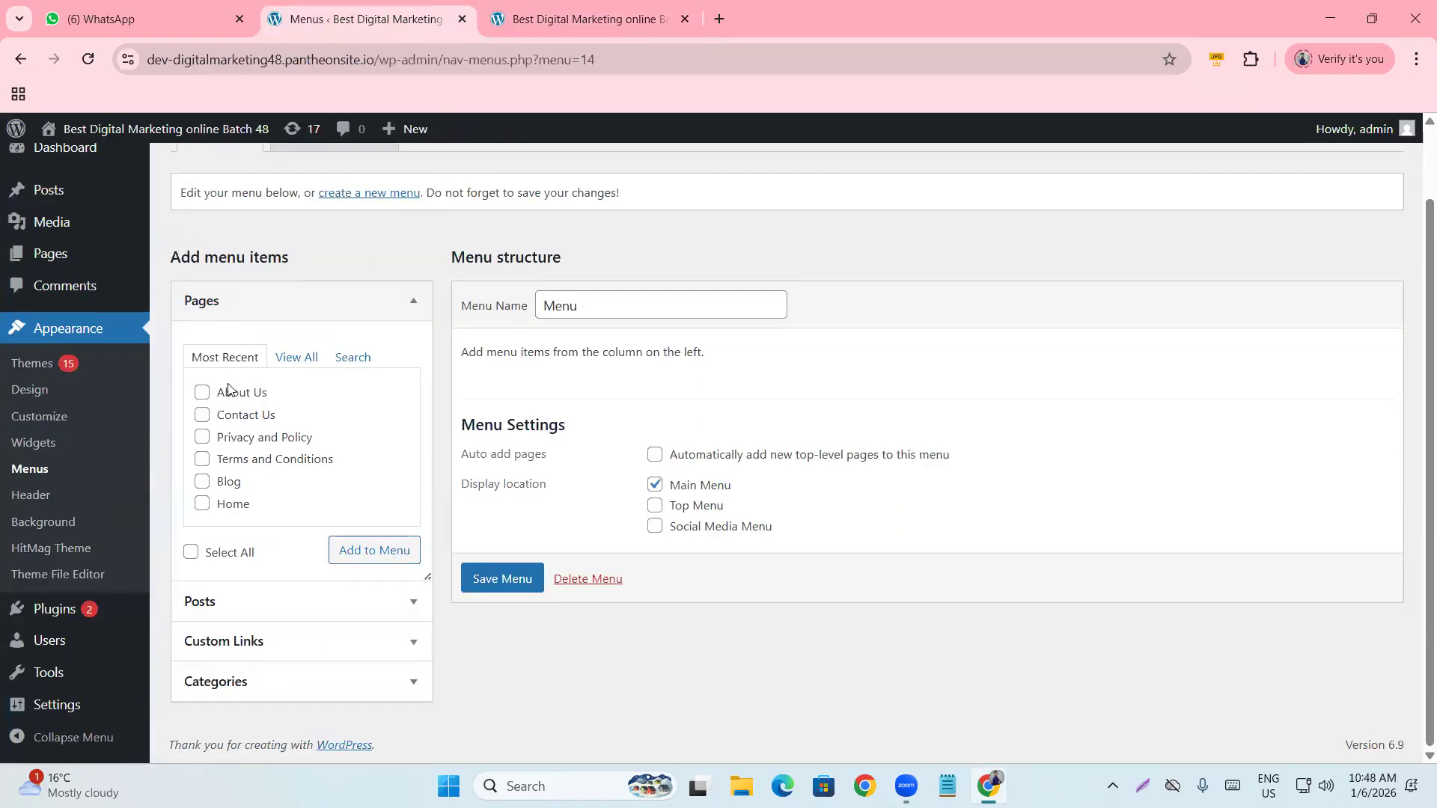
{"action": "left_click", "coordinate": [191, 552]}
{"action": "left_click", "coordinate": [365, 554]}
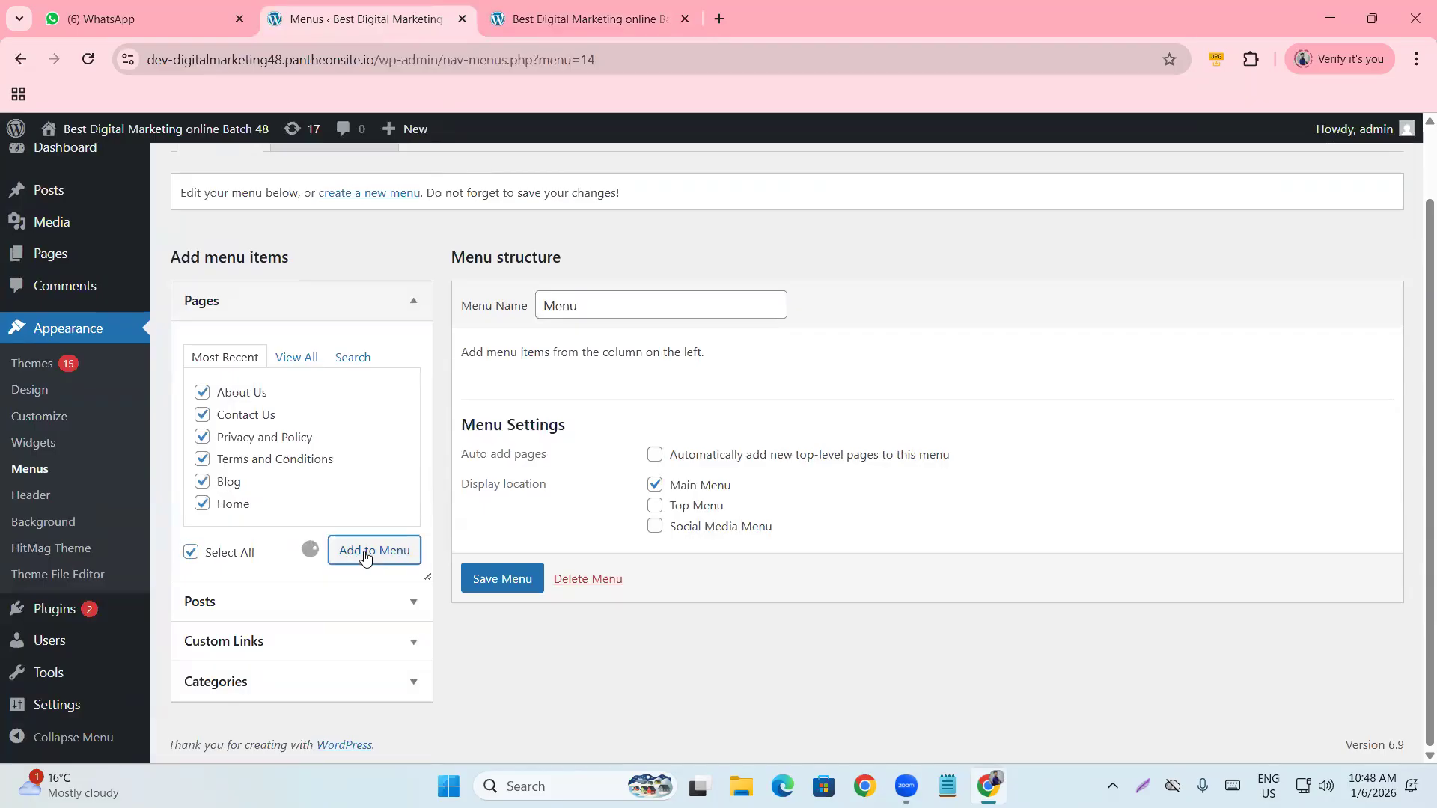
{"action": "scroll", "coordinate": [547, 408], "scroll_direction": "down", "scroll_amount": 1}
{"action": "scroll", "coordinate": [547, 408], "scroll_direction": "down", "scroll_amount": 1}
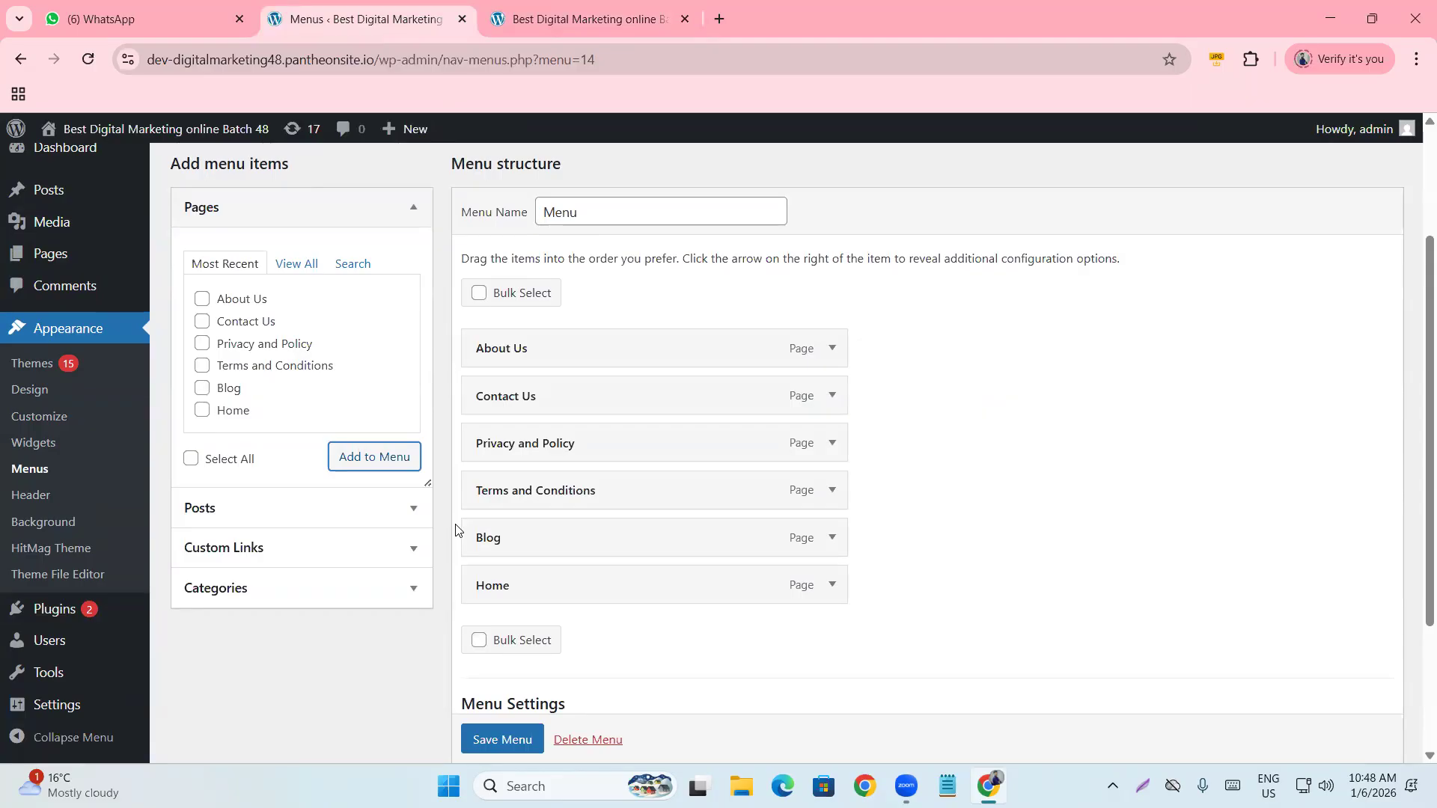
{"action": "scroll", "coordinate": [427, 487], "scroll_direction": "down", "scroll_amount": 1}
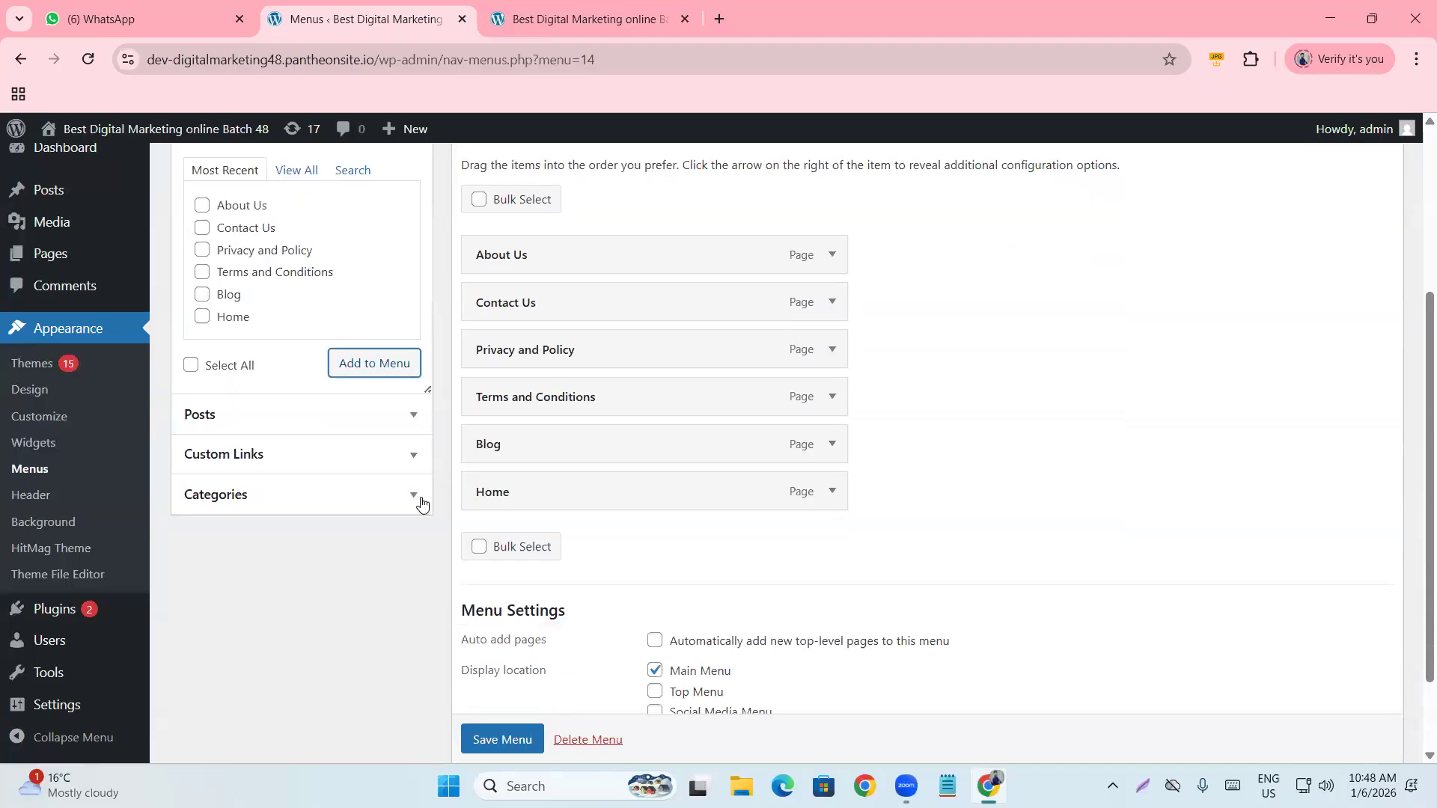
Add every category except Uncategorized: Facebook Marketing, Google Ads, On page seo, Search Engine Marketing, SEO.
{"action": "left_click", "coordinate": [259, 500]}
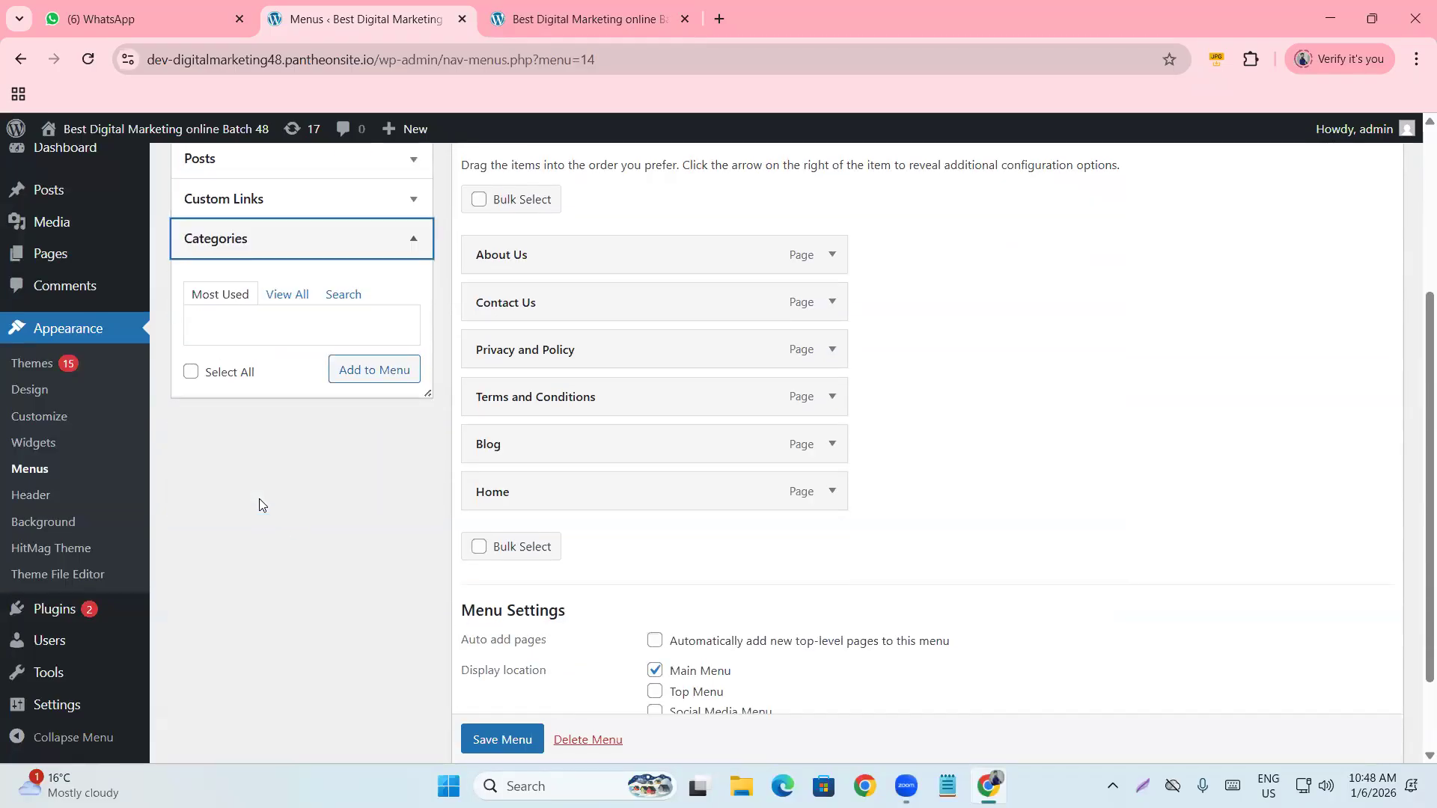
{"action": "left_click", "coordinate": [282, 297]}
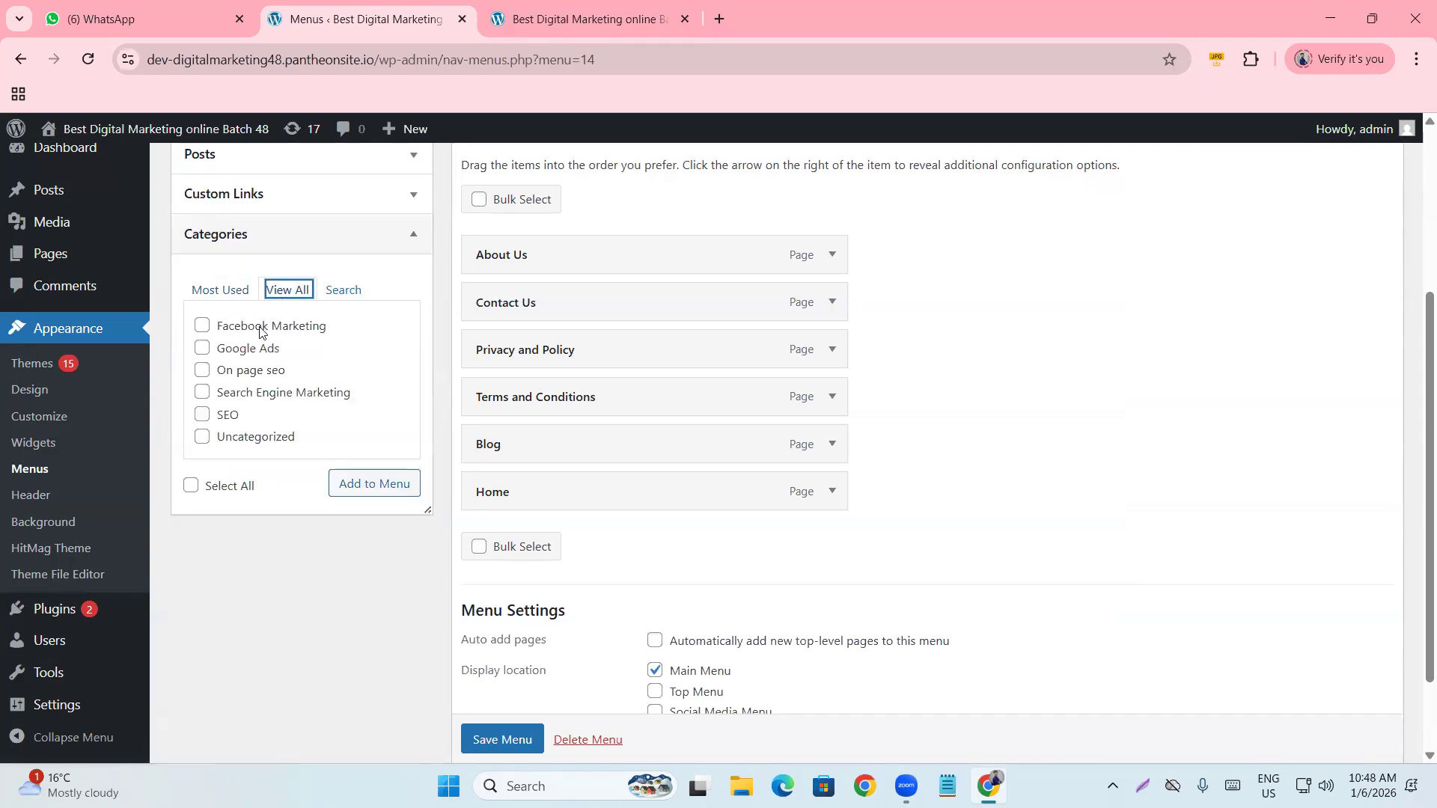
{"action": "left_click", "coordinate": [190, 491]}
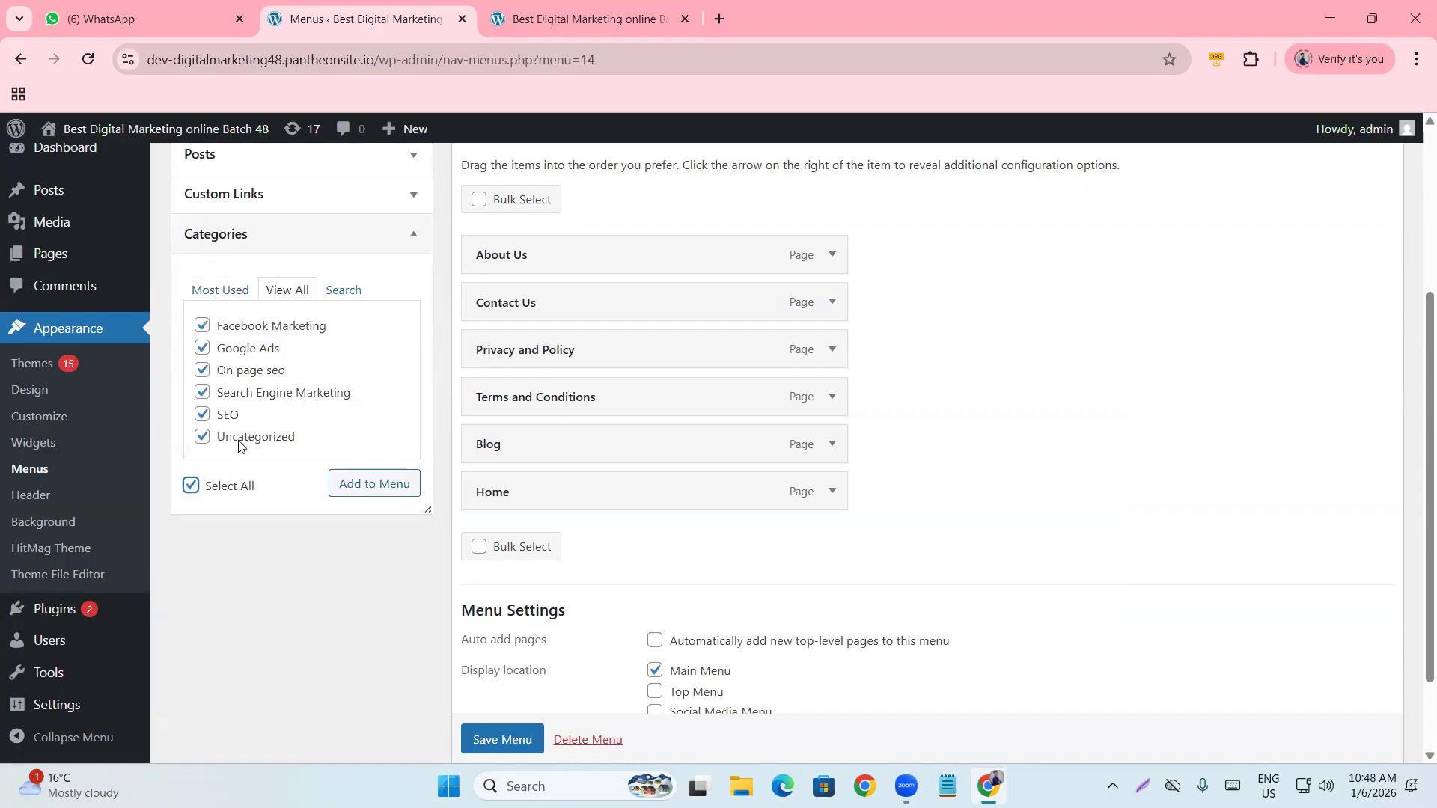
{"action": "left_click", "coordinate": [202, 440]}
{"action": "left_click", "coordinate": [339, 491]}
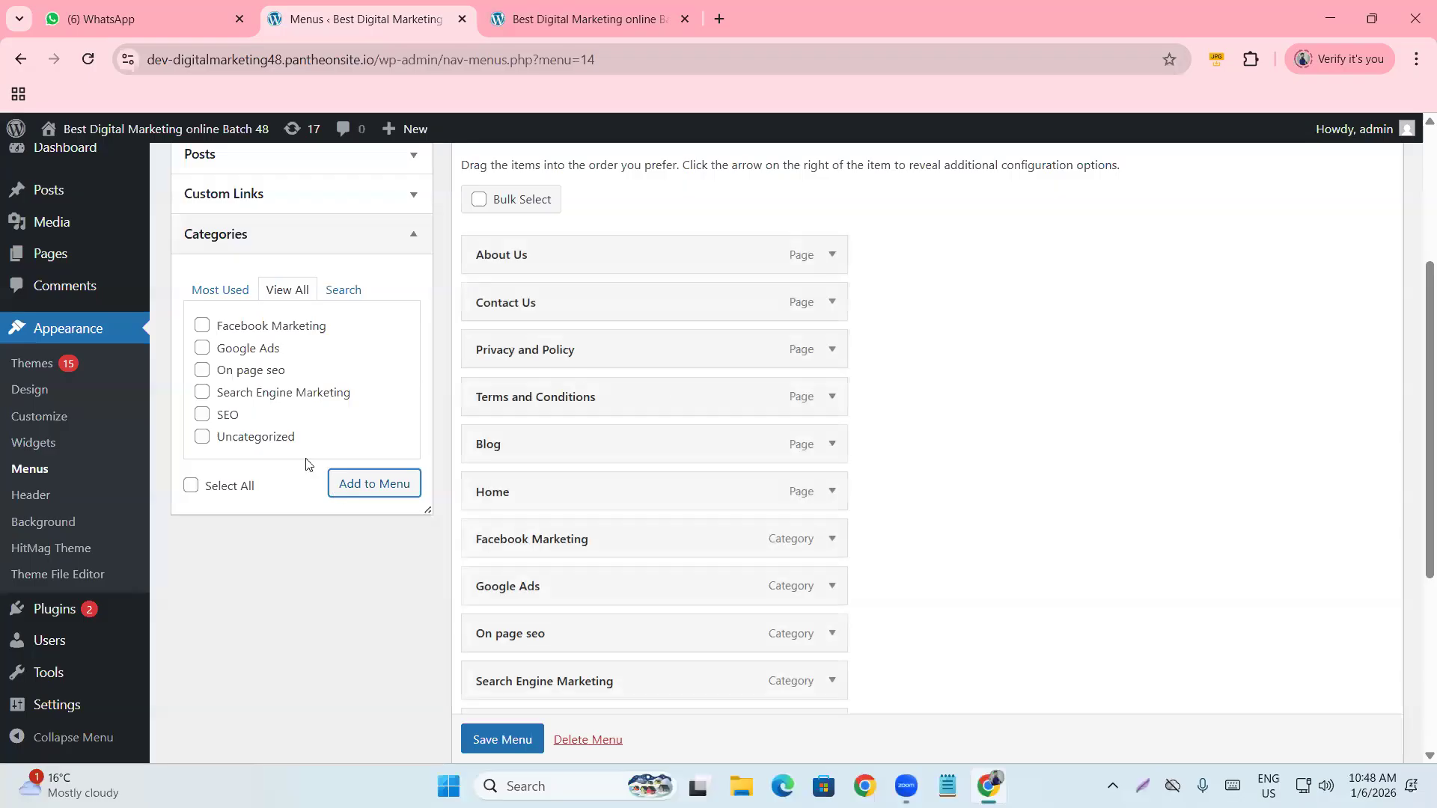
{"action": "scroll", "coordinate": [722, 300], "scroll_direction": "down", "scroll_amount": 2}
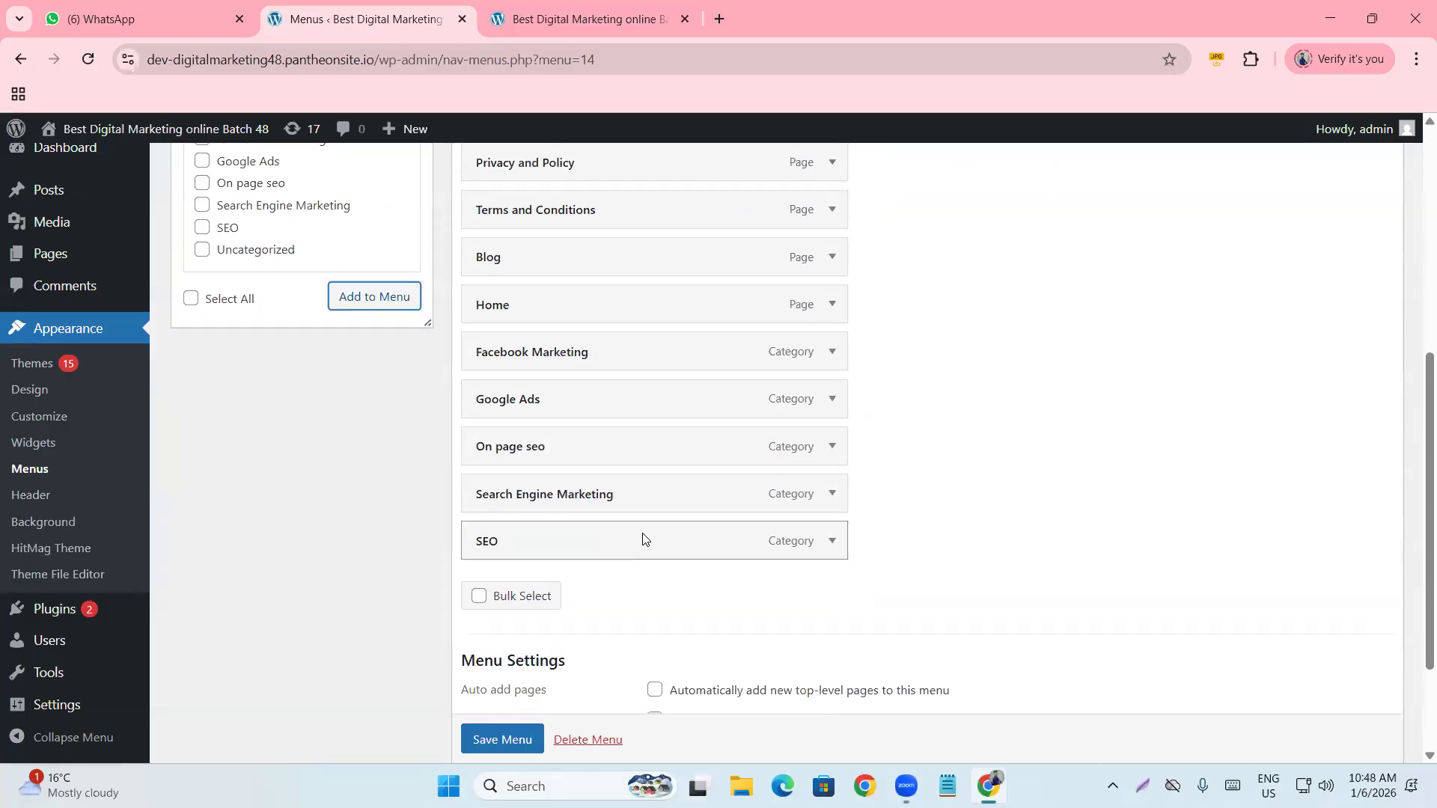
{"action": "scroll", "coordinate": [642, 535], "scroll_direction": "up", "scroll_amount": 5}
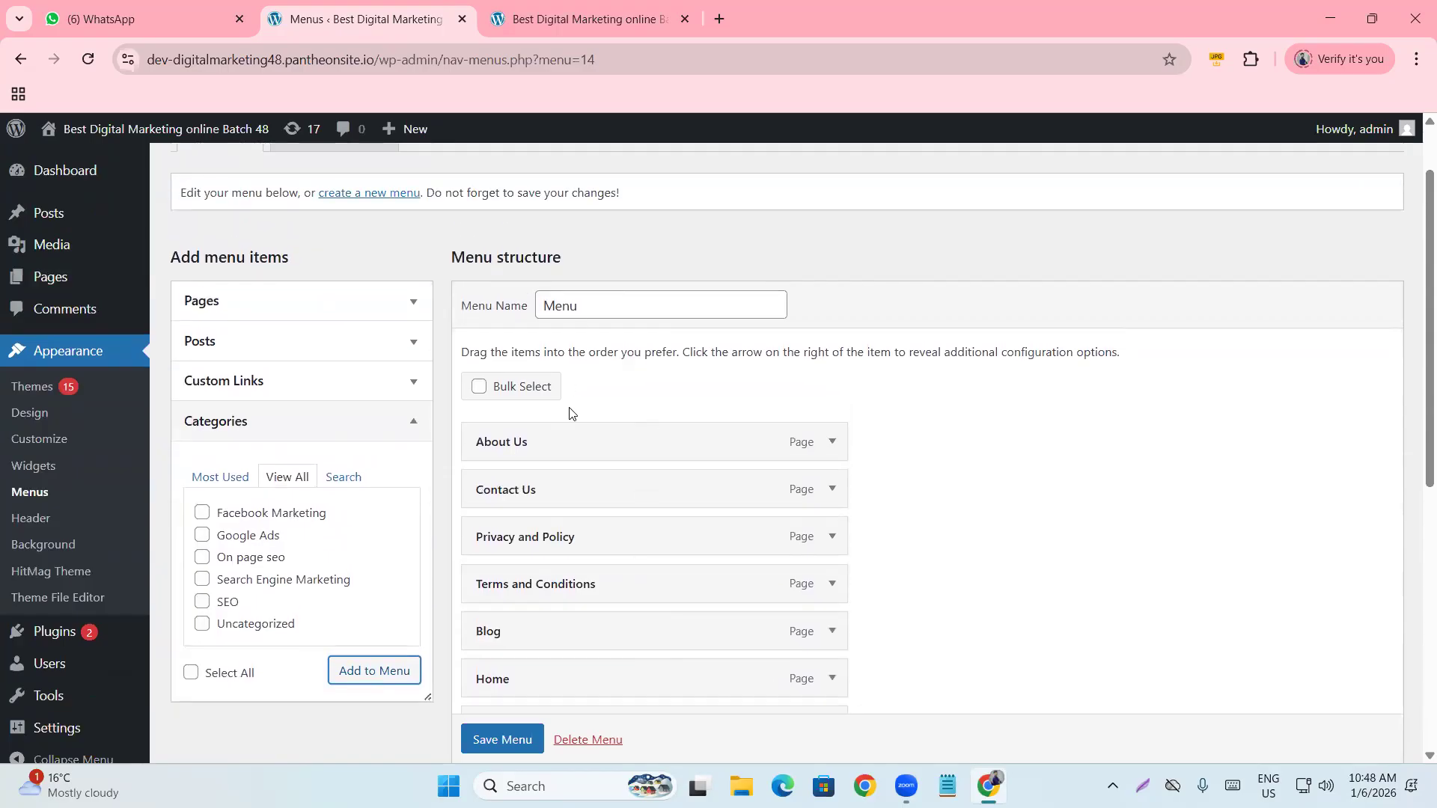
{"action": "scroll", "coordinate": [633, 453], "scroll_direction": "down", "scroll_amount": 4}
{"action": "scroll", "coordinate": [637, 449], "scroll_direction": "up", "scroll_amount": 5}
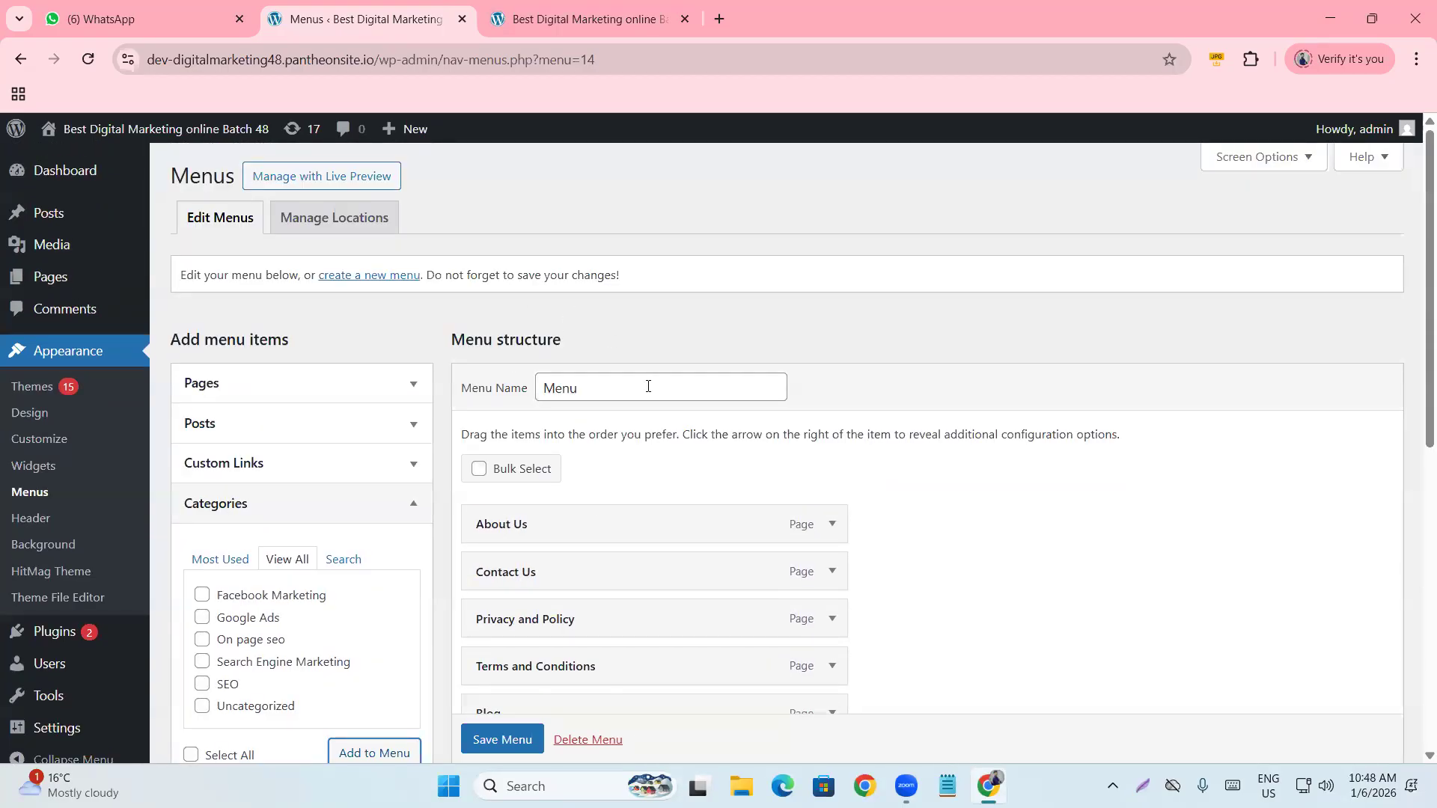
{"action": "scroll", "coordinate": [636, 479], "scroll_direction": "down", "scroll_amount": 5}
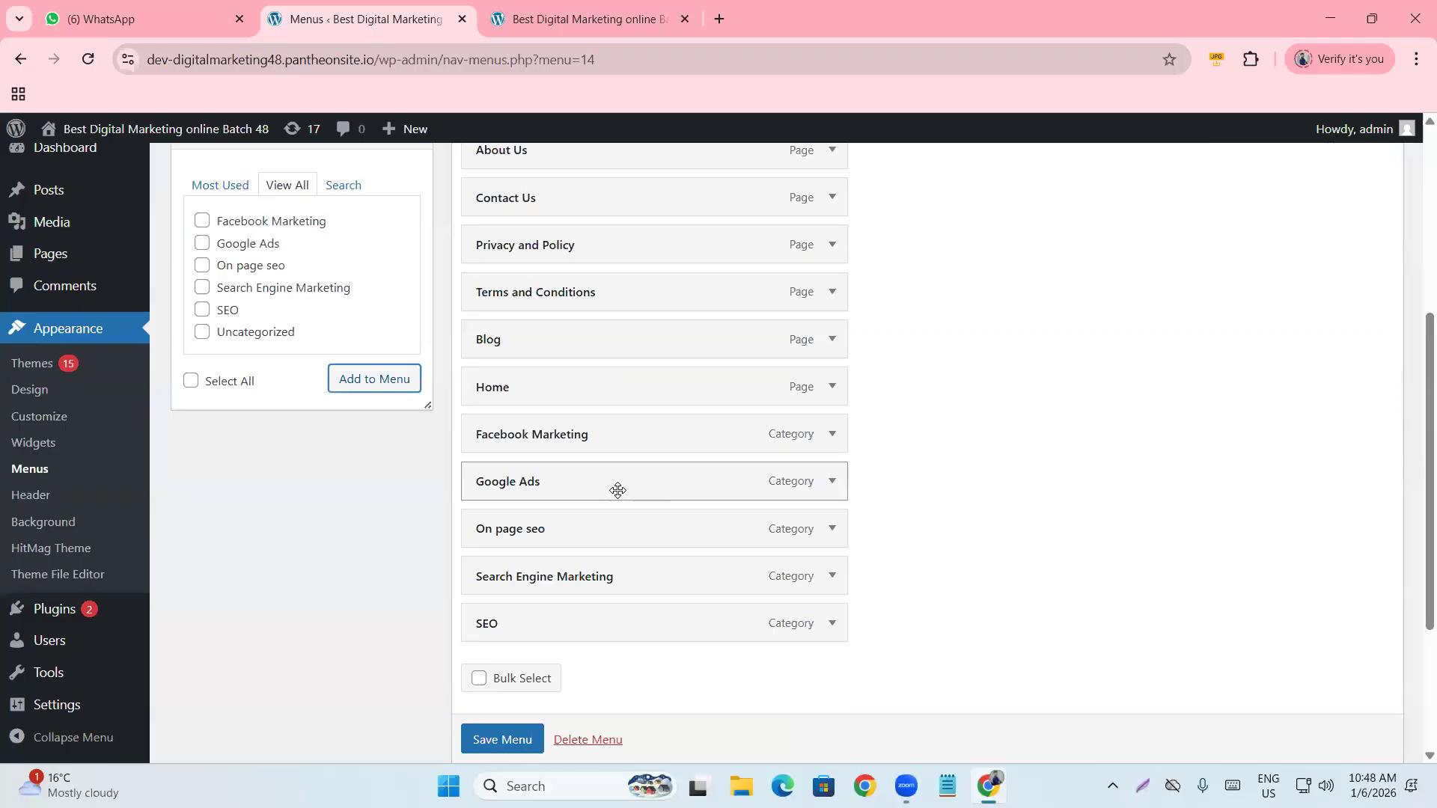
{"action": "scroll", "coordinate": [618, 490], "scroll_direction": "up", "scroll_amount": 1}
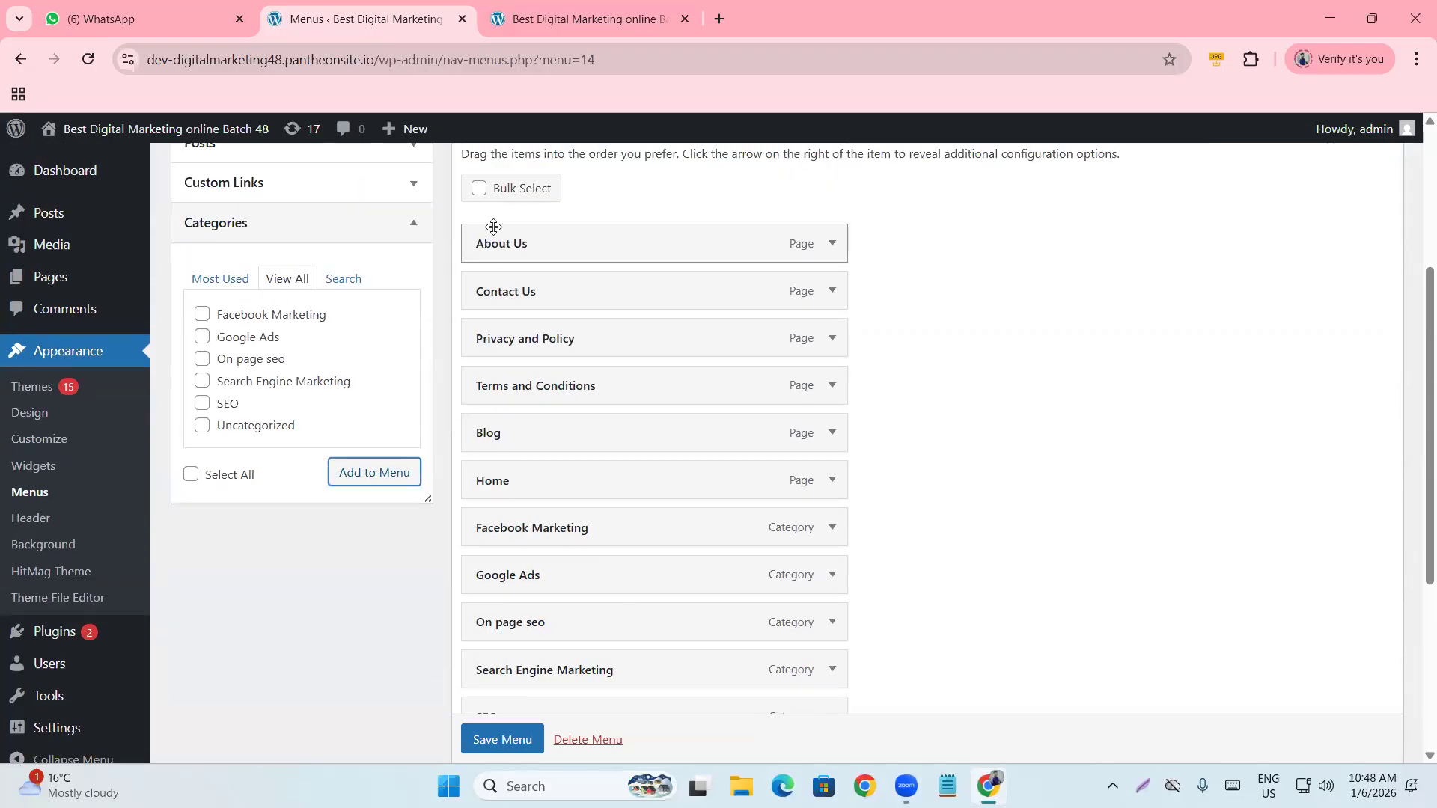
Move Home to the top of the menu structure with Blog directly beneath it.
{"action": "left_click_drag", "start_coordinate": [559, 483], "coordinate": [554, 243]}
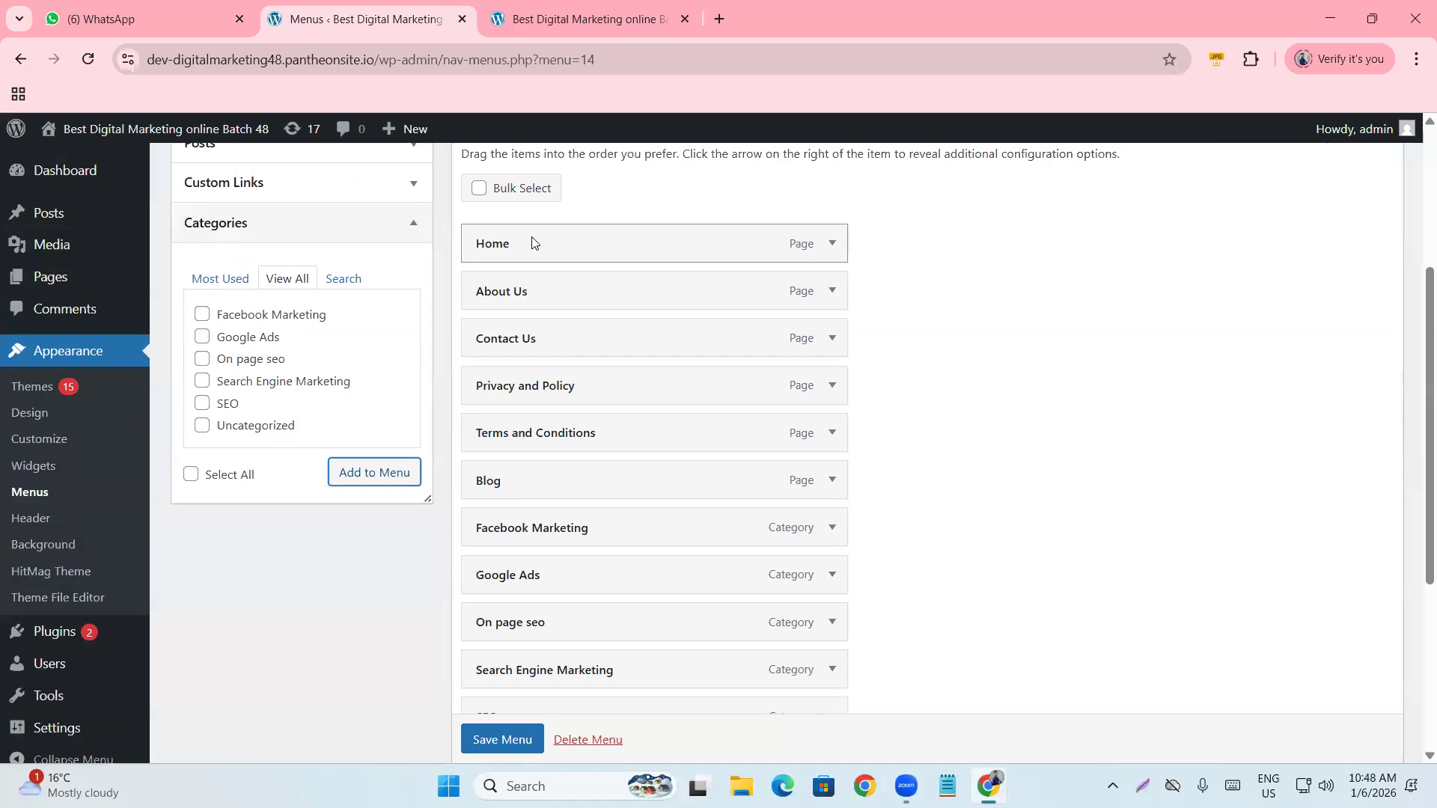
{"action": "left_click_drag", "start_coordinate": [530, 487], "coordinate": [527, 292]}
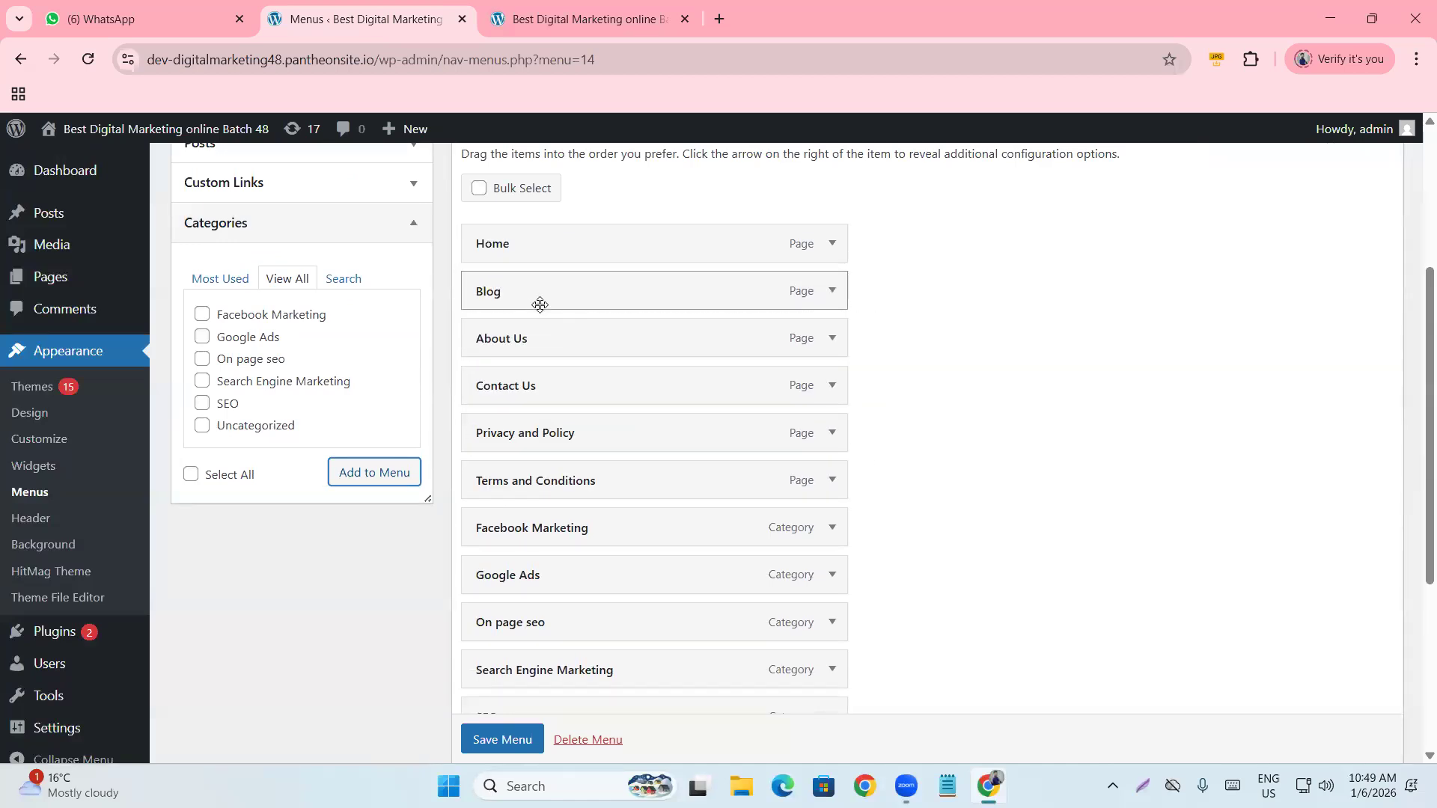
{"action": "scroll", "coordinate": [609, 288], "scroll_direction": "down", "scroll_amount": 2}
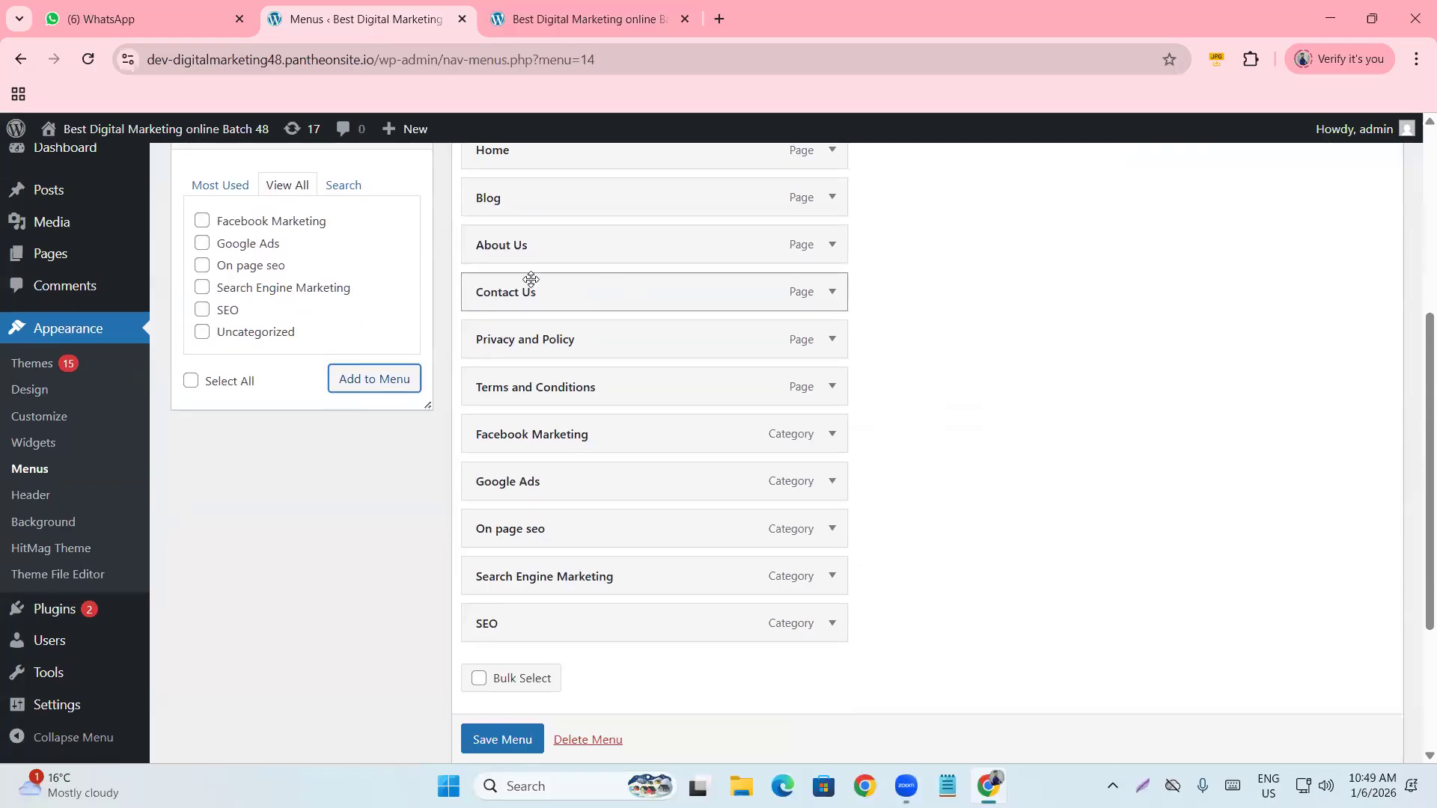
Move Terms and Conditions, Privacy and Policy, Contact Us and About Us below the SEO category.
{"action": "left_click_drag", "start_coordinate": [531, 279], "coordinate": [534, 620]}
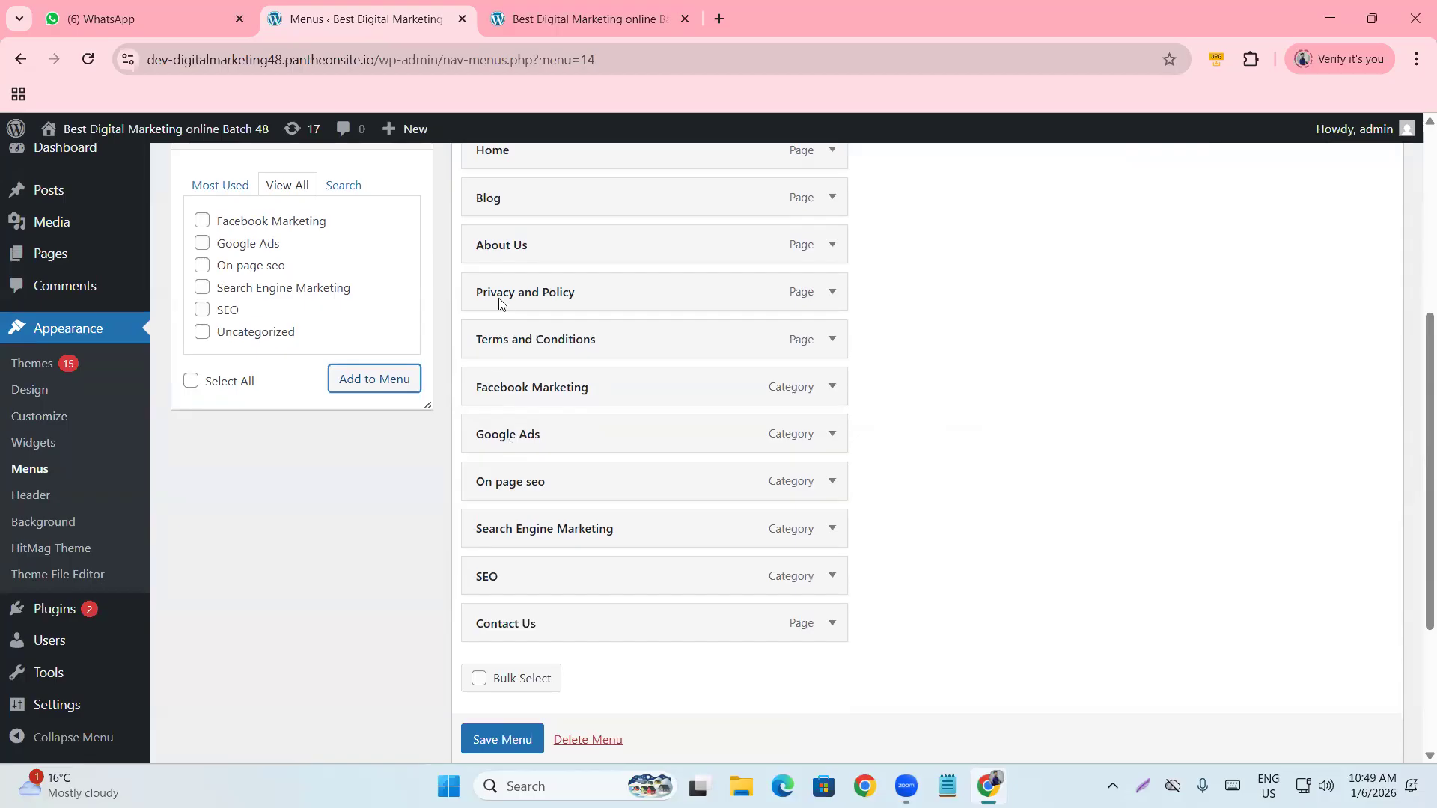
{"action": "left_click_drag", "start_coordinate": [500, 253], "coordinate": [504, 621]}
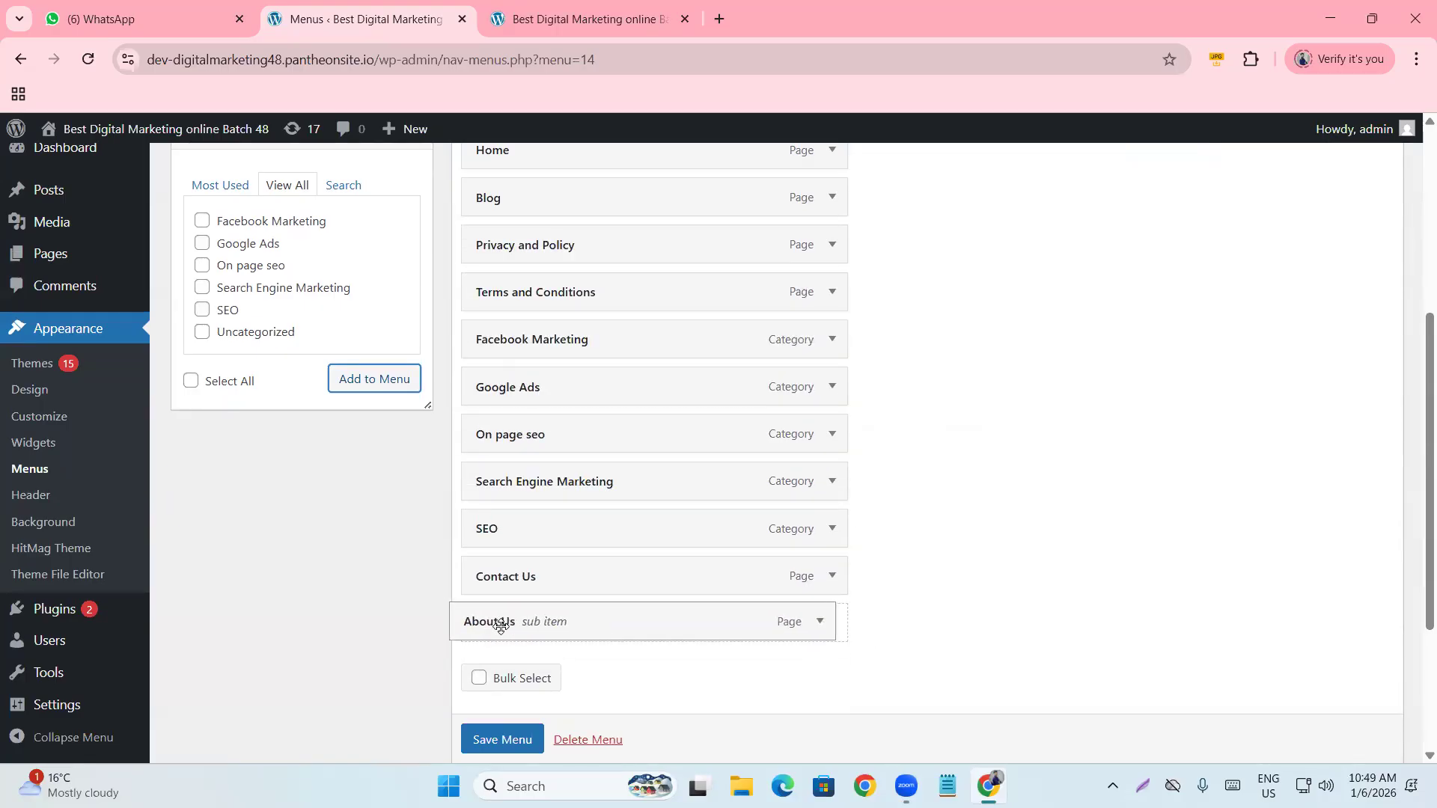
{"action": "left_click_drag", "start_coordinate": [513, 247], "coordinate": [505, 533]}
{"action": "left_click_drag", "start_coordinate": [516, 251], "coordinate": [524, 485]}
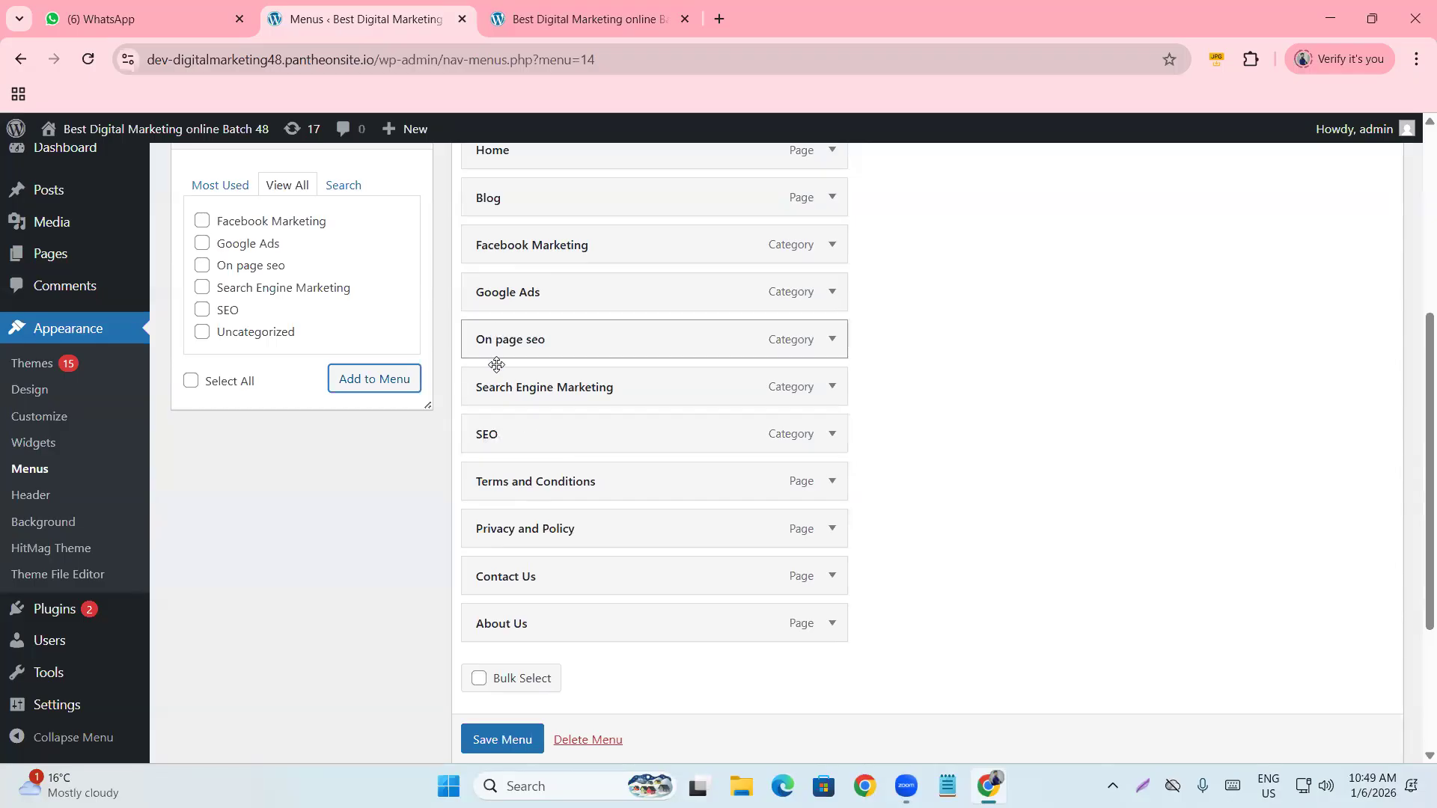
{"action": "scroll", "coordinate": [549, 289], "scroll_direction": "up", "scroll_amount": 2}
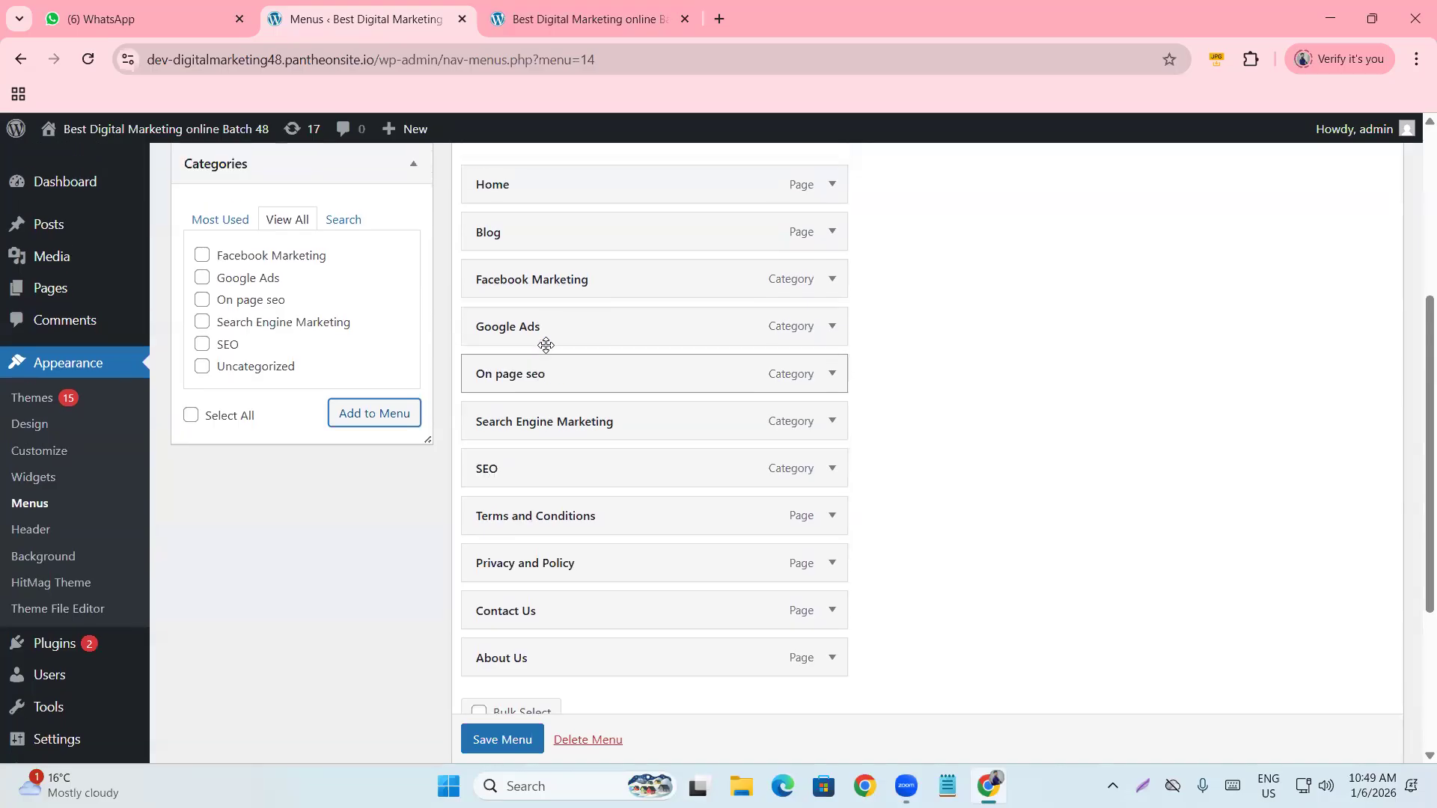
{"action": "scroll", "coordinate": [491, 298], "scroll_direction": "down", "scroll_amount": 3}
{"action": "scroll", "coordinate": [526, 429], "scroll_direction": "down", "scroll_amount": 2}
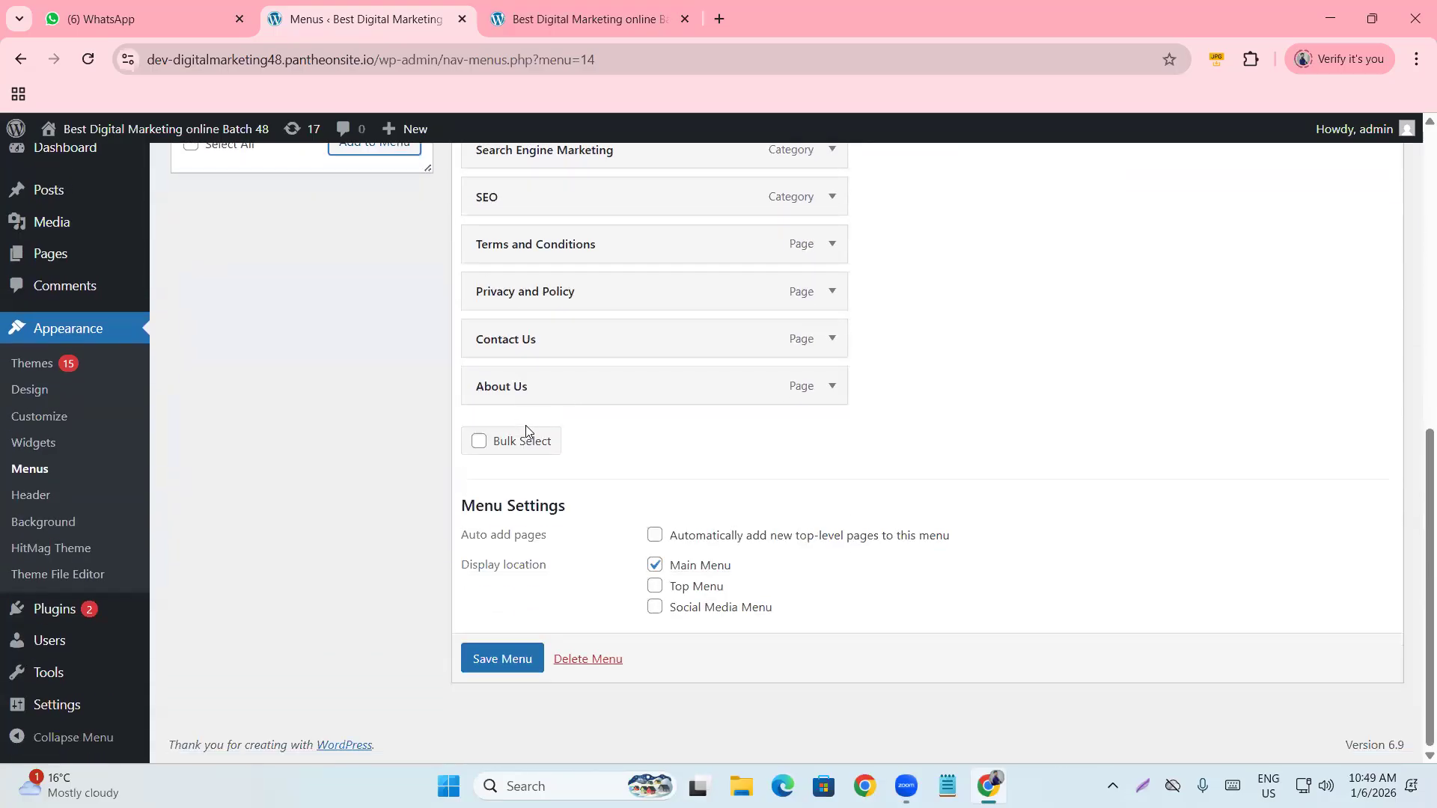
Save the reordered menu and reload the live site to show the new navigation.
{"action": "left_click", "coordinate": [496, 660]}
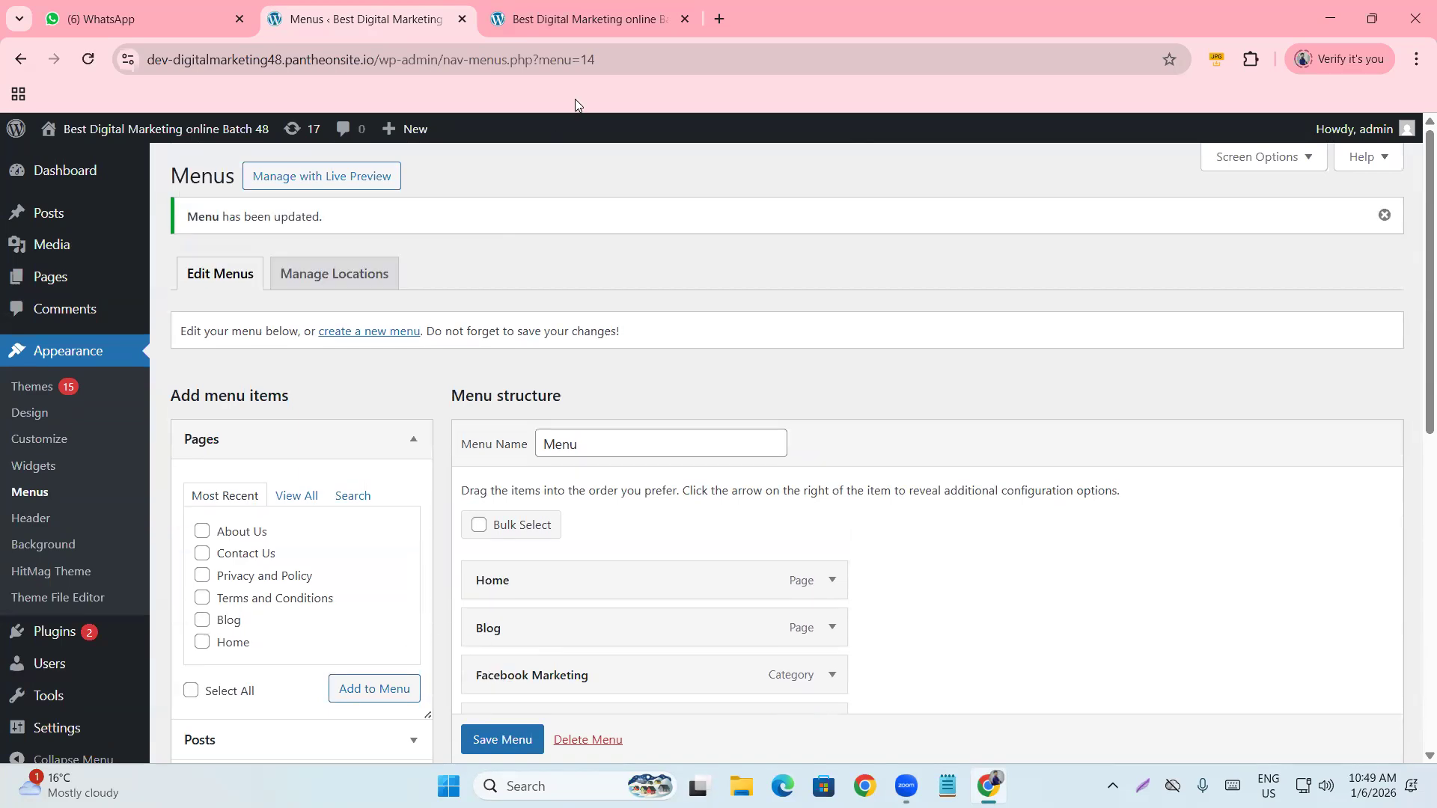
{"action": "left_click", "coordinate": [558, 30]}
{"action": "left_click", "coordinate": [87, 59]}
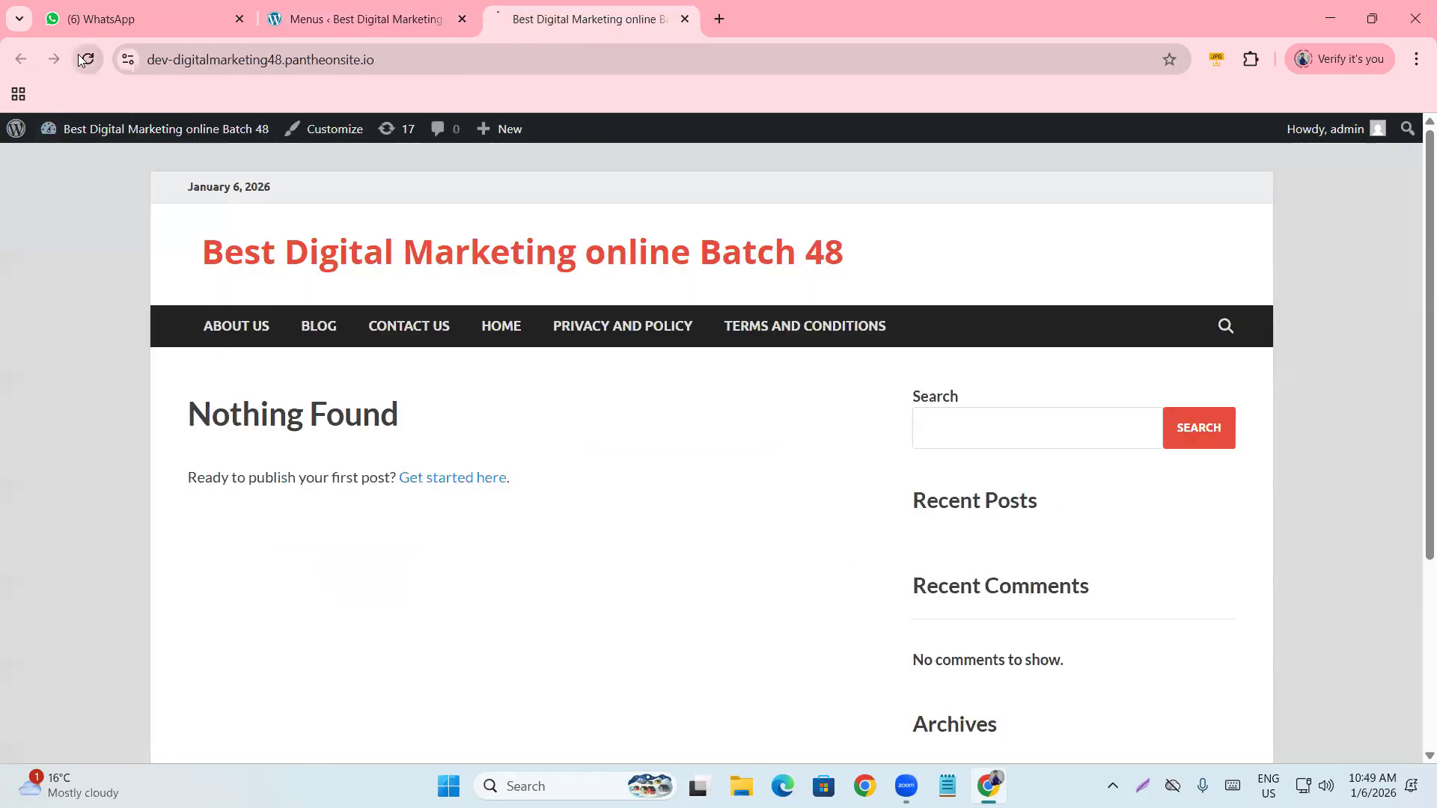
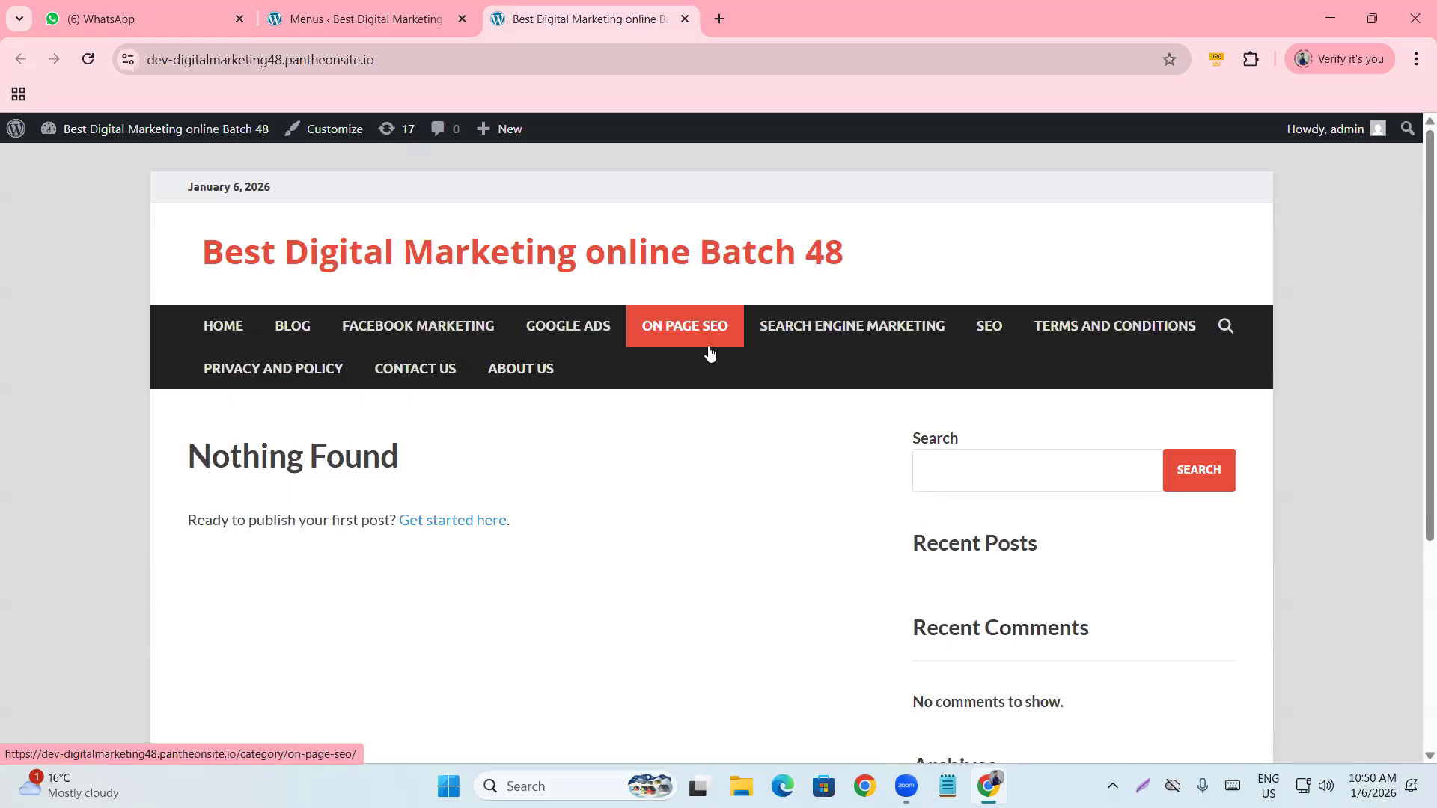
Nest On page seo as a sub-item under SEO in the menu structure.
{"action": "left_click", "coordinate": [334, 17]}
{"action": "scroll", "coordinate": [640, 509], "scroll_direction": "down", "scroll_amount": 4}
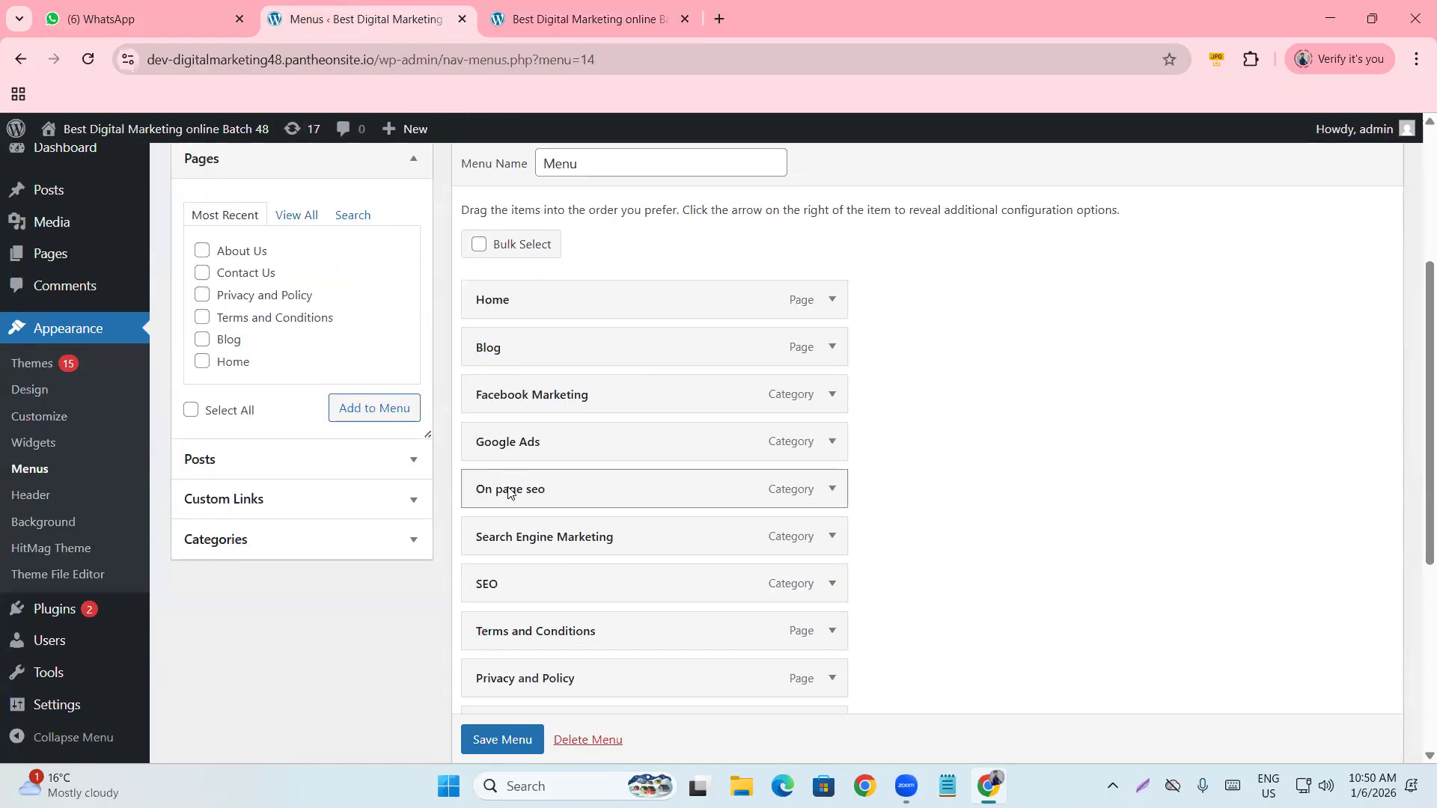
{"action": "left_click_drag", "start_coordinate": [504, 486], "coordinate": [540, 578]}
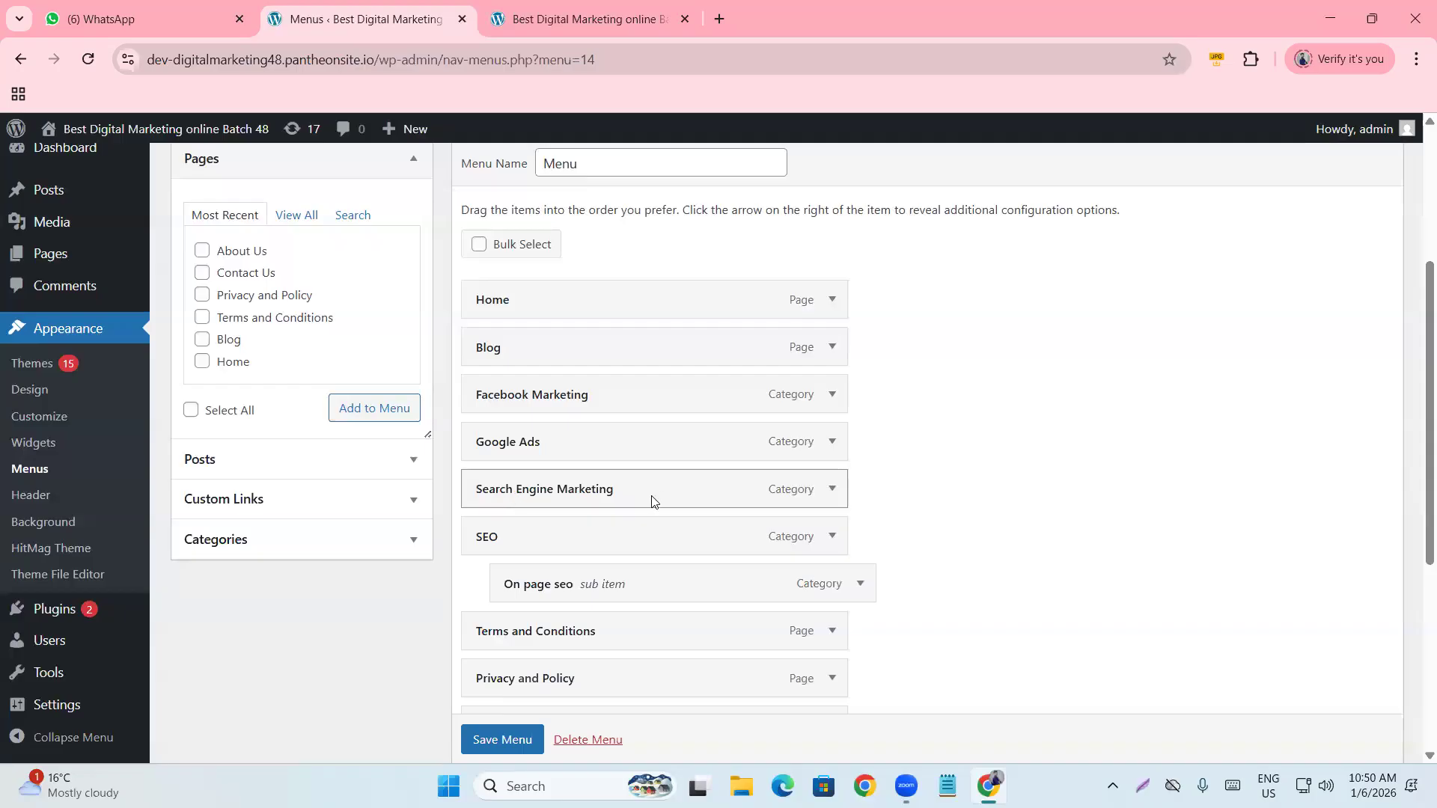
{"action": "scroll", "coordinate": [546, 450], "scroll_direction": "down", "scroll_amount": 1}
{"action": "scroll", "coordinate": [541, 433], "scroll_direction": "down", "scroll_amount": 1}
{"action": "left_click_drag", "start_coordinate": [530, 363], "coordinate": [577, 427]}
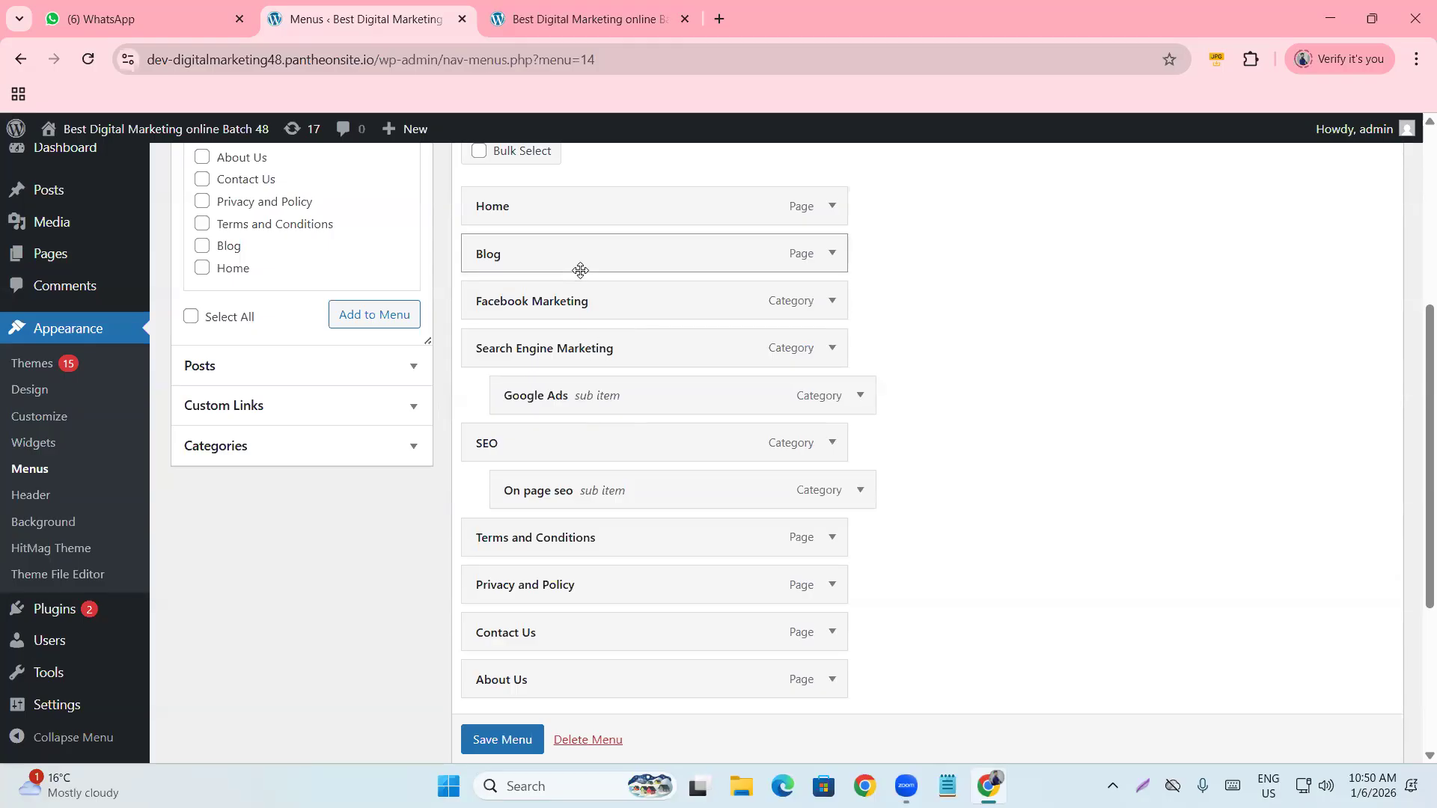
Move SEO and Google Ads under Search Engine Marketing and save the menu.
{"action": "left_click", "coordinate": [591, 19]}
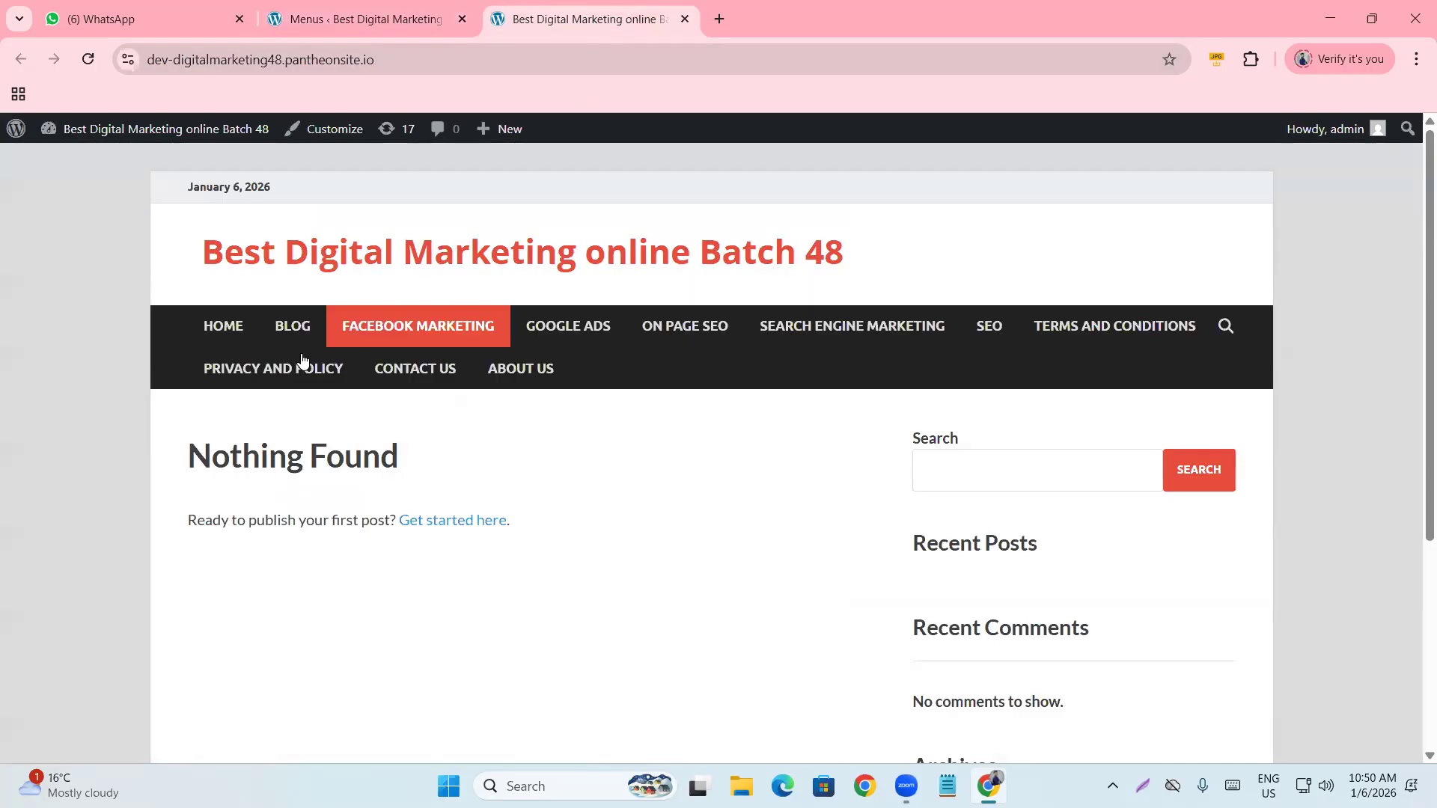
{"action": "left_click", "coordinate": [367, 19]}
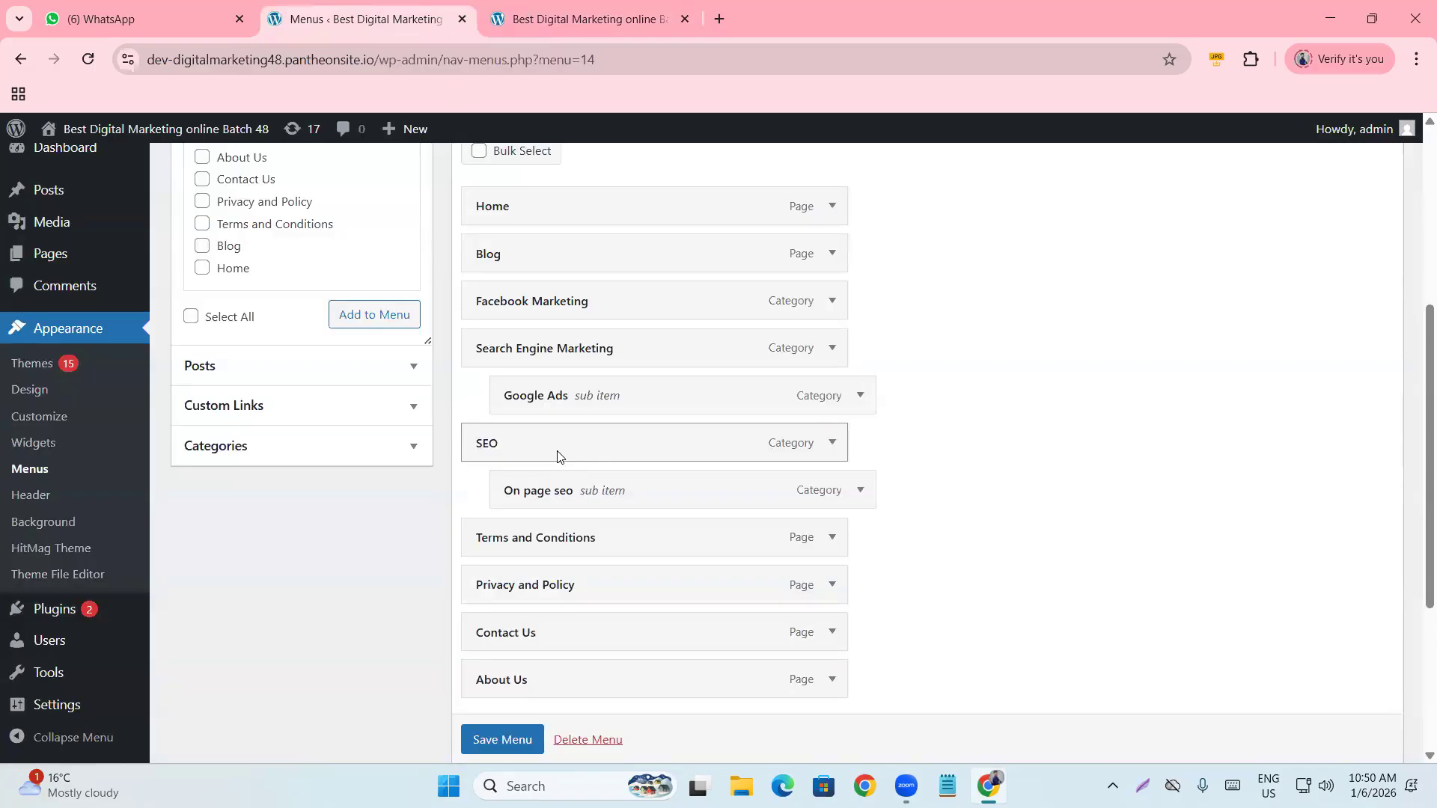
{"action": "left_click_drag", "start_coordinate": [550, 448], "coordinate": [535, 398]}
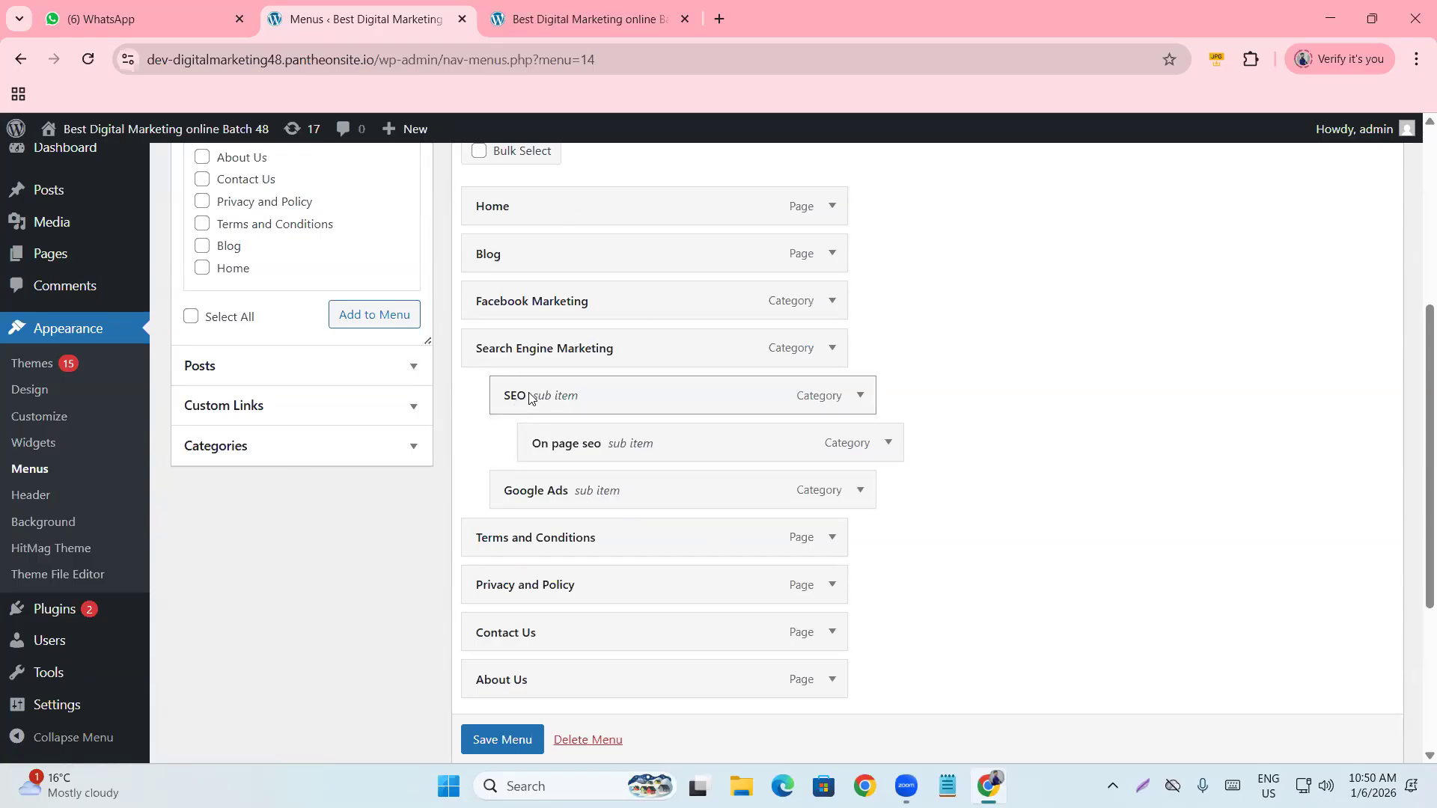
{"action": "scroll", "coordinate": [716, 452], "scroll_direction": "down", "scroll_amount": 4}
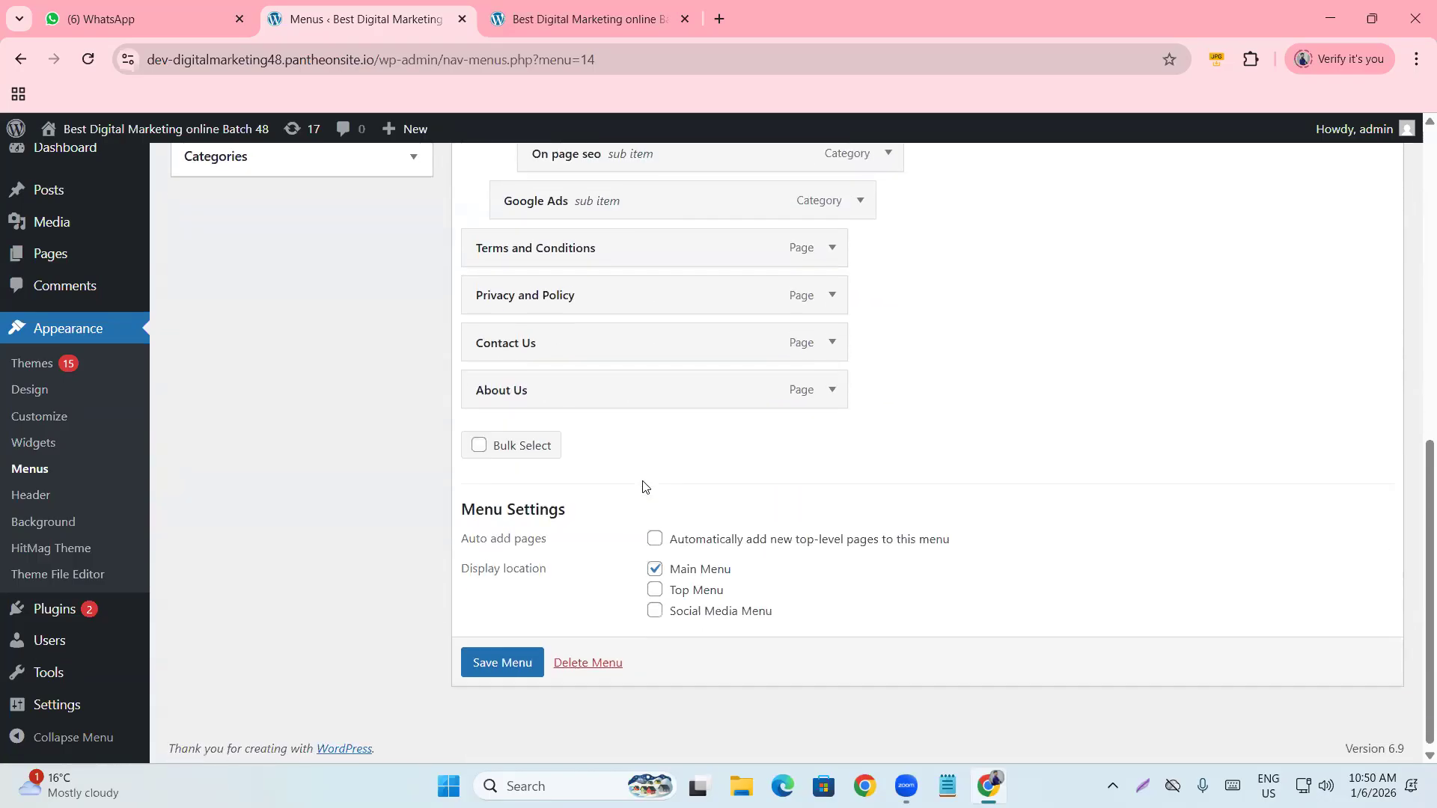
{"action": "left_click", "coordinate": [500, 659]}
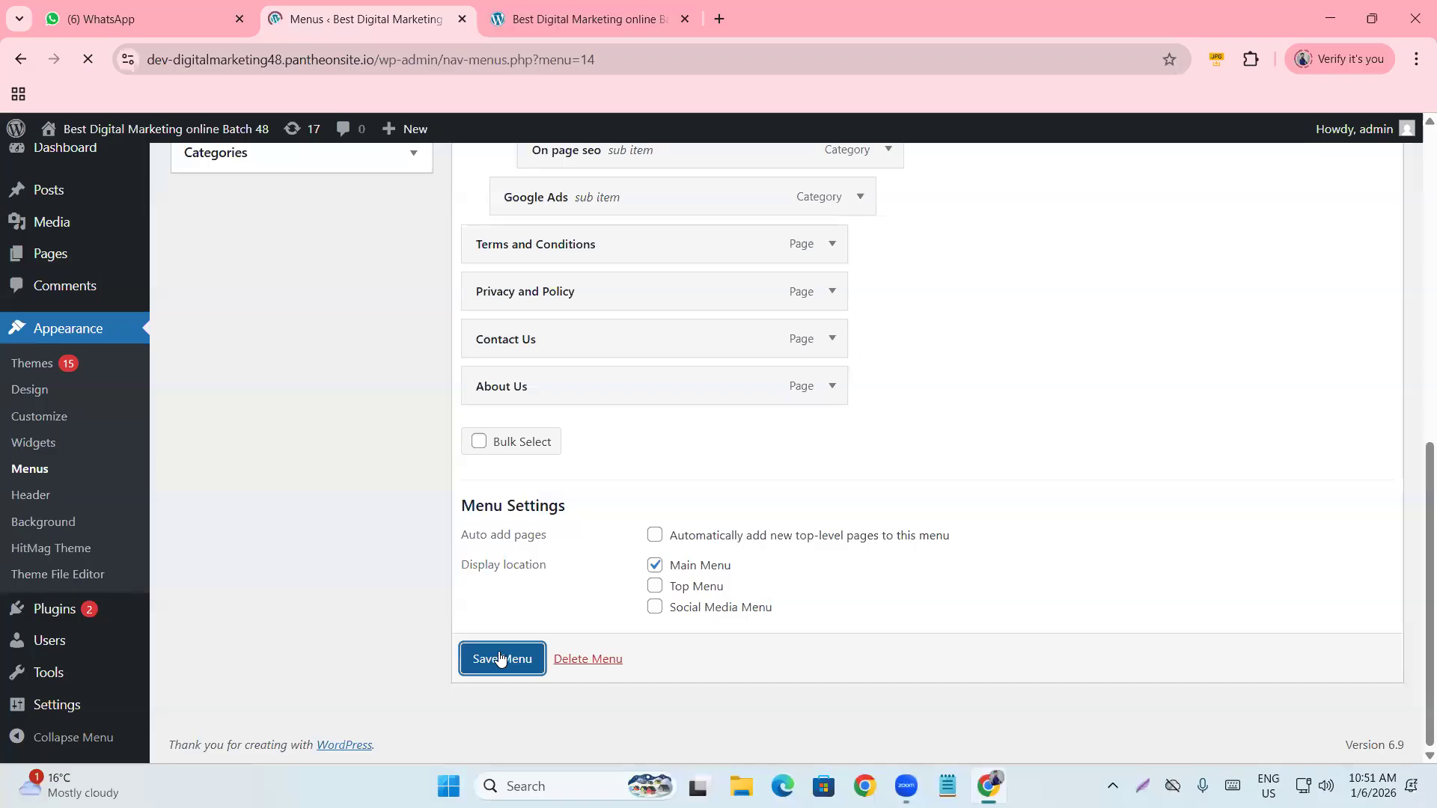
Reload the live site and review the saved menu structure in the editor.
{"action": "left_click", "coordinate": [595, 15]}
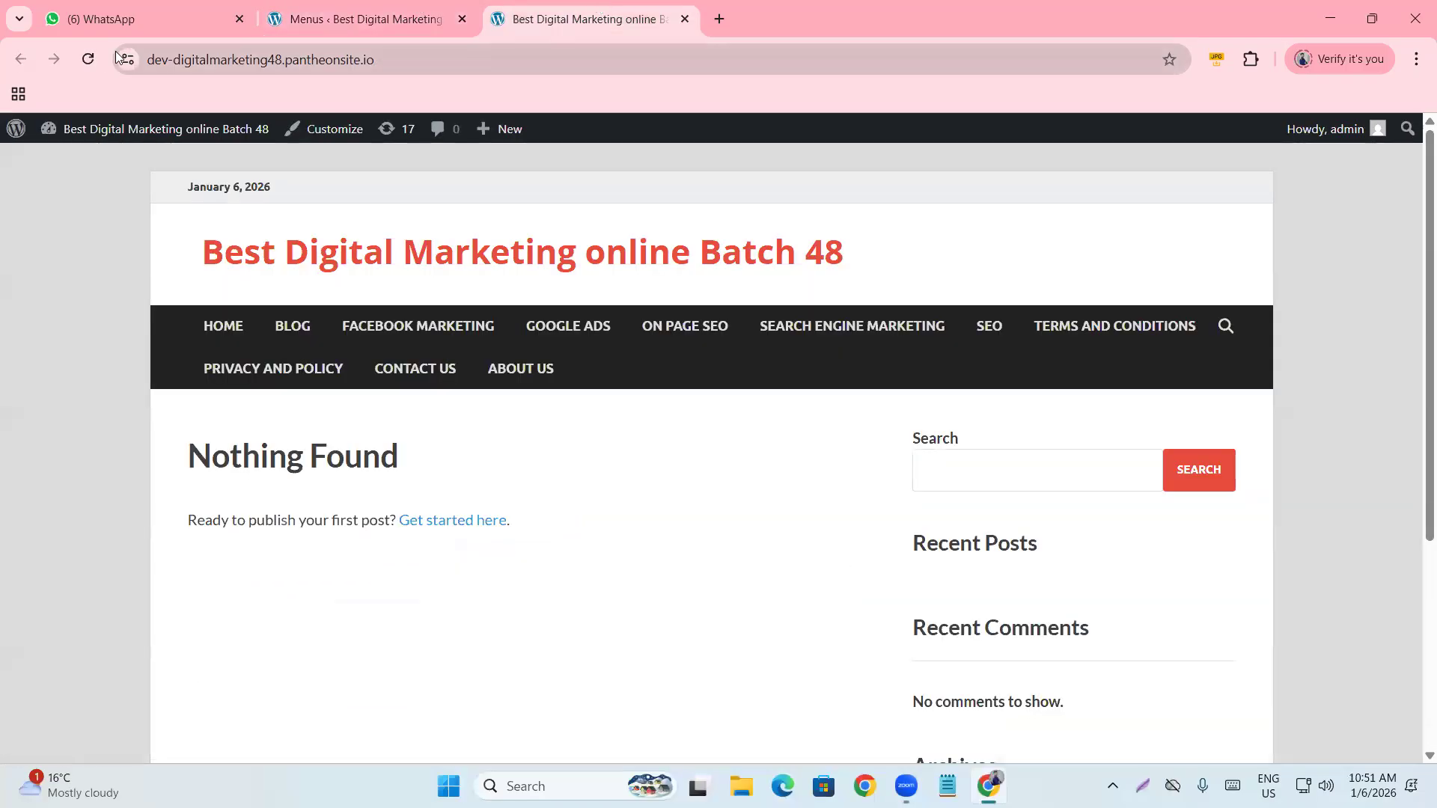
{"action": "left_click", "coordinate": [96, 56]}
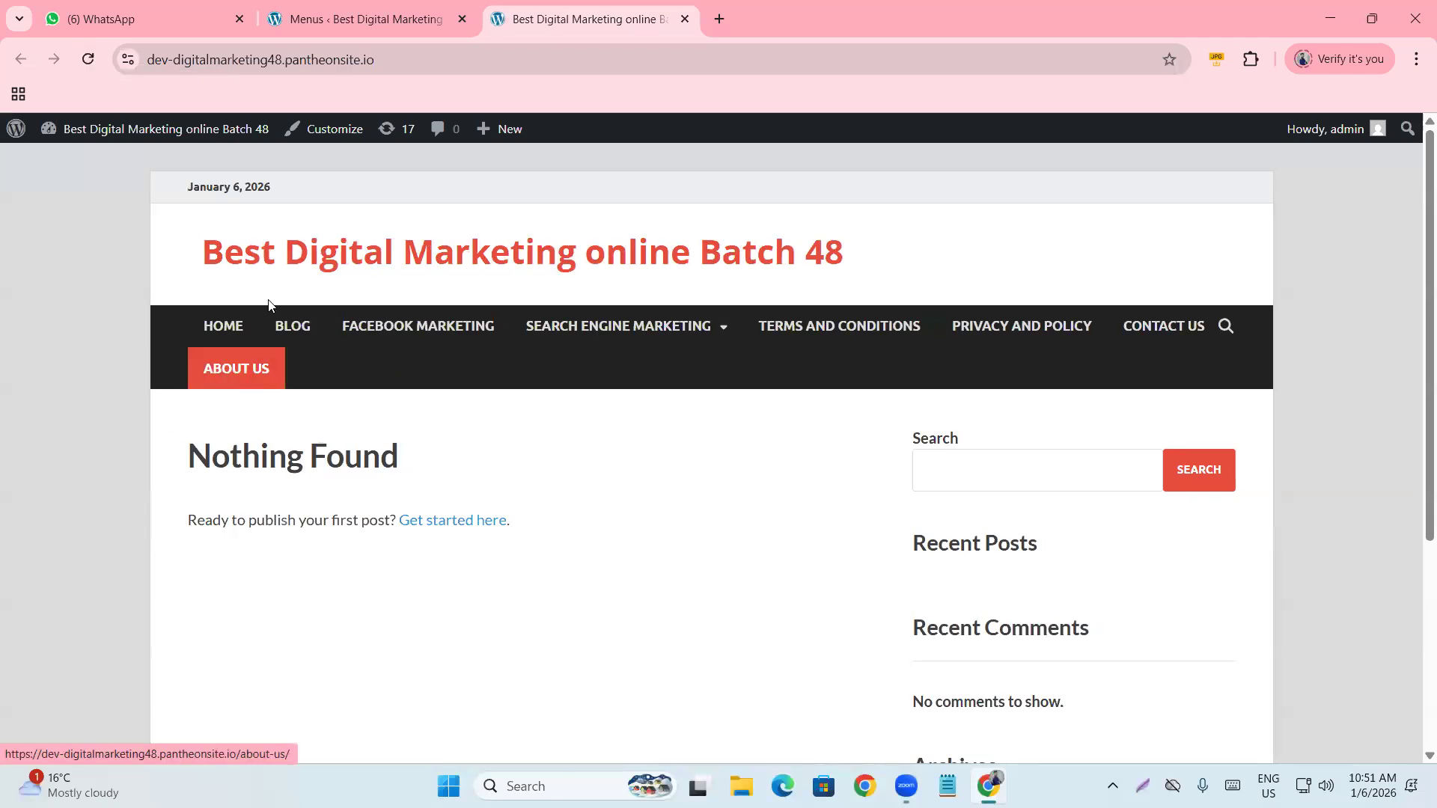
{"action": "left_click", "coordinate": [311, 18]}
{"action": "scroll", "coordinate": [509, 438], "scroll_direction": "down", "scroll_amount": 4}
{"action": "scroll", "coordinate": [487, 509], "scroll_direction": "up", "scroll_amount": 4}
{"action": "scroll", "coordinate": [465, 546], "scroll_direction": "down", "scroll_amount": 6}
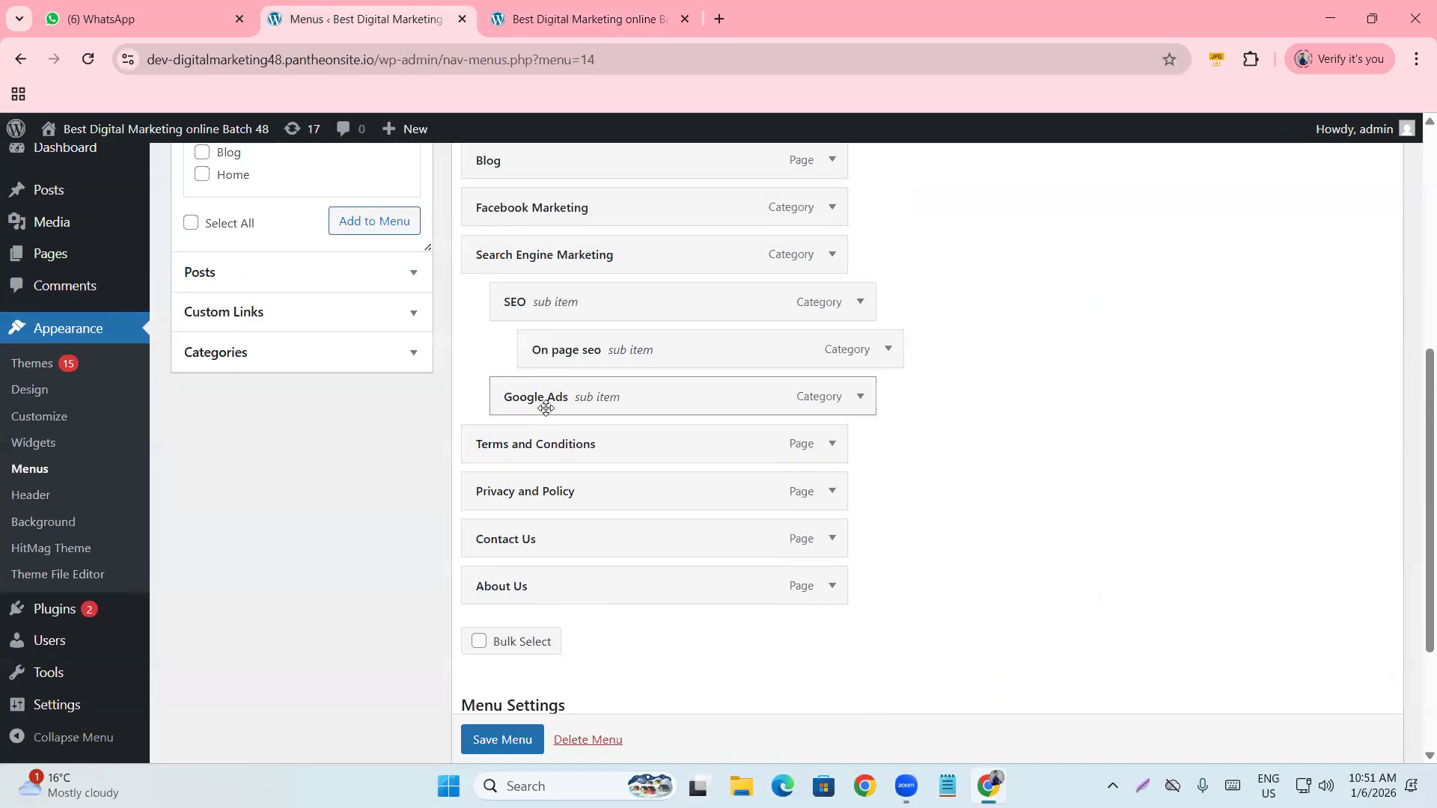
{"action": "scroll", "coordinate": [546, 408], "scroll_direction": "up", "scroll_amount": 4}
Check the live navigation's Search Engine Marketing dropdown for SEO and Google Ads.
{"action": "left_click", "coordinate": [572, 17]}
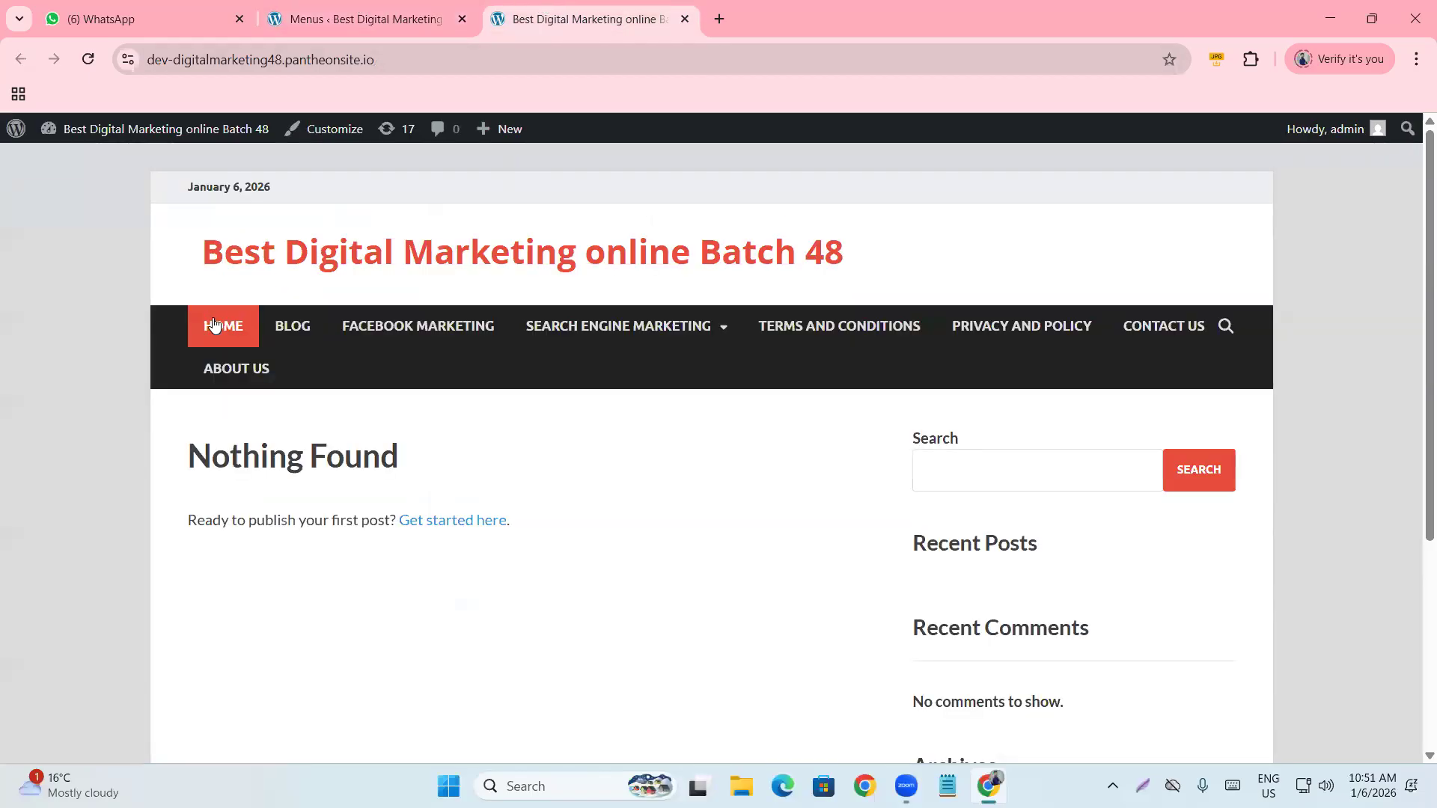
{"action": "mouse_move", "coordinate": [611, 329]}
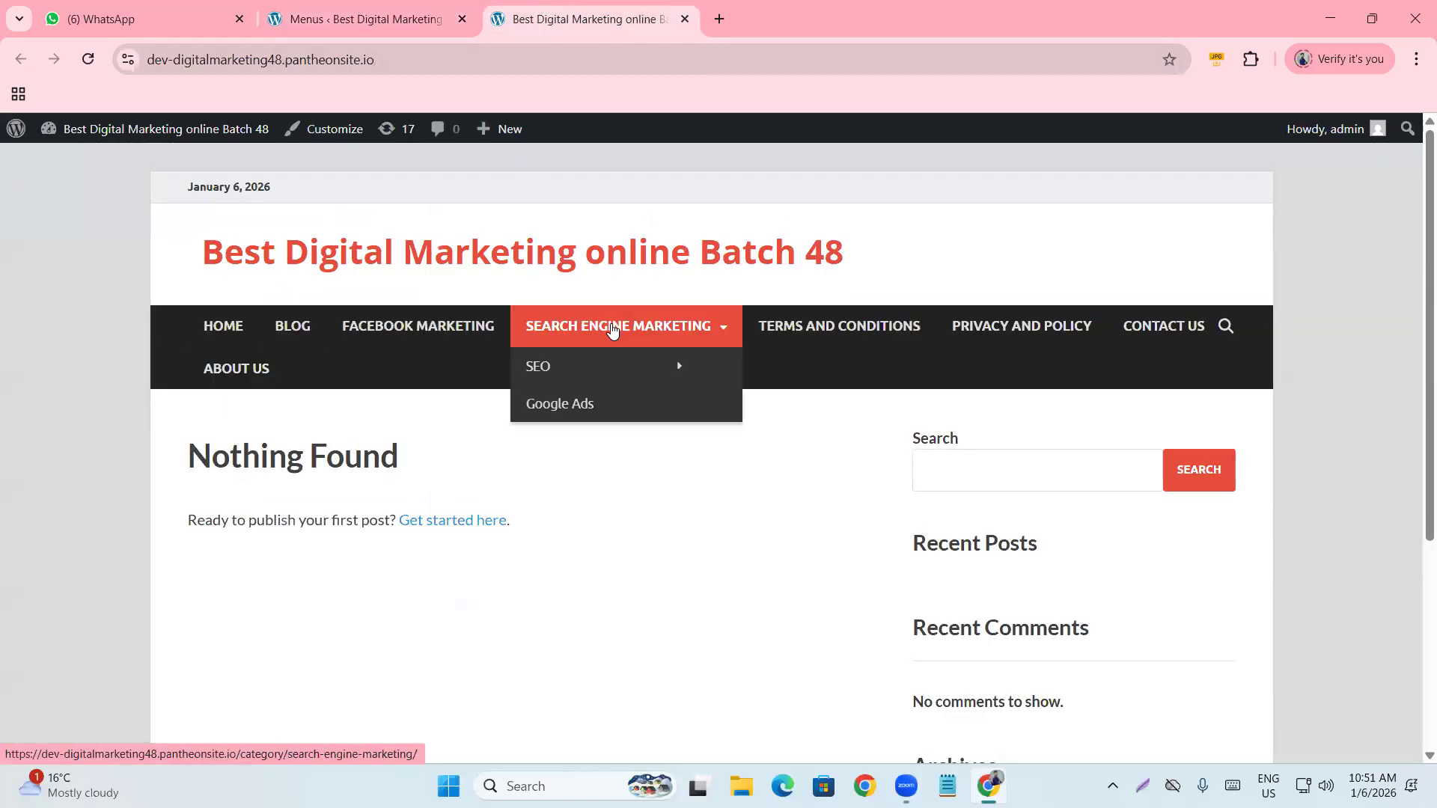
{"action": "mouse_move", "coordinate": [591, 369]}
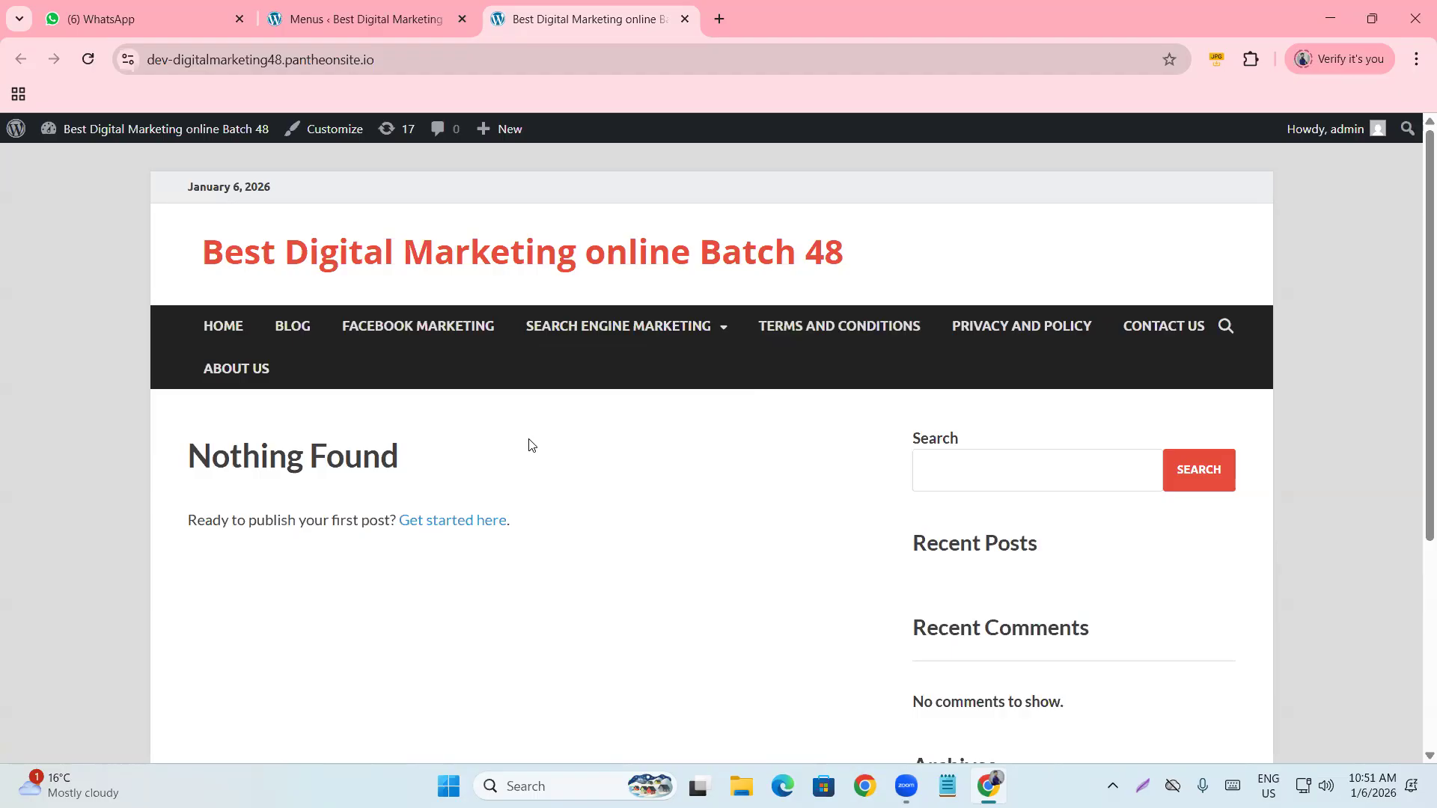
{"action": "mouse_move", "coordinate": [655, 326]}
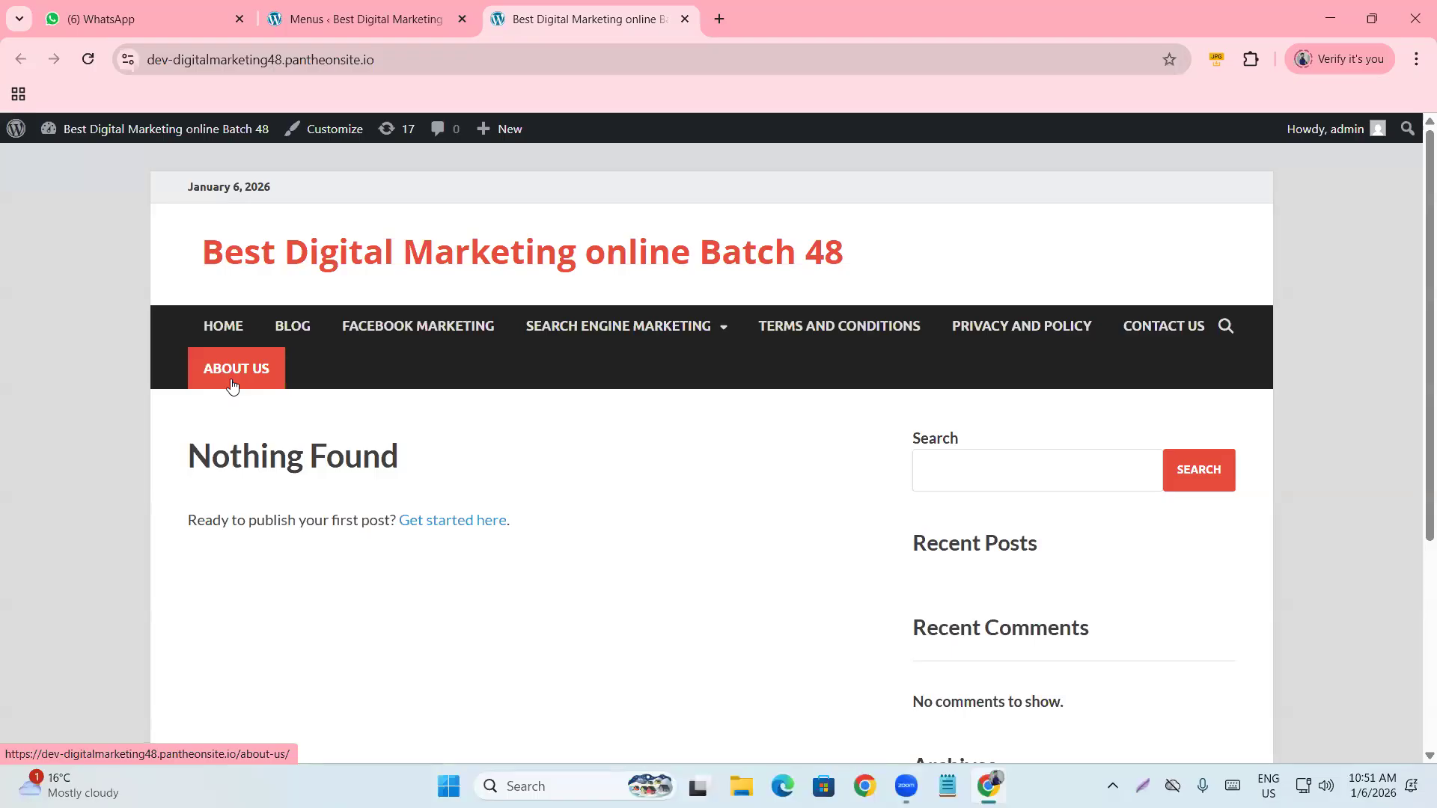
Re-nest On page seo at the correct level beneath SEO.
{"action": "left_click", "coordinate": [359, 19]}
{"action": "scroll", "coordinate": [592, 423], "scroll_direction": "down", "scroll_amount": 2}
{"action": "scroll", "coordinate": [565, 388], "scroll_direction": "up", "scroll_amount": 2}
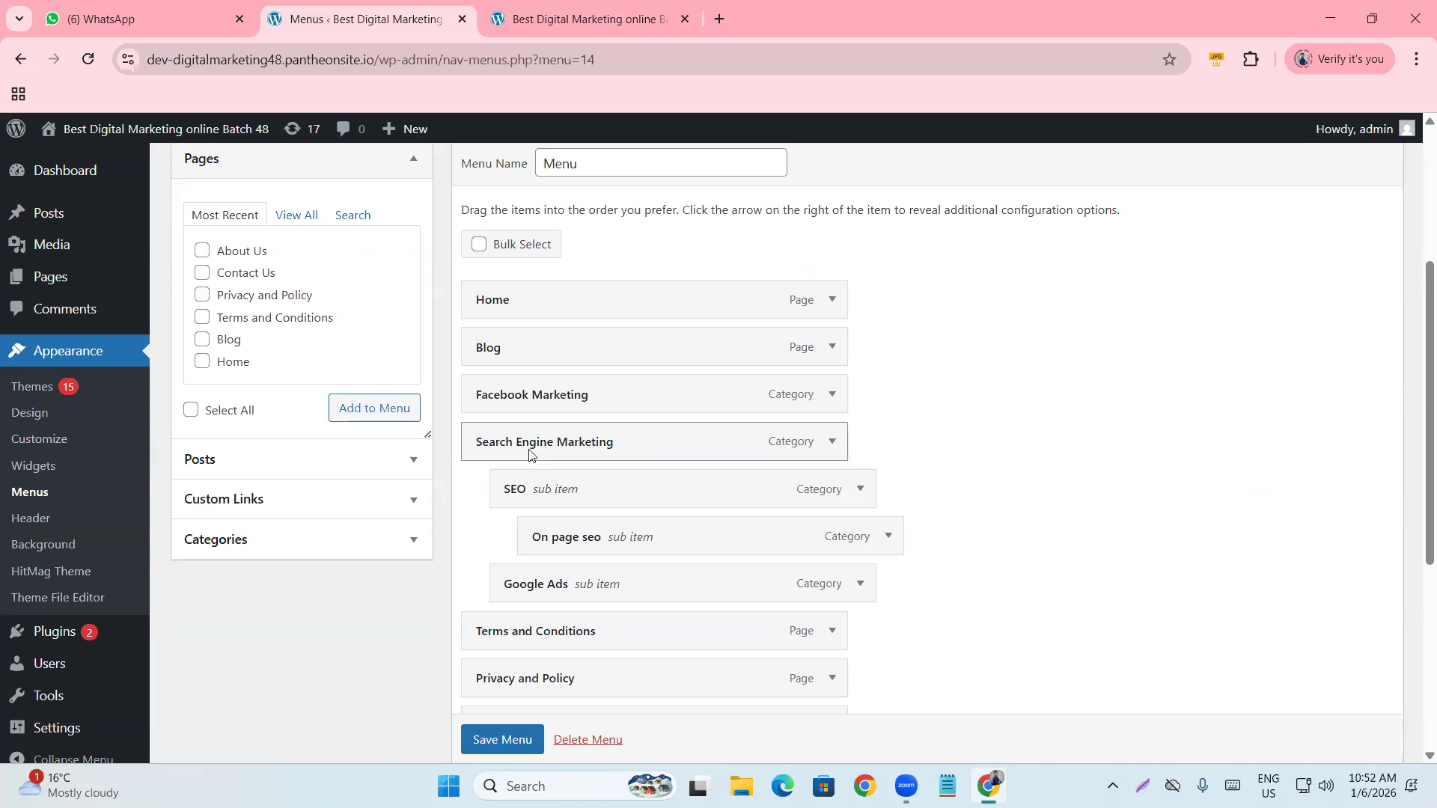
{"action": "left_click_drag", "start_coordinate": [562, 491], "coordinate": [588, 537]}
{"action": "mouse_move", "coordinate": [528, 592]}
{"action": "left_mouse_down"}
{"action": "mouse_move", "coordinate": [569, 591]}
{"action": "mouse_move", "coordinate": [524, 591]}
{"action": "left_mouse_up"}
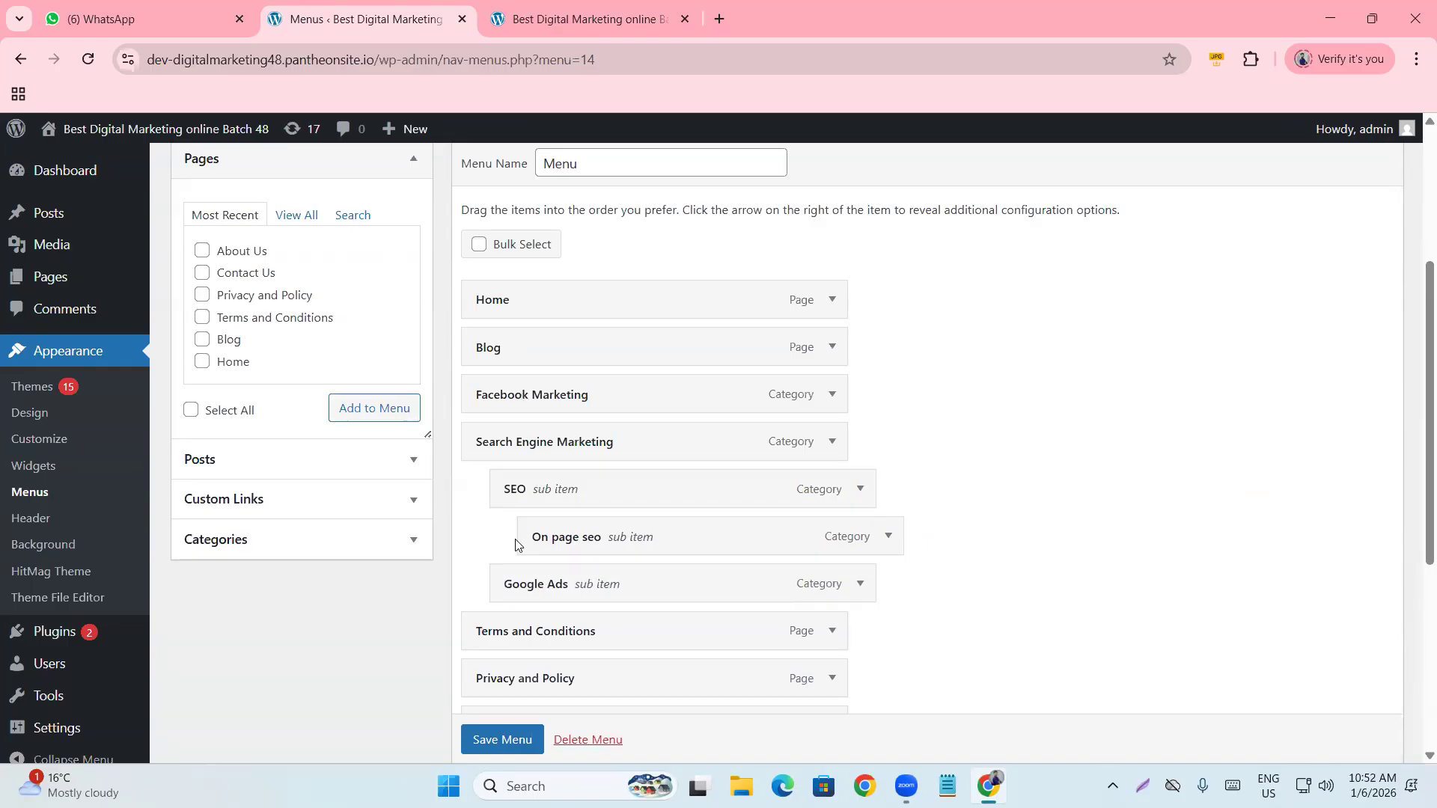
{"action": "scroll", "coordinate": [549, 475], "scroll_direction": "down", "scroll_amount": 4}
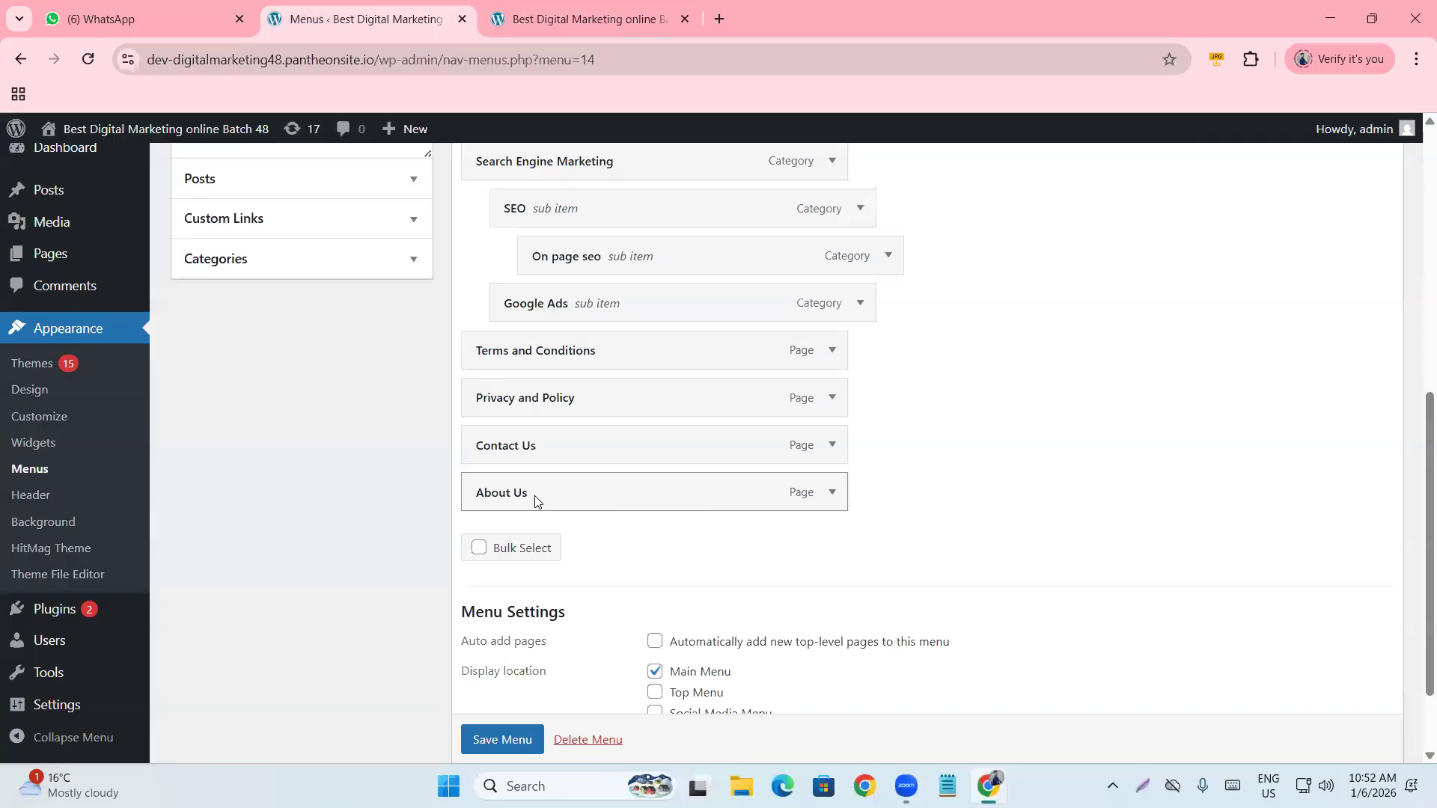
{"action": "scroll", "coordinate": [536, 500], "scroll_direction": "up", "scroll_amount": 3}
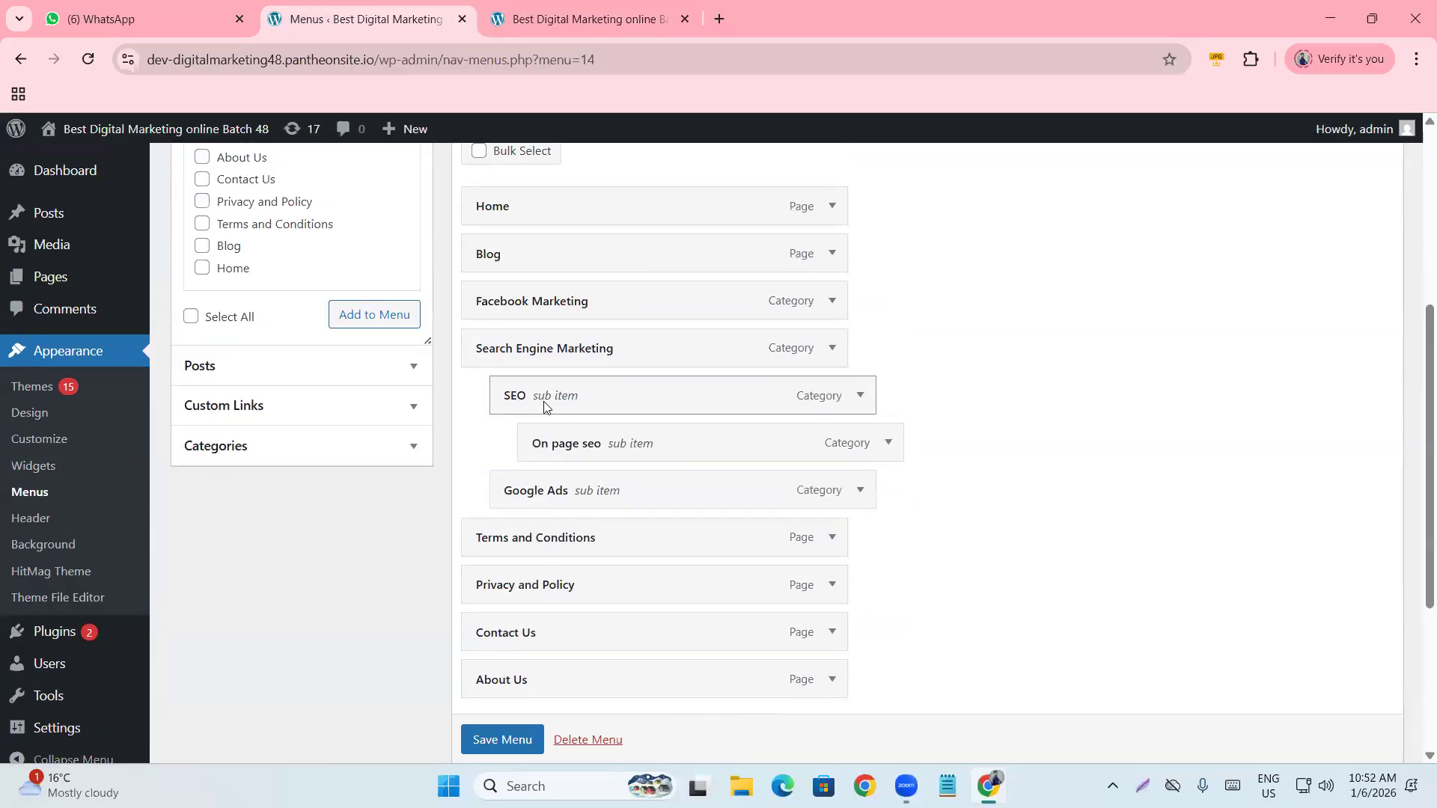
{"action": "mouse_move", "coordinate": [591, 446]}
{"action": "left_mouse_down"}
{"action": "mouse_move", "coordinate": [503, 447]}
{"action": "mouse_move", "coordinate": [613, 447]}
{"action": "mouse_move", "coordinate": [587, 447]}
{"action": "left_mouse_up"}
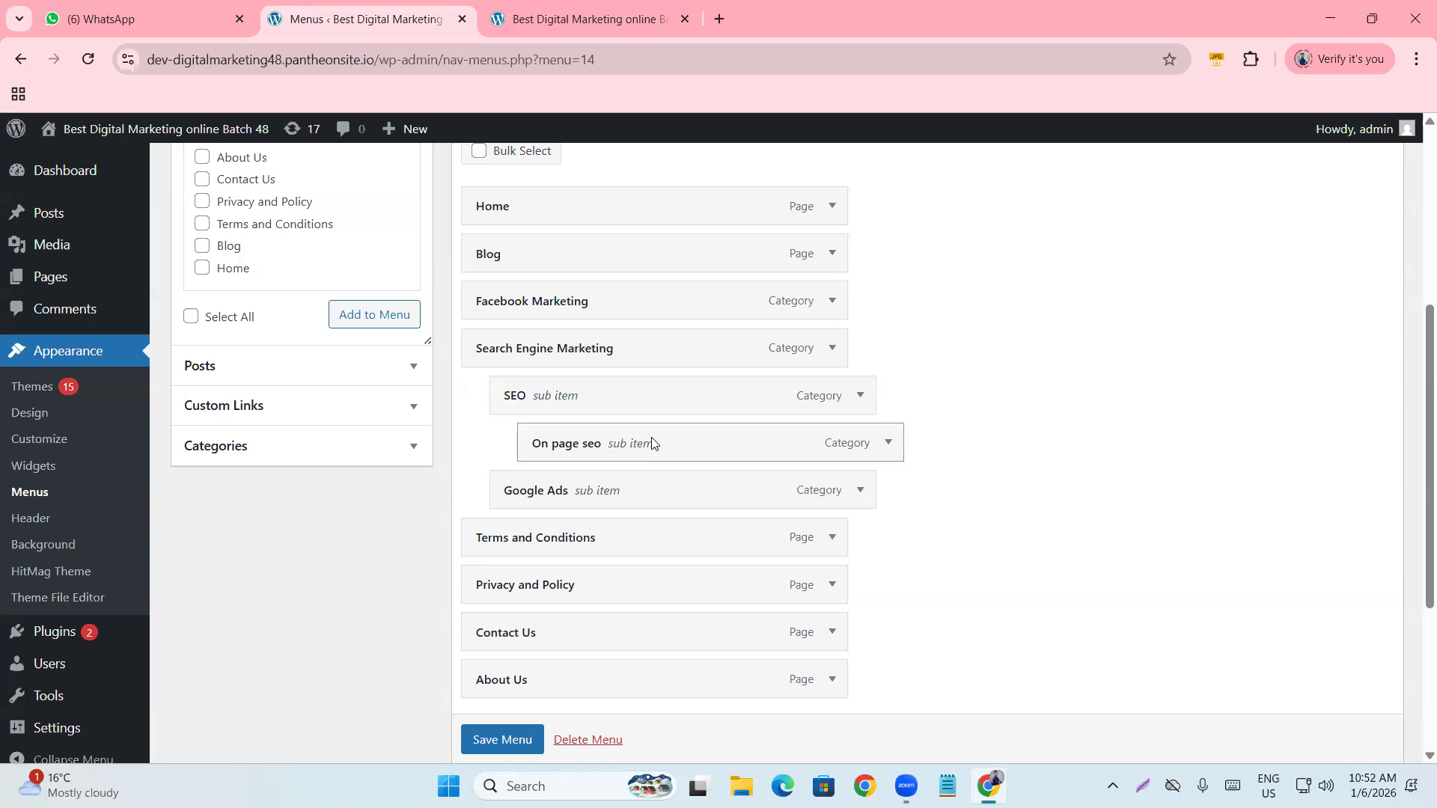
Save the menu and reload the live site to check the navigation.
{"action": "scroll", "coordinate": [664, 397], "scroll_direction": "down", "scroll_amount": 4}
{"action": "scroll", "coordinate": [609, 459], "scroll_direction": "up", "scroll_amount": 8}
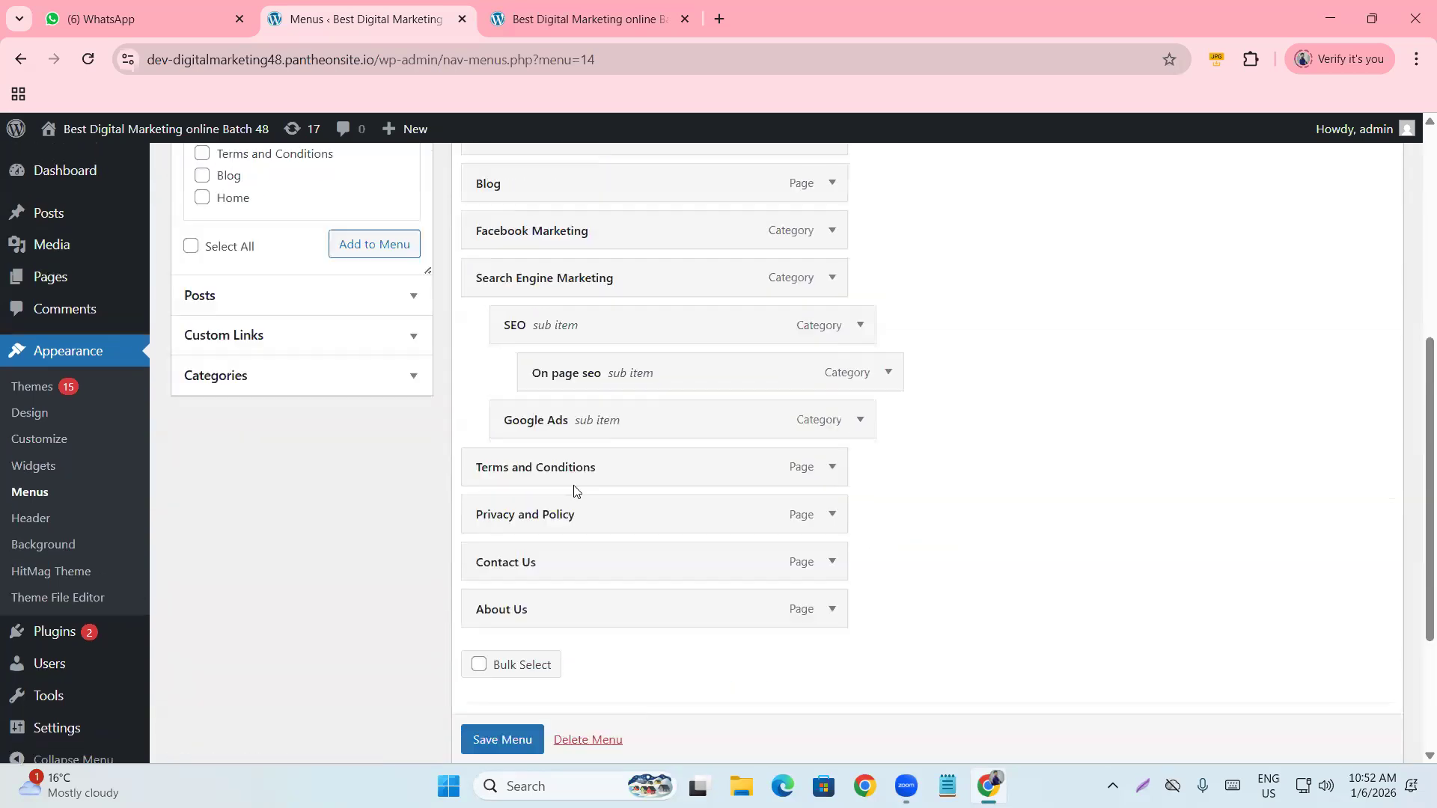
{"action": "scroll", "coordinate": [622, 504], "scroll_direction": "down", "scroll_amount": 5}
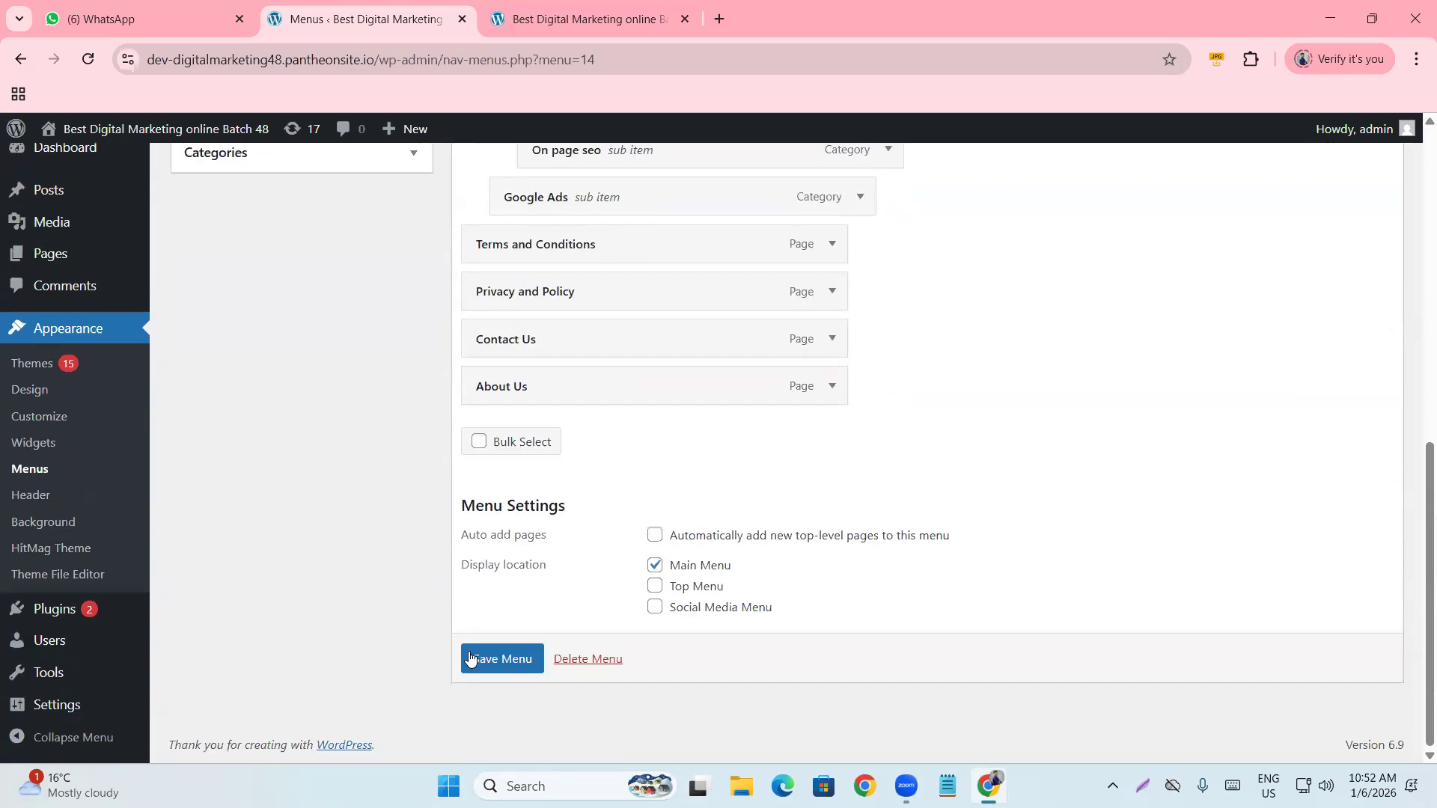
{"action": "left_click", "coordinate": [507, 661]}
{"action": "left_click", "coordinate": [591, 21]}
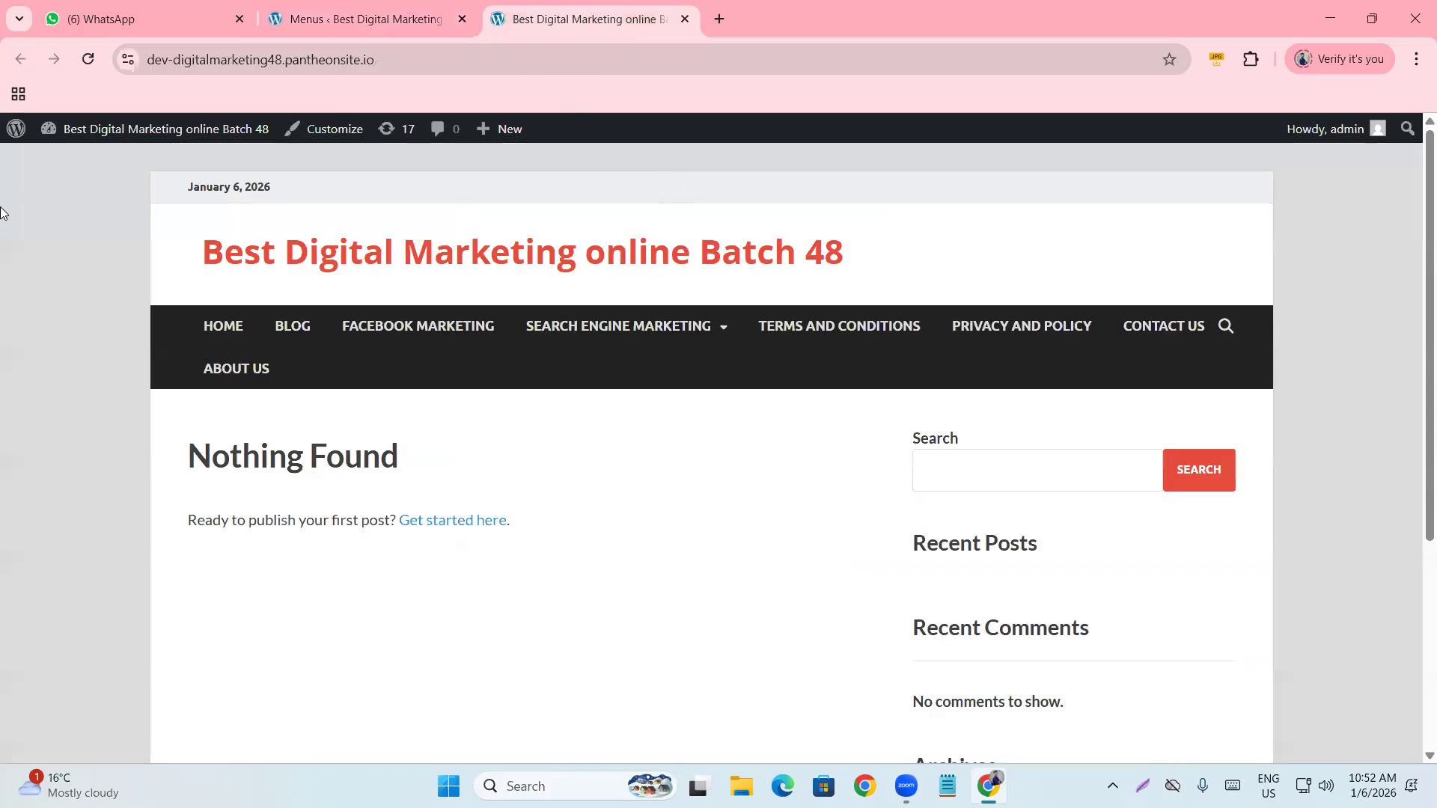
{"action": "left_click", "coordinate": [88, 59]}
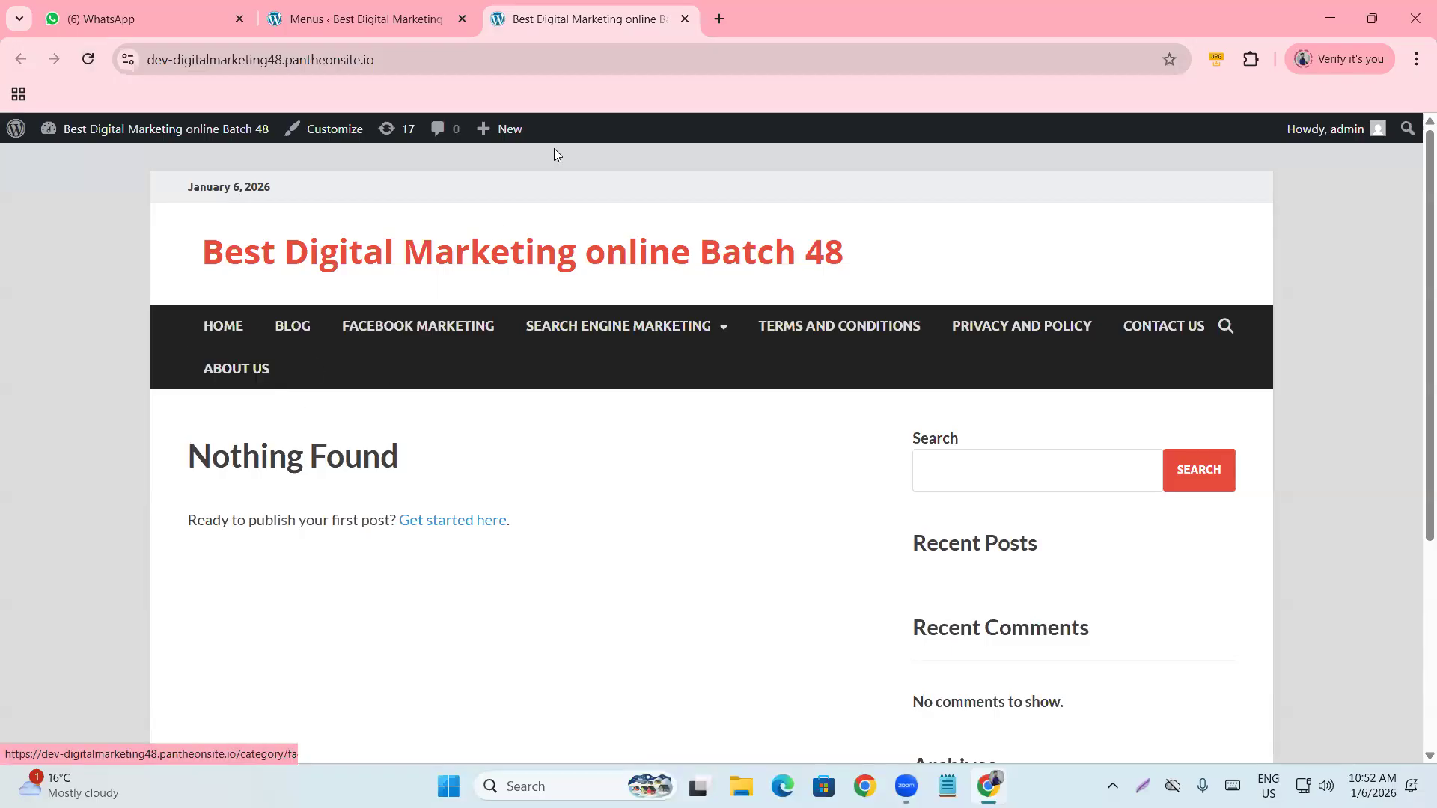
Remove the About Us item from the menu and save the change.
{"action": "left_click", "coordinate": [394, 9]}
{"action": "scroll", "coordinate": [446, 437], "scroll_direction": "down", "scroll_amount": 9}
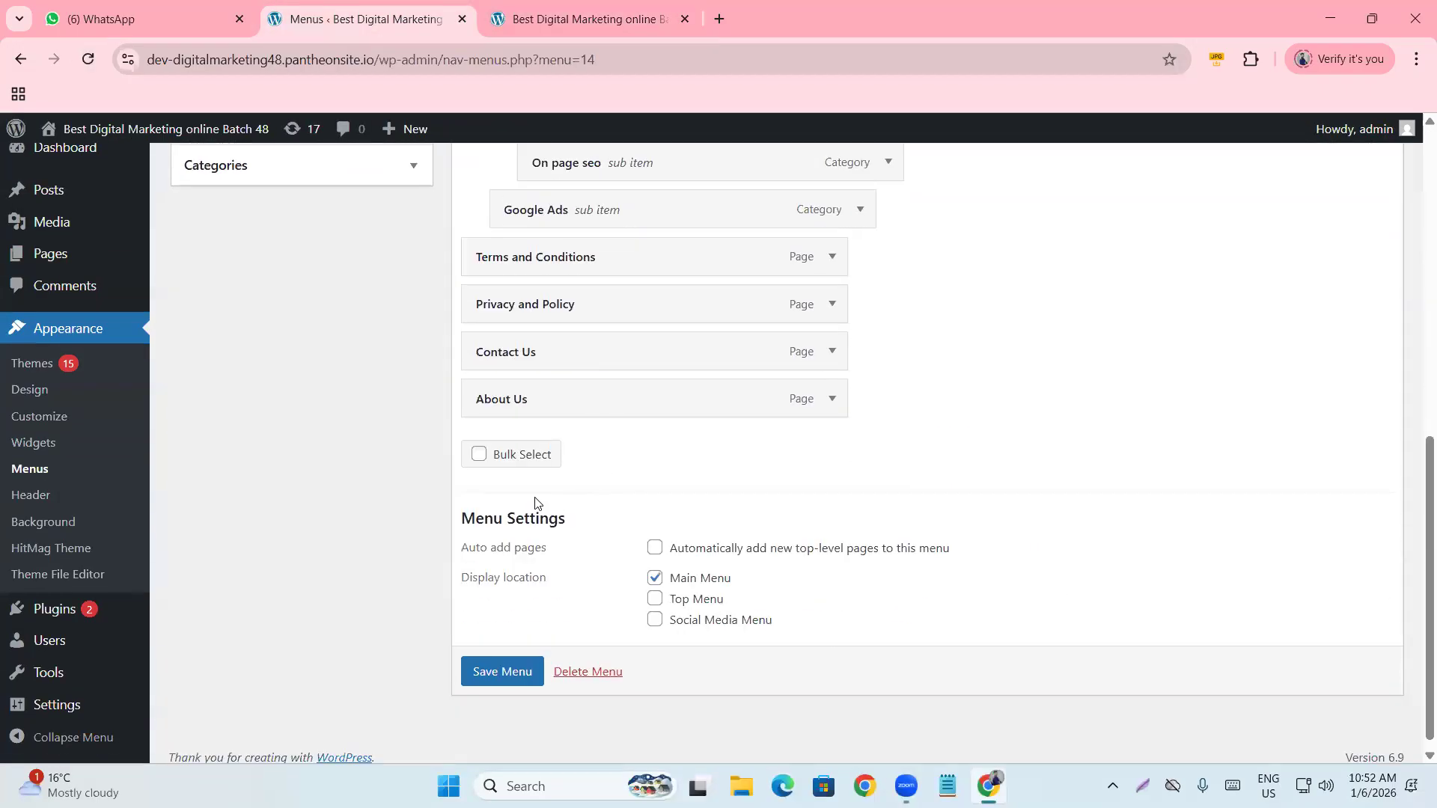
{"action": "left_click", "coordinate": [832, 402]}
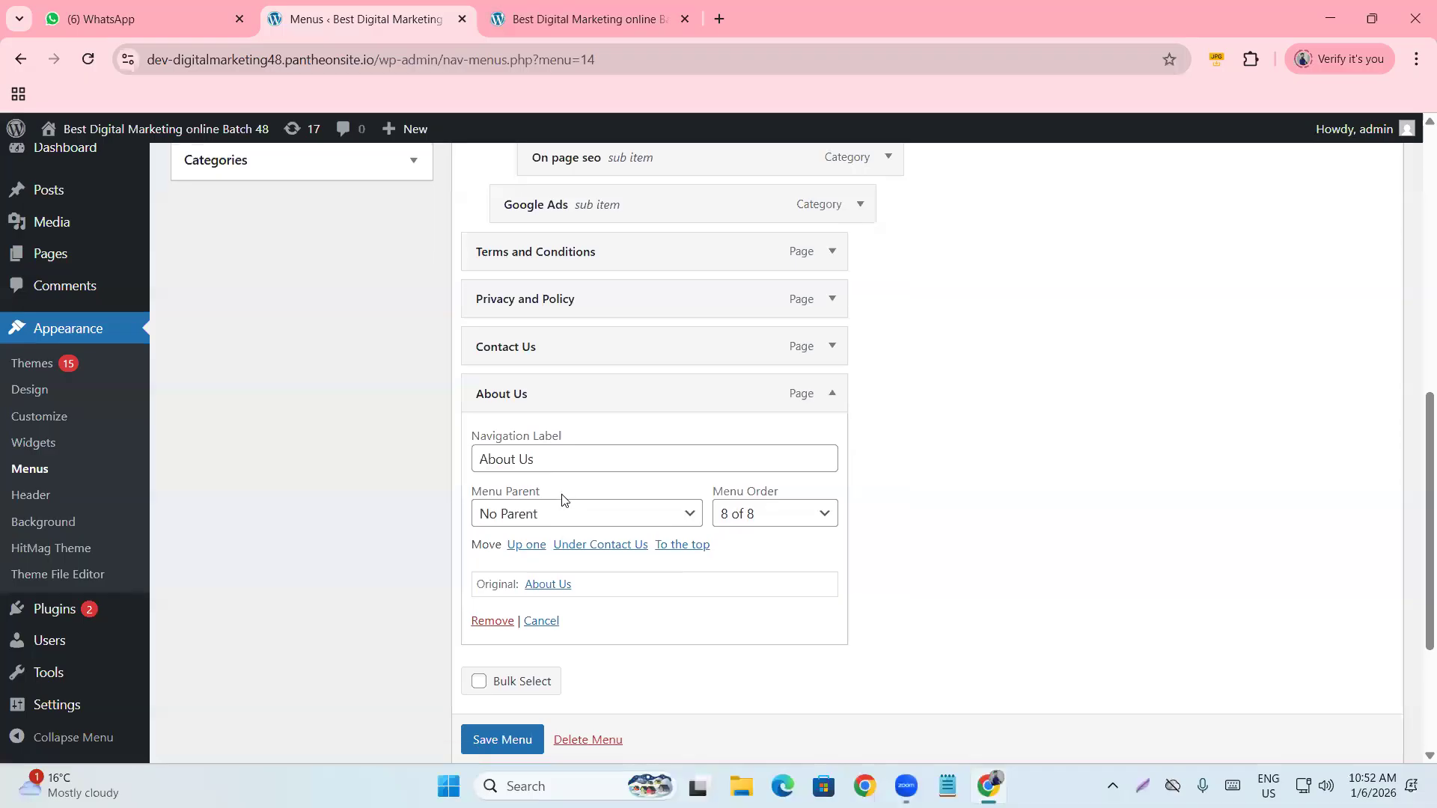
{"action": "scroll", "coordinate": [561, 500], "scroll_direction": "down", "scroll_amount": 1}
{"action": "left_click", "coordinate": [489, 534]}
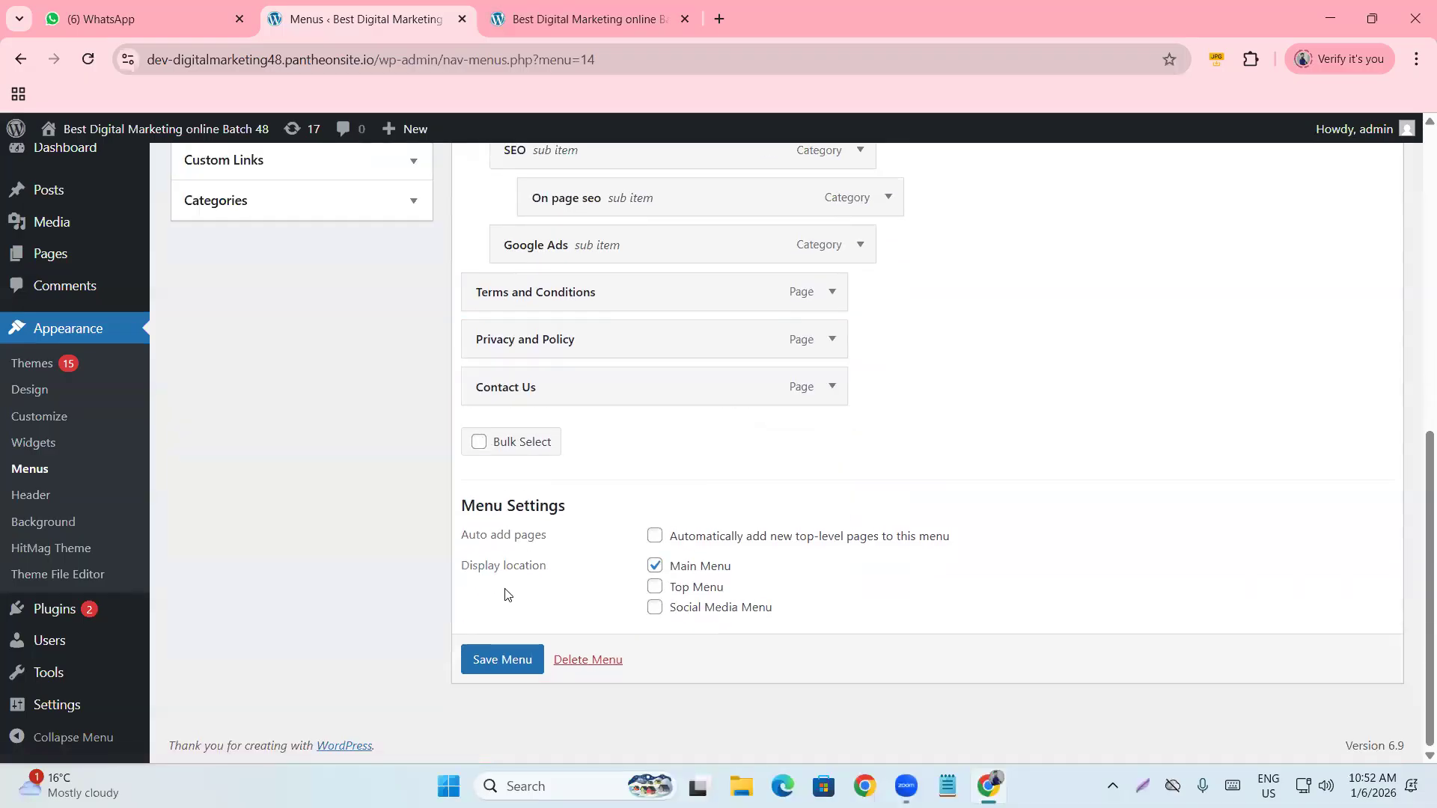
{"action": "left_click", "coordinate": [506, 661]}
{"action": "left_click", "coordinate": [584, 18]}
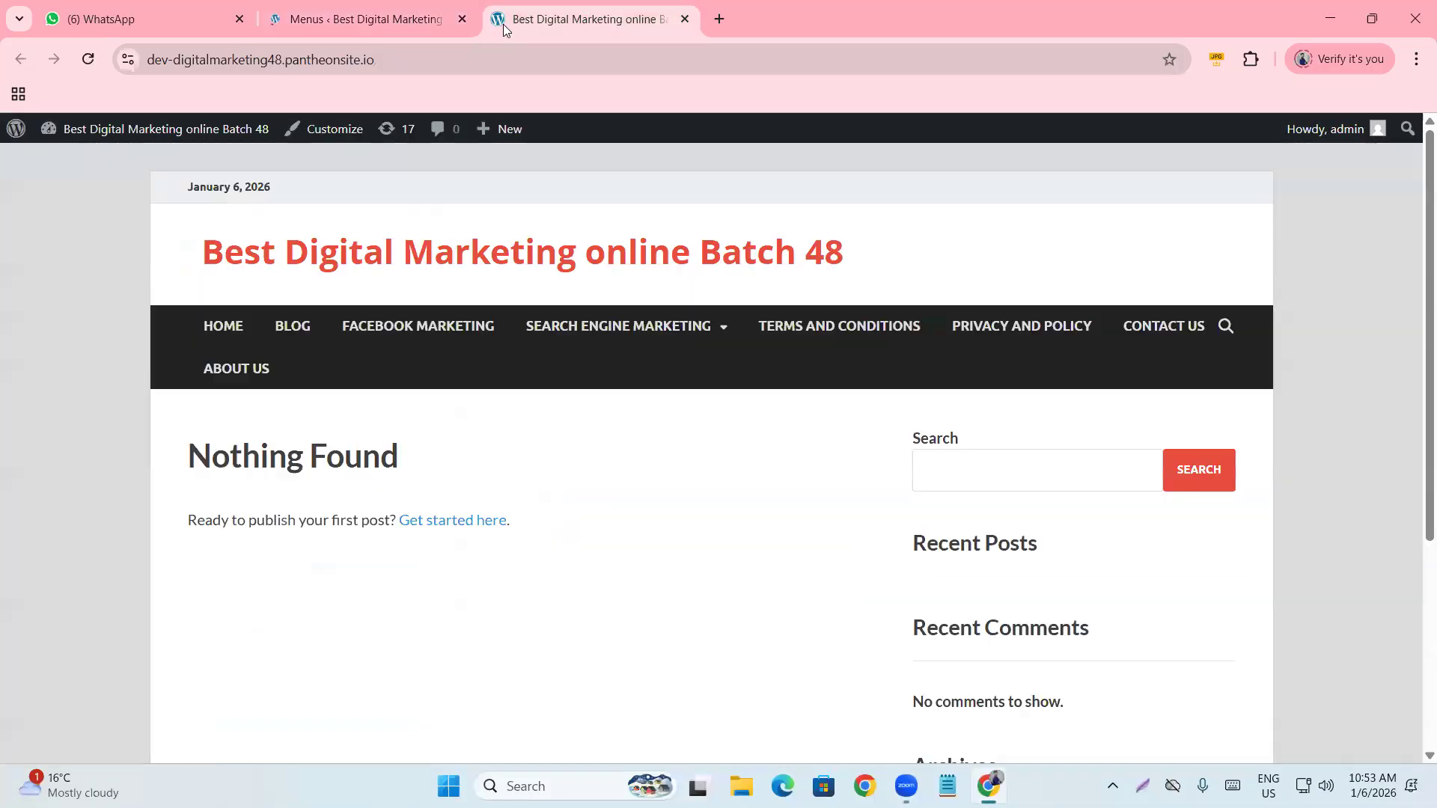
Reload the live site, save the menu once more, and recheck the navigation.
{"action": "left_click", "coordinate": [90, 61]}
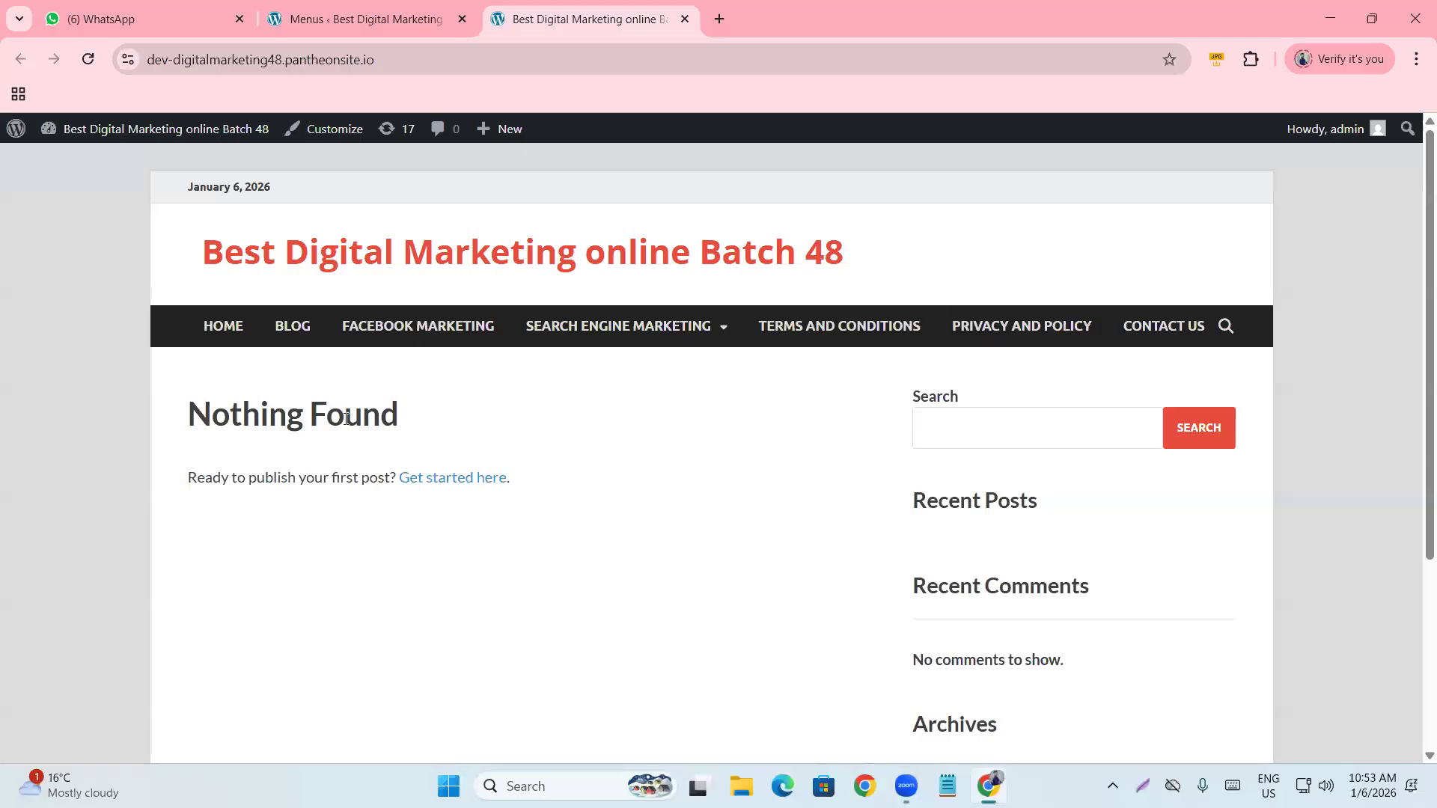
{"action": "left_click", "coordinate": [341, 6]}
{"action": "scroll", "coordinate": [267, 253], "scroll_direction": "down", "scroll_amount": 7}
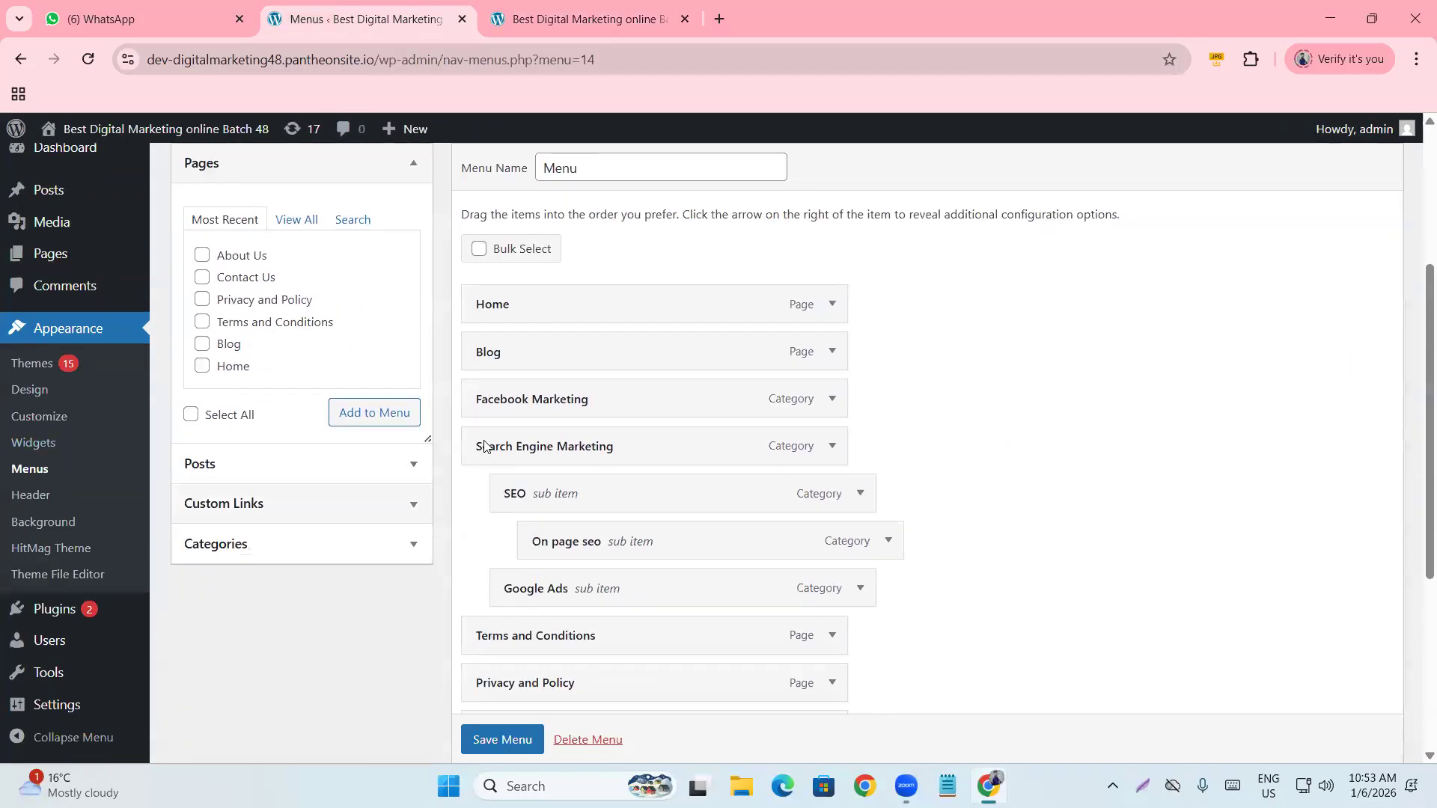
{"action": "left_click", "coordinate": [500, 658]}
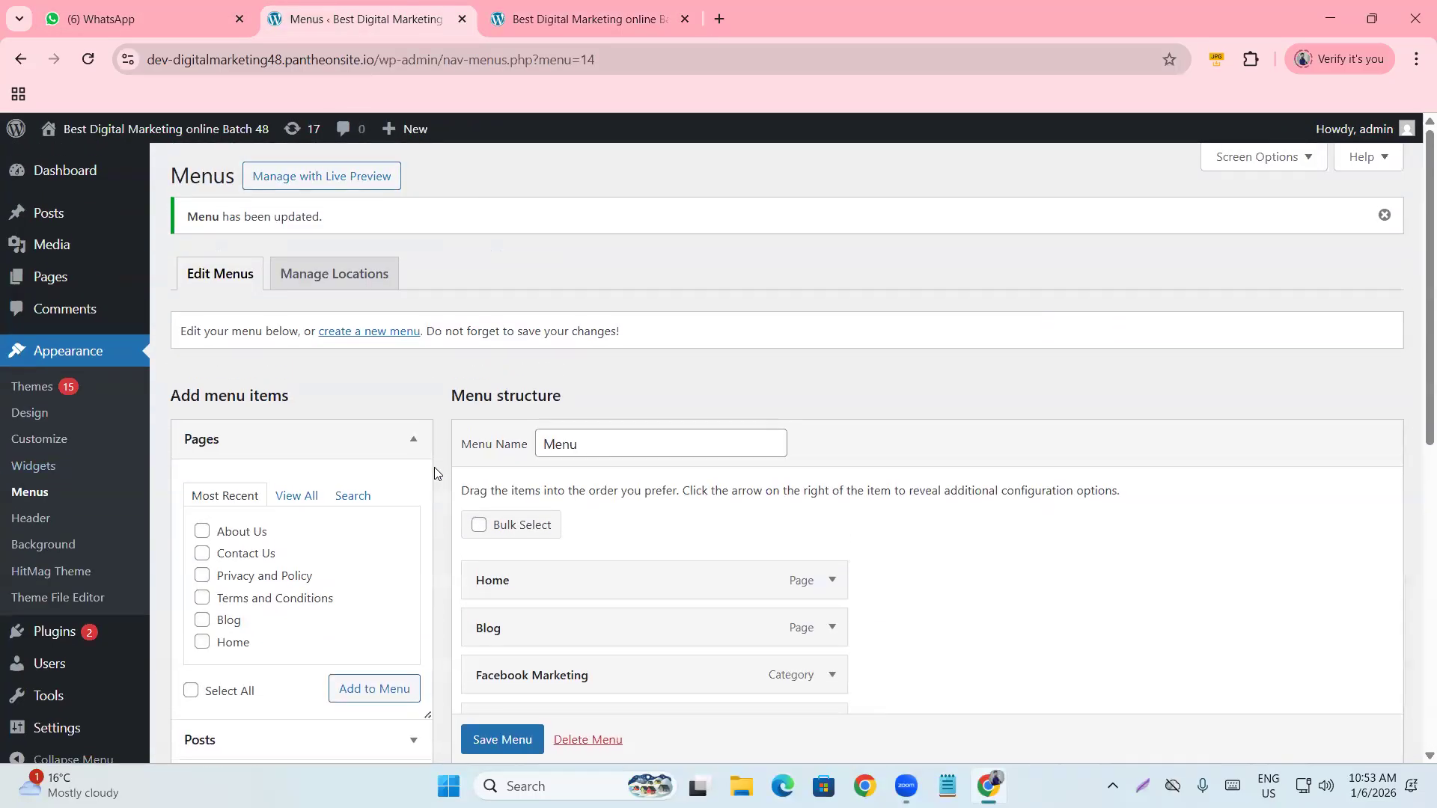
{"action": "left_click", "coordinate": [621, 6]}
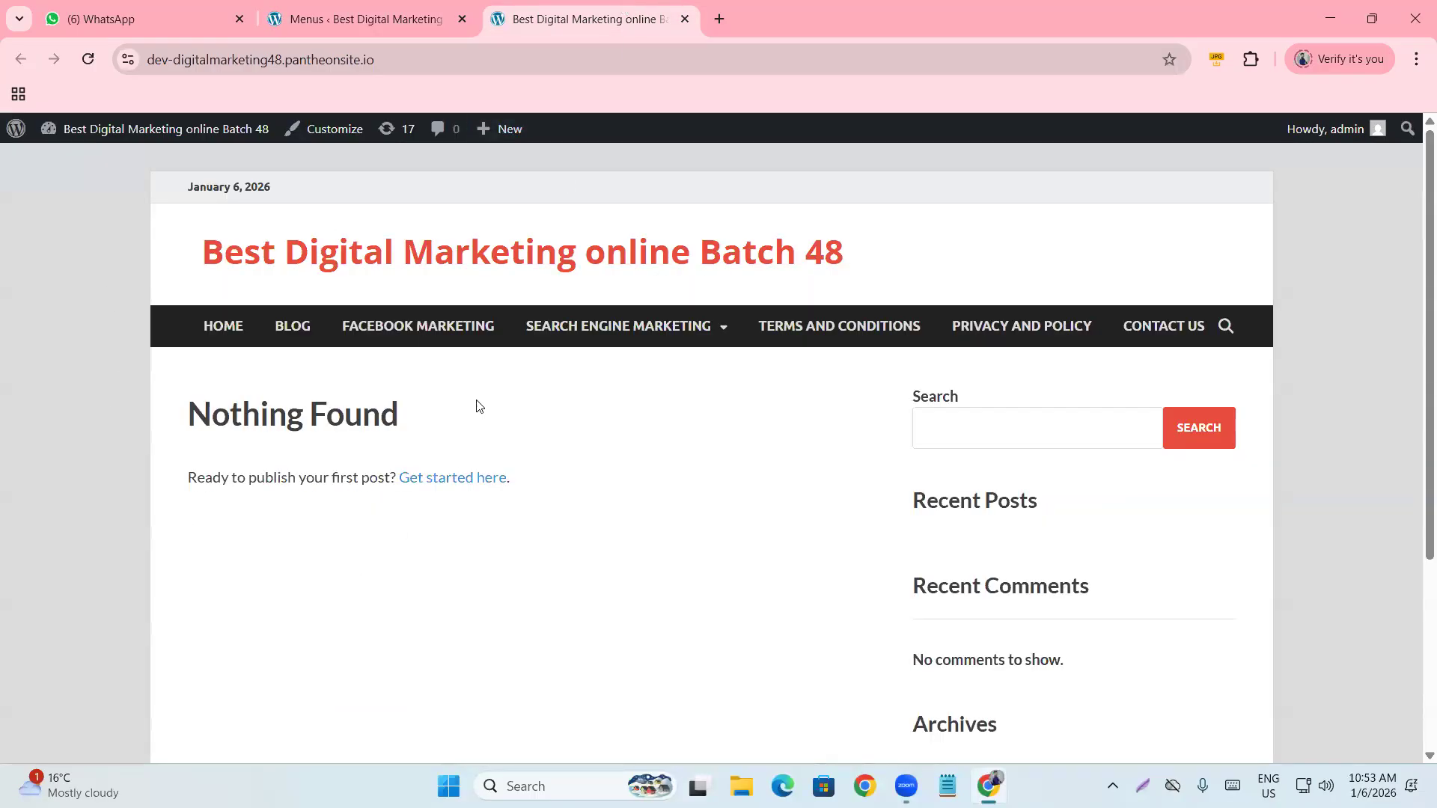
Look over the front page's 'Nothing Found' content, then go back to the Menus editor.
{"action": "scroll", "coordinate": [384, 515], "scroll_direction": "down", "scroll_amount": 3}
{"action": "scroll", "coordinate": [432, 618], "scroll_direction": "up", "scroll_amount": 3}
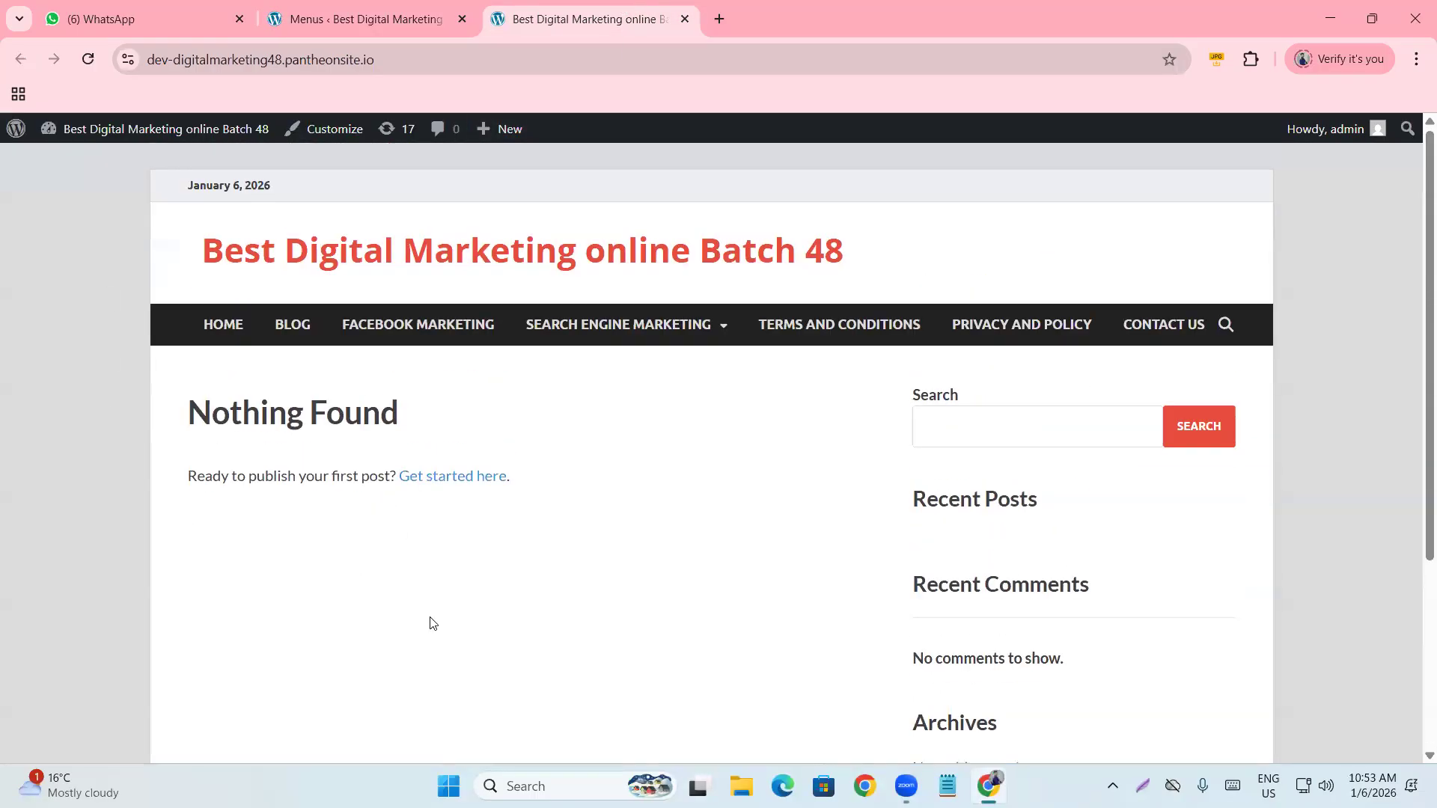
{"action": "scroll", "coordinate": [528, 486], "scroll_direction": "down", "scroll_amount": 3}
{"action": "scroll", "coordinate": [431, 448], "scroll_direction": "up", "scroll_amount": 3}
{"action": "left_click_drag", "start_coordinate": [188, 416], "coordinate": [491, 416]}
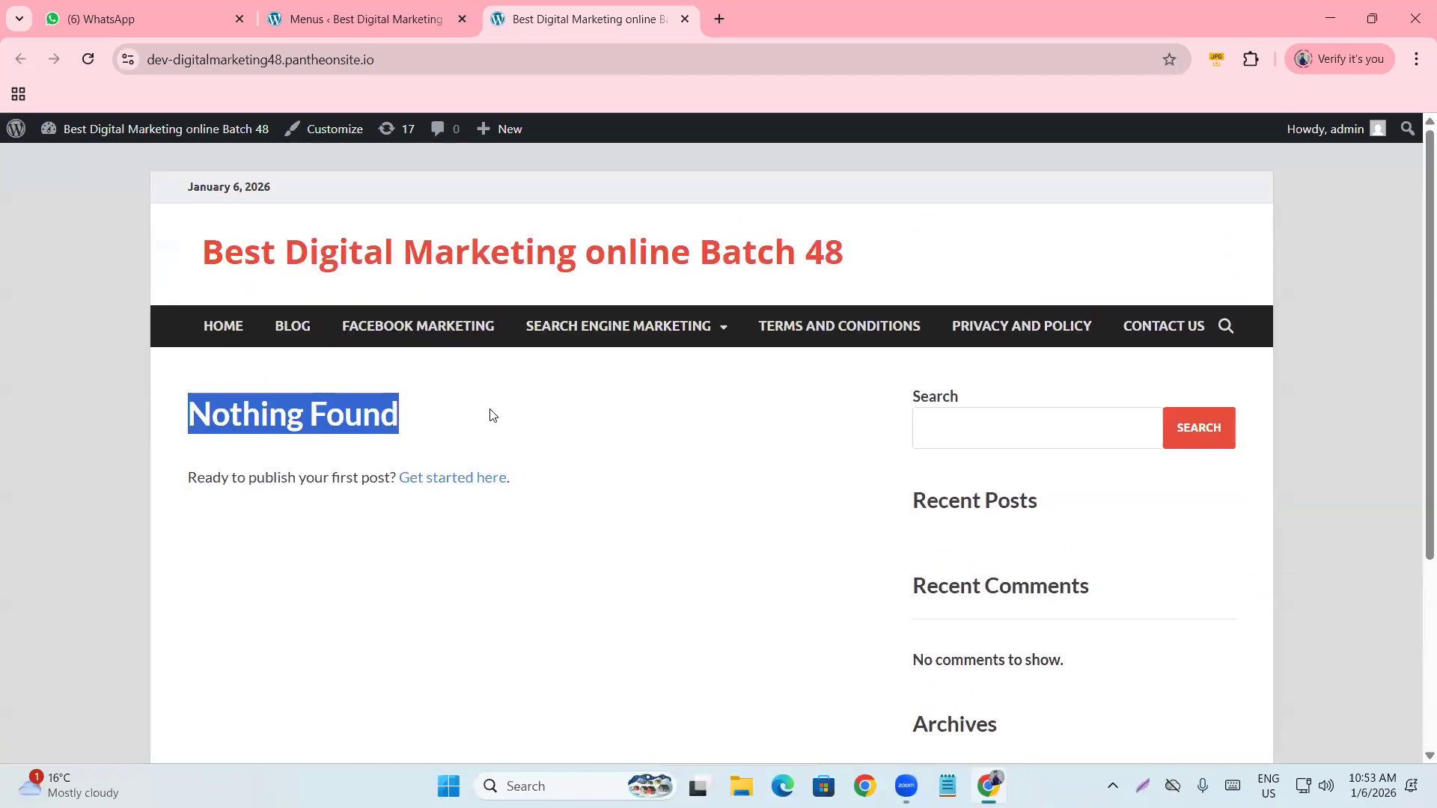
{"action": "left_click", "coordinate": [564, 431]}
{"action": "scroll", "coordinate": [587, 442], "scroll_direction": "down", "scroll_amount": 3}
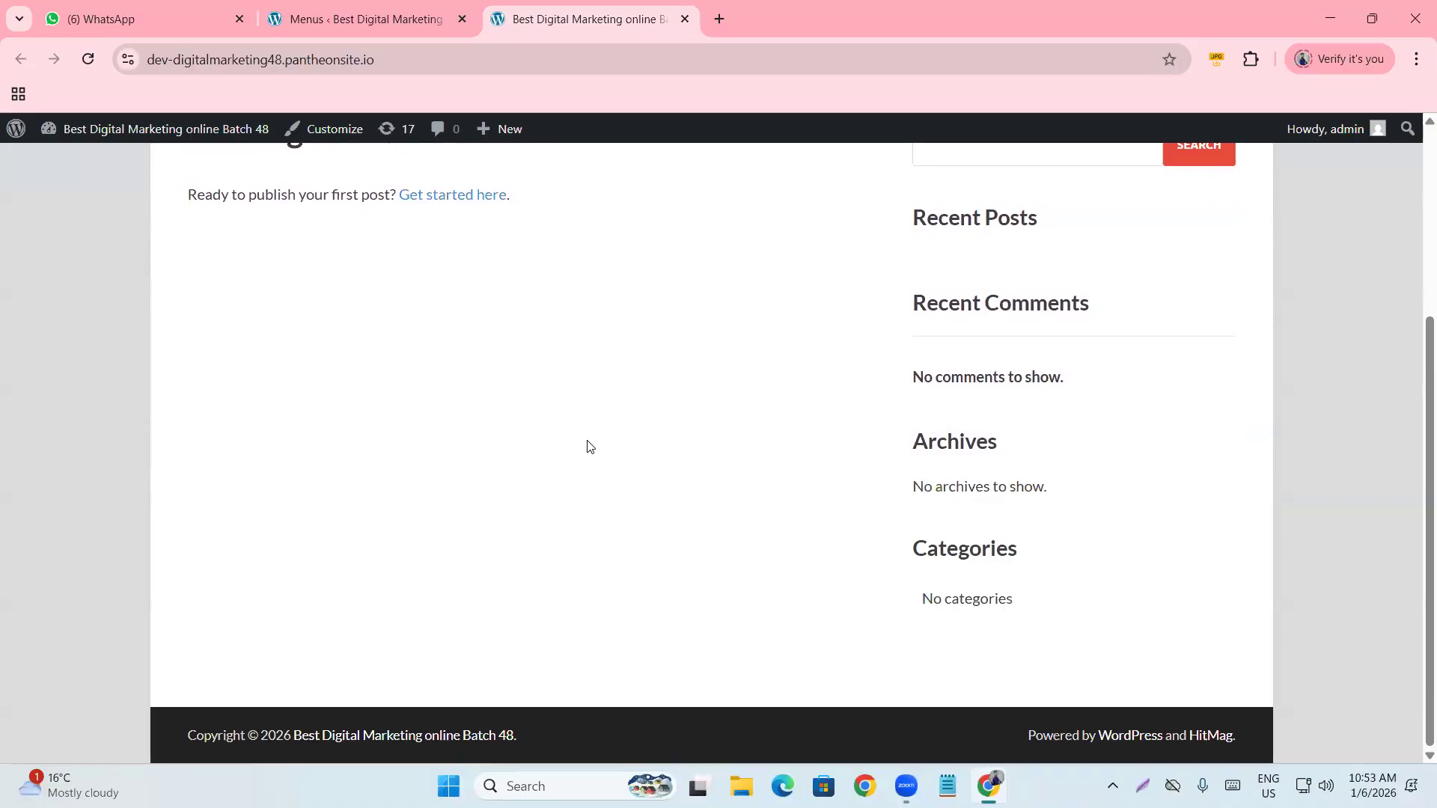
{"action": "scroll", "coordinate": [587, 447], "scroll_direction": "up", "scroll_amount": 3}
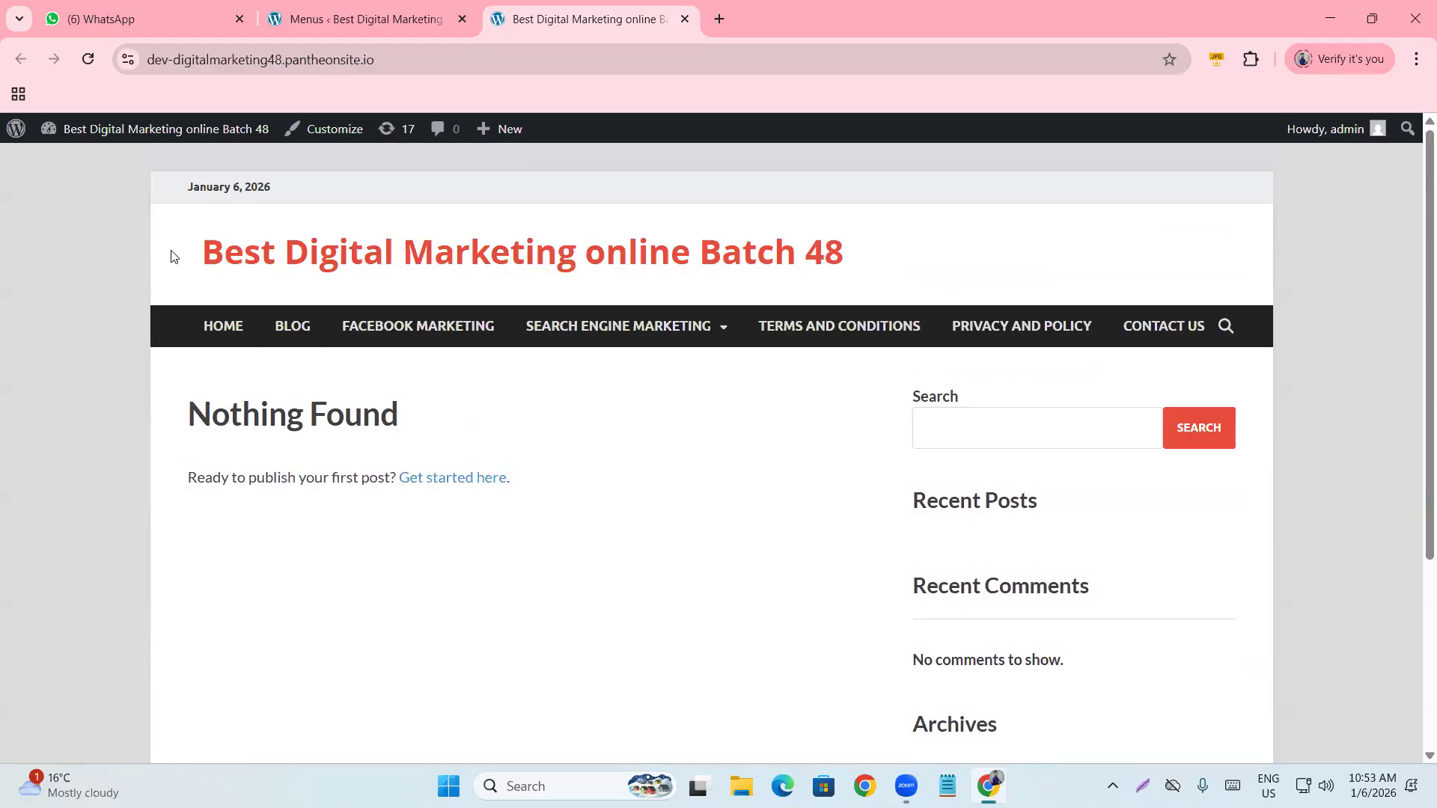
{"action": "scroll", "coordinate": [494, 459], "scroll_direction": "down", "scroll_amount": 3}
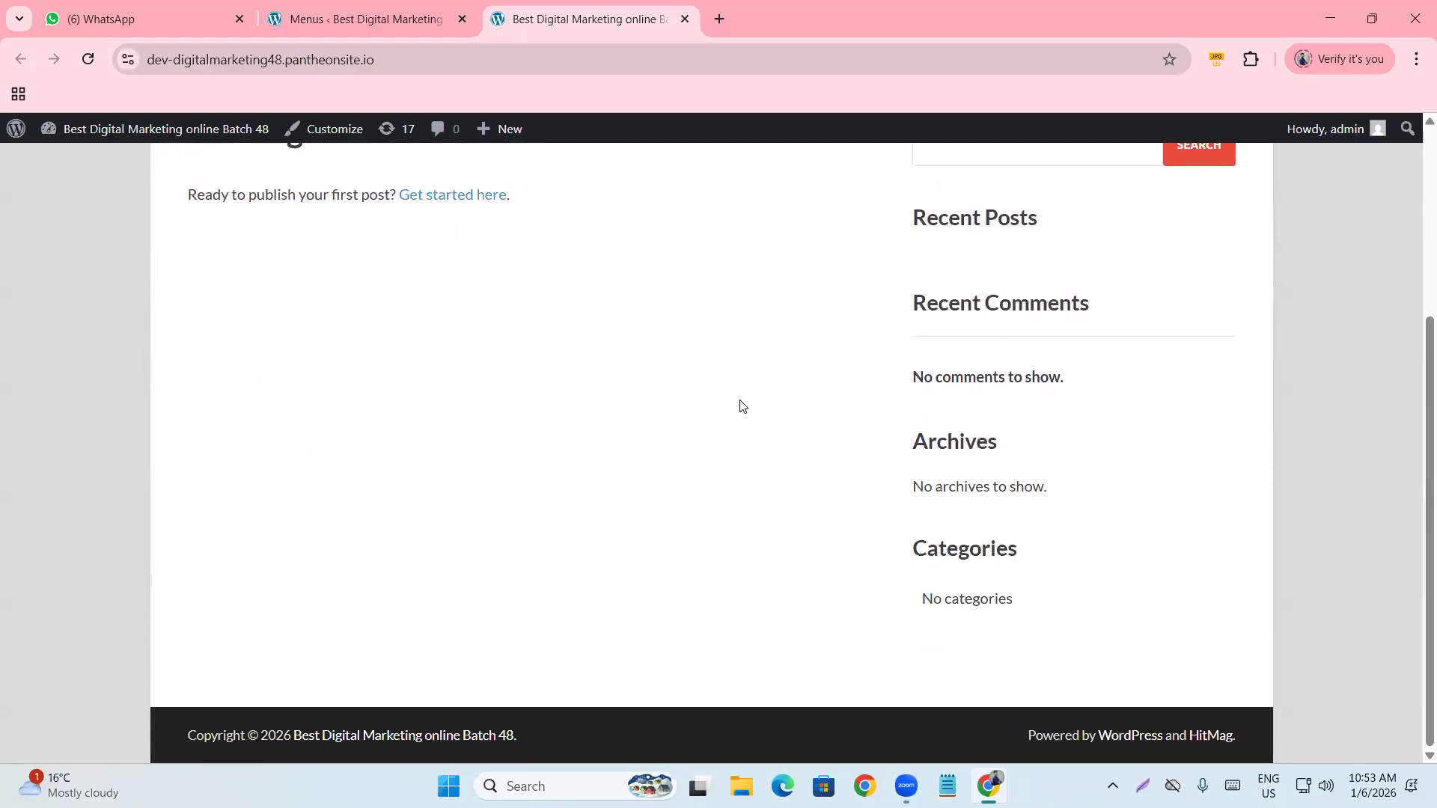
{"action": "scroll", "coordinate": [741, 404], "scroll_direction": "up", "scroll_amount": 3}
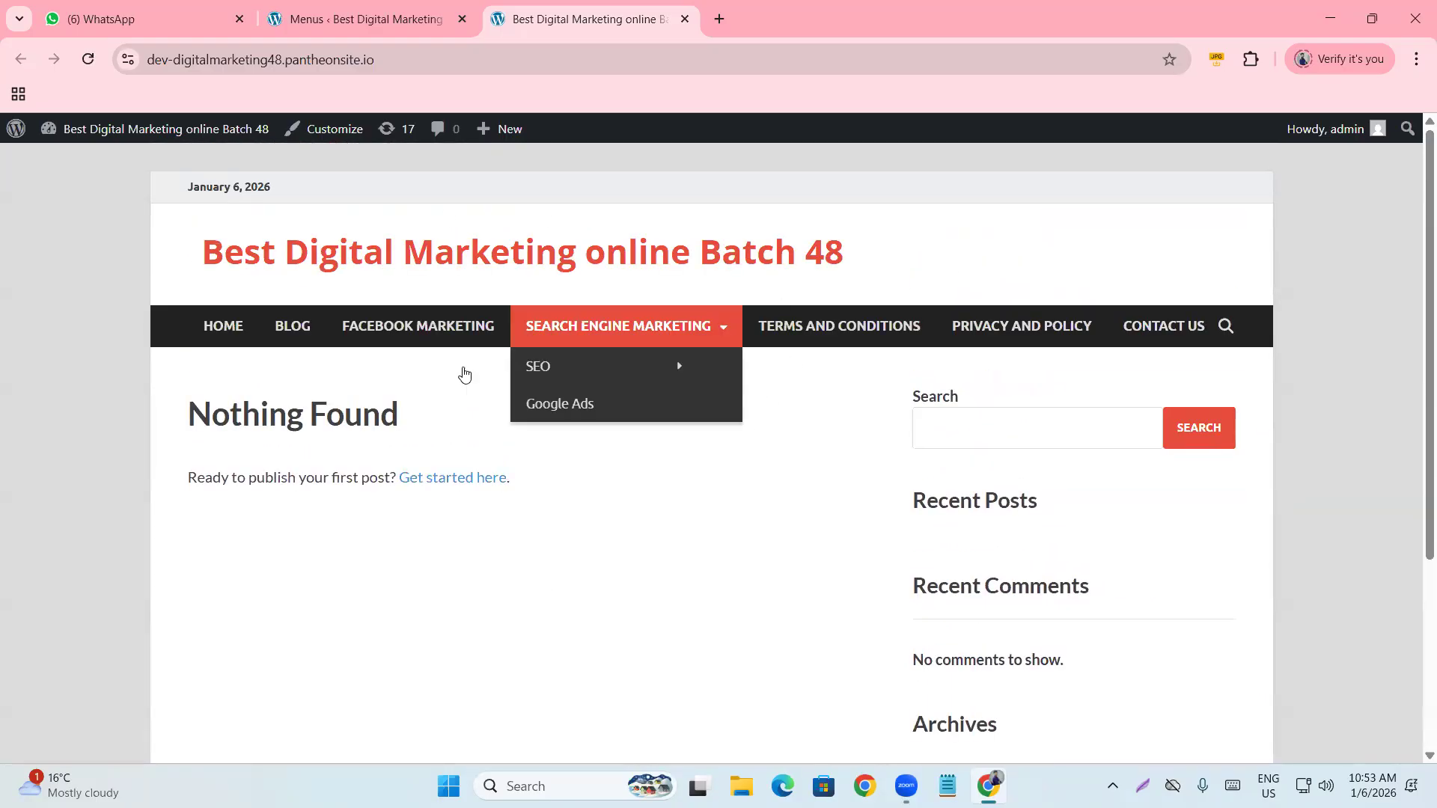
{"action": "scroll", "coordinate": [419, 449], "scroll_direction": "down", "scroll_amount": 3}
{"action": "scroll", "coordinate": [567, 434], "scroll_direction": "up", "scroll_amount": 3}
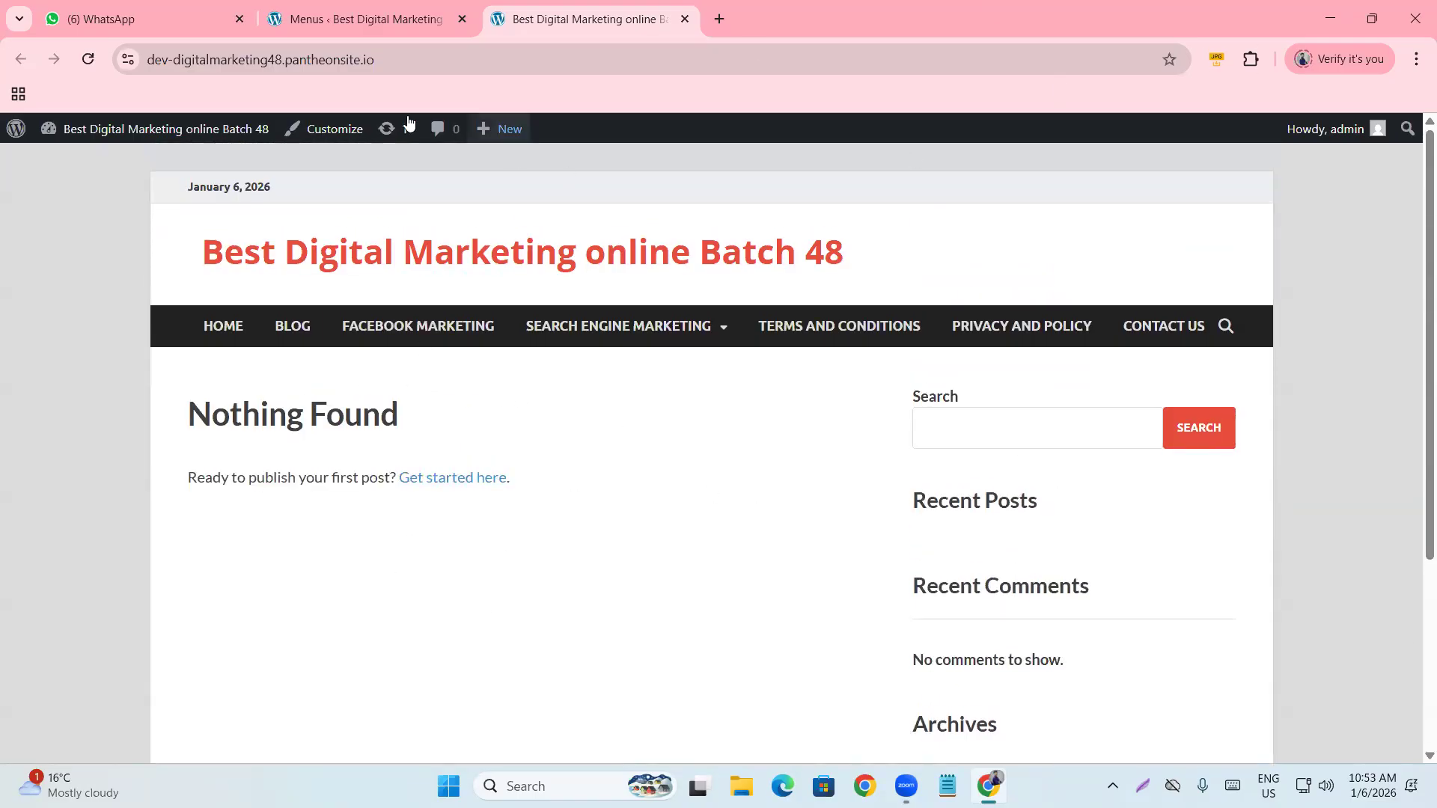
{"action": "left_click", "coordinate": [409, 31]}
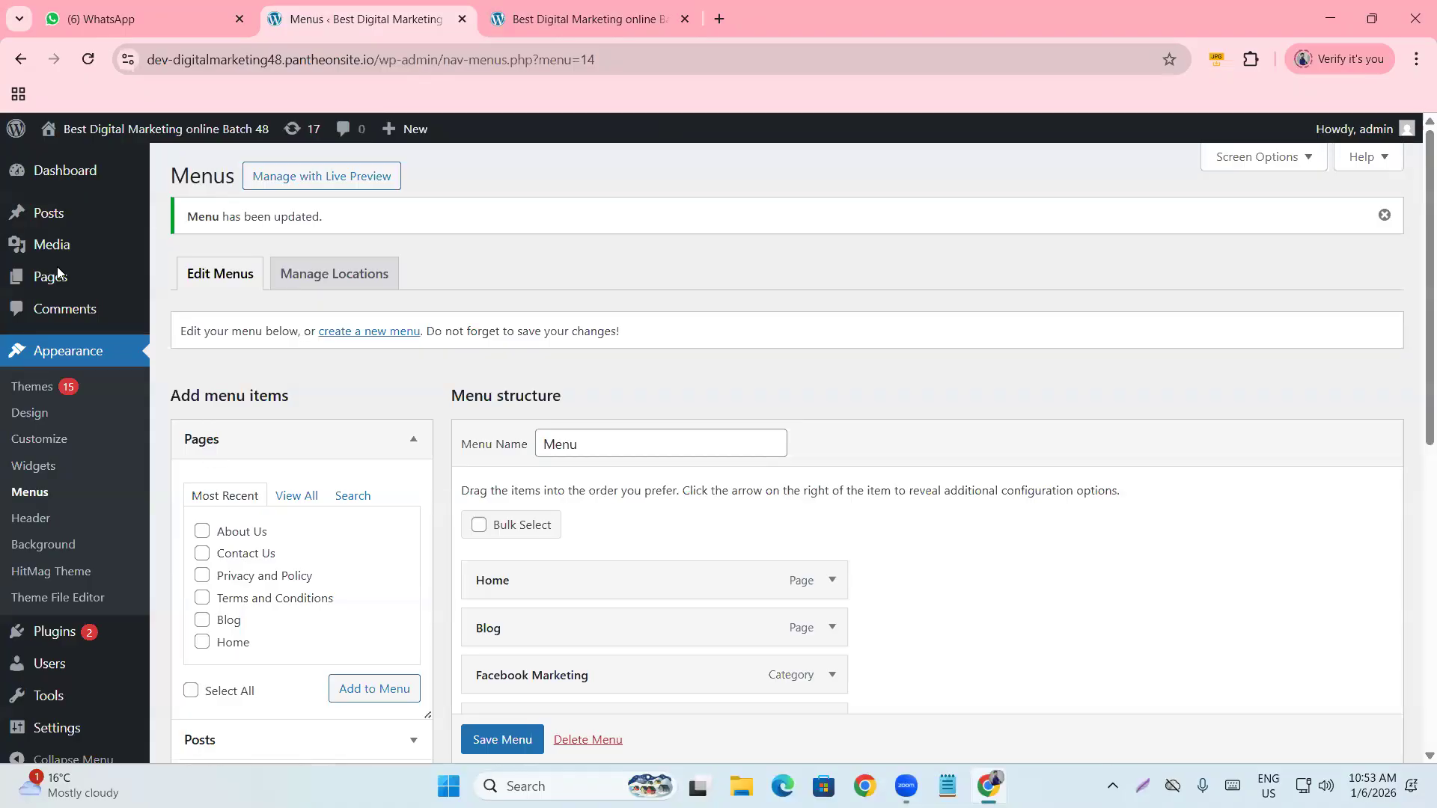
Create a new blog post from Posts > Add Post.
{"action": "mouse_move", "coordinate": [41, 218]}
{"action": "left_click", "coordinate": [206, 245]}
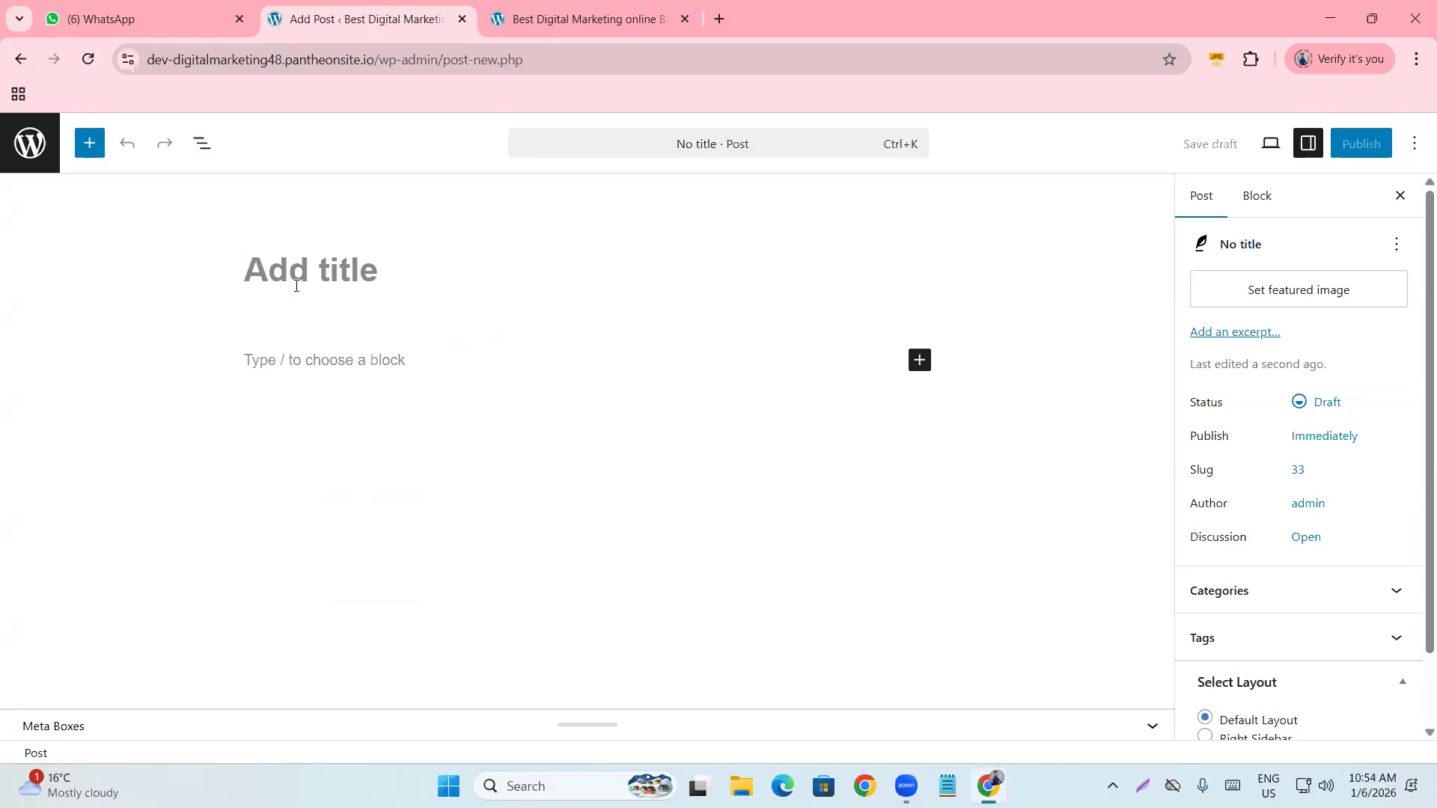
Enter 'How To learn Google ads from Youtube' as the post title.
{"action": "type", "text": "How T"}
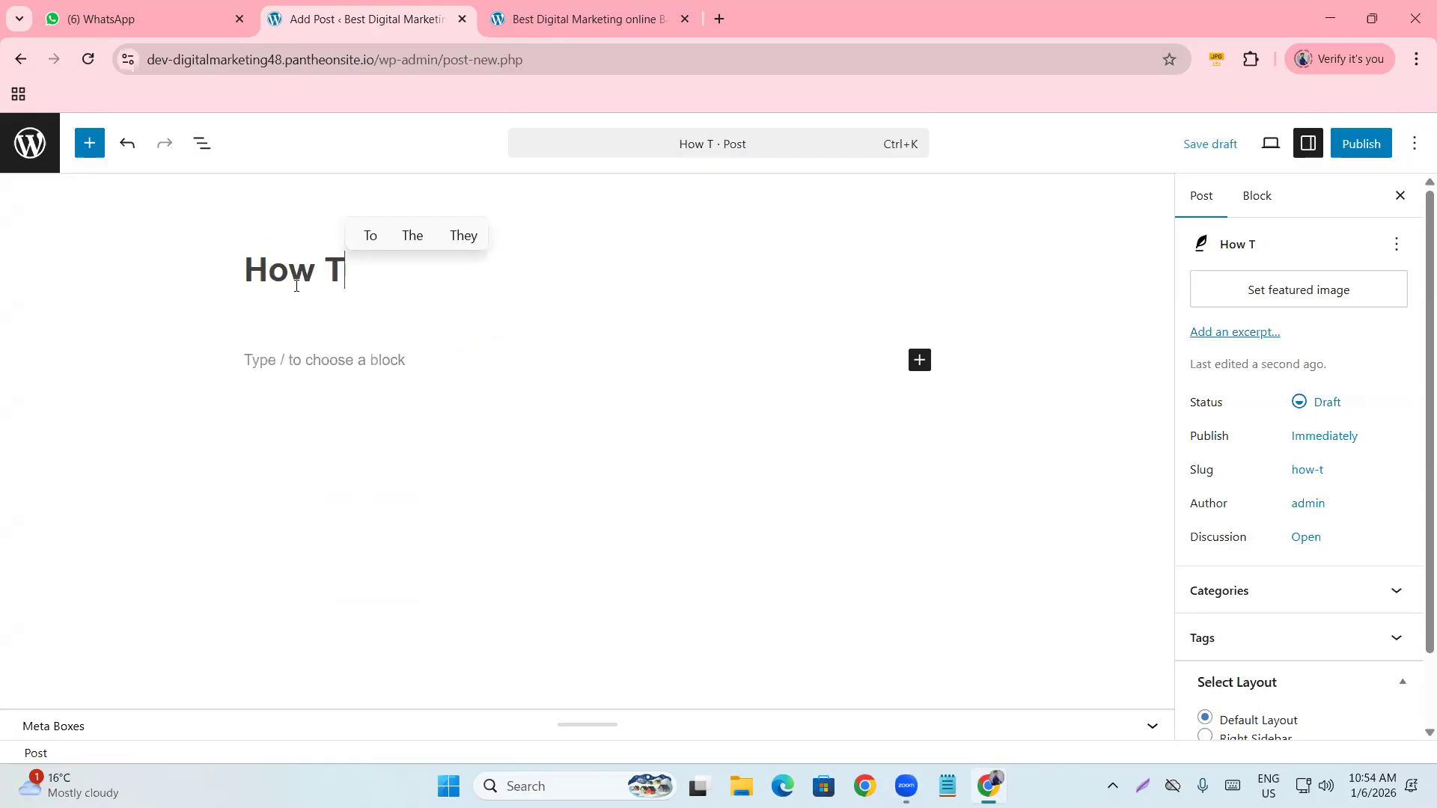
{"action": "type", "text": "o learn"}
{"action": "key", "text": "BackSpace"}
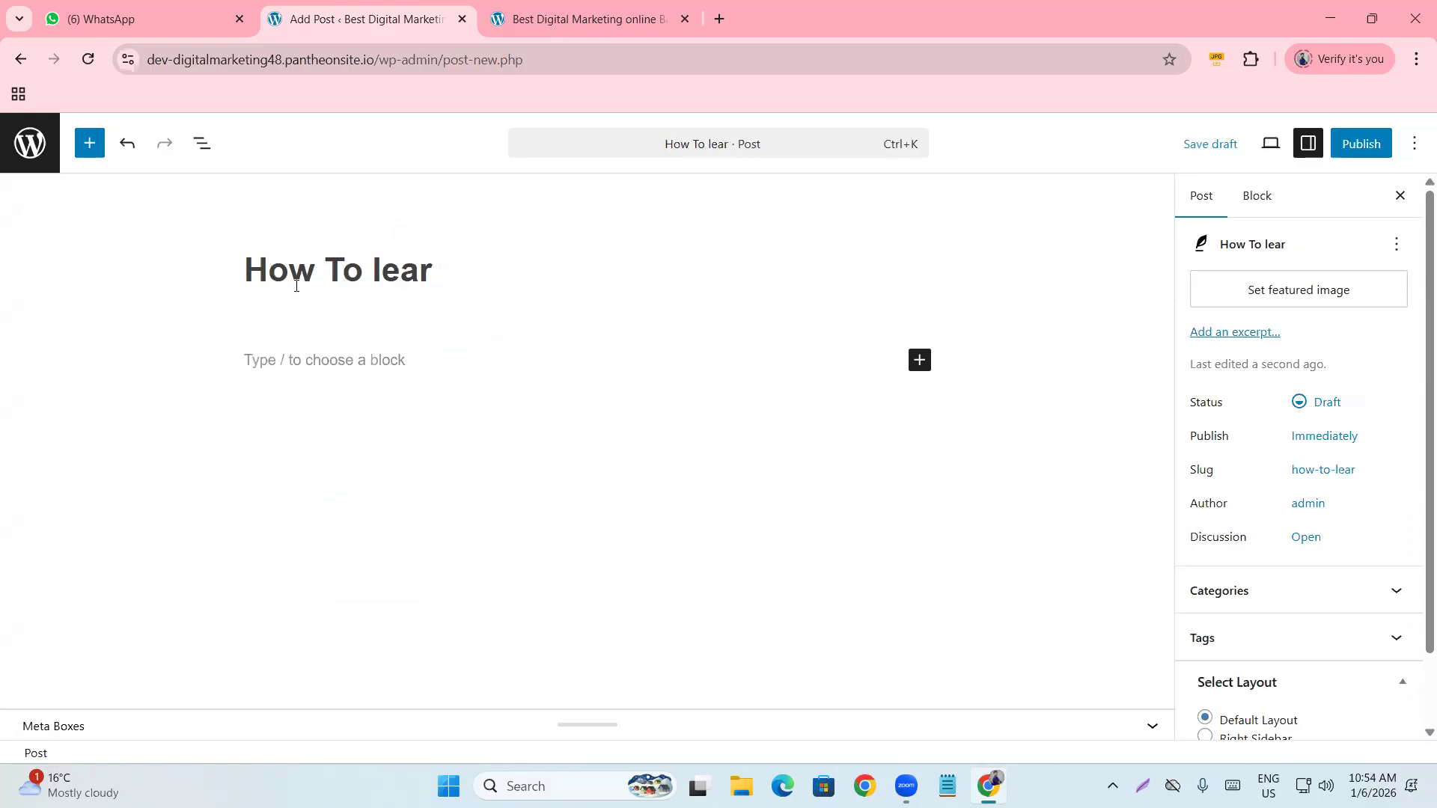
{"action": "type", "text": "n Goog"}
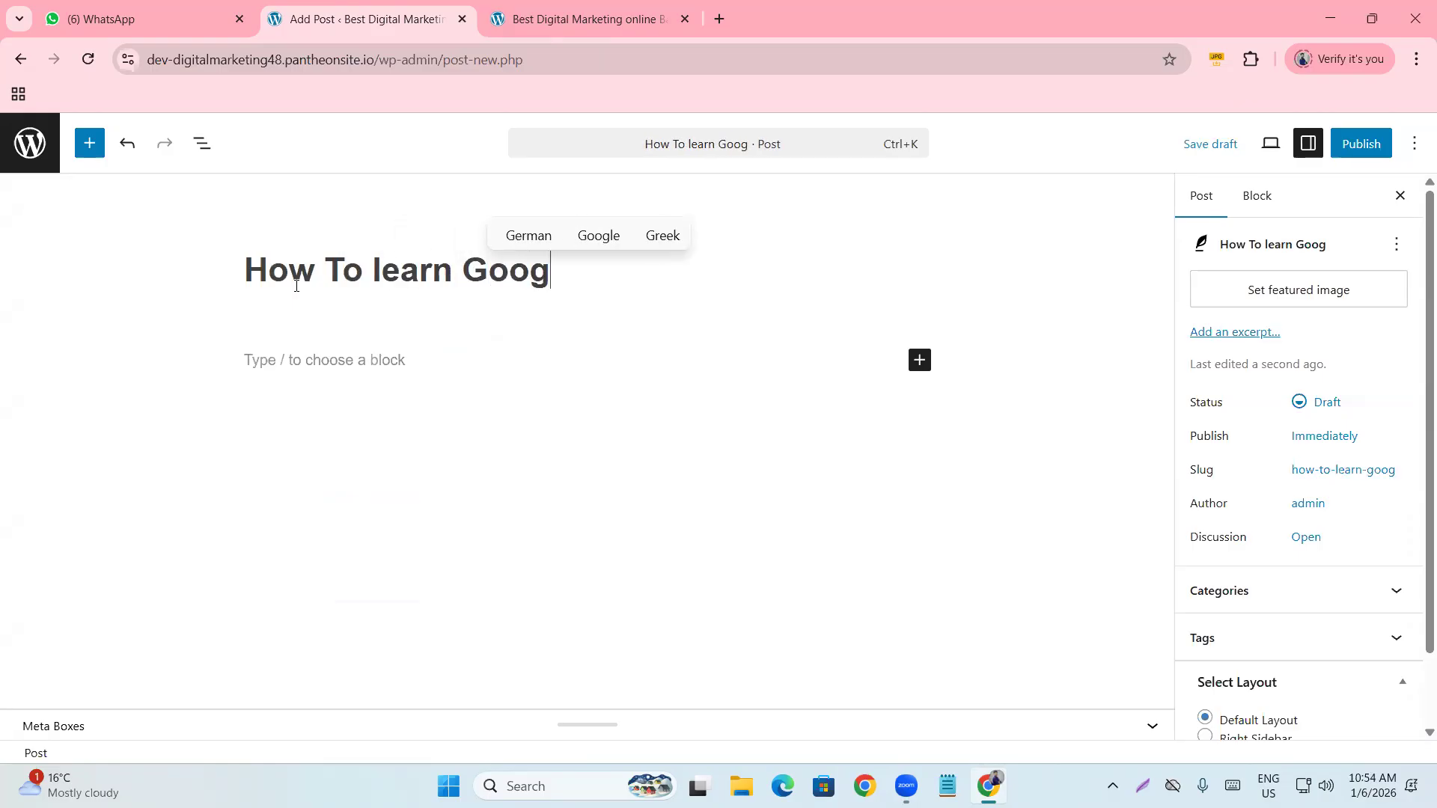
{"action": "type", "text": "le ads from "}
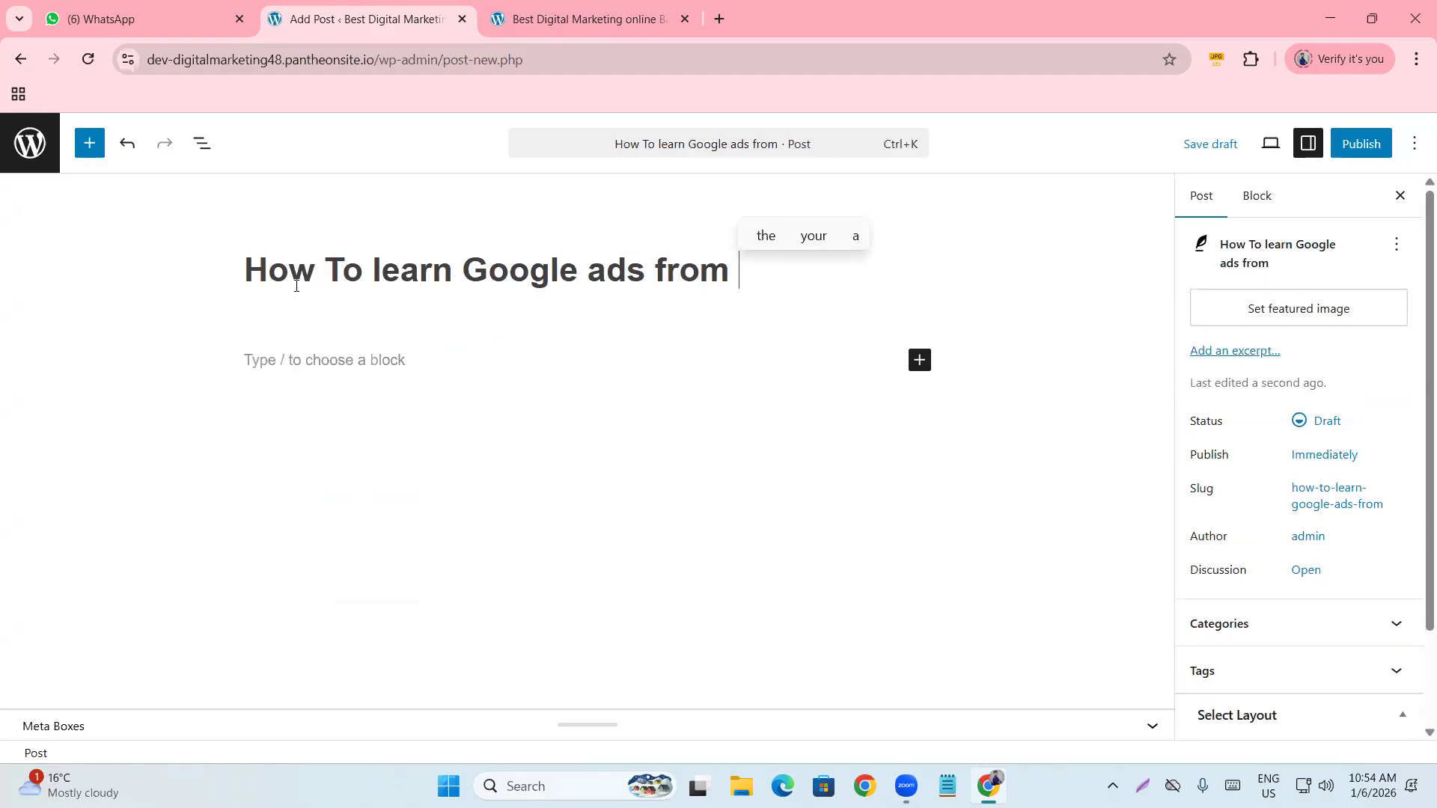
{"action": "type", "text": "Youtube"}
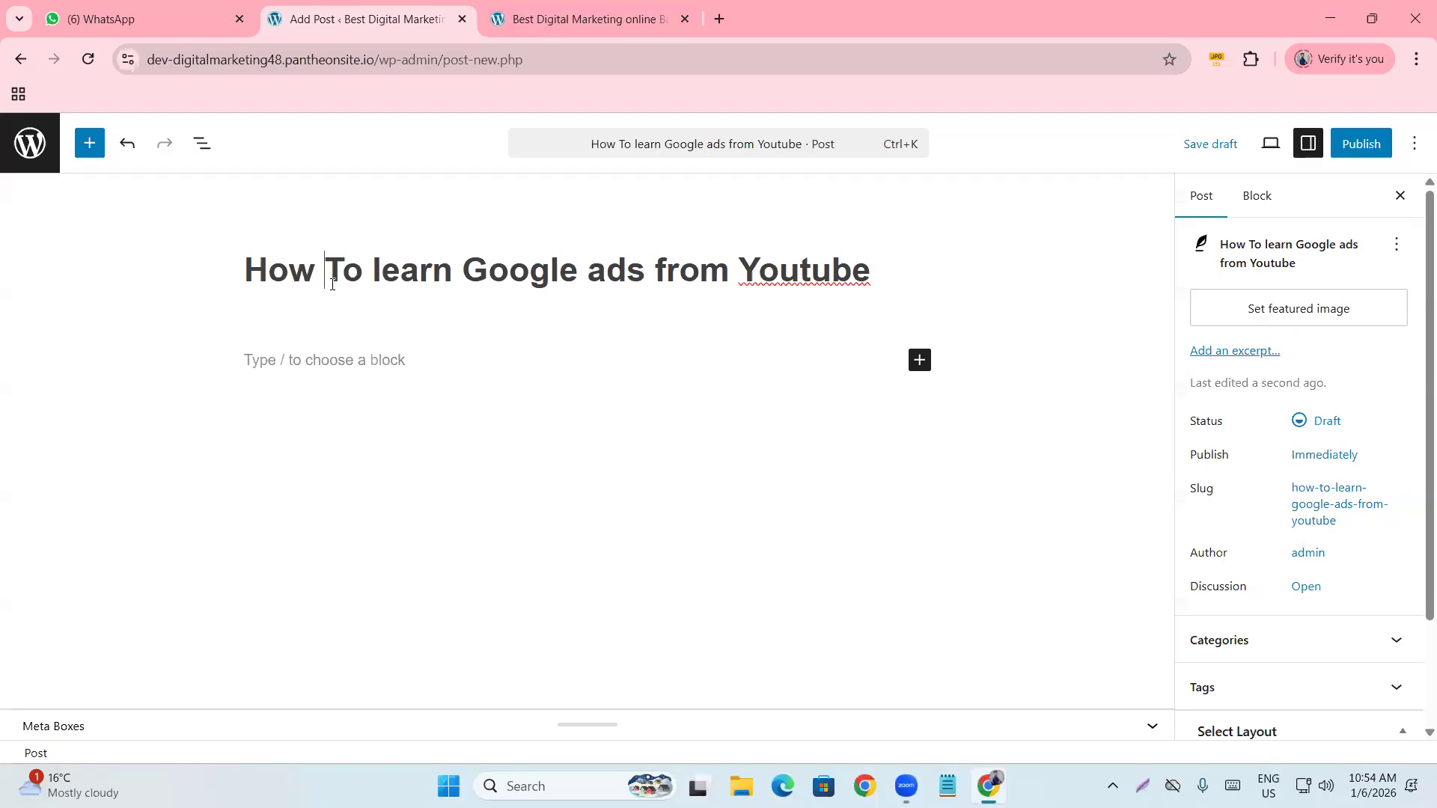
{"action": "left_click_drag", "start_coordinate": [245, 271], "coordinate": [870, 291]}
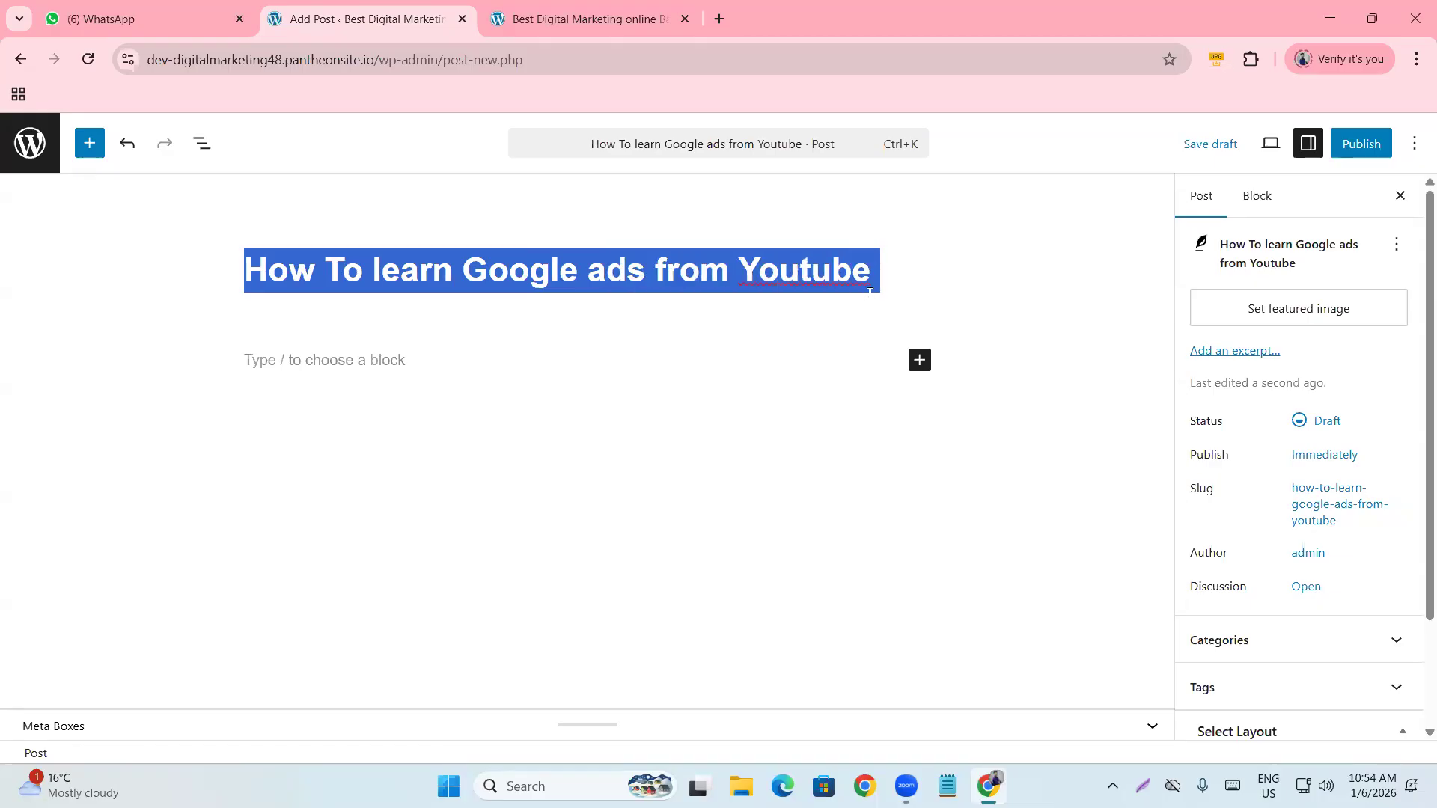
{"action": "left_click", "coordinate": [311, 370]}
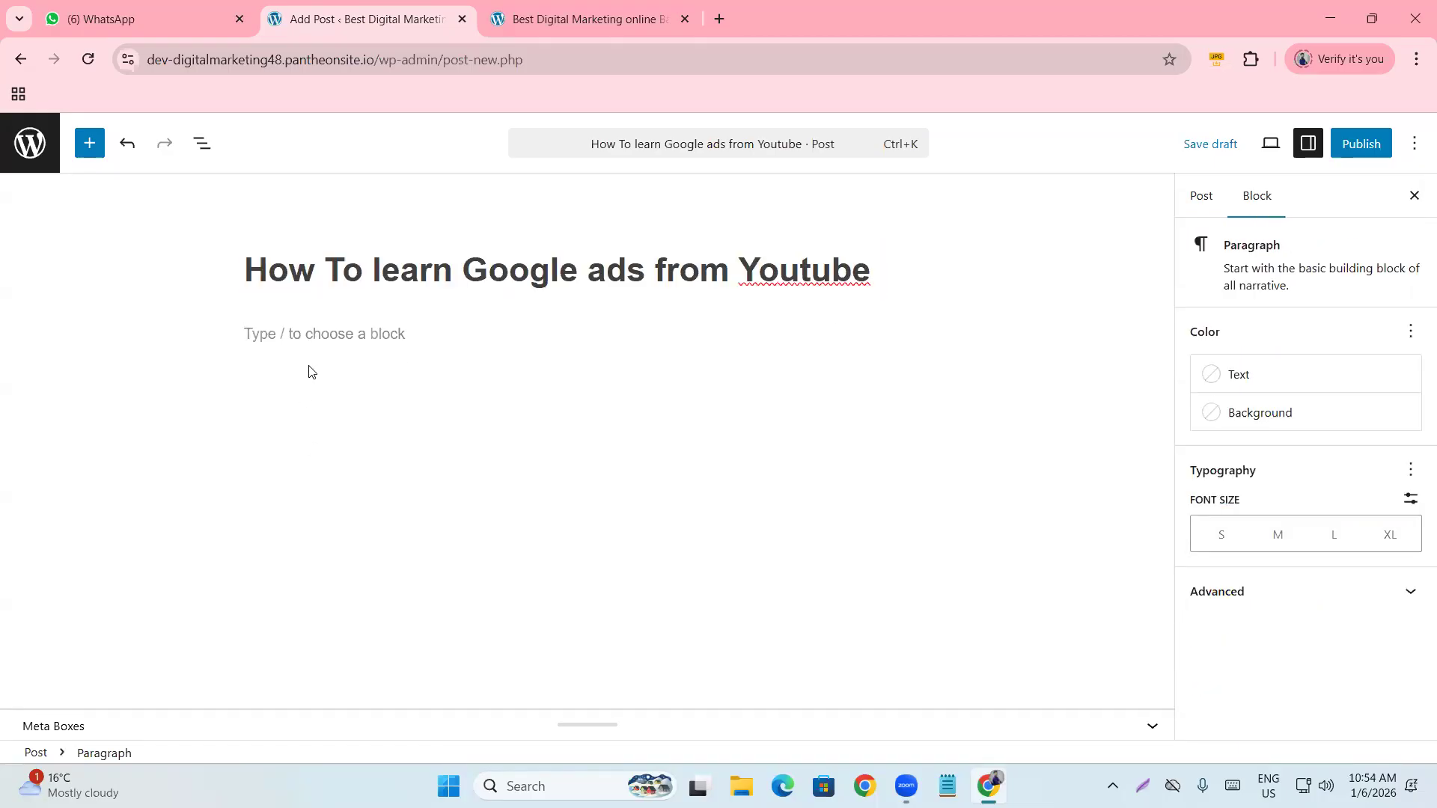
Search Google for chatgpt in a new tab and open the ChatGPT site.
{"action": "left_click", "coordinate": [716, 24]}
{"action": "type", "text": "chat"}
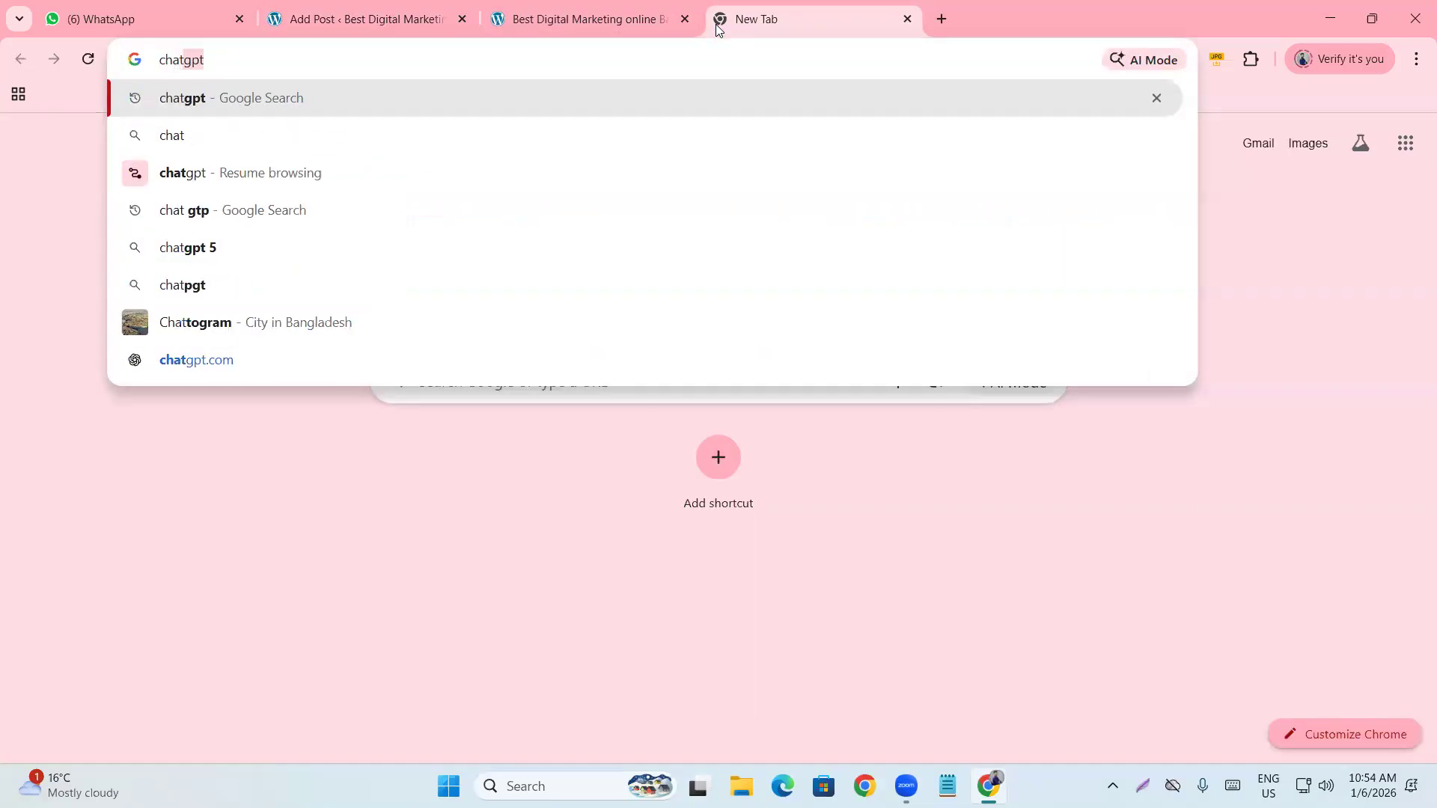
{"action": "key", "text": "Return"}
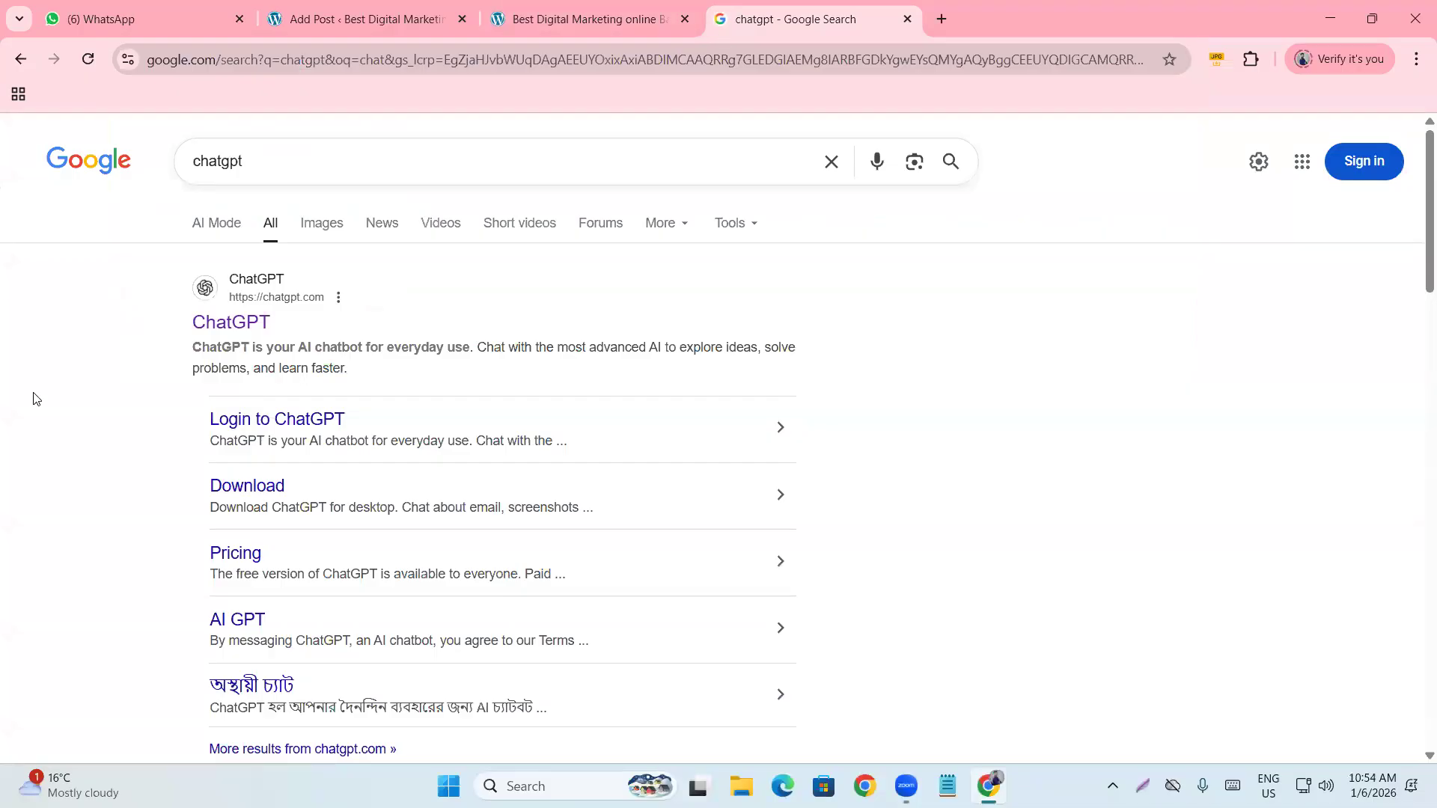
{"action": "left_click", "coordinate": [254, 314]}
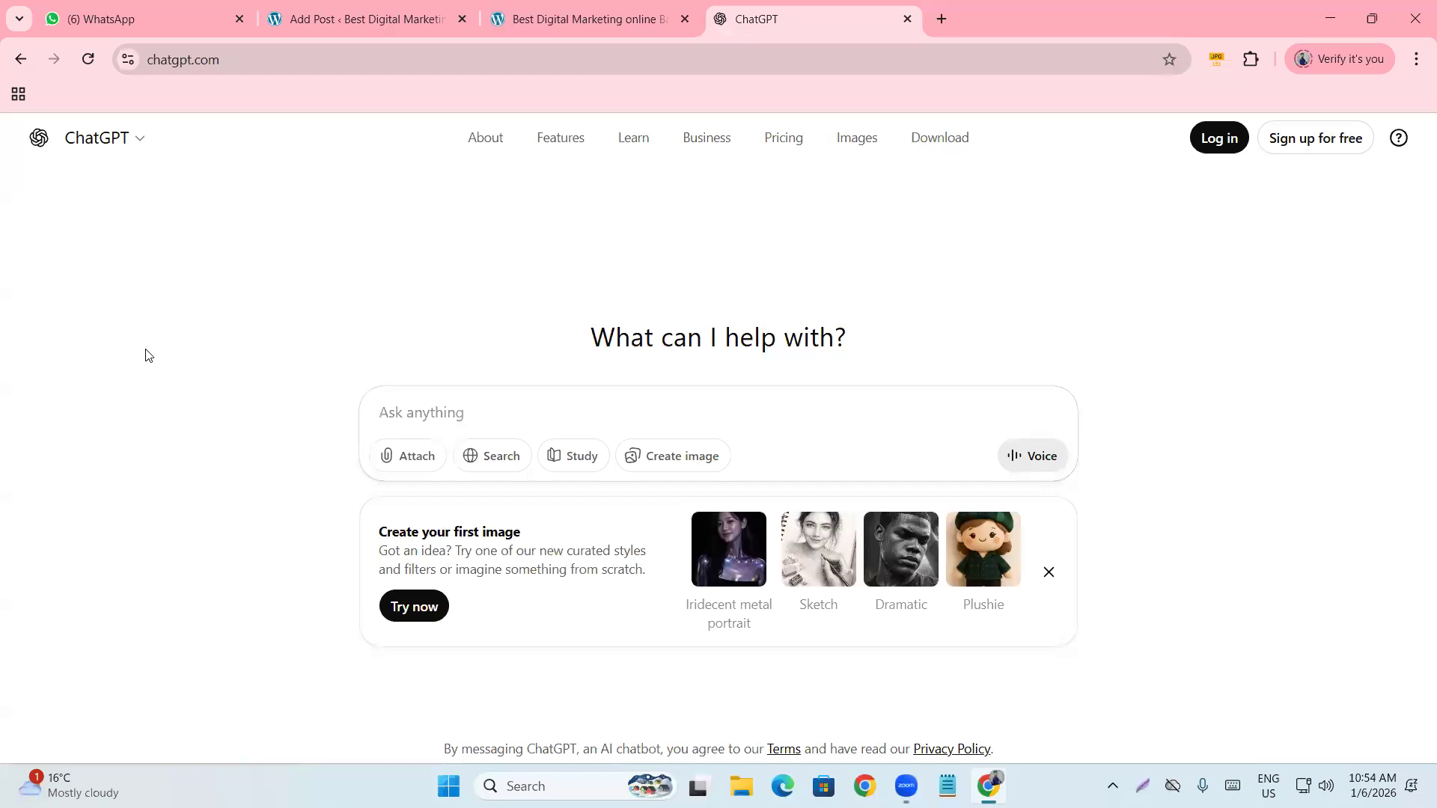
Copy the post title from the editor and paste it into the ChatGPT prompt.
{"action": "left_click", "coordinate": [1048, 572]}
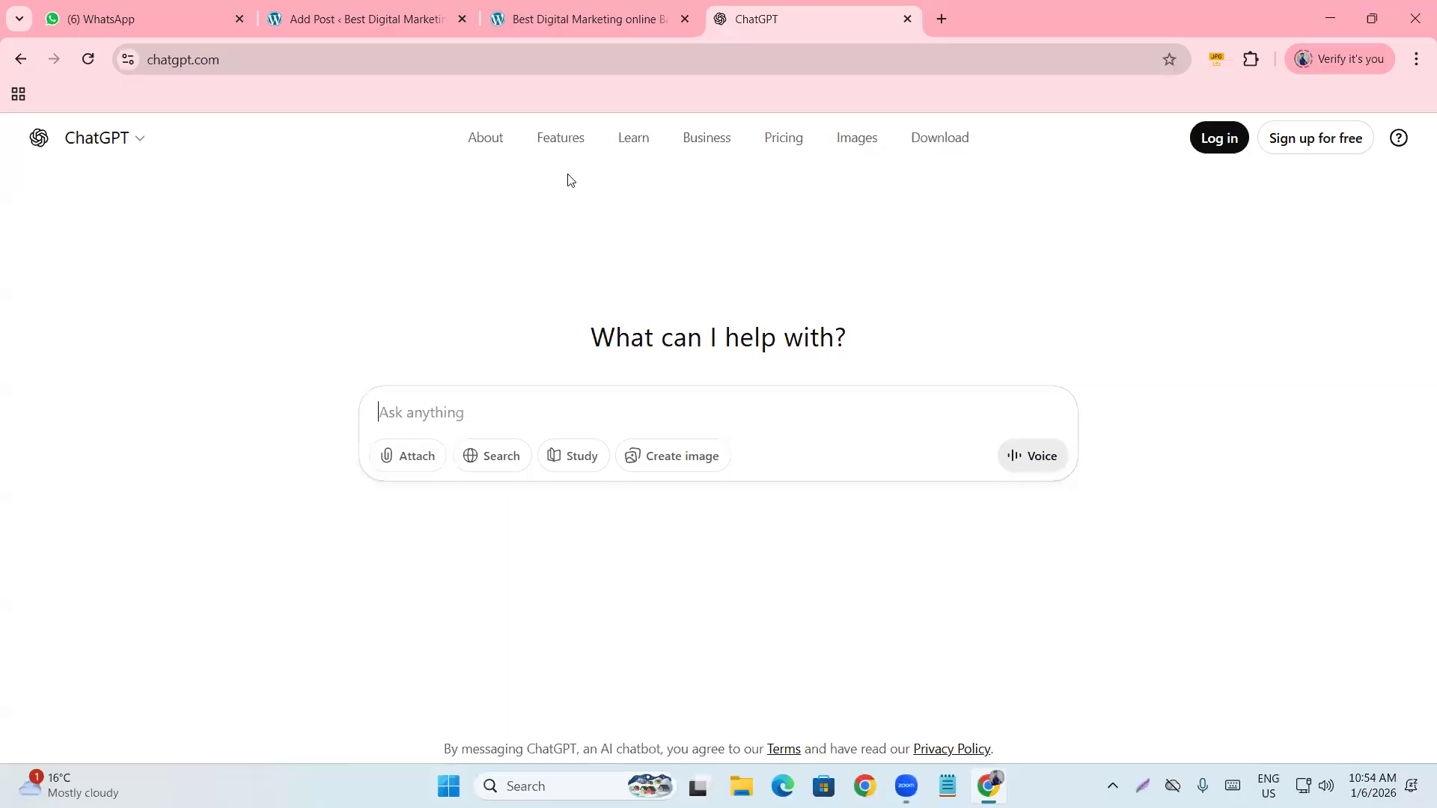
{"action": "left_click", "coordinate": [576, 19]}
{"action": "left_click", "coordinate": [347, 6]}
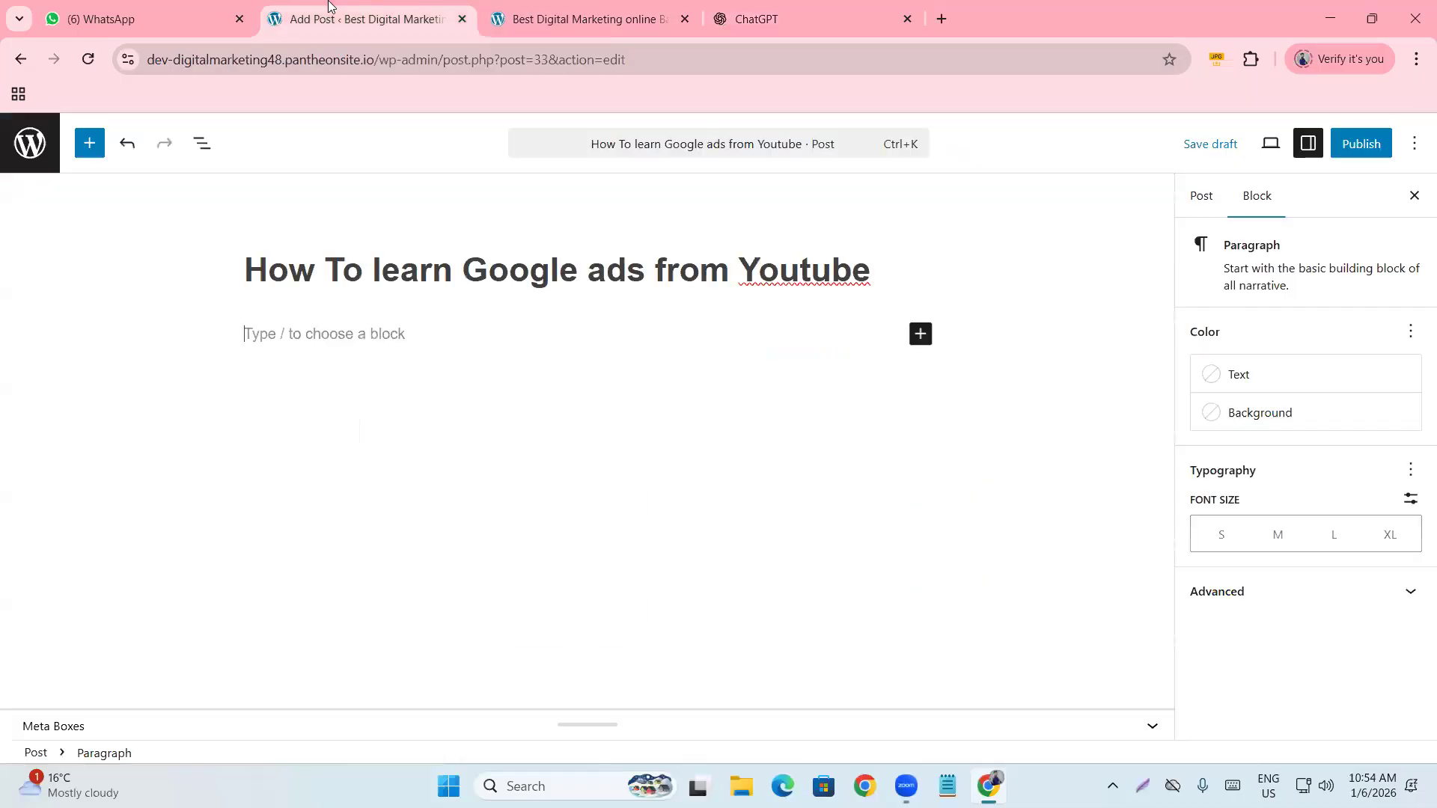
{"action": "left_click", "coordinate": [853, 273]}
{"action": "left_click_drag", "start_coordinate": [879, 275], "coordinate": [700, 271]}
{"action": "left_click", "coordinate": [260, 272]}
{"action": "left_click_drag", "start_coordinate": [287, 275], "coordinate": [890, 273]}
{"action": "key", "text": "ctrl+c"}
{"action": "left_click", "coordinate": [731, 11]}
{"action": "key", "text": "ctrl+v"}
Quote the title, add 'i need 700 words seo friendly content for my blog post', and send.
{"action": "type", "text": "\""}
{"action": "left_click", "coordinate": [380, 410]}
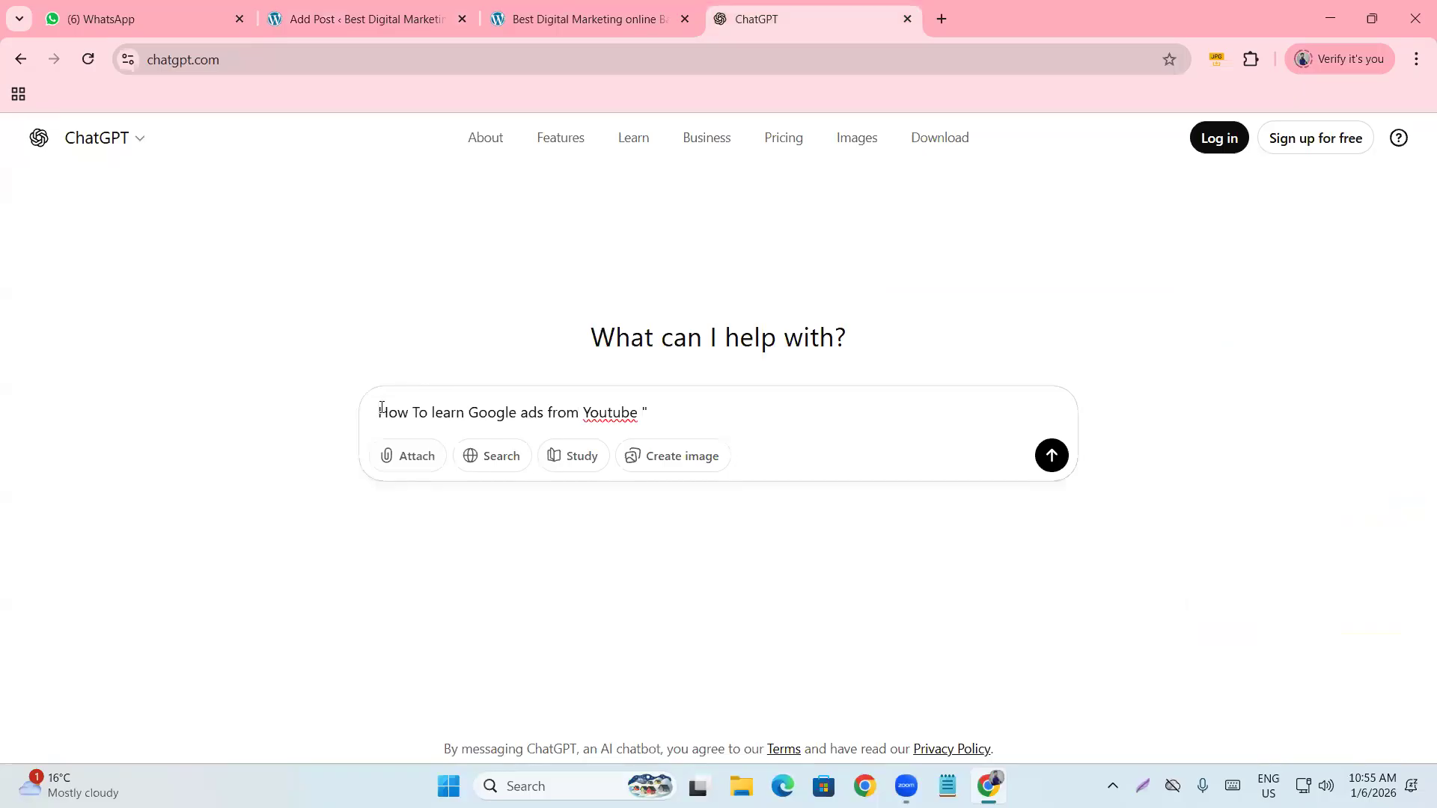
{"action": "type", "text": "\""}
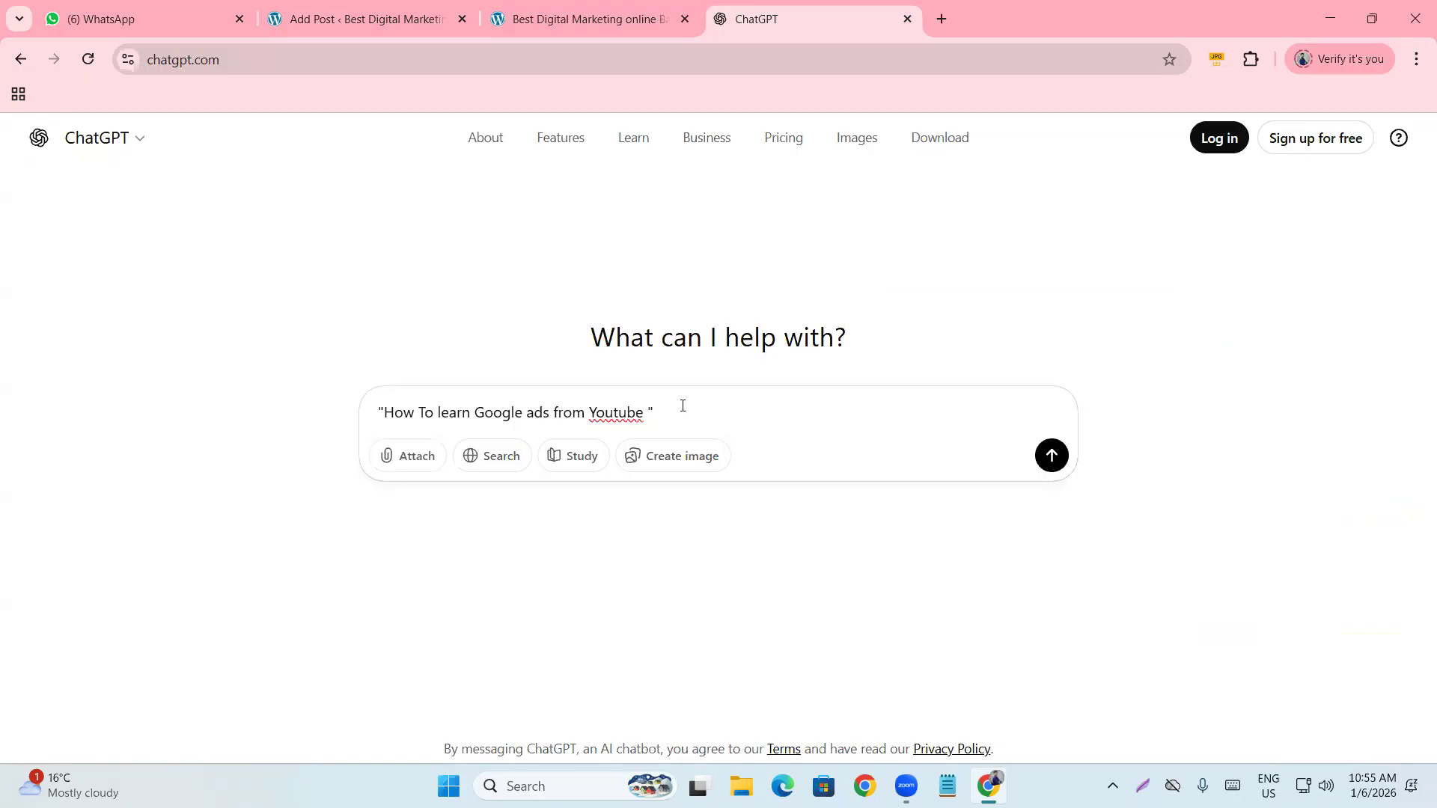
{"action": "left_click", "coordinate": [683, 406]}
{"action": "type", "text": "i need "}
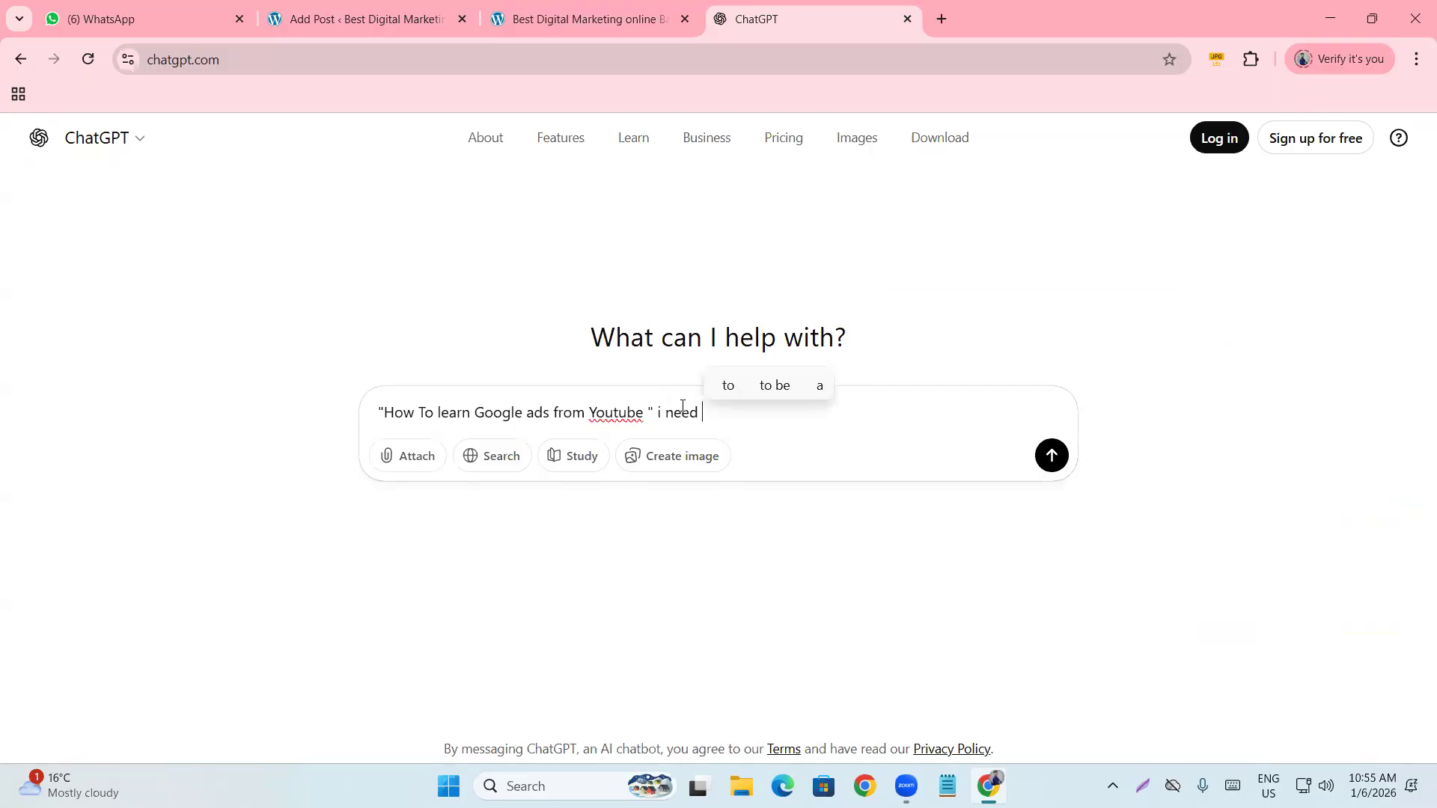
{"action": "type", "text": "700"}
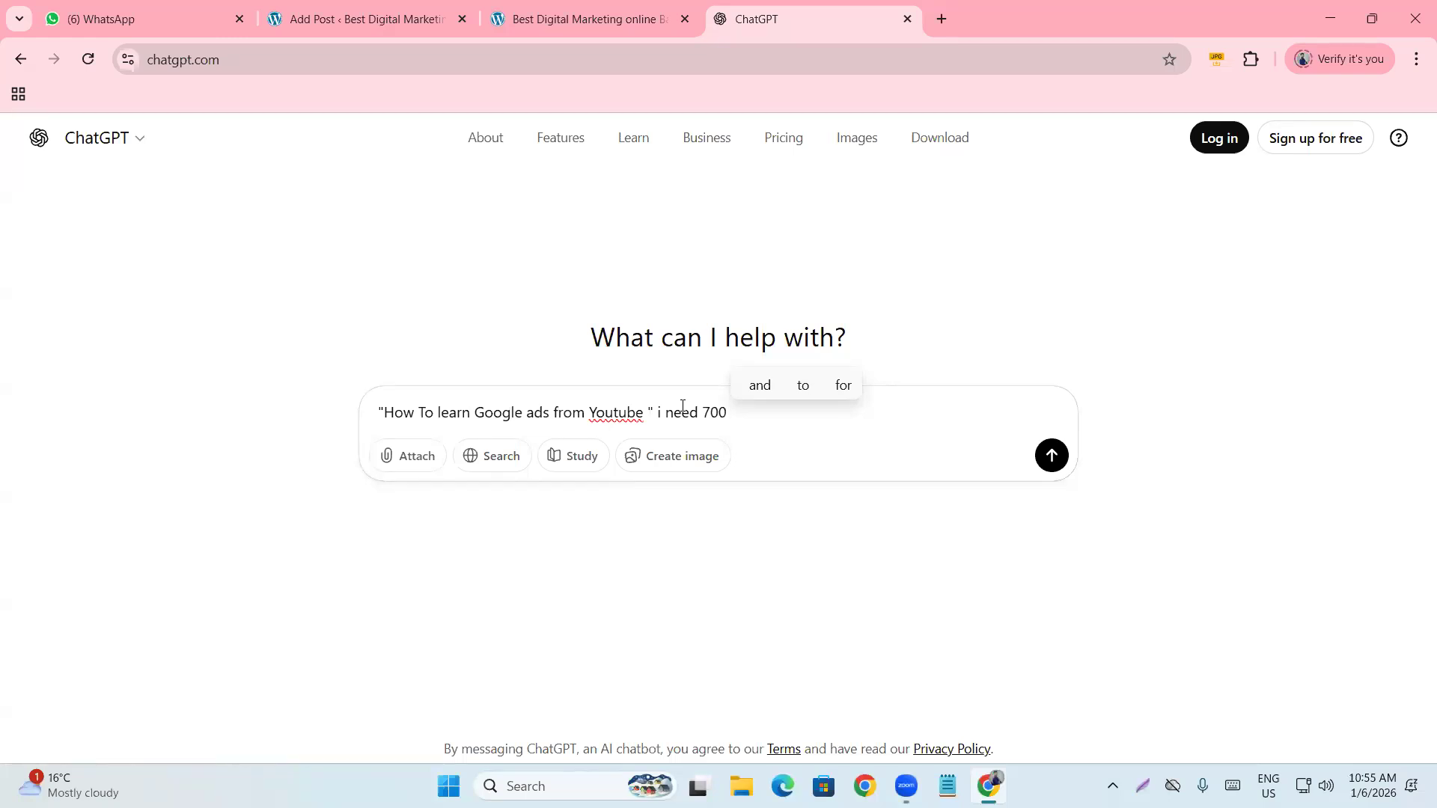
{"action": "type", "text": "wor"}
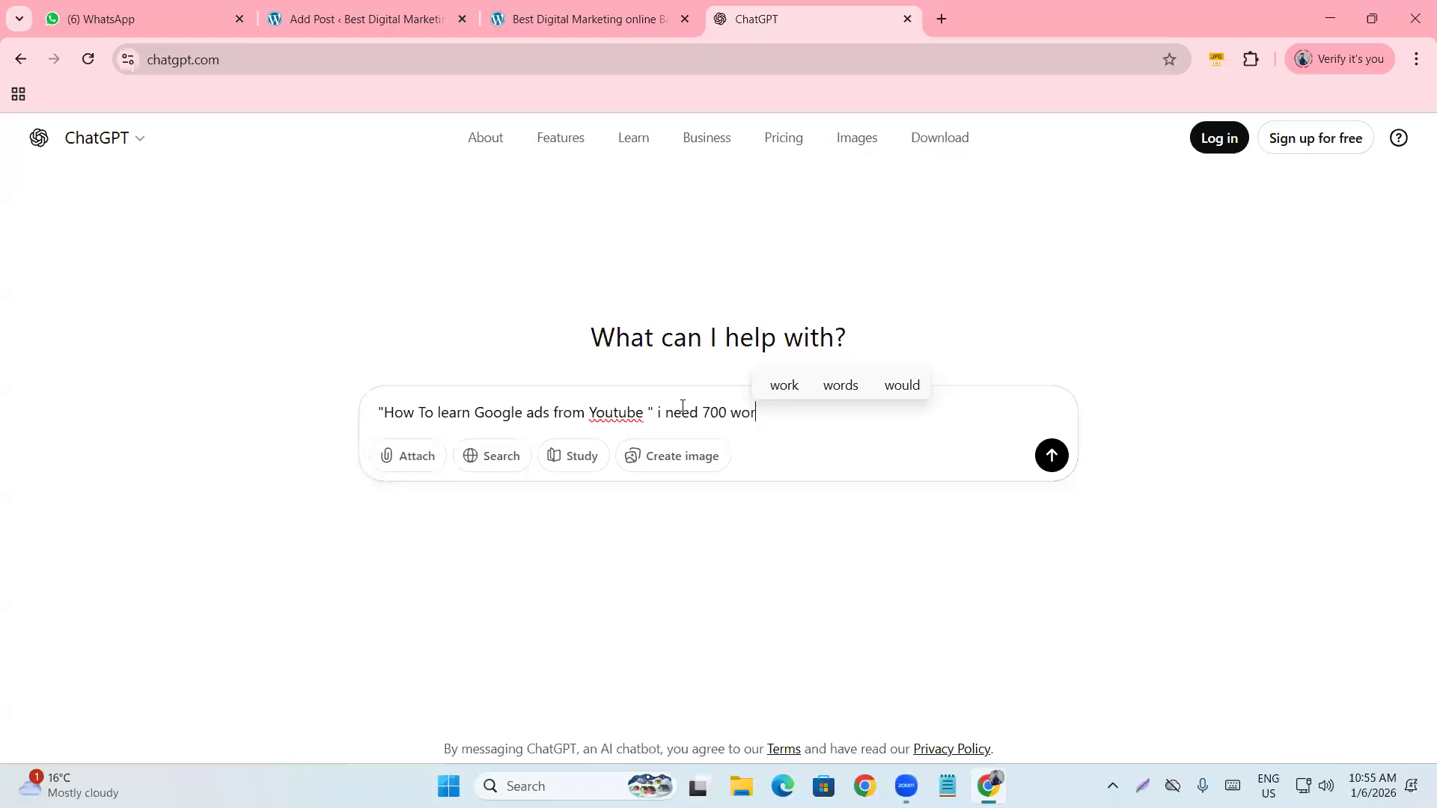
{"action": "type", "text": "ds seo "}
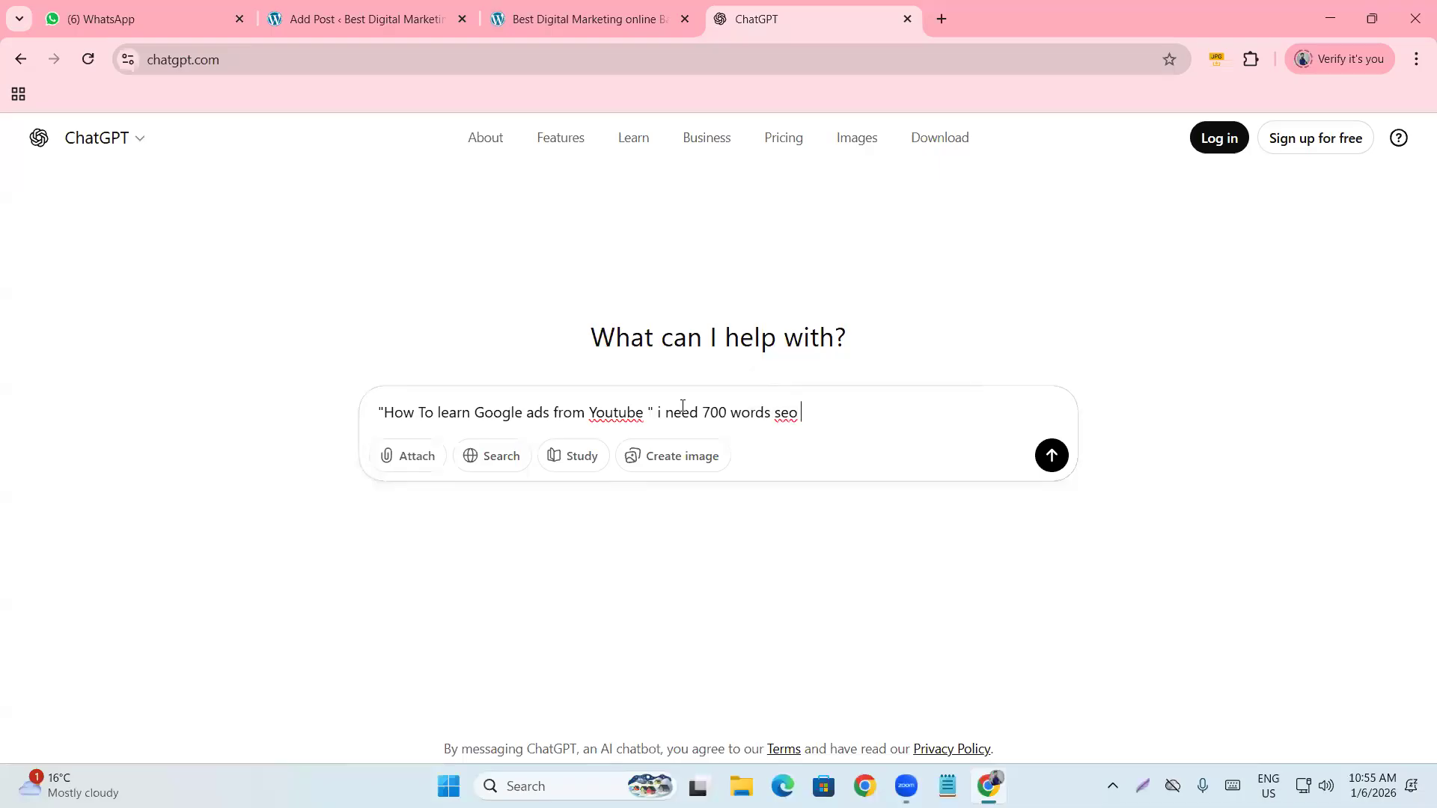
{"action": "type", "text": "friendl"}
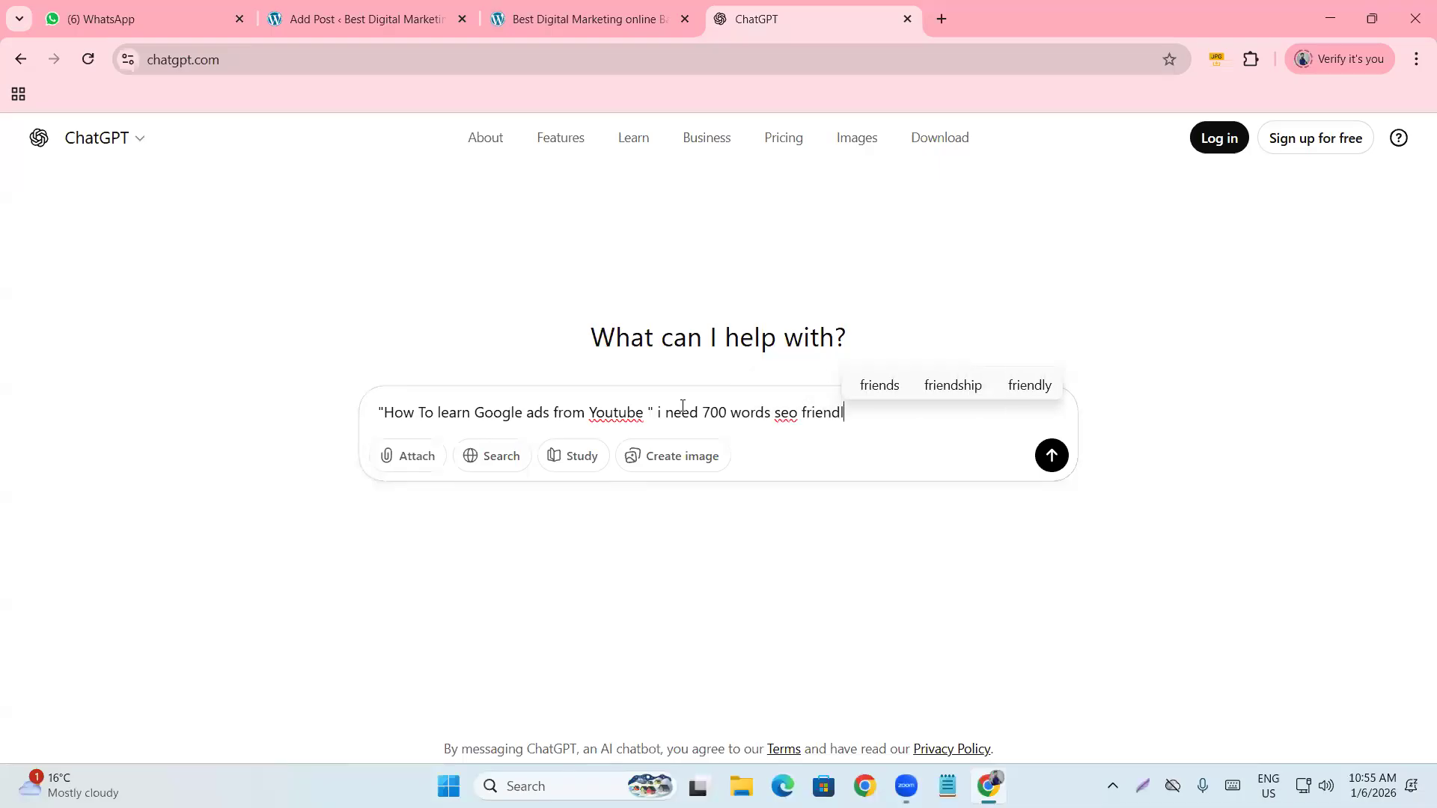
{"action": "type", "text": "y con"}
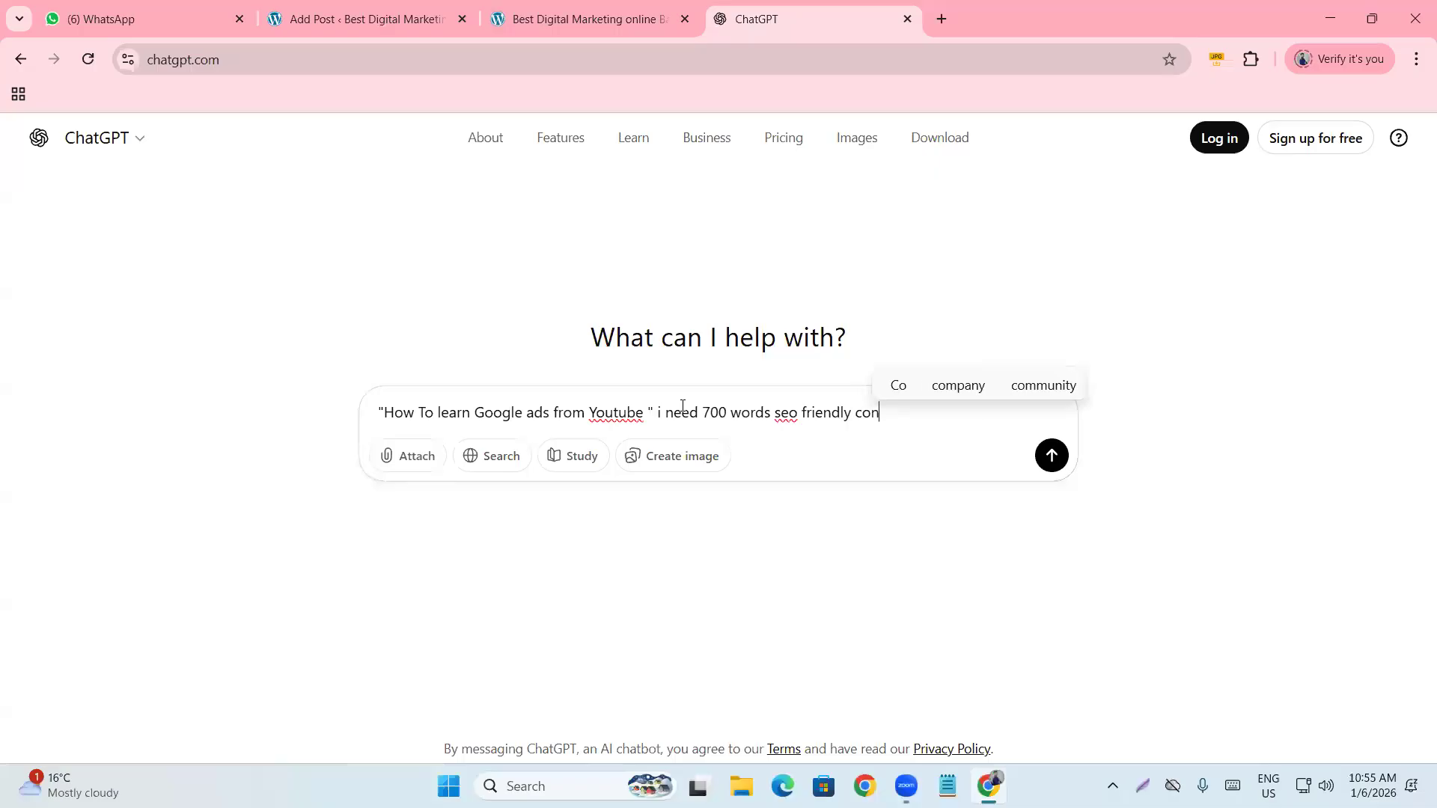
{"action": "type", "text": "tent for my"}
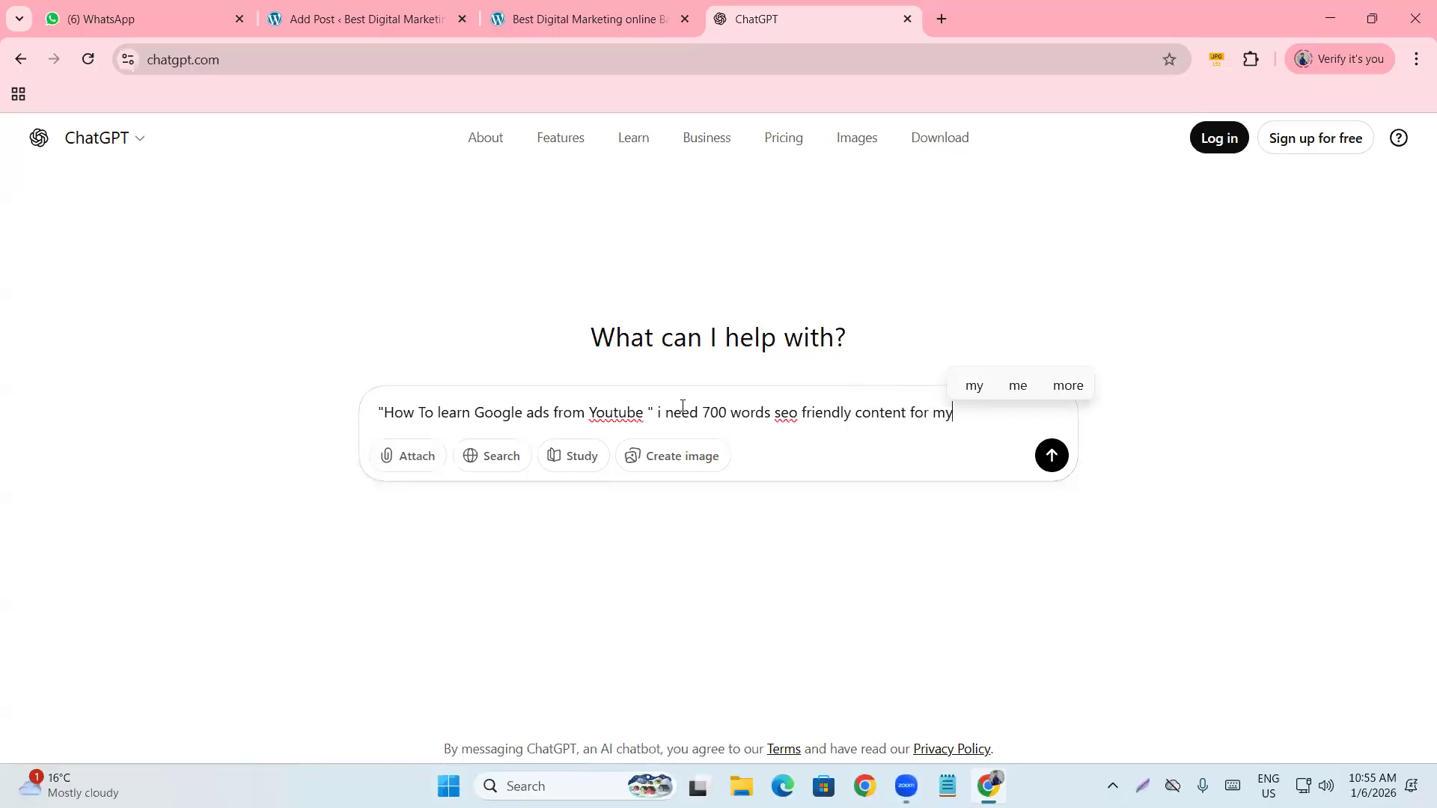
{"action": "type", "text": " blog post"}
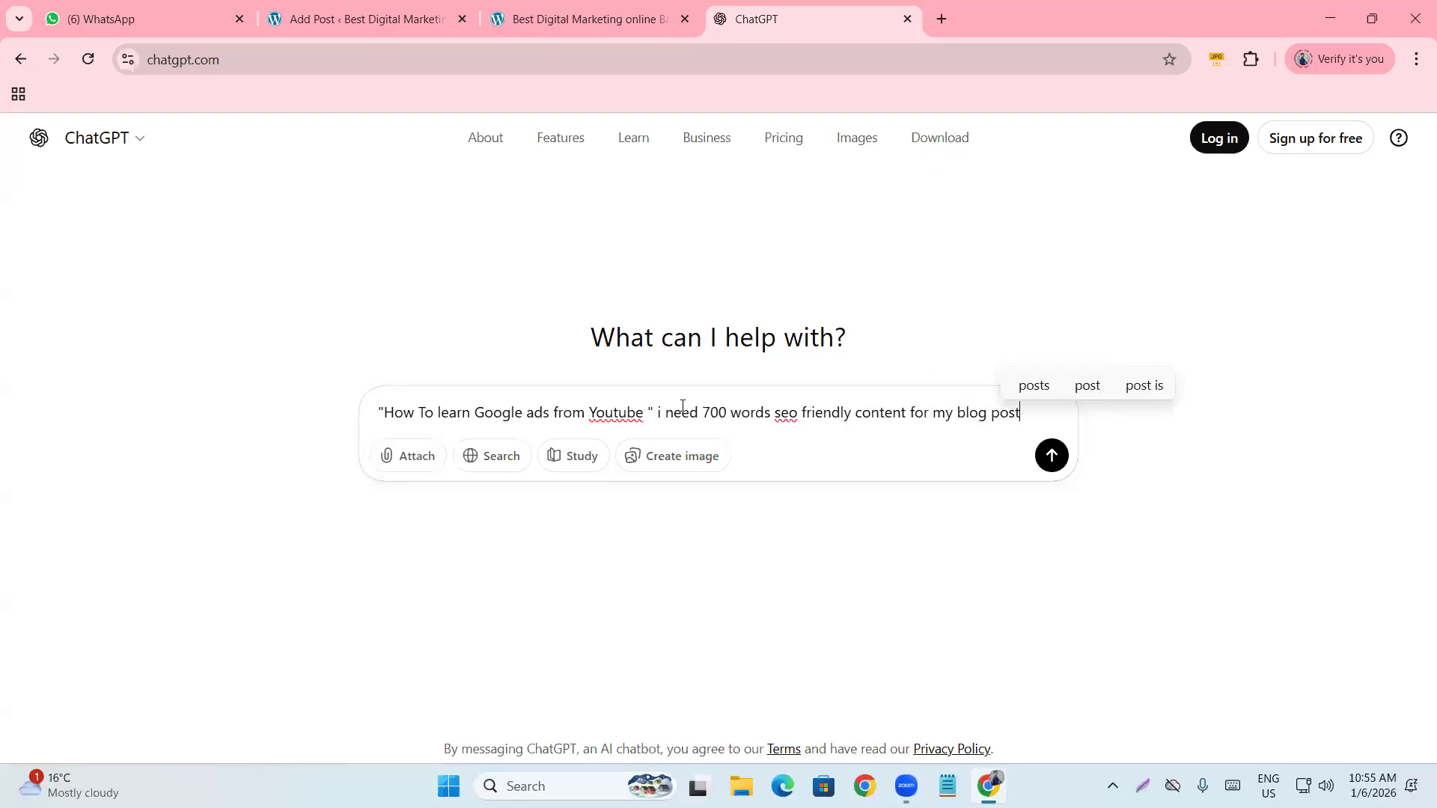
{"action": "key", "text": "Return"}
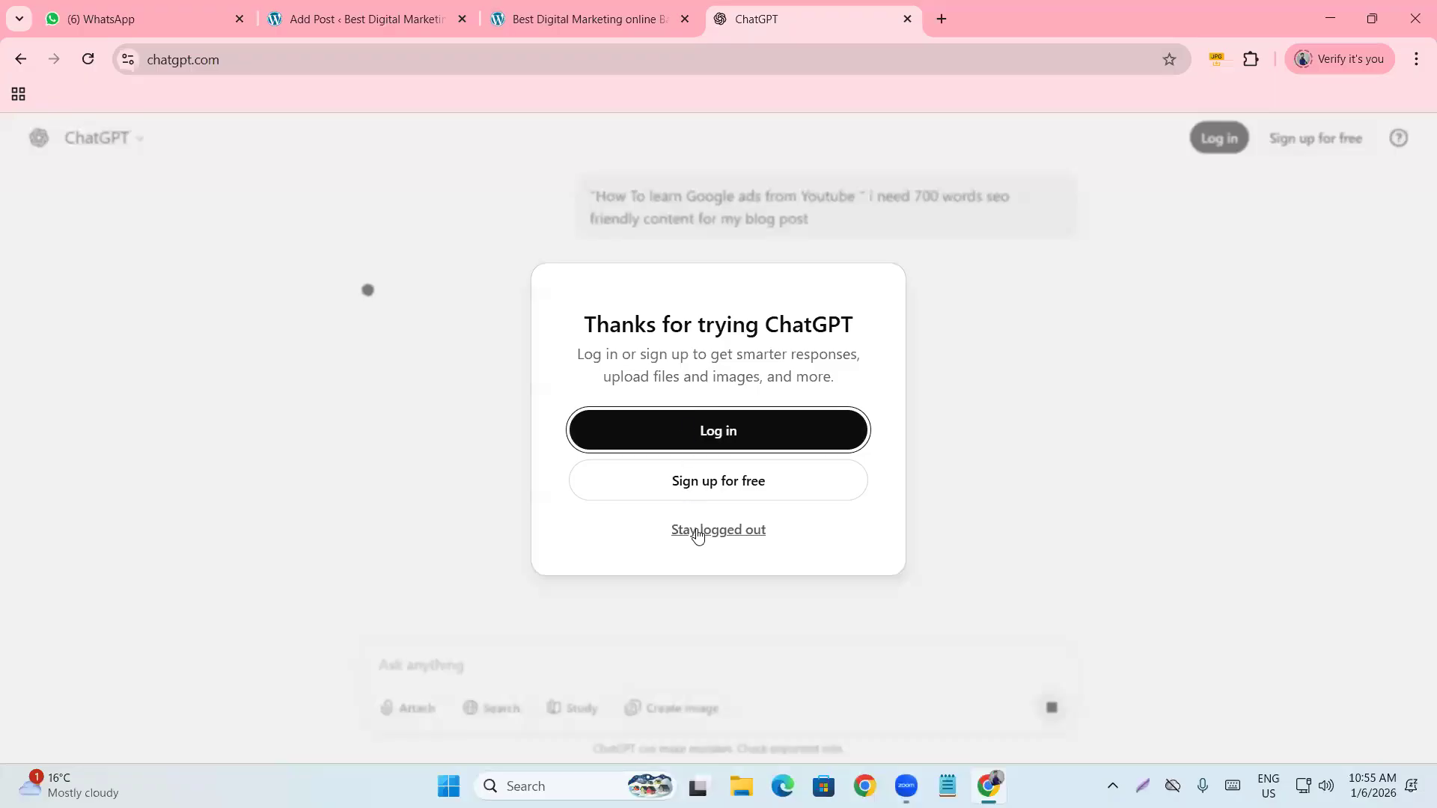
Stay logged out of ChatGPT and read through the generated blog article.
{"action": "left_click", "coordinate": [698, 531]}
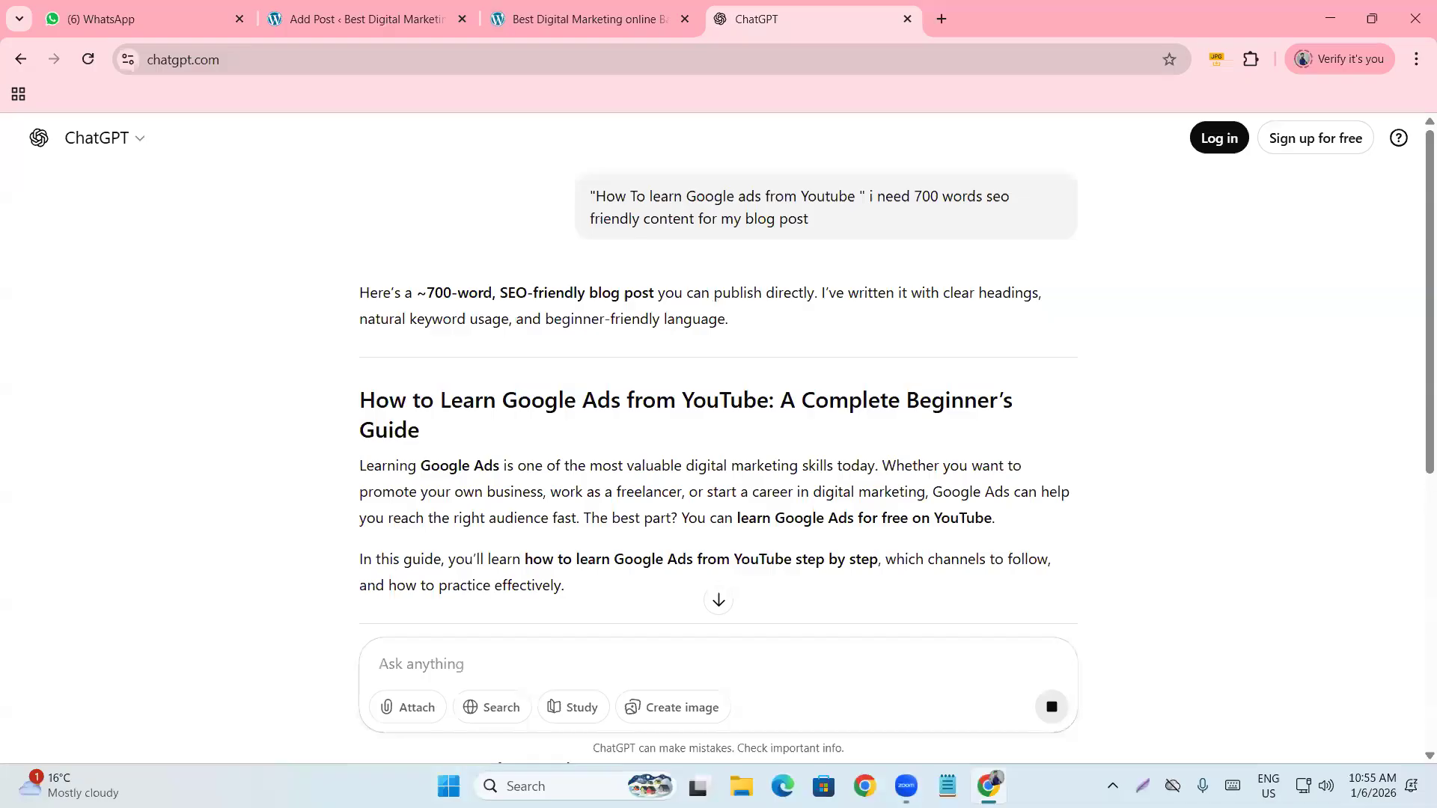
{"action": "scroll", "coordinate": [595, 509], "scroll_direction": "down", "scroll_amount": 2}
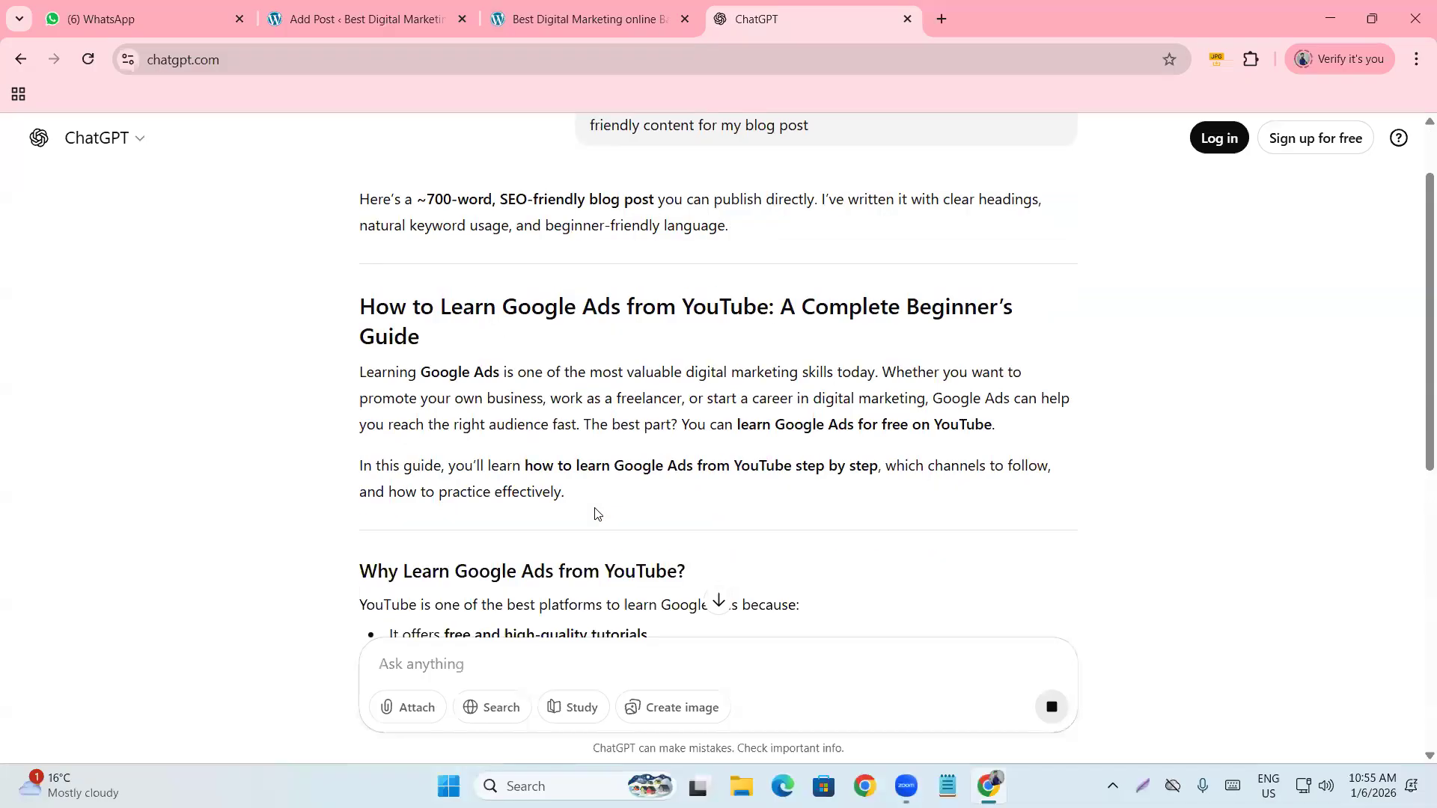
{"action": "scroll", "coordinate": [595, 509], "scroll_direction": "up", "scroll_amount": 1}
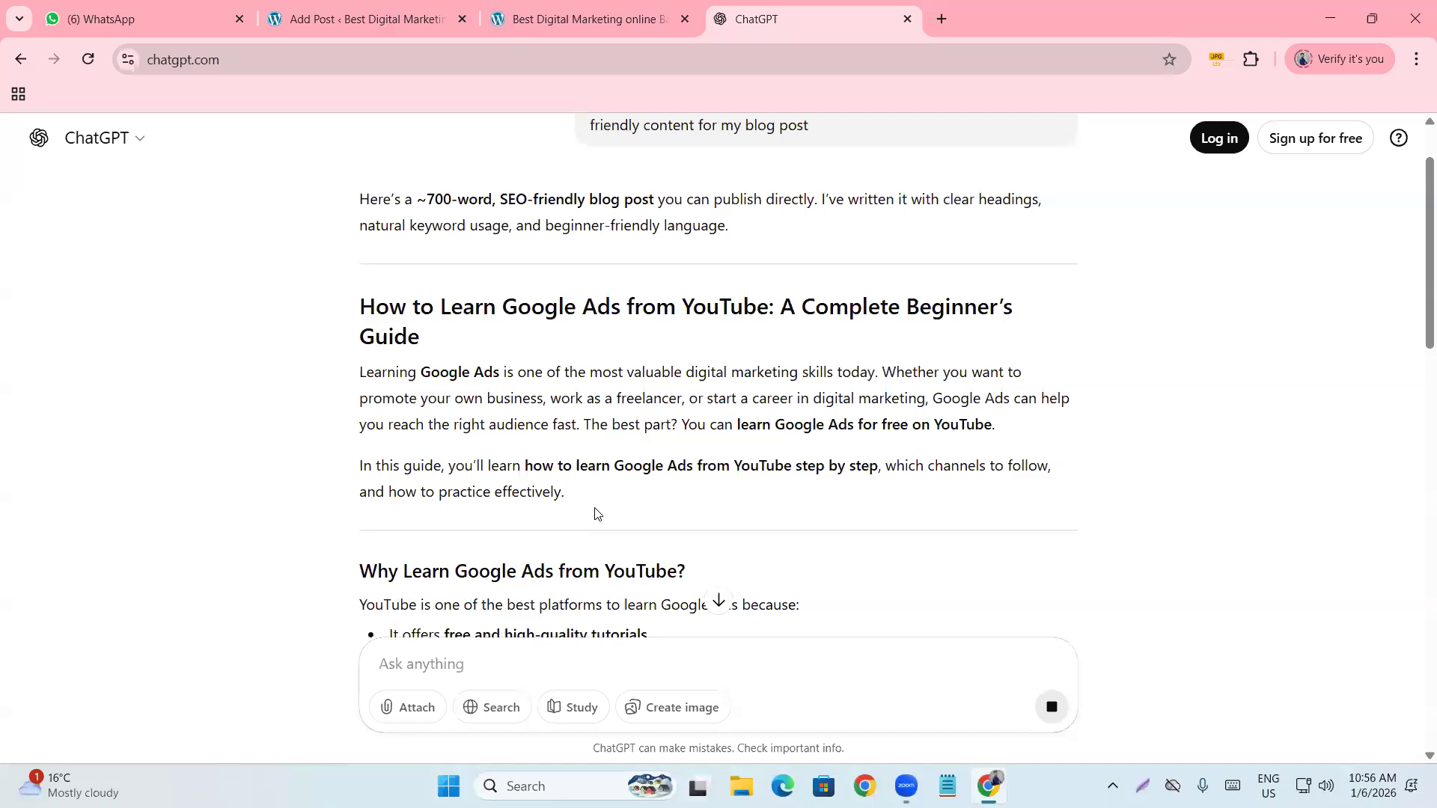
{"action": "scroll", "coordinate": [597, 513], "scroll_direction": "down", "scroll_amount": 1}
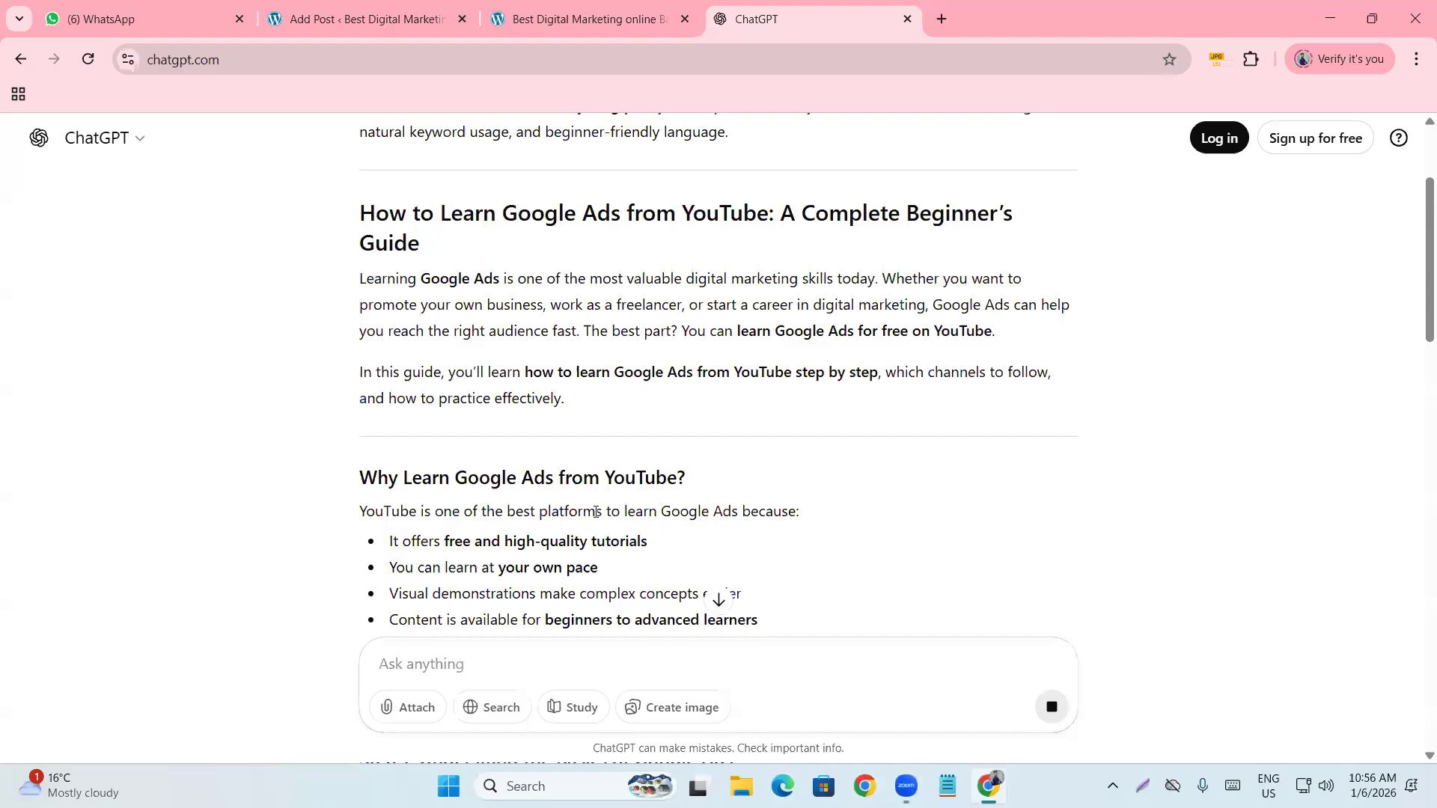
{"action": "scroll", "coordinate": [599, 518], "scroll_direction": "down", "scroll_amount": 2}
{"action": "scroll", "coordinate": [599, 520], "scroll_direction": "down", "scroll_amount": 8}
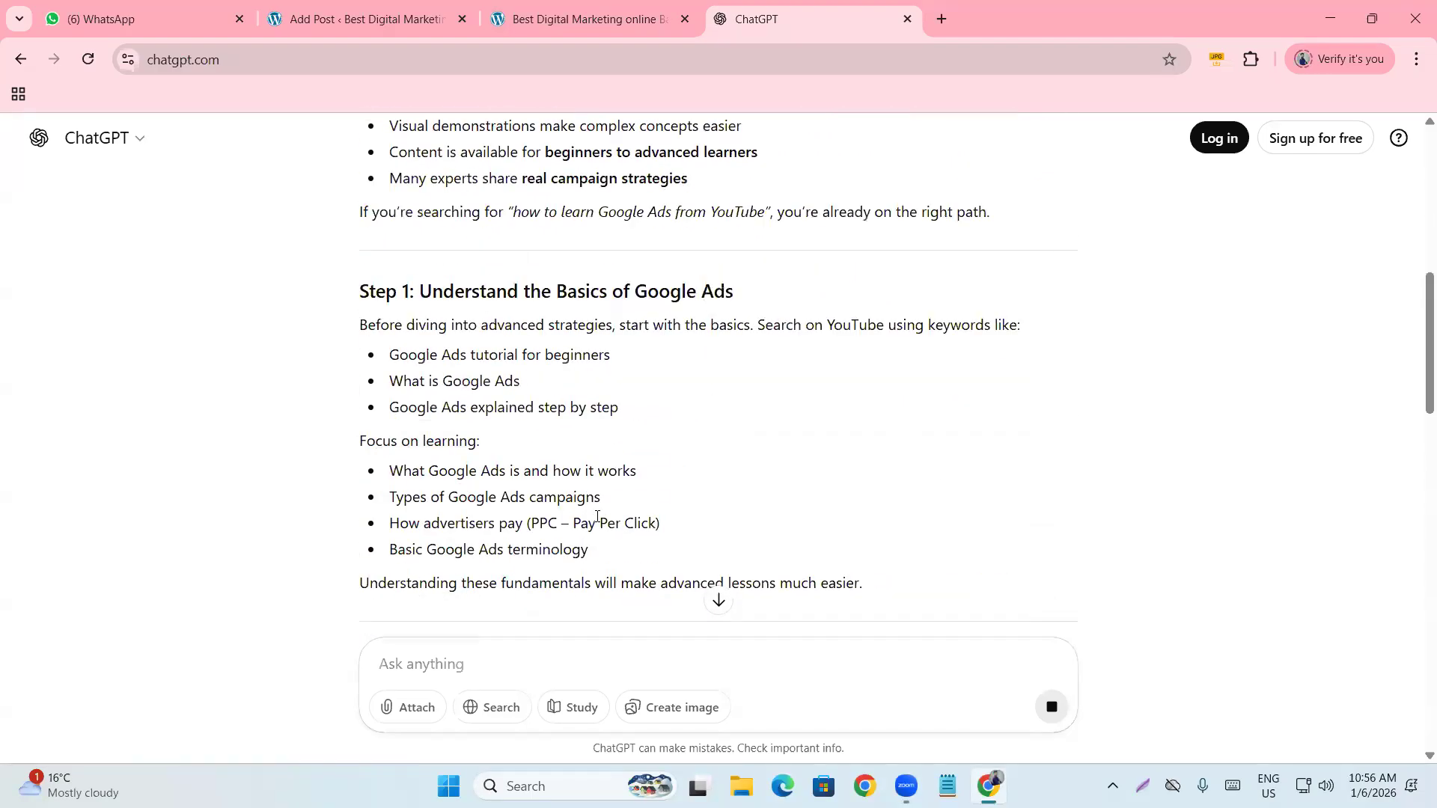
{"action": "scroll", "coordinate": [599, 520], "scroll_direction": "up", "scroll_amount": 7}
{"action": "scroll", "coordinate": [596, 516], "scroll_direction": "up", "scroll_amount": 6}
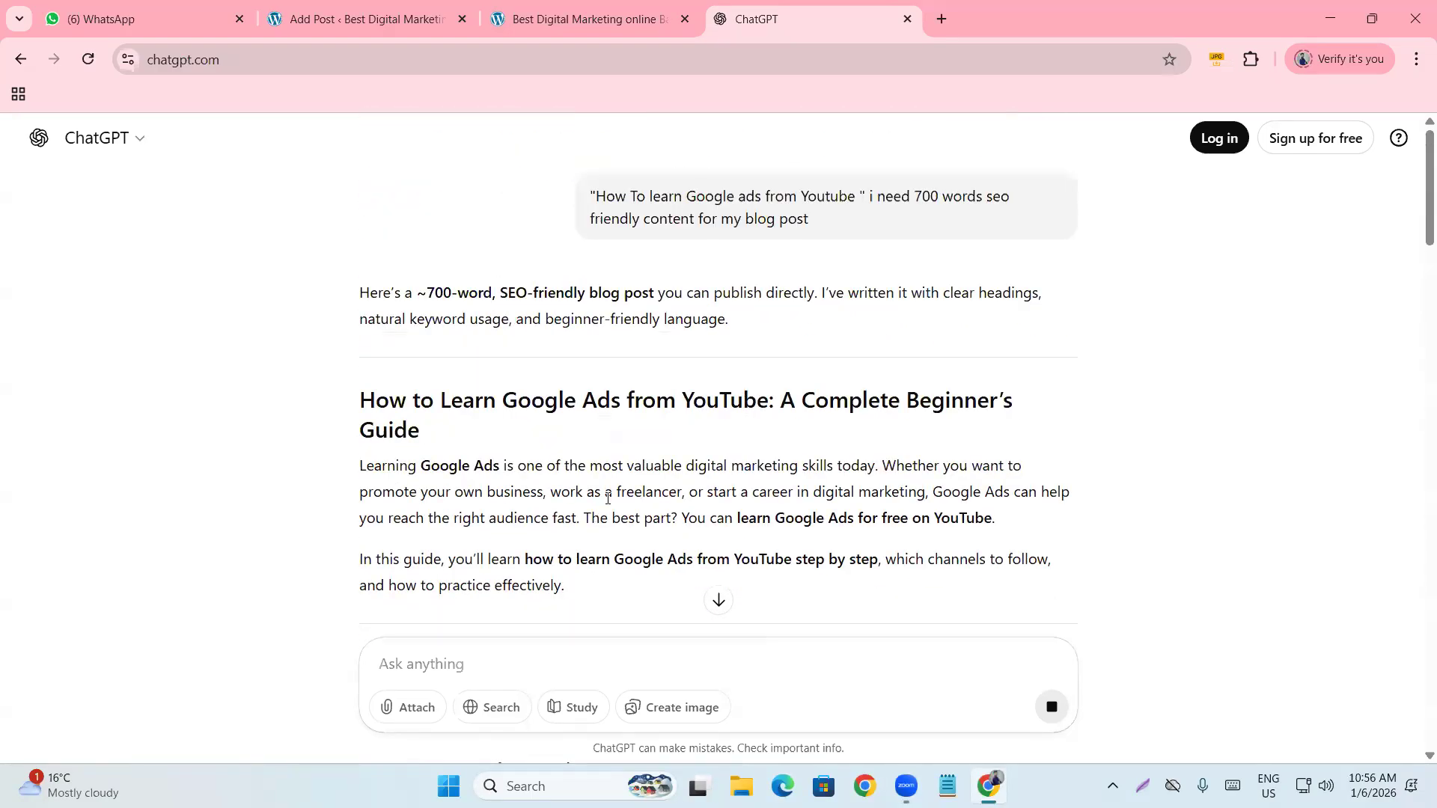
{"action": "scroll", "coordinate": [476, 425], "scroll_direction": "down", "scroll_amount": 1}
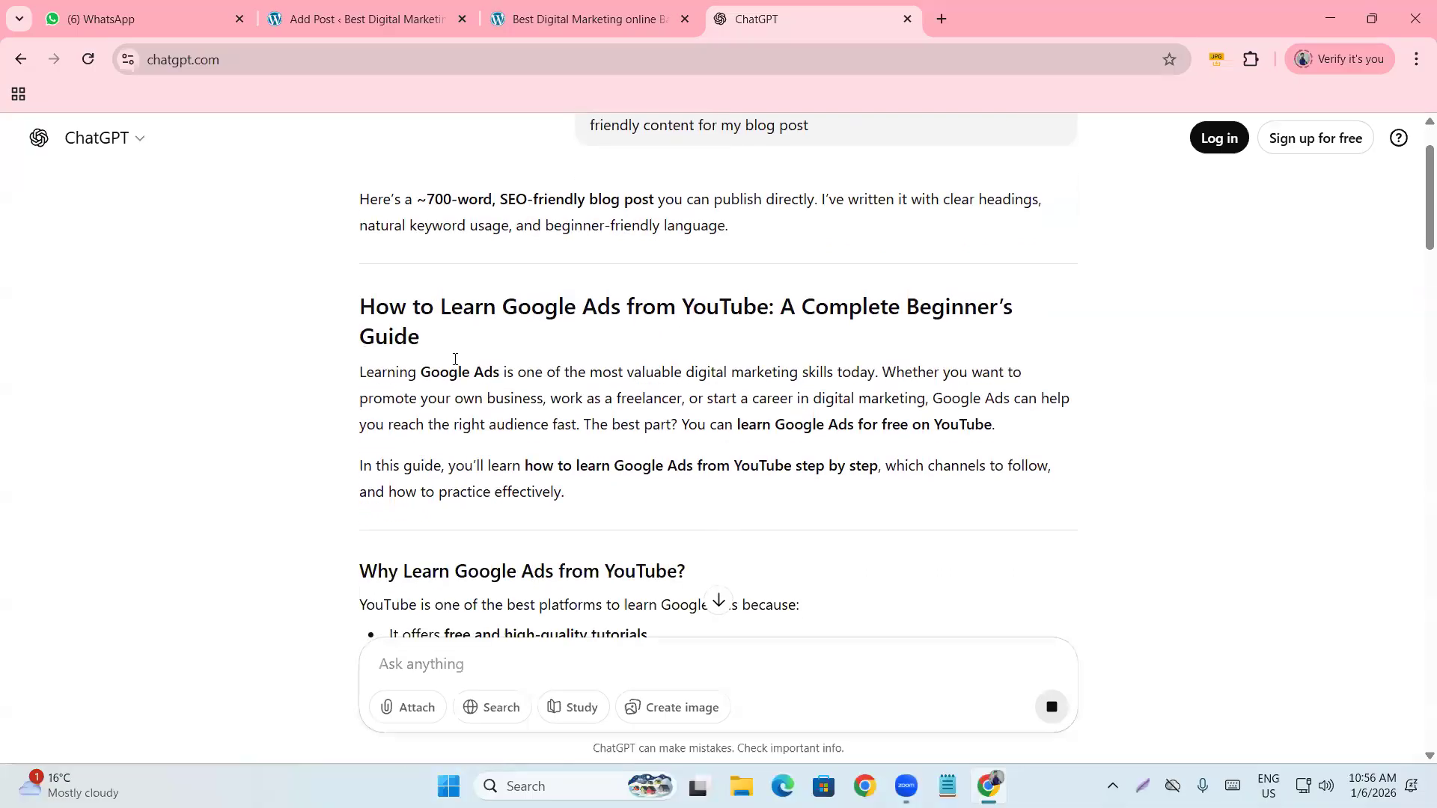
{"action": "scroll", "coordinate": [454, 359], "scroll_direction": "down", "scroll_amount": 1}
Select the article text from its main heading through Step 7.
{"action": "left_click_drag", "start_coordinate": [361, 280], "coordinate": [592, 428]}
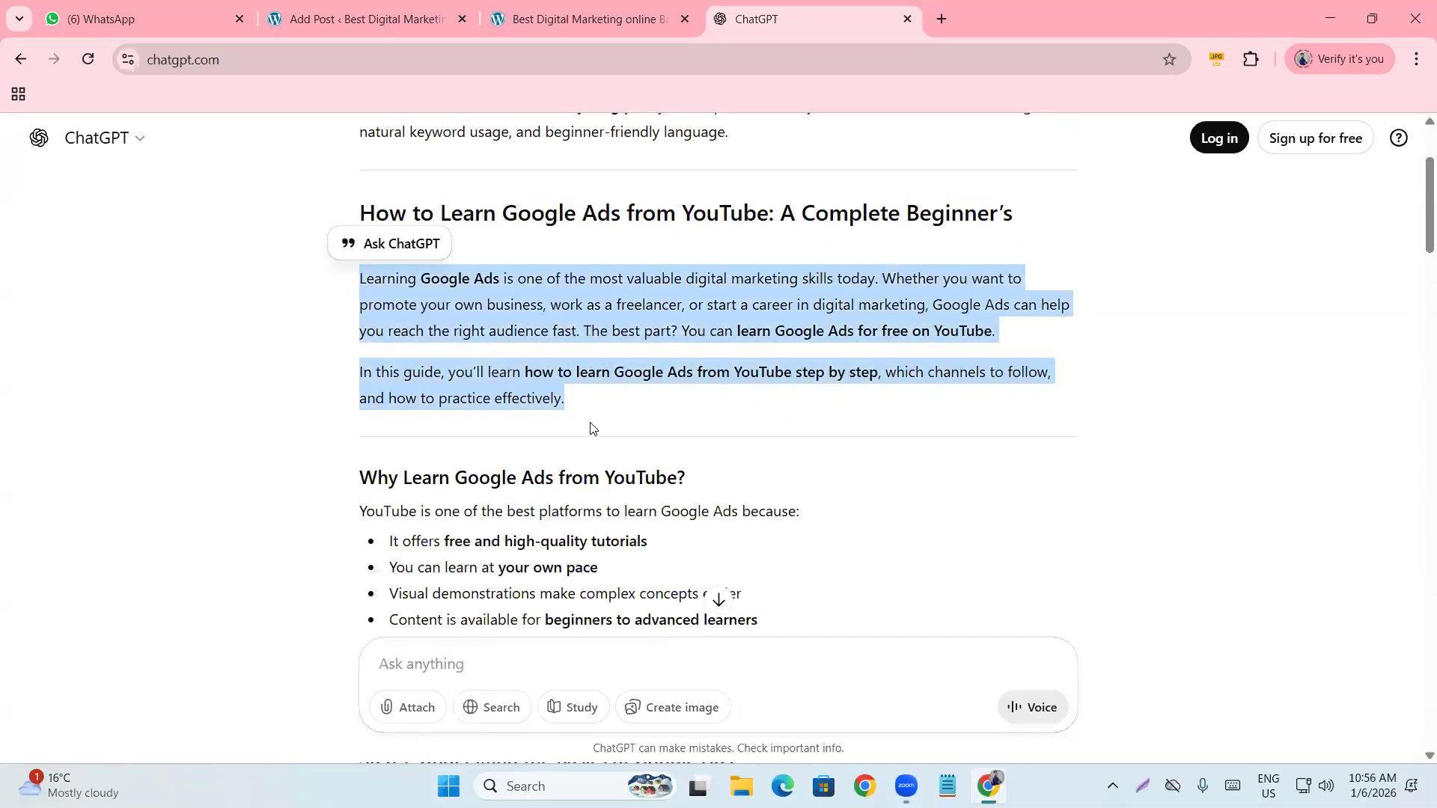
{"action": "left_click", "coordinate": [592, 428]}
{"action": "scroll", "coordinate": [328, 282], "scroll_direction": "down", "scroll_amount": 2}
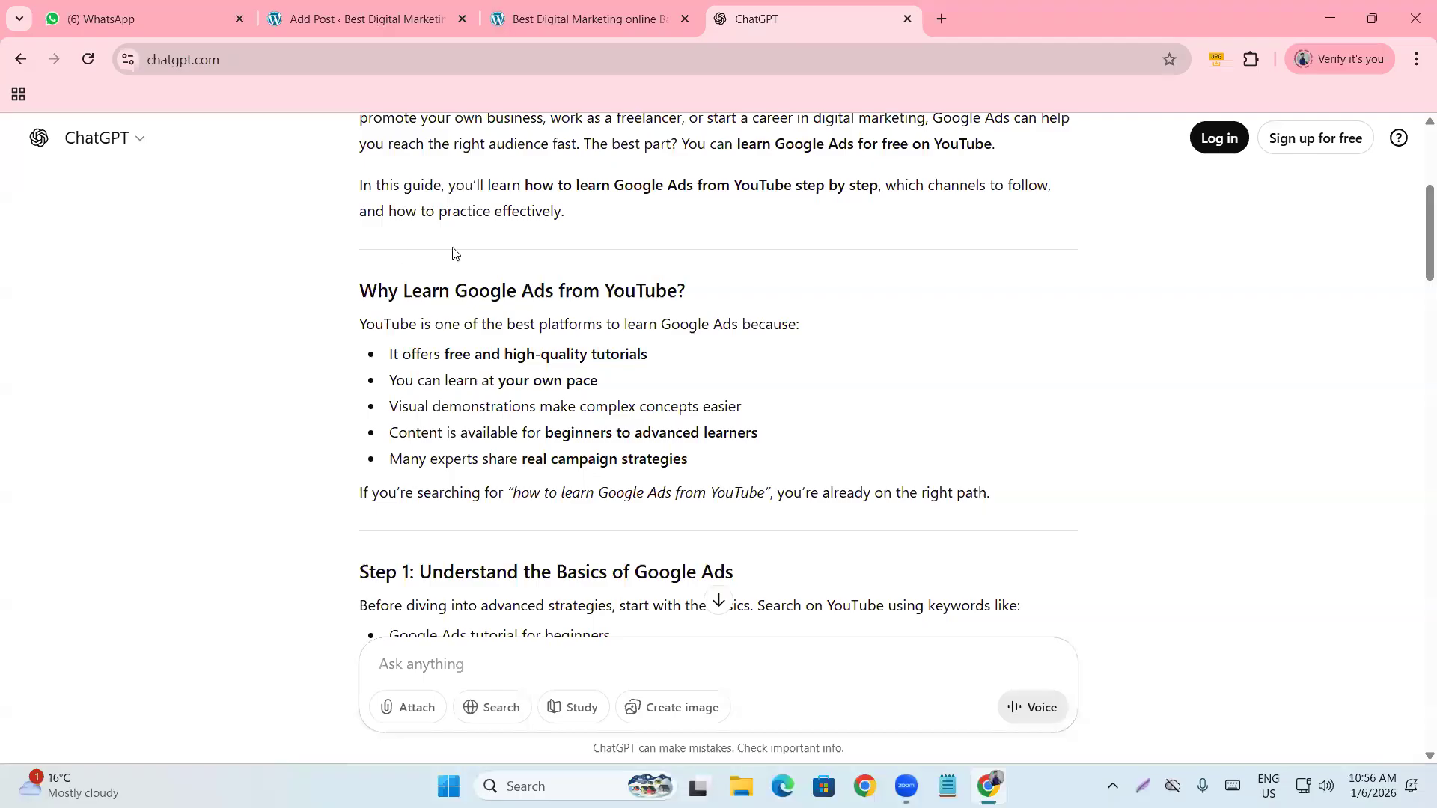
{"action": "scroll", "coordinate": [564, 380], "scroll_direction": "down", "scroll_amount": 3}
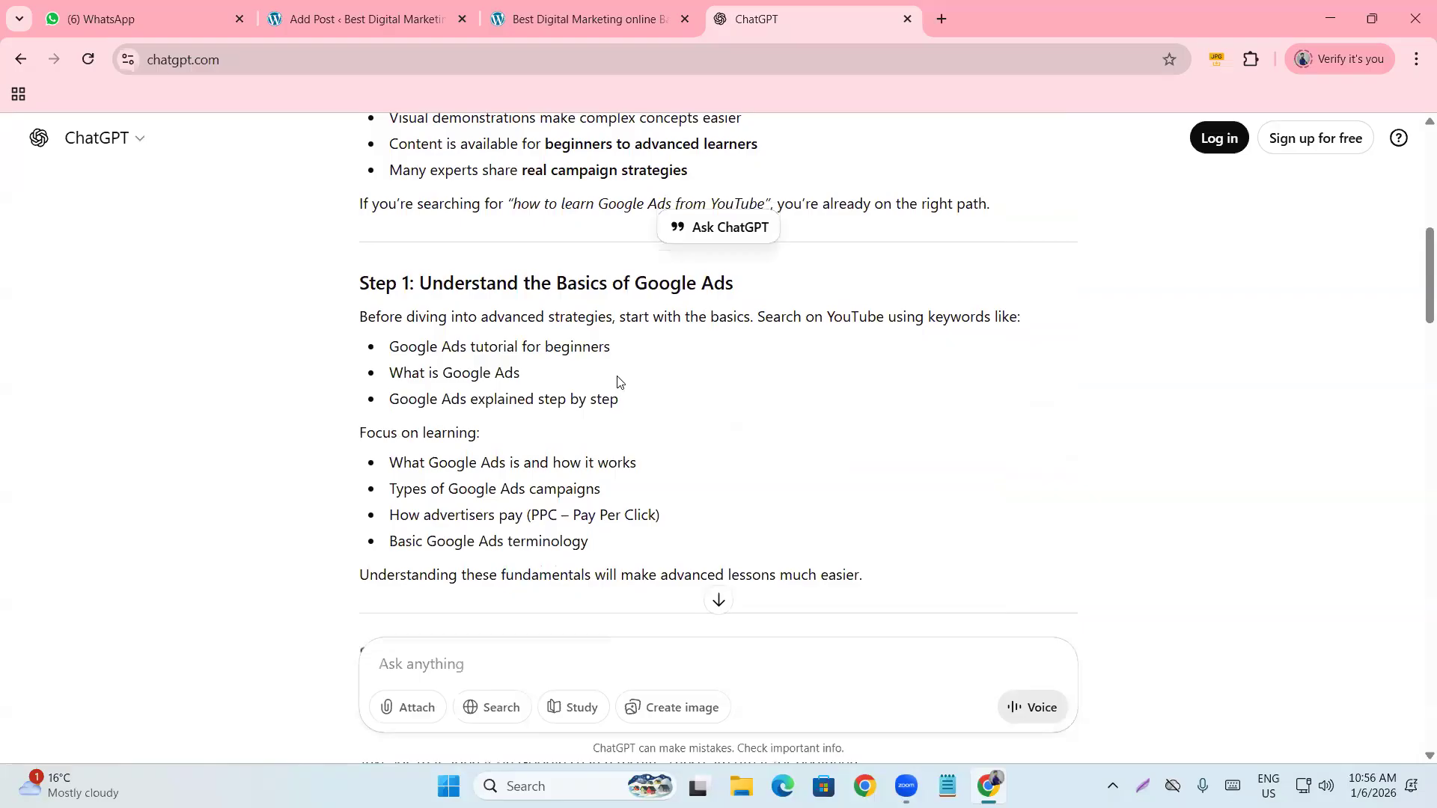
{"action": "scroll", "coordinate": [618, 382], "scroll_direction": "down", "scroll_amount": 10}
{"action": "scroll", "coordinate": [629, 386], "scroll_direction": "up", "scroll_amount": 20}
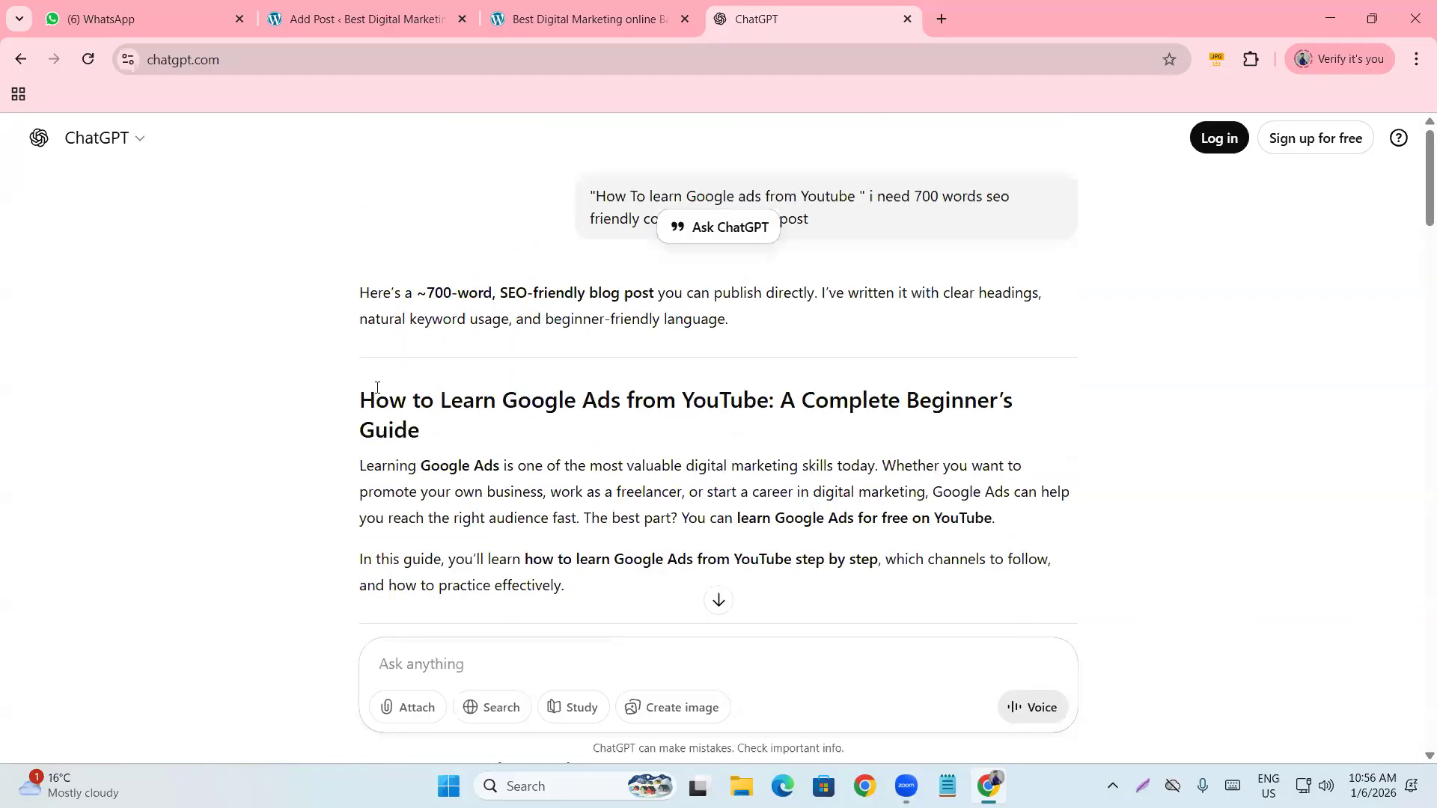
{"action": "left_click_drag", "start_coordinate": [361, 399], "coordinate": [853, 392]}
{"action": "scroll", "coordinate": [571, 497], "scroll_direction": "down", "scroll_amount": 12}
{"action": "scroll", "coordinate": [573, 494], "scroll_direction": "down", "scroll_amount": 2}
{"action": "scroll", "coordinate": [577, 506], "scroll_direction": "down", "scroll_amount": 20}
{"action": "scroll", "coordinate": [583, 504], "scroll_direction": "down", "scroll_amount": 2}
{"action": "scroll", "coordinate": [586, 491], "scroll_direction": "up", "scroll_amount": 3}
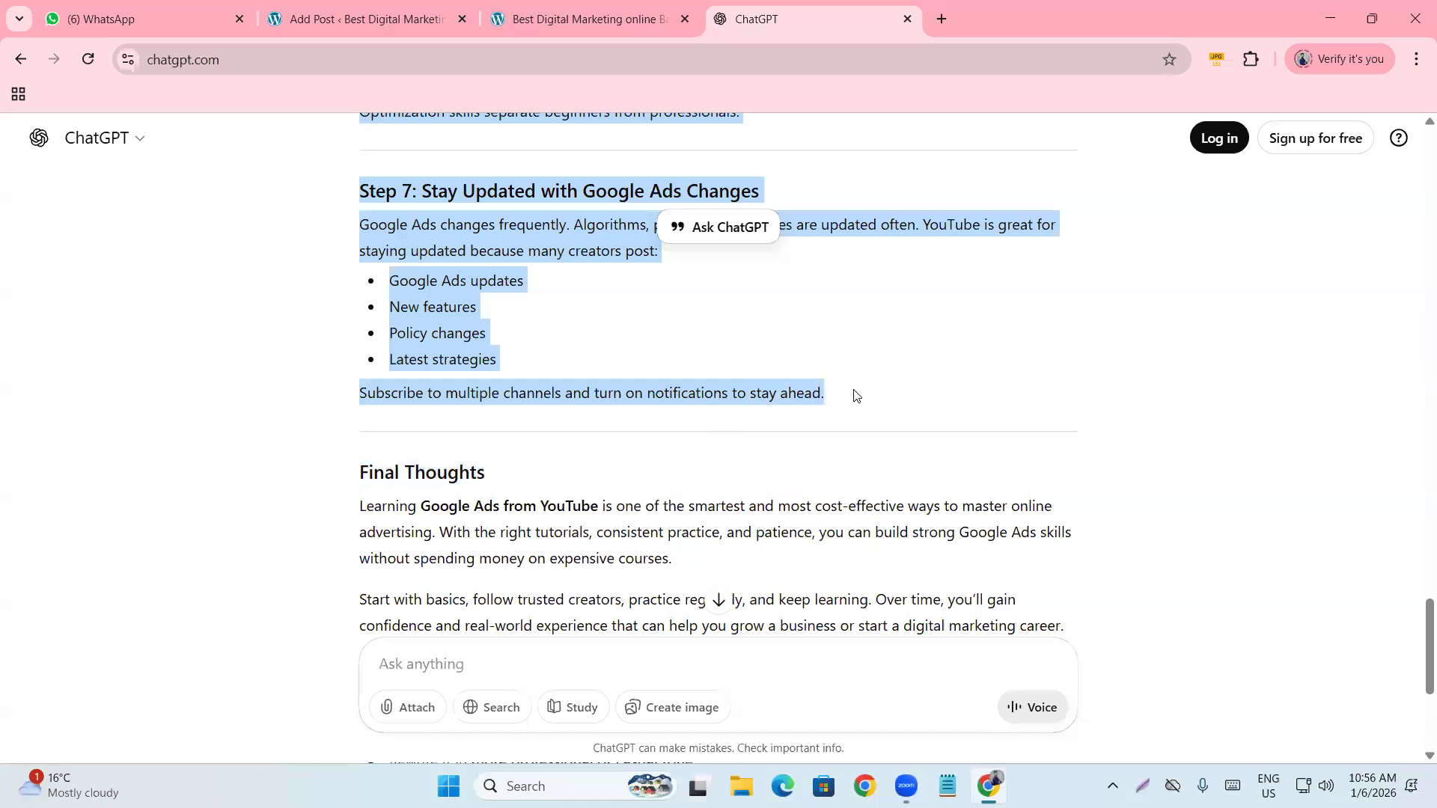
Paste the copied ChatGPT article into the post's empty body.
{"action": "left_click", "coordinate": [517, 4]}
{"action": "left_click", "coordinate": [289, 6]}
{"action": "left_click", "coordinate": [339, 337]}
{"action": "key", "text": "ctrl+v"}
{"action": "scroll", "coordinate": [430, 436], "scroll_direction": "up", "scroll_amount": 3}
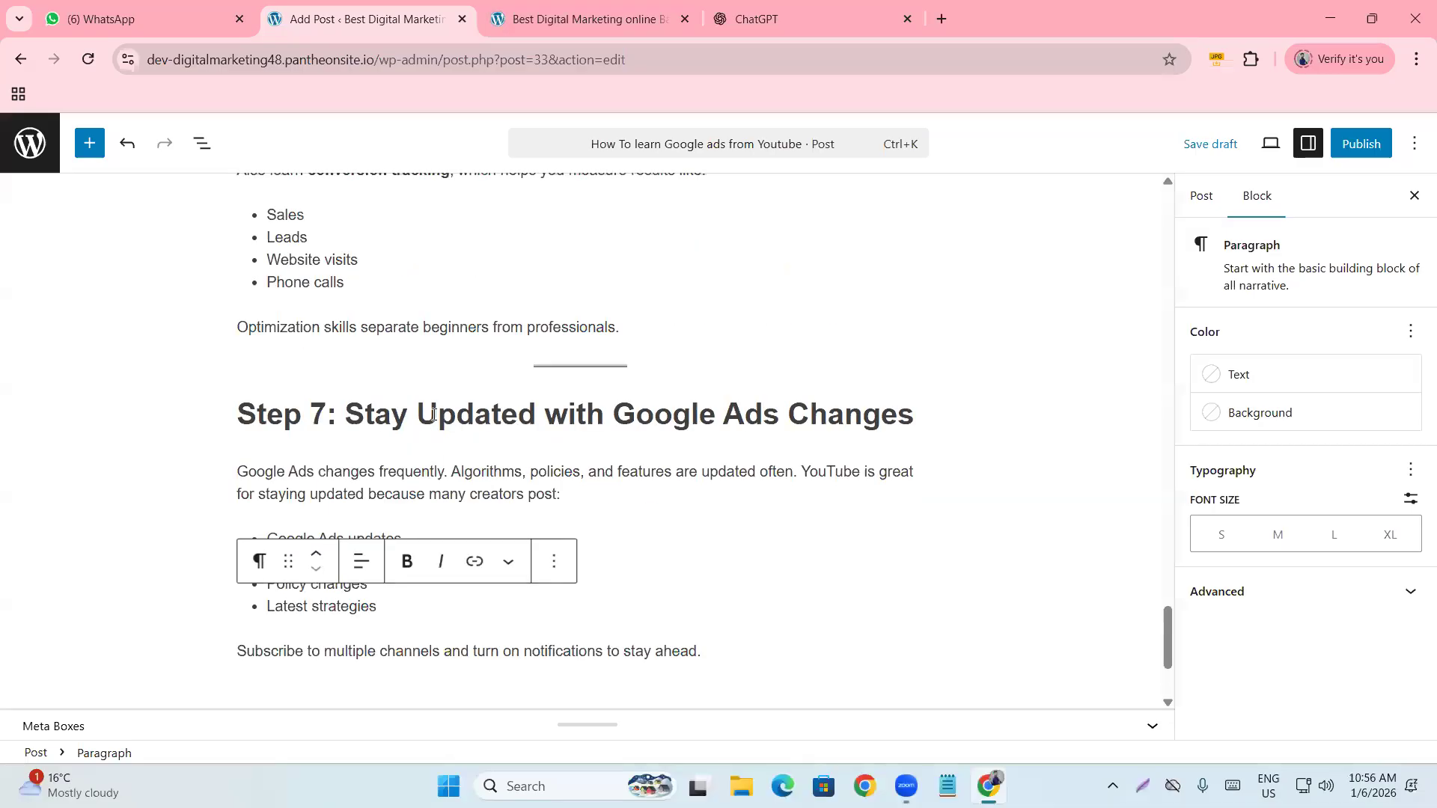
{"action": "scroll", "coordinate": [428, 388], "scroll_direction": "up", "scroll_amount": 20}
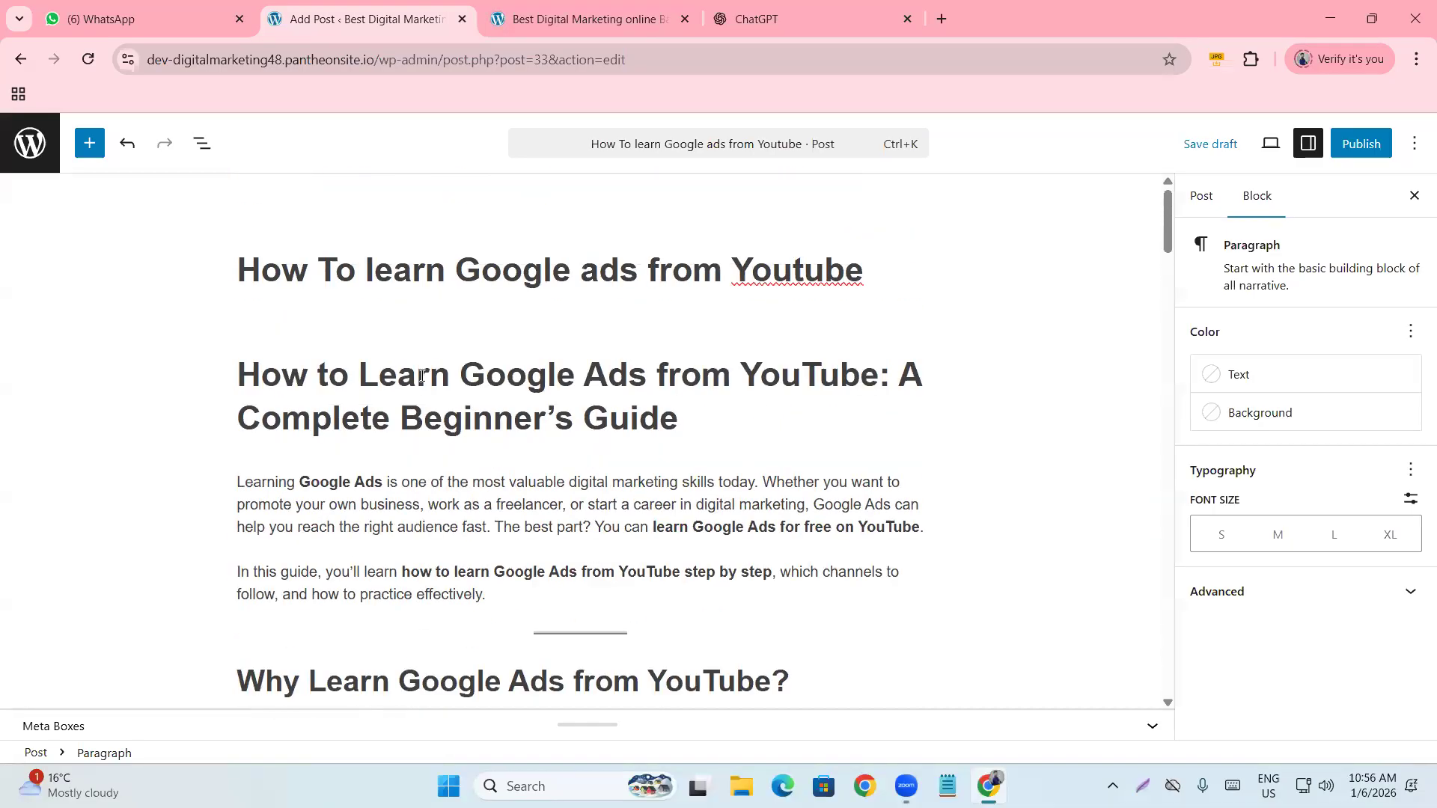
Delete the duplicate opening heading and its empty block so the intro follows the title.
{"action": "left_click", "coordinate": [683, 423]}
{"action": "left_click_drag", "start_coordinate": [683, 423], "coordinate": [229, 383]}
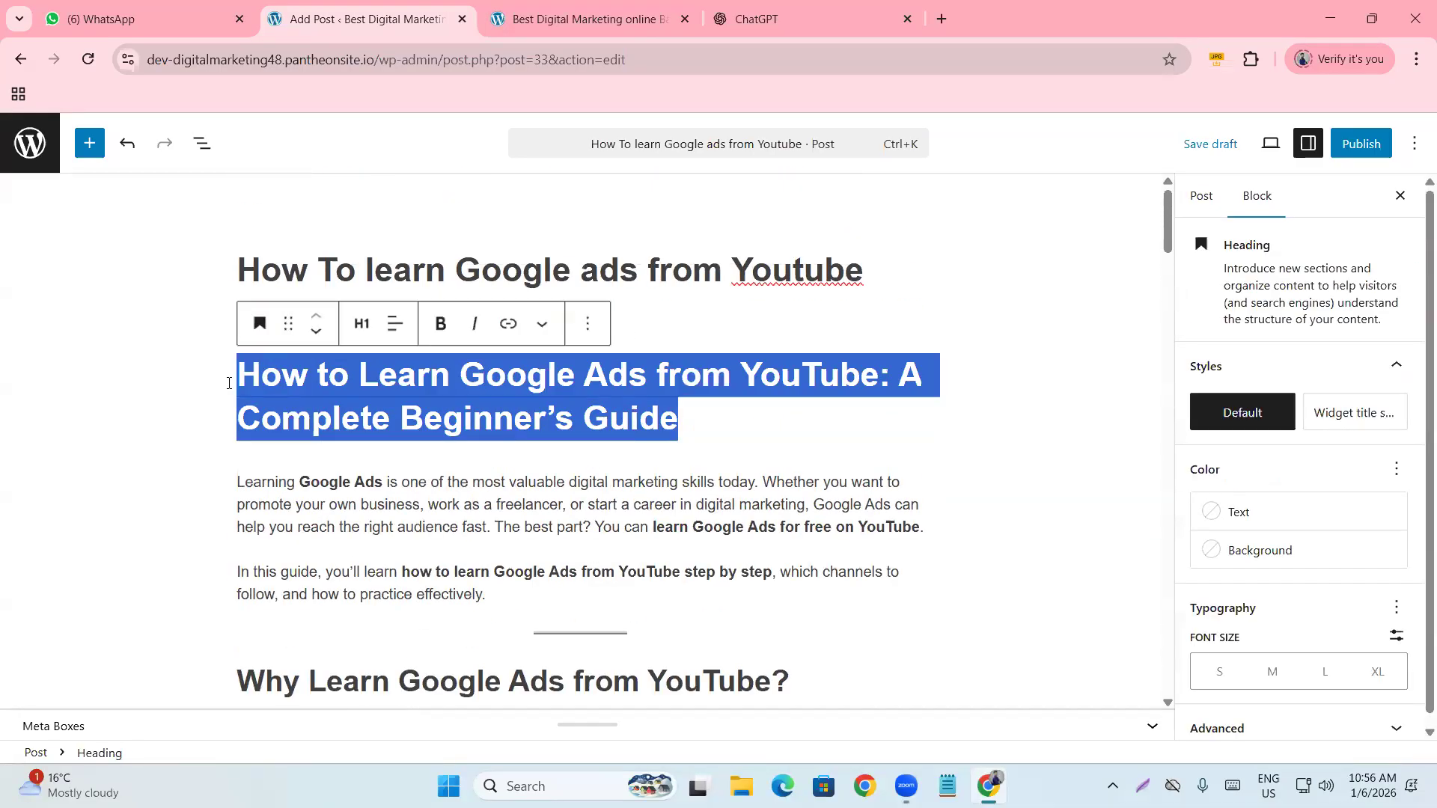
{"action": "key", "text": "BackSpace"}
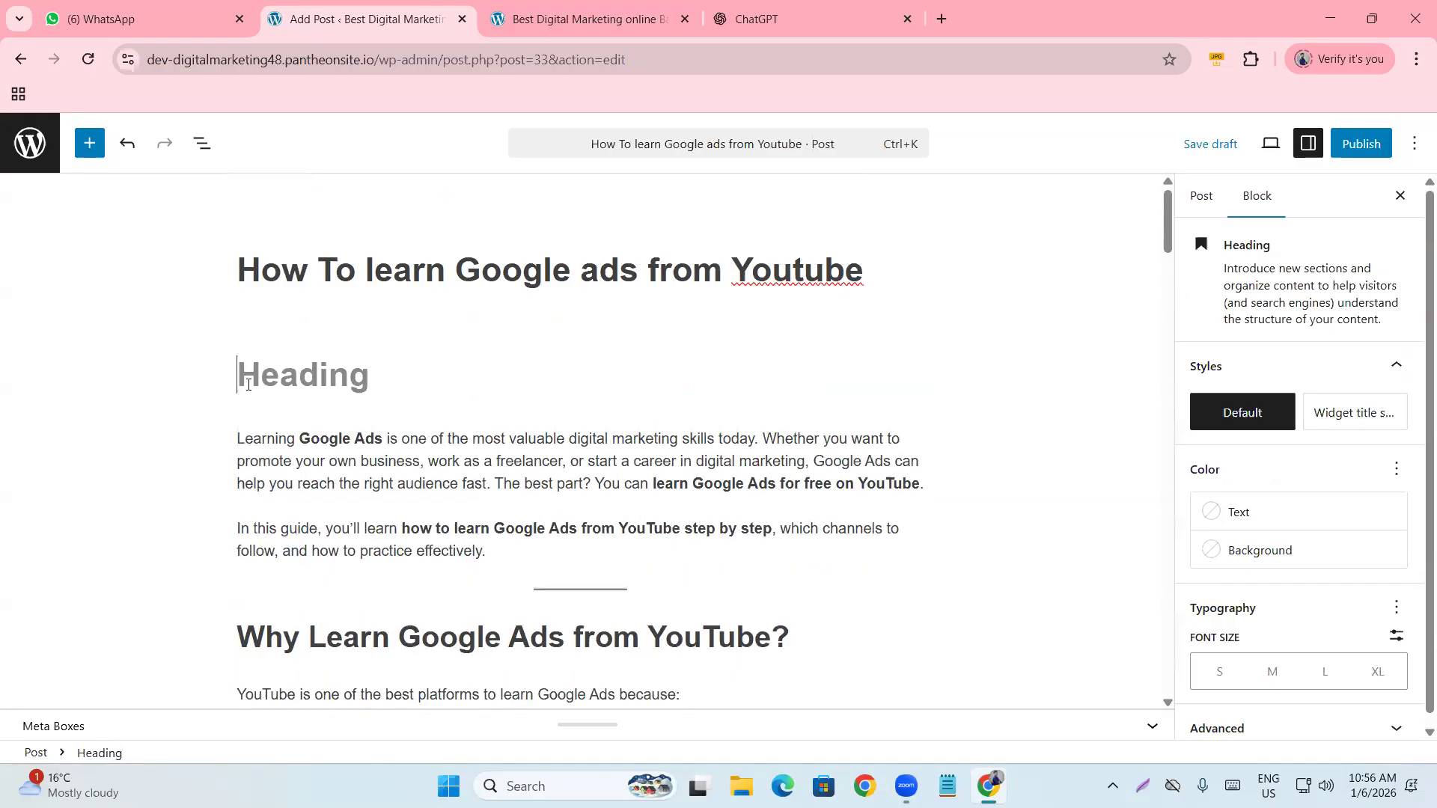
{"action": "key", "text": "BackSpace"}
{"action": "key", "text": "BackSpace"}
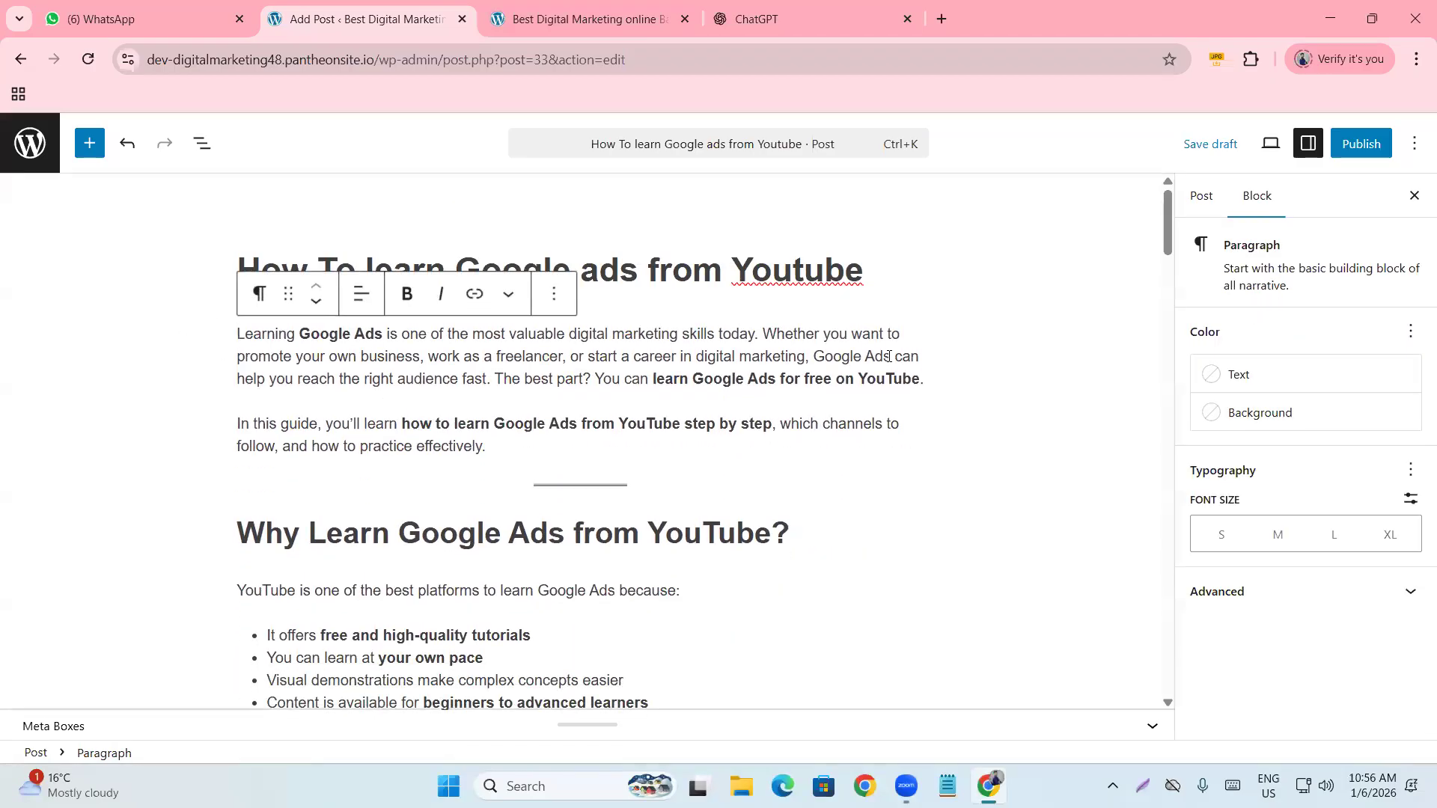
{"action": "left_click", "coordinate": [632, 356]}
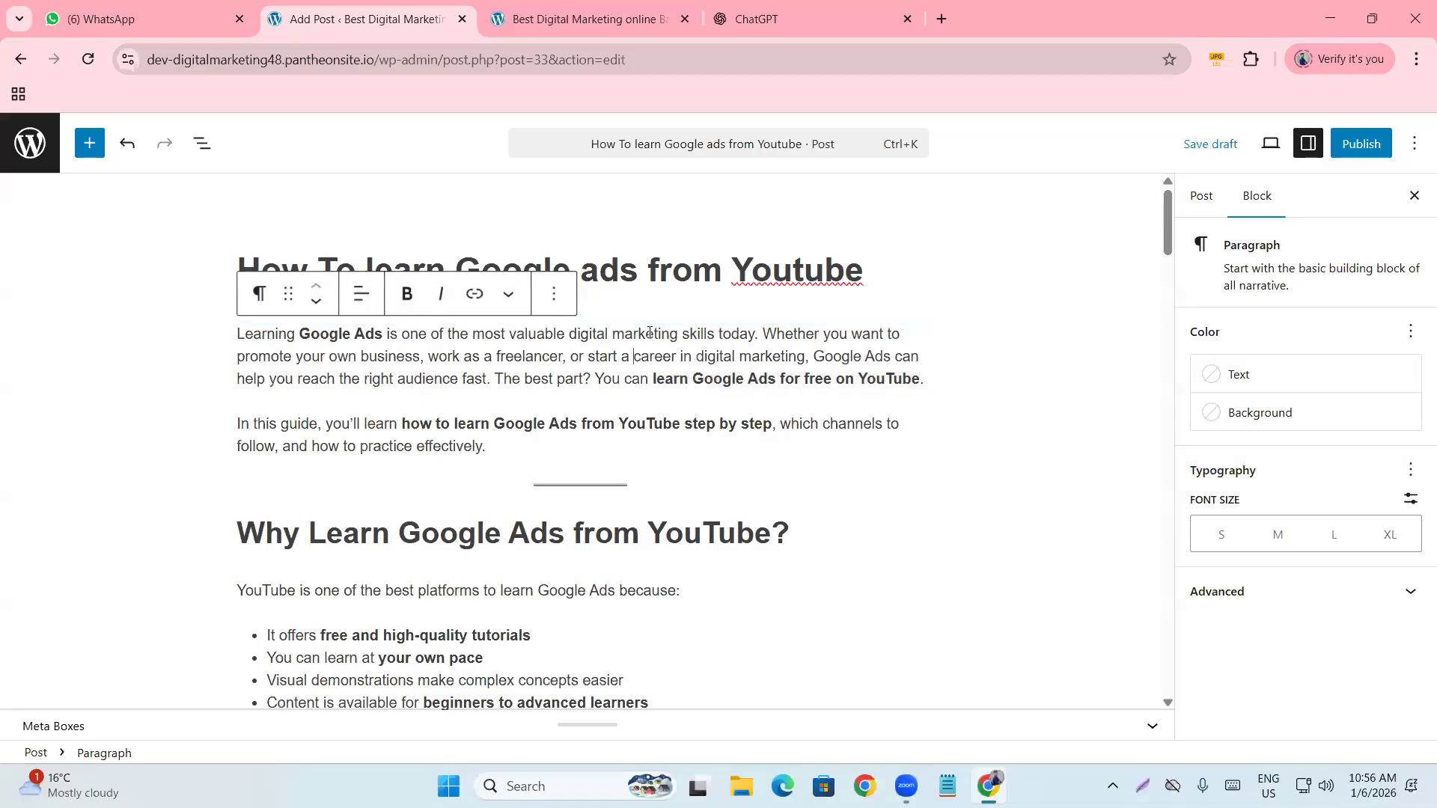
{"action": "left_click", "coordinate": [655, 258]}
{"action": "scroll", "coordinate": [442, 412], "scroll_direction": "down", "scroll_amount": 10}
{"action": "scroll", "coordinate": [441, 413], "scroll_direction": "down", "scroll_amount": 20}
{"action": "scroll", "coordinate": [442, 425], "scroll_direction": "up", "scroll_amount": 20}
{"action": "scroll", "coordinate": [444, 425], "scroll_direction": "up", "scroll_amount": 9}
{"action": "left_click_drag", "start_coordinate": [572, 444], "coordinate": [505, 450]}
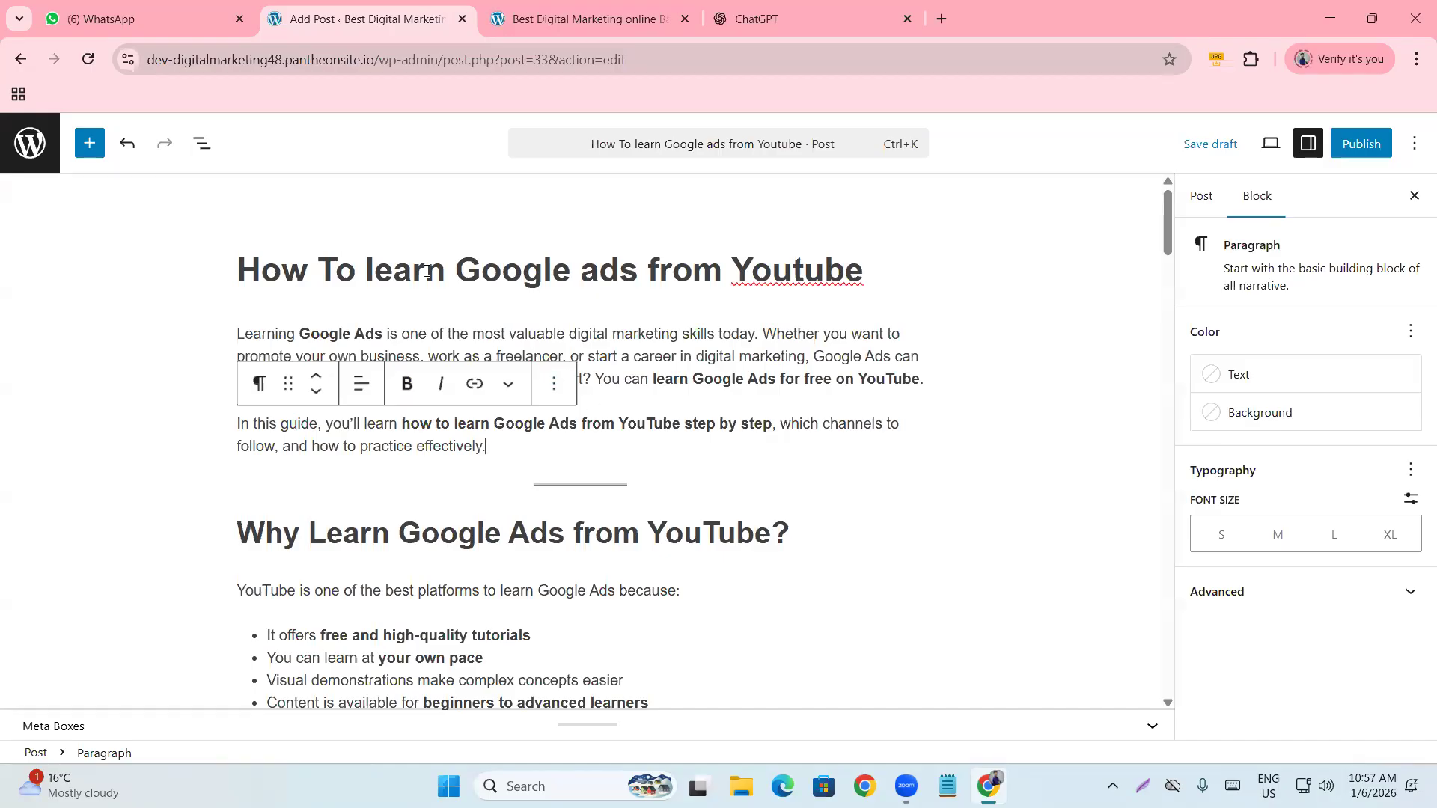
{"action": "triple_click", "coordinate": [389, 270]}
{"action": "key", "text": "ctrl+c"}
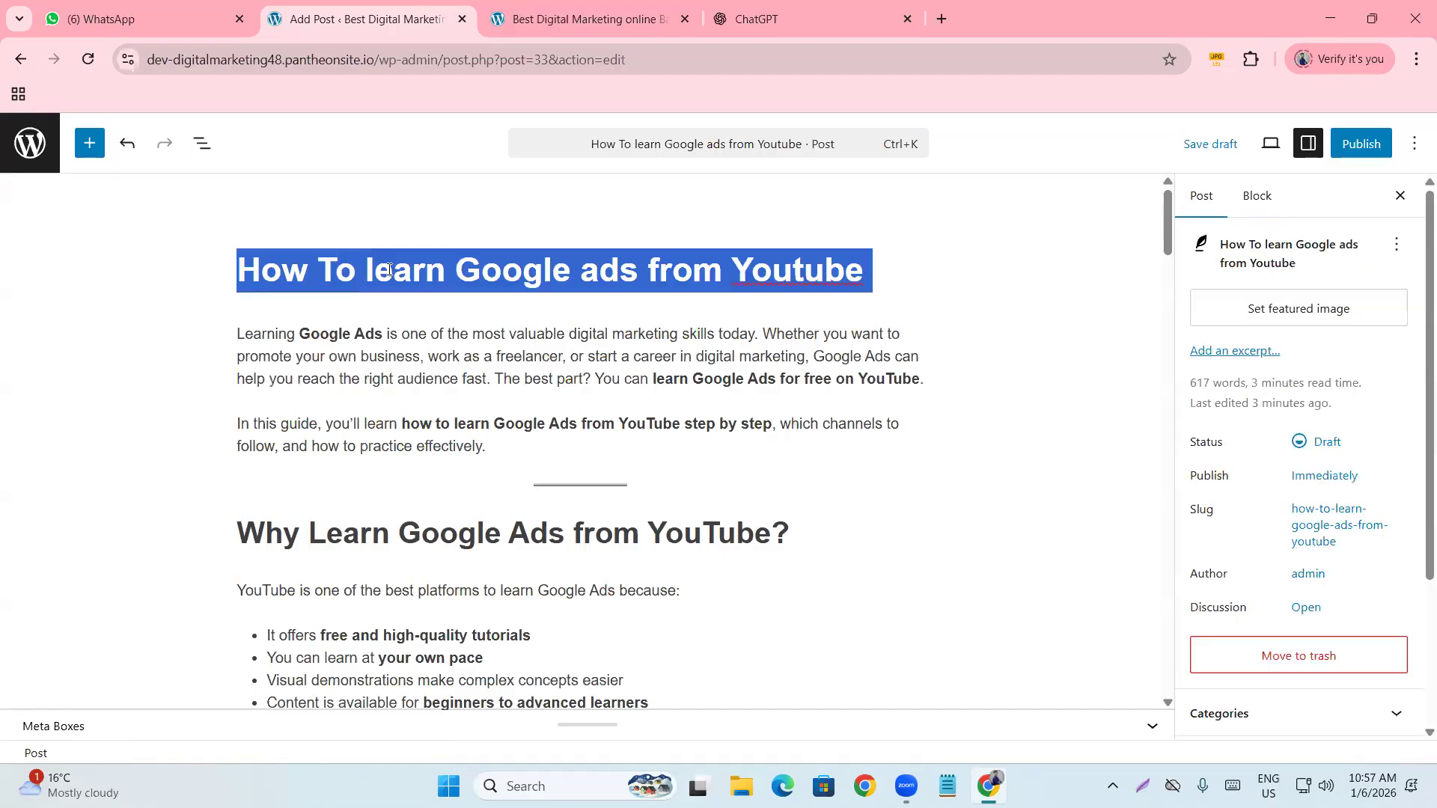
Search Google Images for the post title 'How To learn Google ads from Youtube' in a new tab.
{"action": "left_click", "coordinate": [940, 17]}
{"action": "key", "text": "ctrl+v"}
{"action": "key", "text": "Return"}
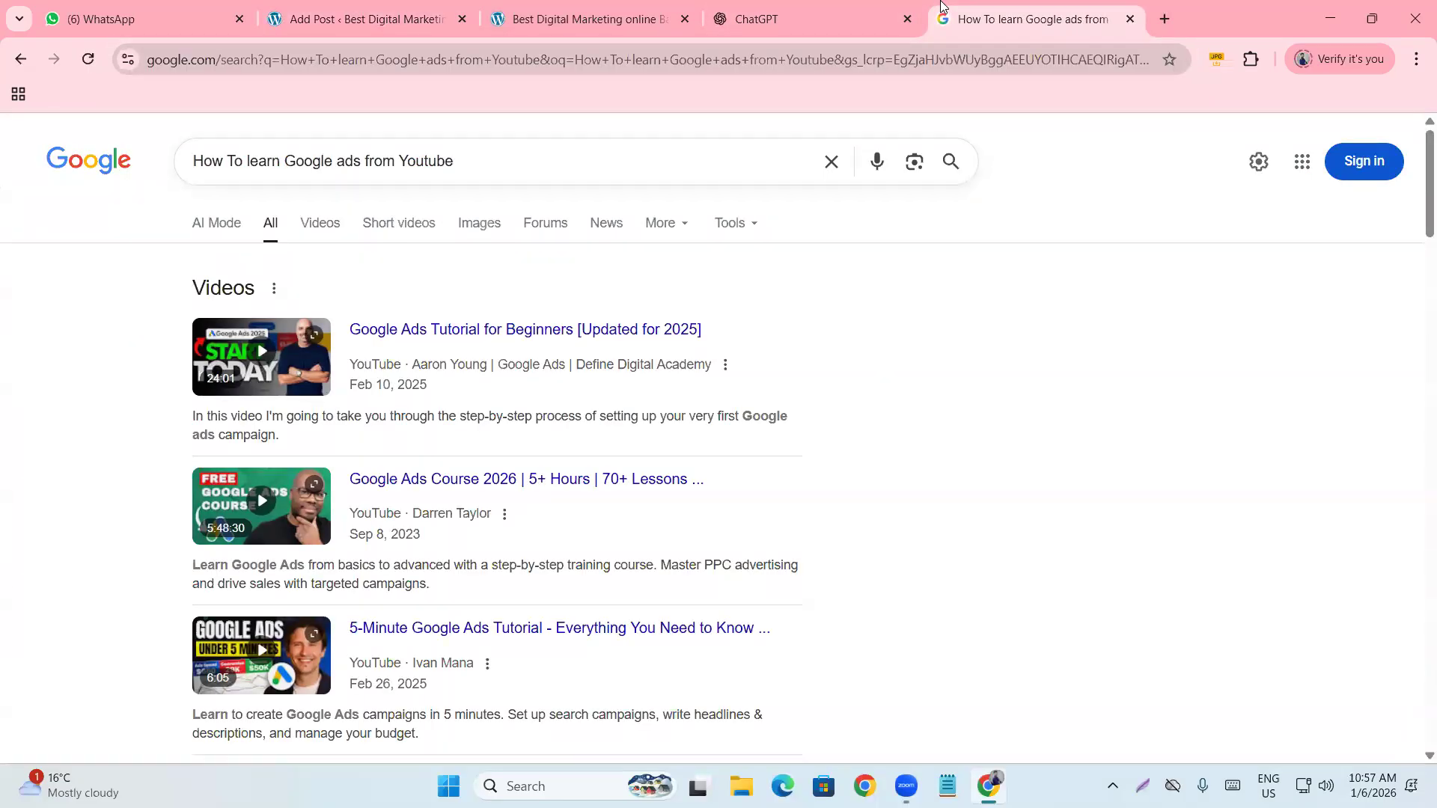
{"action": "left_click", "coordinate": [498, 224]}
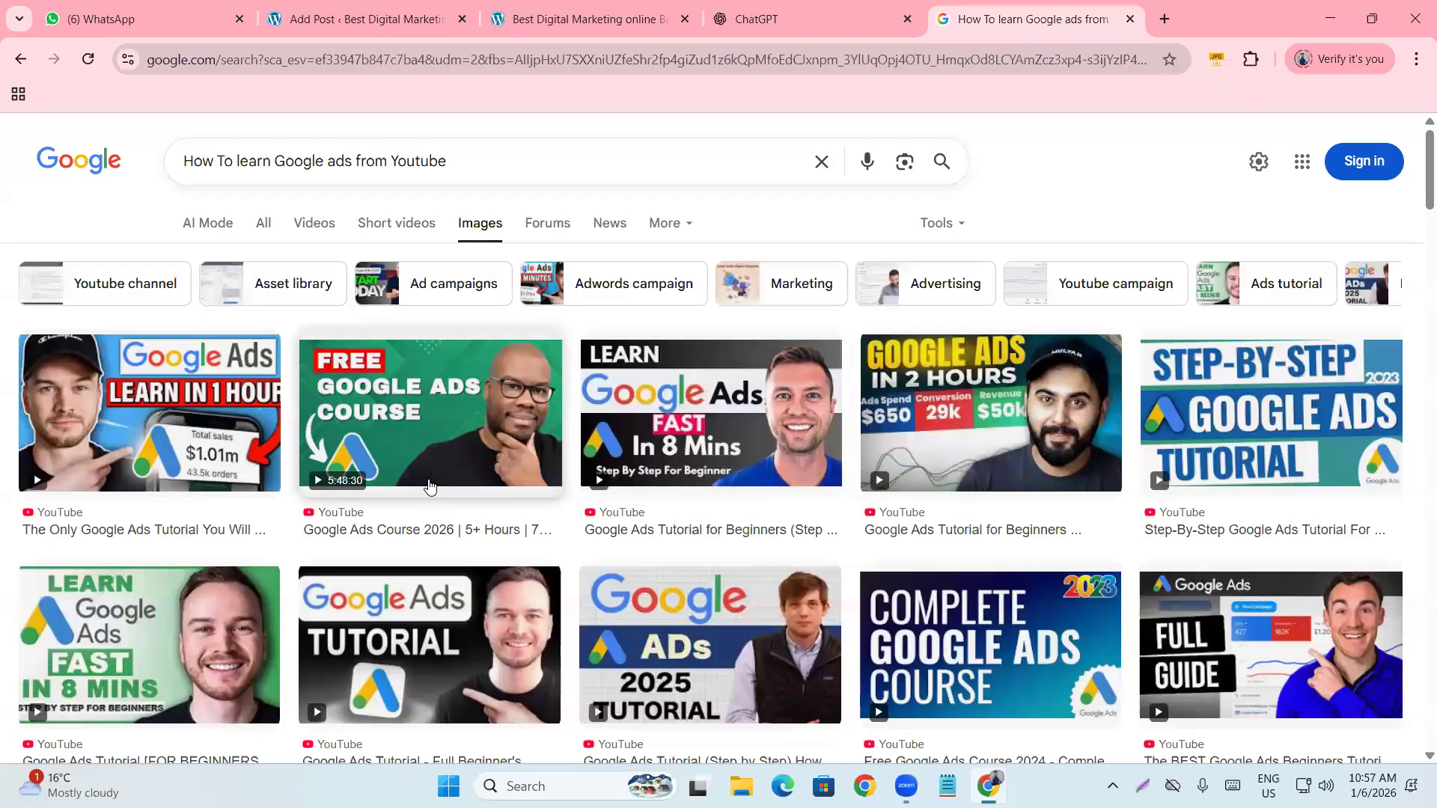
Save the Free Google Ads Course thumbnail to Downloads as maxresdefault and return to WordPress.
{"action": "left_click", "coordinate": [430, 488]}
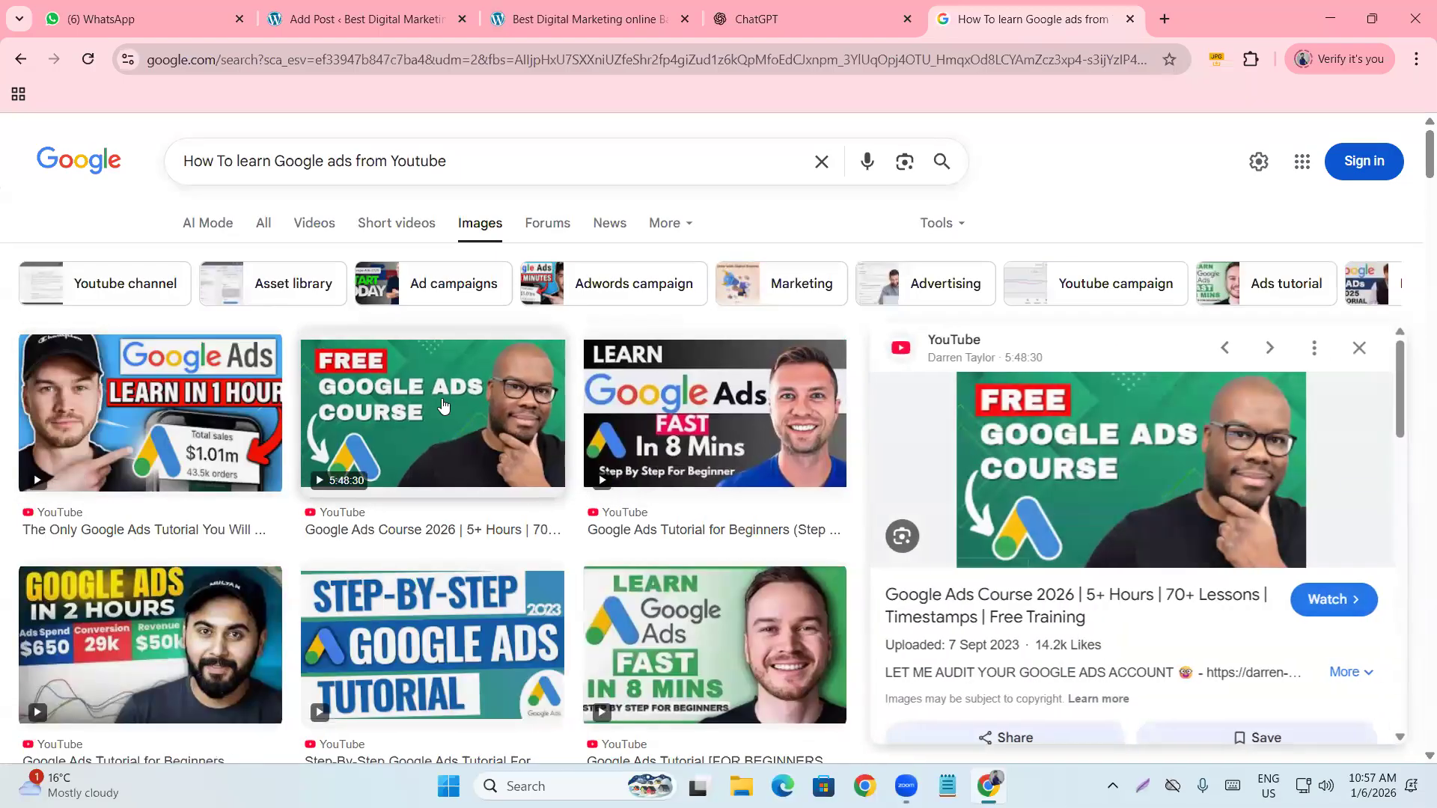
{"action": "right_click", "coordinate": [1174, 516]}
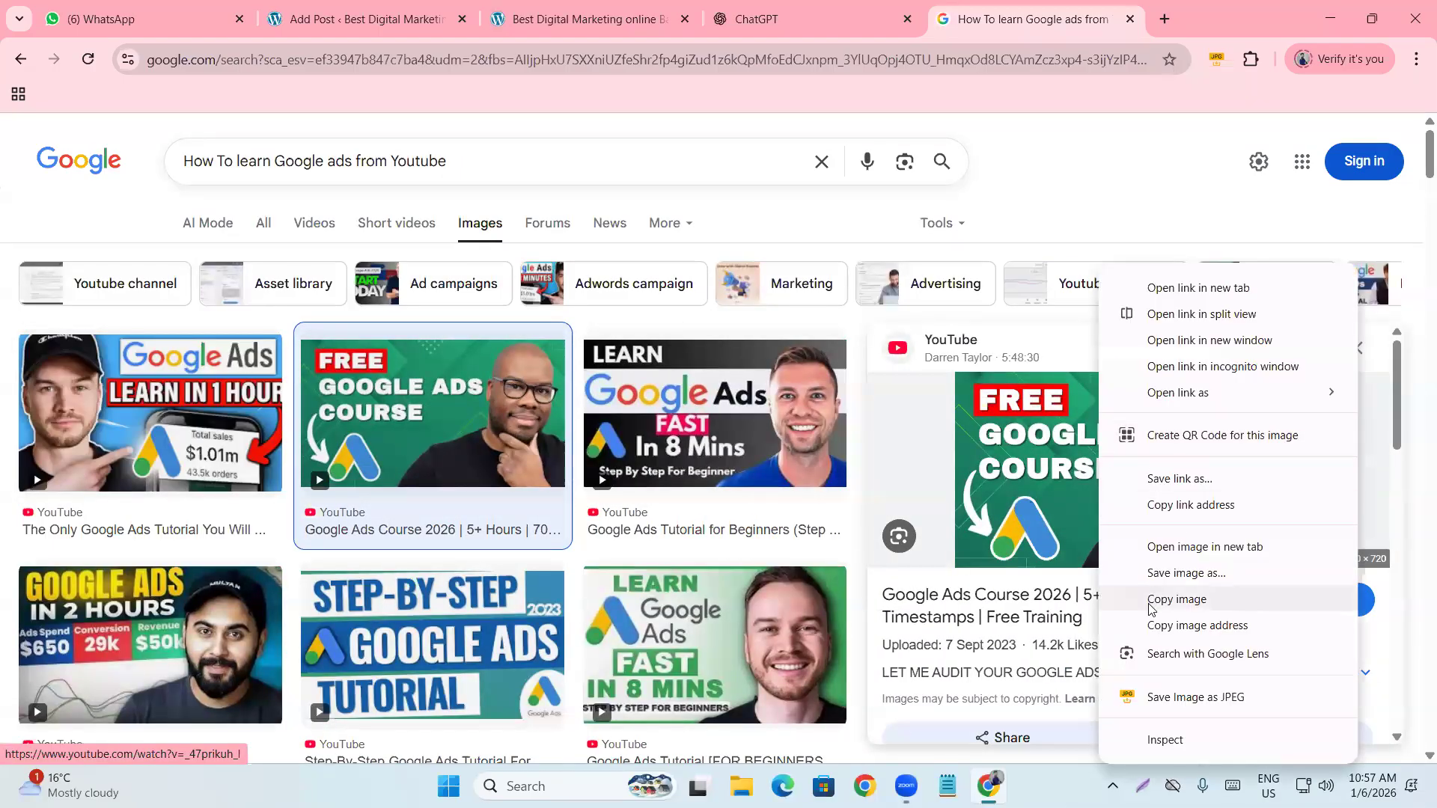
{"action": "left_click", "coordinate": [1172, 572]}
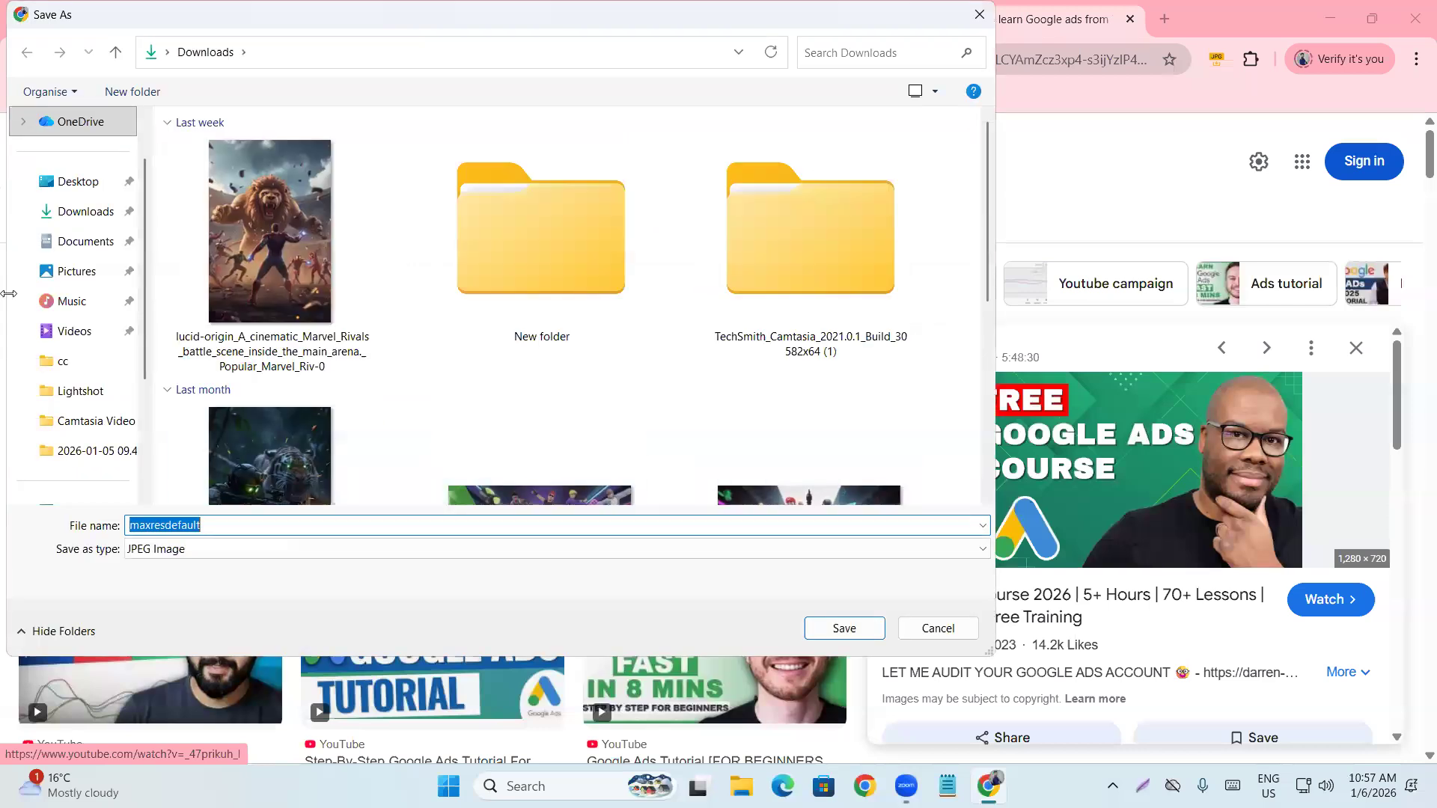
{"action": "left_click", "coordinate": [85, 214]}
{"action": "left_click", "coordinate": [867, 635]}
{"action": "right_click", "coordinate": [1102, 431]}
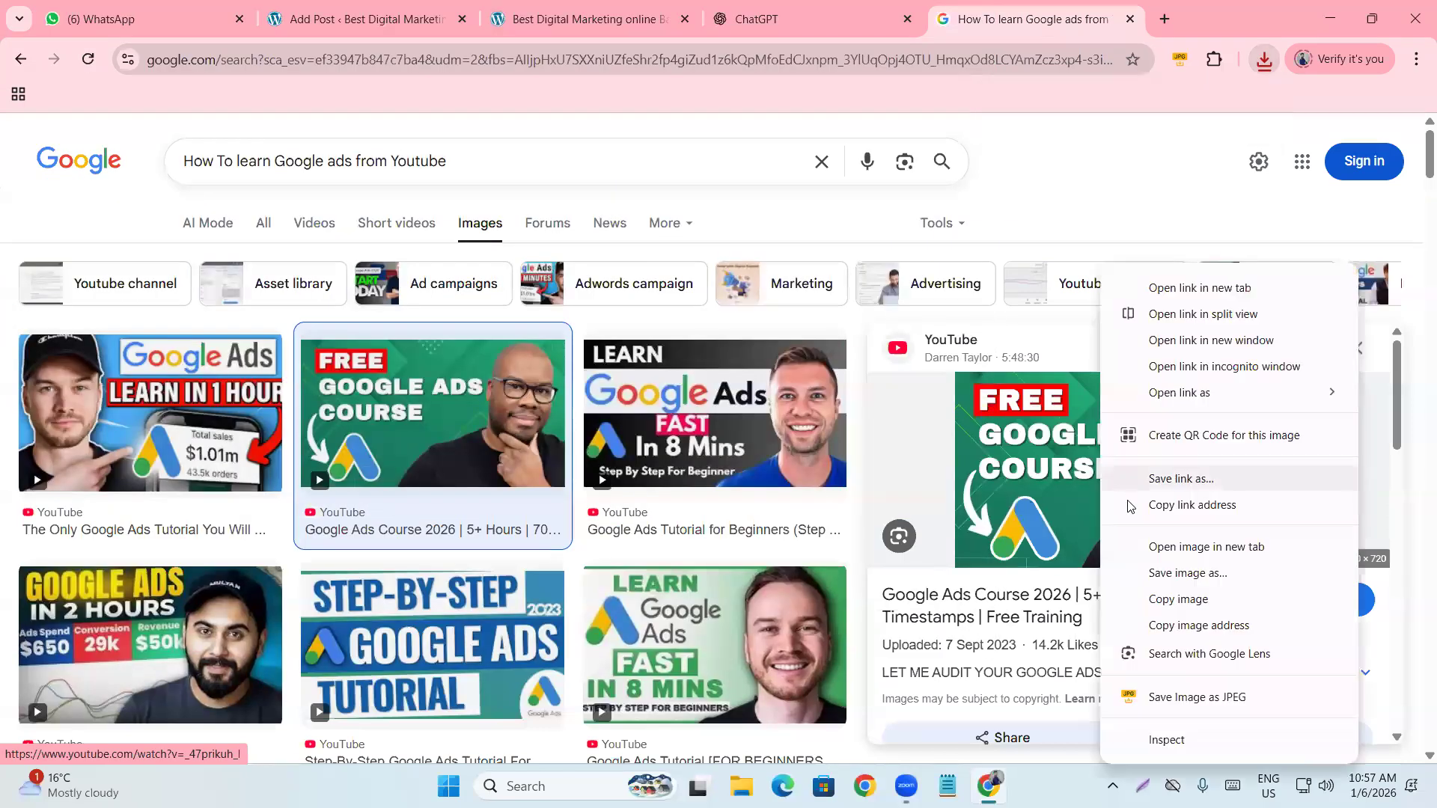
{"action": "left_click", "coordinate": [1170, 573]}
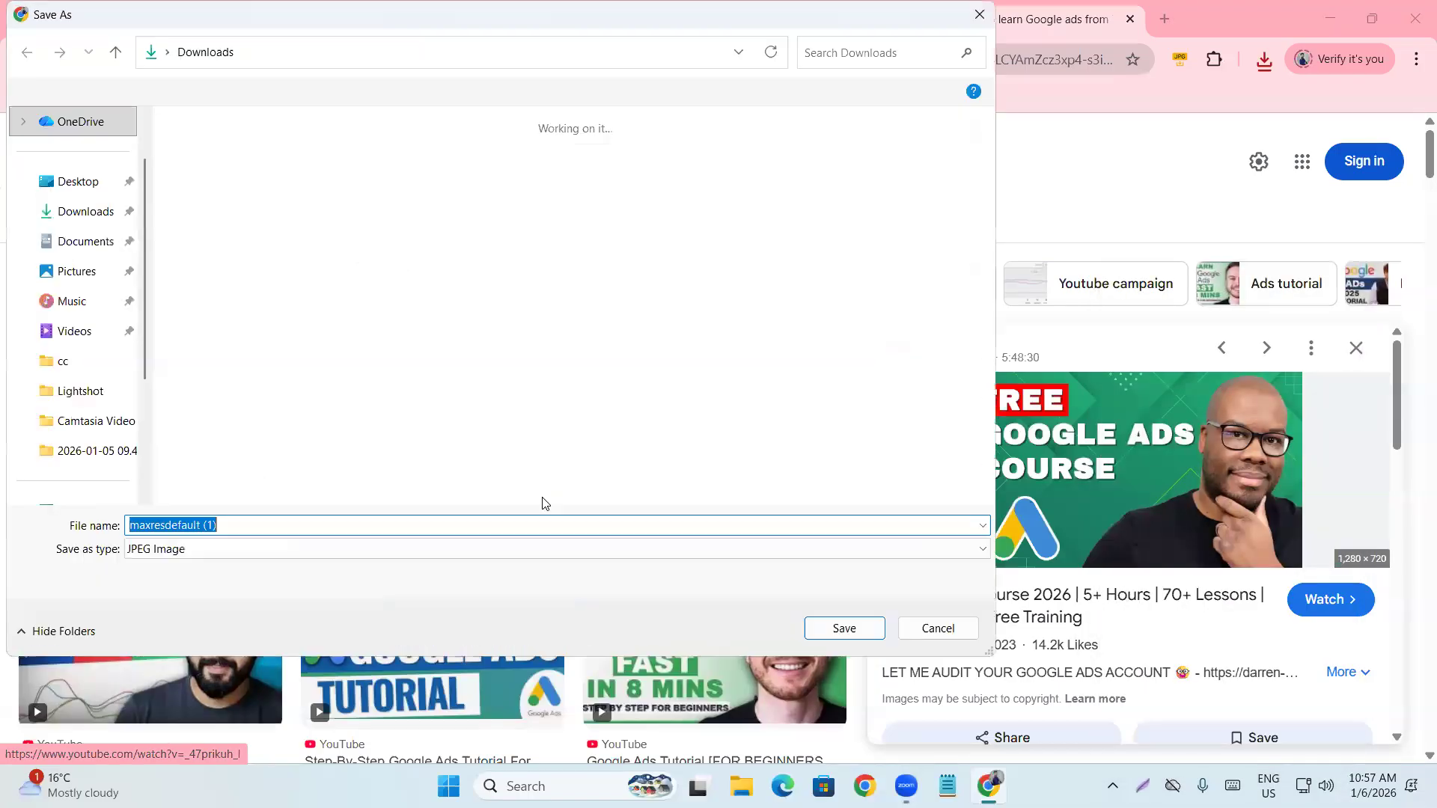
{"action": "left_click", "coordinate": [979, 14]}
{"action": "left_click", "coordinate": [369, 19]}
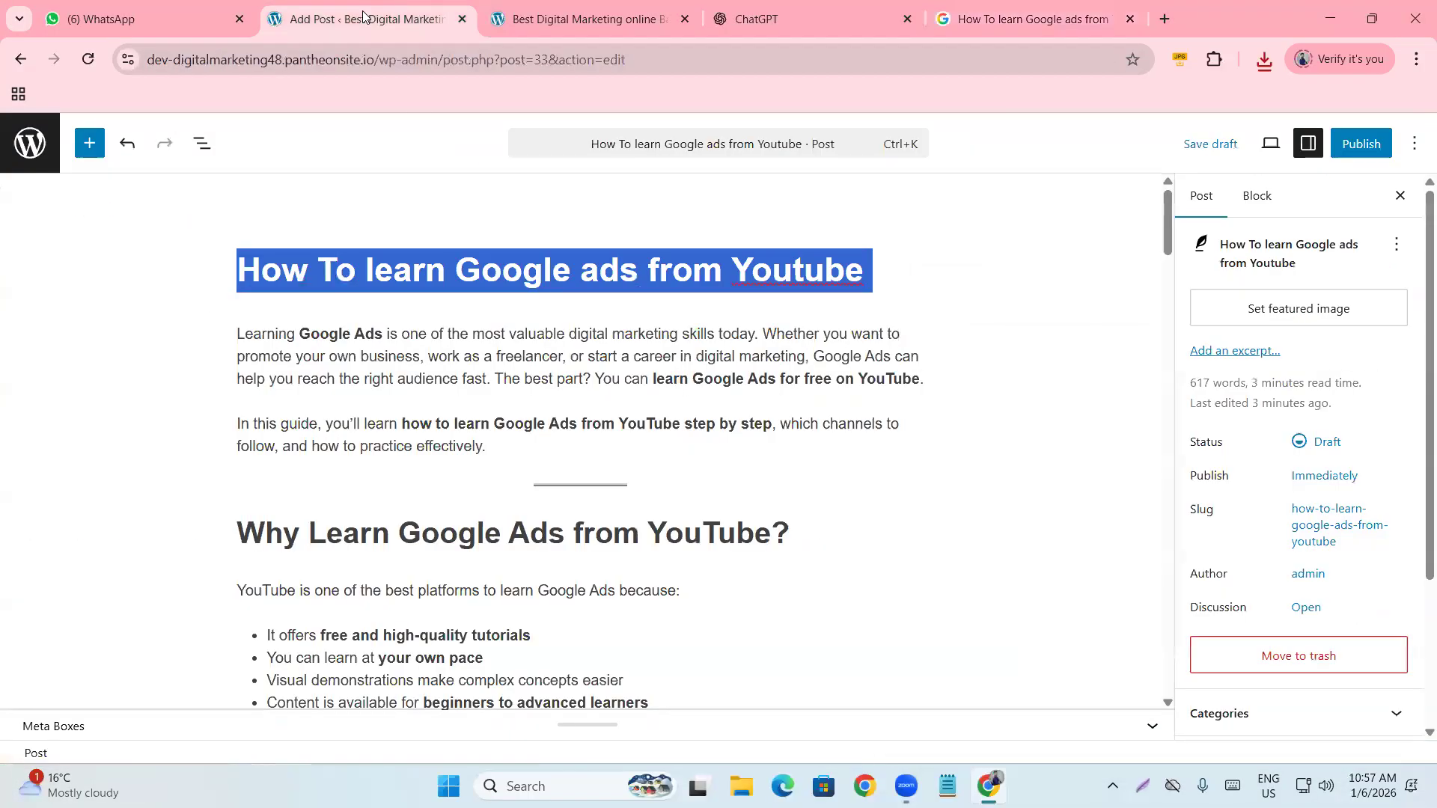
Add an empty Image block below the "If you're searching" intro paragraph.
{"action": "left_click", "coordinate": [417, 495]}
{"action": "scroll", "coordinate": [534, 527], "scroll_direction": "down", "scroll_amount": 4}
{"action": "scroll", "coordinate": [535, 527], "scroll_direction": "down", "scroll_amount": 3}
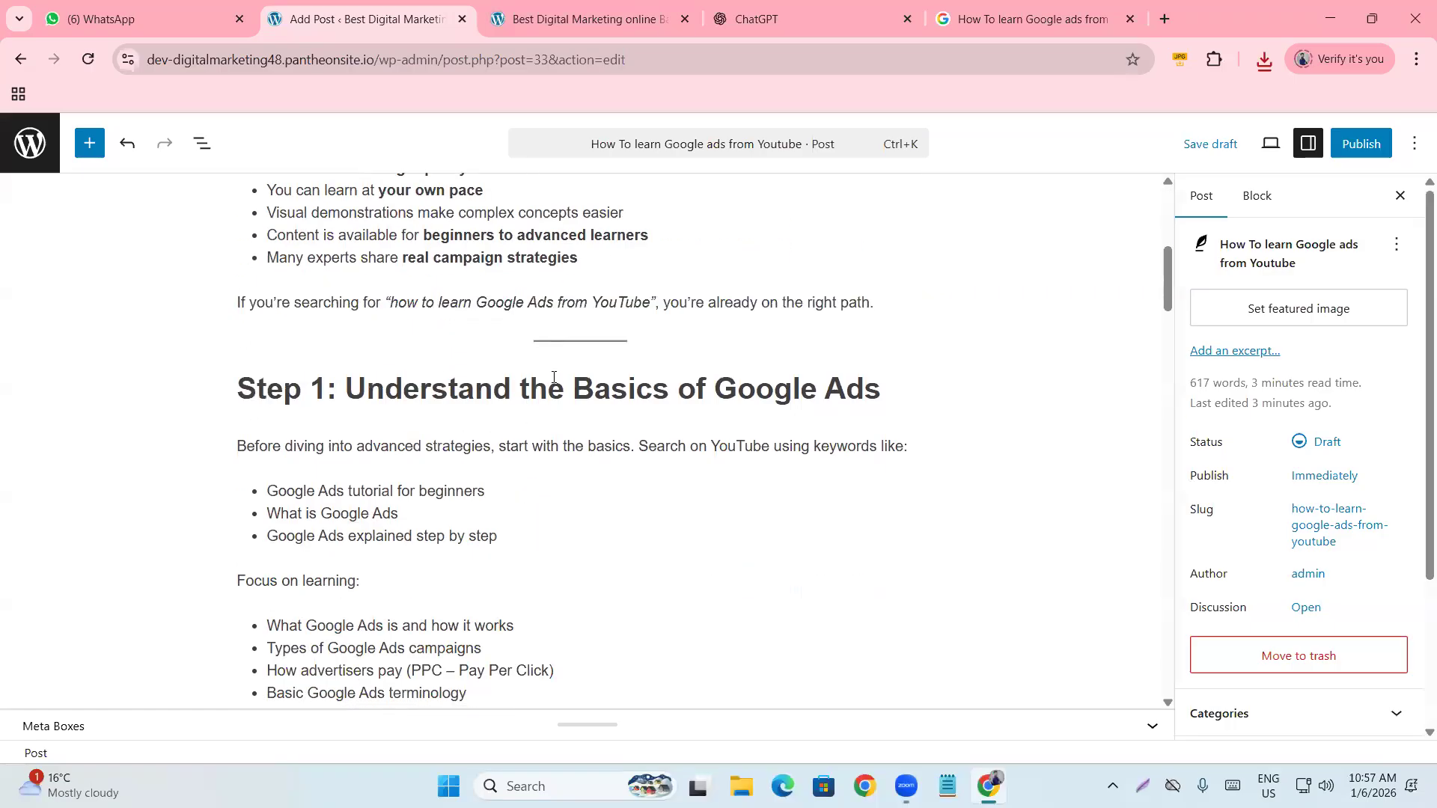
{"action": "left_click", "coordinate": [865, 301]}
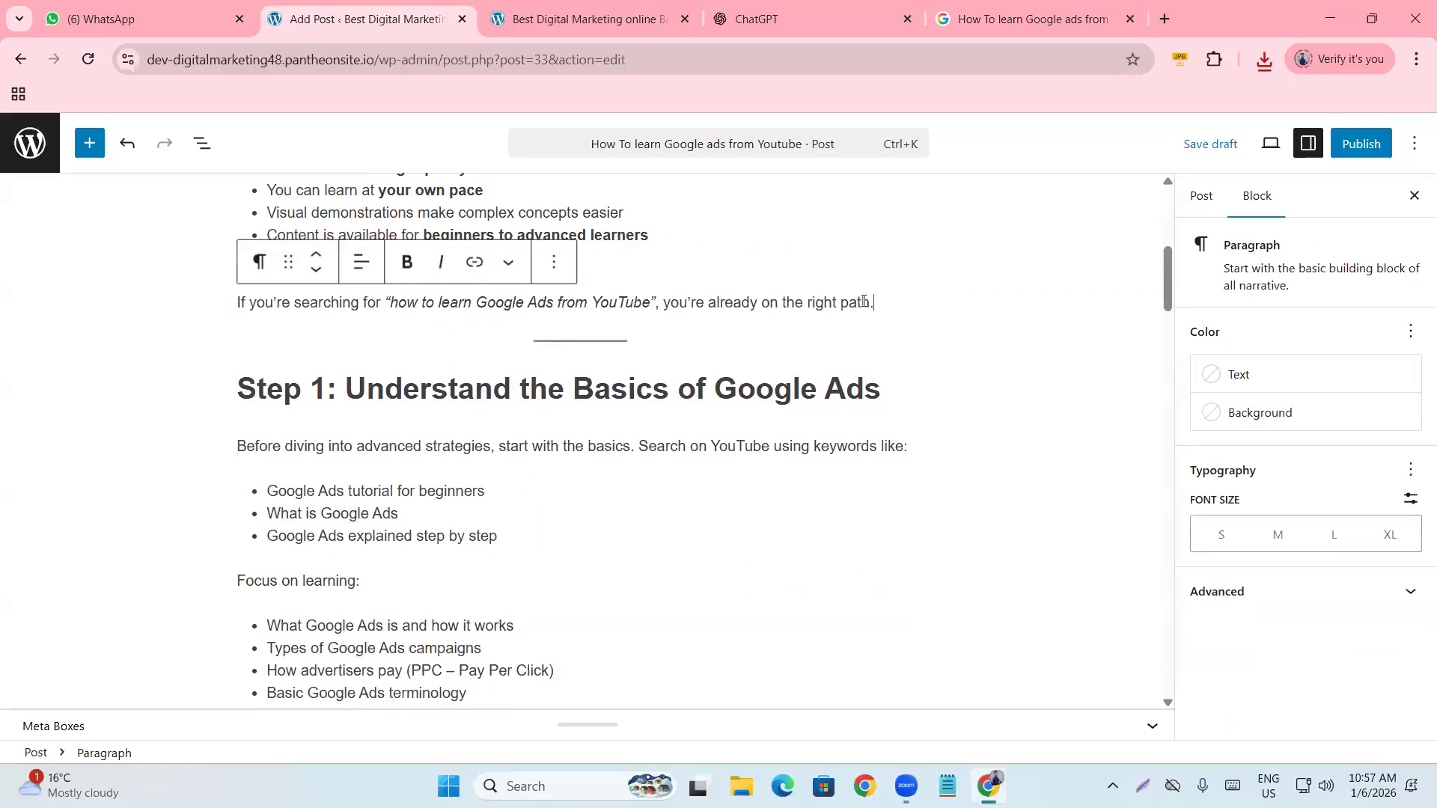
{"action": "key", "text": "Return"}
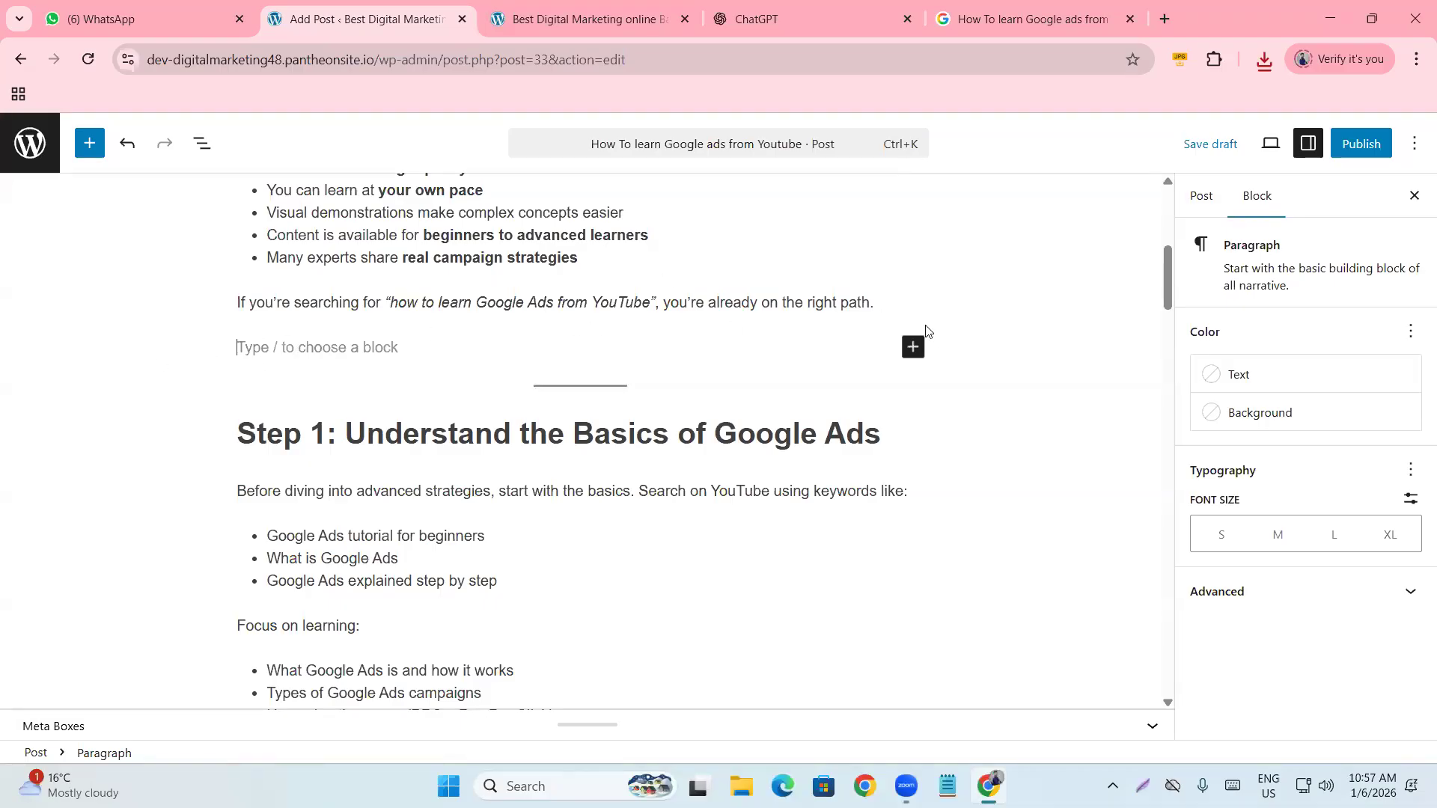
{"action": "left_click", "coordinate": [913, 346]}
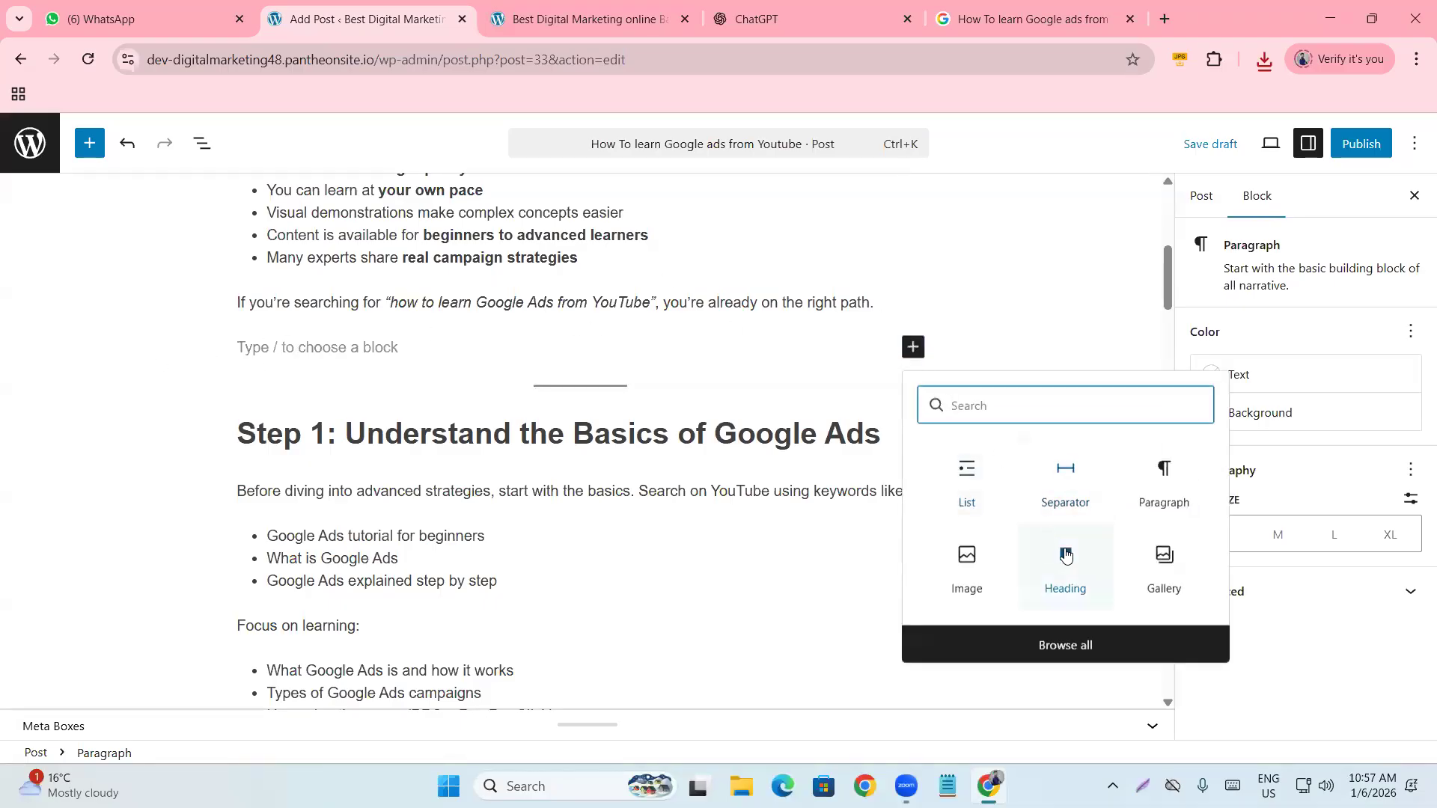
{"action": "left_click", "coordinate": [962, 581]}
Upload the maxresdefault course thumbnail from Downloads into the new Image block.
{"action": "left_click", "coordinate": [284, 462]}
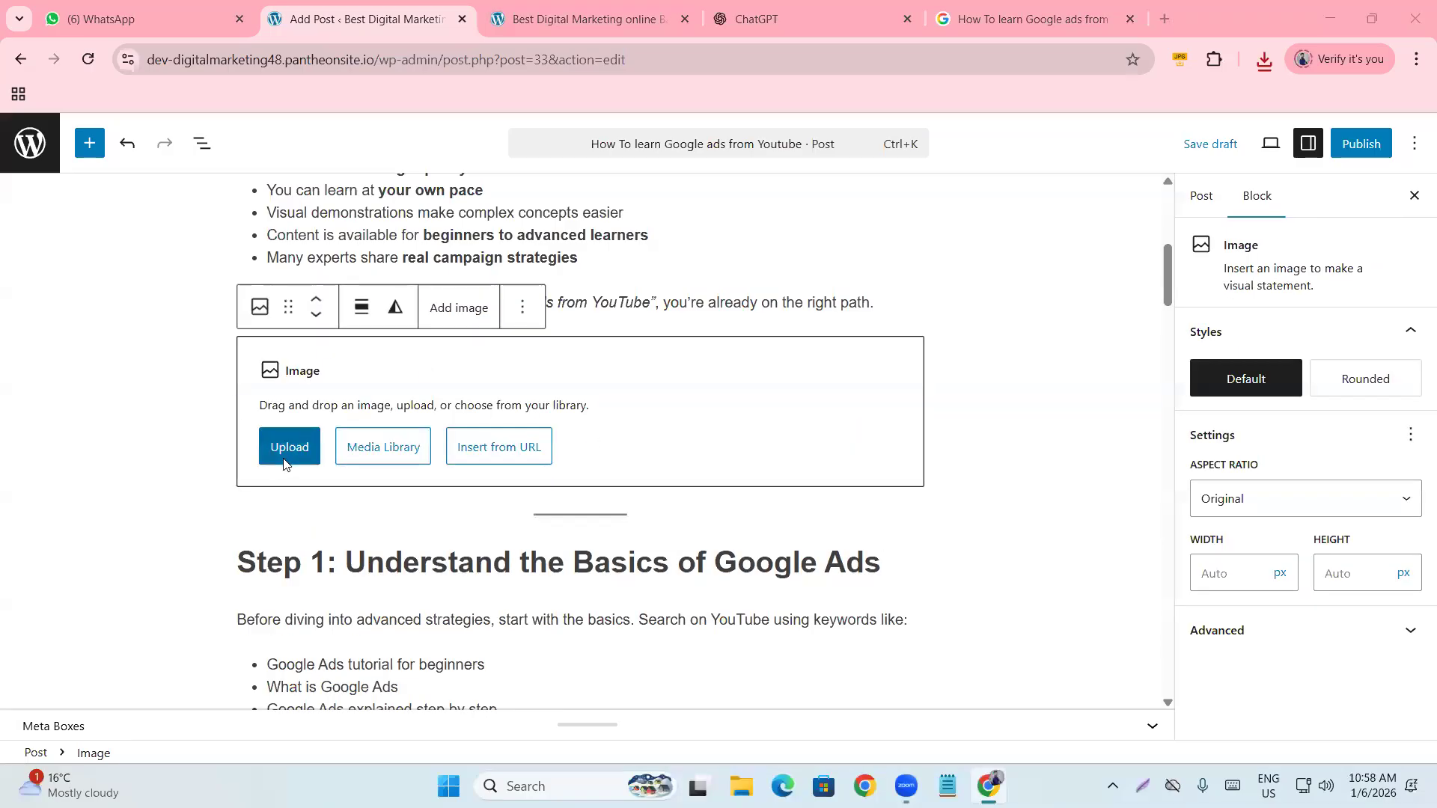
{"action": "left_click", "coordinate": [72, 277]}
{"action": "double_click", "coordinate": [286, 253]}
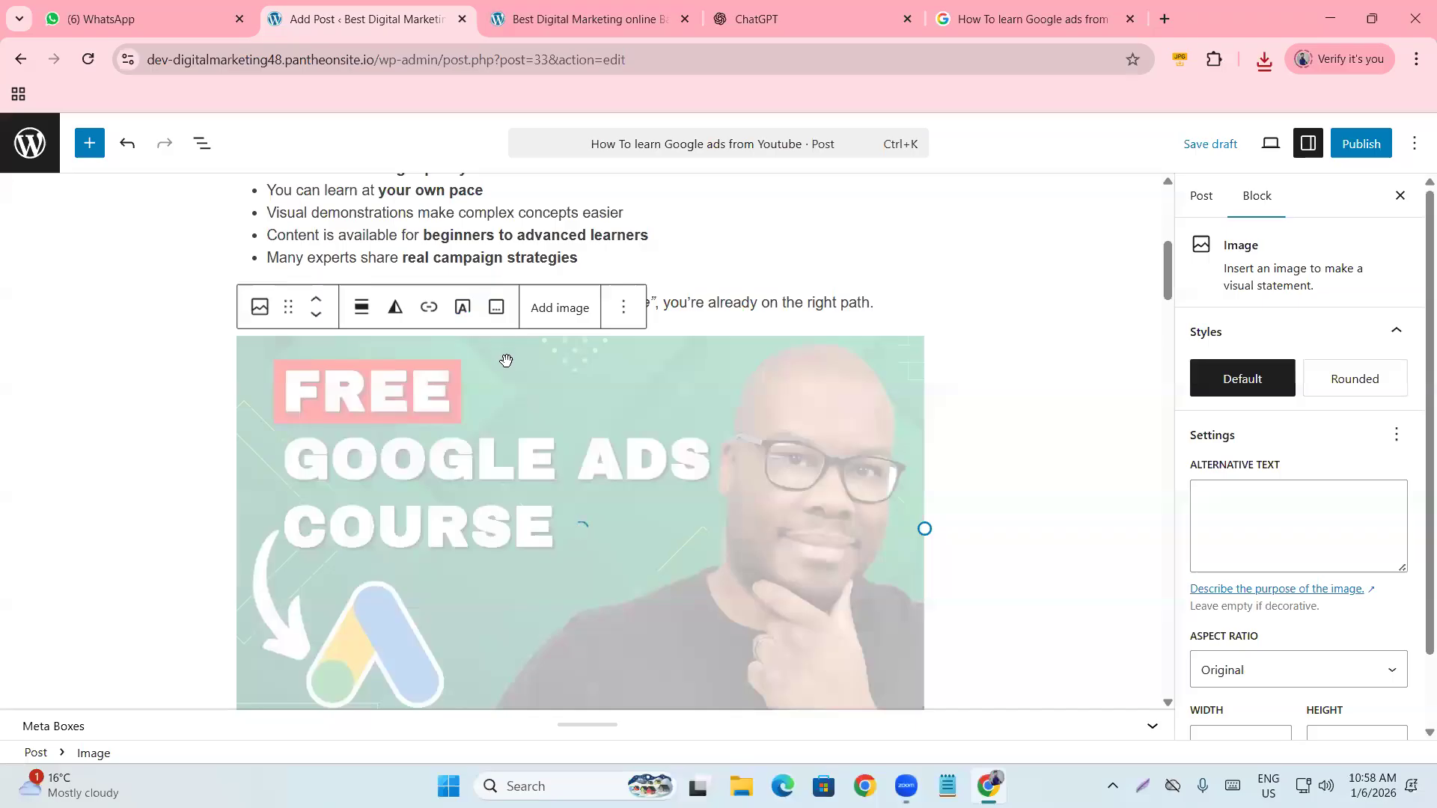
{"action": "scroll", "coordinate": [423, 419], "scroll_direction": "down", "scroll_amount": 3}
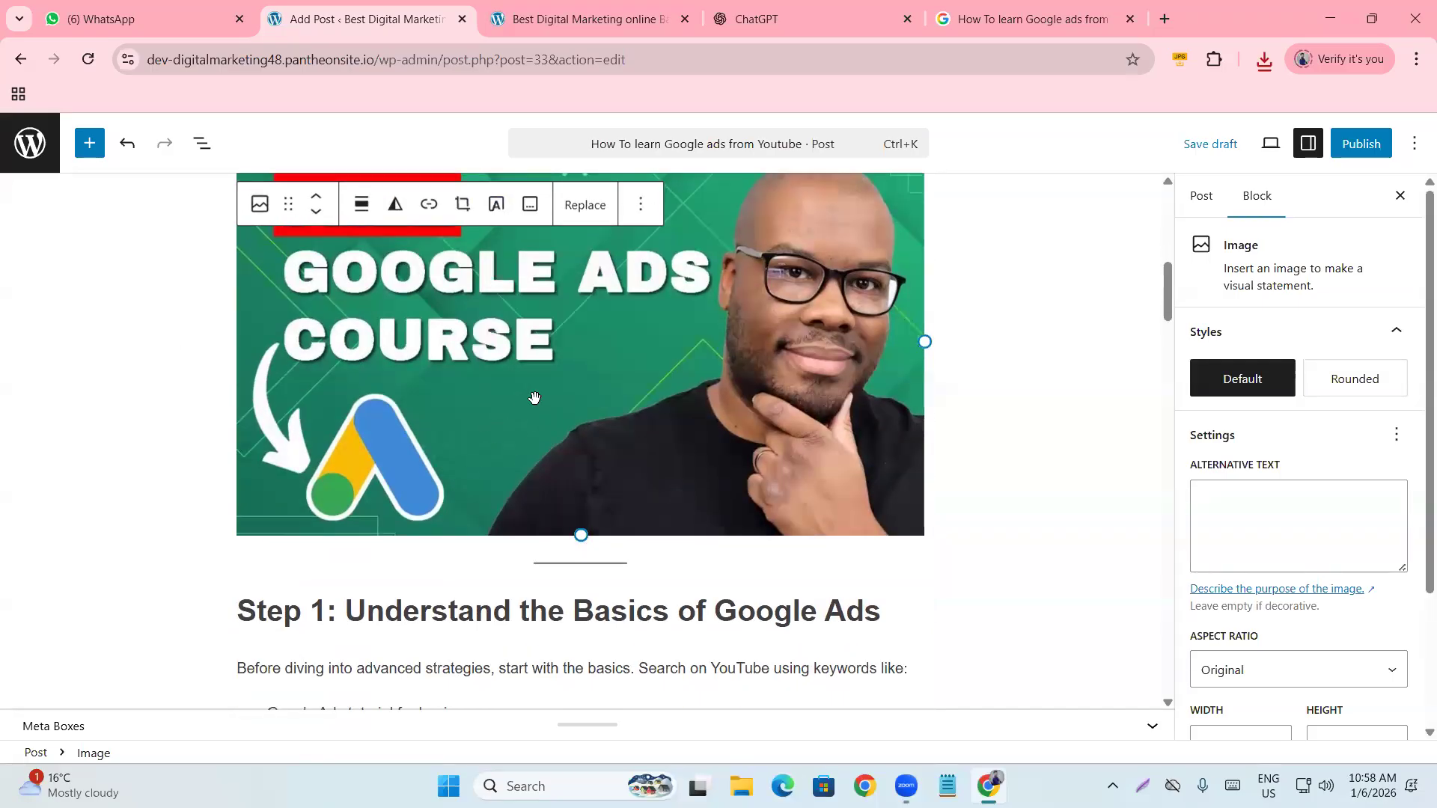
{"action": "left_click_drag", "start_coordinate": [1189, 465], "coordinate": [1302, 466]}
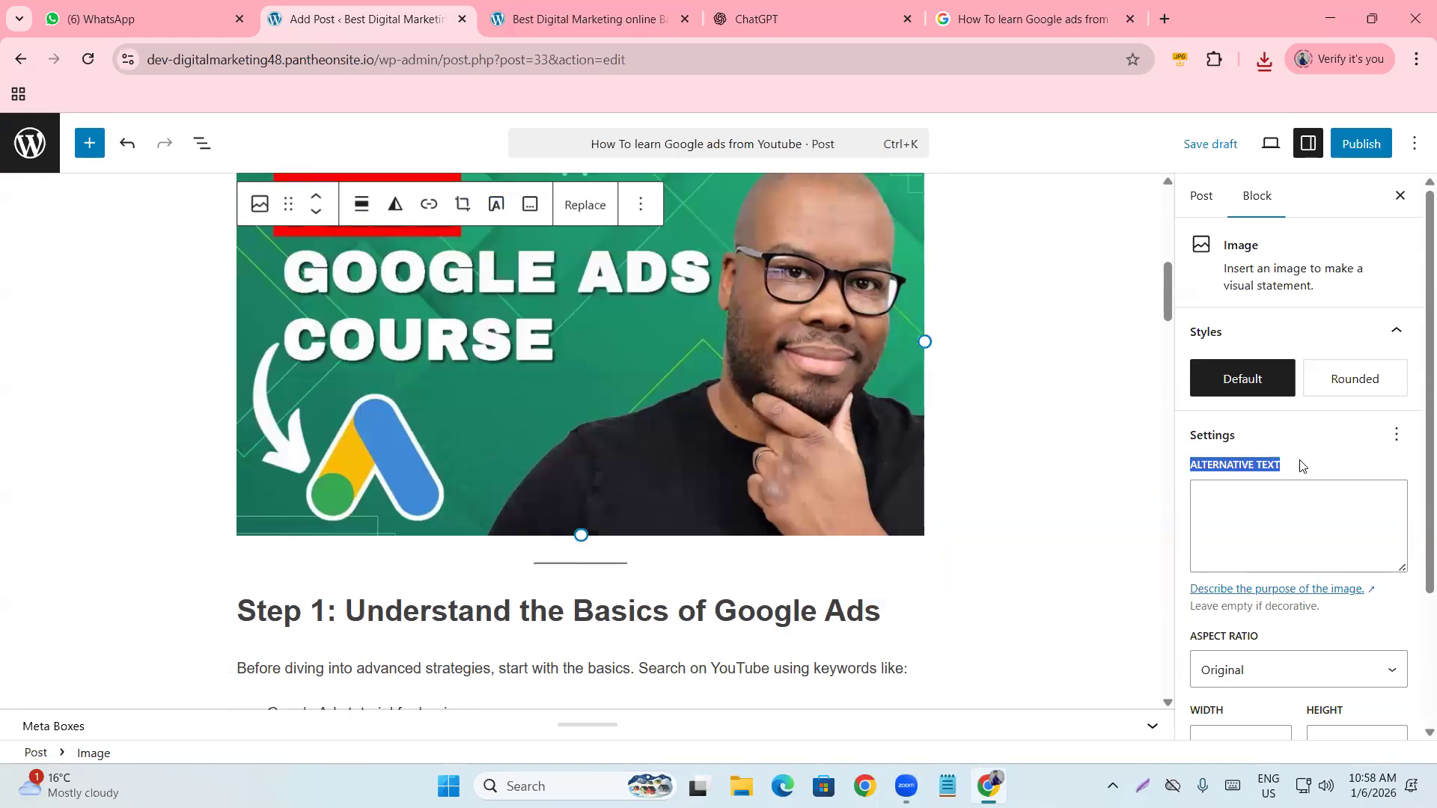
{"action": "left_click", "coordinate": [1298, 500]}
{"action": "left_click", "coordinate": [1003, 439]}
{"action": "scroll", "coordinate": [738, 347], "scroll_direction": "up", "scroll_amount": 2}
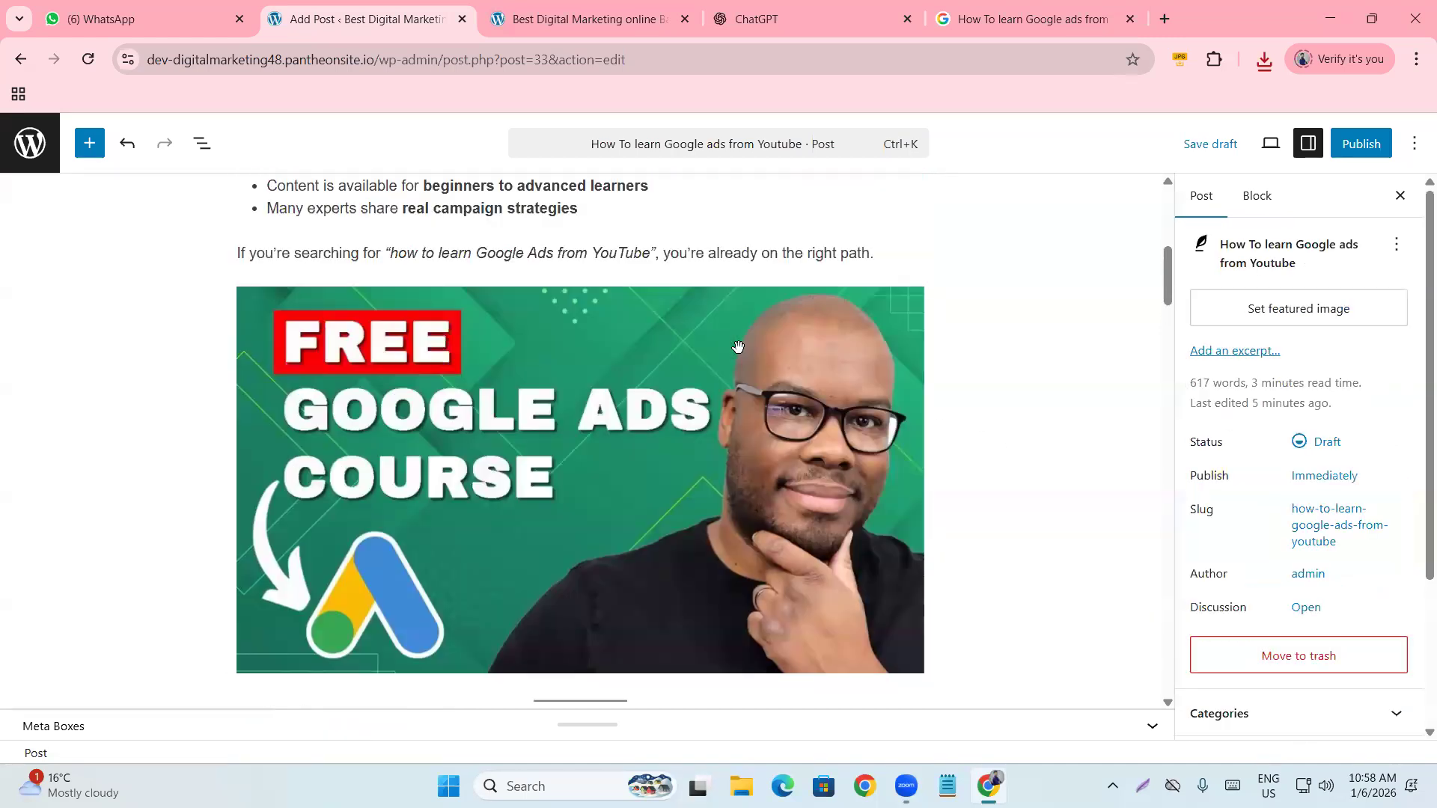
Review the post with its new course image and save it as a draft with Ctrl+S.
{"action": "scroll", "coordinate": [738, 347], "scroll_direction": "up", "scroll_amount": 7}
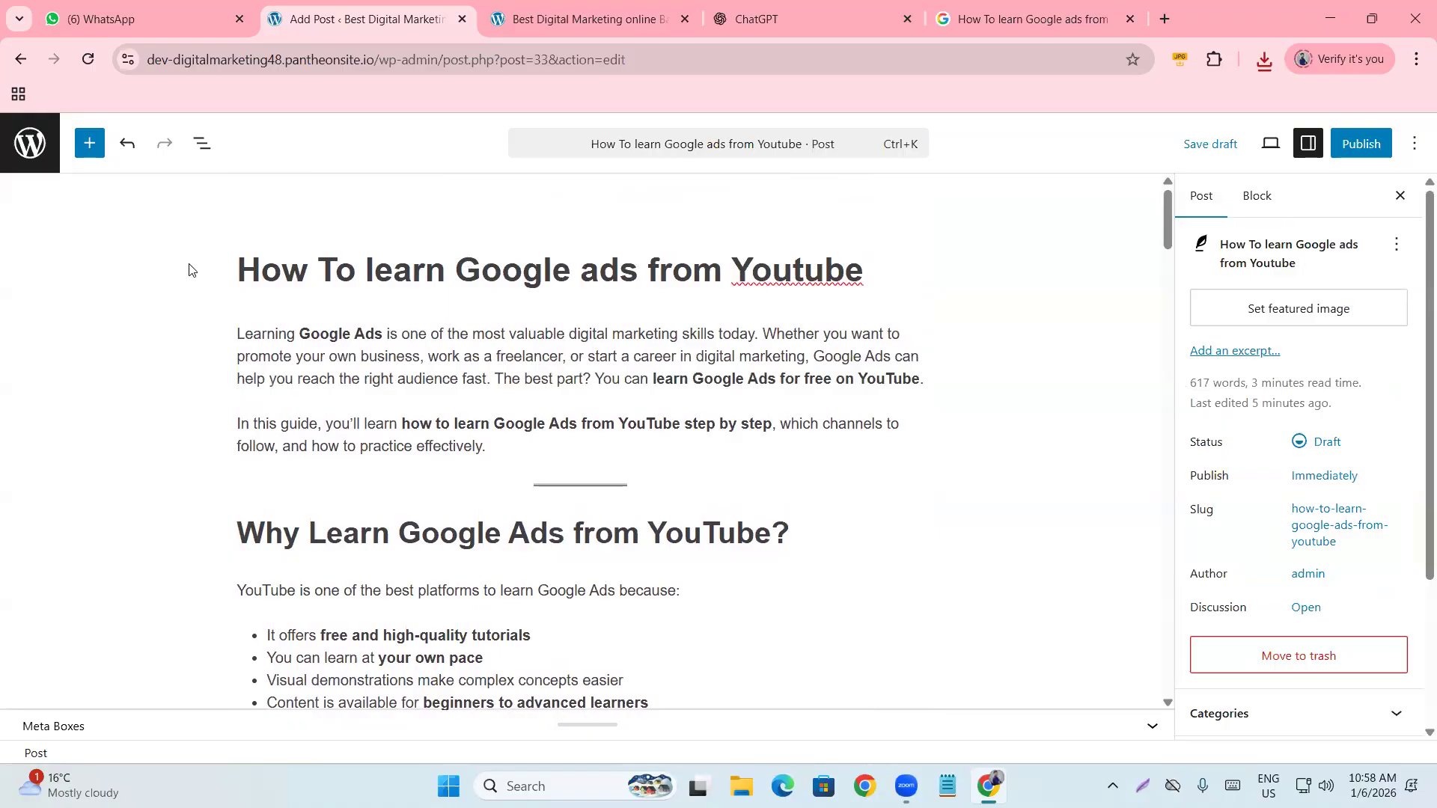
{"action": "scroll", "coordinate": [509, 416], "scroll_direction": "down", "scroll_amount": 10}
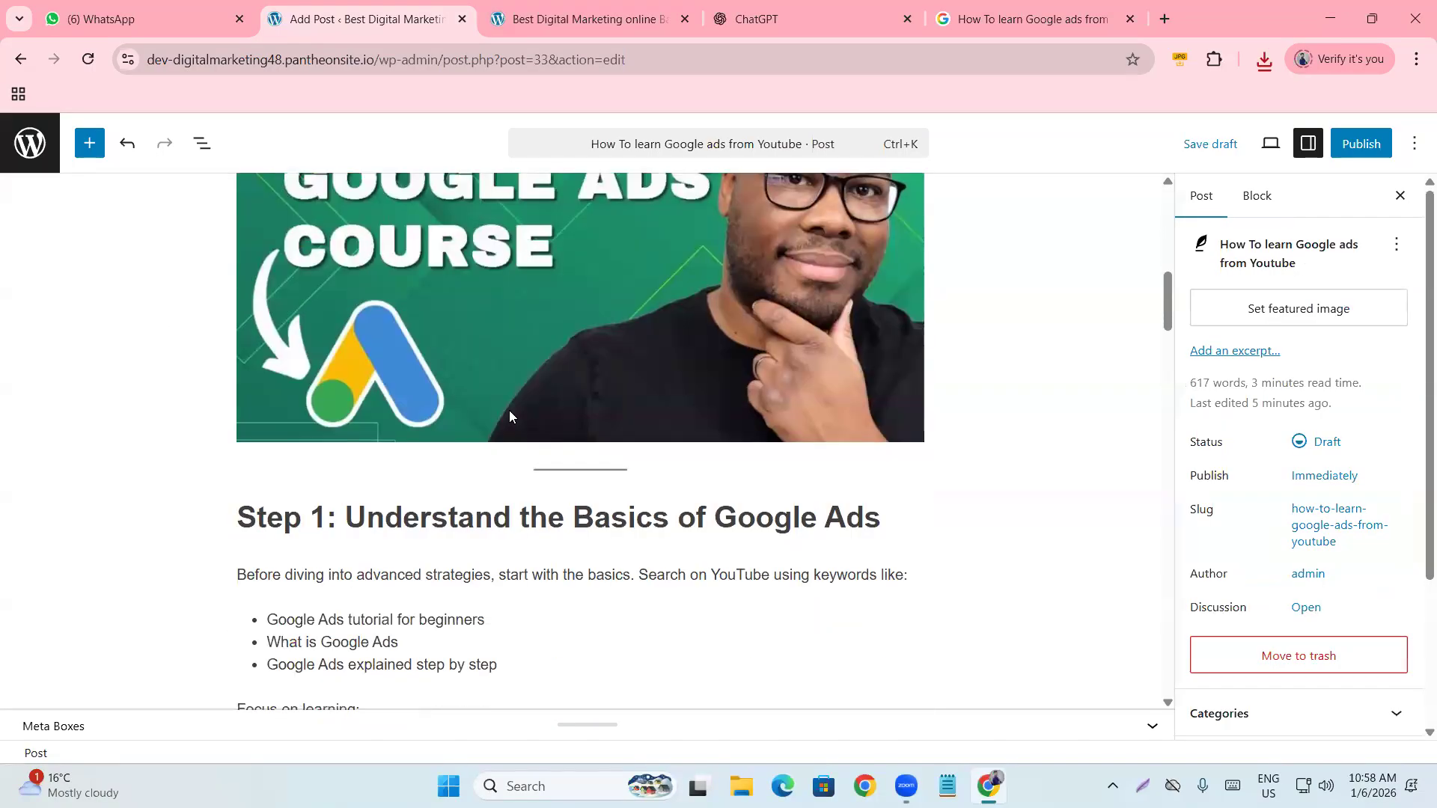
{"action": "scroll", "coordinate": [509, 416], "scroll_direction": "down", "scroll_amount": 12}
{"action": "scroll", "coordinate": [468, 404], "scroll_direction": "up", "scroll_amount": 20}
{"action": "scroll", "coordinate": [1312, 433], "scroll_direction": "down", "scroll_amount": 3}
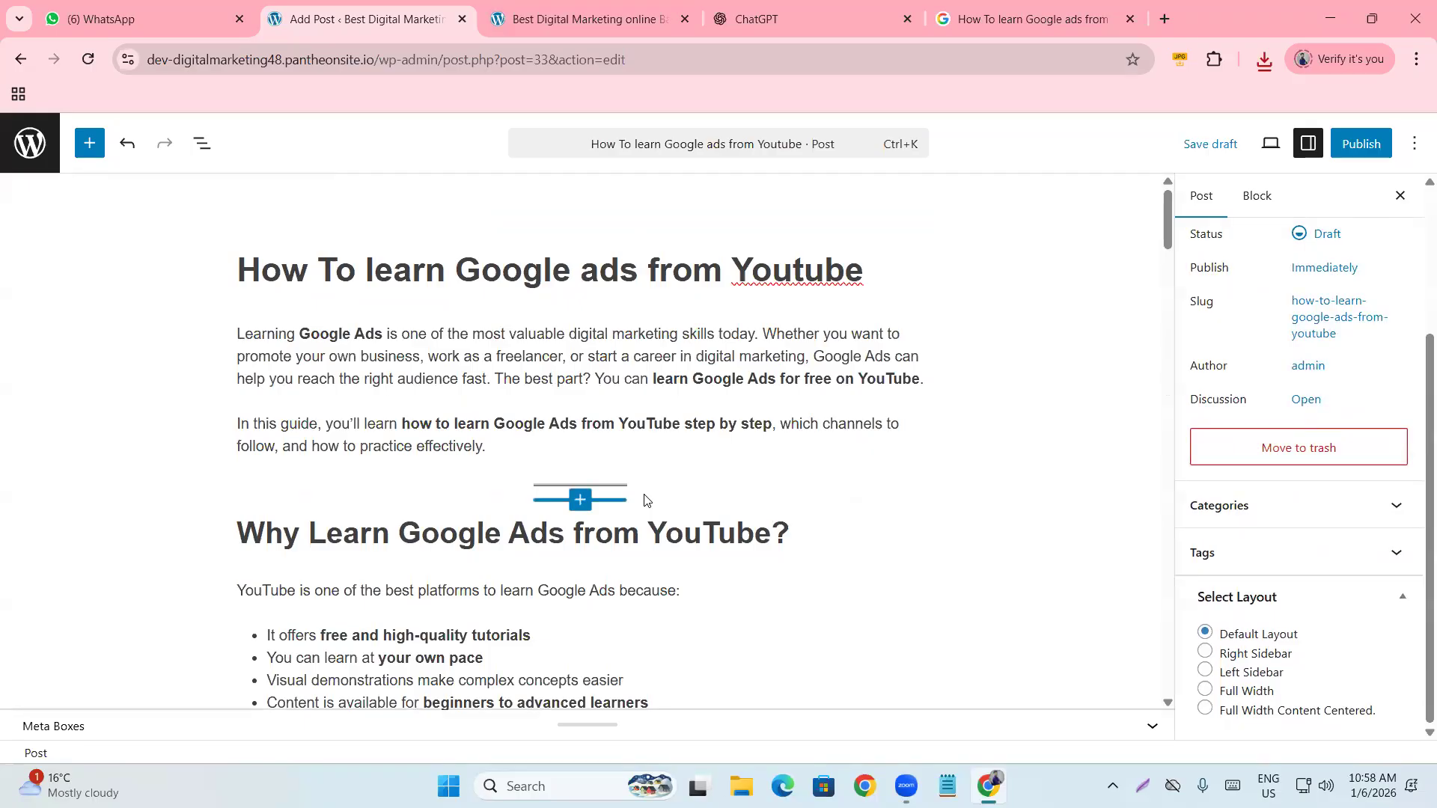
{"action": "scroll", "coordinate": [648, 500], "scroll_direction": "down", "scroll_amount": 15}
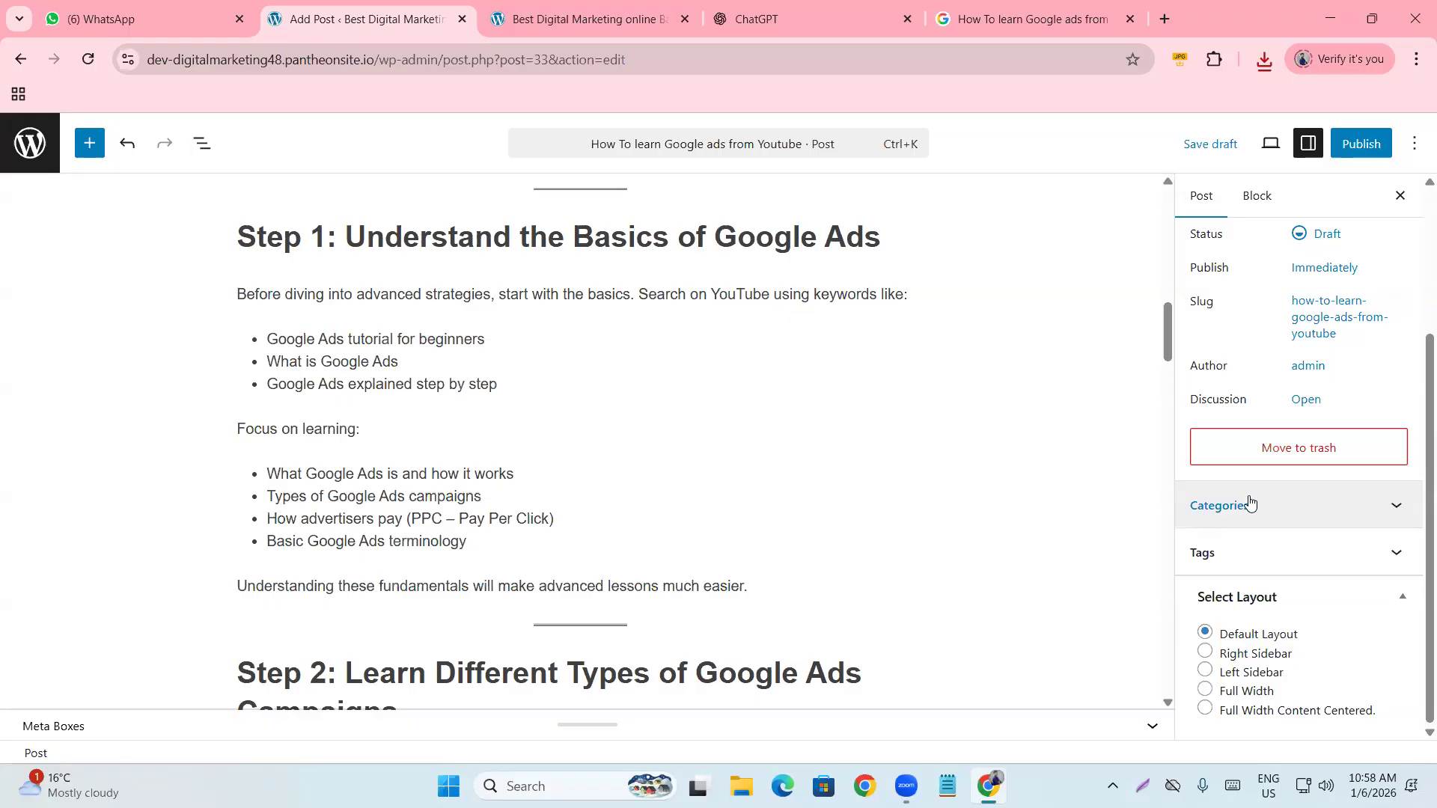
{"action": "key", "text": "ctrl+s"}
{"action": "left_click", "coordinate": [636, 12]}
{"action": "mouse_move", "coordinate": [532, 350]}
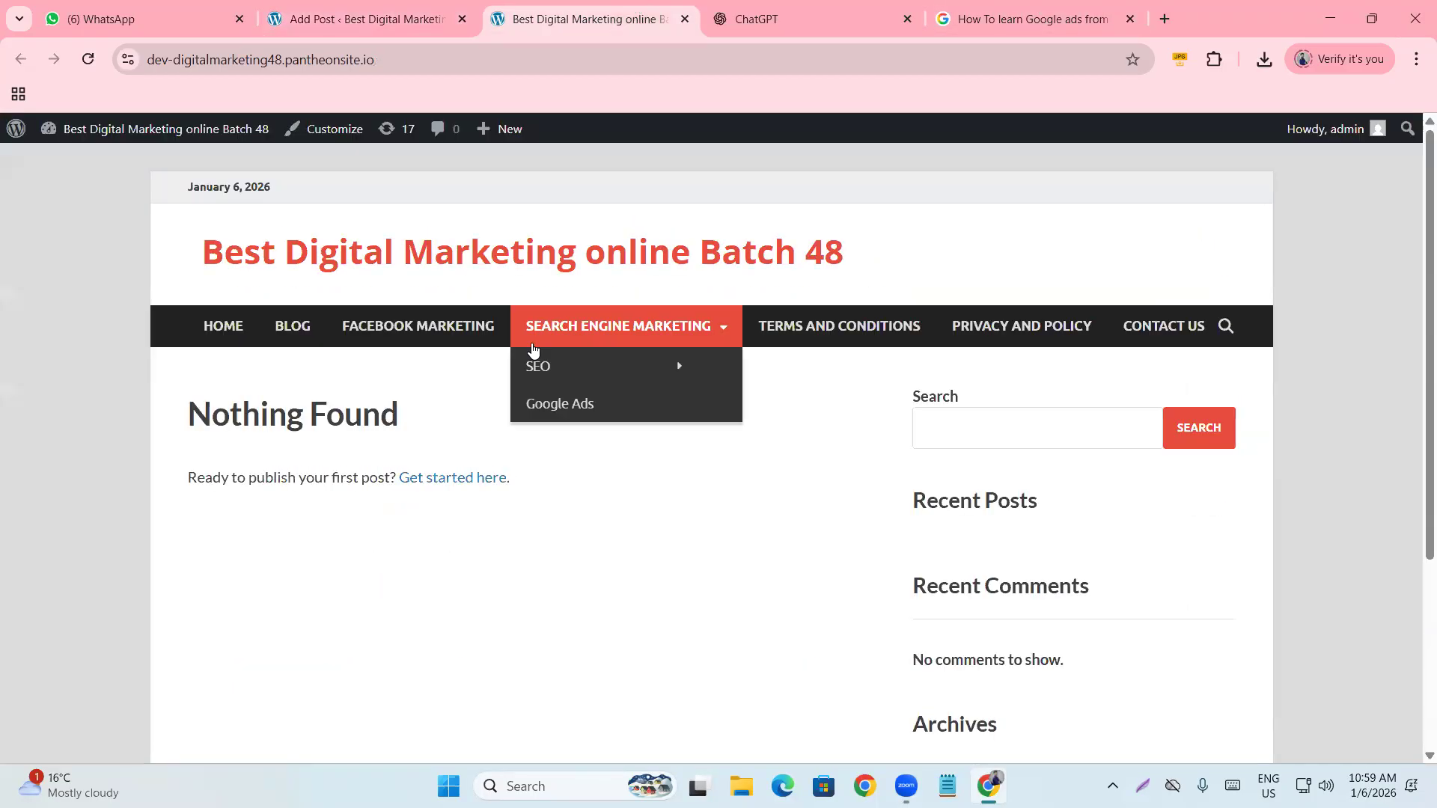
{"action": "left_click", "coordinate": [365, 17]}
{"action": "scroll", "coordinate": [591, 426], "scroll_direction": "up", "scroll_amount": 10}
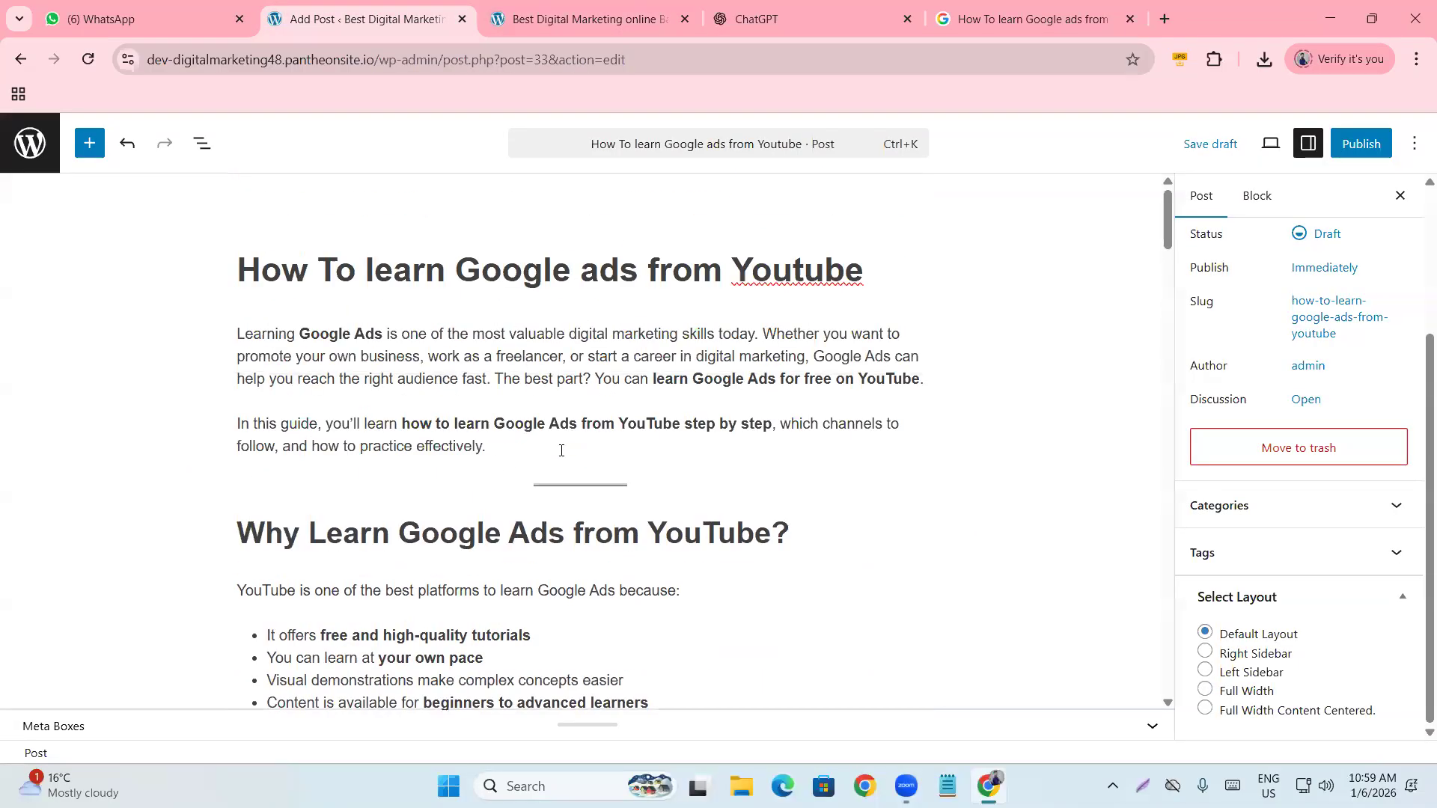
{"action": "scroll", "coordinate": [561, 450], "scroll_direction": "down", "scroll_amount": 10}
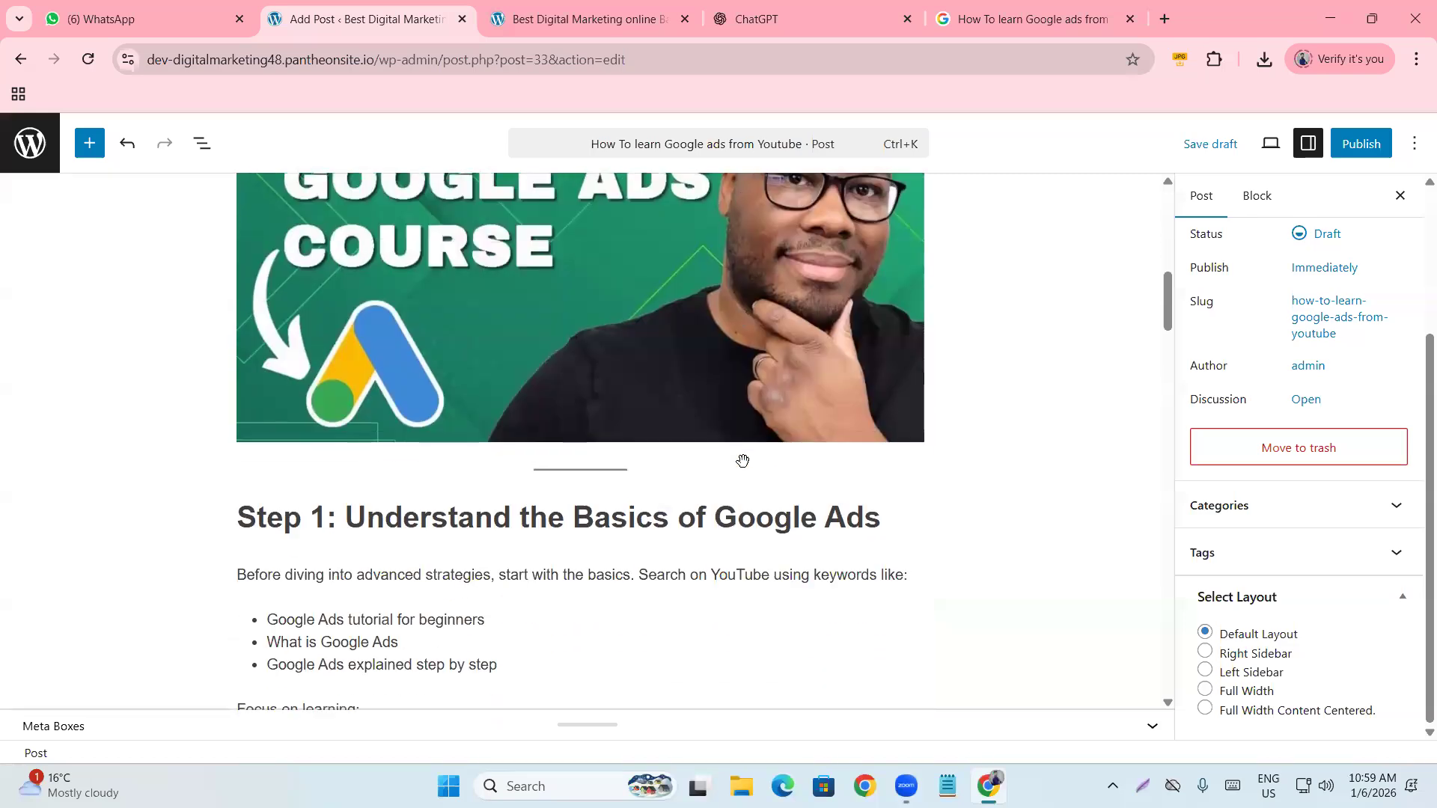
{"action": "scroll", "coordinate": [742, 461], "scroll_direction": "down", "scroll_amount": 10}
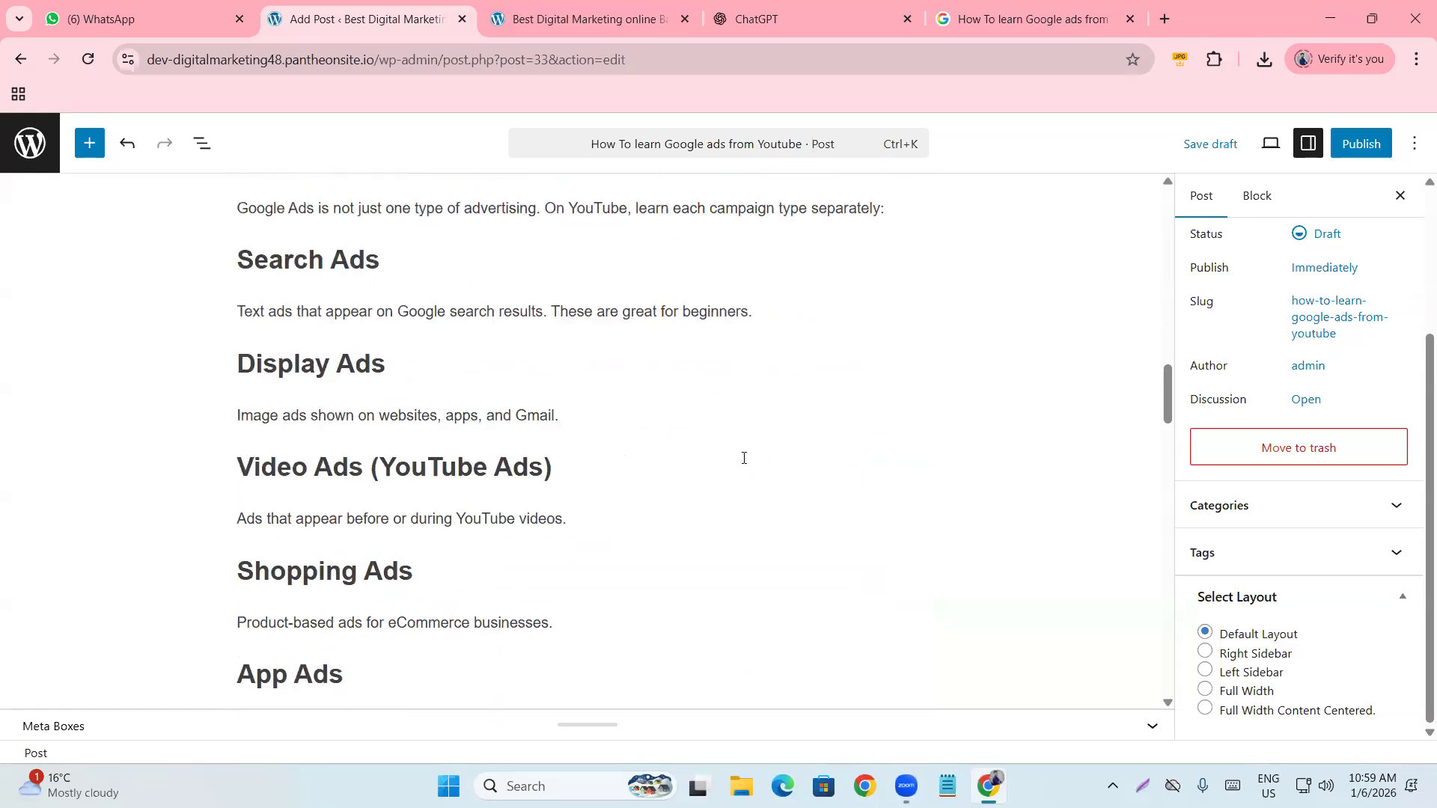
{"action": "scroll", "coordinate": [744, 459], "scroll_direction": "down", "scroll_amount": 3}
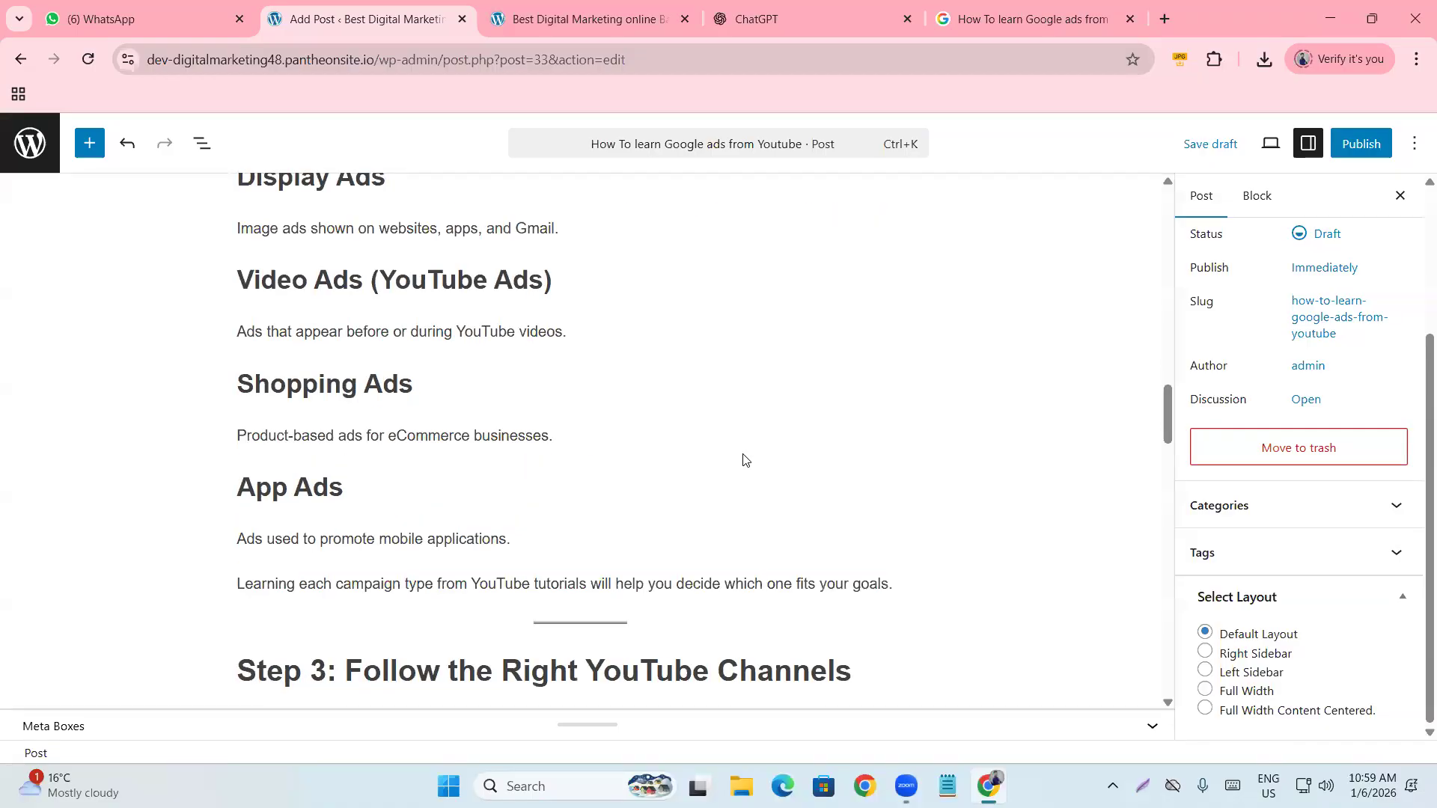
{"action": "scroll", "coordinate": [744, 459], "scroll_direction": "down", "scroll_amount": 8}
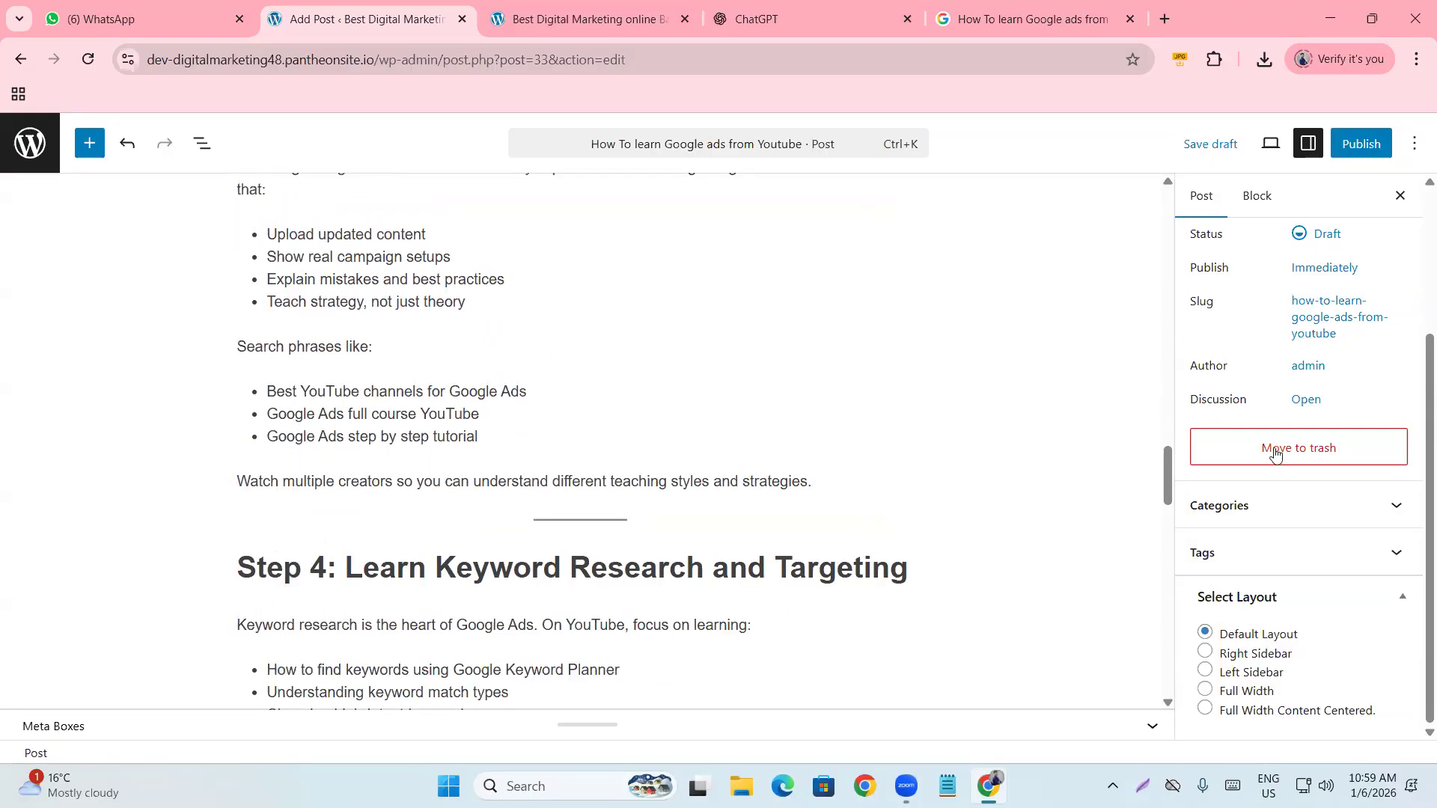
Assign the post to the Google Ads category in the Categories panel.
{"action": "left_click", "coordinate": [1272, 504]}
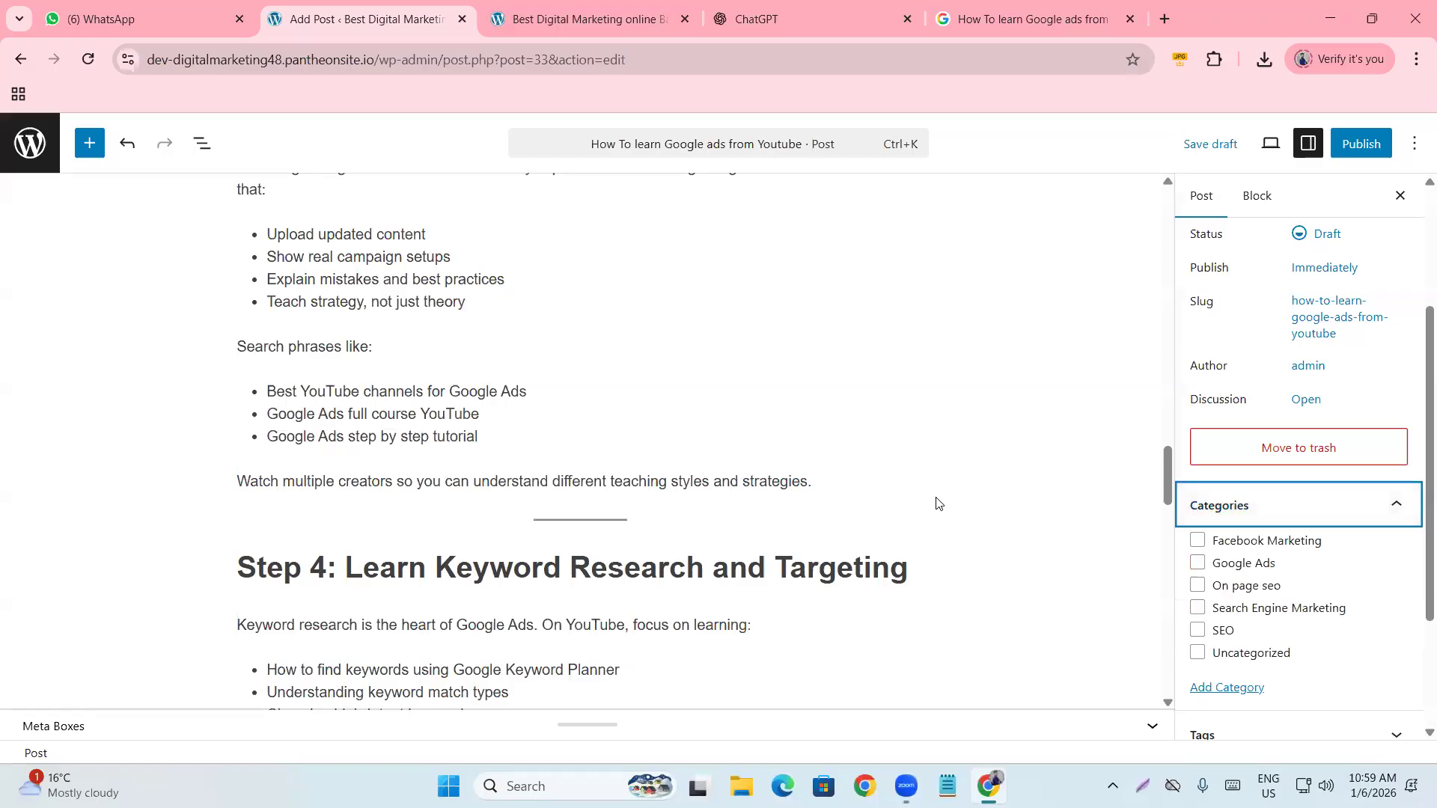
{"action": "scroll", "coordinate": [945, 512], "scroll_direction": "up", "scroll_amount": 15}
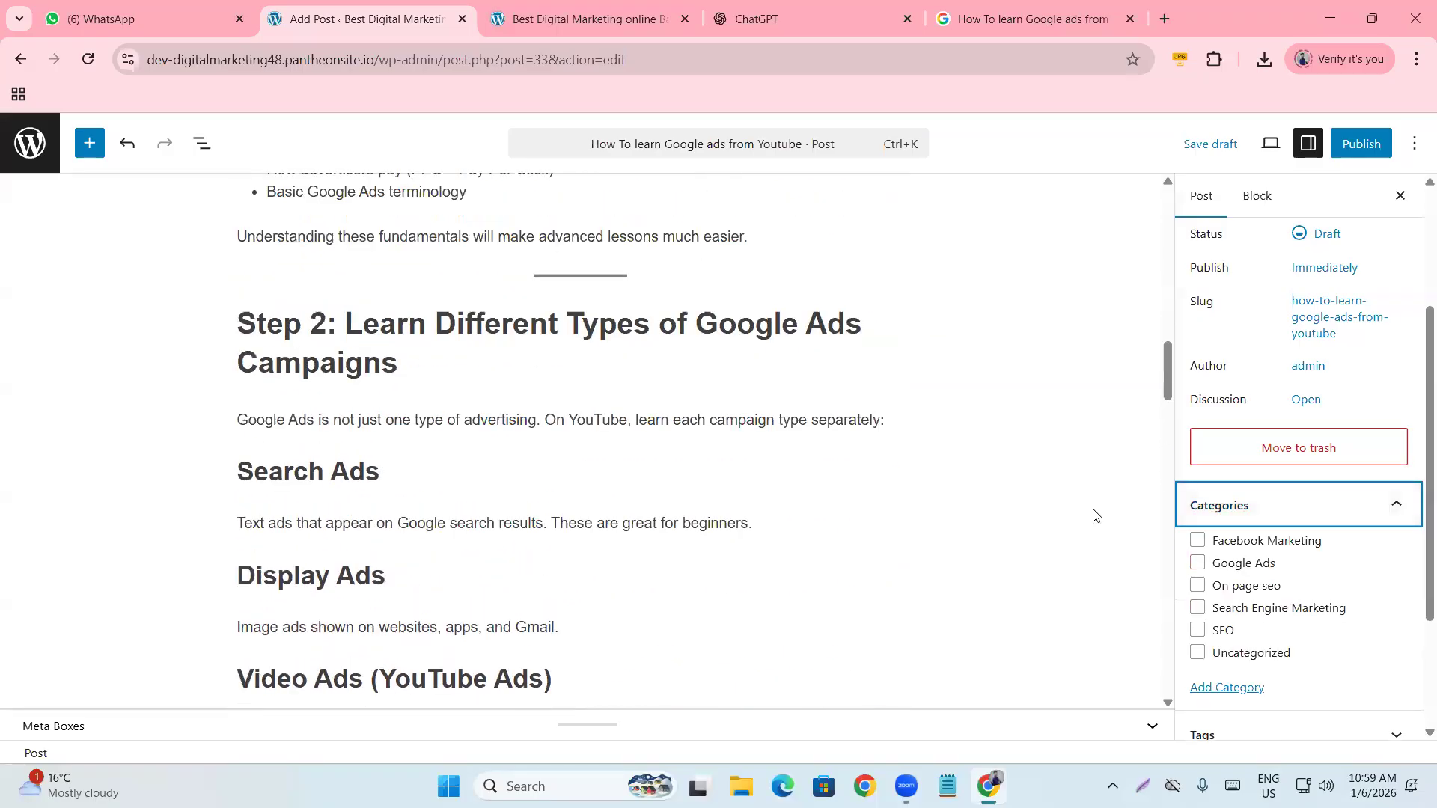
{"action": "scroll", "coordinate": [1093, 515], "scroll_direction": "up", "scroll_amount": 15}
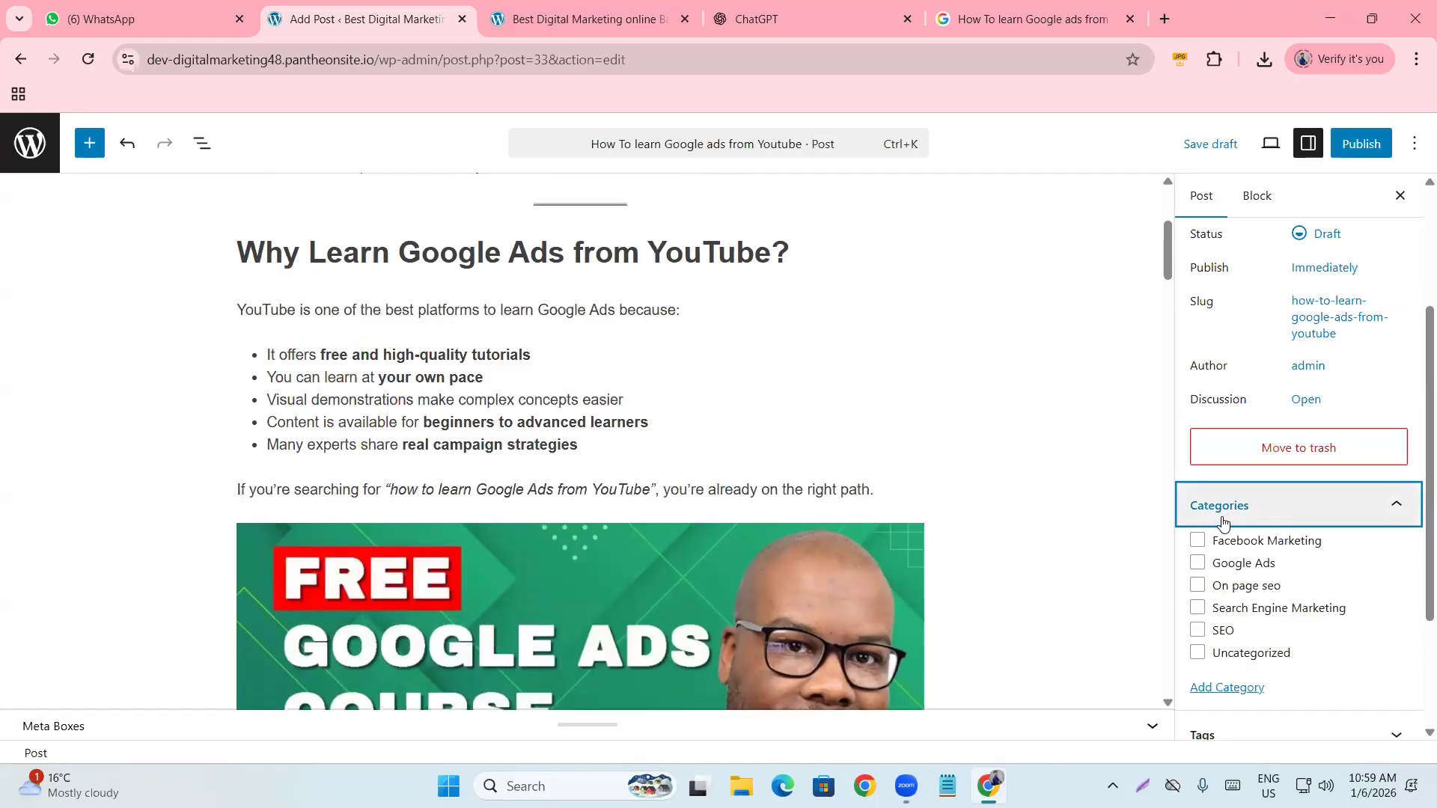
{"action": "scroll", "coordinate": [581, 520], "scroll_direction": "up", "scroll_amount": 4}
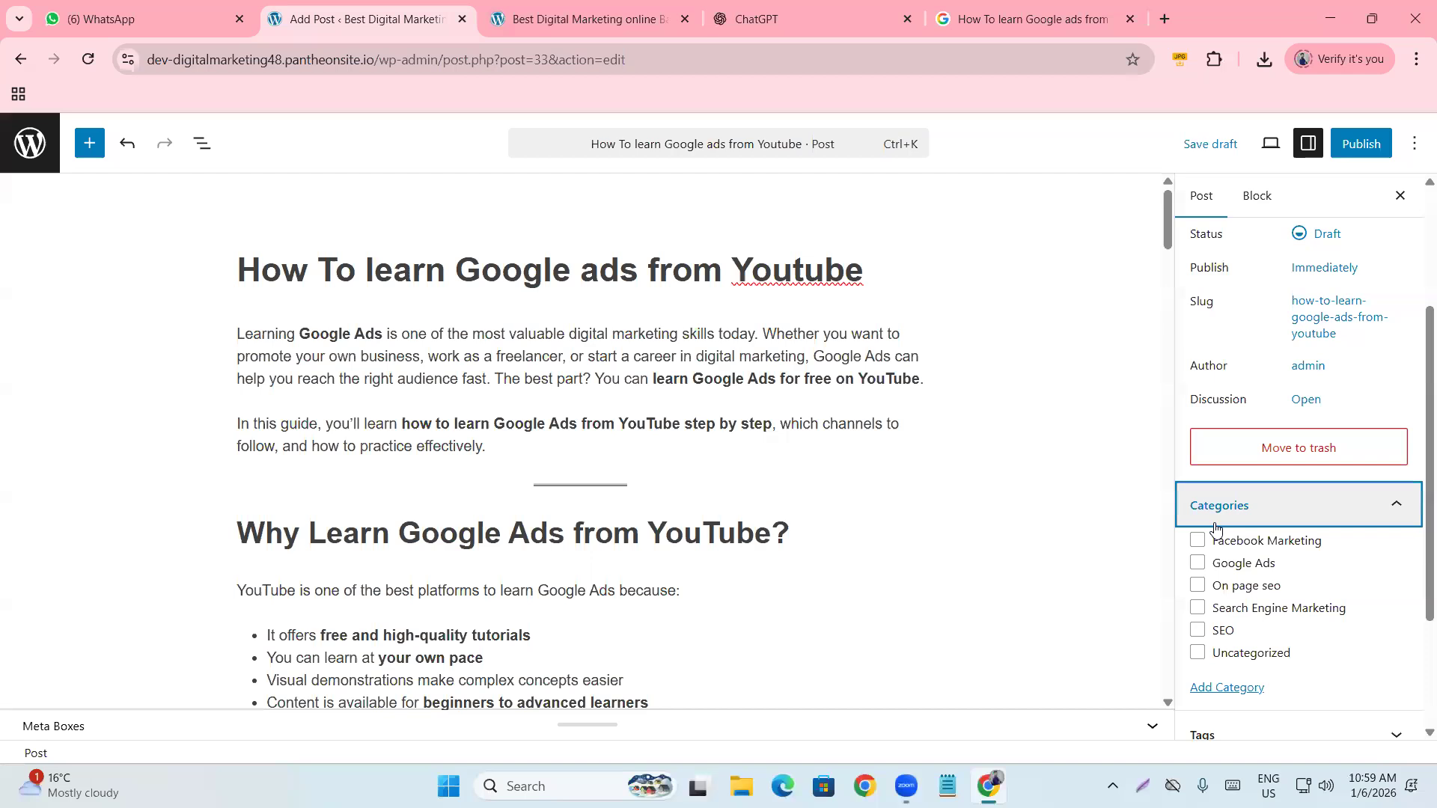
{"action": "scroll", "coordinate": [854, 509], "scroll_direction": "down", "scroll_amount": 10}
{"action": "scroll", "coordinate": [709, 519], "scroll_direction": "up", "scroll_amount": 2}
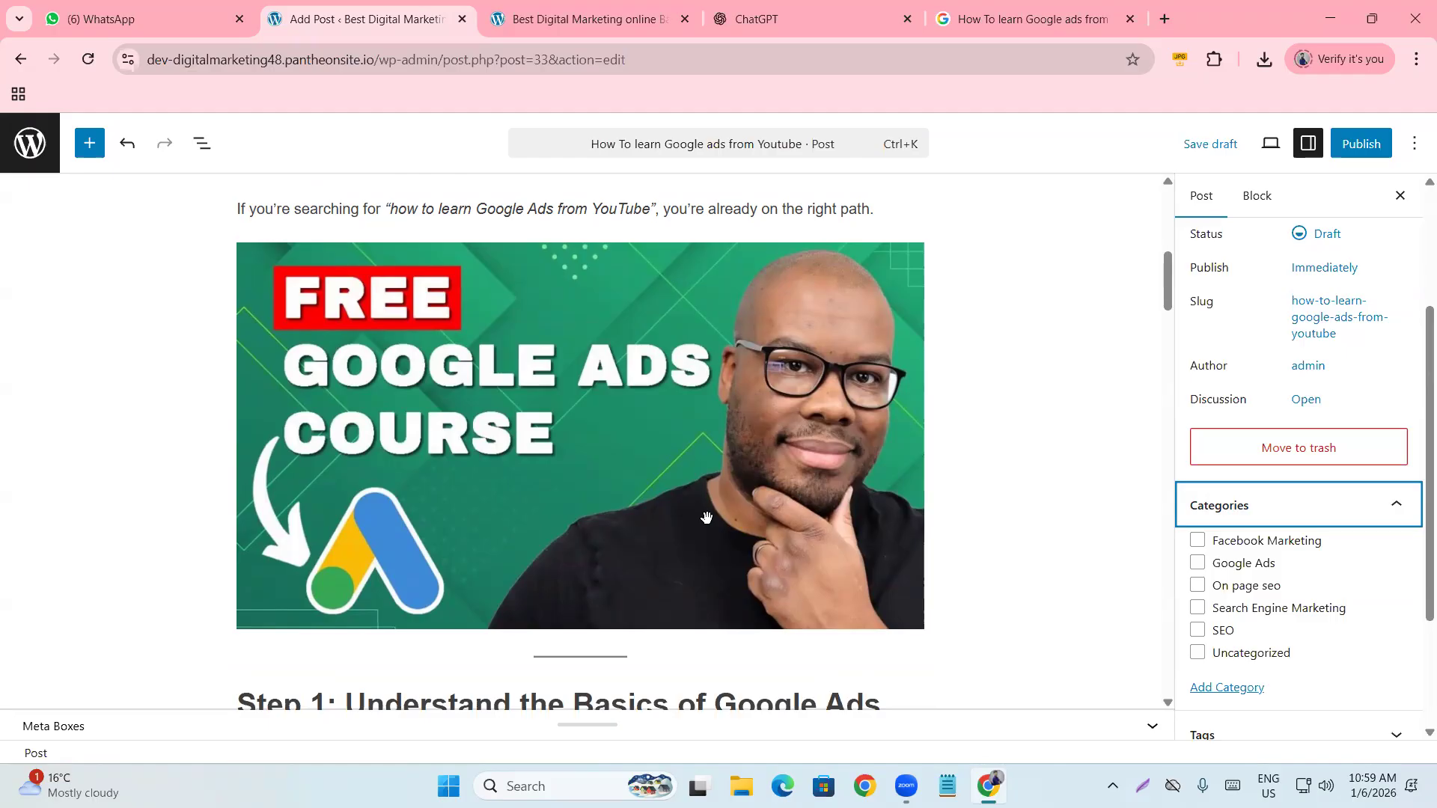
{"action": "scroll", "coordinate": [706, 518], "scroll_direction": "up", "scroll_amount": 8}
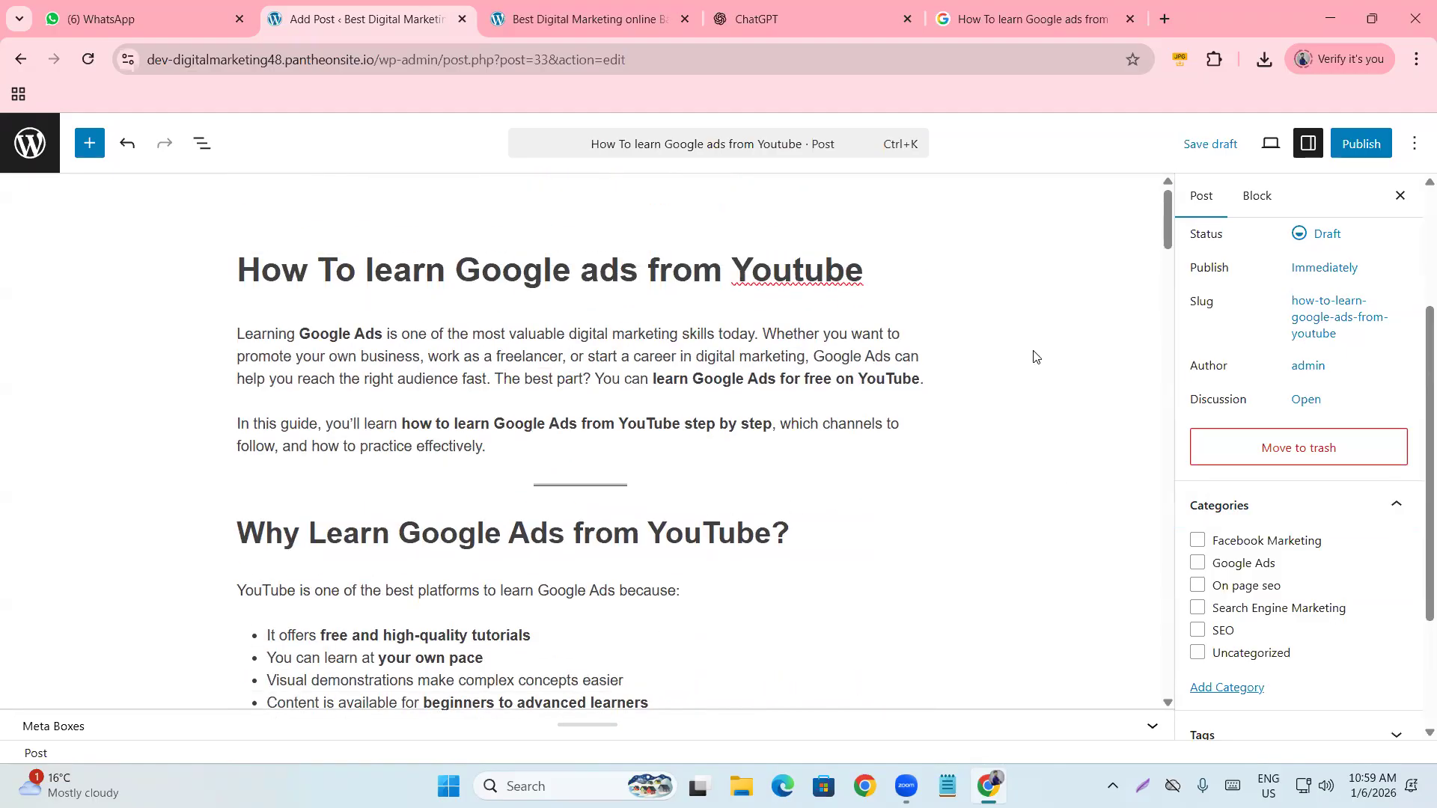
{"action": "scroll", "coordinate": [565, 318], "scroll_direction": "down", "scroll_amount": 3}
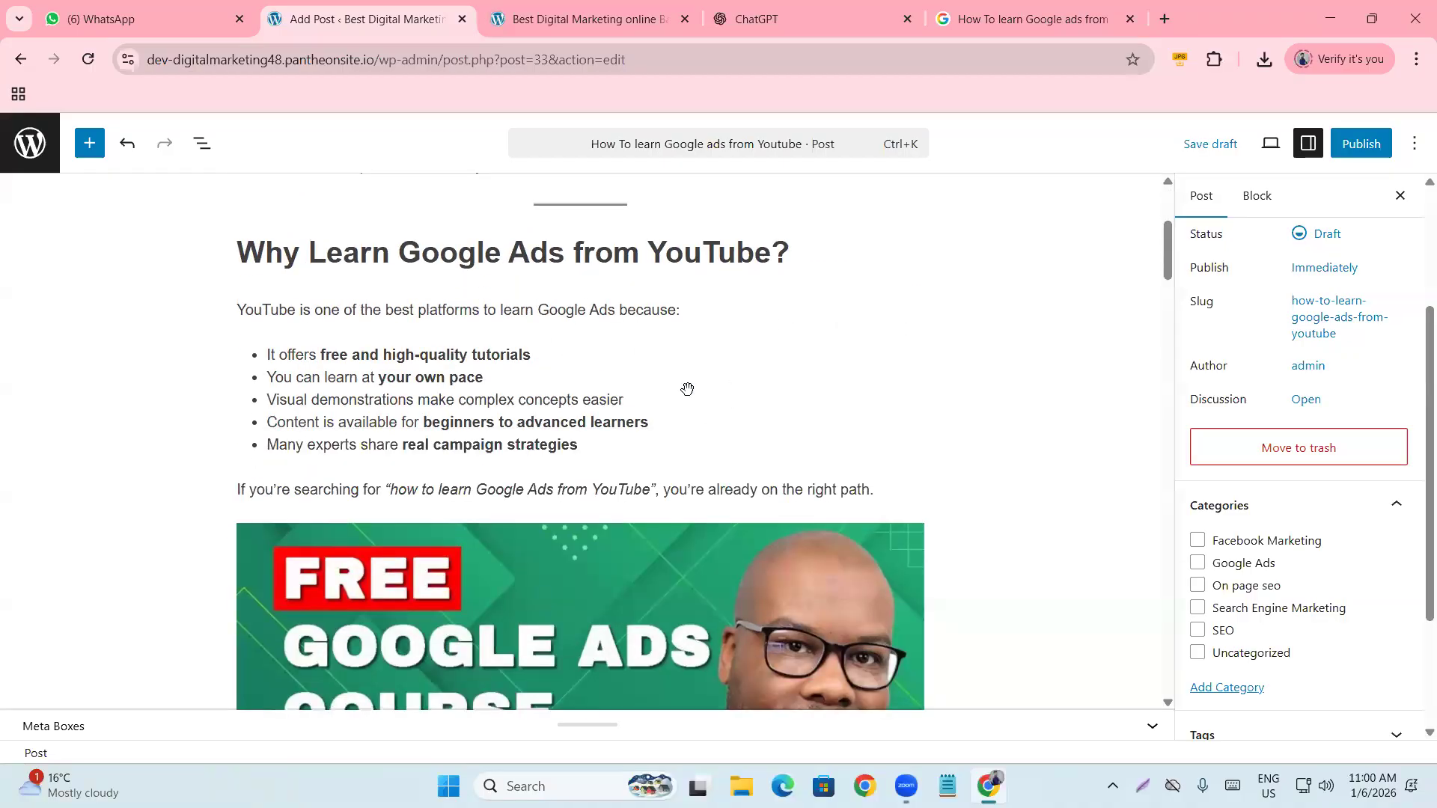
{"action": "scroll", "coordinate": [688, 388], "scroll_direction": "down", "scroll_amount": 12}
{"action": "scroll", "coordinate": [687, 425], "scroll_direction": "down", "scroll_amount": 3}
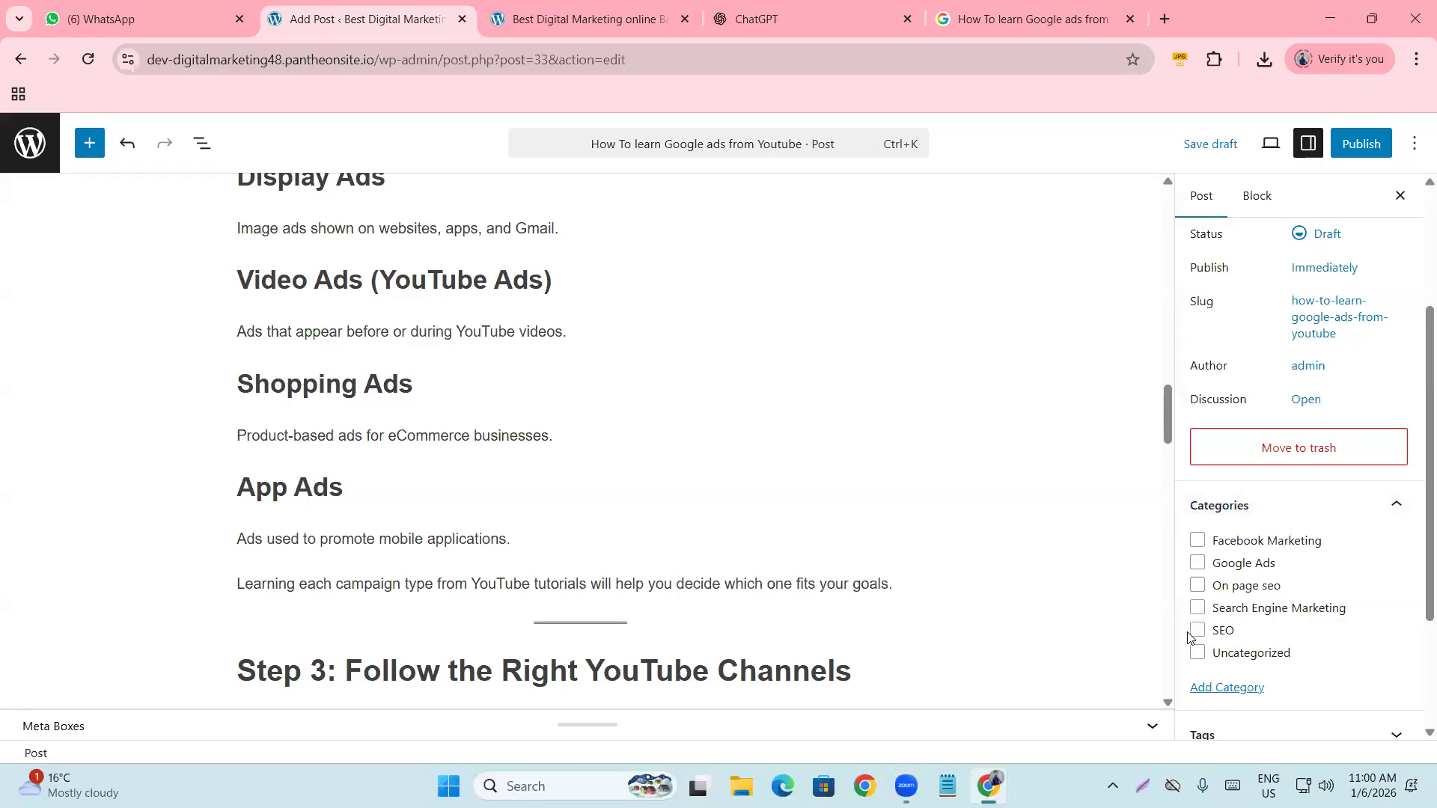
{"action": "scroll", "coordinate": [658, 459], "scroll_direction": "up", "scroll_amount": 15}
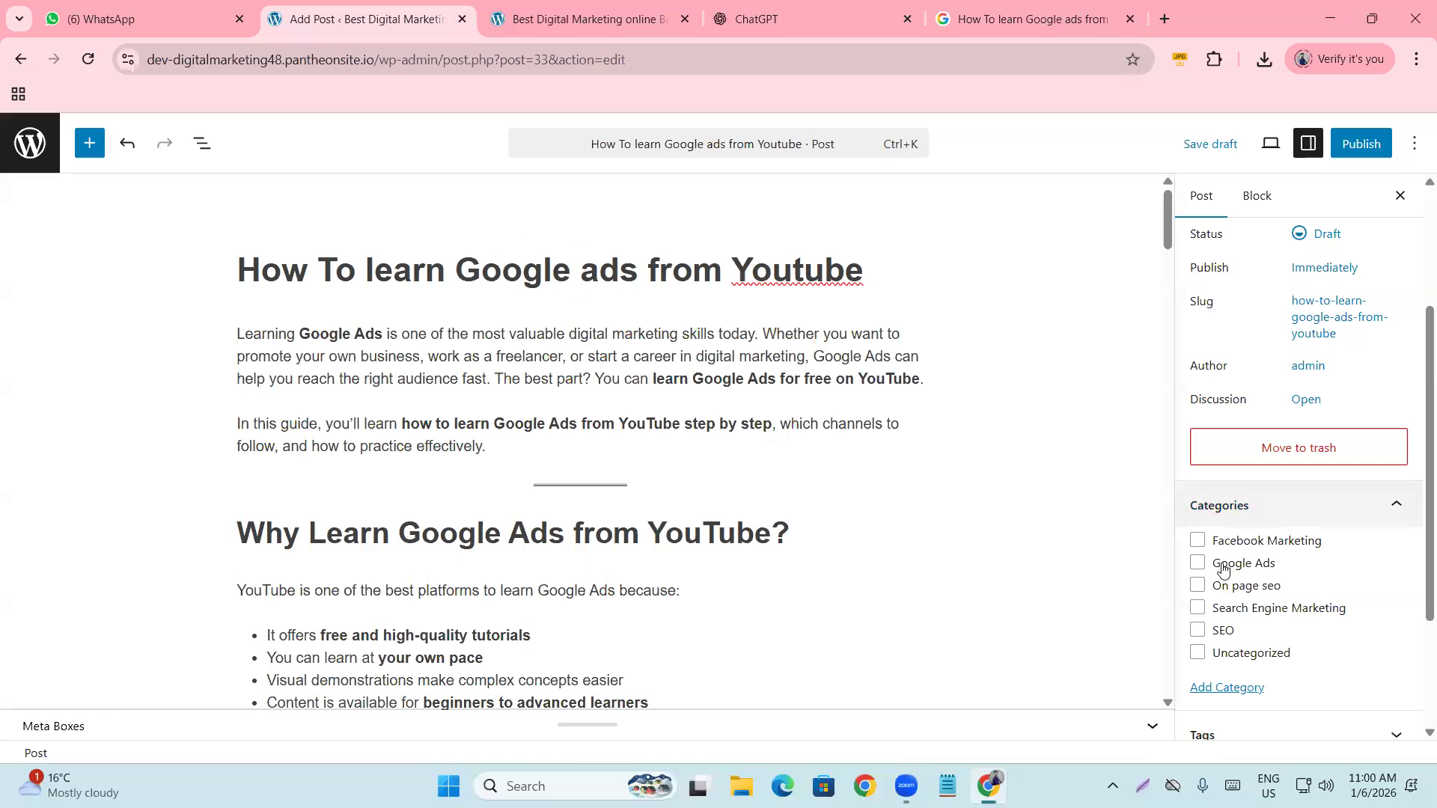
{"action": "left_click", "coordinate": [1198, 566]}
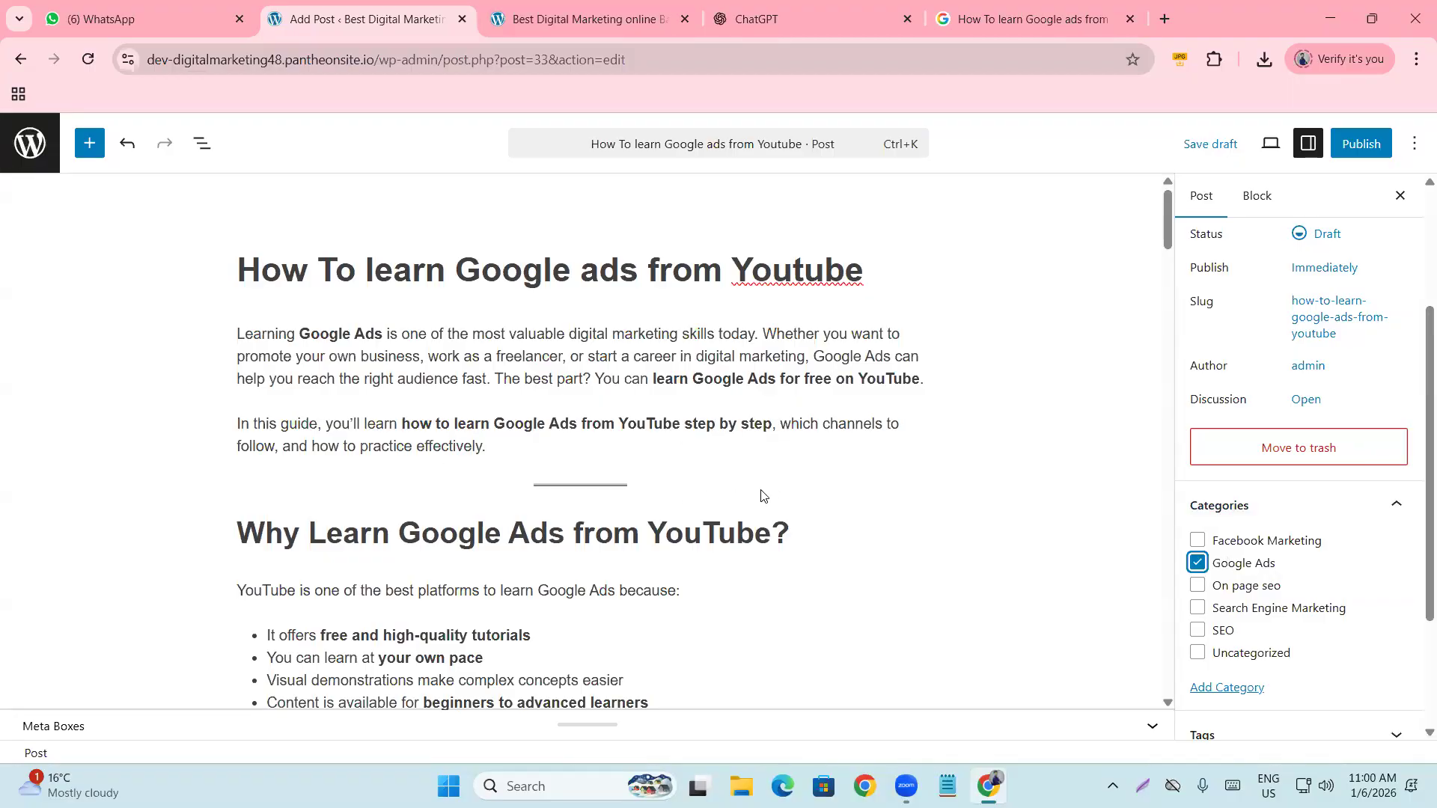
Expand the Tags panel in the post sidebar.
{"action": "scroll", "coordinate": [1197, 518], "scroll_direction": "down", "scroll_amount": 1}
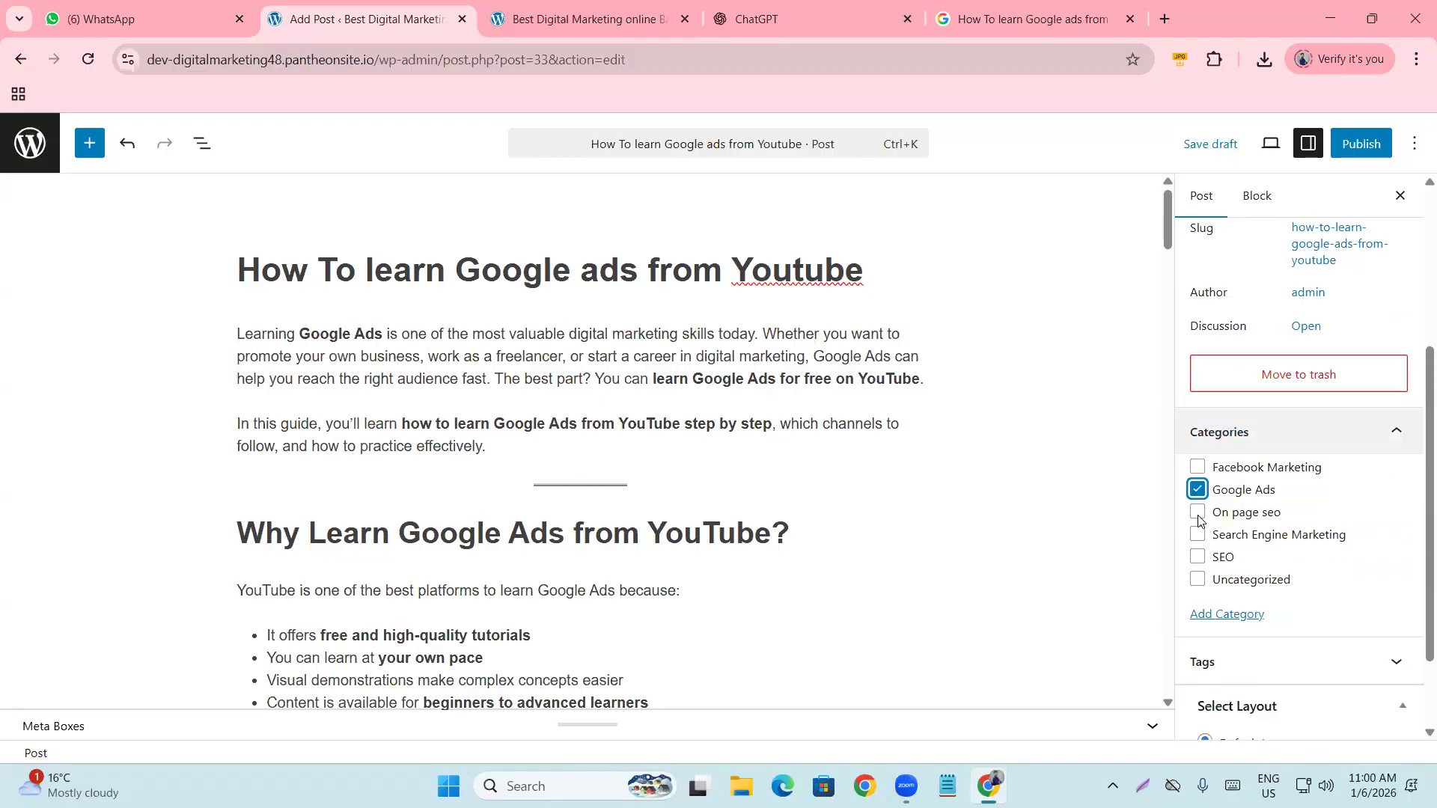
{"action": "scroll", "coordinate": [1295, 569], "scroll_direction": "down", "scroll_amount": 1}
{"action": "left_click", "coordinate": [1296, 554]}
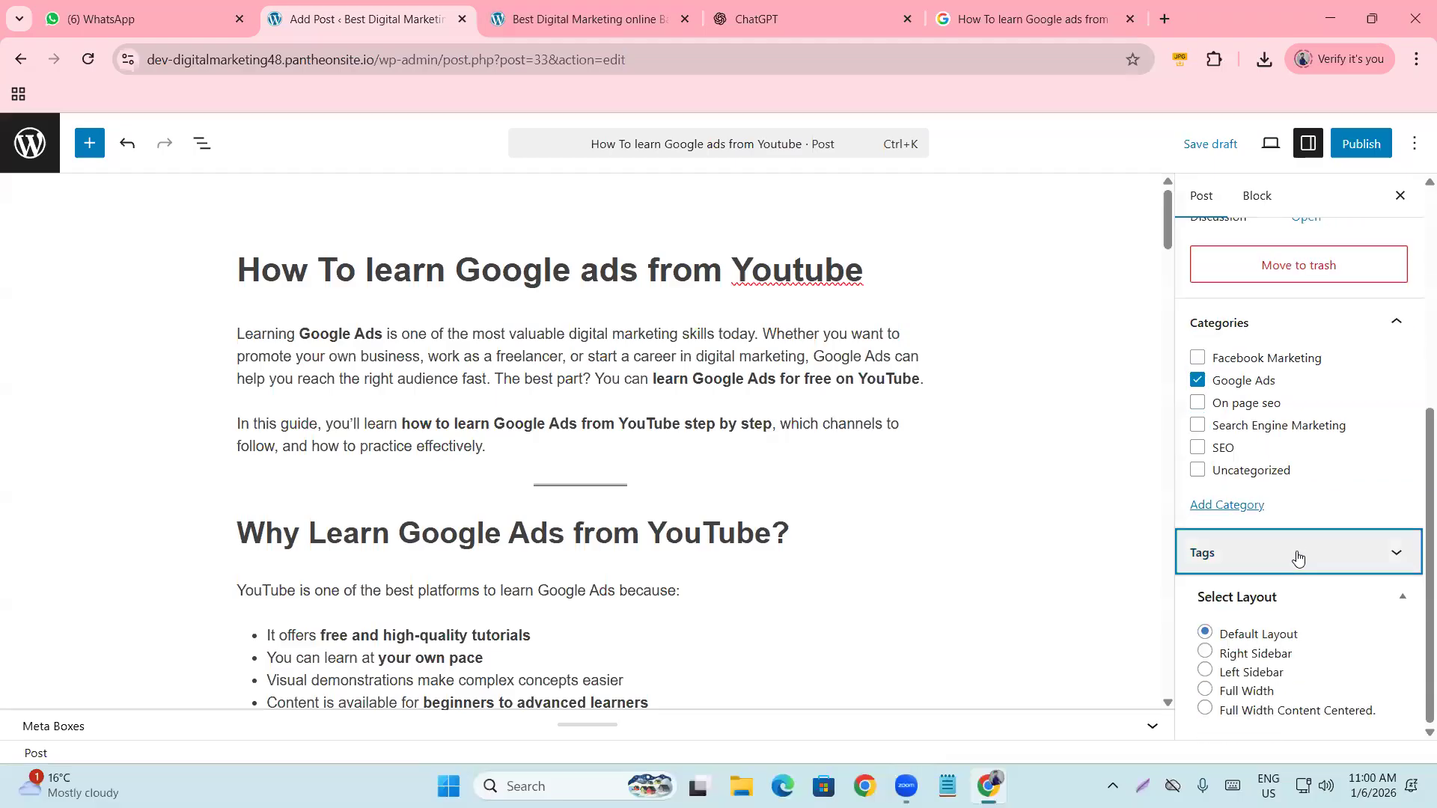
{"action": "scroll", "coordinate": [851, 487], "scroll_direction": "down", "scroll_amount": 3}
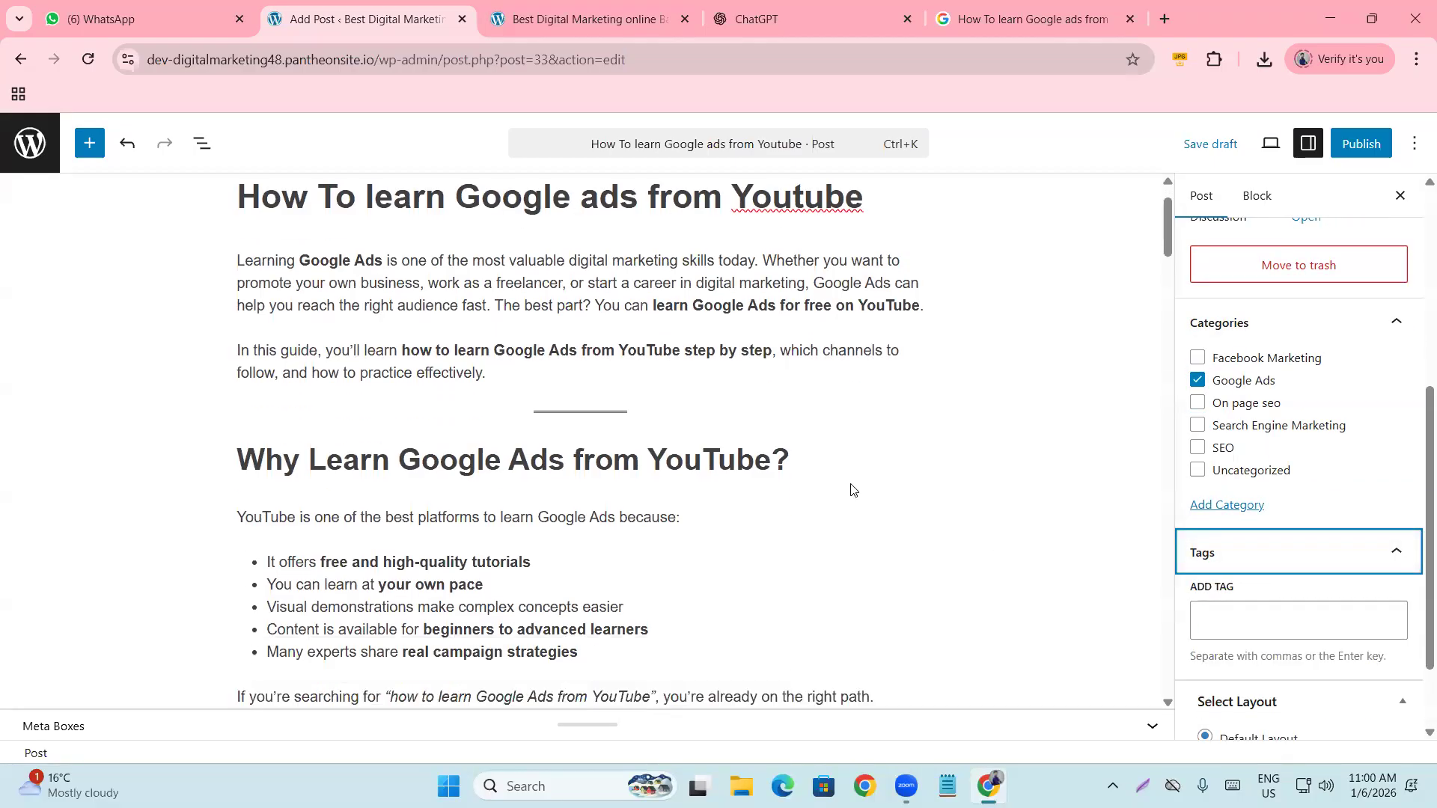
{"action": "left_click", "coordinate": [1232, 617]}
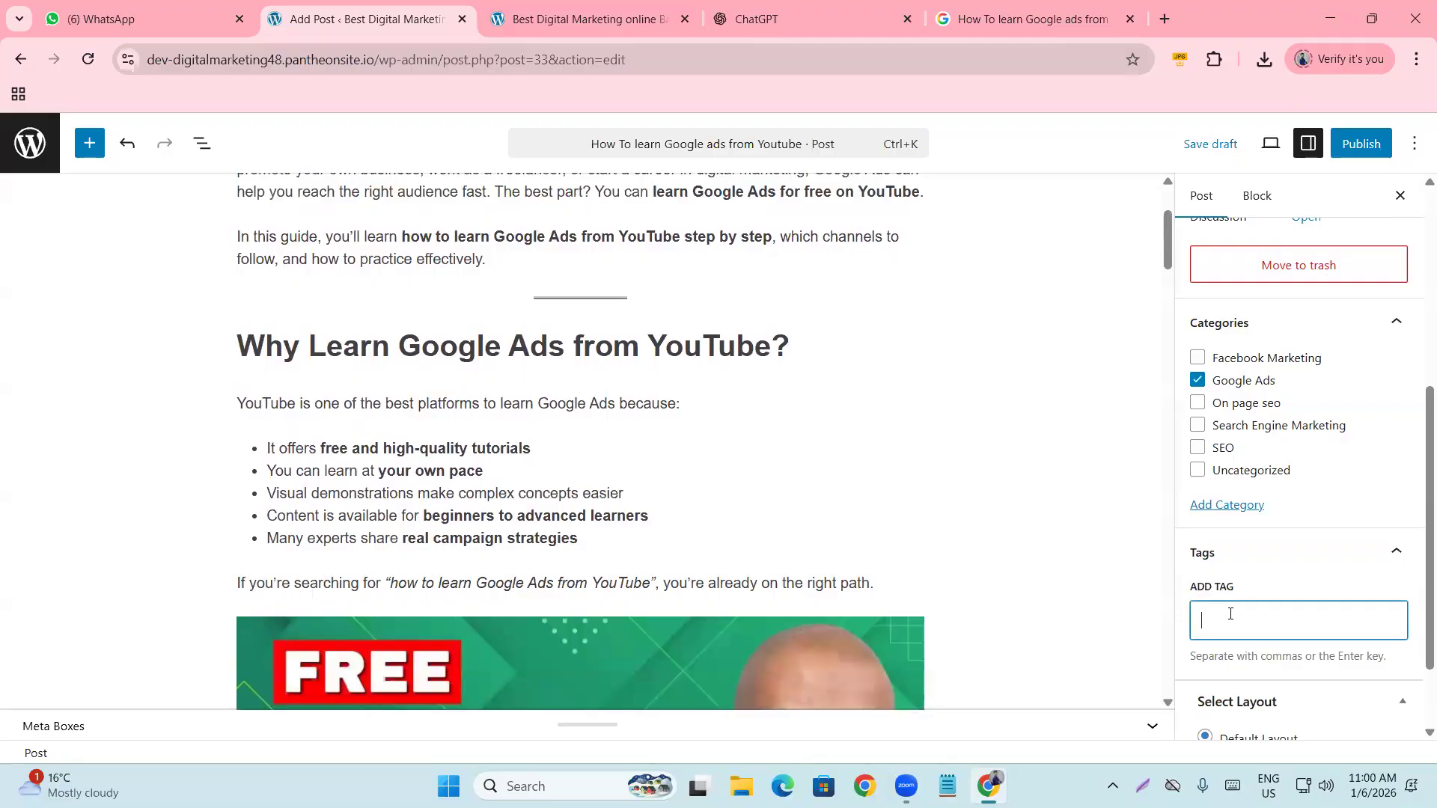
{"action": "type", "text": "googl"}
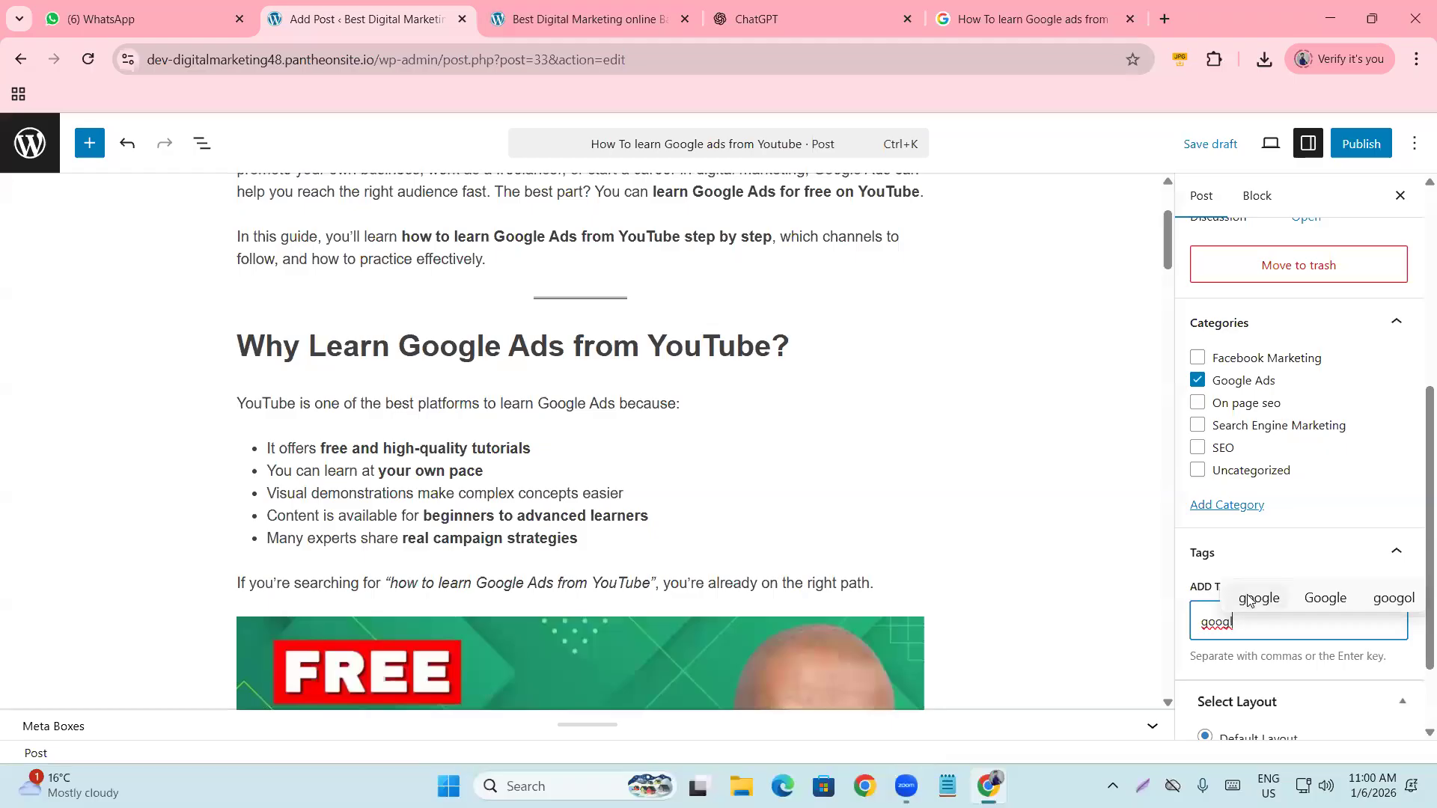
{"action": "left_click", "coordinate": [1249, 598]}
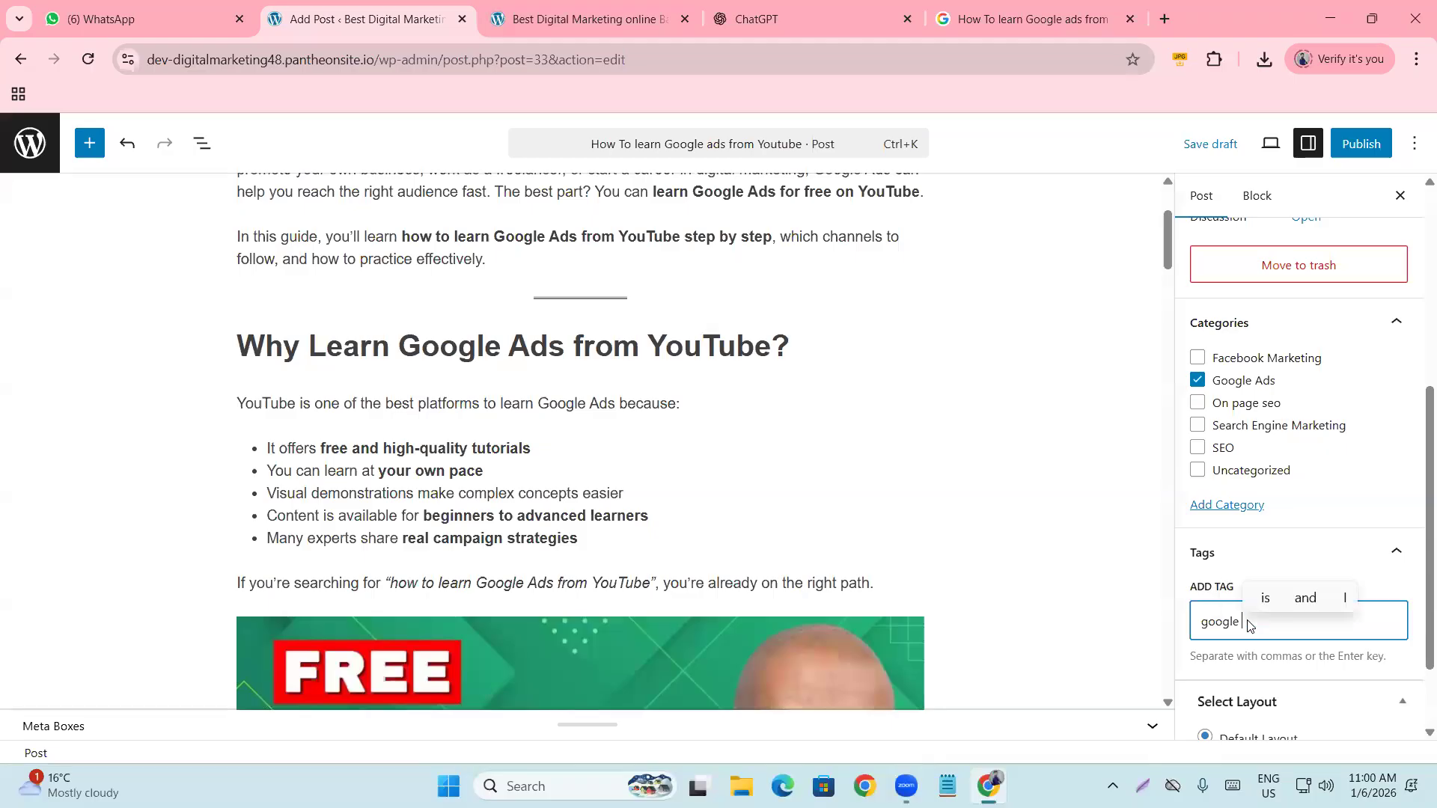
{"action": "type", "text": "ads"}
{"action": "key", "text": "Return"}
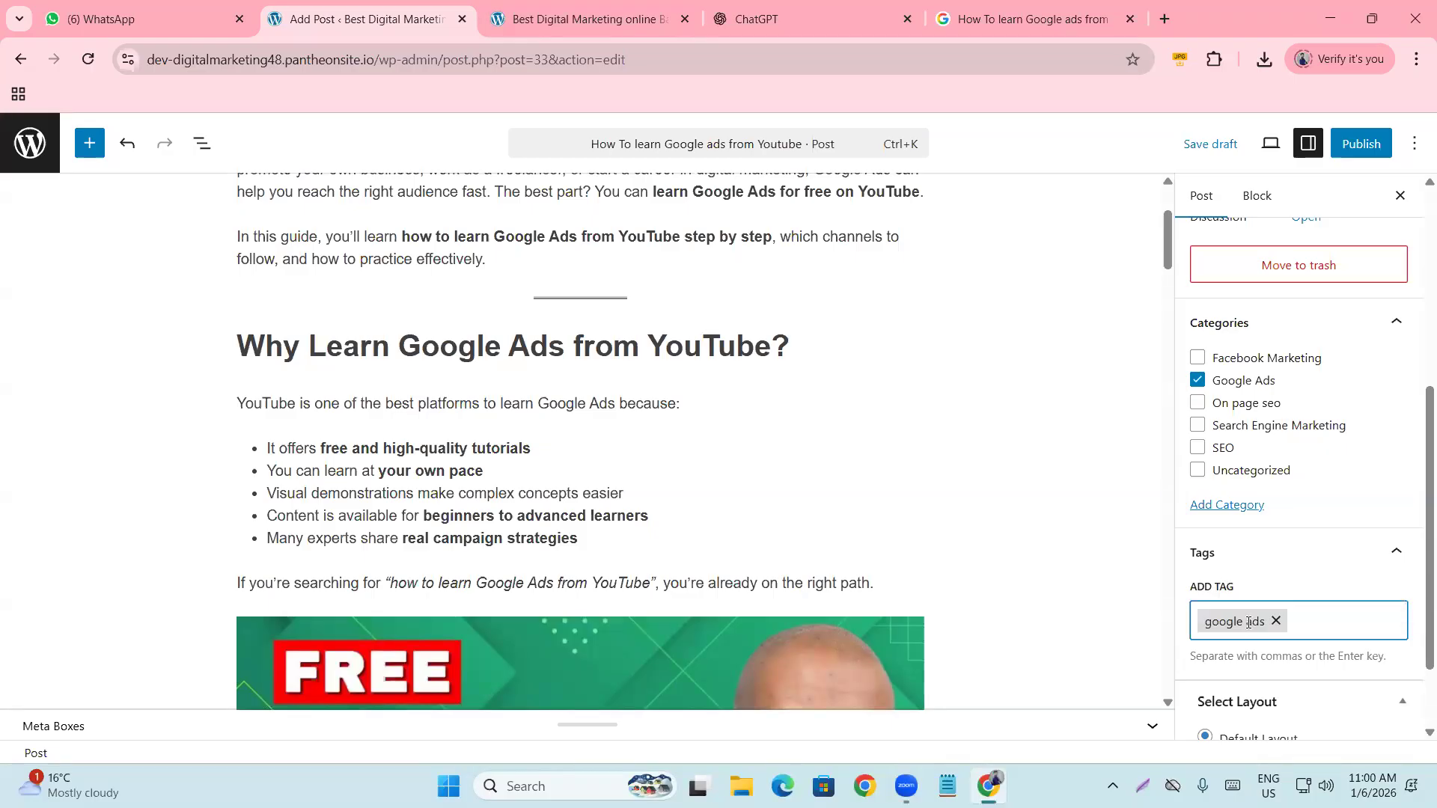
{"action": "type", "text": "ads"}
{"action": "key", "text": "Return"}
{"action": "type", "text": "youtube"}
{"action": "key", "text": "Return"}
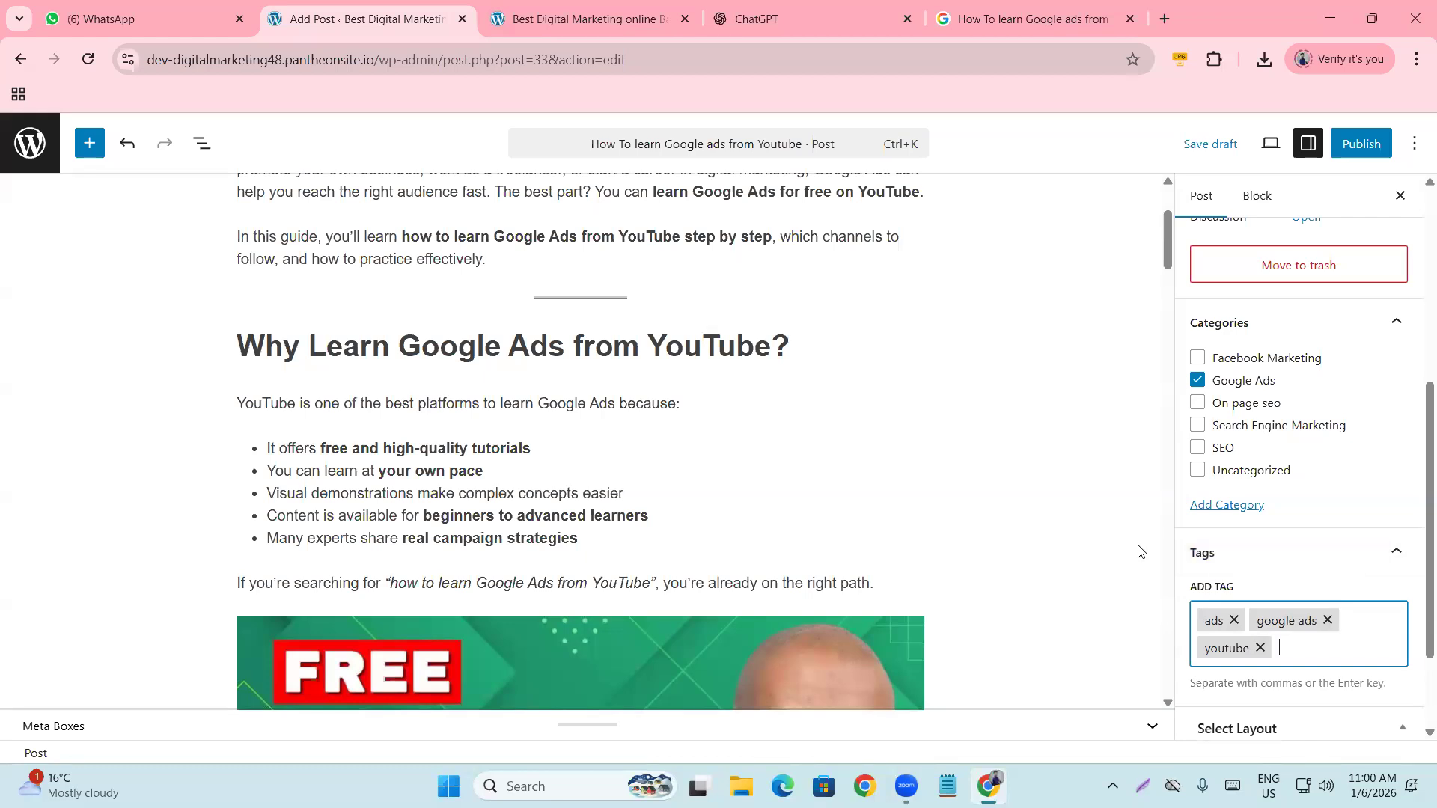
{"action": "scroll", "coordinate": [1199, 652], "scroll_direction": "down", "scroll_amount": 2}
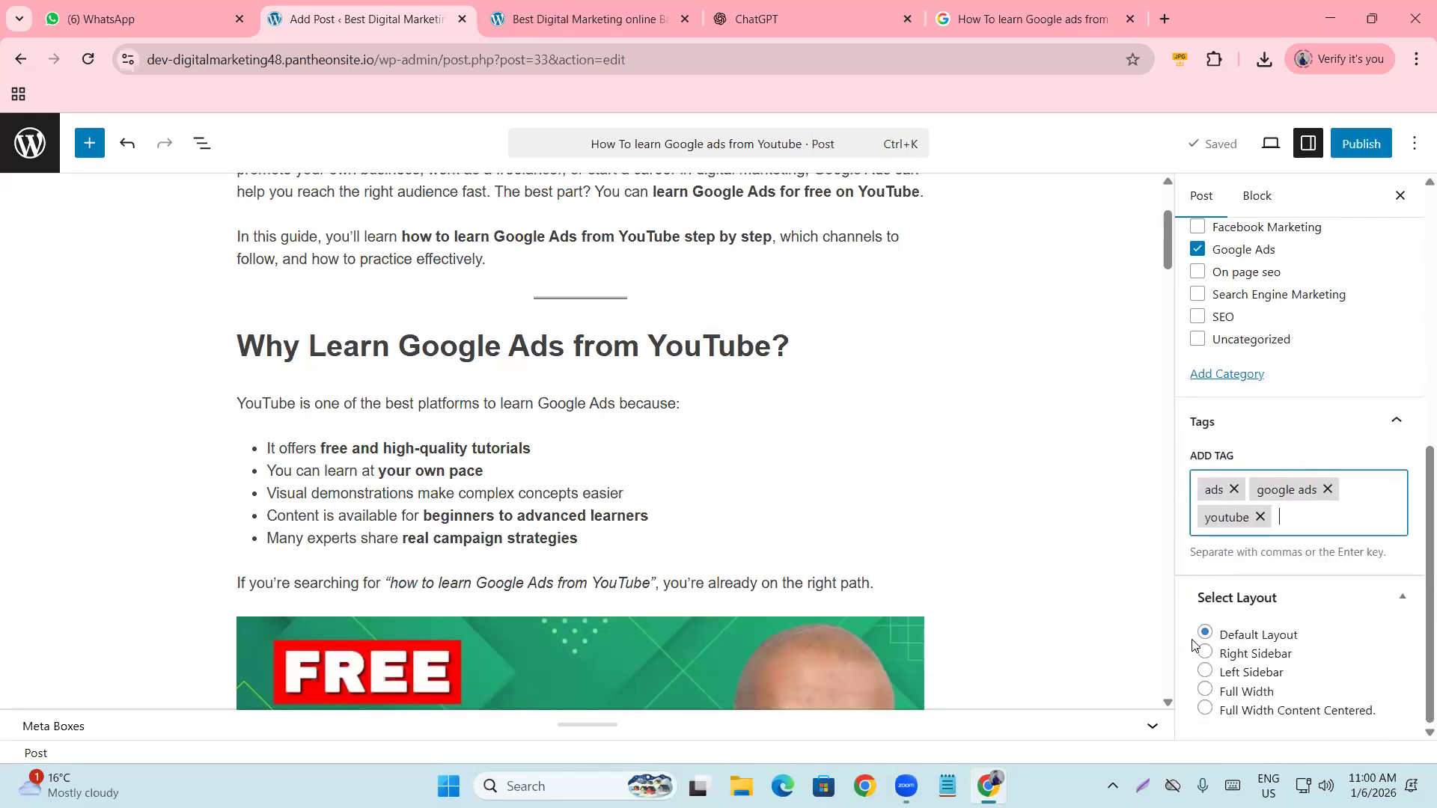
{"action": "scroll", "coordinate": [1115, 610], "scroll_direction": "up", "scroll_amount": 3}
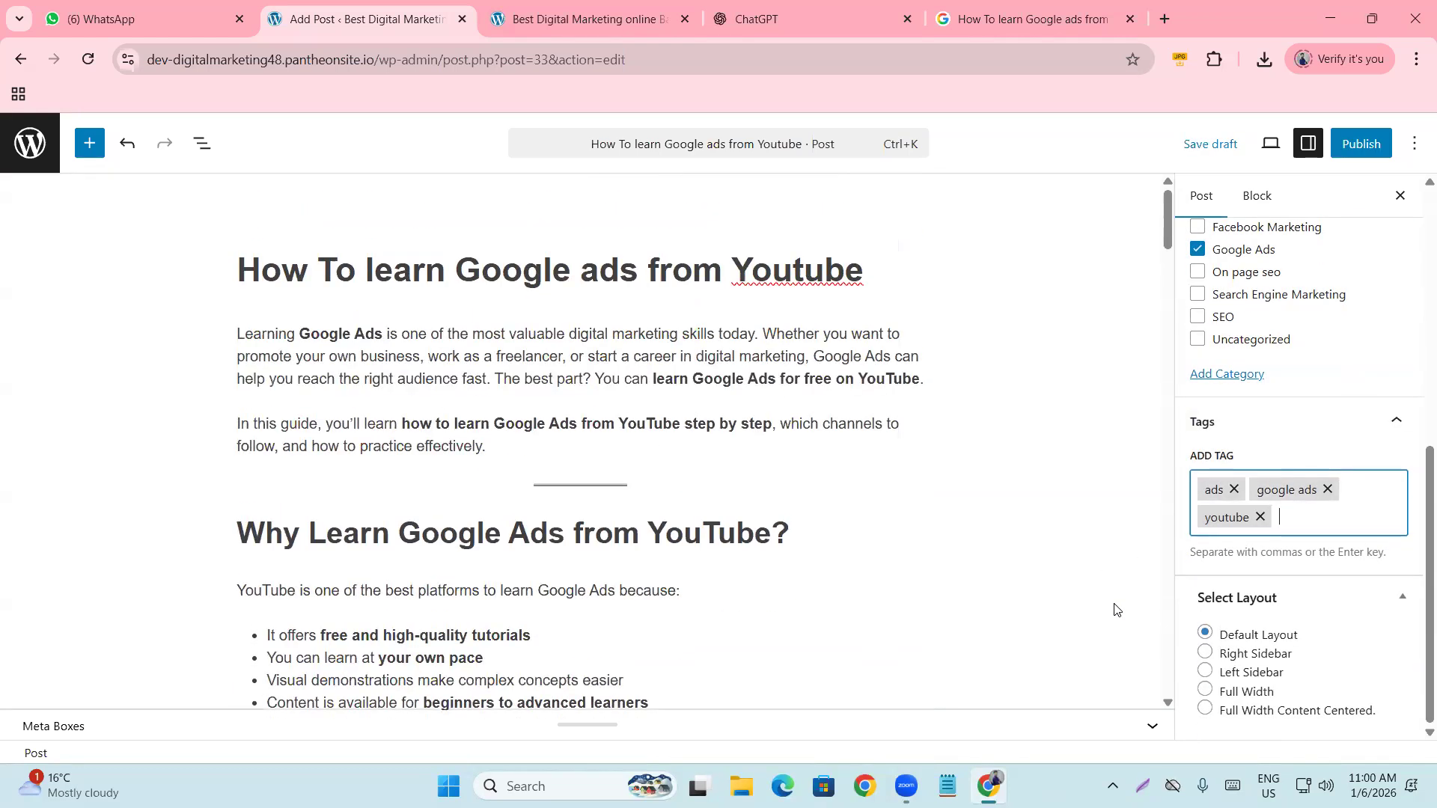
{"action": "scroll", "coordinate": [1307, 596], "scroll_direction": "up", "scroll_amount": 8}
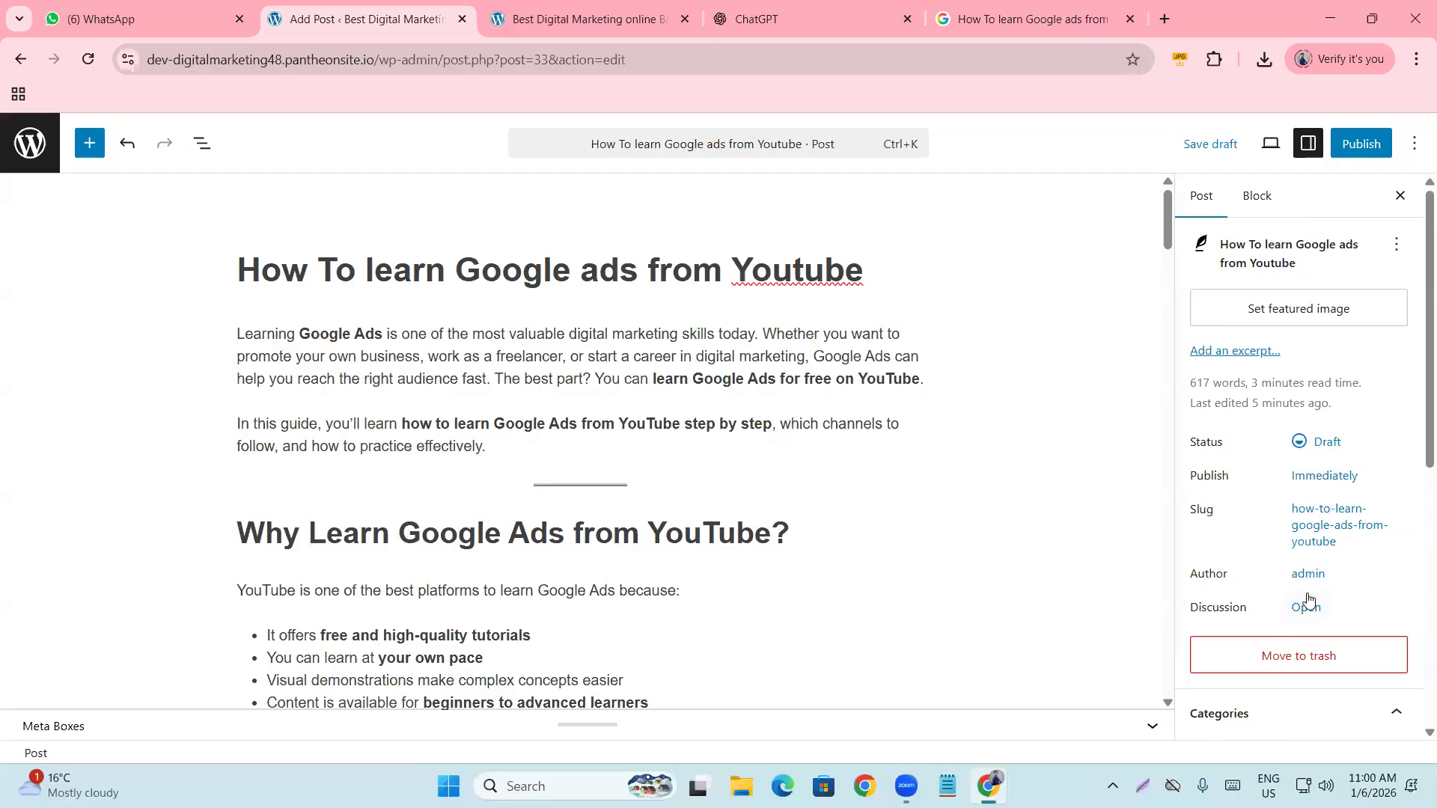
{"action": "scroll", "coordinate": [1307, 599], "scroll_direction": "down", "scroll_amount": 8}
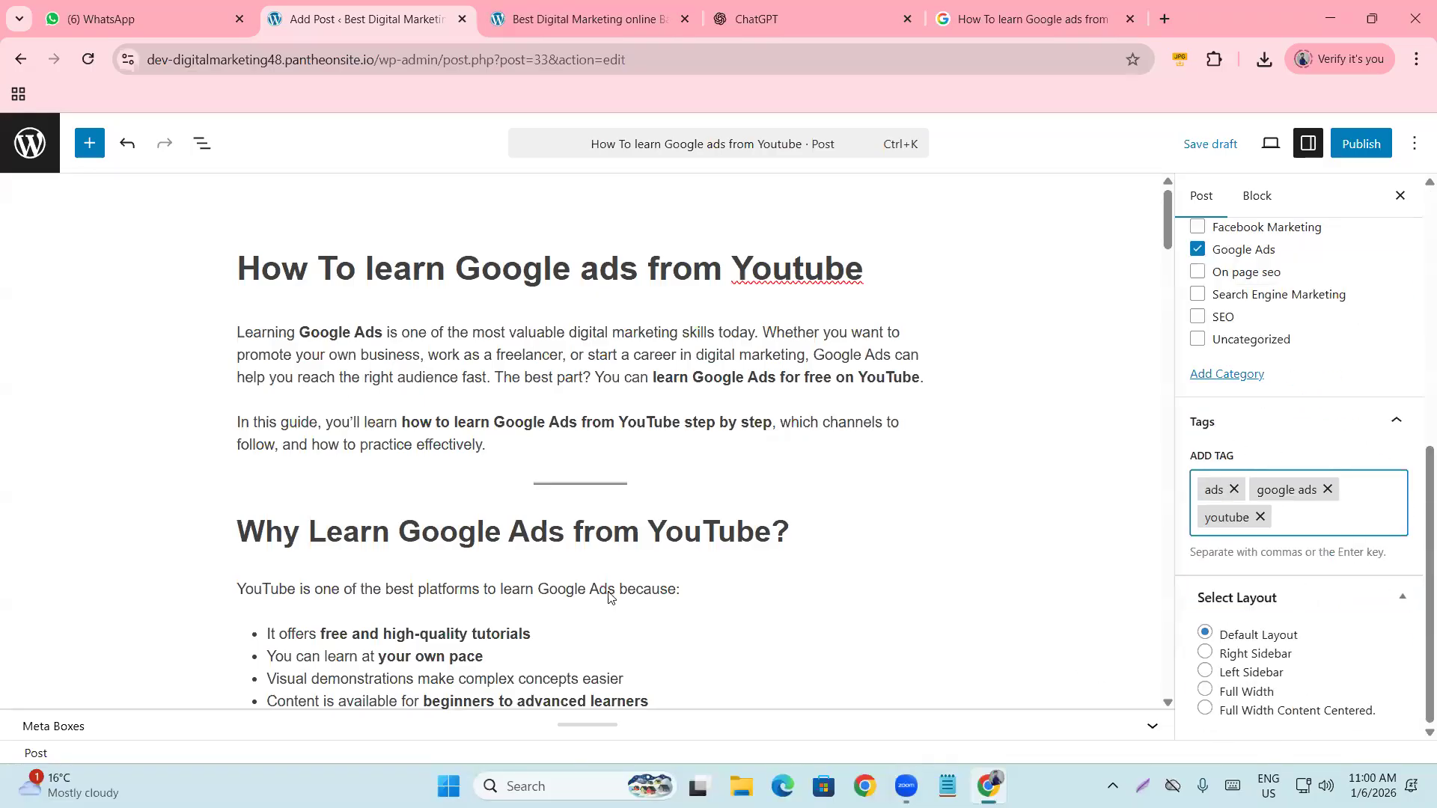
{"action": "scroll", "coordinate": [610, 597], "scroll_direction": "down", "scroll_amount": 4}
{"action": "scroll", "coordinate": [1265, 615], "scroll_direction": "up", "scroll_amount": 6}
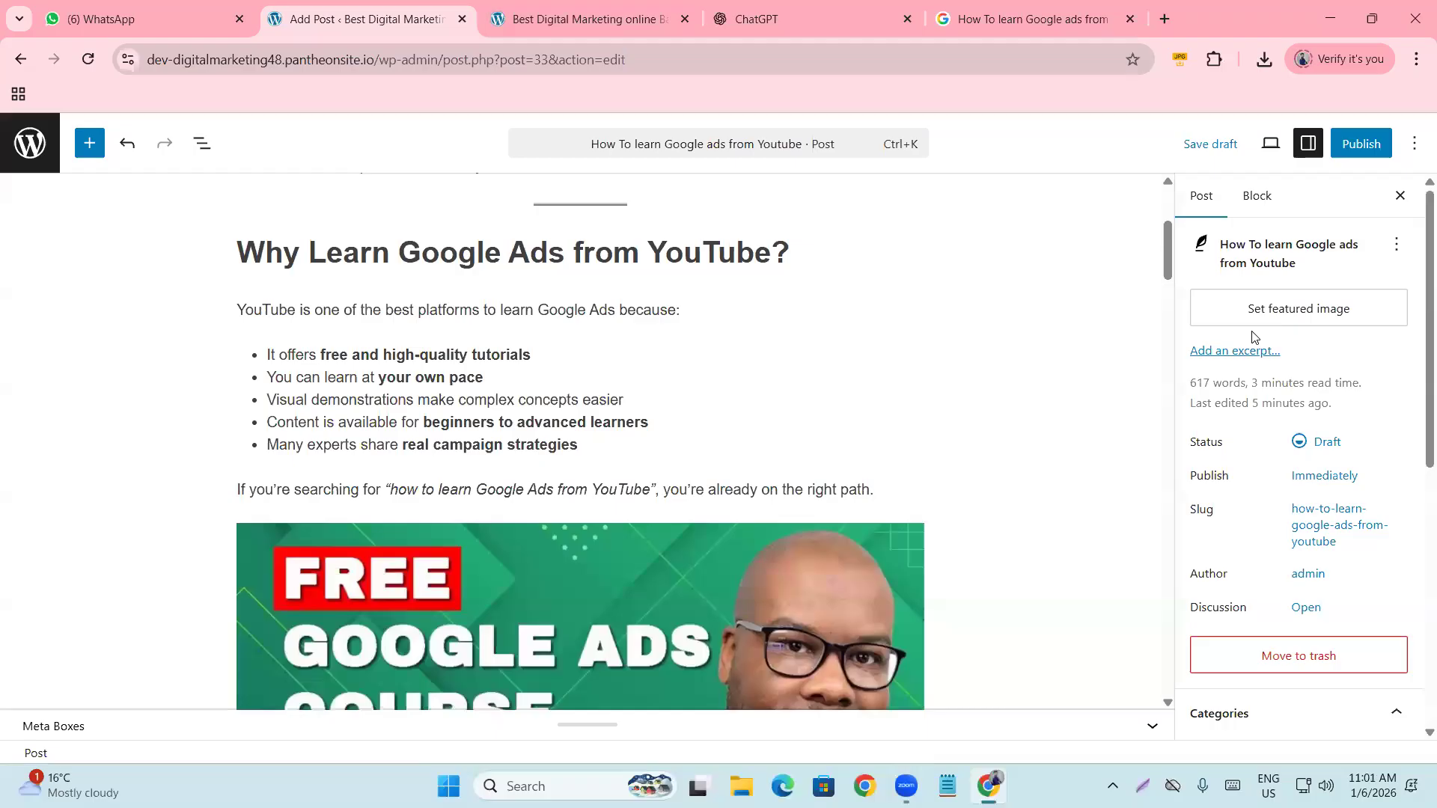
Open YouTube in a new tab through a Google search for 'youtu'.
{"action": "left_click", "coordinate": [1164, 19]}
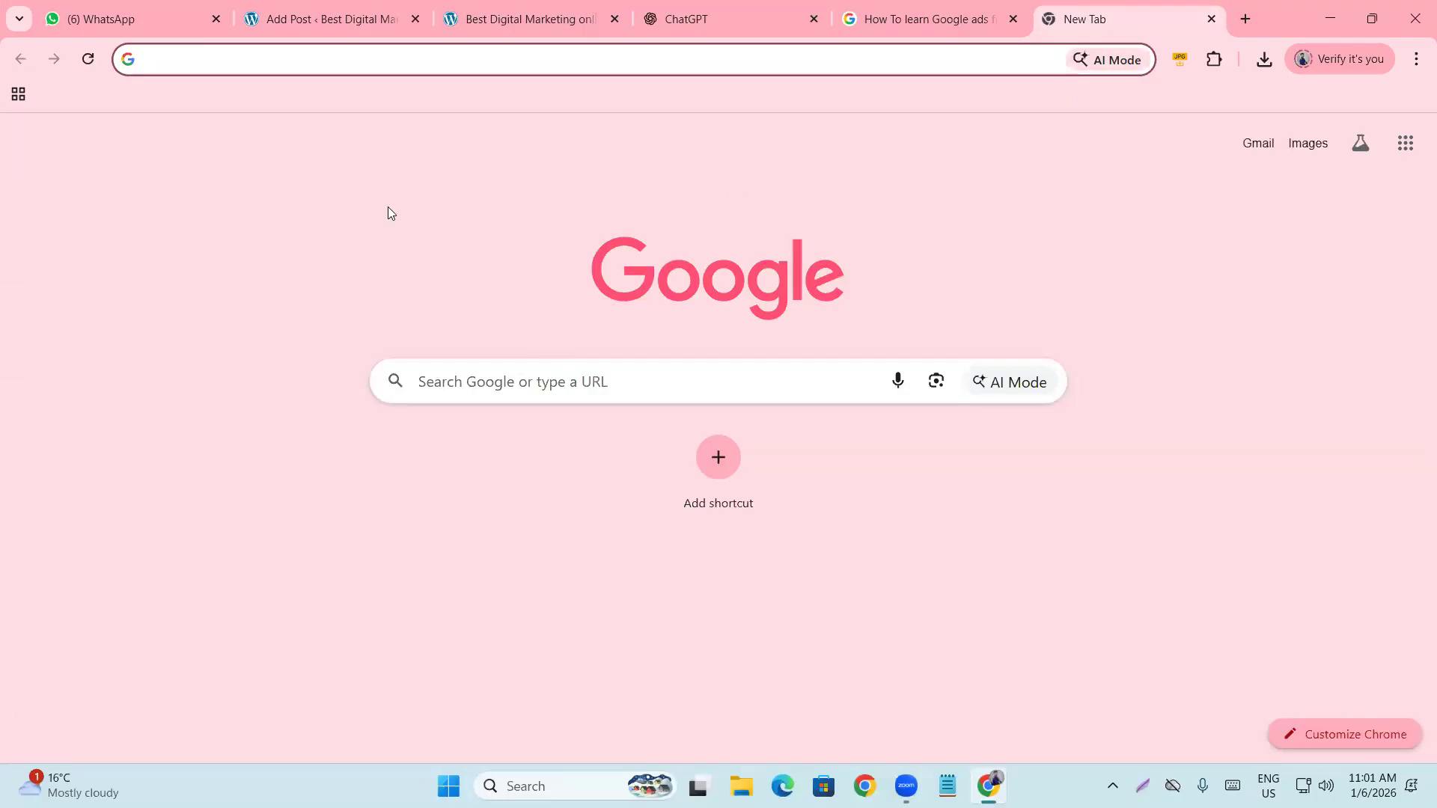
{"action": "type", "text": "youtu"}
{"action": "key", "text": "Return"}
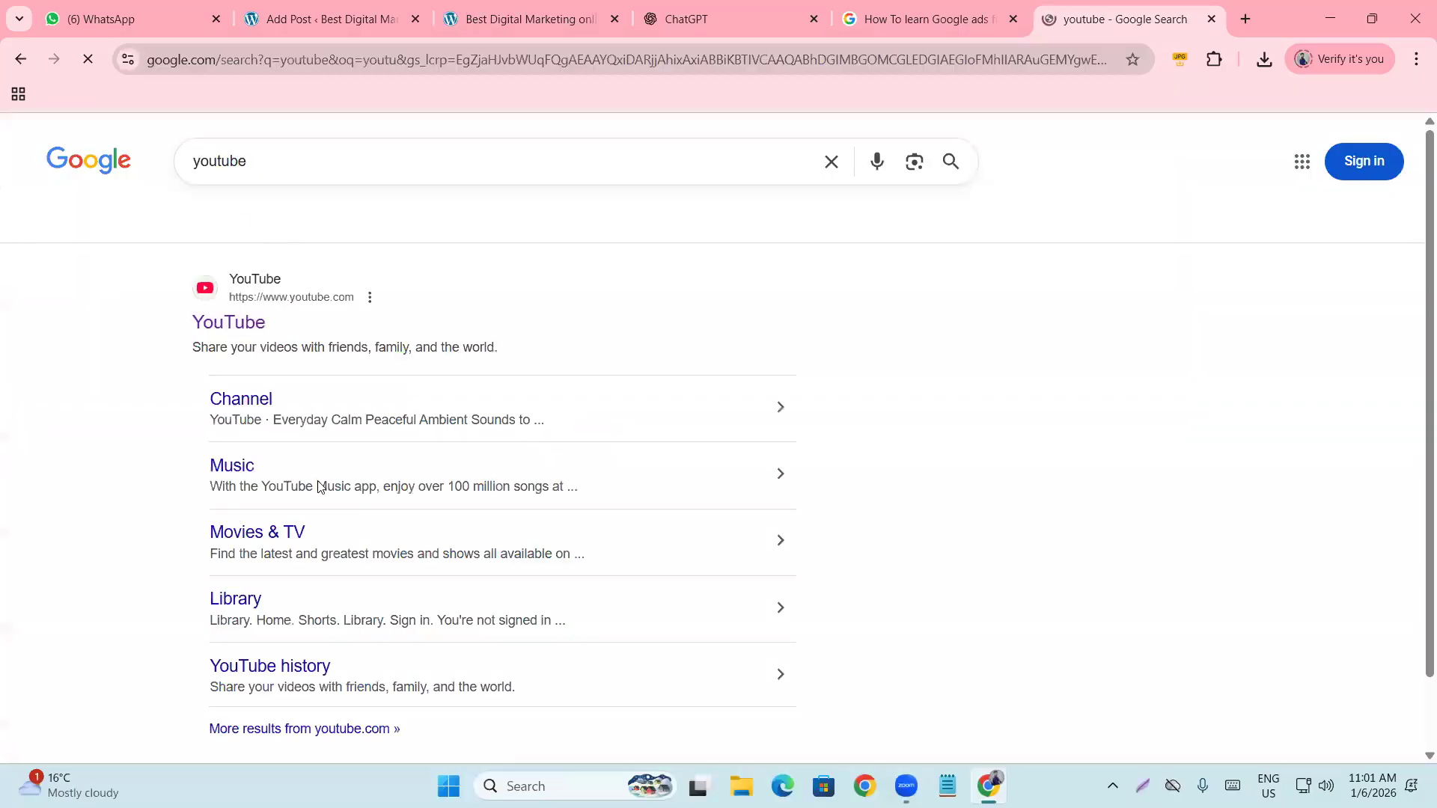
{"action": "left_click", "coordinate": [214, 328]}
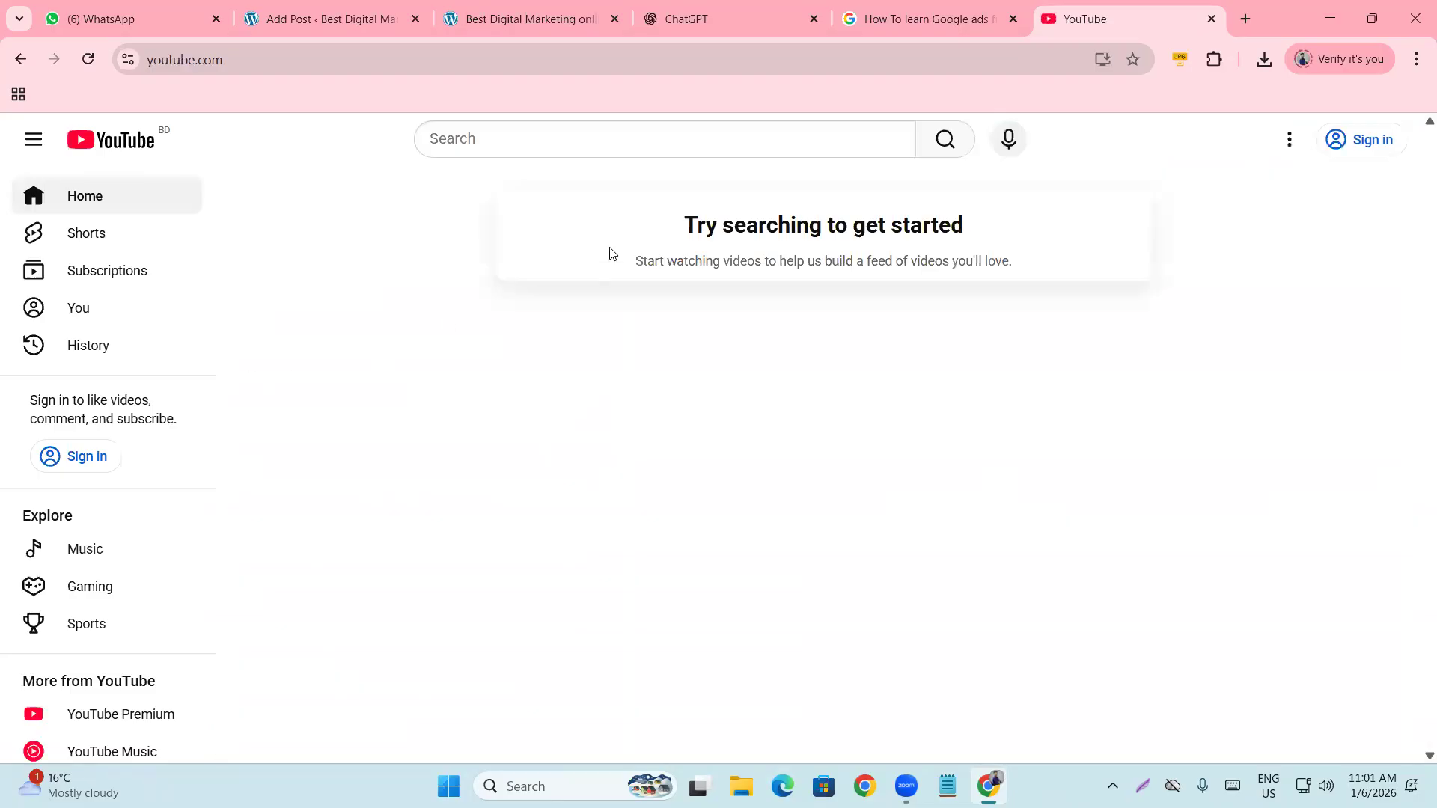
Search YouTube for 'bangla news', browse the results, then return to the post editor.
{"action": "left_click", "coordinate": [479, 140]}
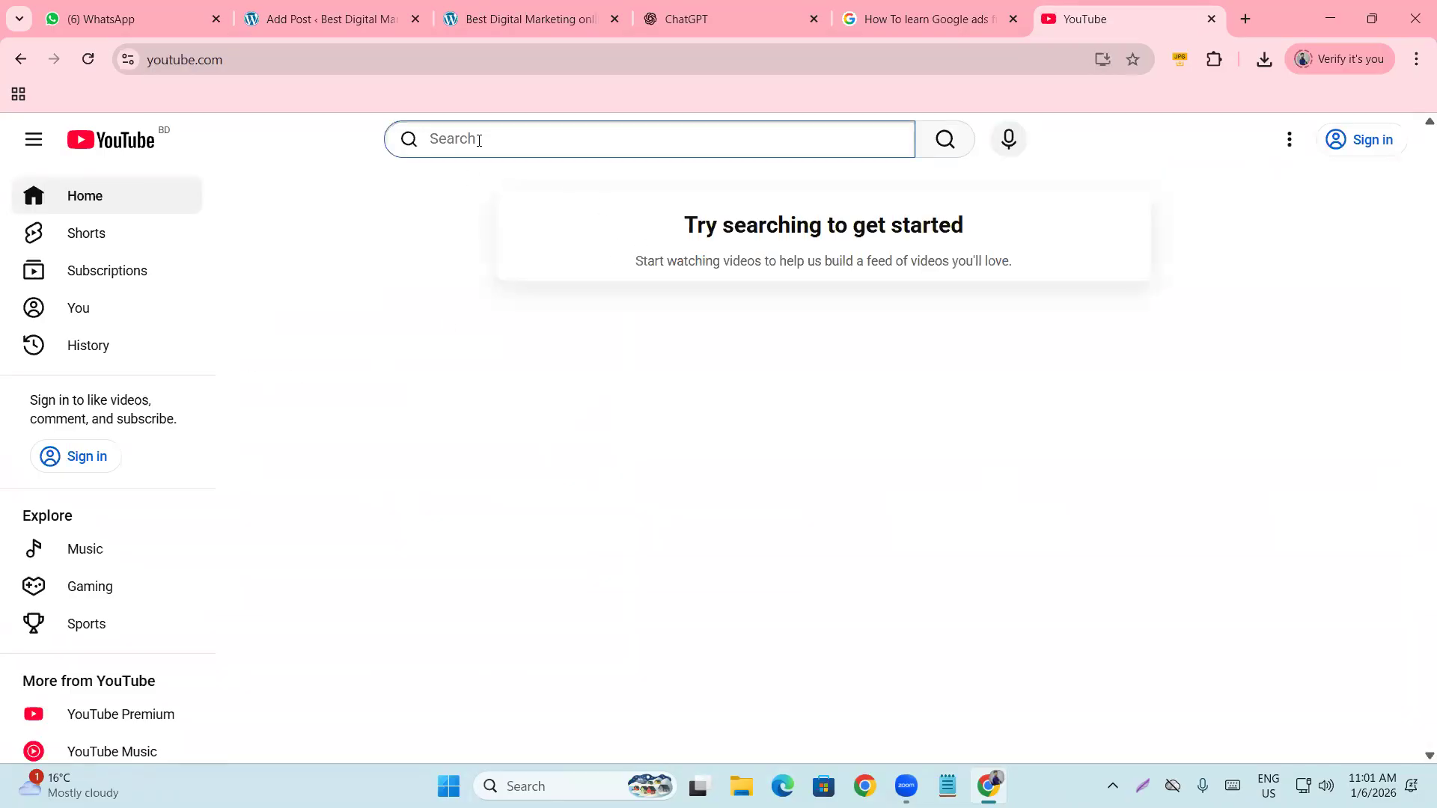
{"action": "type", "text": "bangla new"}
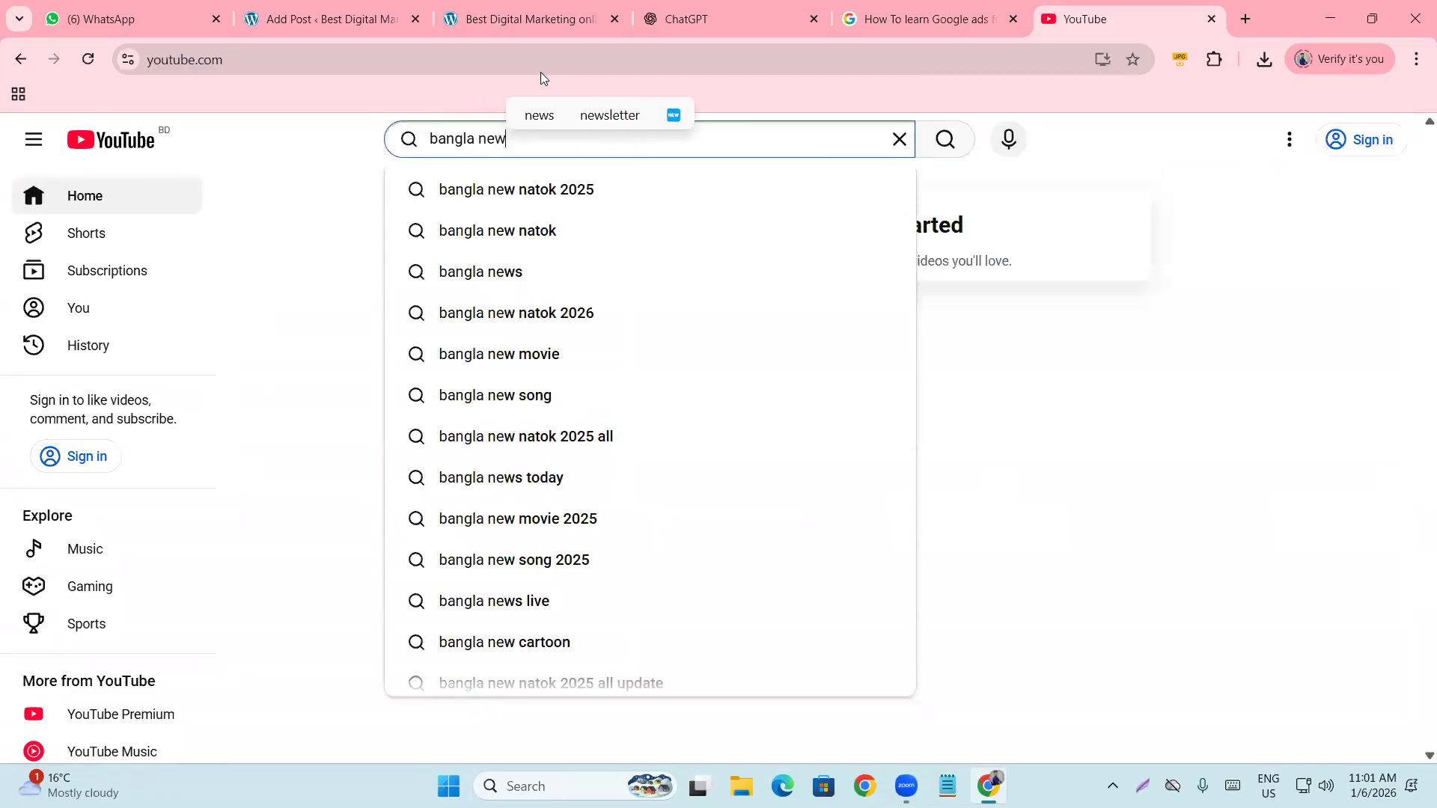
{"action": "type", "text": "s"}
{"action": "key", "text": "Return"}
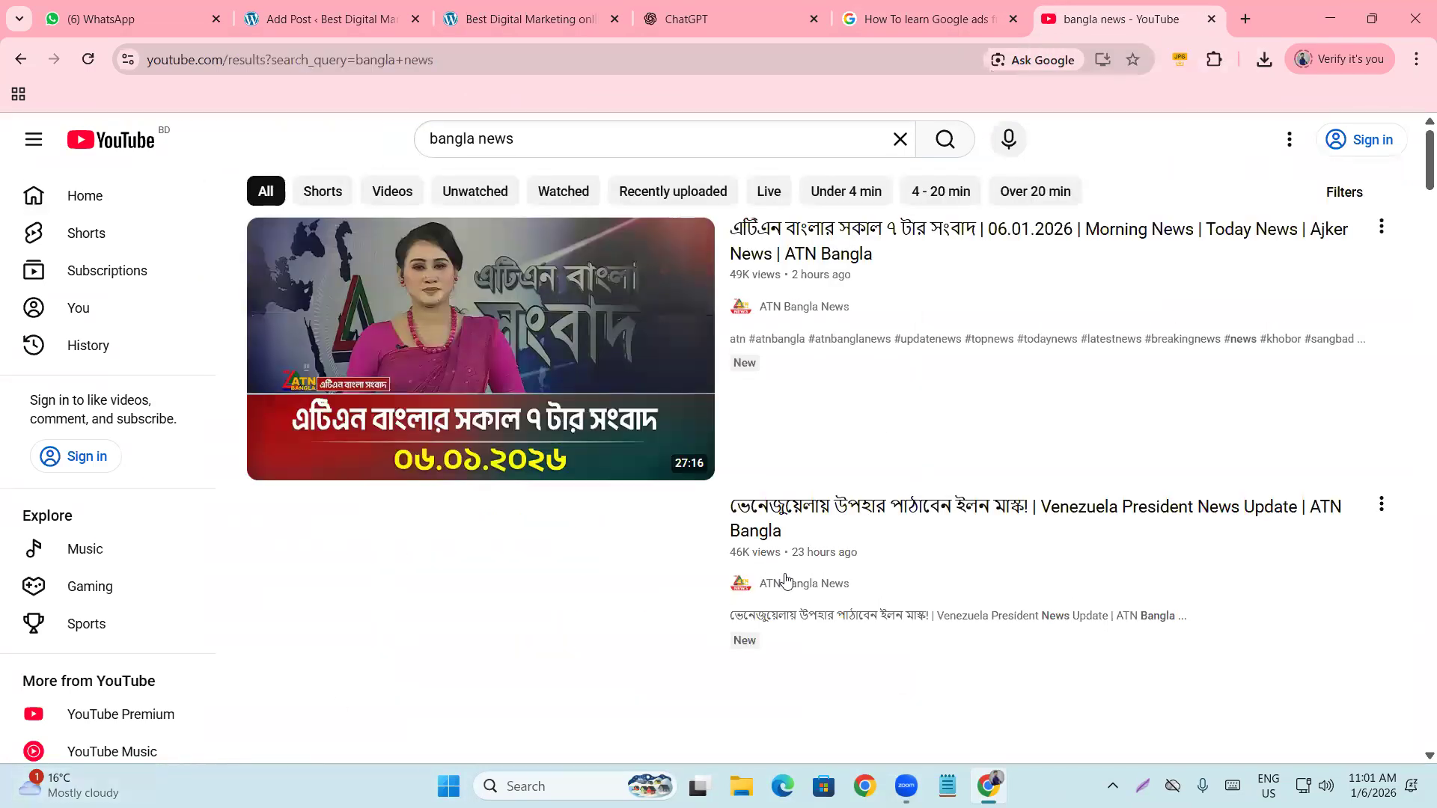
{"action": "scroll", "coordinate": [1407, 449], "scroll_direction": "down", "scroll_amount": 5}
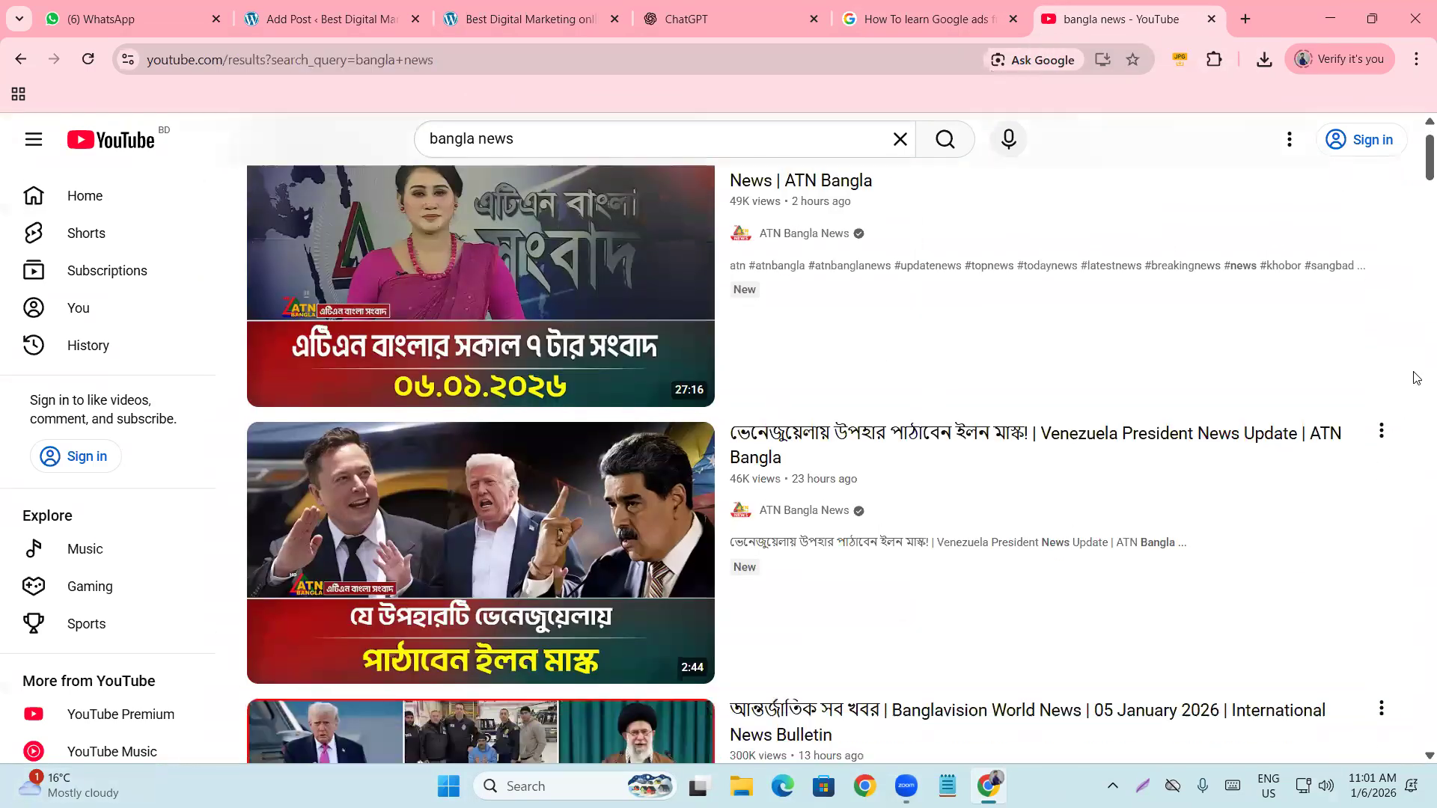
{"action": "scroll", "coordinate": [1417, 487], "scroll_direction": "down", "scroll_amount": 7}
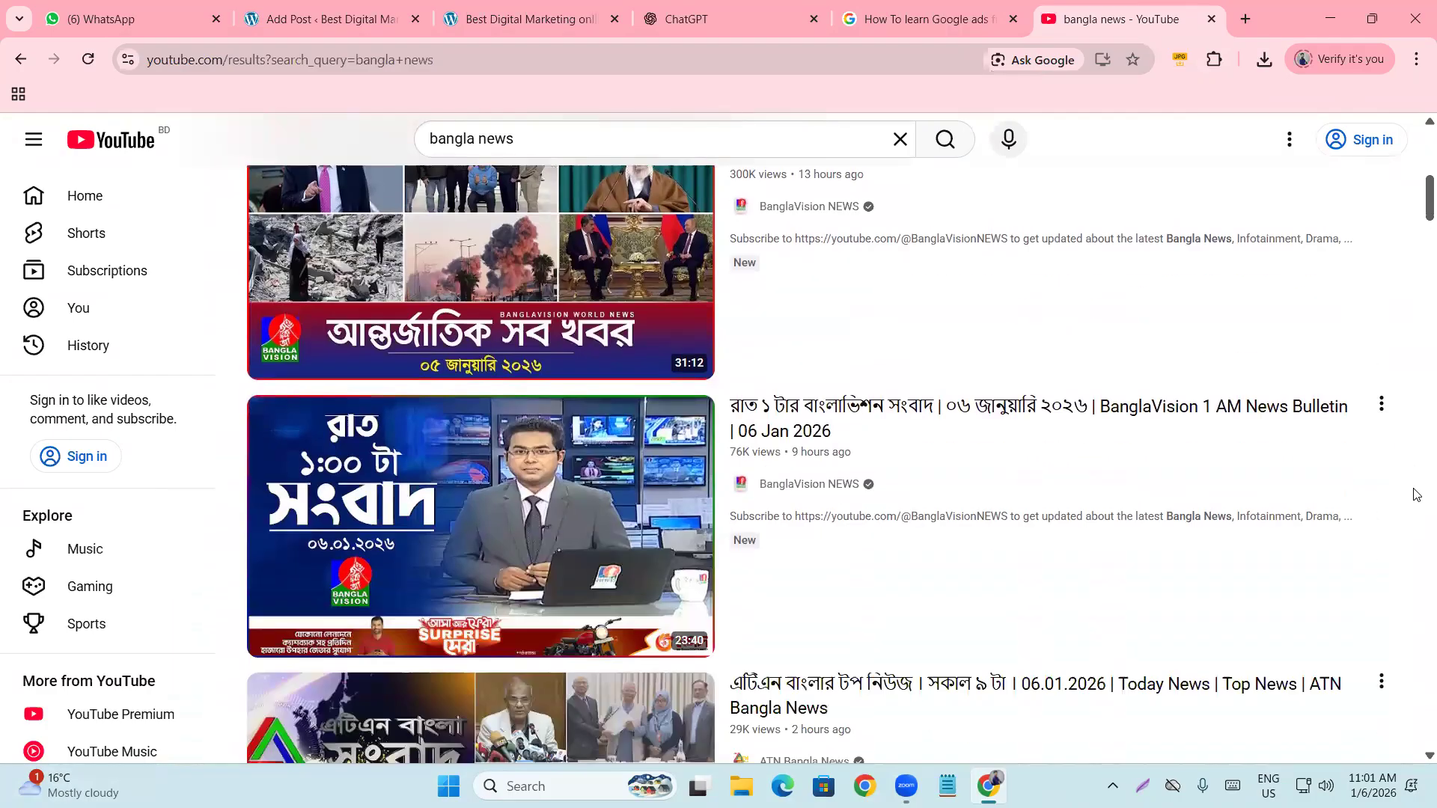
{"action": "scroll", "coordinate": [1417, 494], "scroll_direction": "down", "scroll_amount": 4}
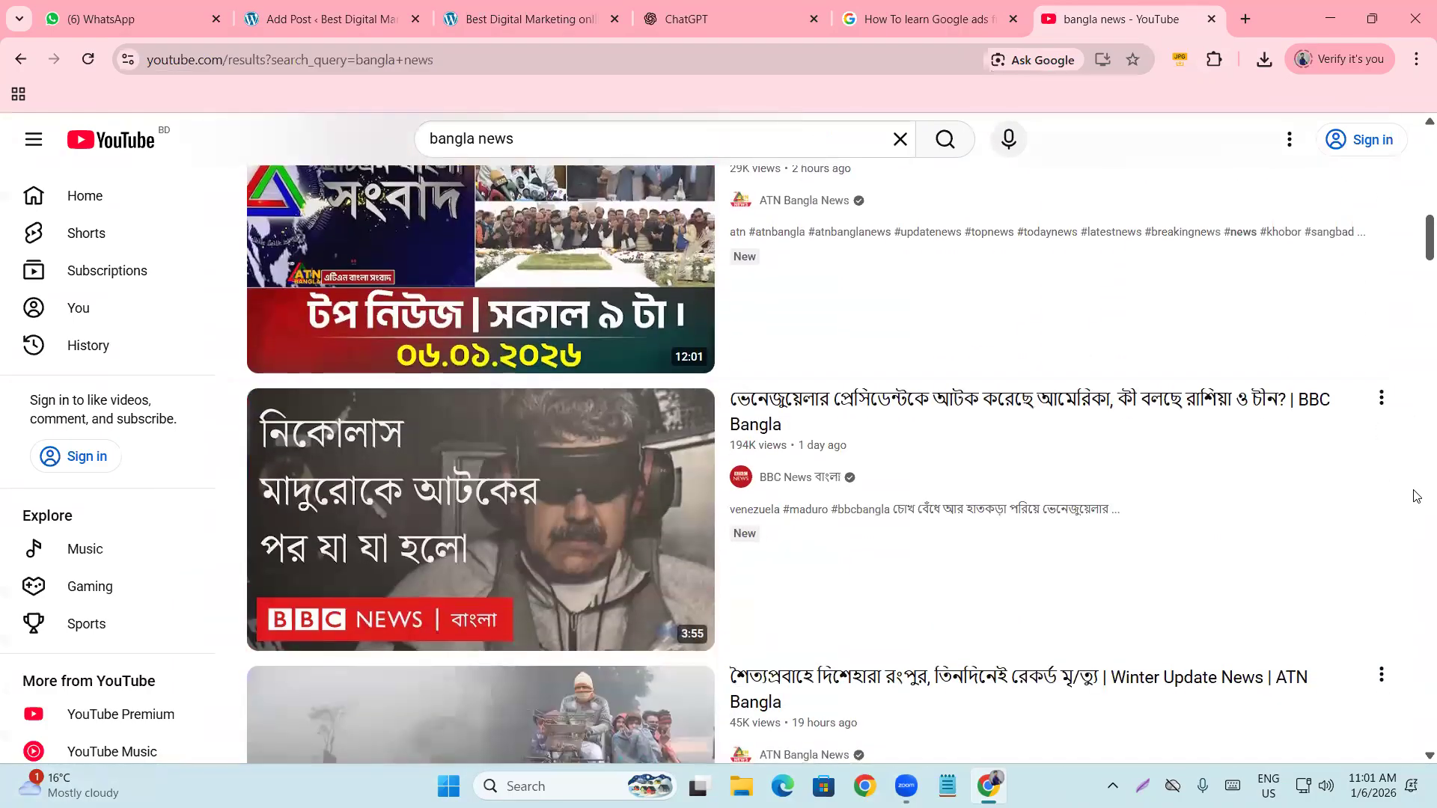
{"action": "scroll", "coordinate": [1417, 496], "scroll_direction": "down", "scroll_amount": 4}
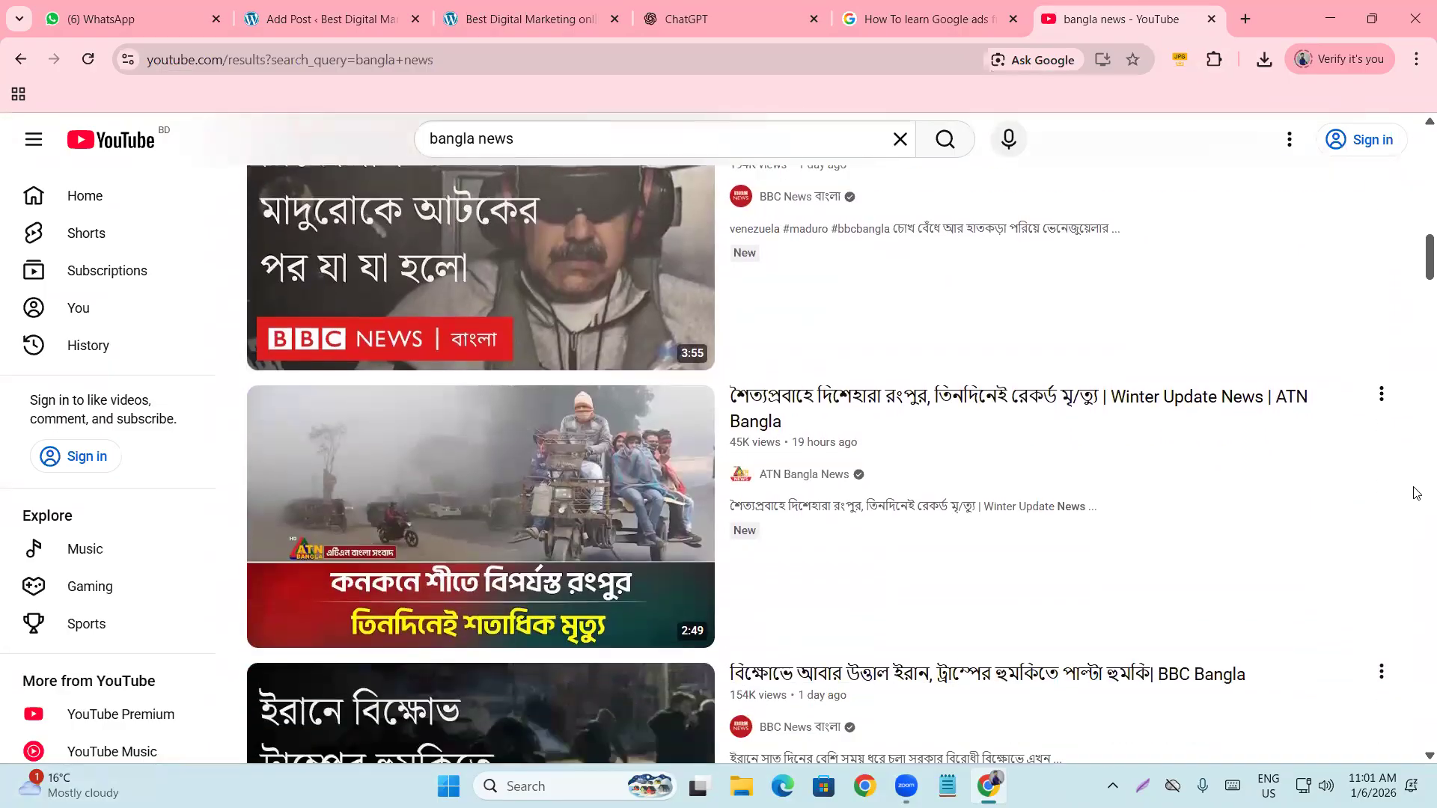
{"action": "scroll", "coordinate": [1417, 494], "scroll_direction": "down", "scroll_amount": 5}
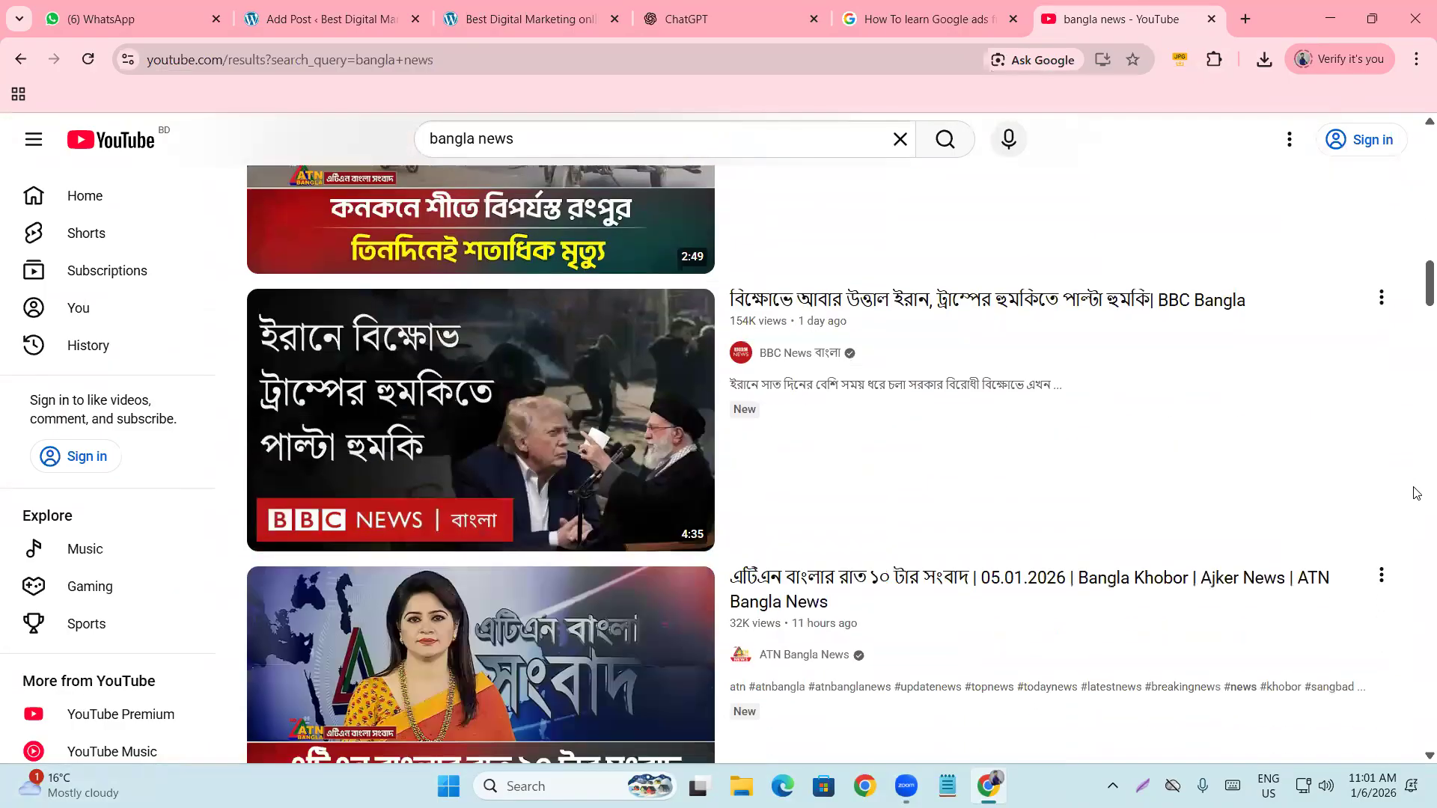
{"action": "scroll", "coordinate": [1417, 490], "scroll_direction": "up", "scroll_amount": 7}
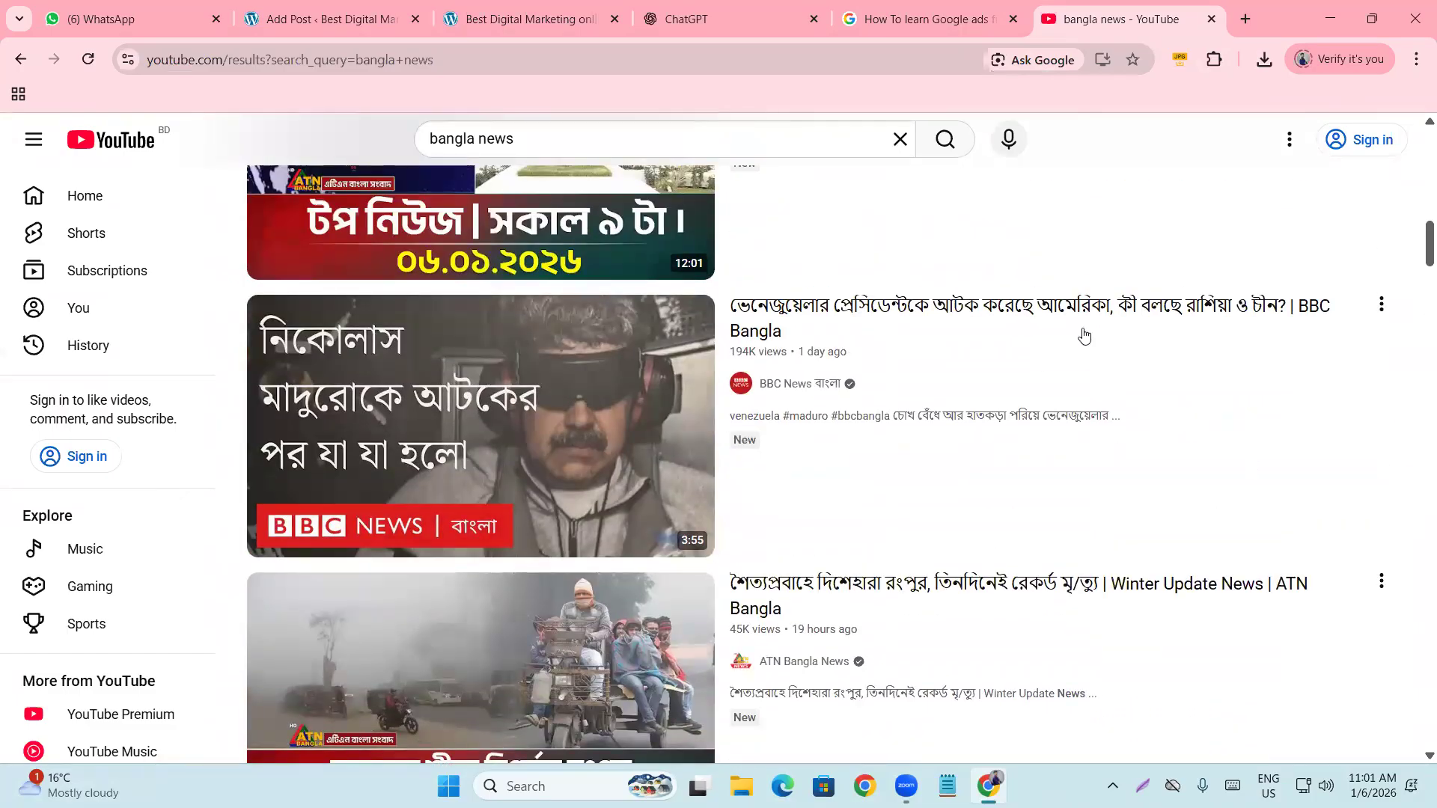
{"action": "left_click", "coordinate": [412, 6]}
Scroll through the 617-word draft, checking the course image above Step 1.
{"action": "scroll", "coordinate": [612, 479], "scroll_direction": "up", "scroll_amount": 4}
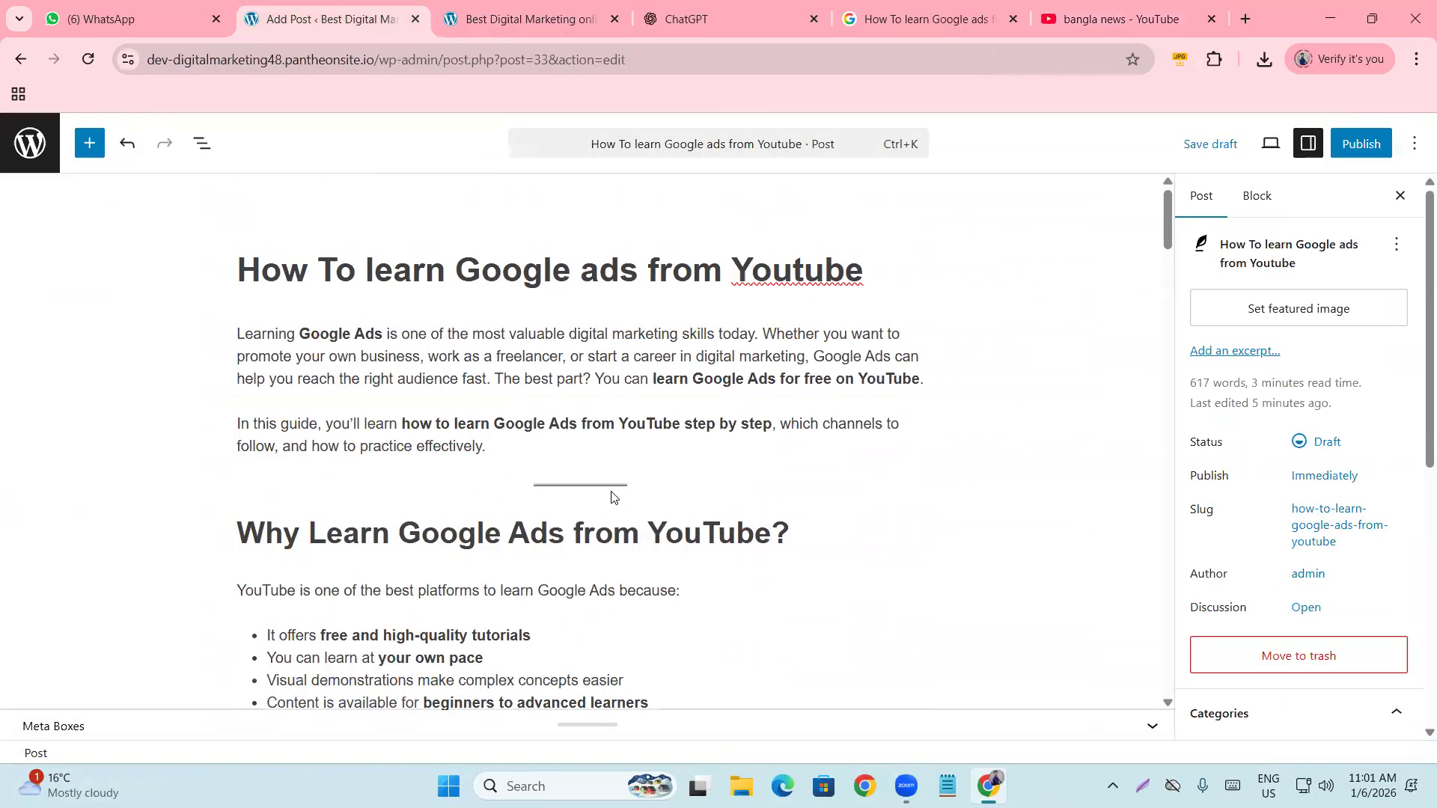
{"action": "scroll", "coordinate": [640, 276], "scroll_direction": "down", "scroll_amount": 10}
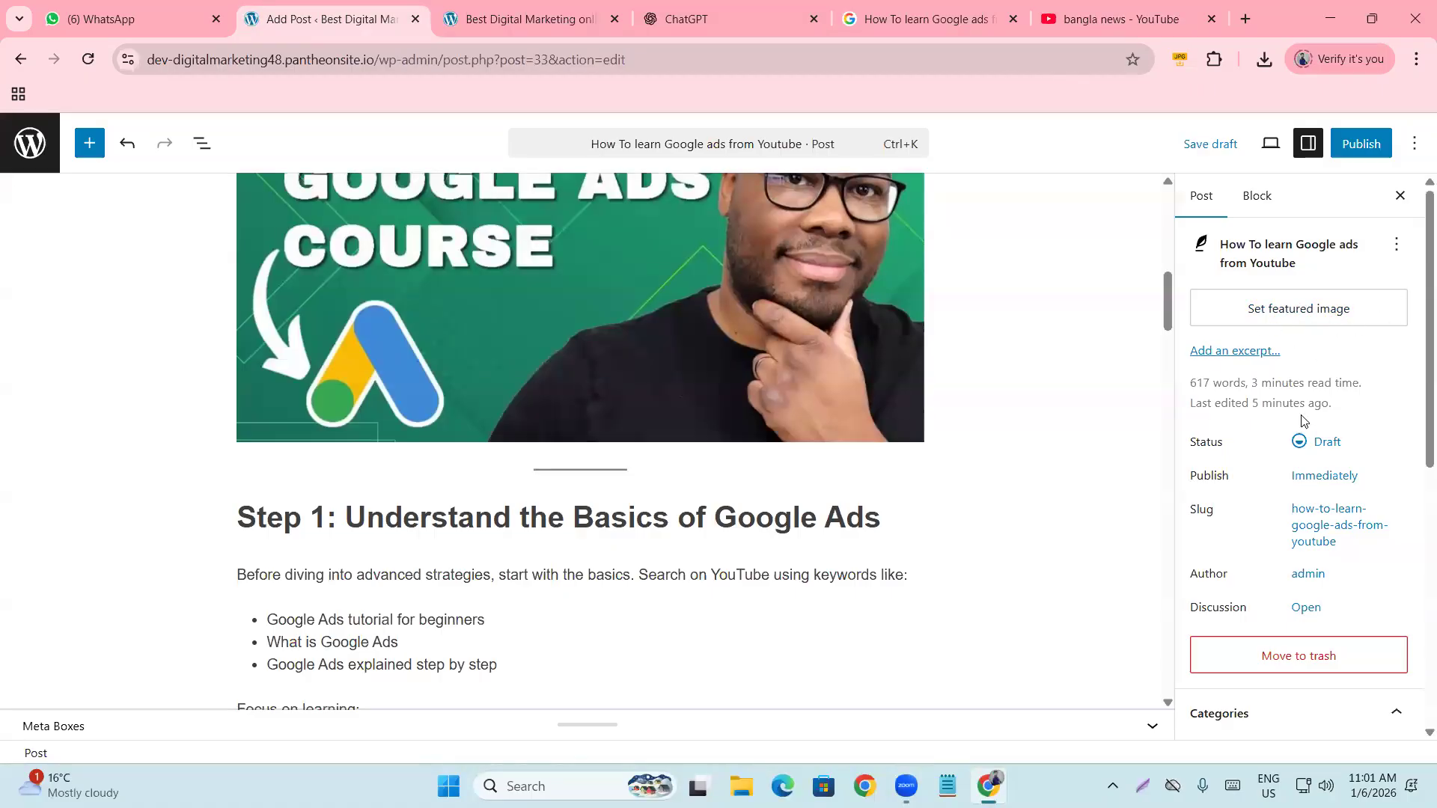
{"action": "scroll", "coordinate": [956, 427], "scroll_direction": "up", "scroll_amount": 10}
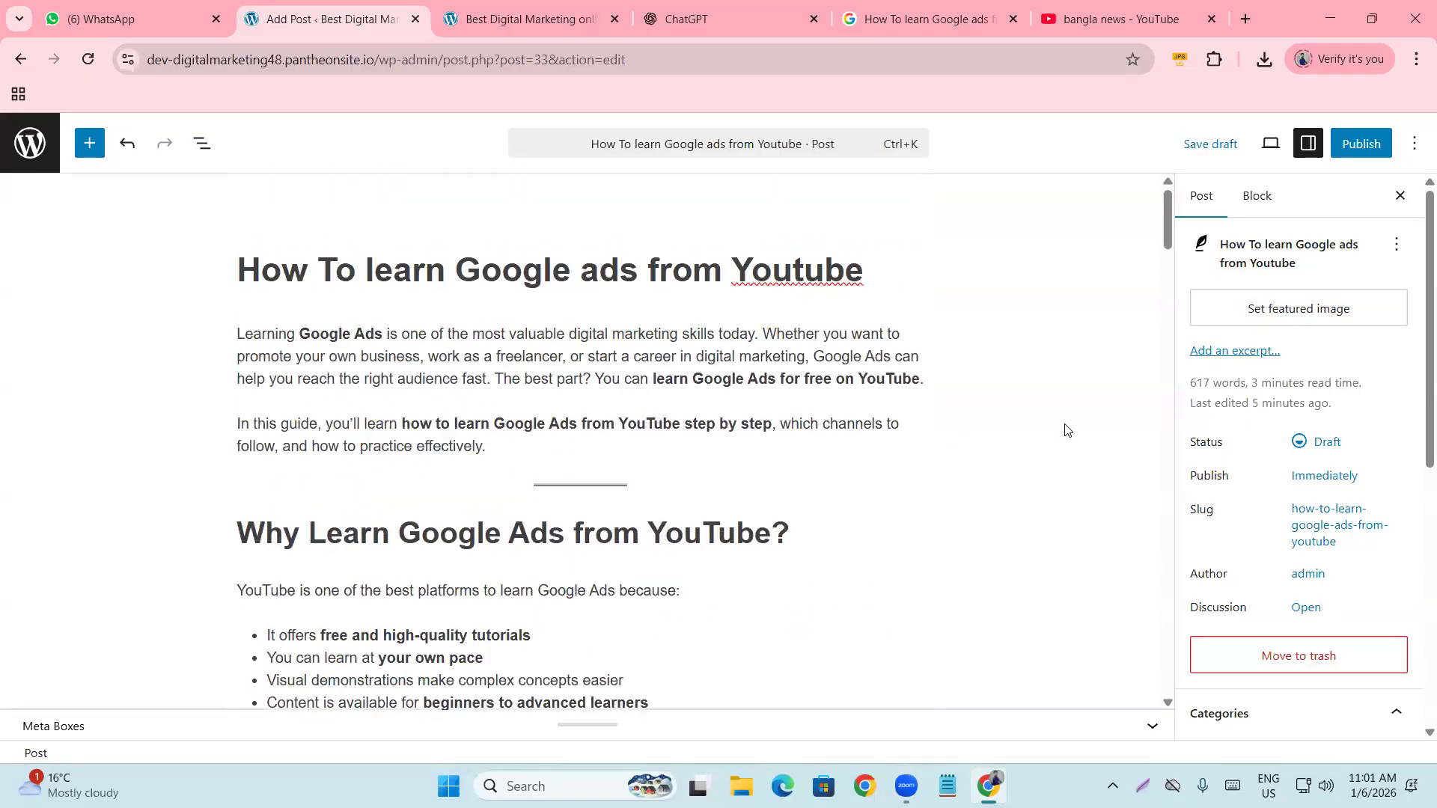
{"action": "scroll", "coordinate": [548, 360], "scroll_direction": "down", "scroll_amount": 10}
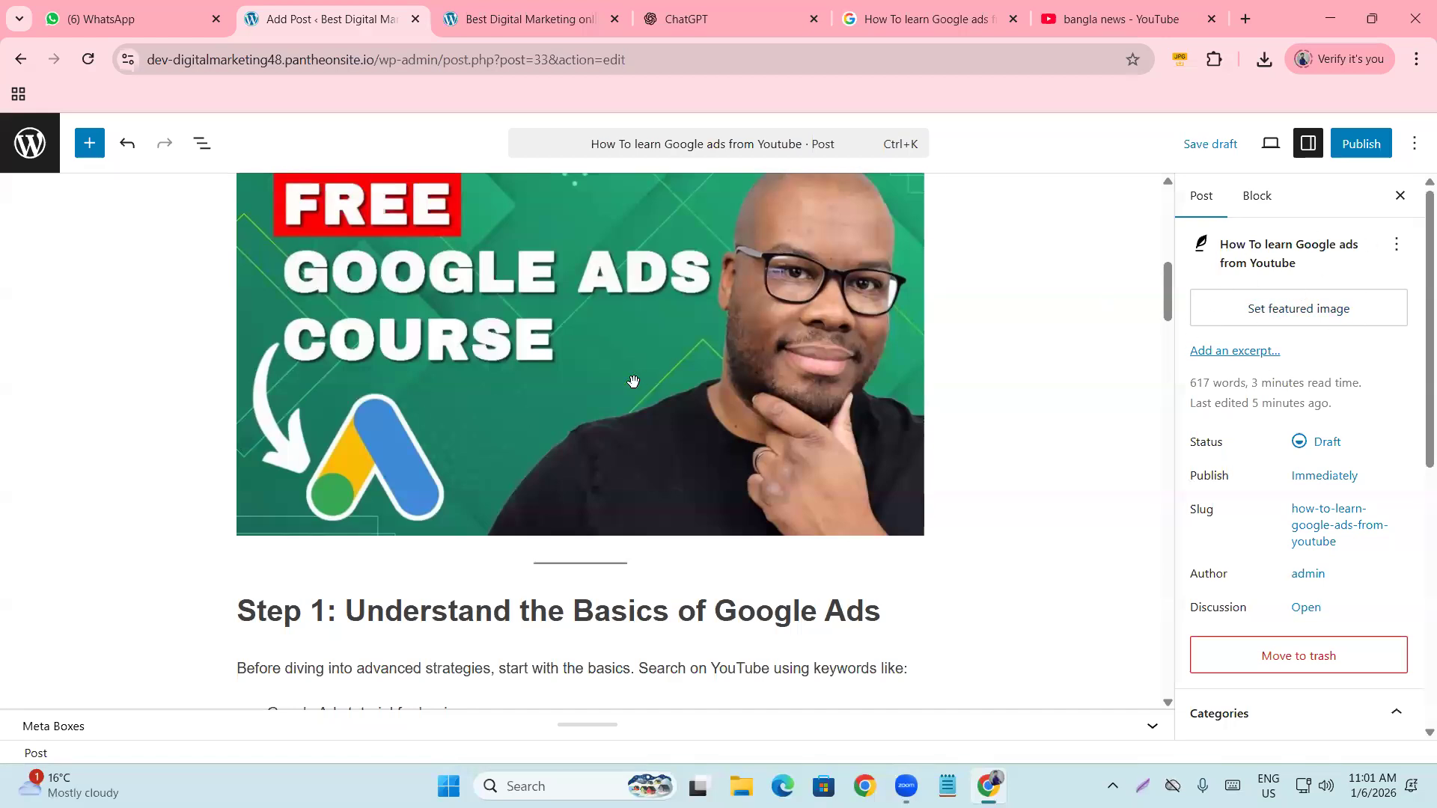
Upload maxresdefault and set it as the post's featured image.
{"action": "left_click", "coordinate": [1284, 320]}
{"action": "left_click", "coordinate": [741, 461]}
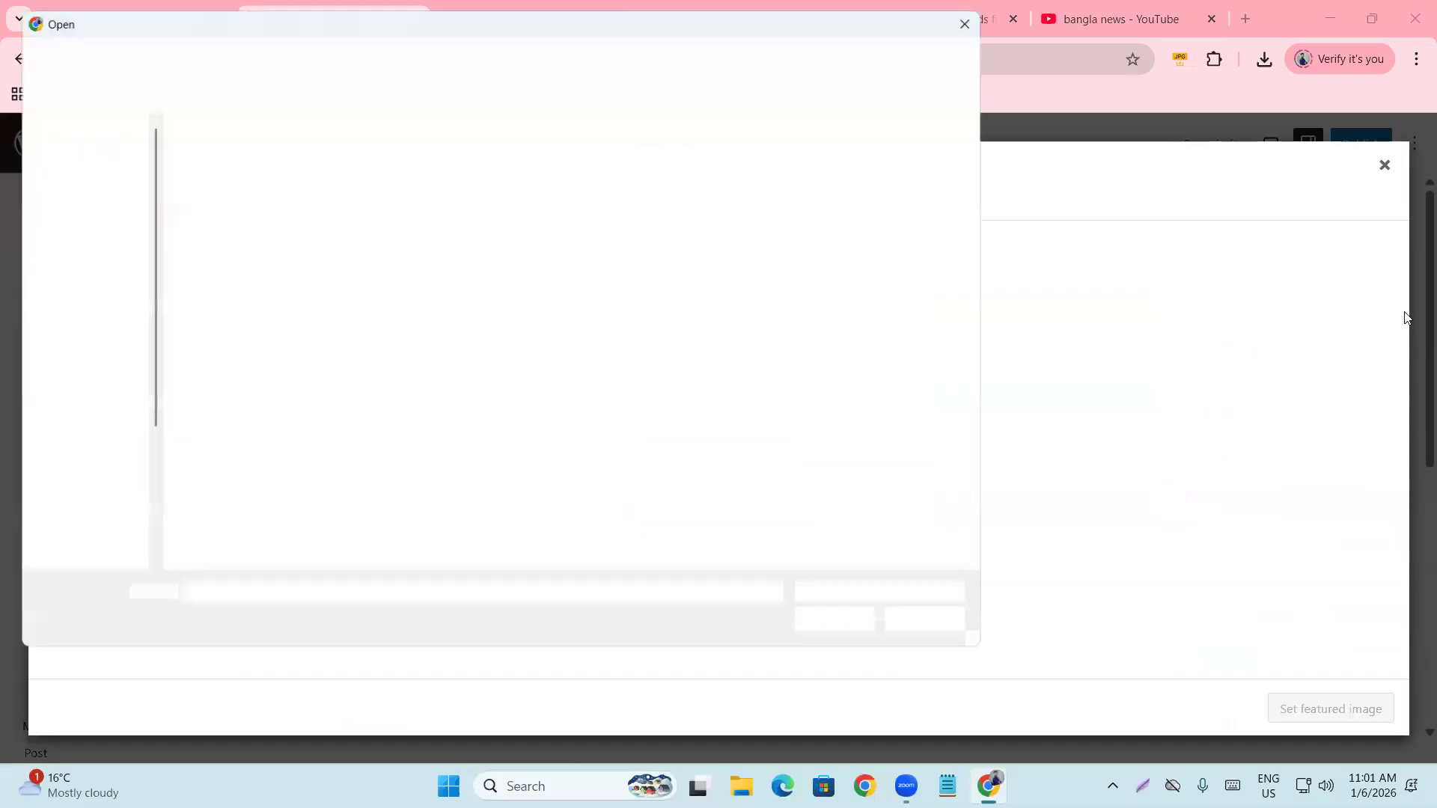
{"action": "double_click", "coordinate": [195, 249]}
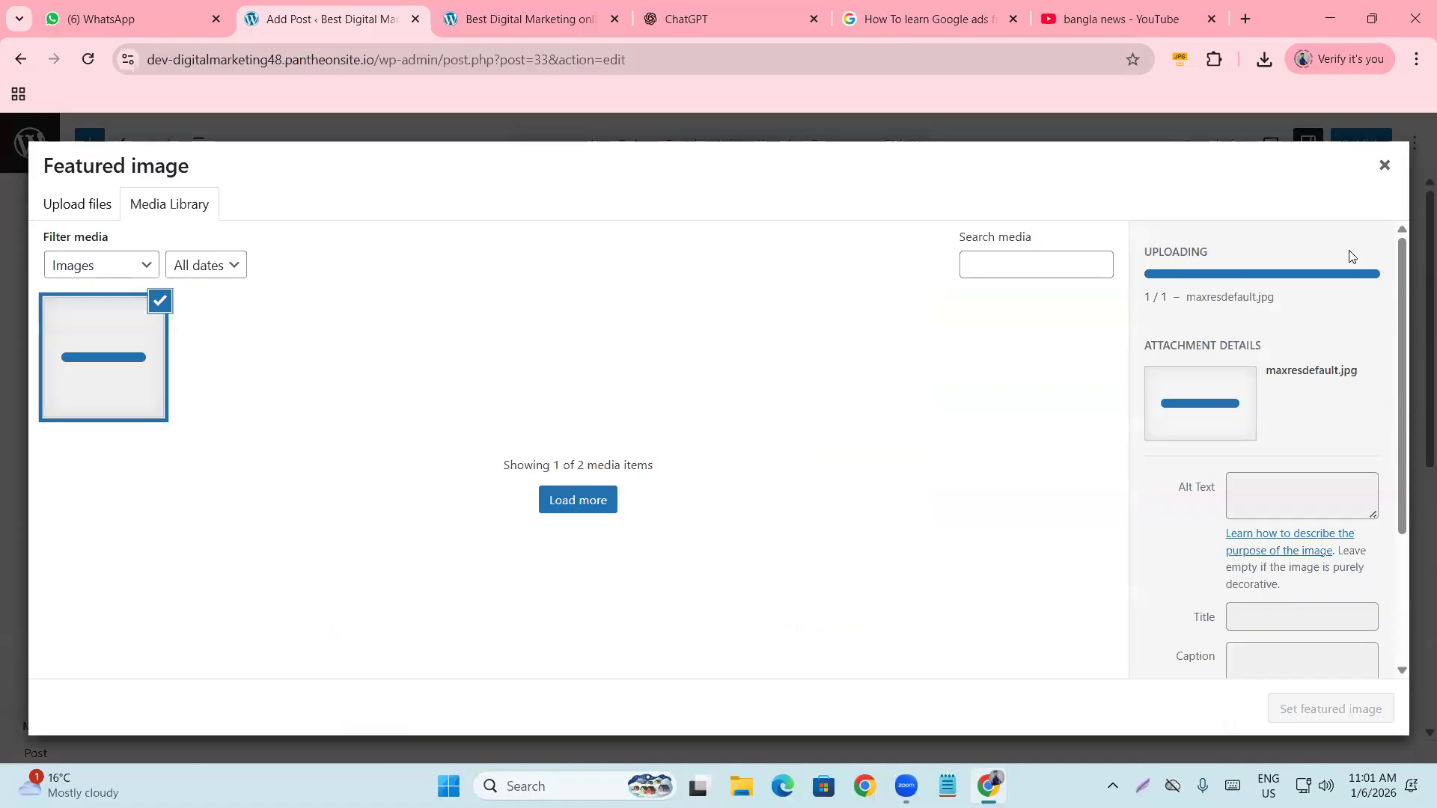
{"action": "scroll", "coordinate": [1275, 457], "scroll_direction": "down", "scroll_amount": 1}
{"action": "scroll", "coordinate": [1259, 524], "scroll_direction": "down", "scroll_amount": 1}
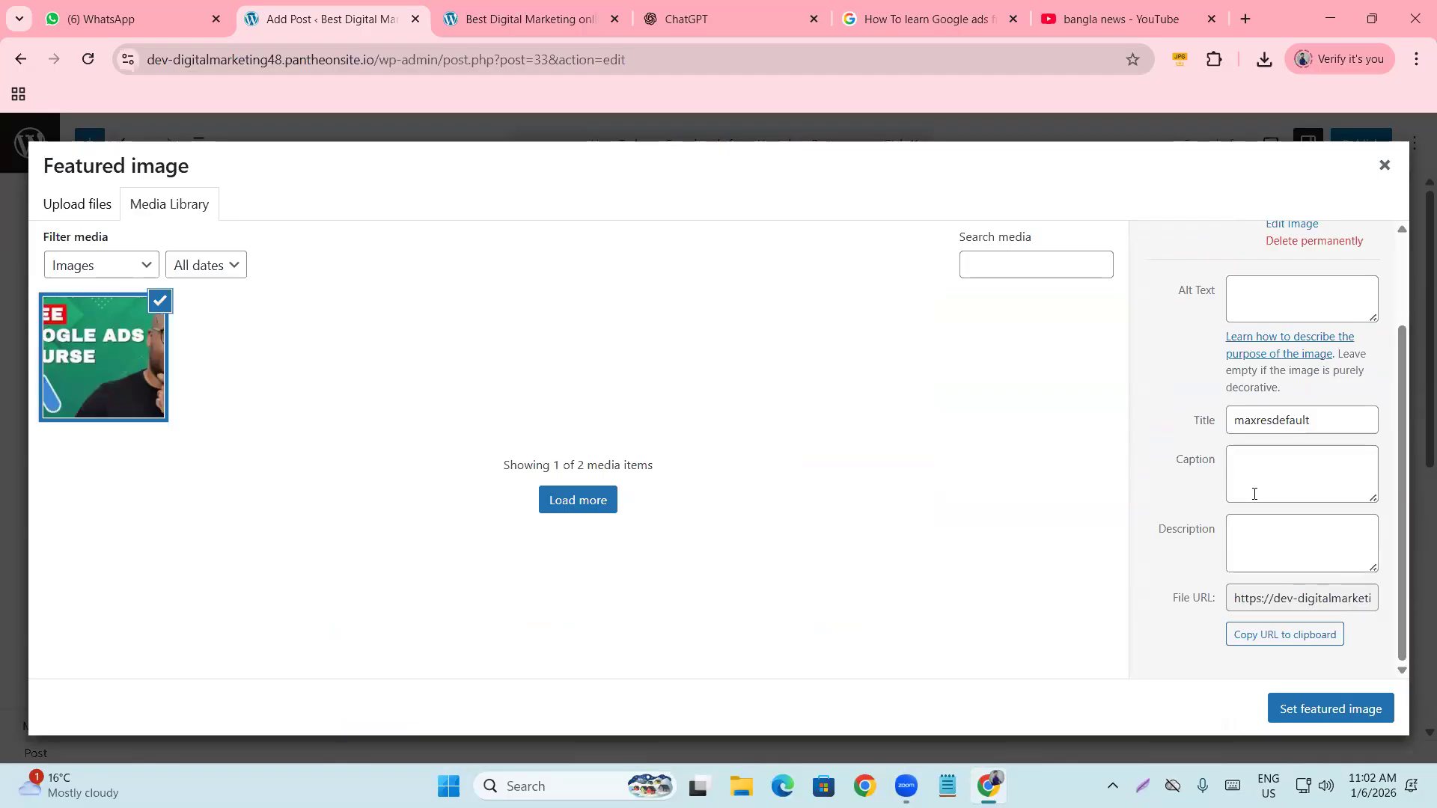
{"action": "scroll", "coordinate": [1255, 494], "scroll_direction": "up", "scroll_amount": 2}
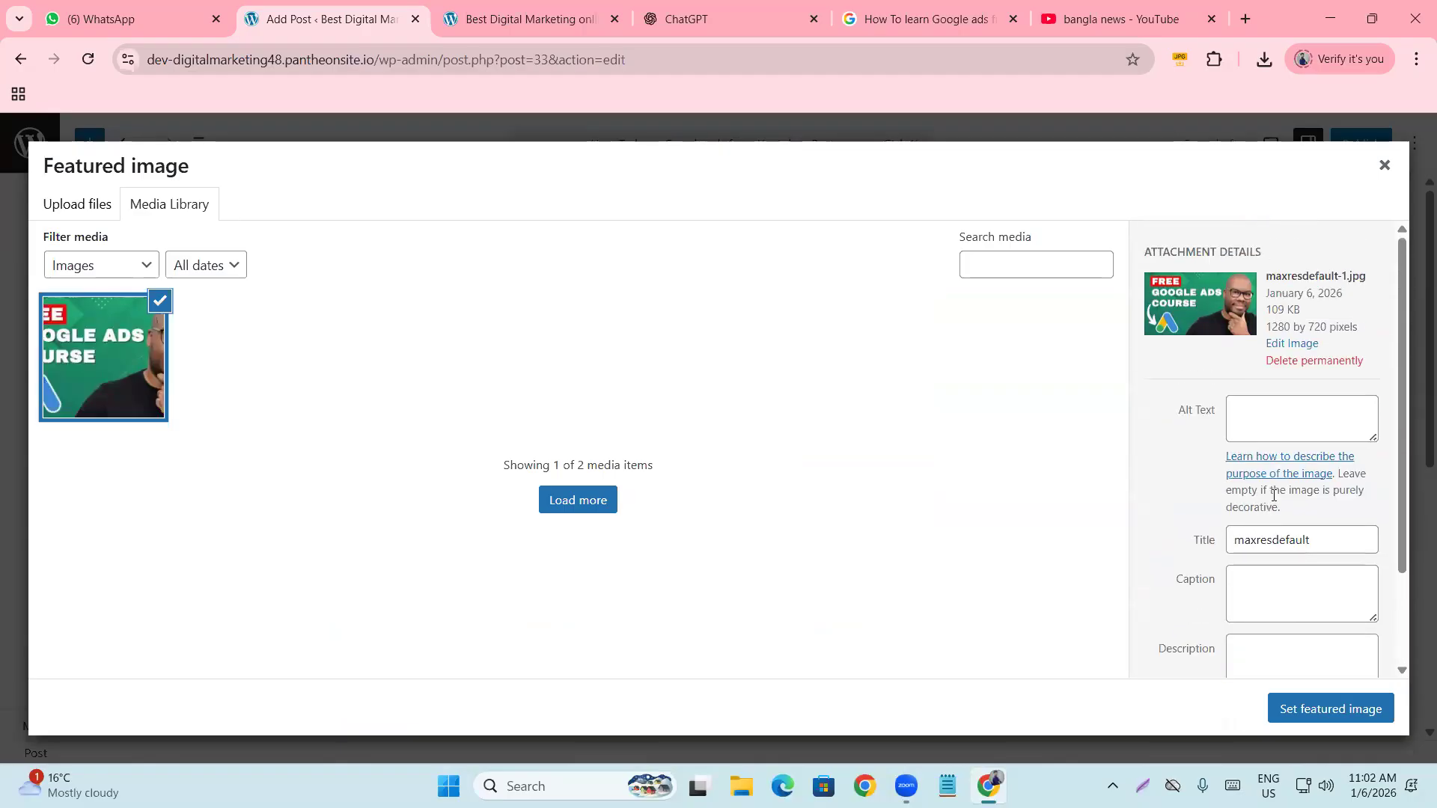
{"action": "left_click", "coordinate": [1369, 711]}
Publish the post and switch to the site's front page tab.
{"action": "scroll", "coordinate": [962, 517], "scroll_direction": "up", "scroll_amount": 10}
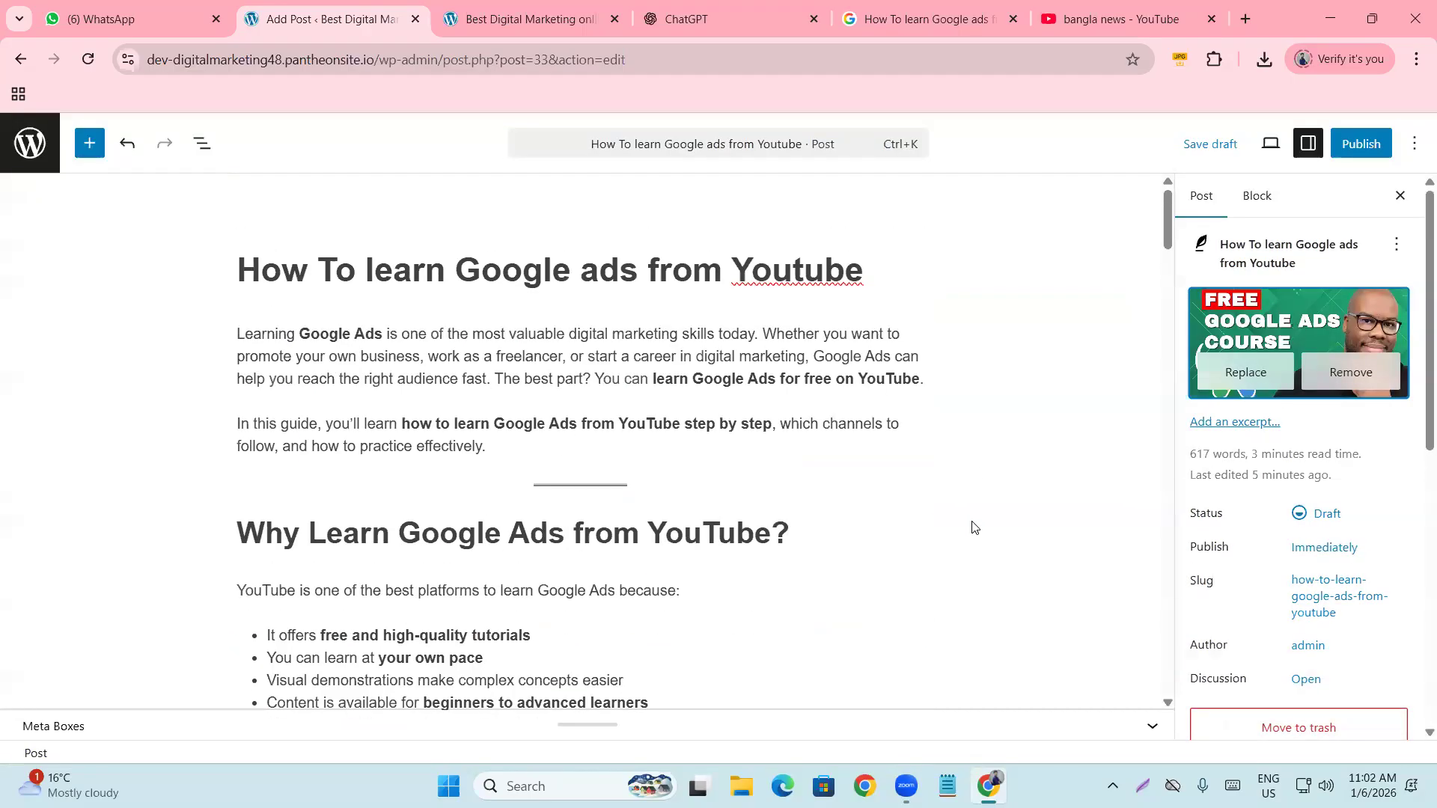
{"action": "left_click", "coordinate": [1343, 159]}
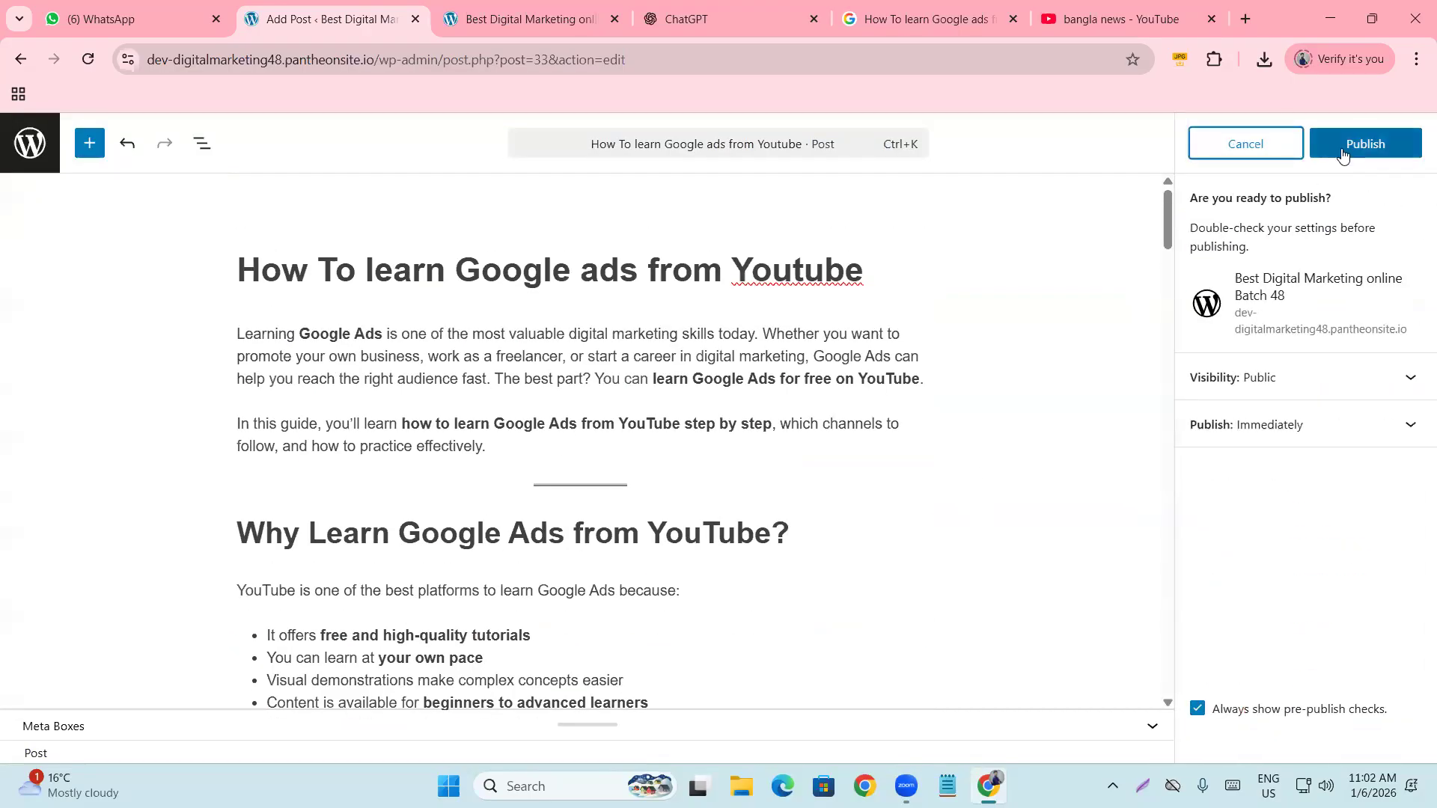
{"action": "left_click", "coordinate": [1343, 150]}
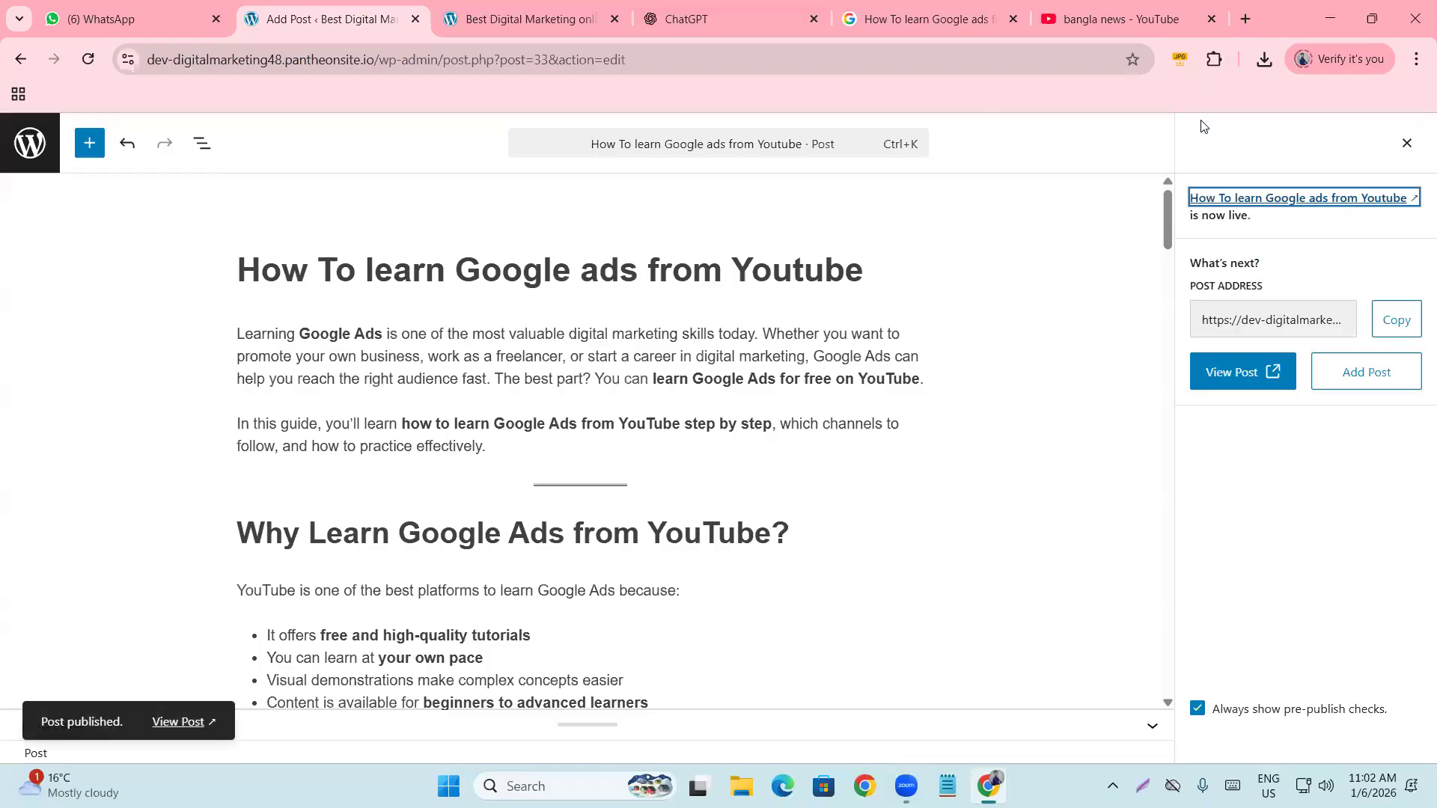
{"action": "left_click", "coordinate": [466, 4]}
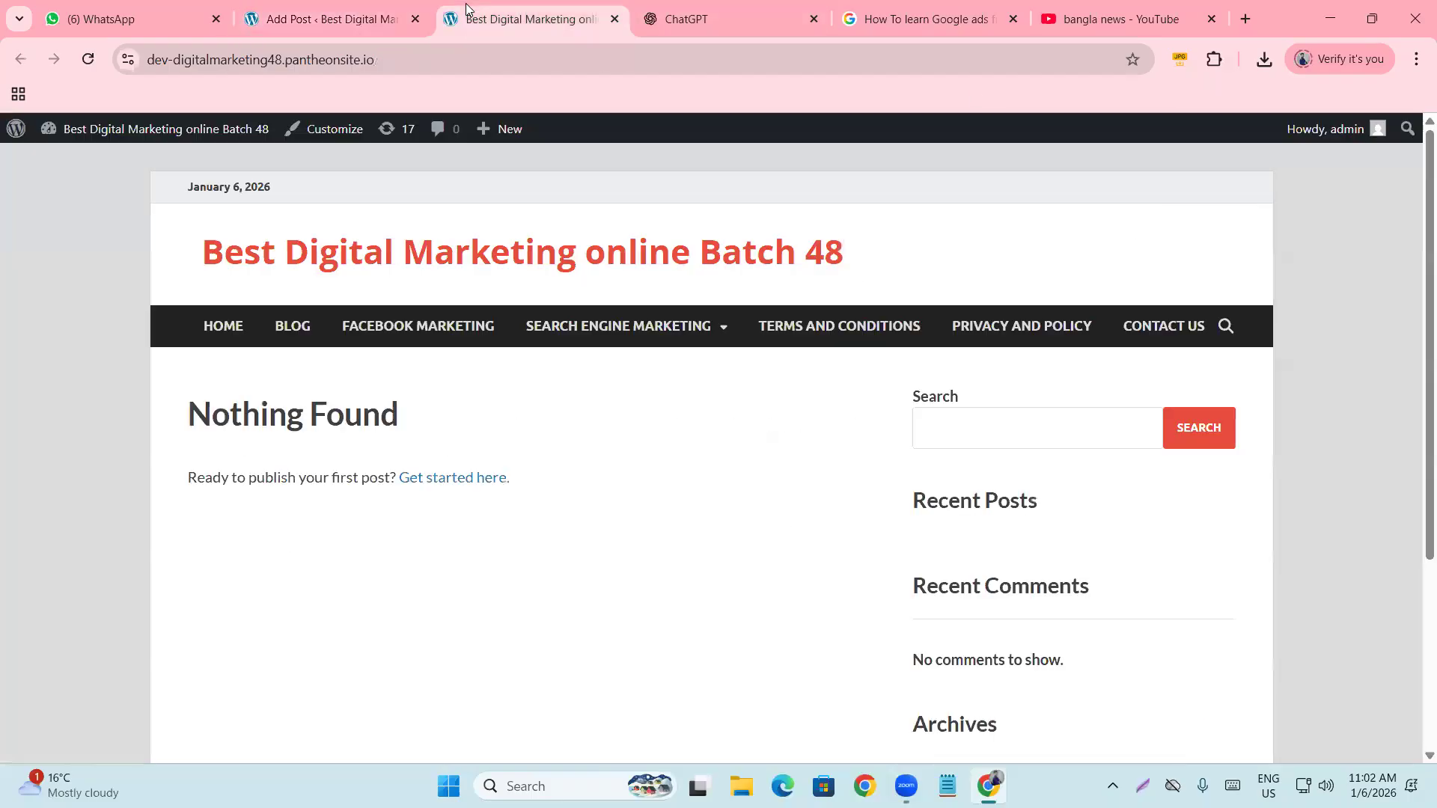
Reload the site and open the published 'How To learn Google ads from Youtube' post to read it.
{"action": "left_click", "coordinate": [89, 60]}
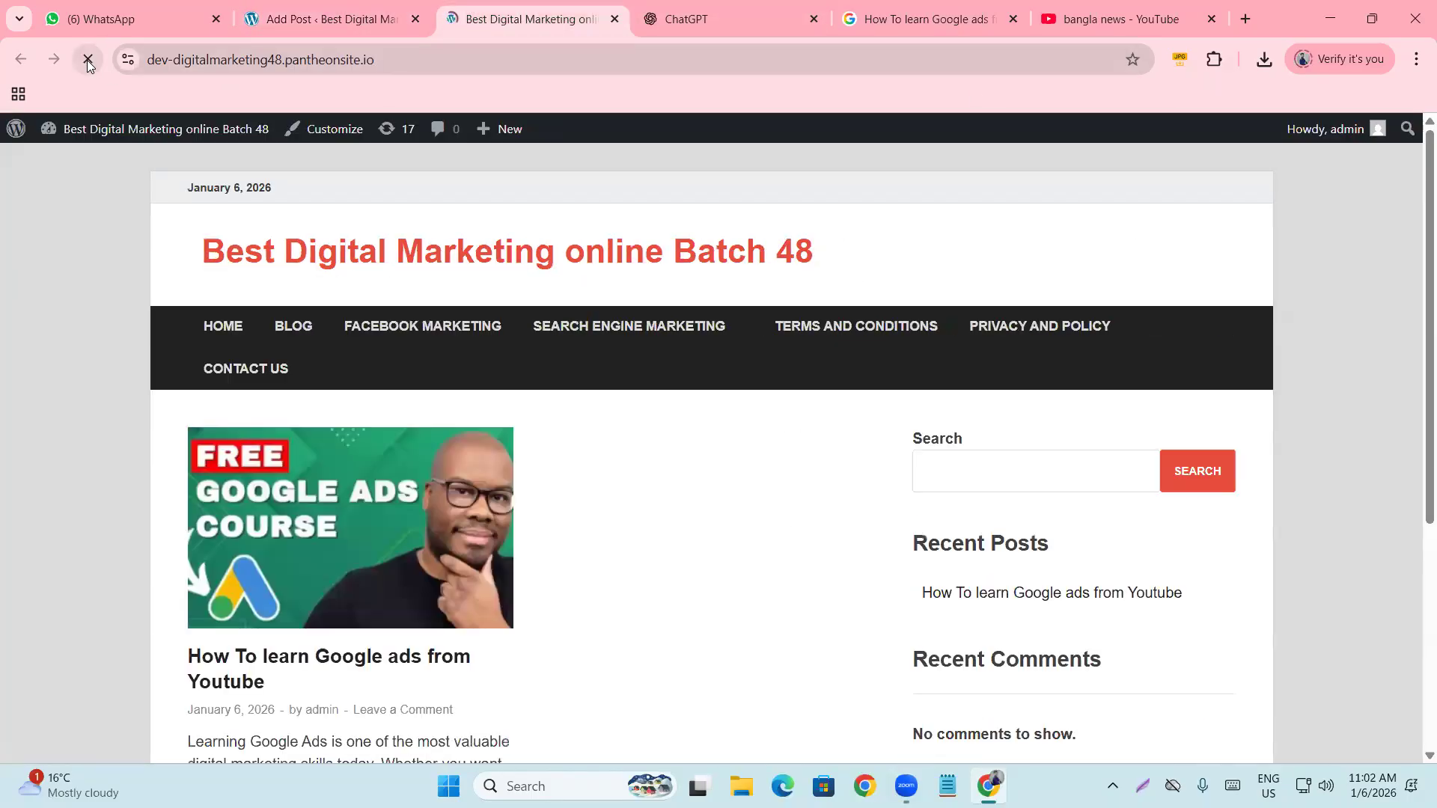
{"action": "scroll", "coordinate": [262, 314], "scroll_direction": "down", "scroll_amount": 1}
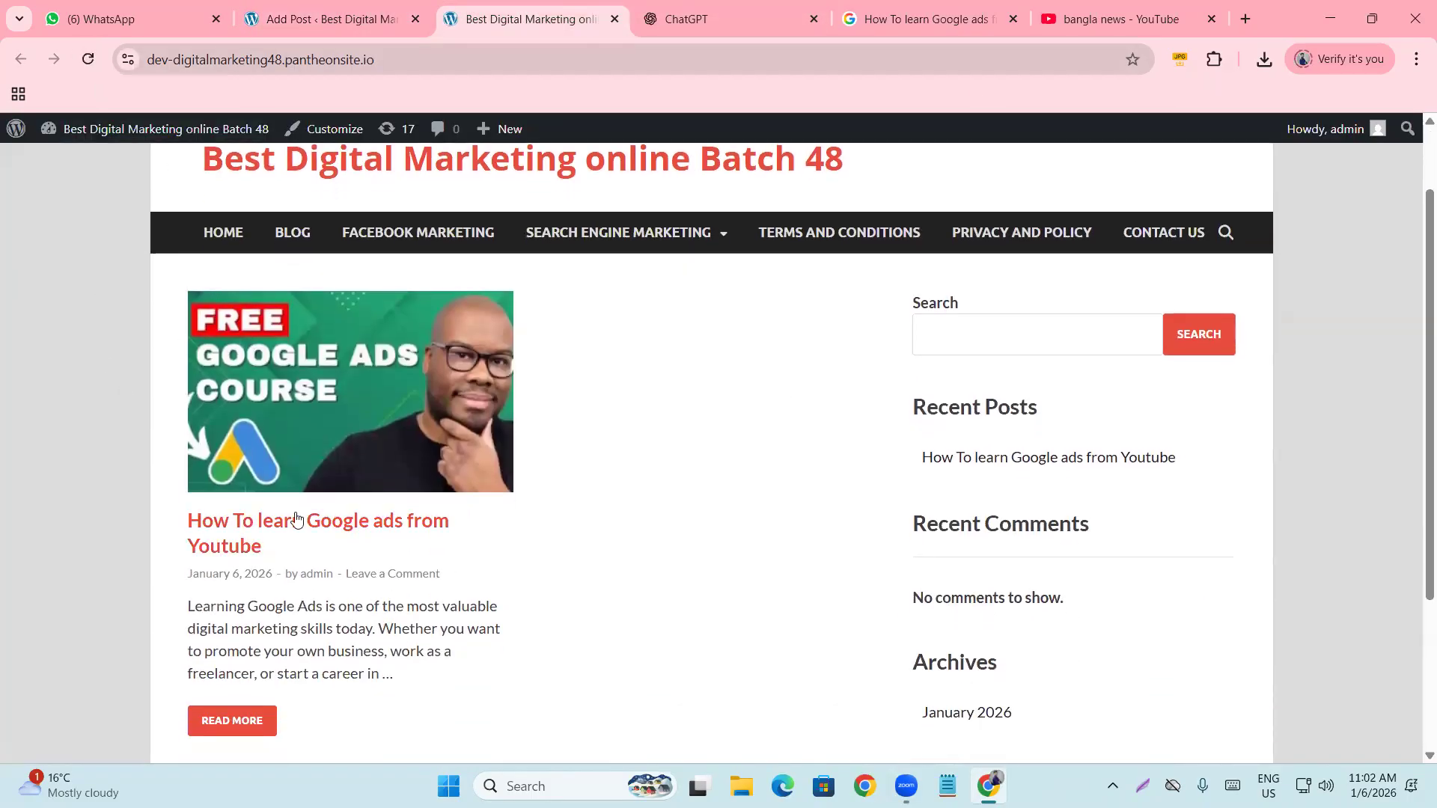
{"action": "left_click", "coordinate": [250, 547]}
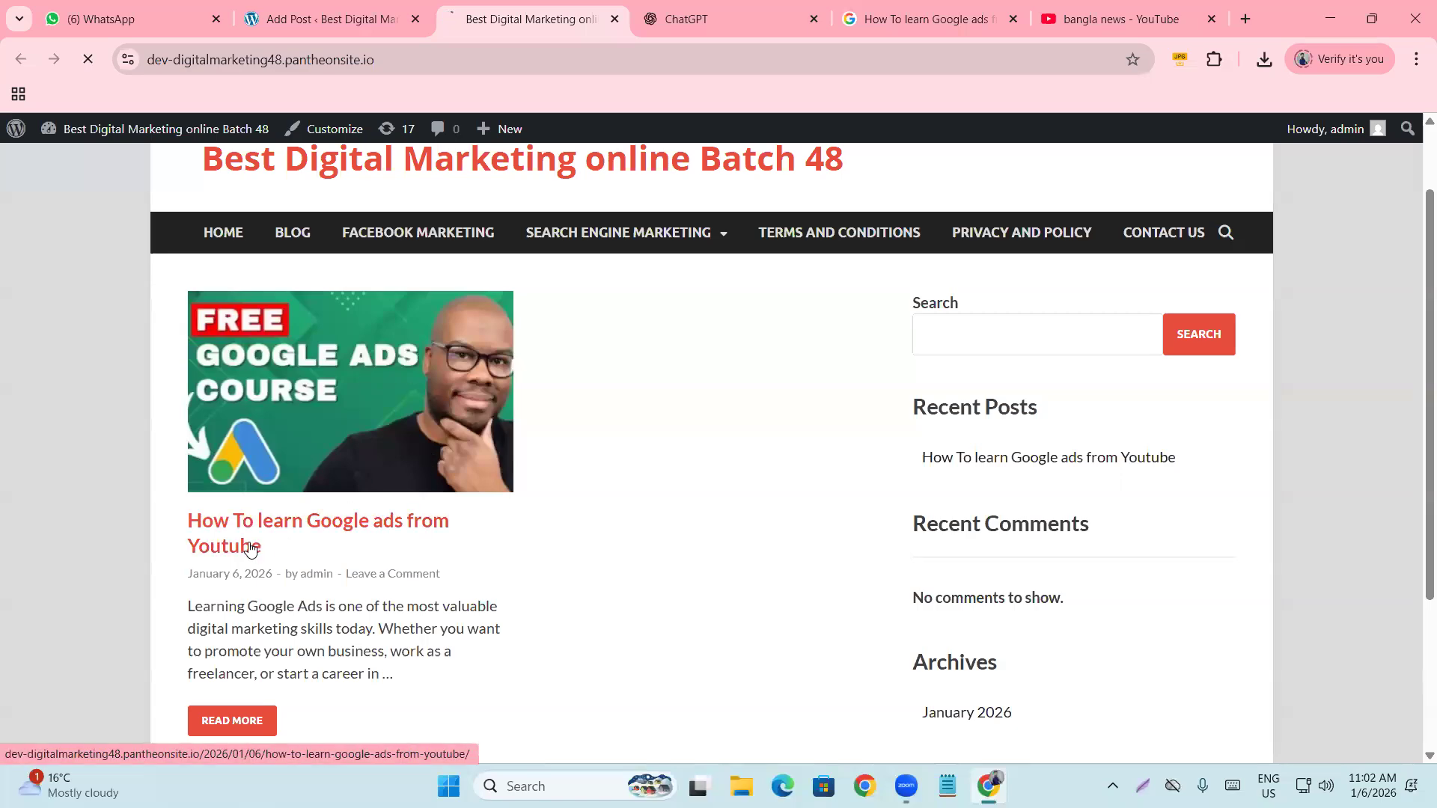
{"action": "scroll", "coordinate": [369, 458], "scroll_direction": "down", "scroll_amount": 10}
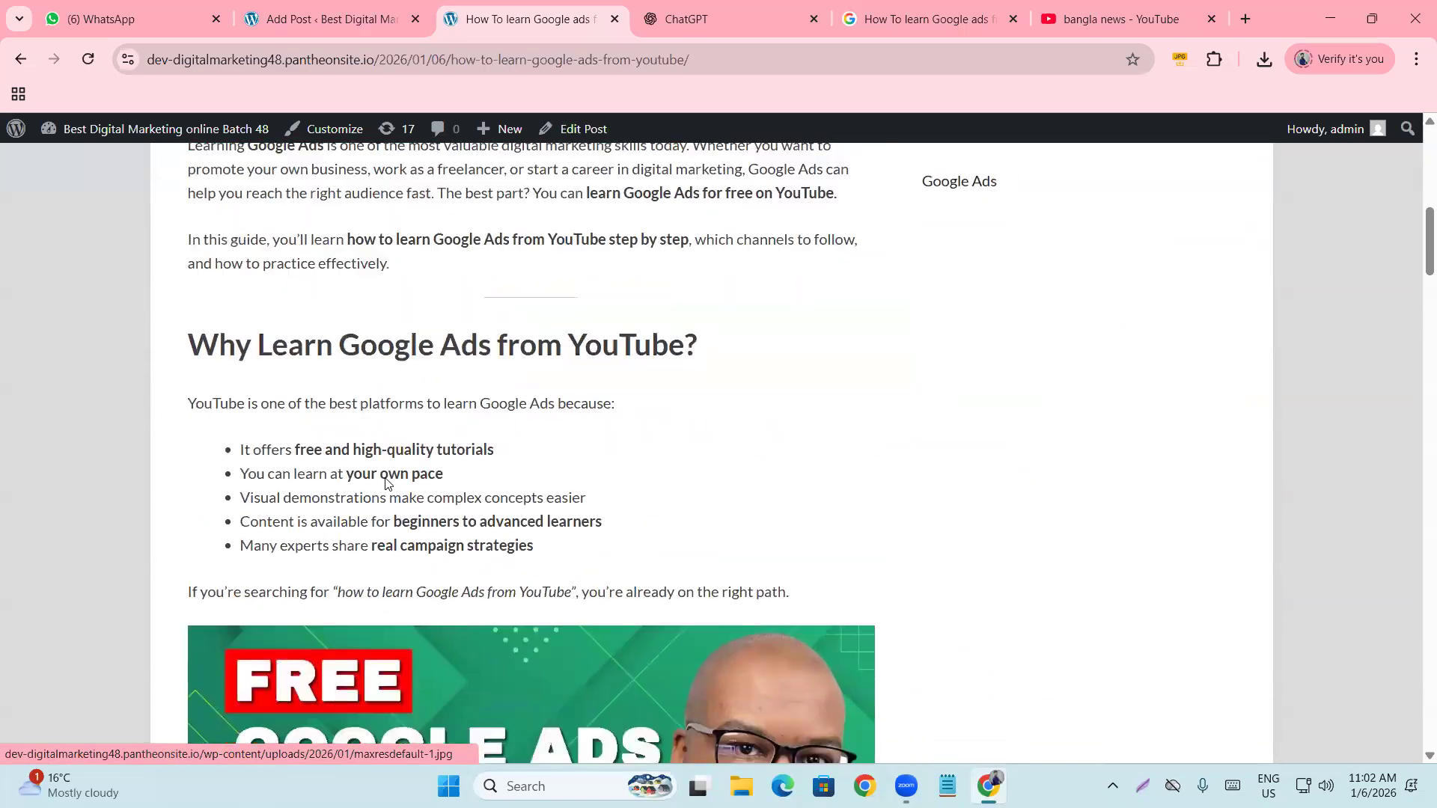
{"action": "scroll", "coordinate": [370, 458], "scroll_direction": "down", "scroll_amount": 3}
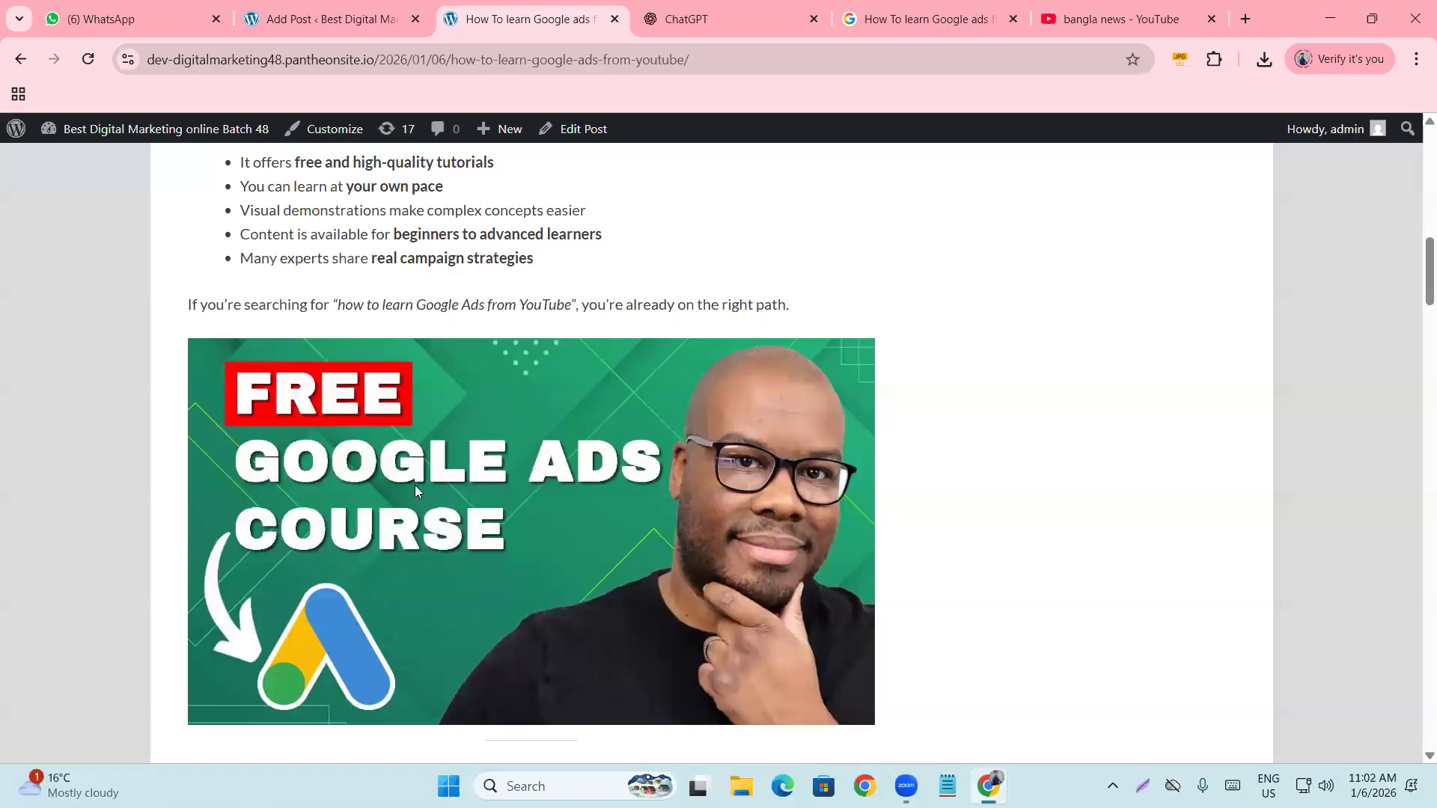
{"action": "scroll", "coordinate": [449, 549], "scroll_direction": "down", "scroll_amount": 15}
{"action": "scroll", "coordinate": [449, 549], "scroll_direction": "down", "scroll_amount": 20}
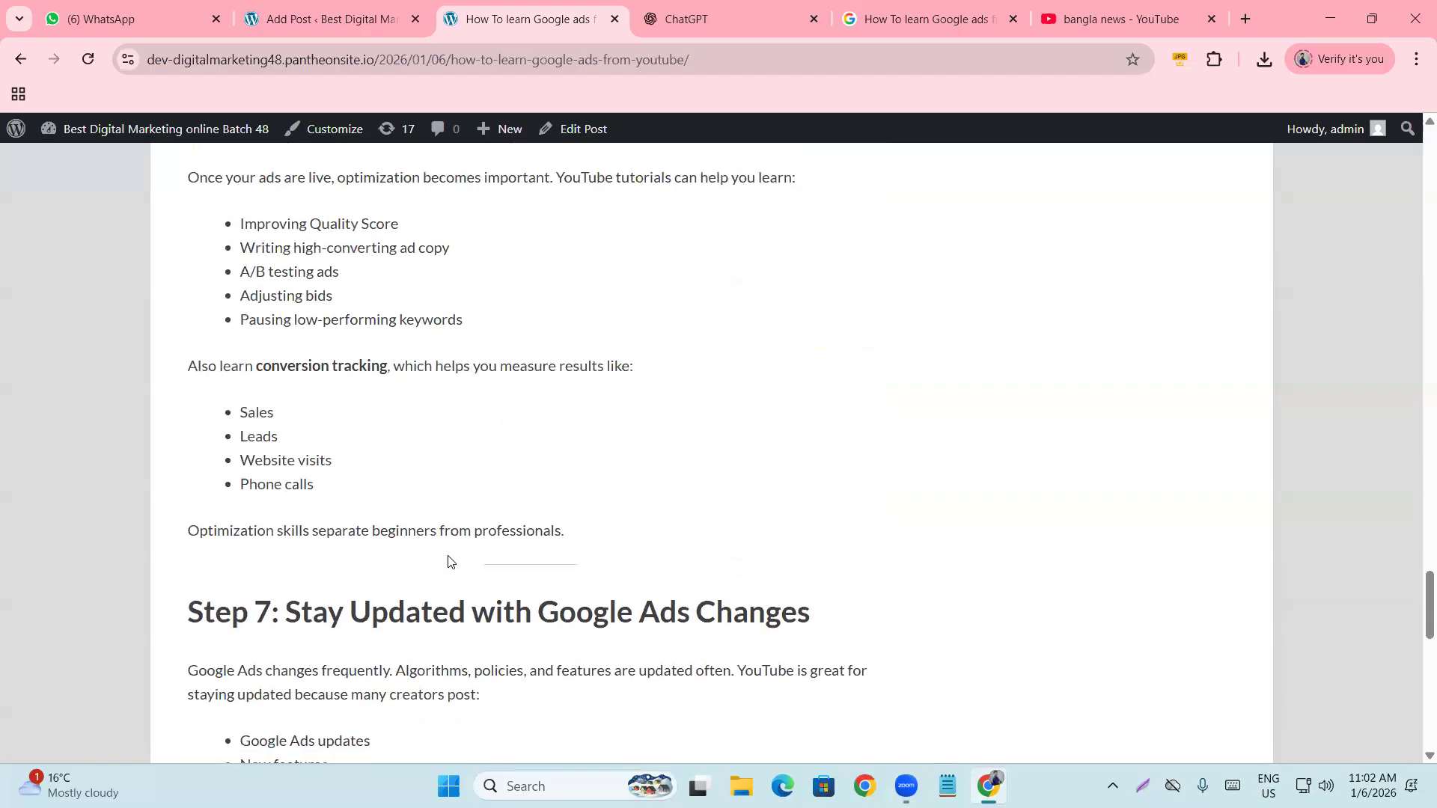
{"action": "scroll", "coordinate": [447, 556], "scroll_direction": "down", "scroll_amount": 10}
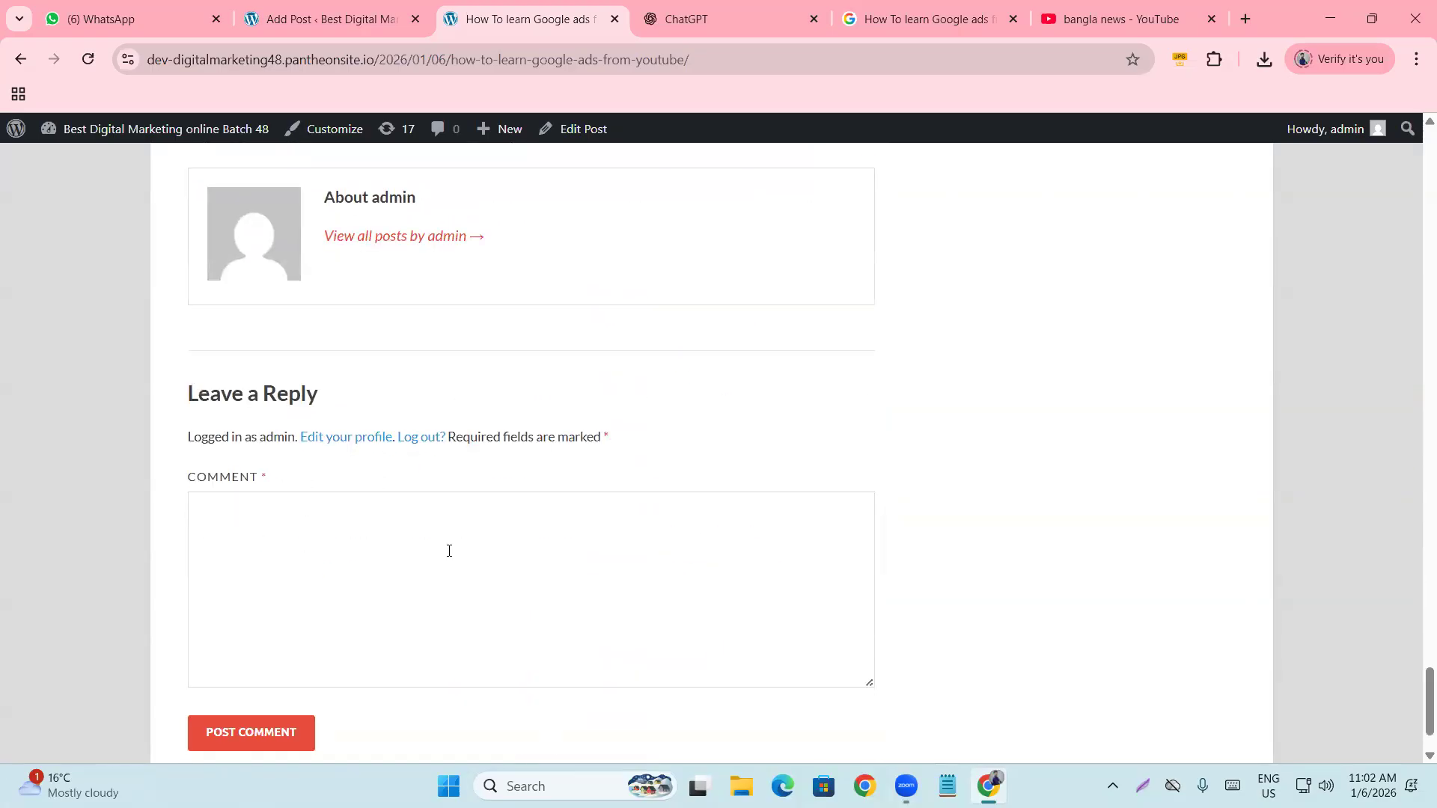
Finish reviewing the post, return to the front page, and switch to the ChatGPT tab.
{"action": "left_click", "coordinate": [449, 551]}
{"action": "scroll", "coordinate": [447, 550], "scroll_direction": "down", "scroll_amount": 3}
{"action": "scroll", "coordinate": [447, 569], "scroll_direction": "up", "scroll_amount": 8}
{"action": "scroll", "coordinate": [447, 580], "scroll_direction": "up", "scroll_amount": 20}
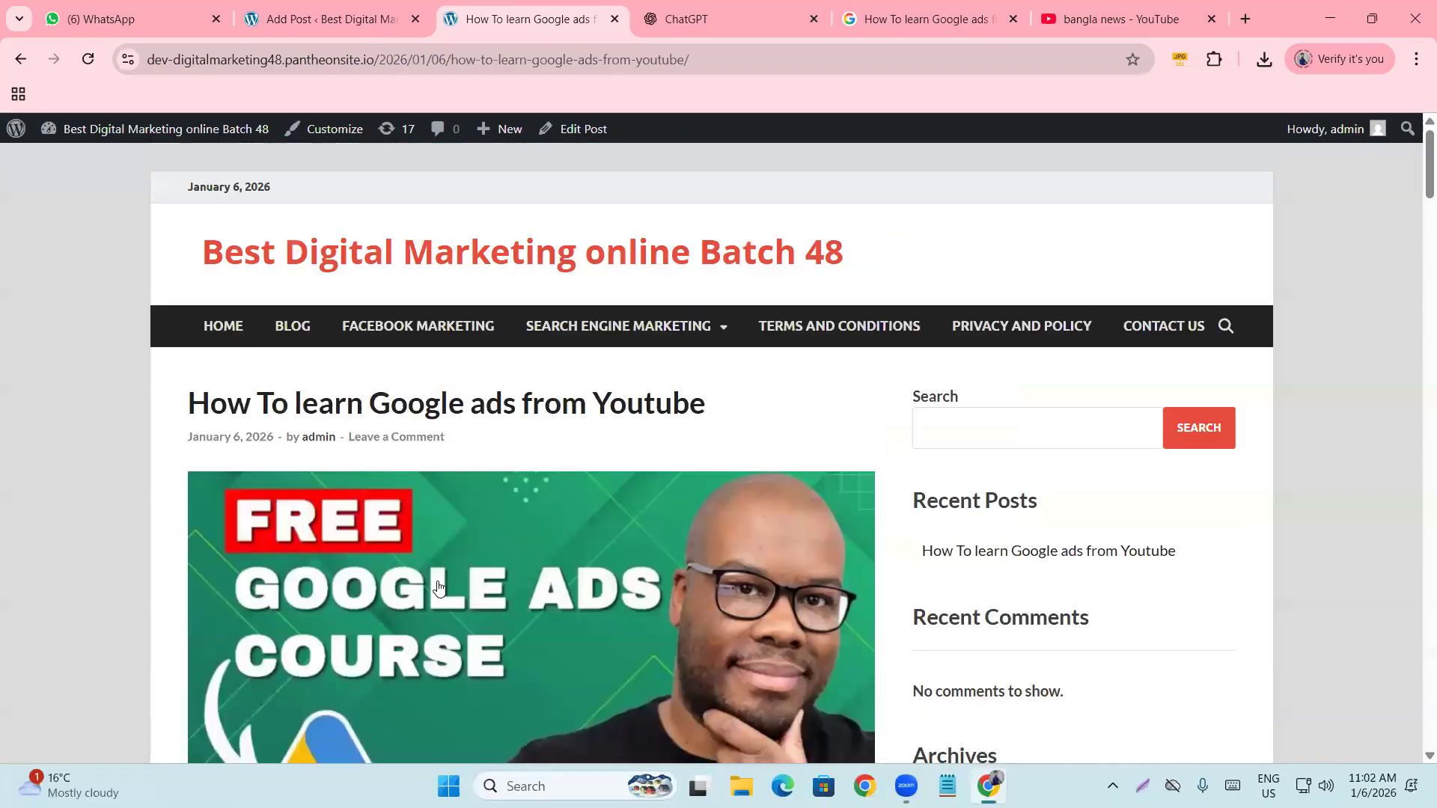
{"action": "left_click", "coordinate": [354, 255]}
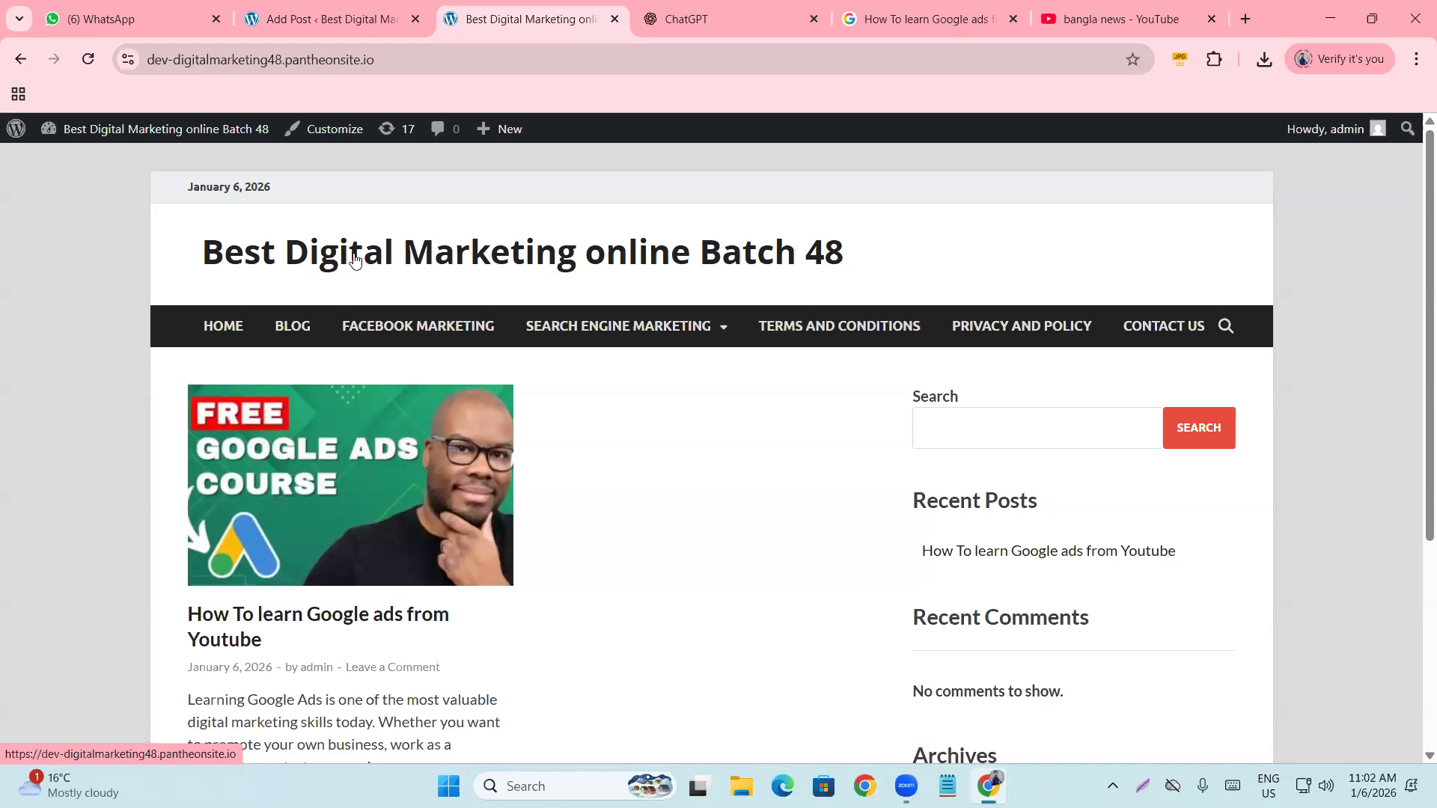
{"action": "scroll", "coordinate": [450, 366], "scroll_direction": "down", "scroll_amount": 1}
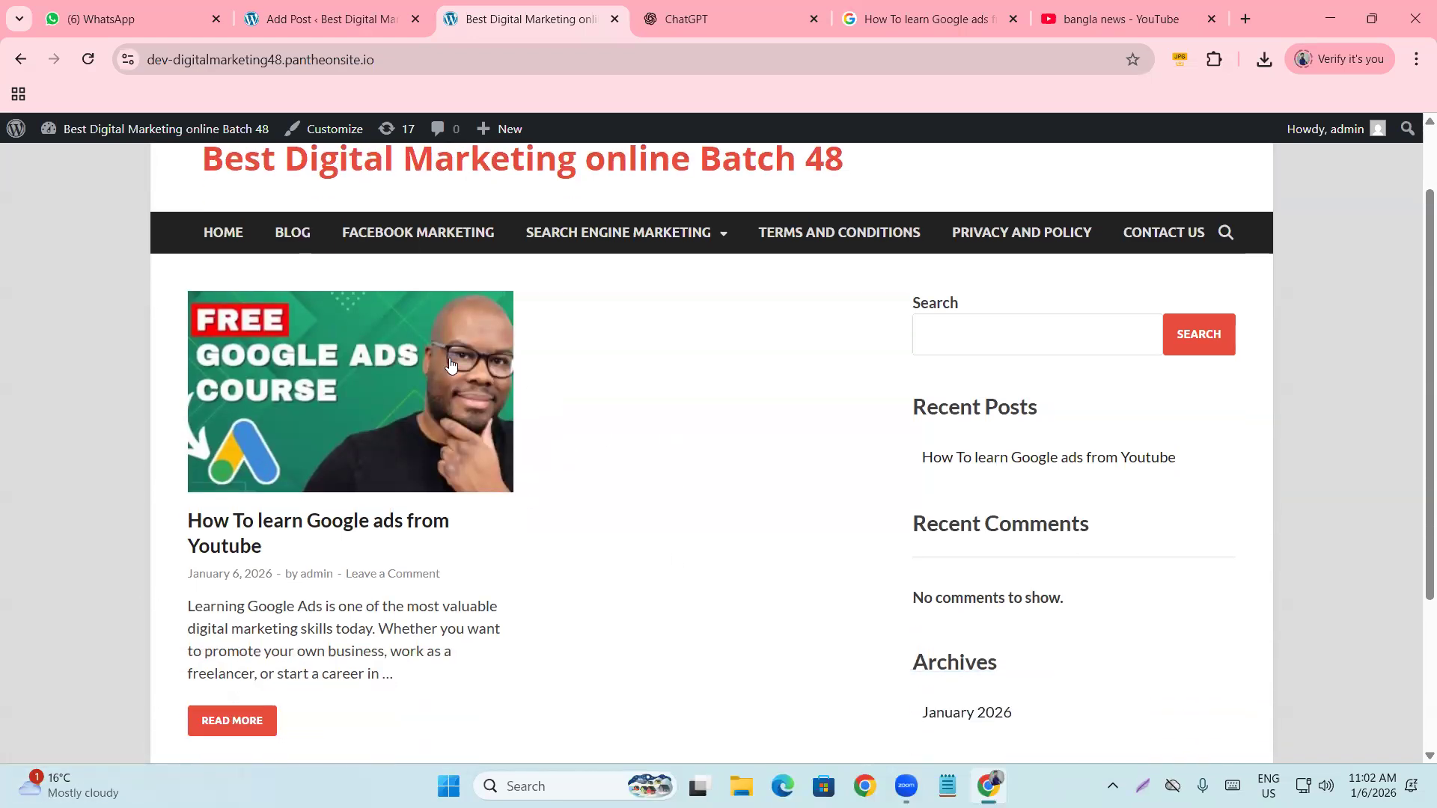
{"action": "scroll", "coordinate": [427, 728], "scroll_direction": "up", "scroll_amount": 1}
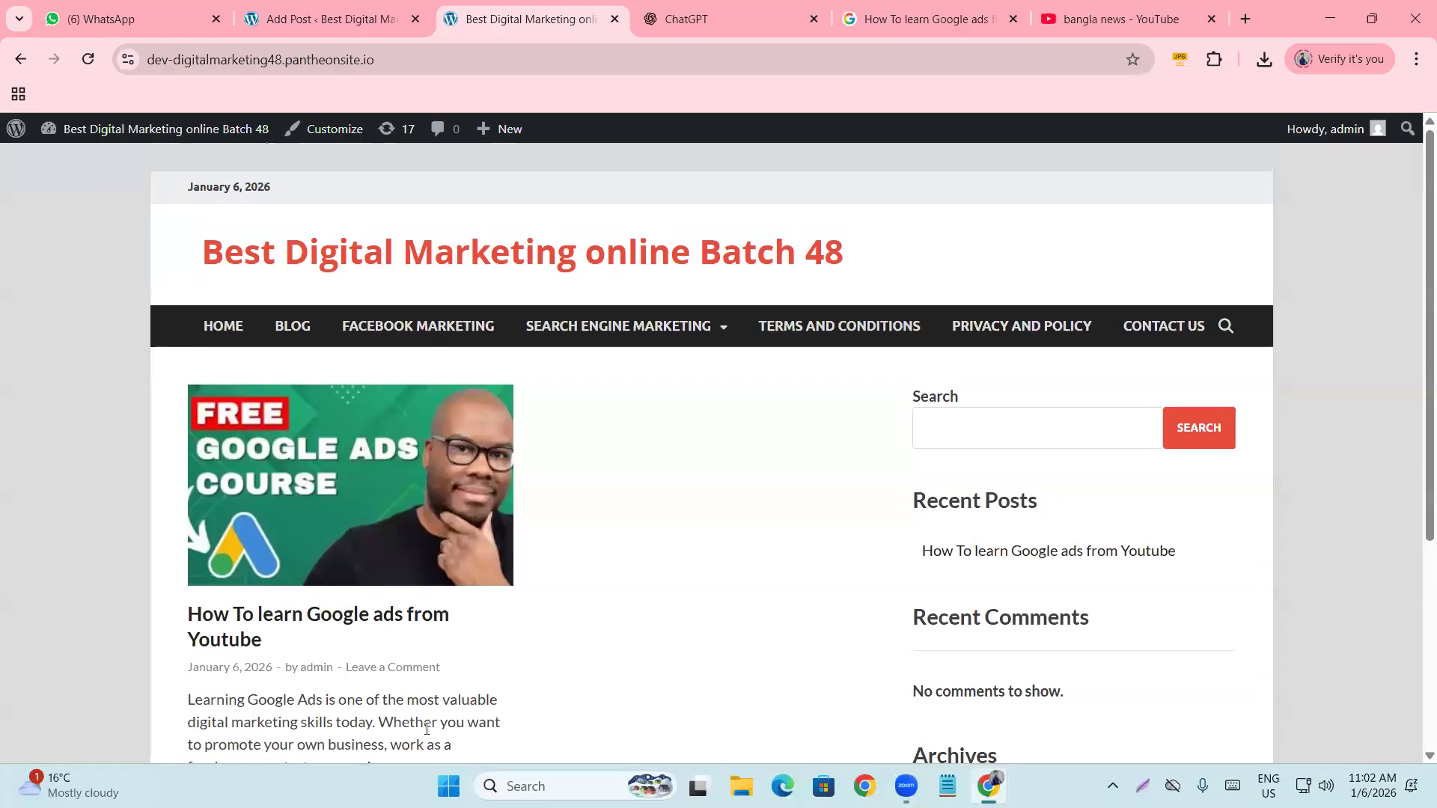
{"action": "left_click", "coordinate": [777, 25]}
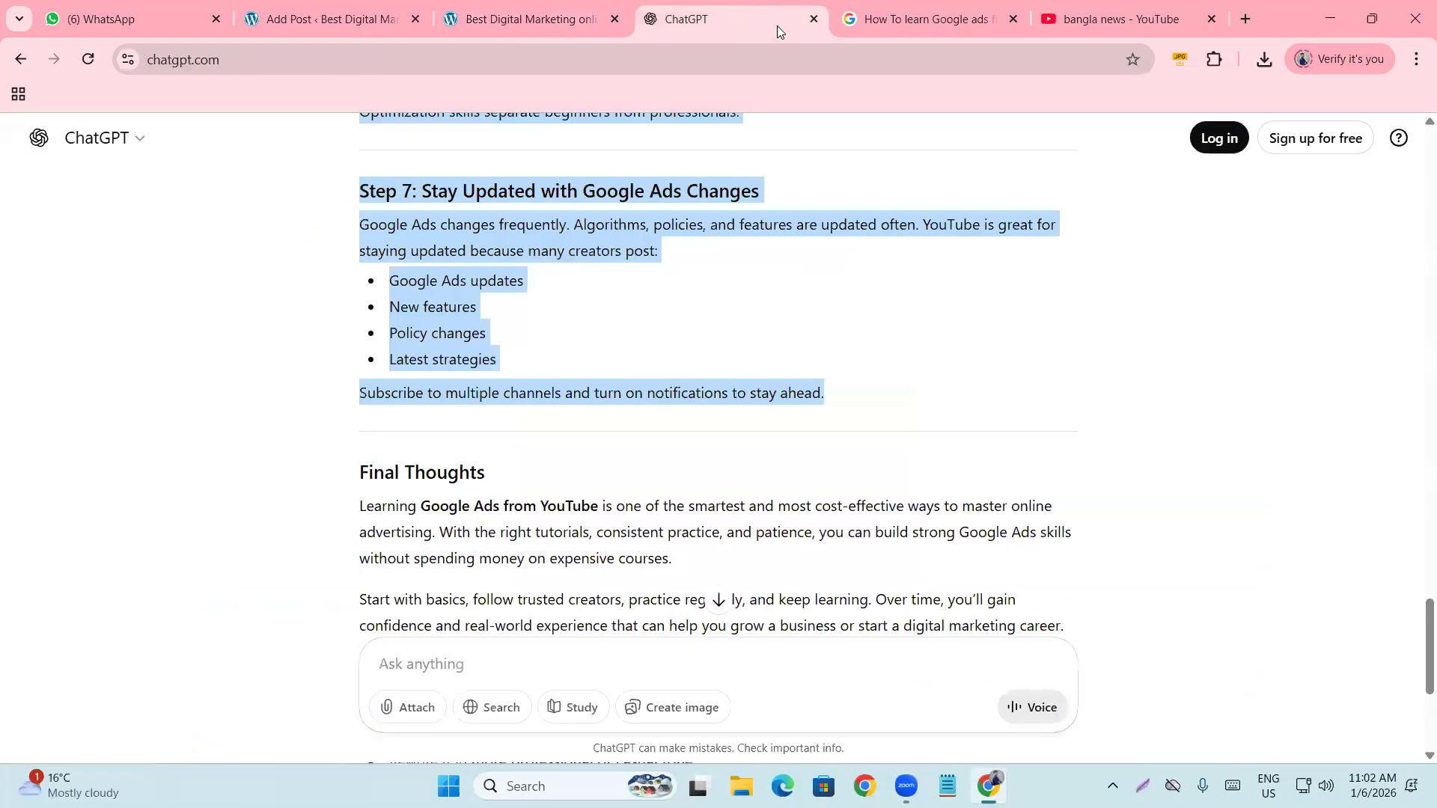
Switch from ChatGPT back to the 'Best Digital Marketing online' site tab.
{"action": "left_click", "coordinate": [481, 20]}
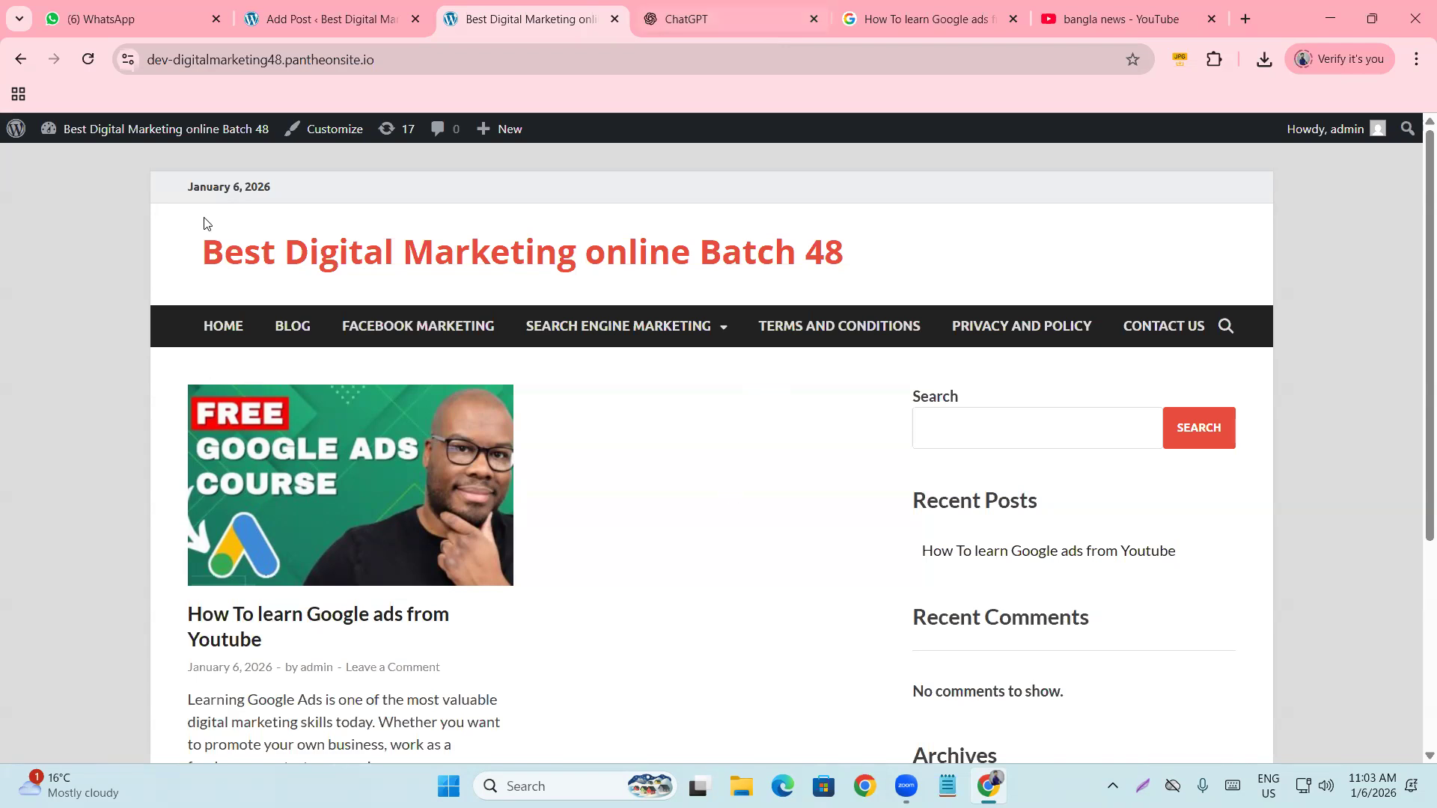
Scroll the front page to check the new post's featured image, date and excerpt.
{"action": "scroll", "coordinate": [163, 427], "scroll_direction": "down", "scroll_amount": 1}
{"action": "scroll", "coordinate": [164, 433], "scroll_direction": "up", "scroll_amount": 1}
{"action": "scroll", "coordinate": [234, 427], "scroll_direction": "down", "scroll_amount": 5}
{"action": "scroll", "coordinate": [292, 453], "scroll_direction": "up", "scroll_amount": 5}
{"action": "scroll", "coordinate": [767, 276], "scroll_direction": "down", "scroll_amount": 5}
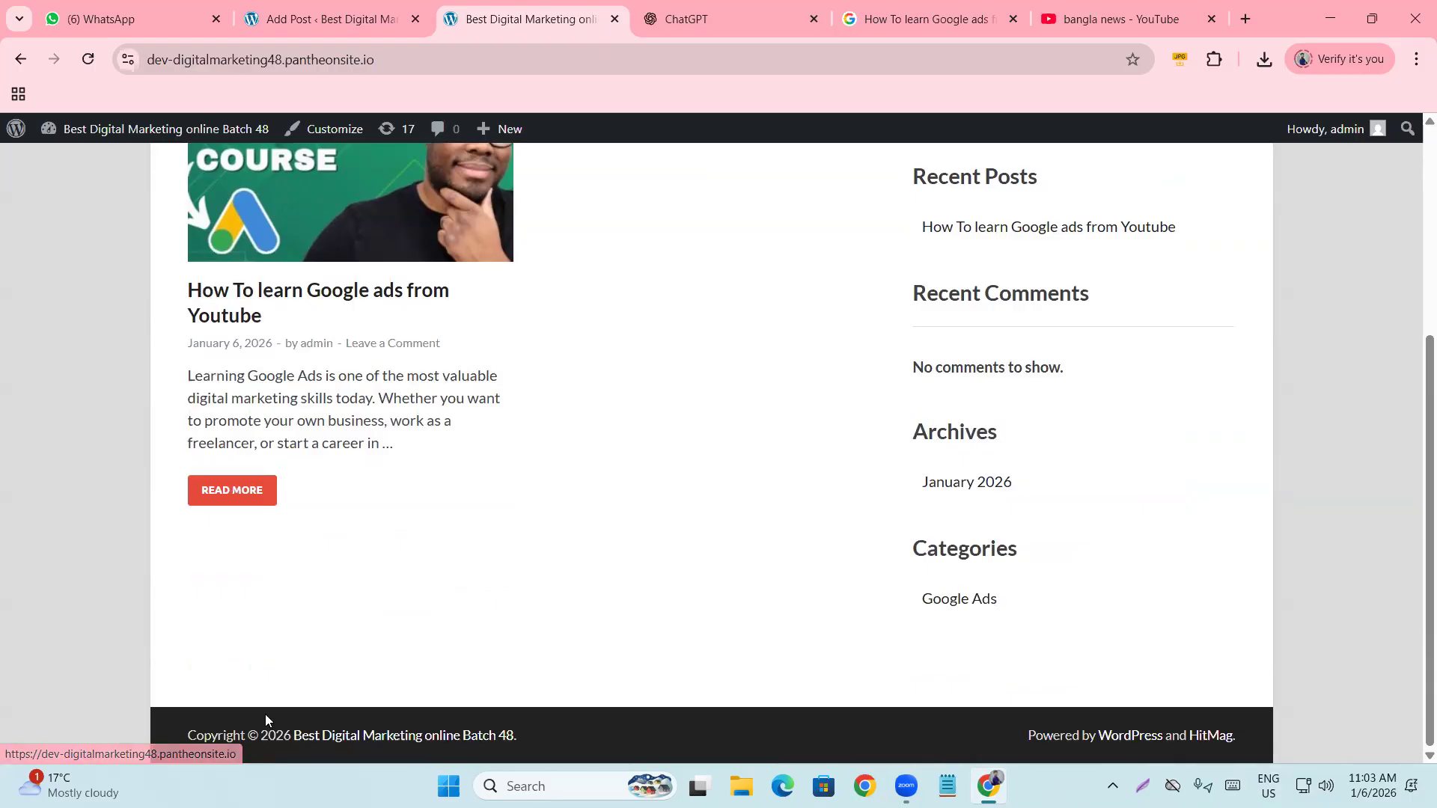
{"action": "scroll", "coordinate": [117, 577], "scroll_direction": "up", "scroll_amount": 5}
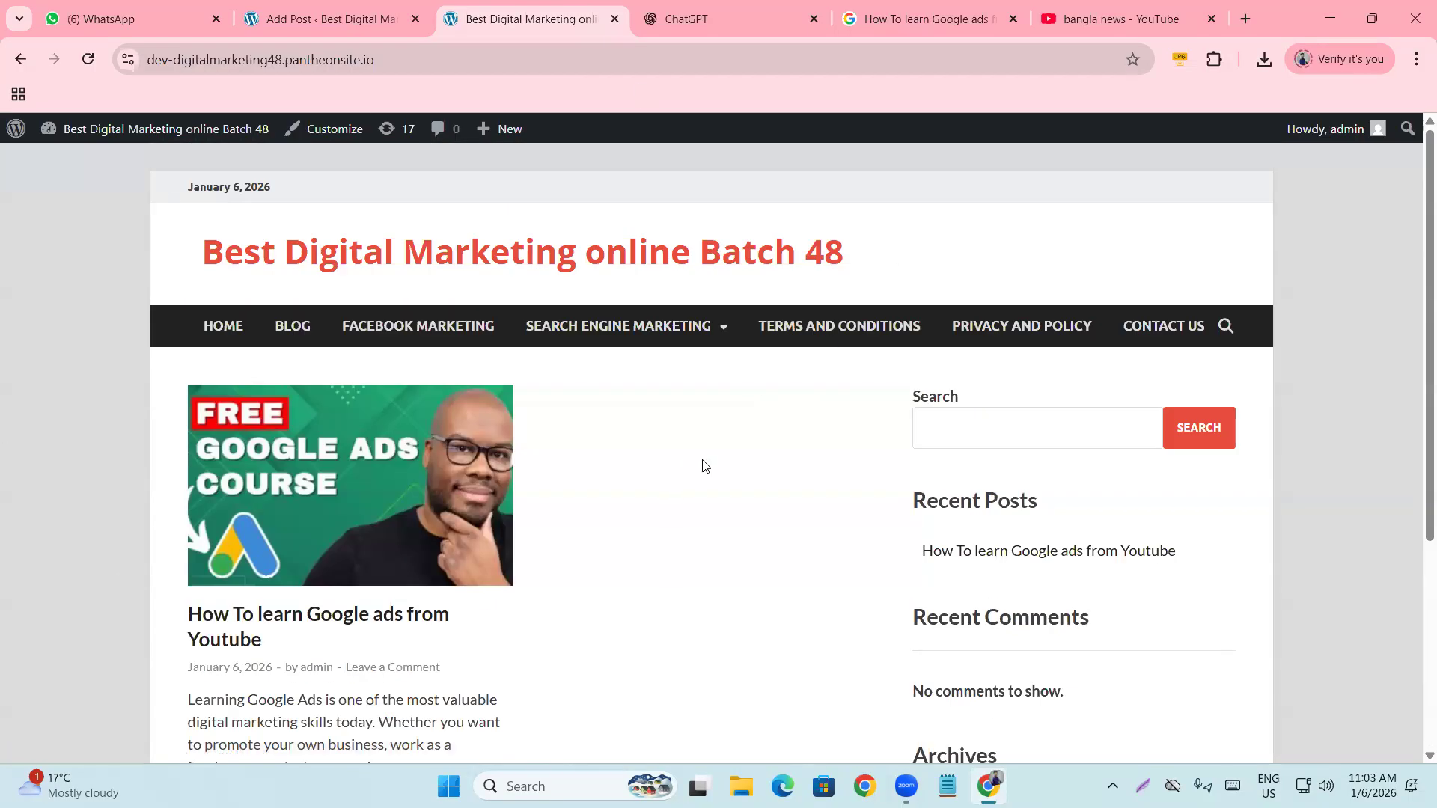
{"action": "scroll", "coordinate": [403, 511], "scroll_direction": "down", "scroll_amount": 2}
{"action": "scroll", "coordinate": [402, 511], "scroll_direction": "down", "scroll_amount": 3}
{"action": "scroll", "coordinate": [414, 522], "scroll_direction": "up", "scroll_amount": 5}
{"action": "mouse_move", "coordinate": [621, 327]}
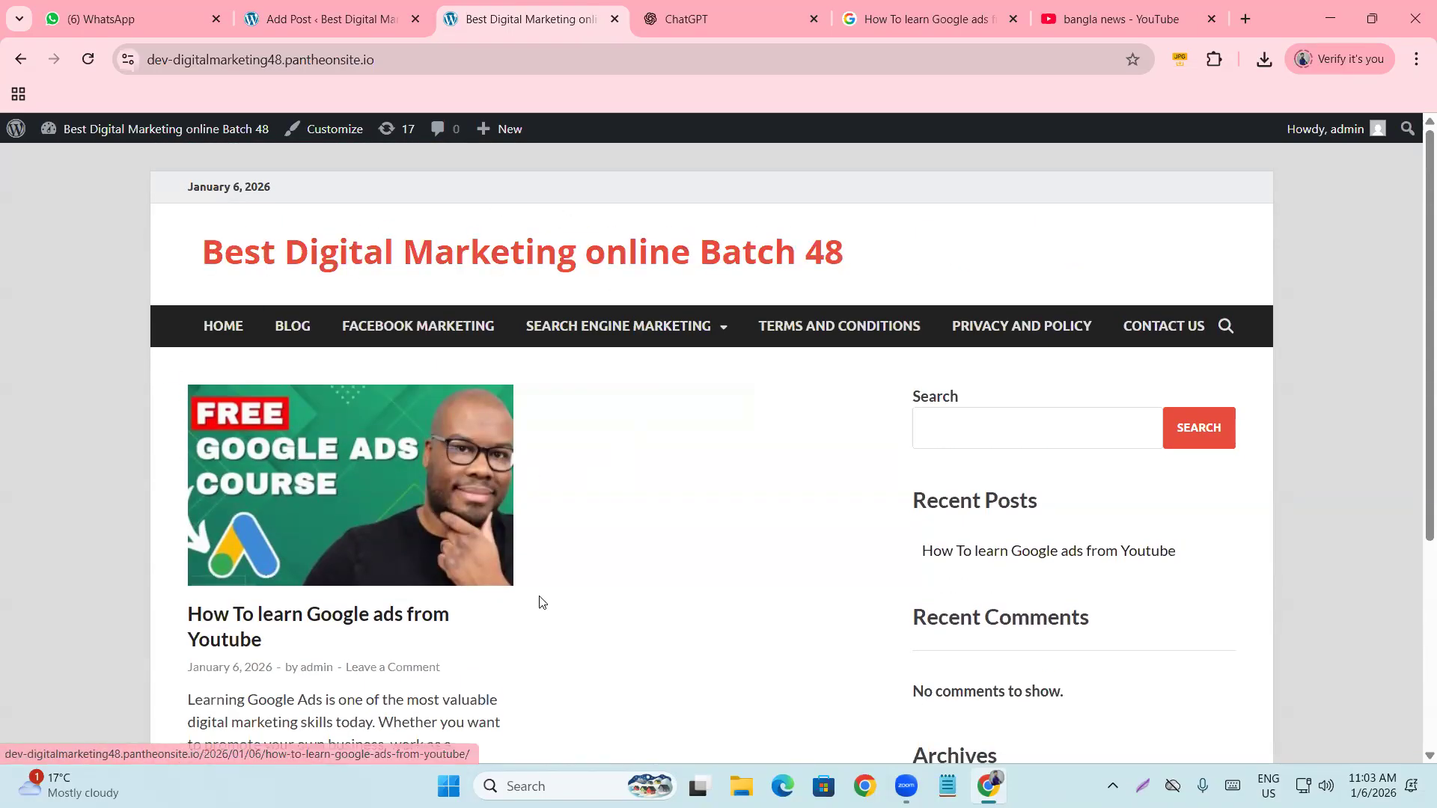
{"action": "scroll", "coordinate": [638, 469], "scroll_direction": "down", "scroll_amount": 3}
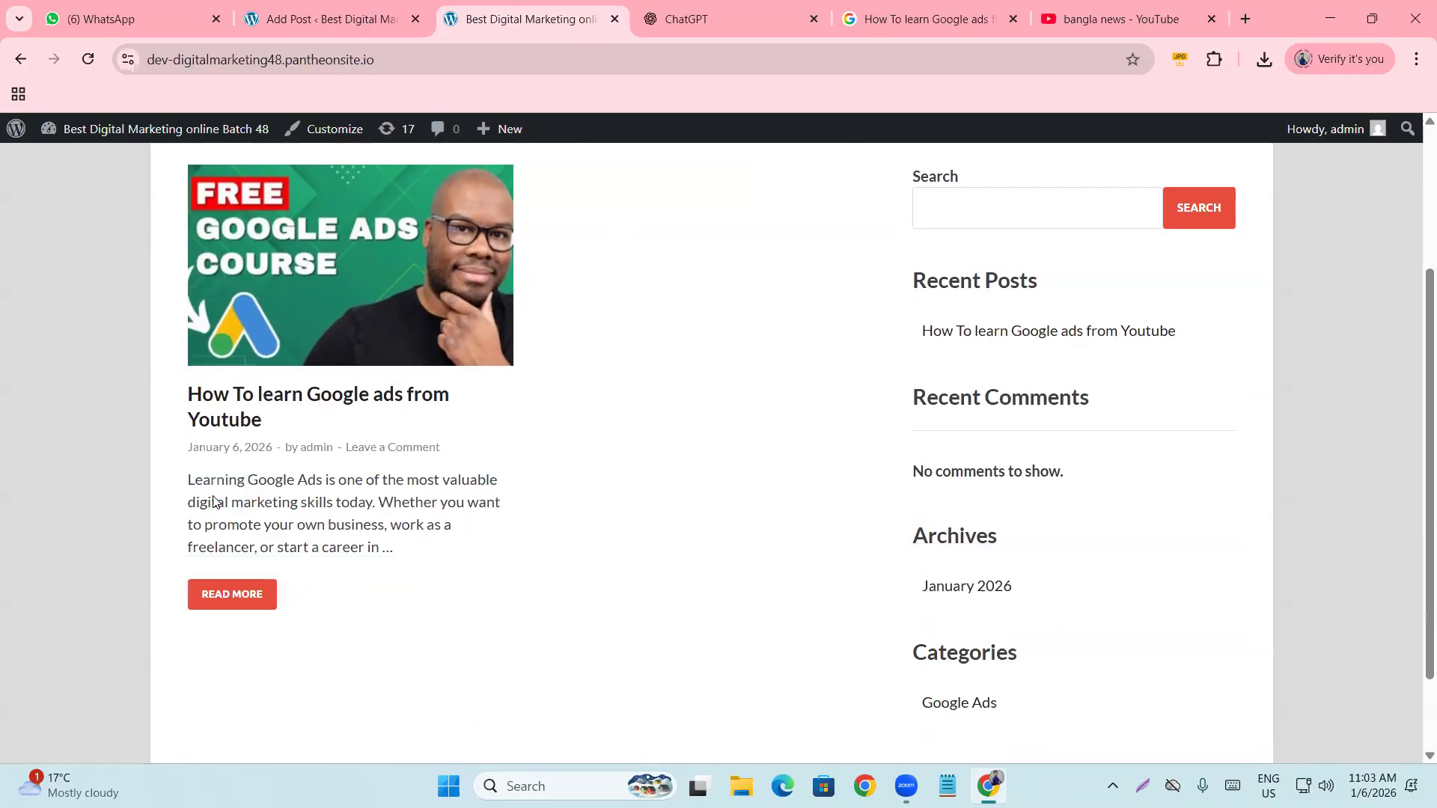
{"action": "scroll", "coordinate": [664, 452], "scroll_direction": "down", "scroll_amount": 1}
{"action": "scroll", "coordinate": [664, 454], "scroll_direction": "up", "scroll_amount": 4}
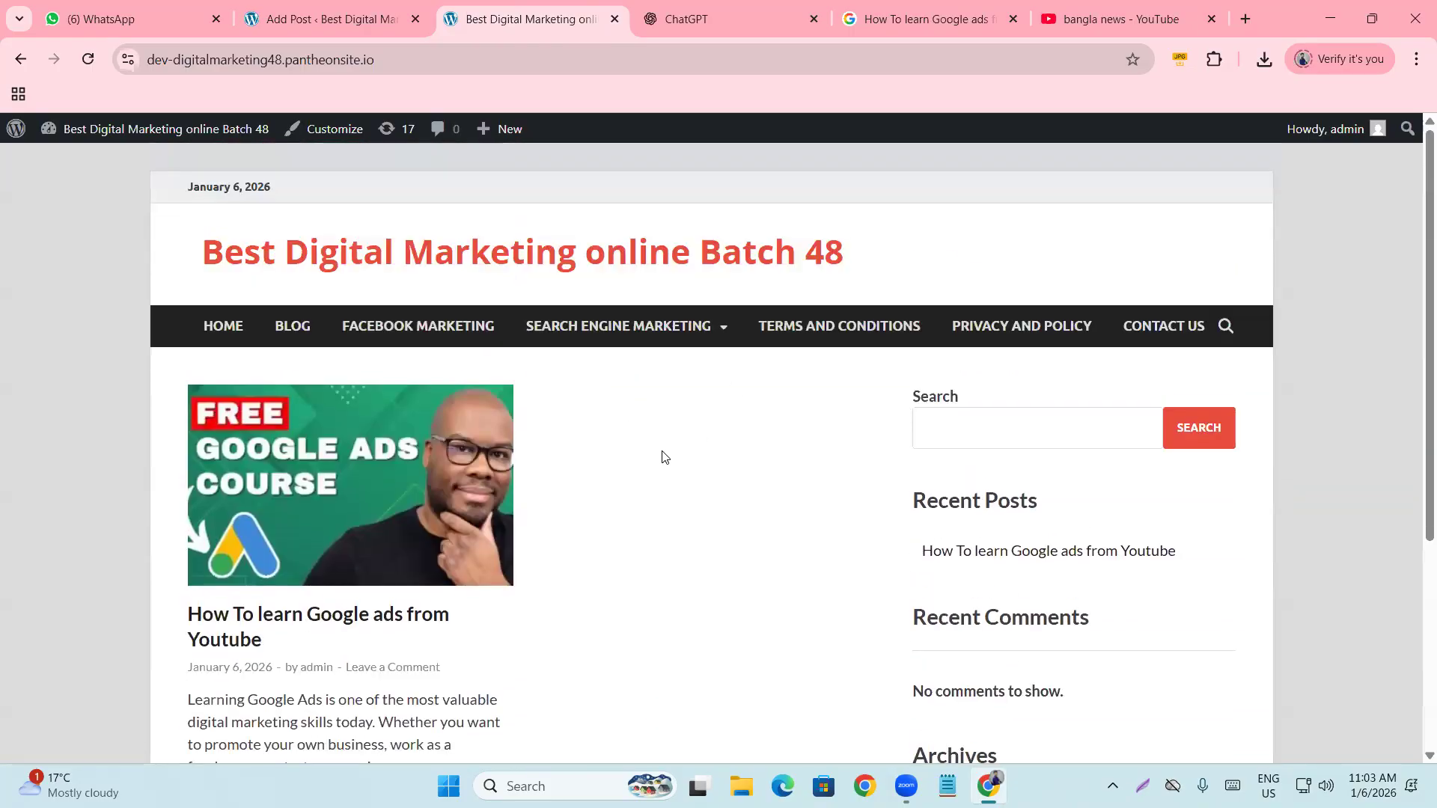
Close the ChatGPT, Google search and YouTube tabs.
{"action": "left_click", "coordinate": [816, 21]}
{"action": "left_click", "coordinate": [817, 23]}
{"action": "left_click", "coordinate": [818, 22]}
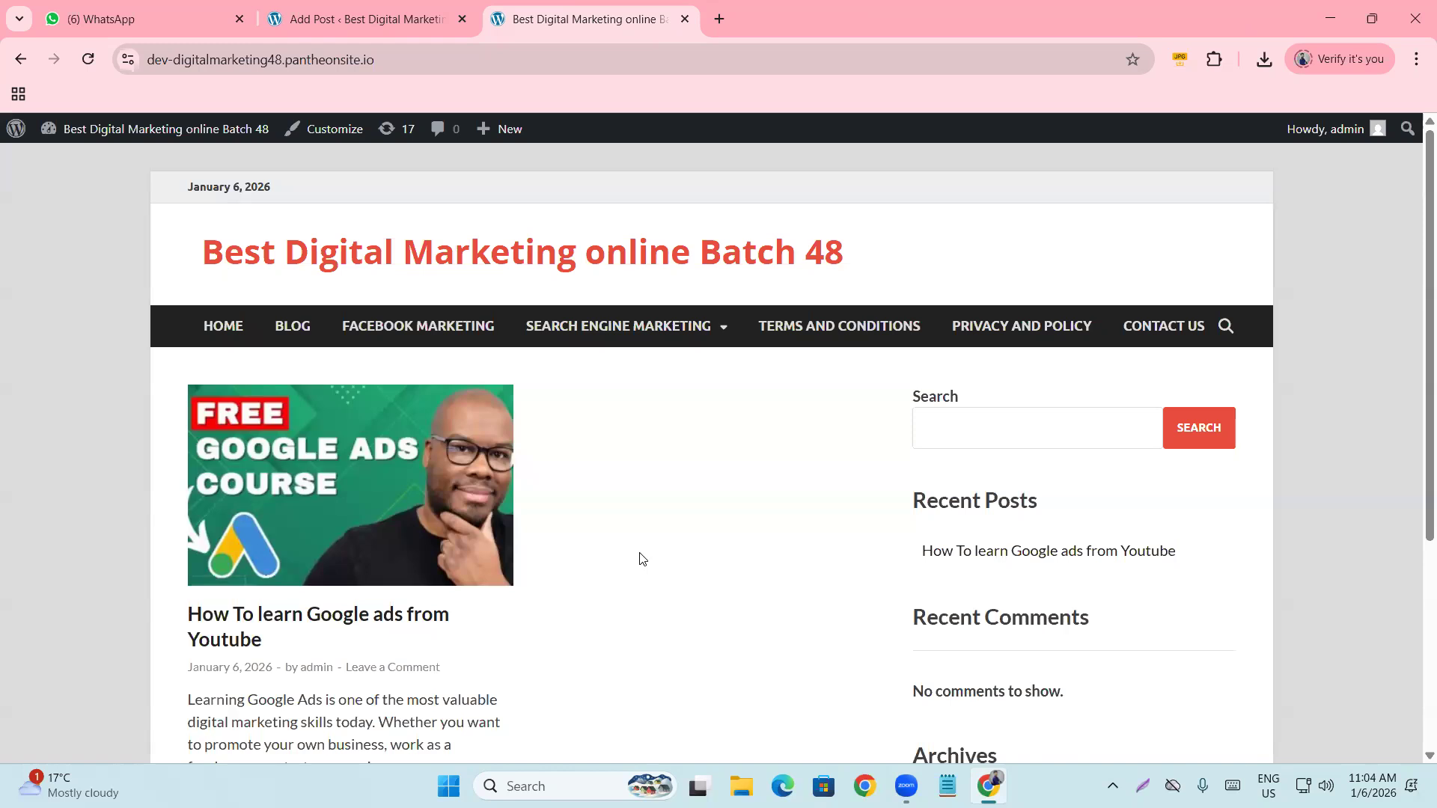
{"action": "scroll", "coordinate": [551, 404], "scroll_direction": "down", "scroll_amount": 5}
{"action": "scroll", "coordinate": [580, 487], "scroll_direction": "up", "scroll_amount": 5}
{"action": "left_click", "coordinate": [292, 66]}
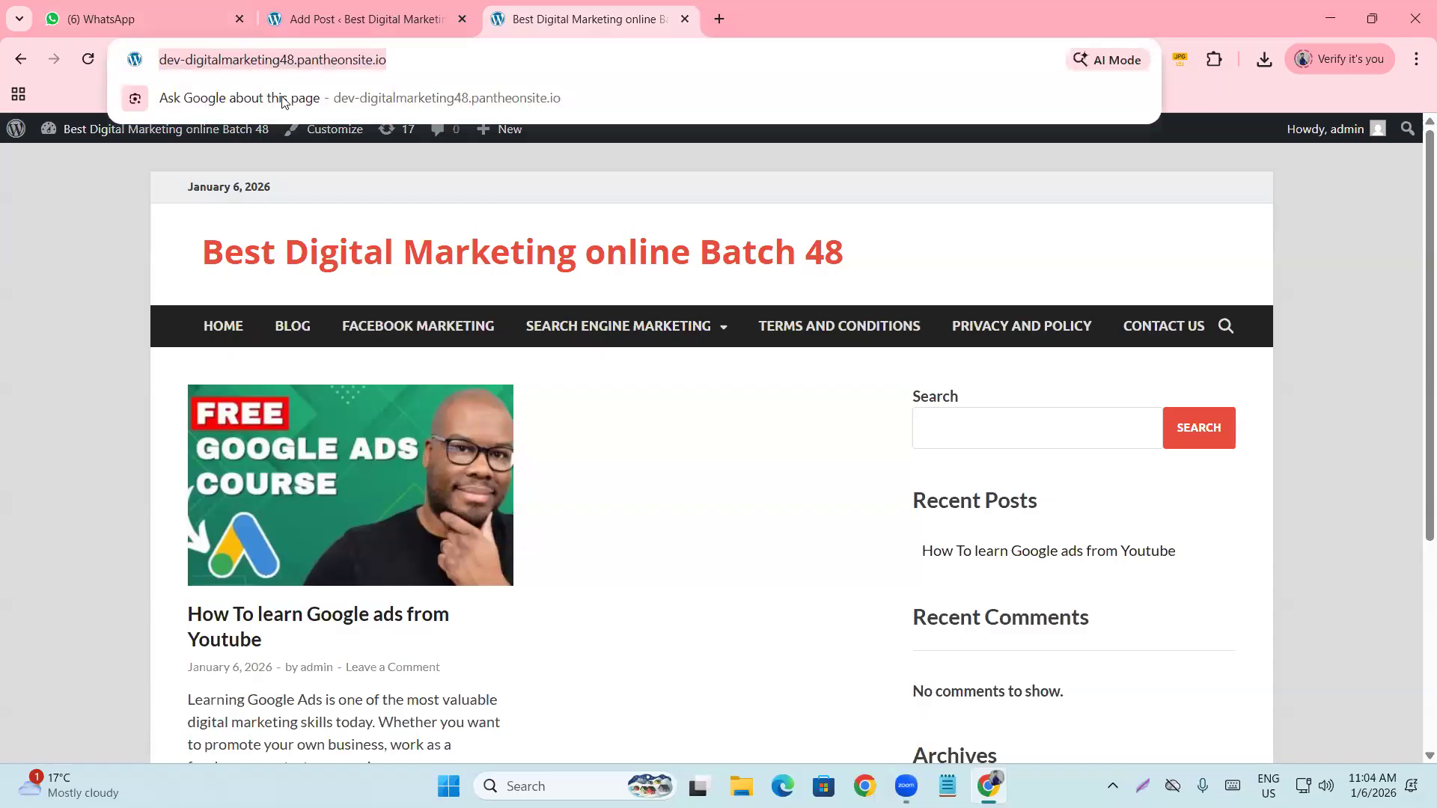
{"action": "left_click", "coordinate": [196, 66]}
{"action": "left_click_drag", "start_coordinate": [227, 60], "coordinate": [337, 60]}
{"action": "left_click", "coordinate": [79, 294]}
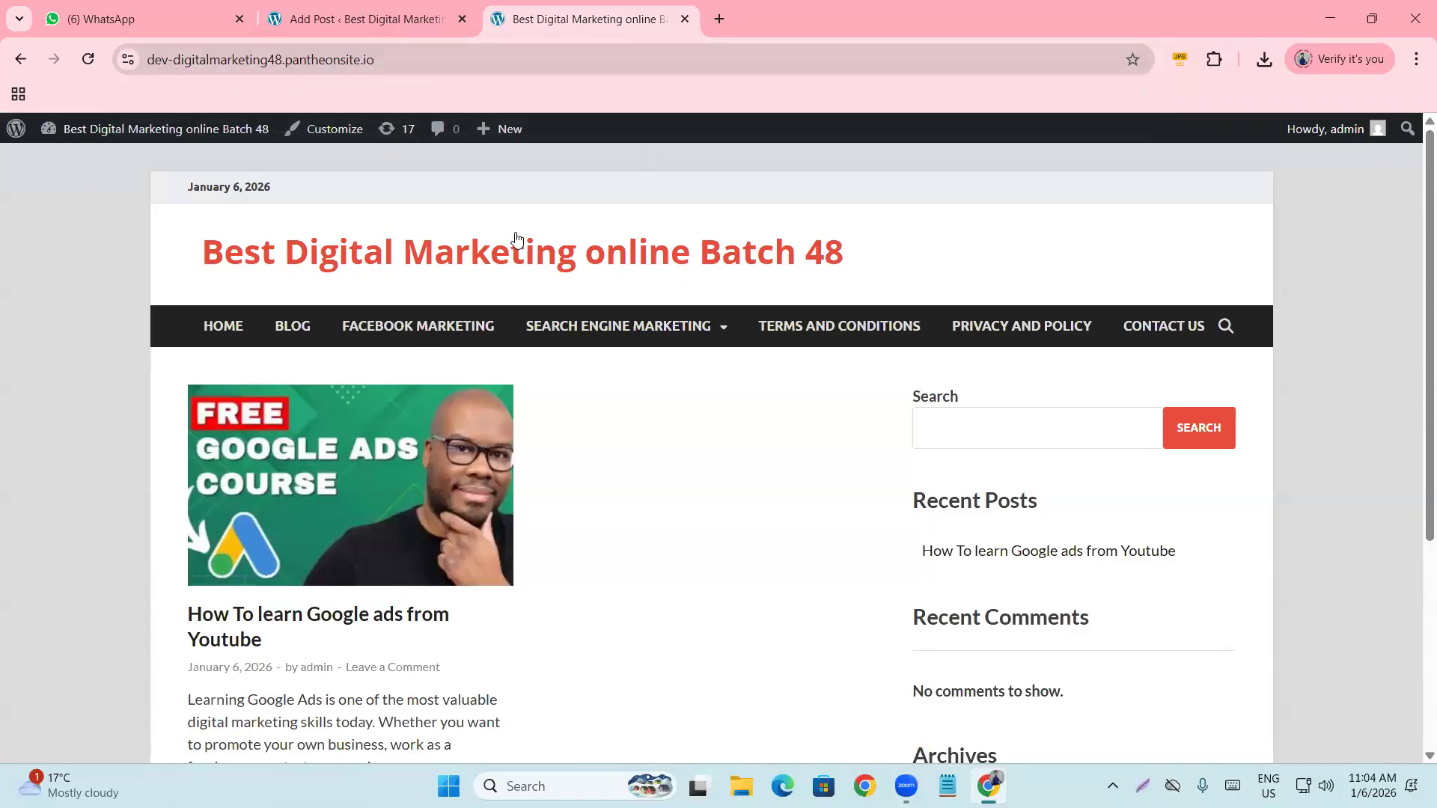
{"action": "scroll", "coordinate": [511, 241], "scroll_direction": "down", "scroll_amount": 5}
{"action": "scroll", "coordinate": [569, 257], "scroll_direction": "up", "scroll_amount": 5}
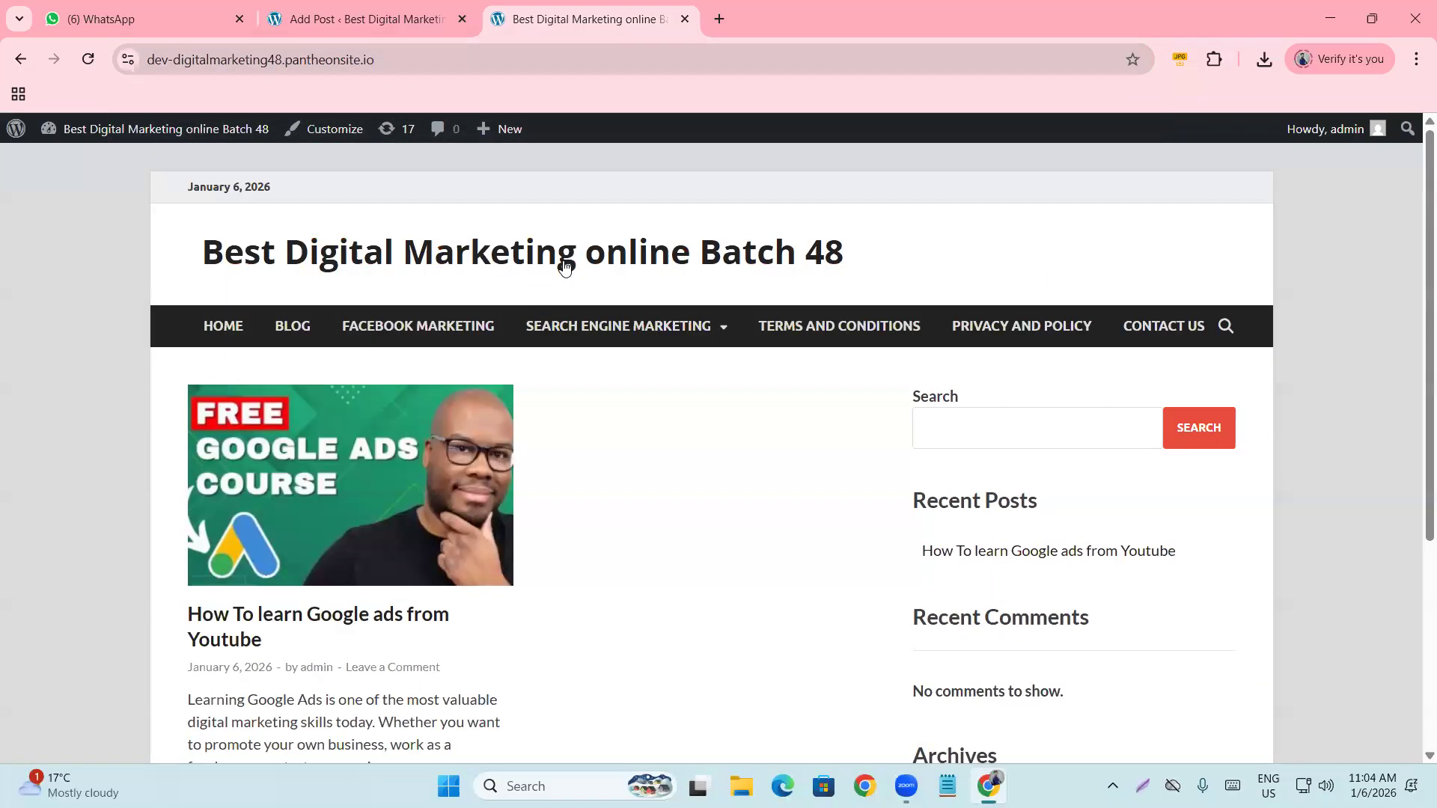
{"action": "left_click", "coordinate": [259, 64]}
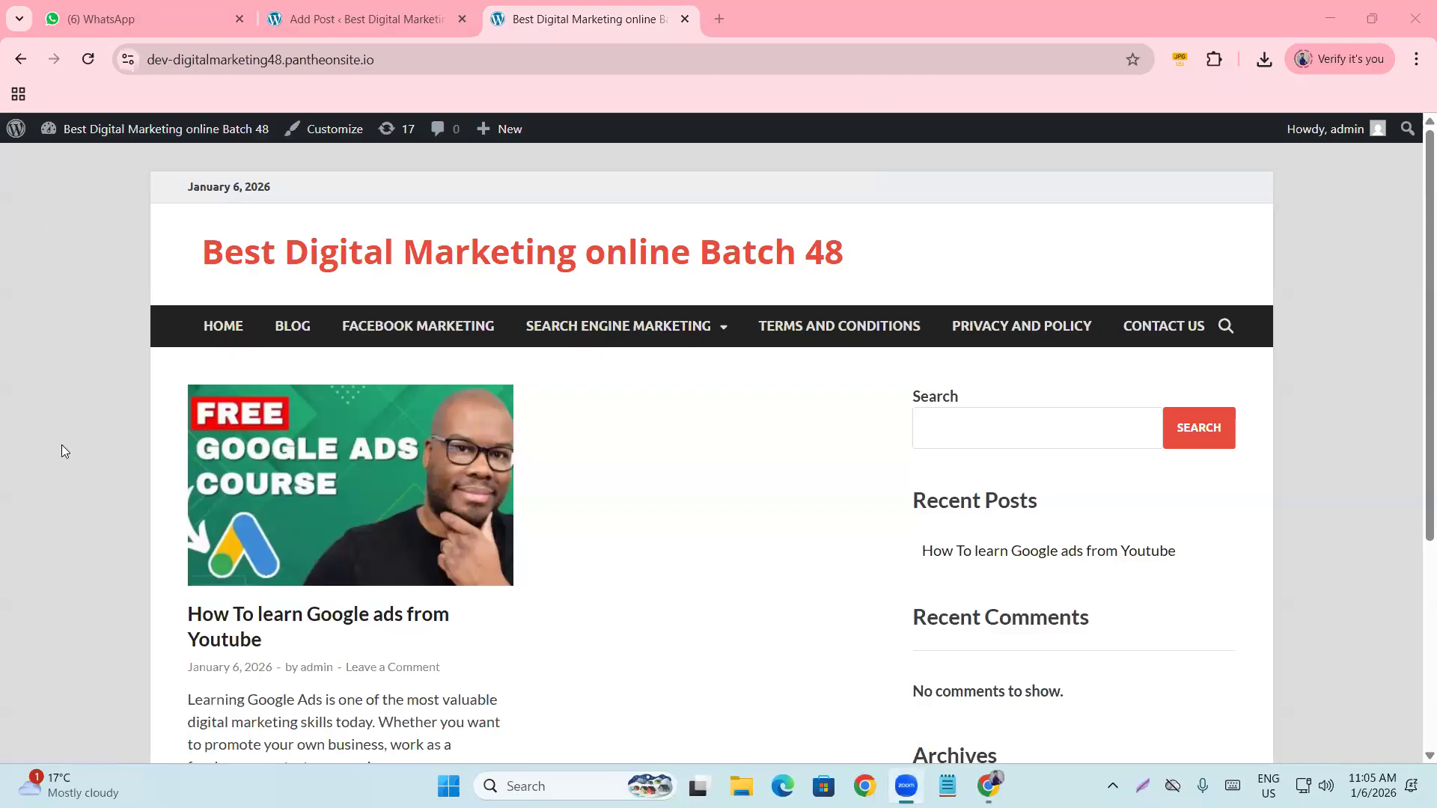
{"action": "scroll", "coordinate": [438, 645], "scroll_direction": "down", "scroll_amount": 5}
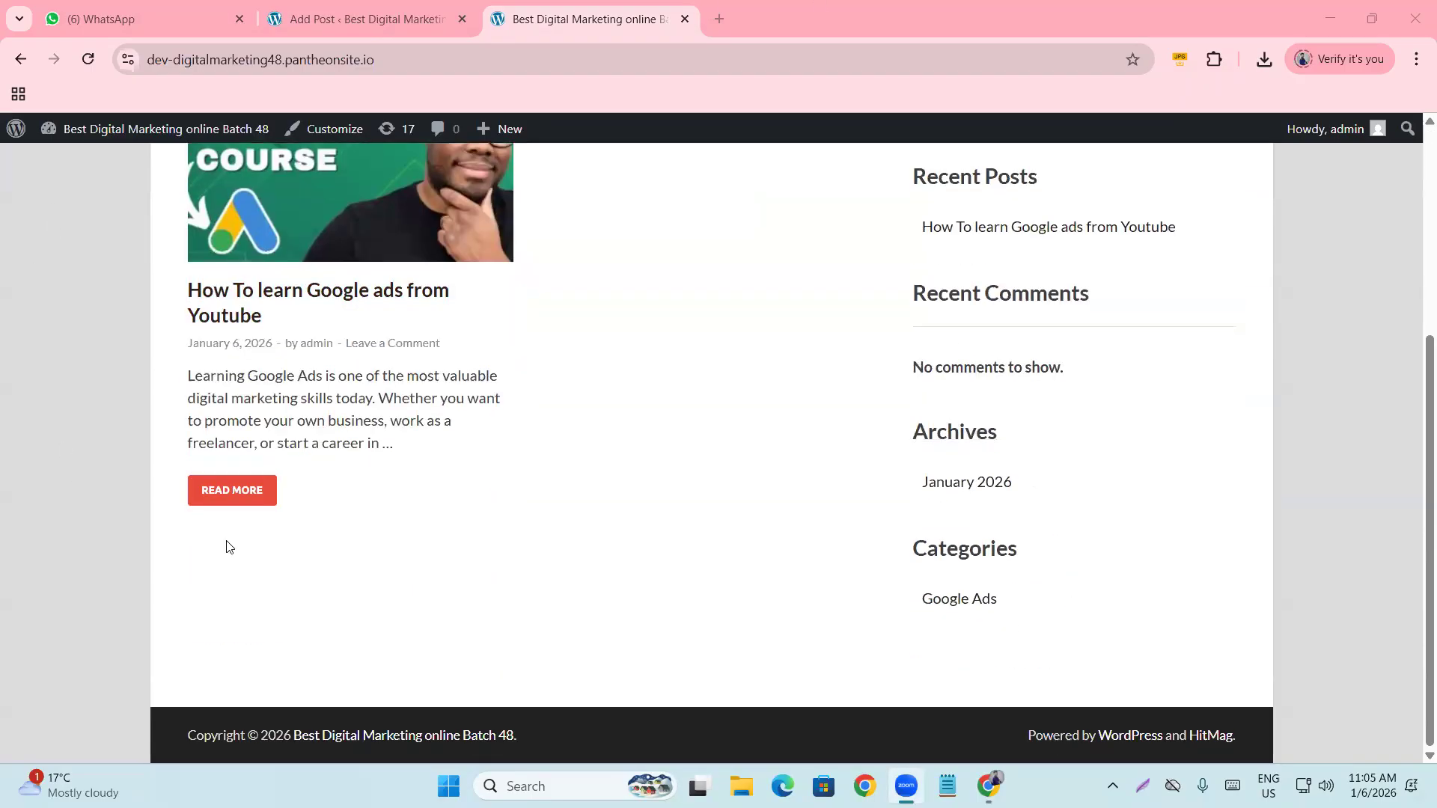
{"action": "scroll", "coordinate": [537, 358], "scroll_direction": "up", "scroll_amount": 5}
{"action": "scroll", "coordinate": [449, 507], "scroll_direction": "down", "scroll_amount": 5}
{"action": "scroll", "coordinate": [442, 535], "scroll_direction": "up", "scroll_amount": 3}
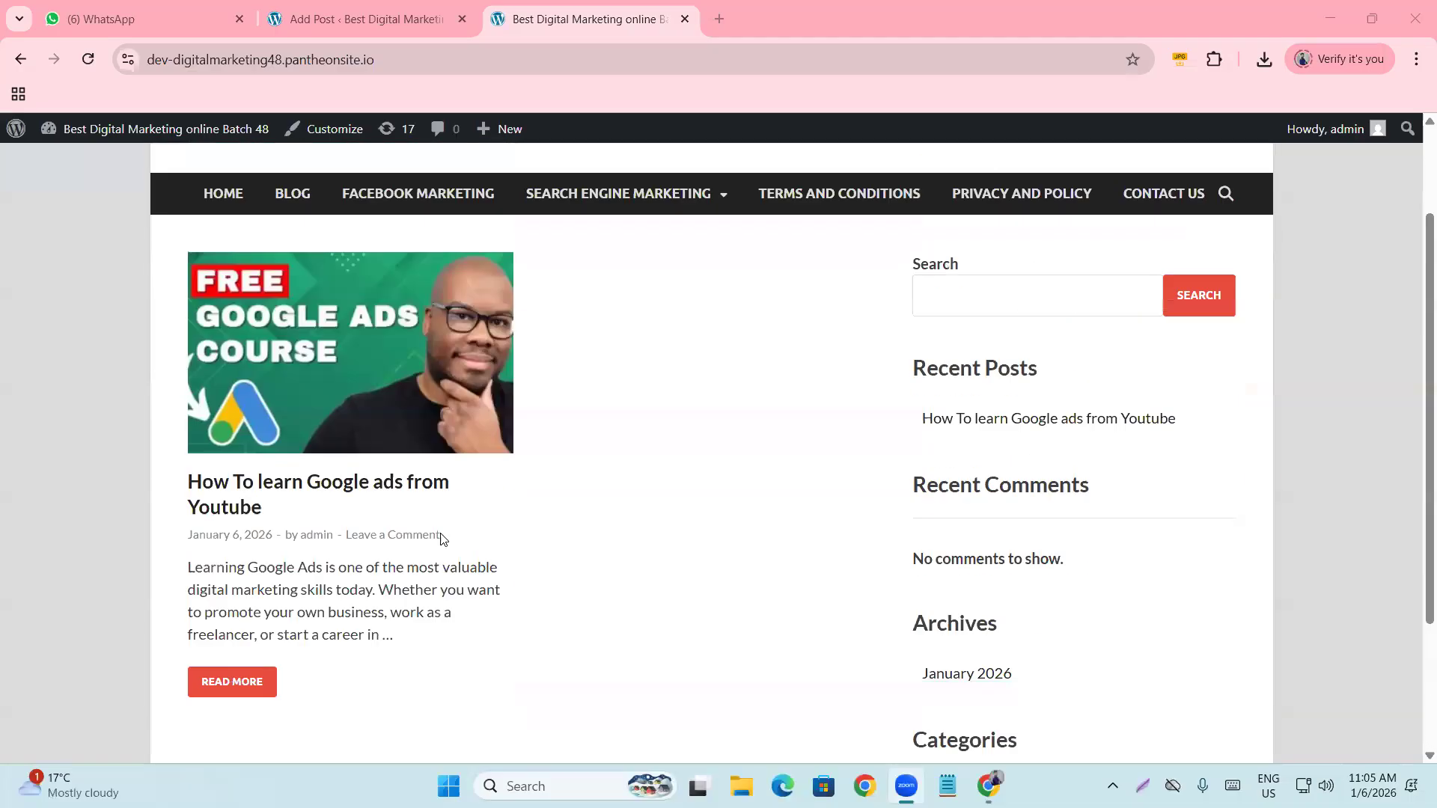
{"action": "scroll", "coordinate": [442, 537], "scroll_direction": "up", "scroll_amount": 2}
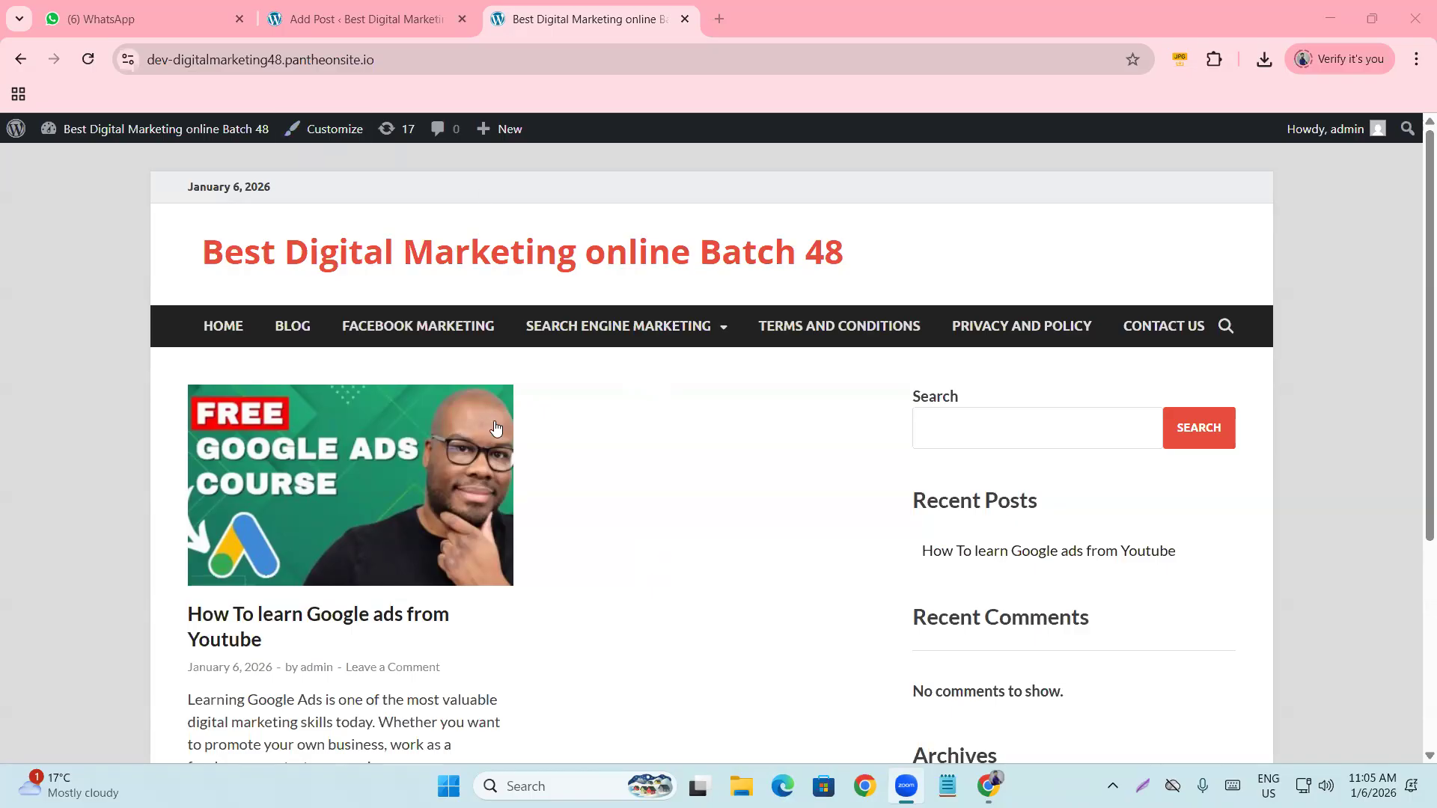
{"action": "scroll", "coordinate": [554, 494], "scroll_direction": "down", "scroll_amount": 3}
{"action": "scroll", "coordinate": [548, 507], "scroll_direction": "down", "scroll_amount": 2}
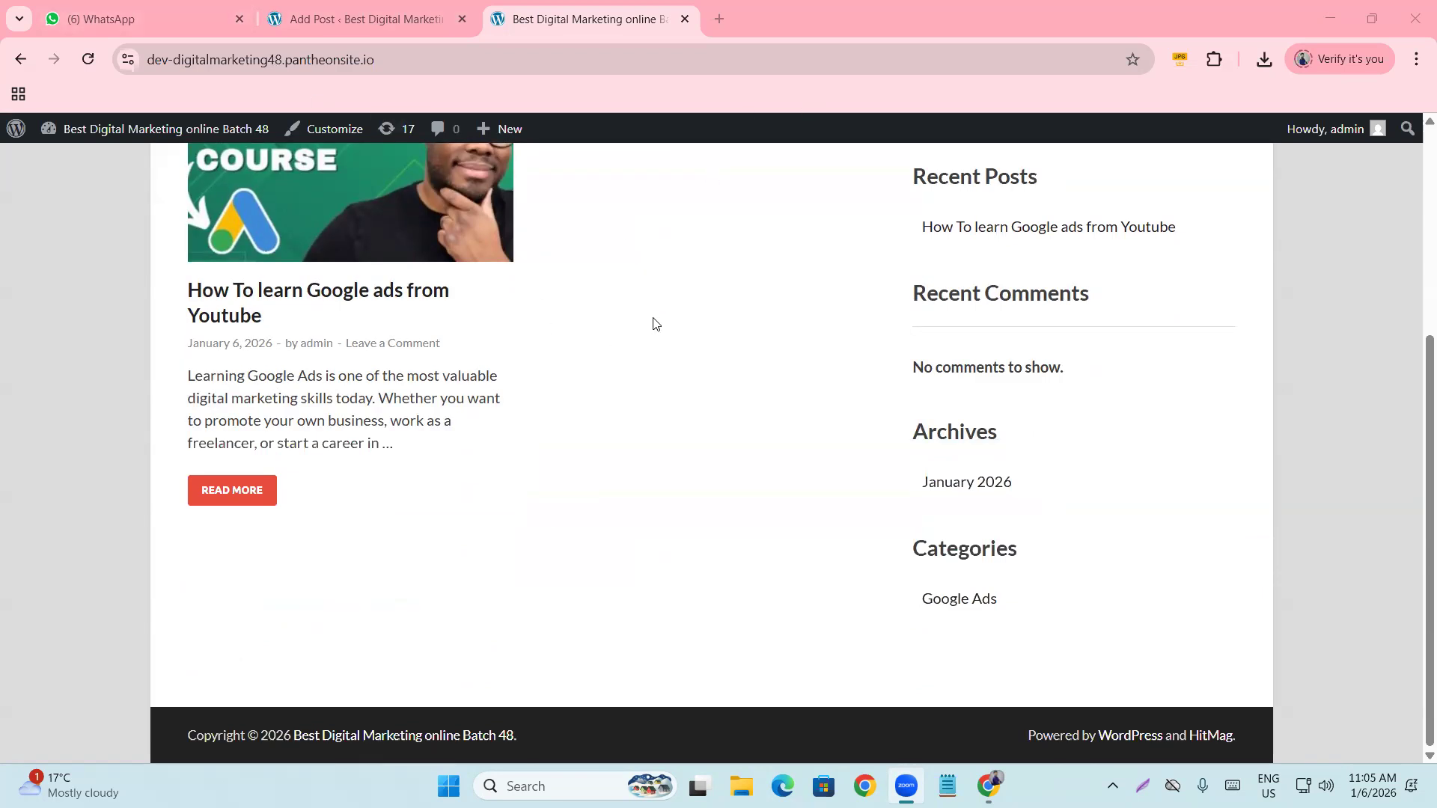
{"action": "scroll", "coordinate": [652, 367], "scroll_direction": "up", "scroll_amount": 5}
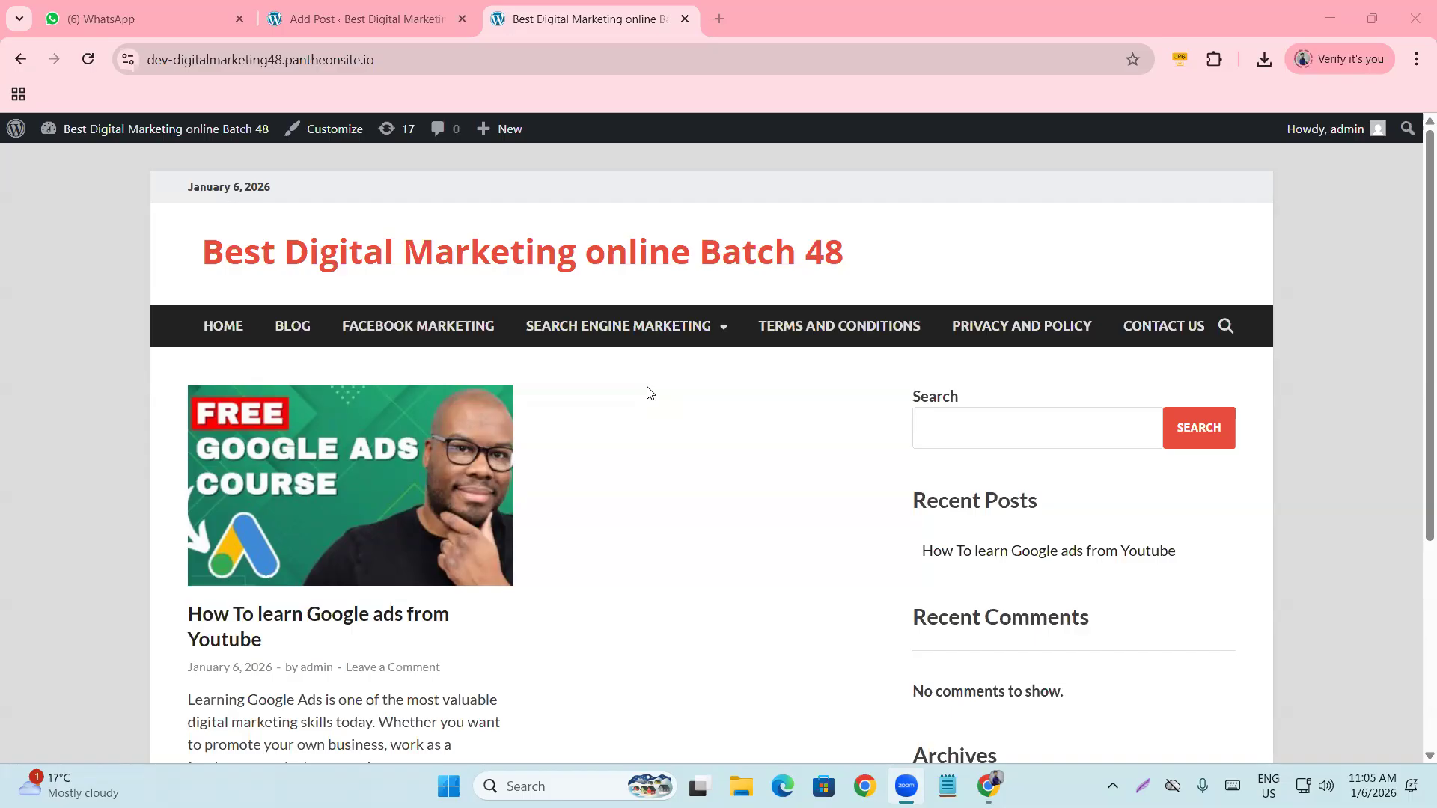
Open a new Chrome tab with 'hitmag' in the address bar, leaving the search unrun.
{"action": "left_click", "coordinate": [717, 20]}
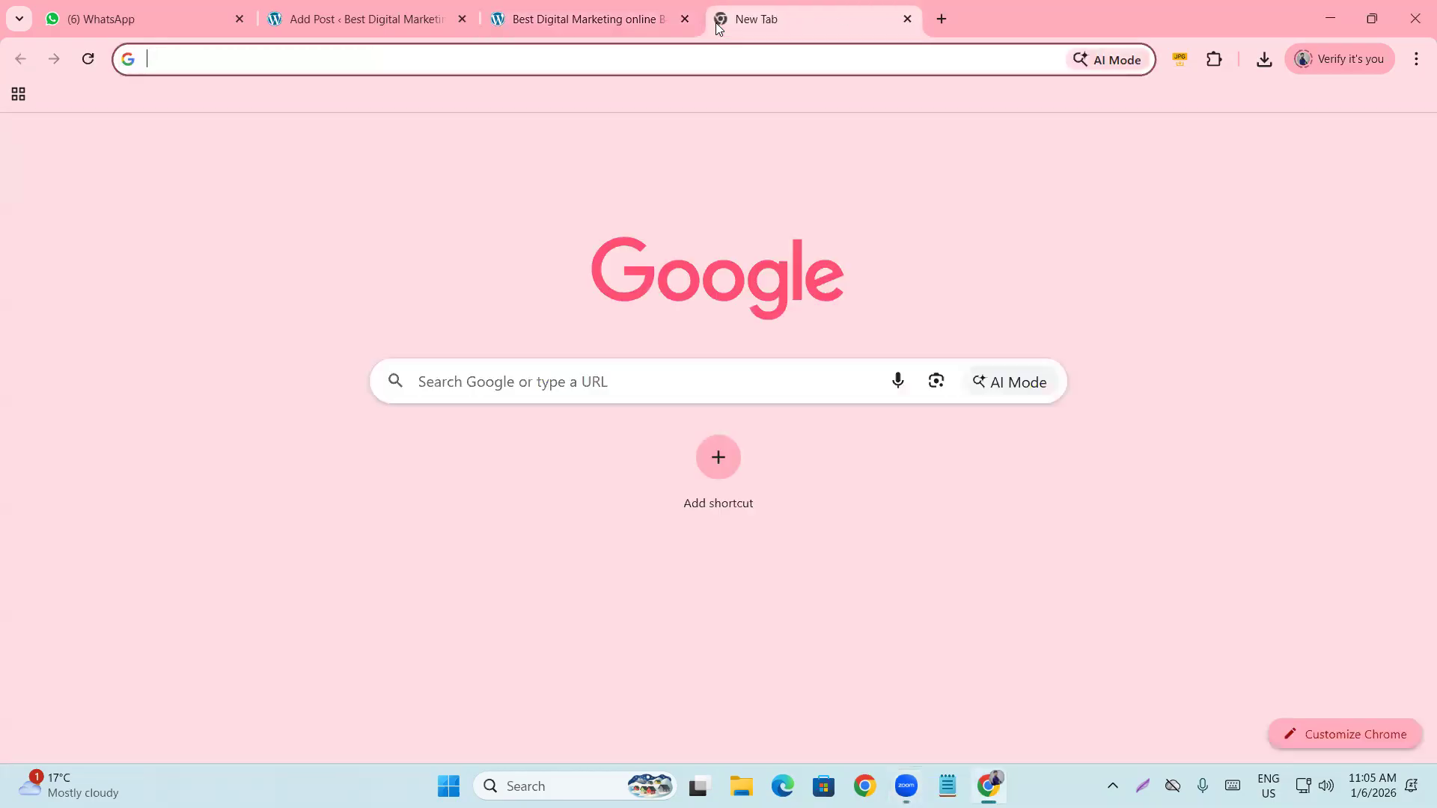
{"action": "type", "text": "hitmag"}
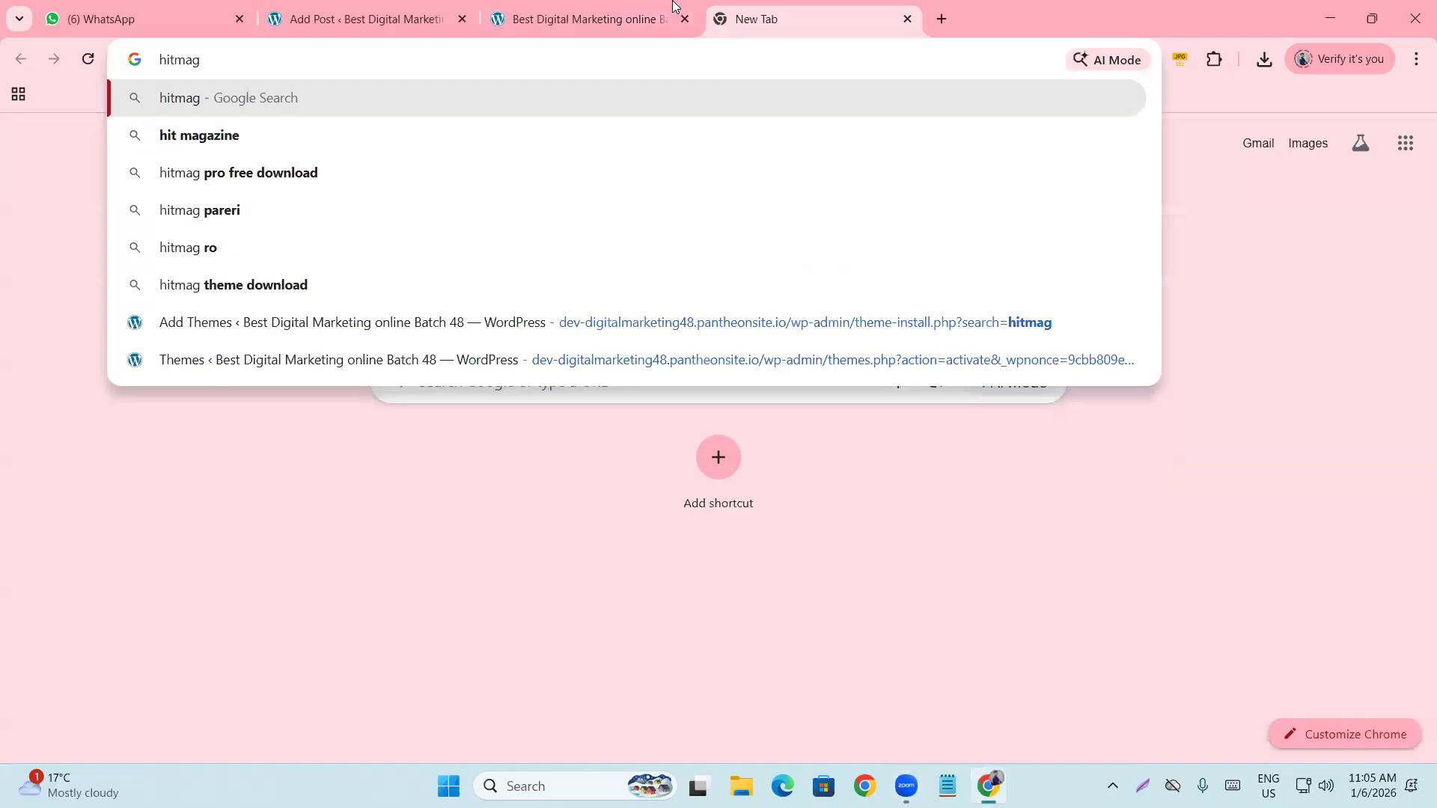
{"action": "left_click", "coordinate": [570, 512]}
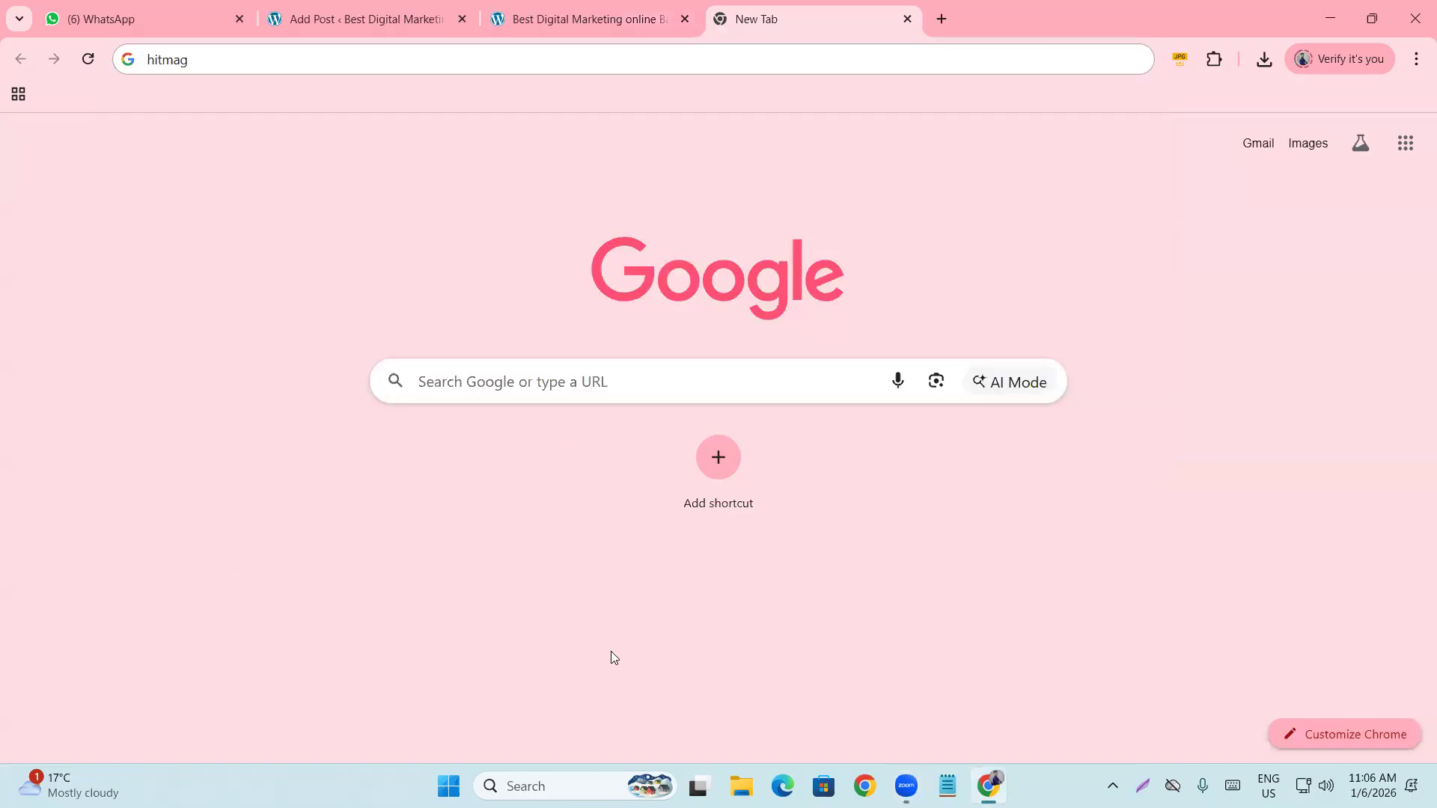